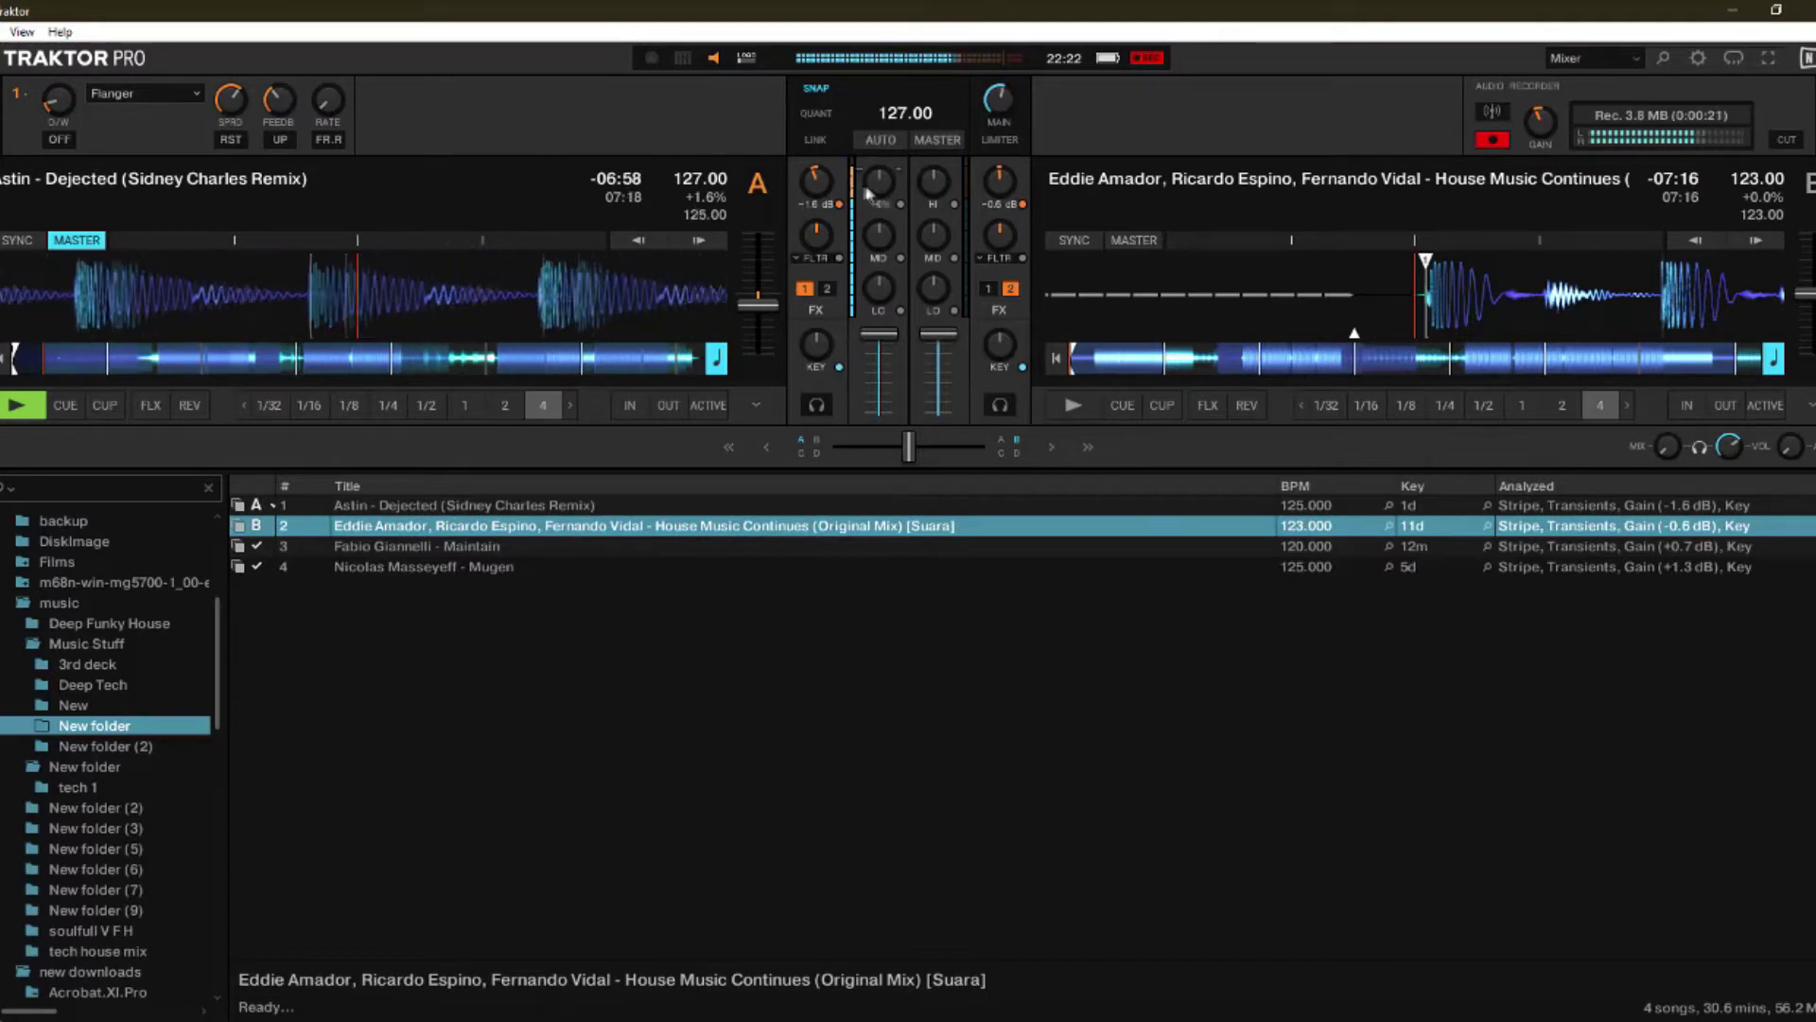
Step: Boost deck A's high EQ and kill the high band on deck B
left_click_drag(872, 183, 872, 138)
left_click(953, 204)
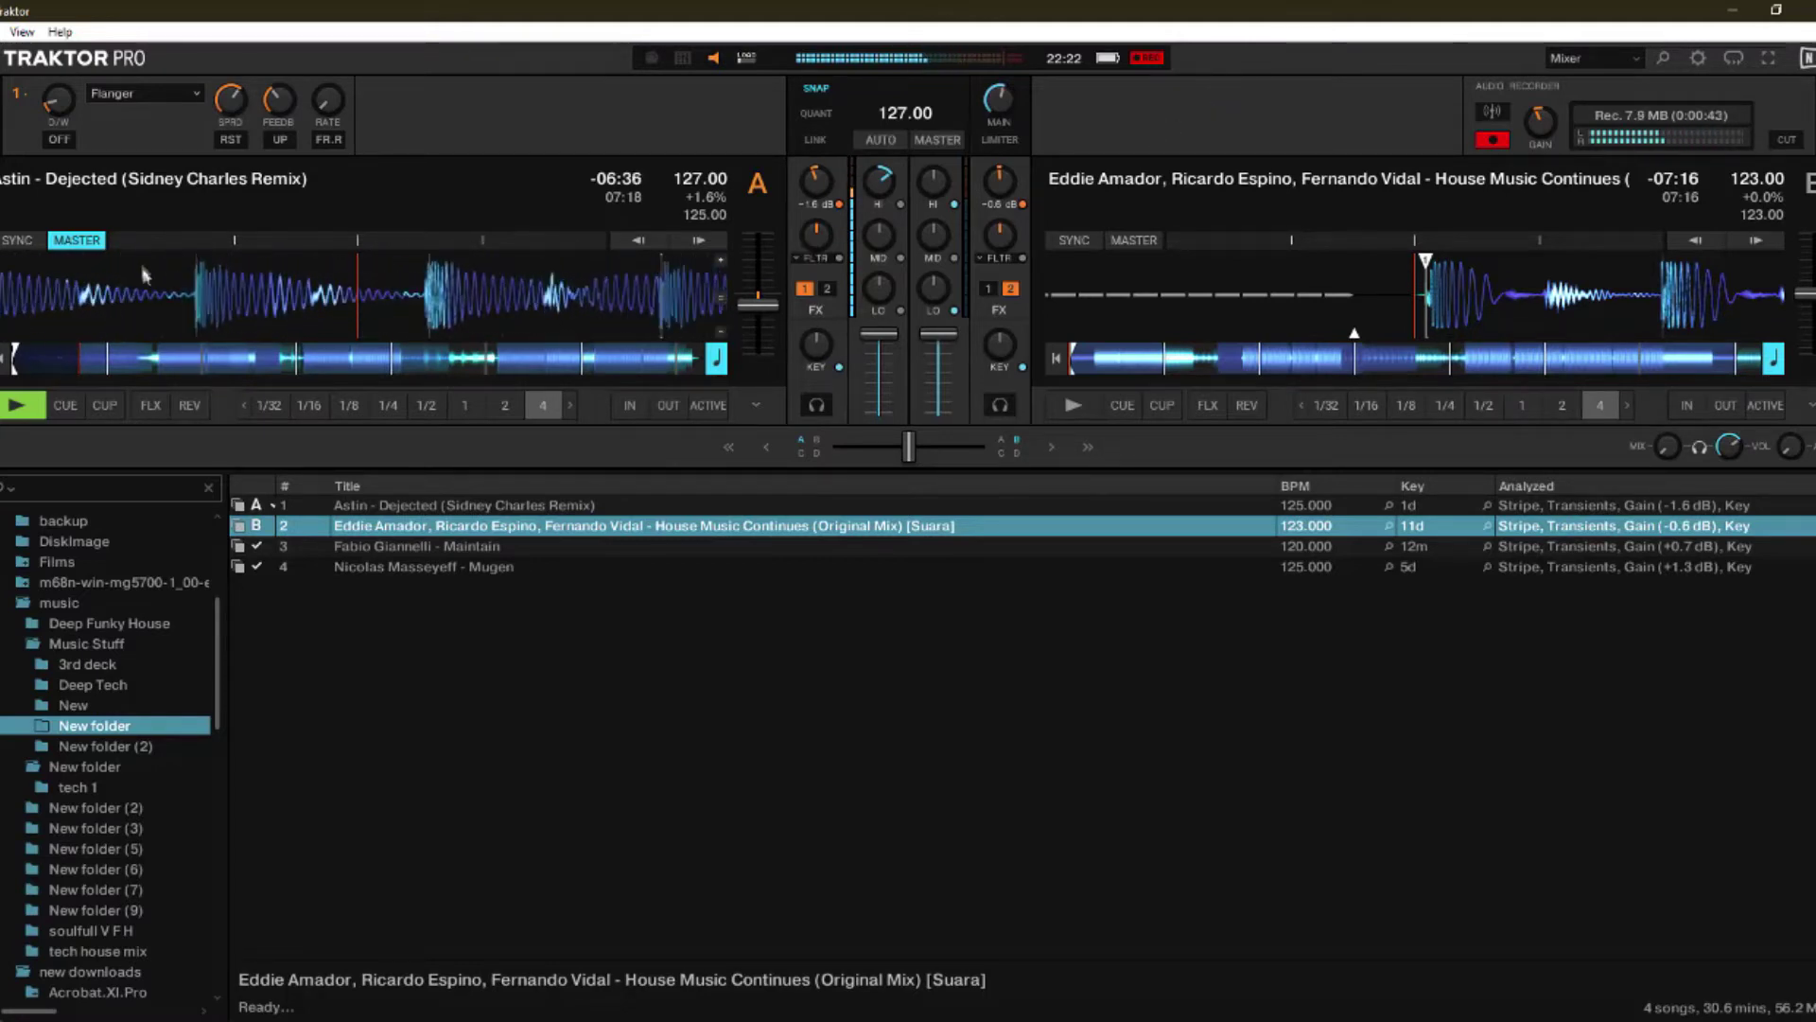
Step: Load Formant Filter in FX unit 1, apply it to deck A with Size and Talk turned up, and switch it off again
left_click(112, 95)
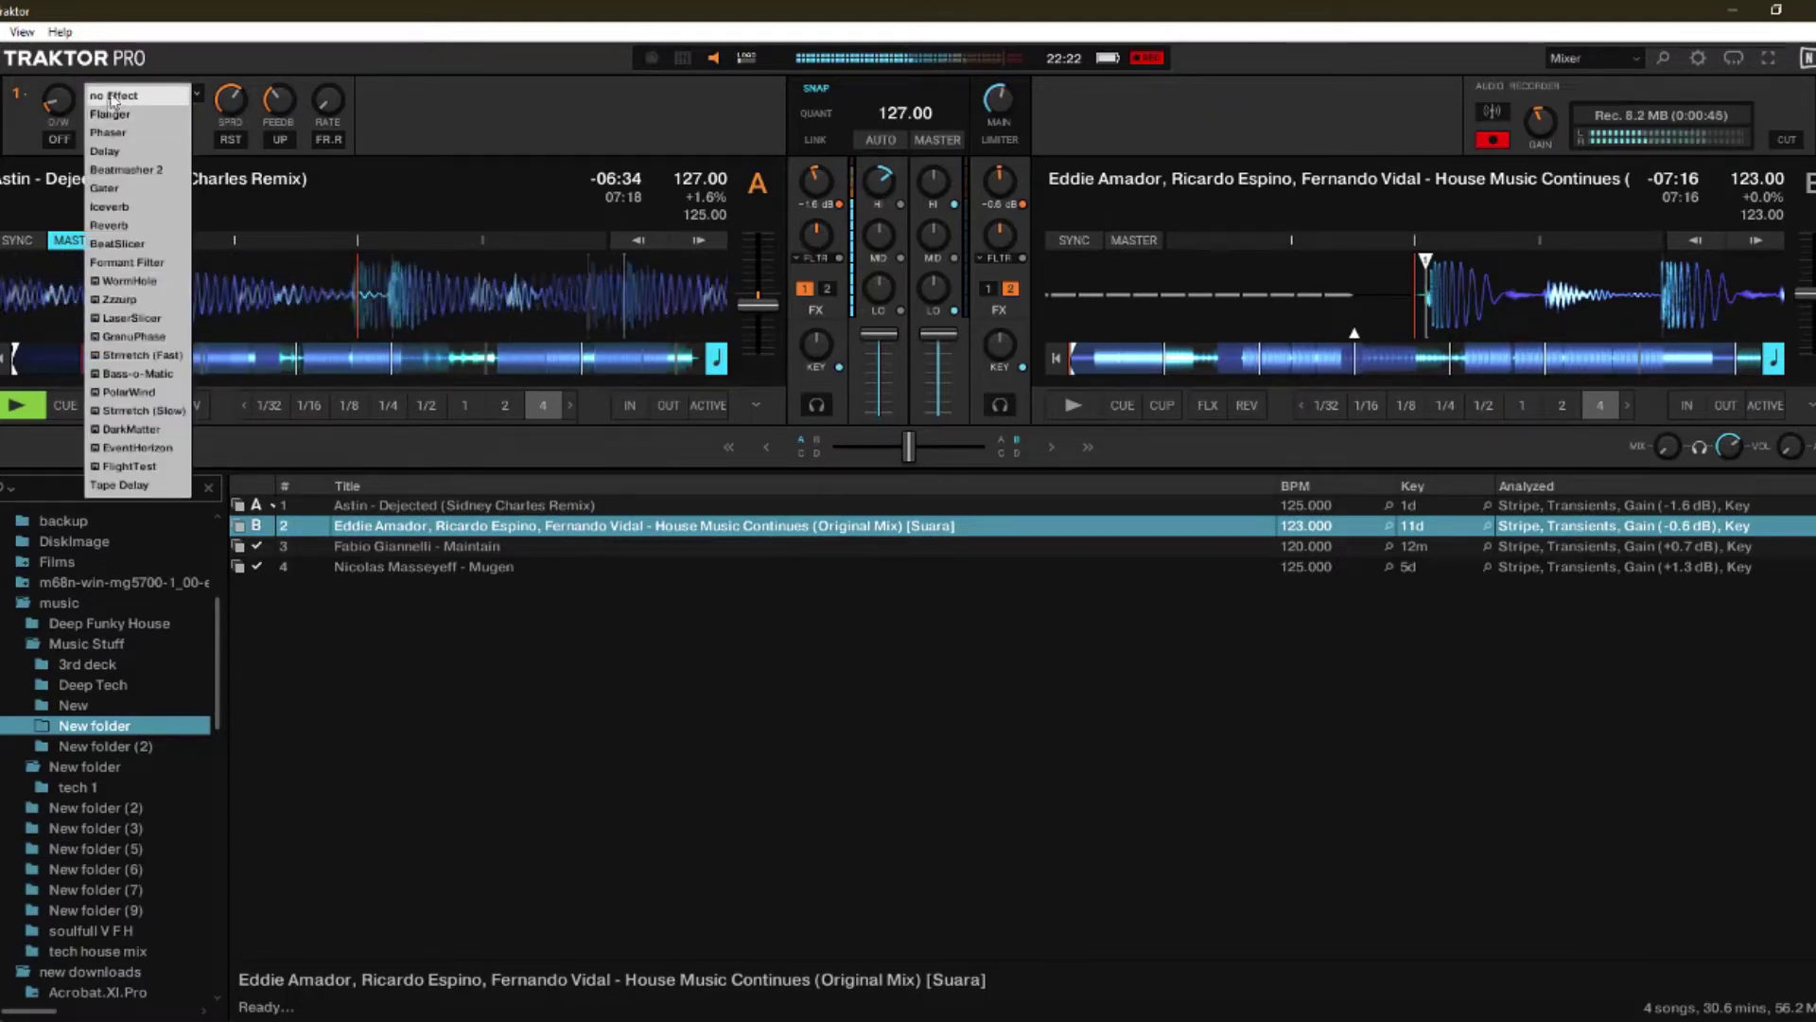
left_click(104, 265)
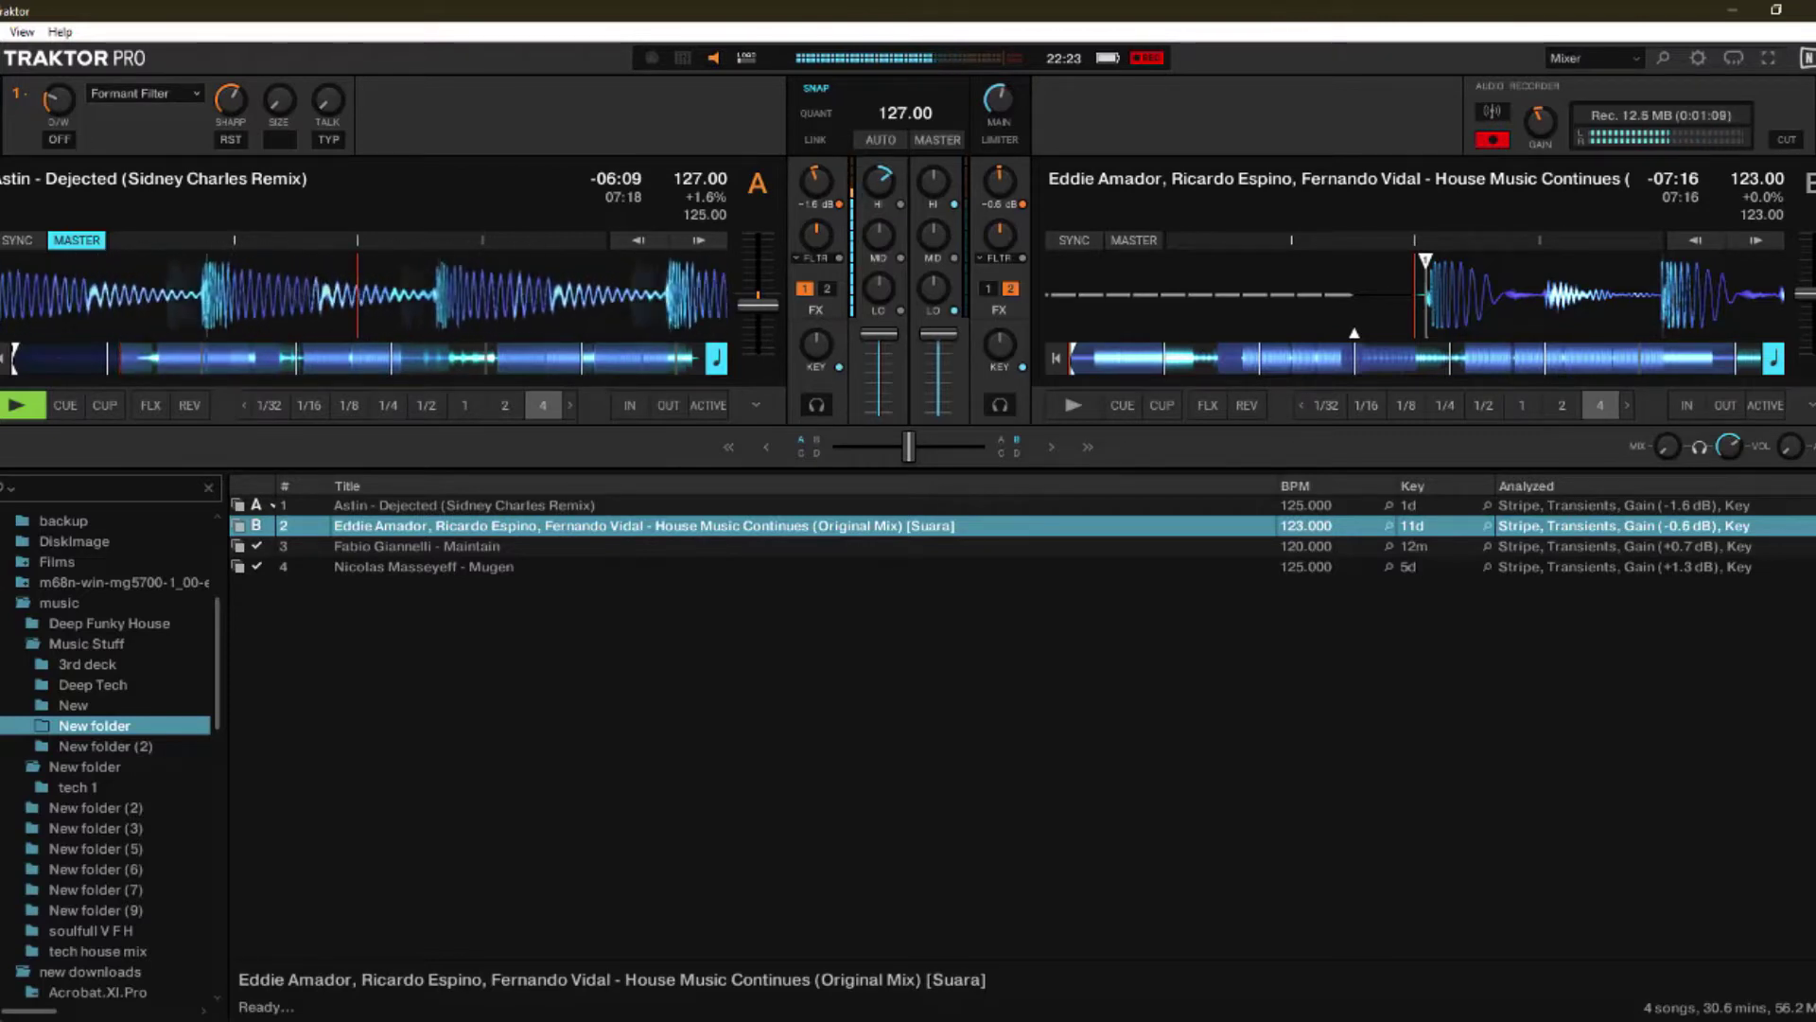
left_click(57, 139)
left_click_drag(279, 100, 279, 53)
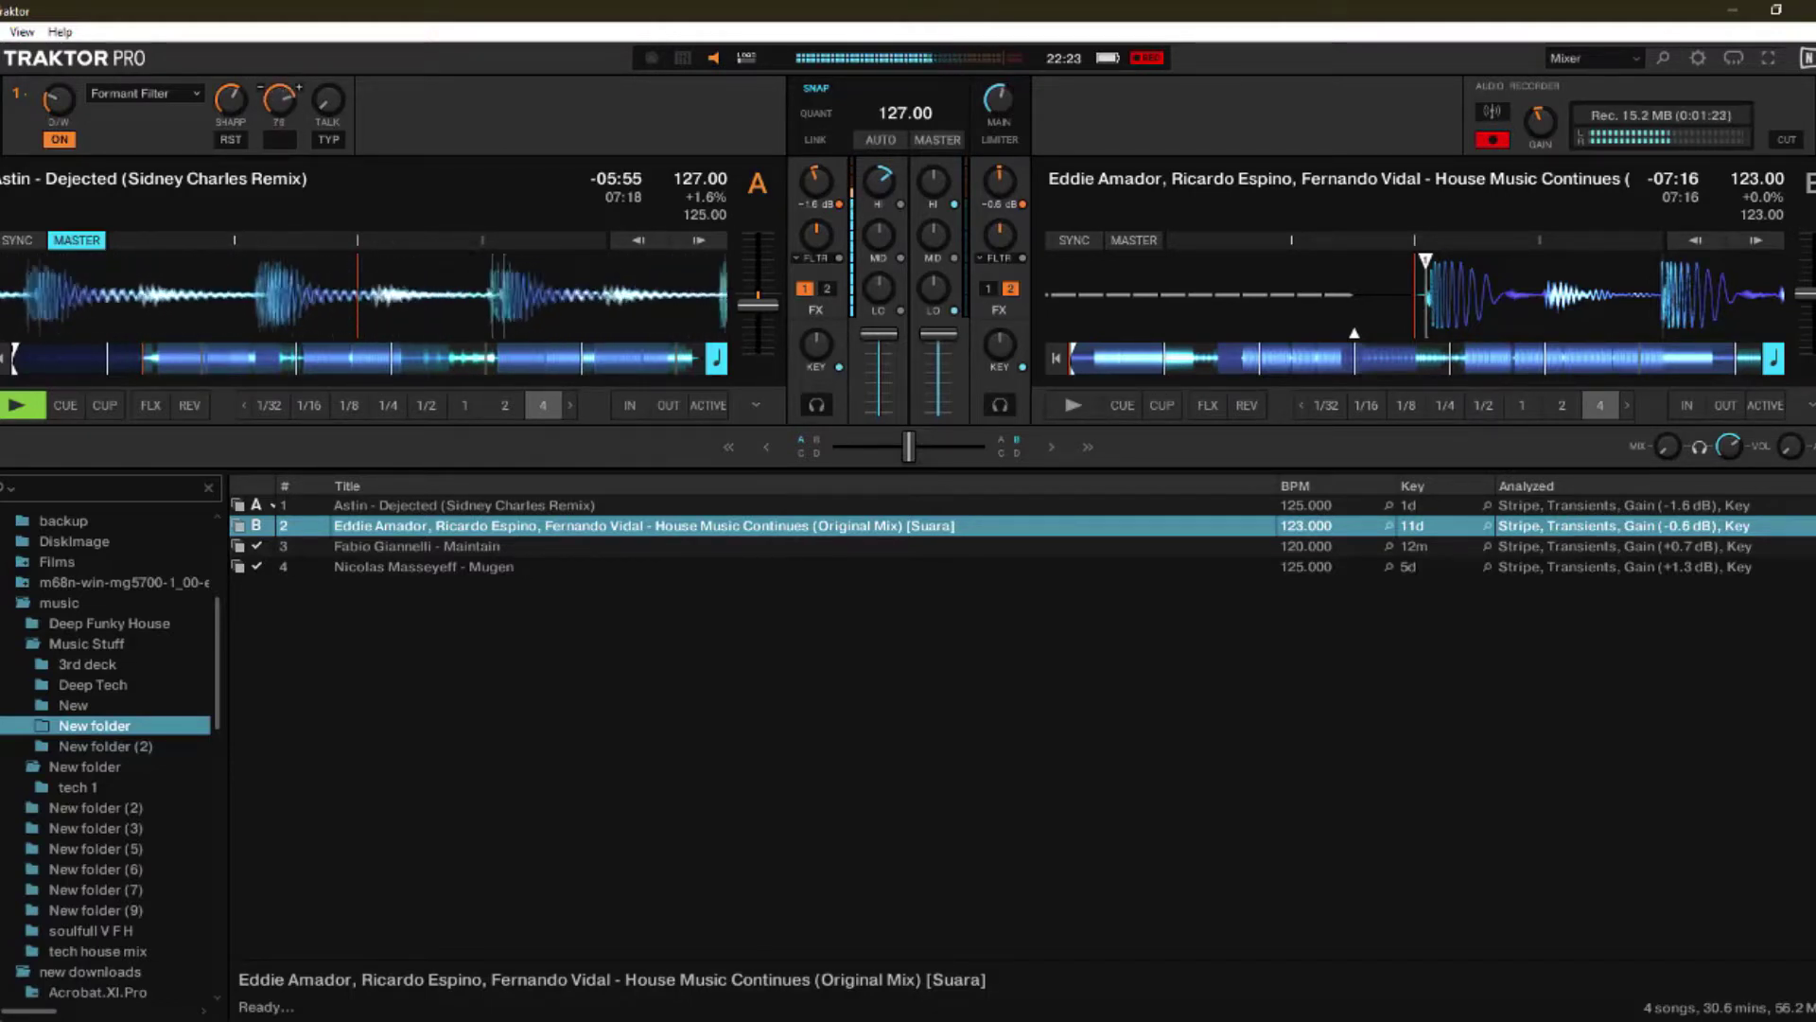
left_click_drag(328, 99, 328, 76)
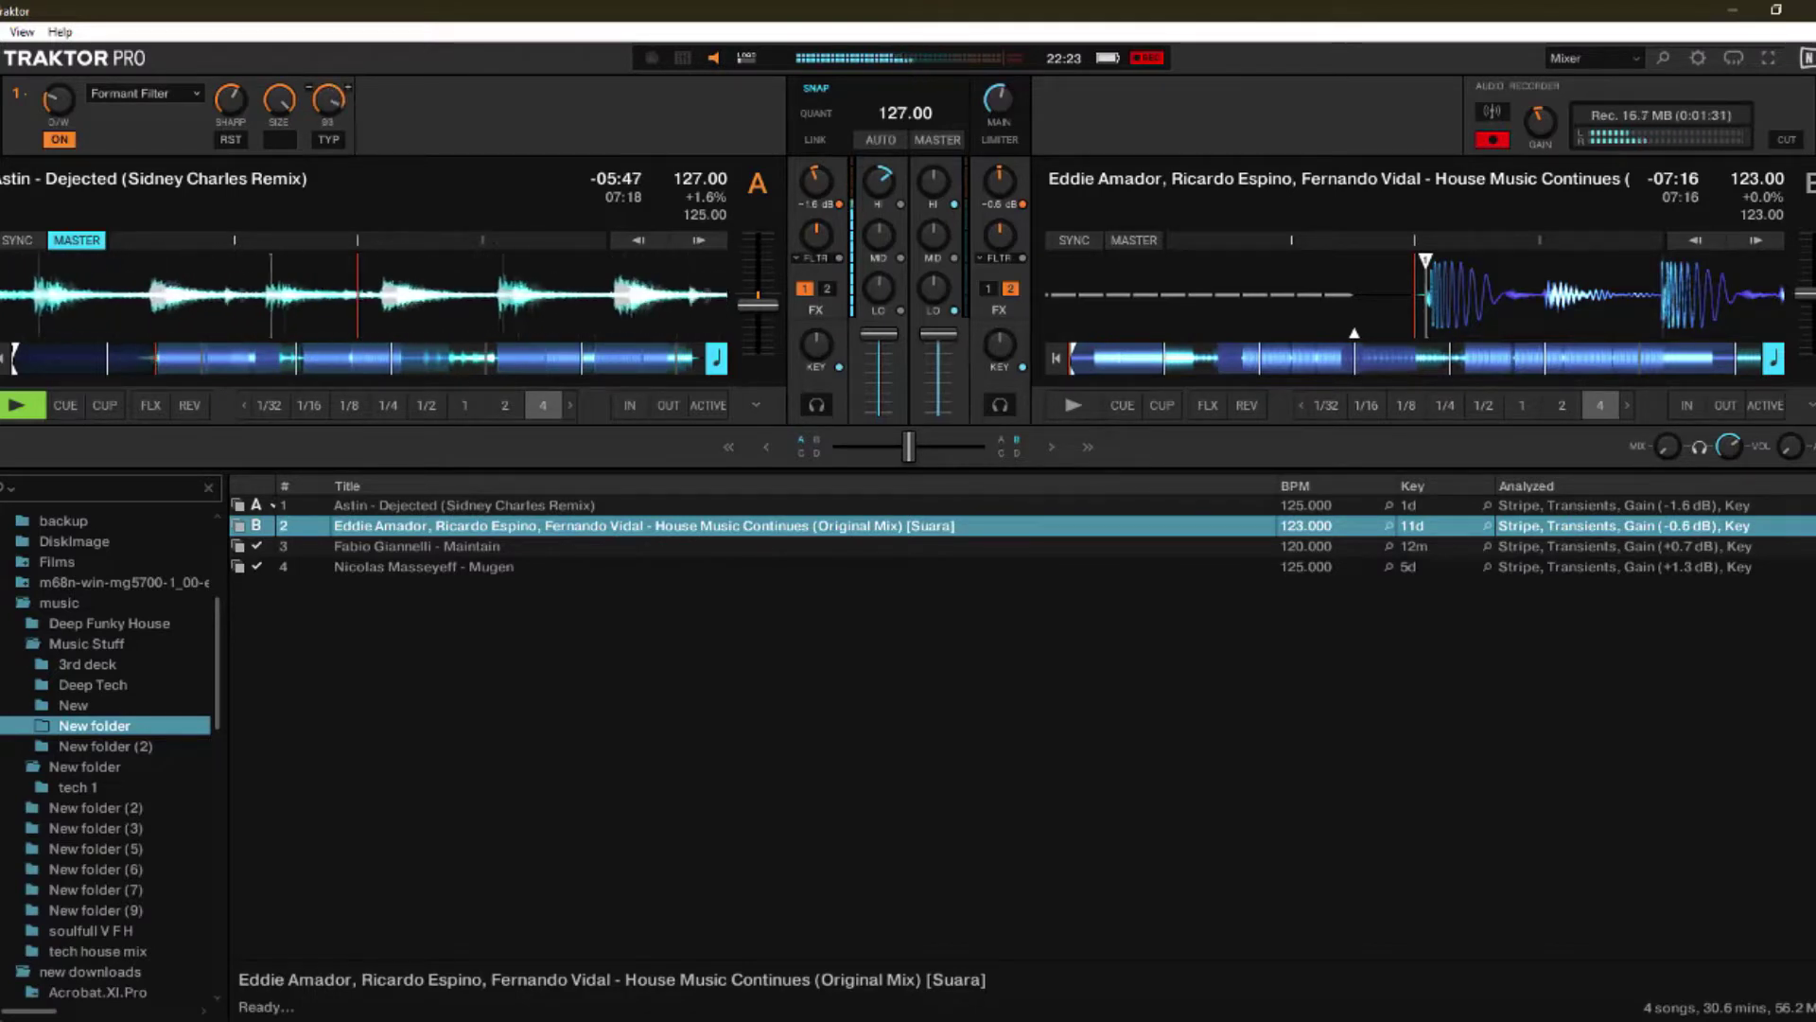
left_click(69, 137)
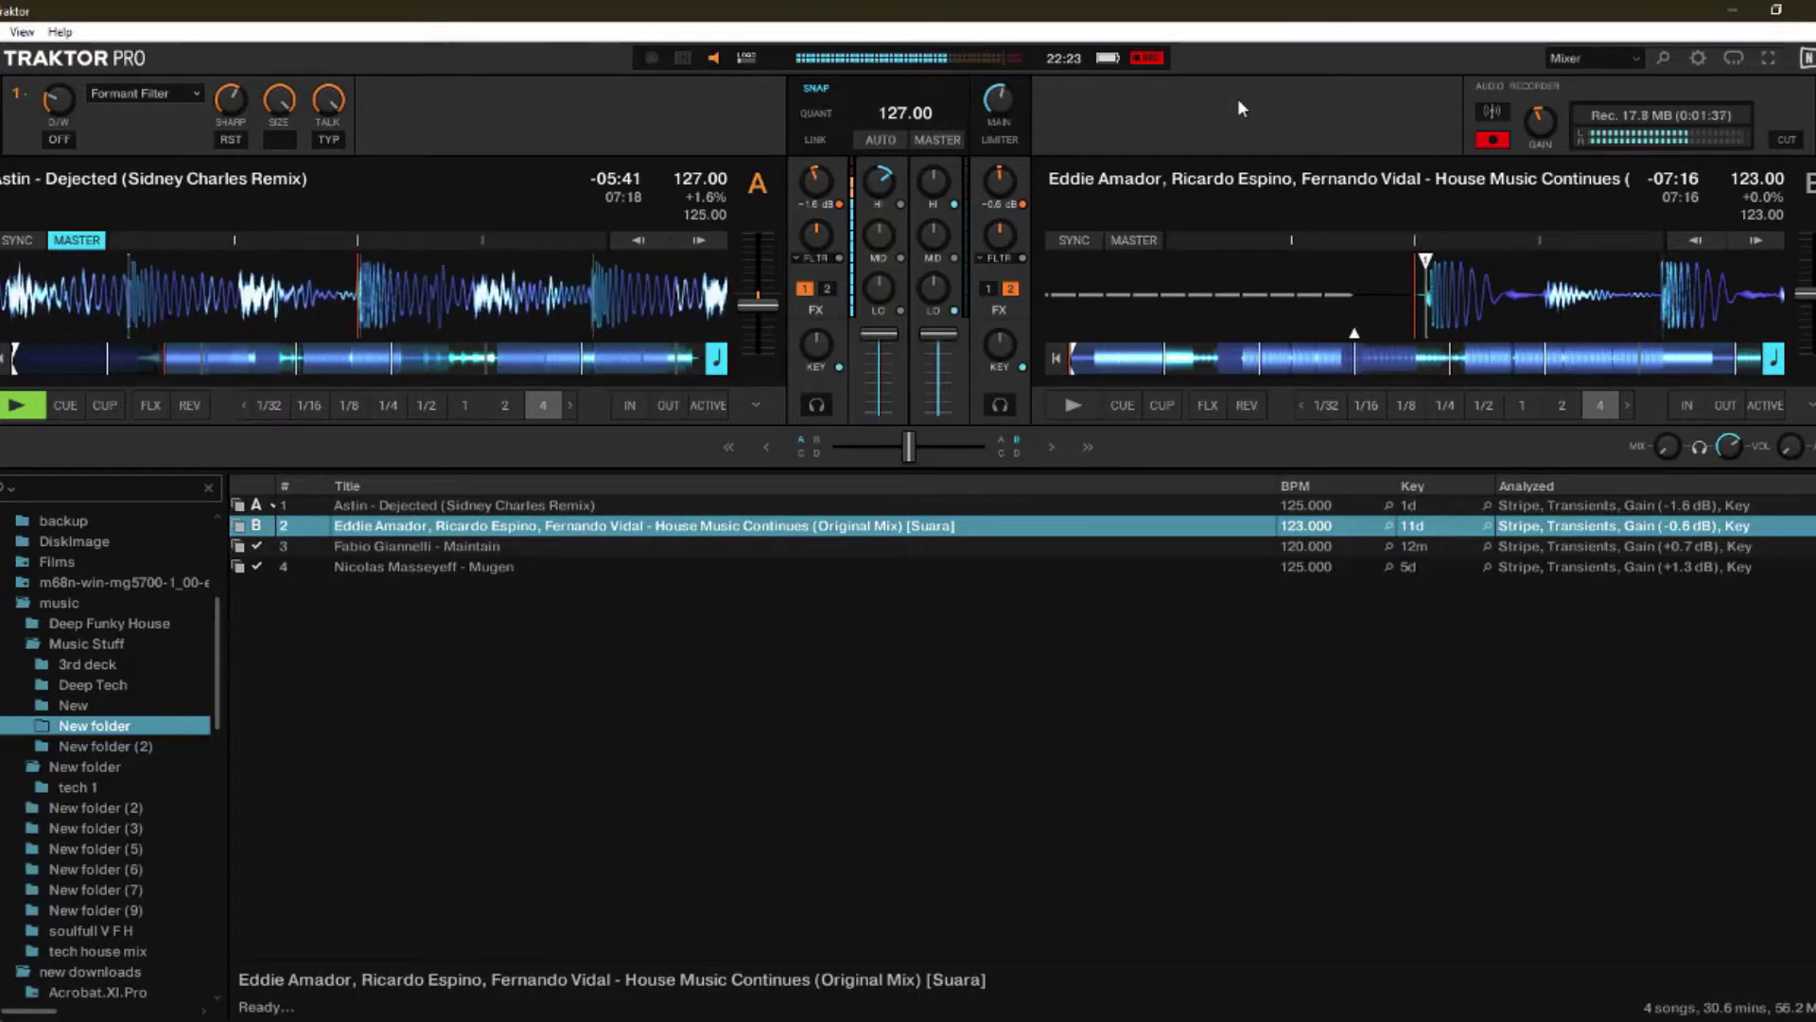
Step: Show FX unit 2 in place of the audio recorder and load Tape Delay in FX unit 1
left_click(1813, 92)
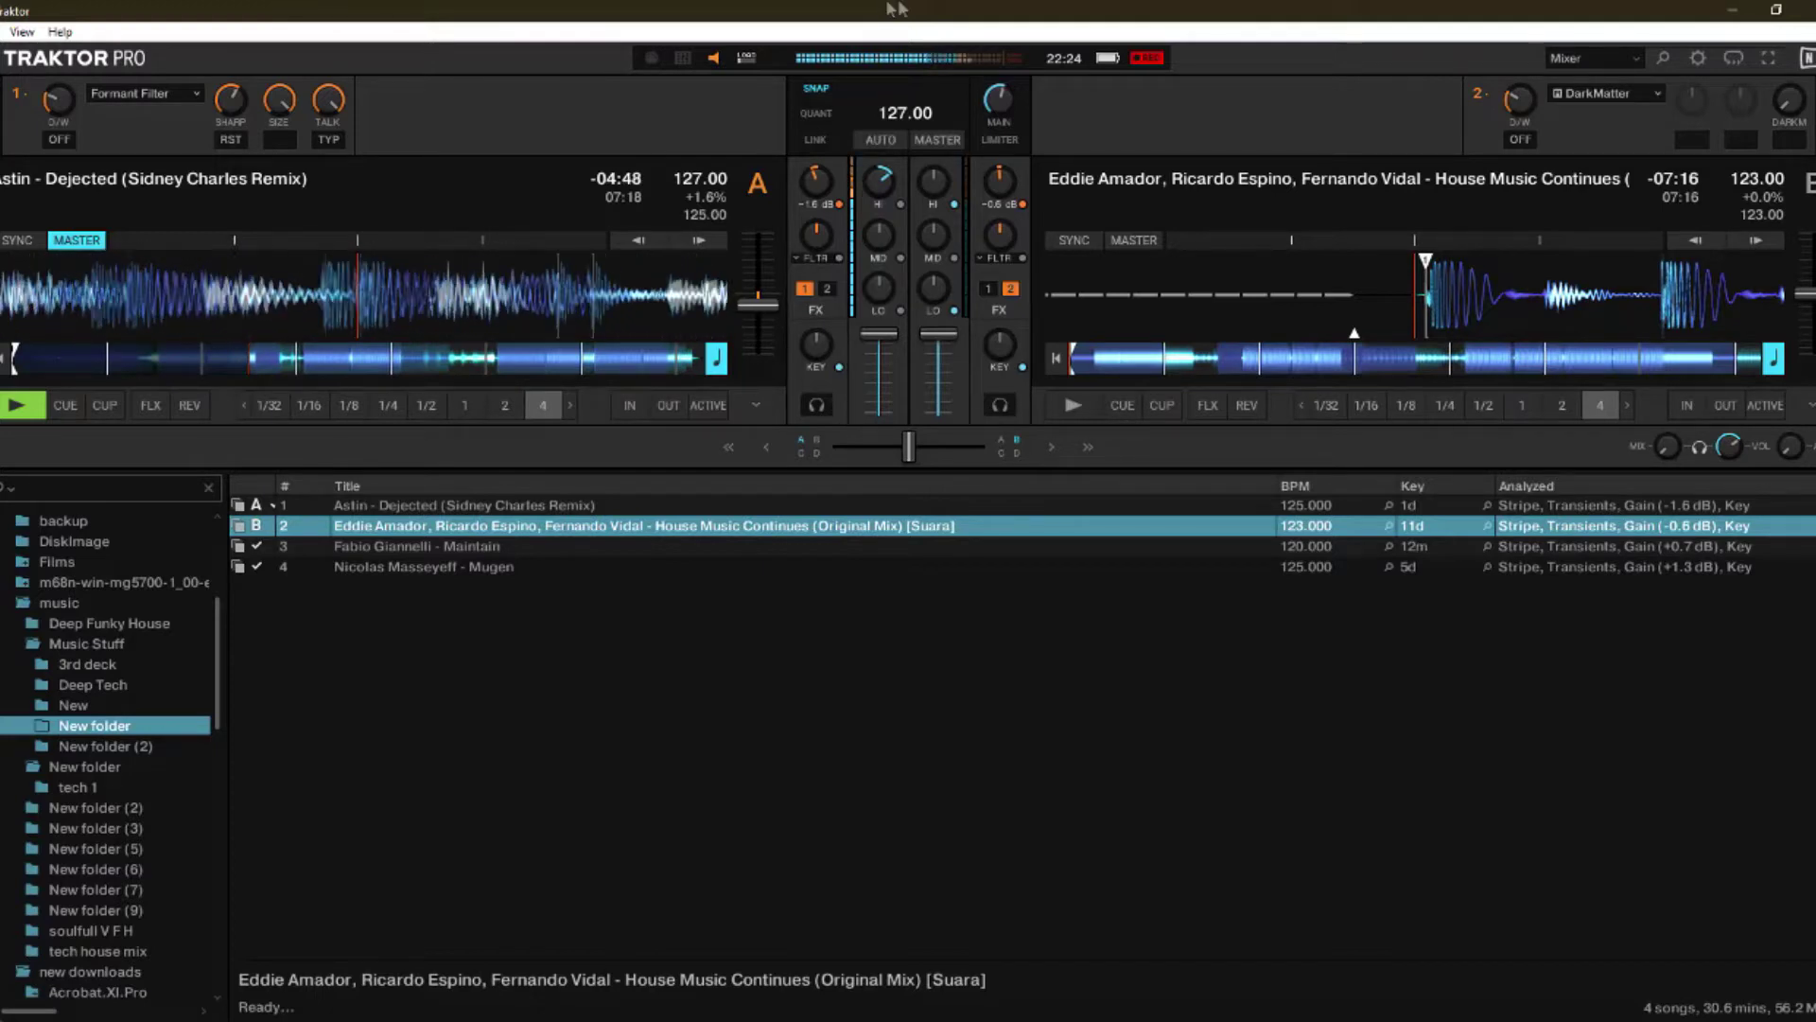
left_click(121, 91)
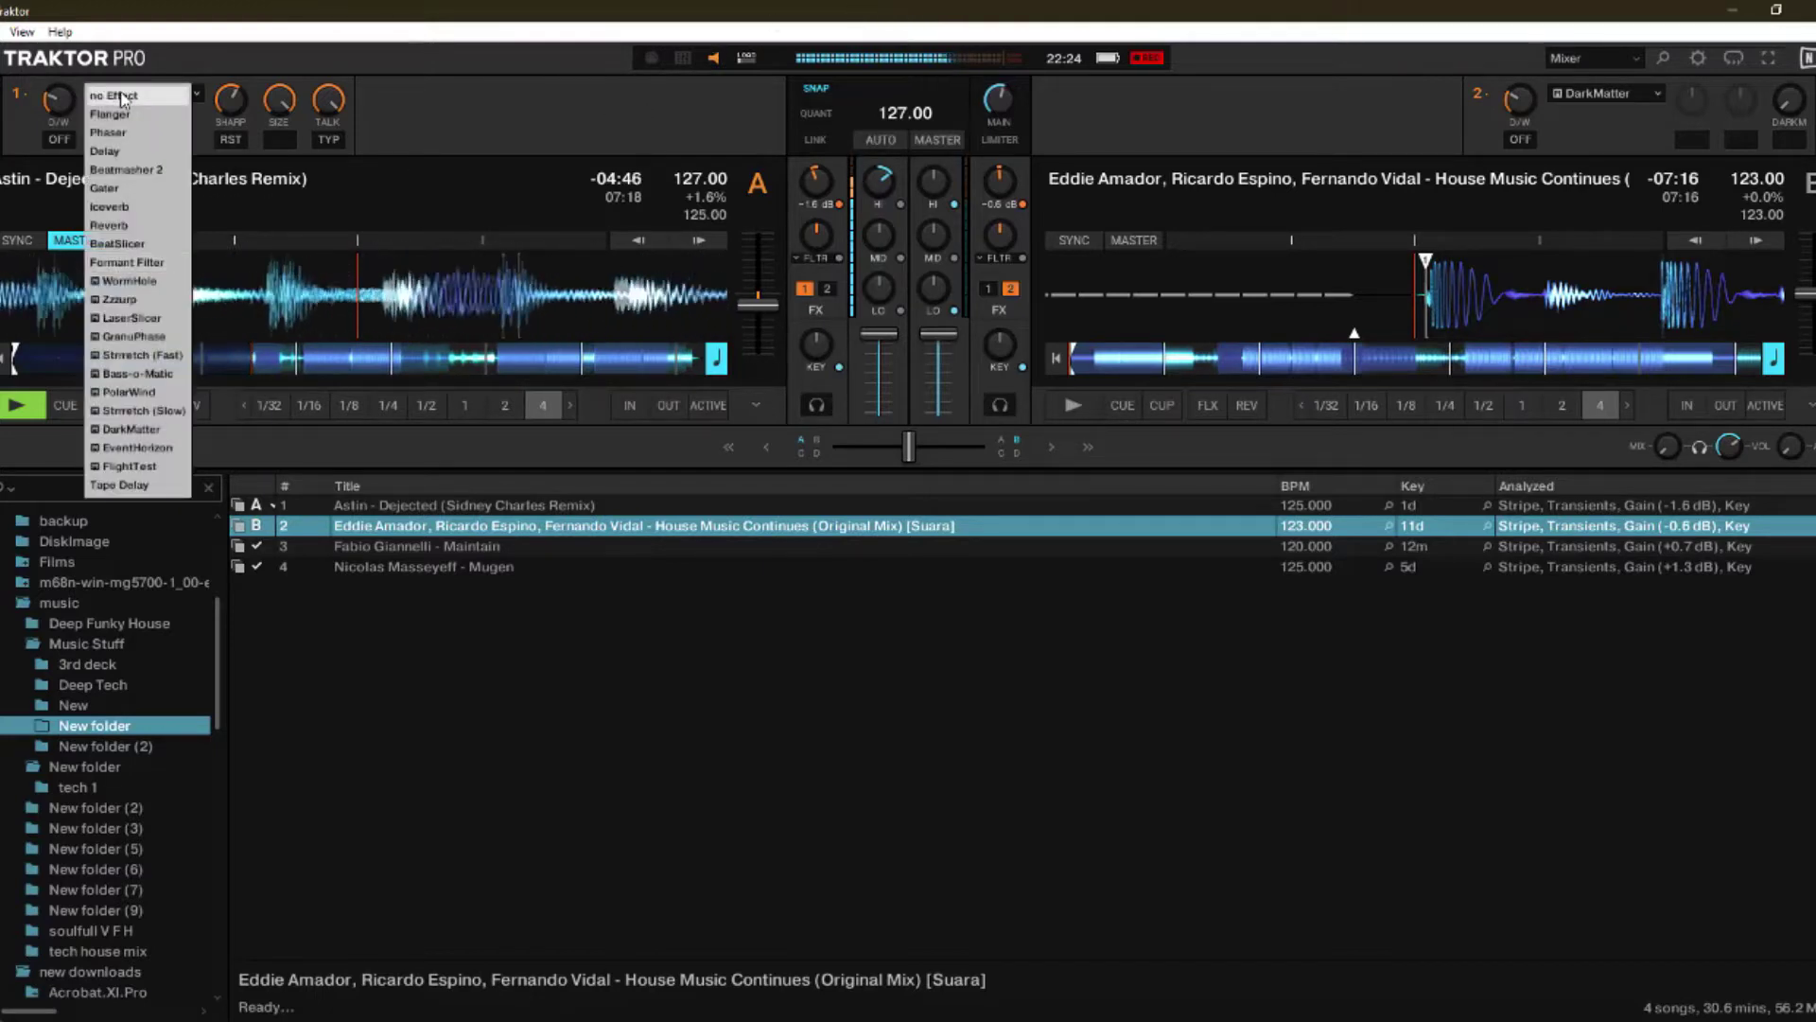
left_click(108, 483)
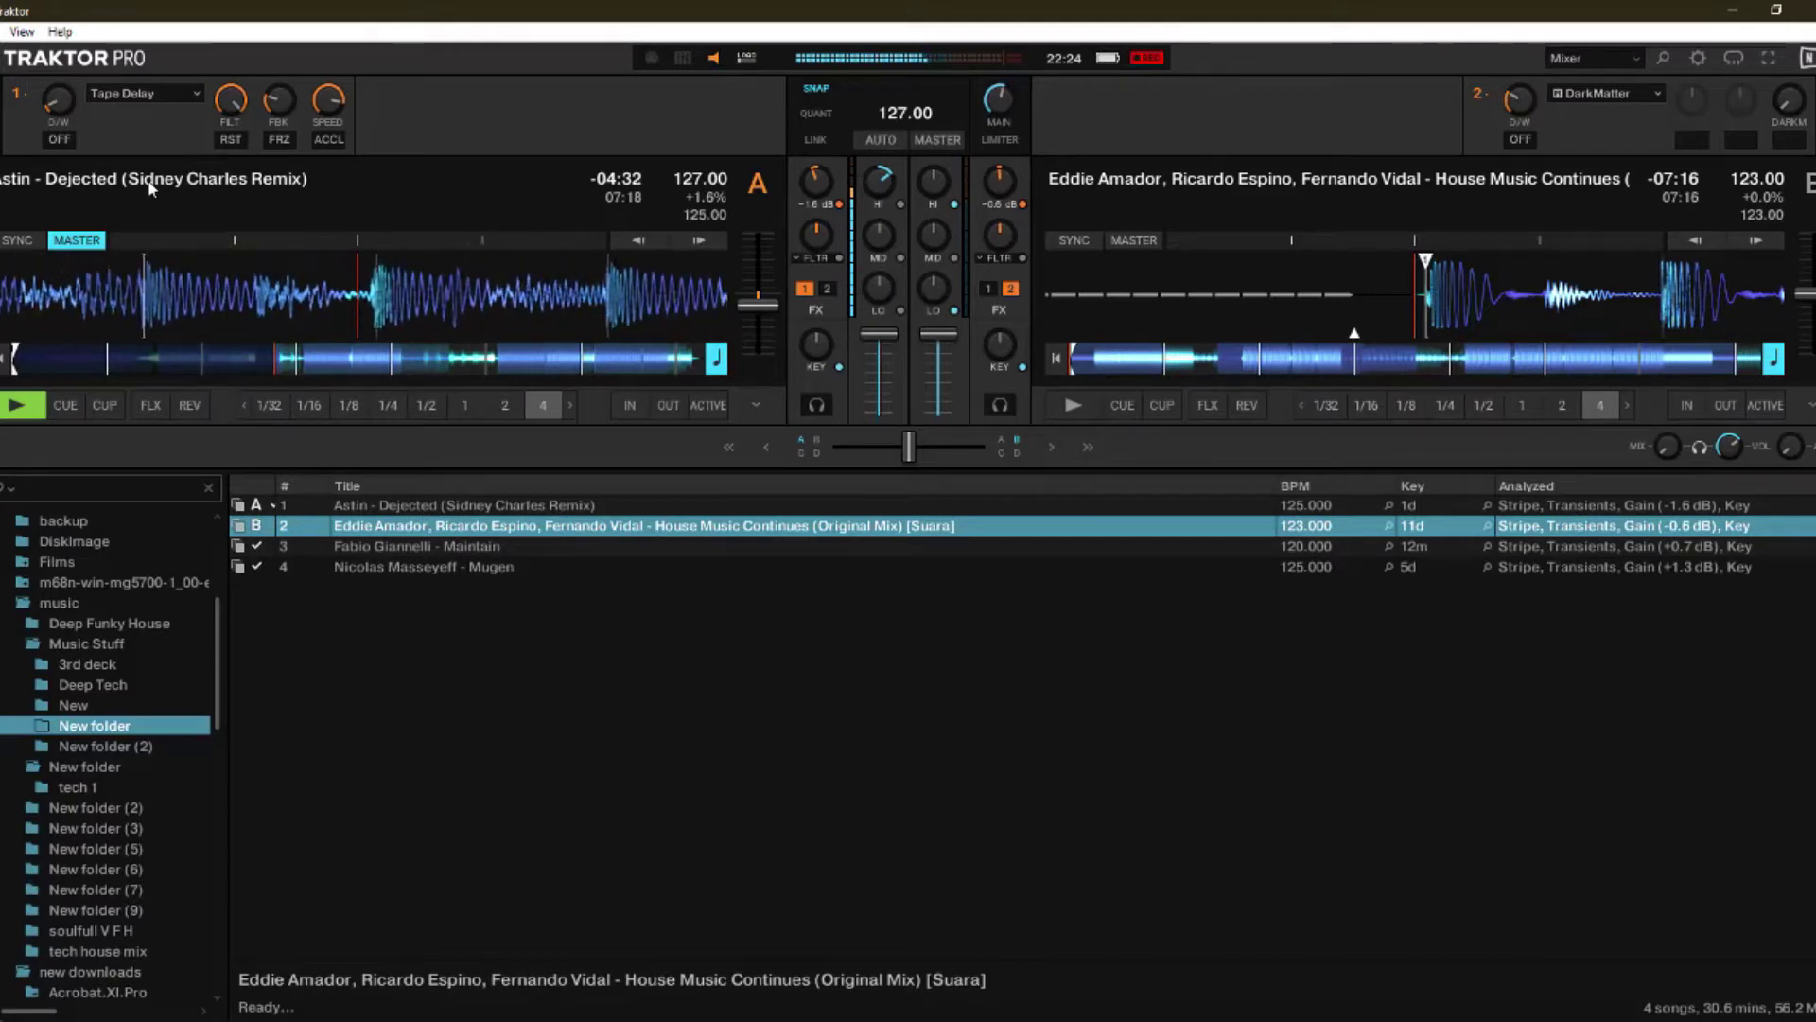
Step: Replace the FX unit 1 effect with Reverb, apply it to deck A with Size turned fully up, and switch it off
left_click(112, 93)
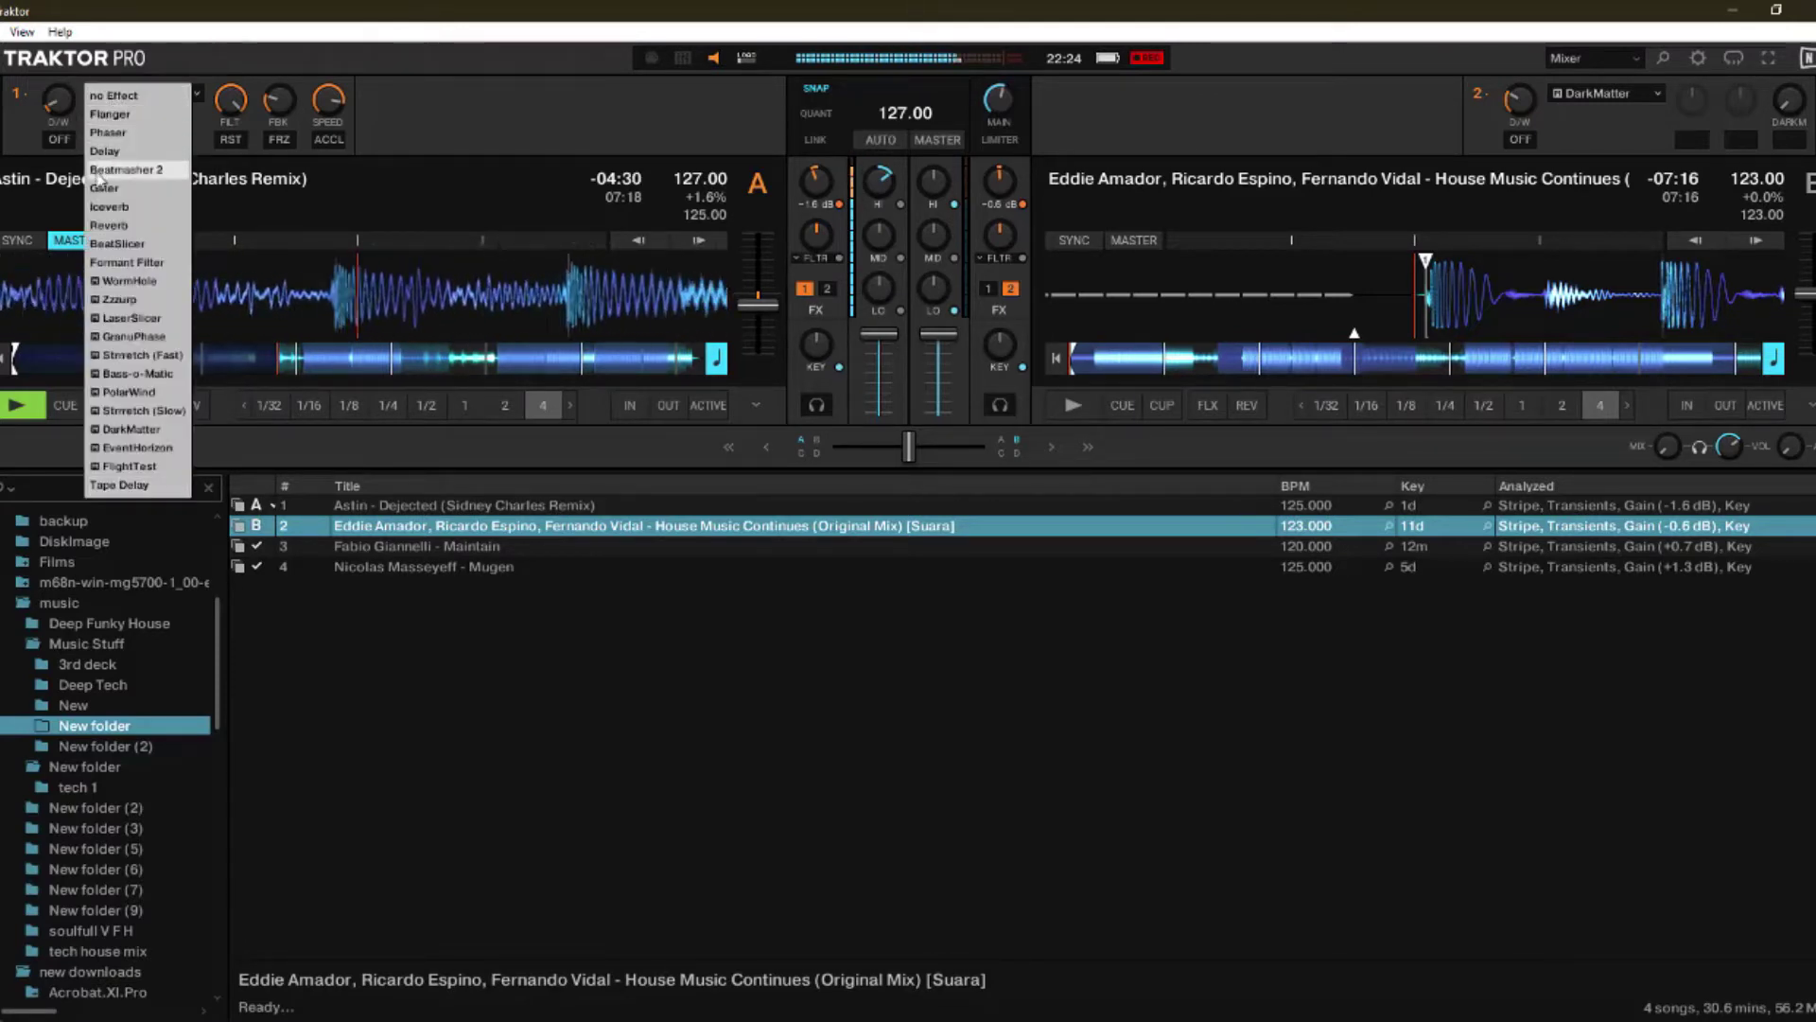
left_click(104, 225)
left_click(62, 141)
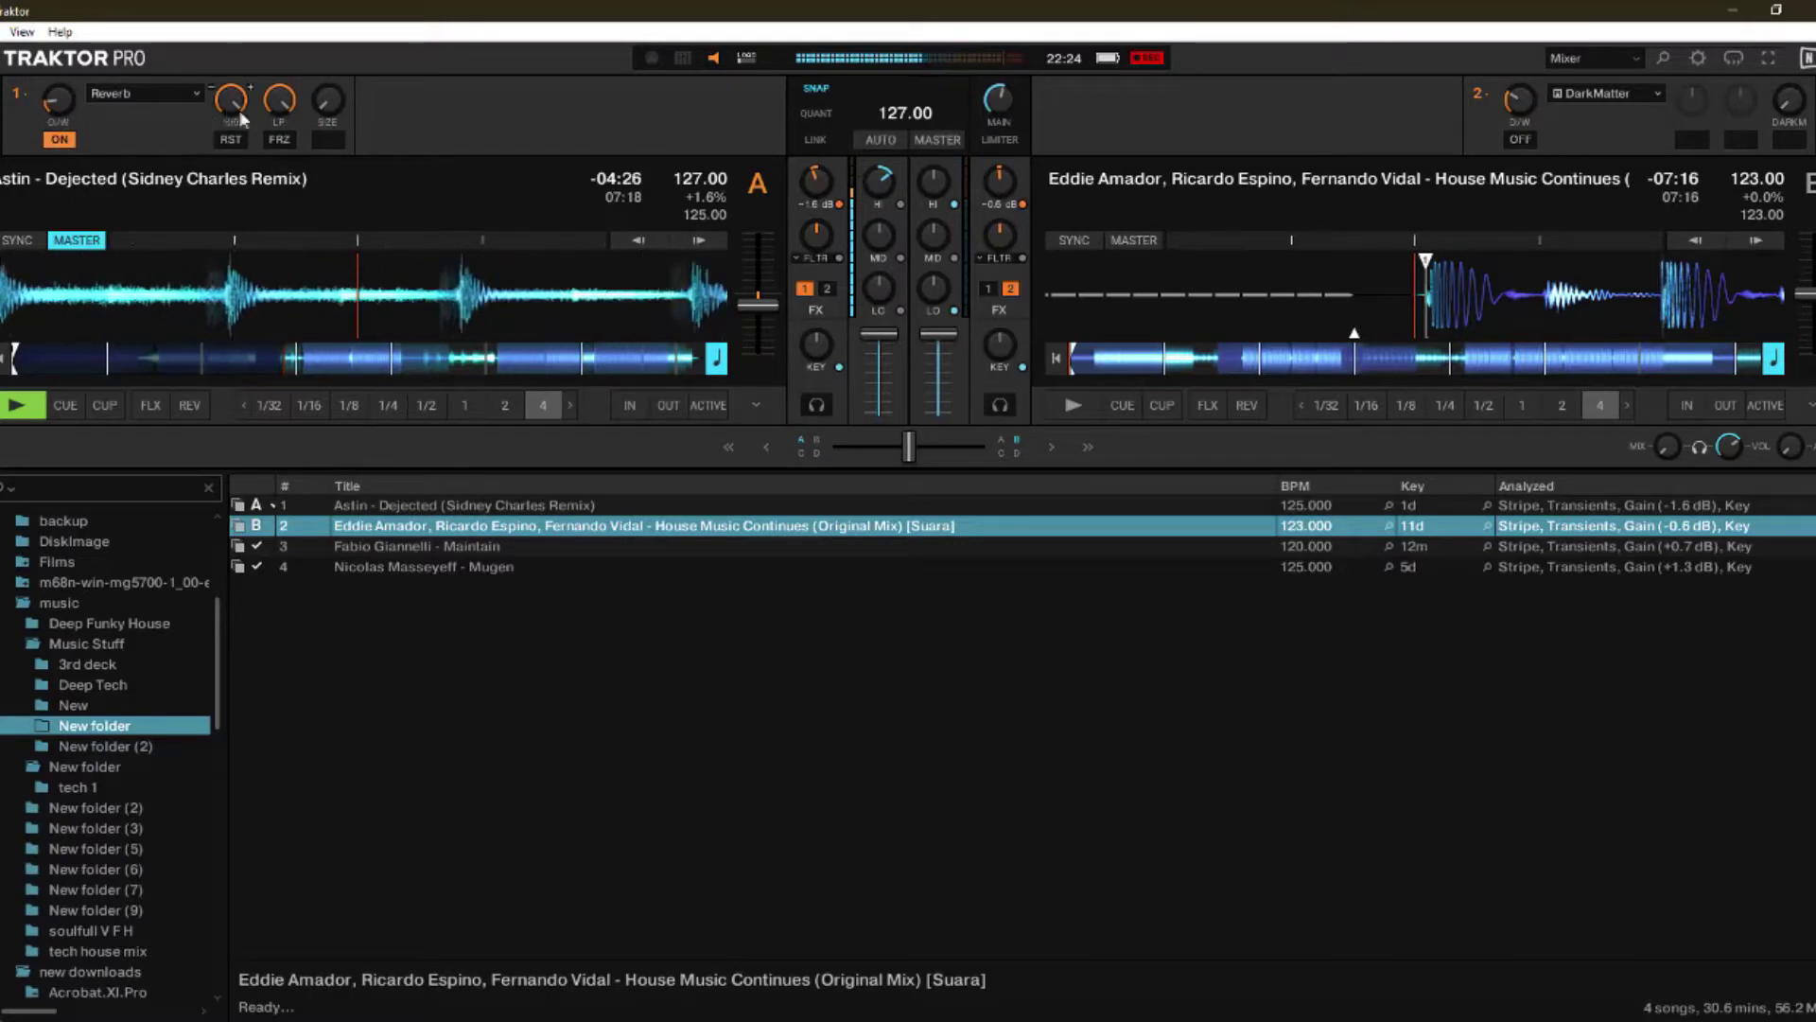
left_click_drag(323, 110, 321, 23)
left_click(59, 139)
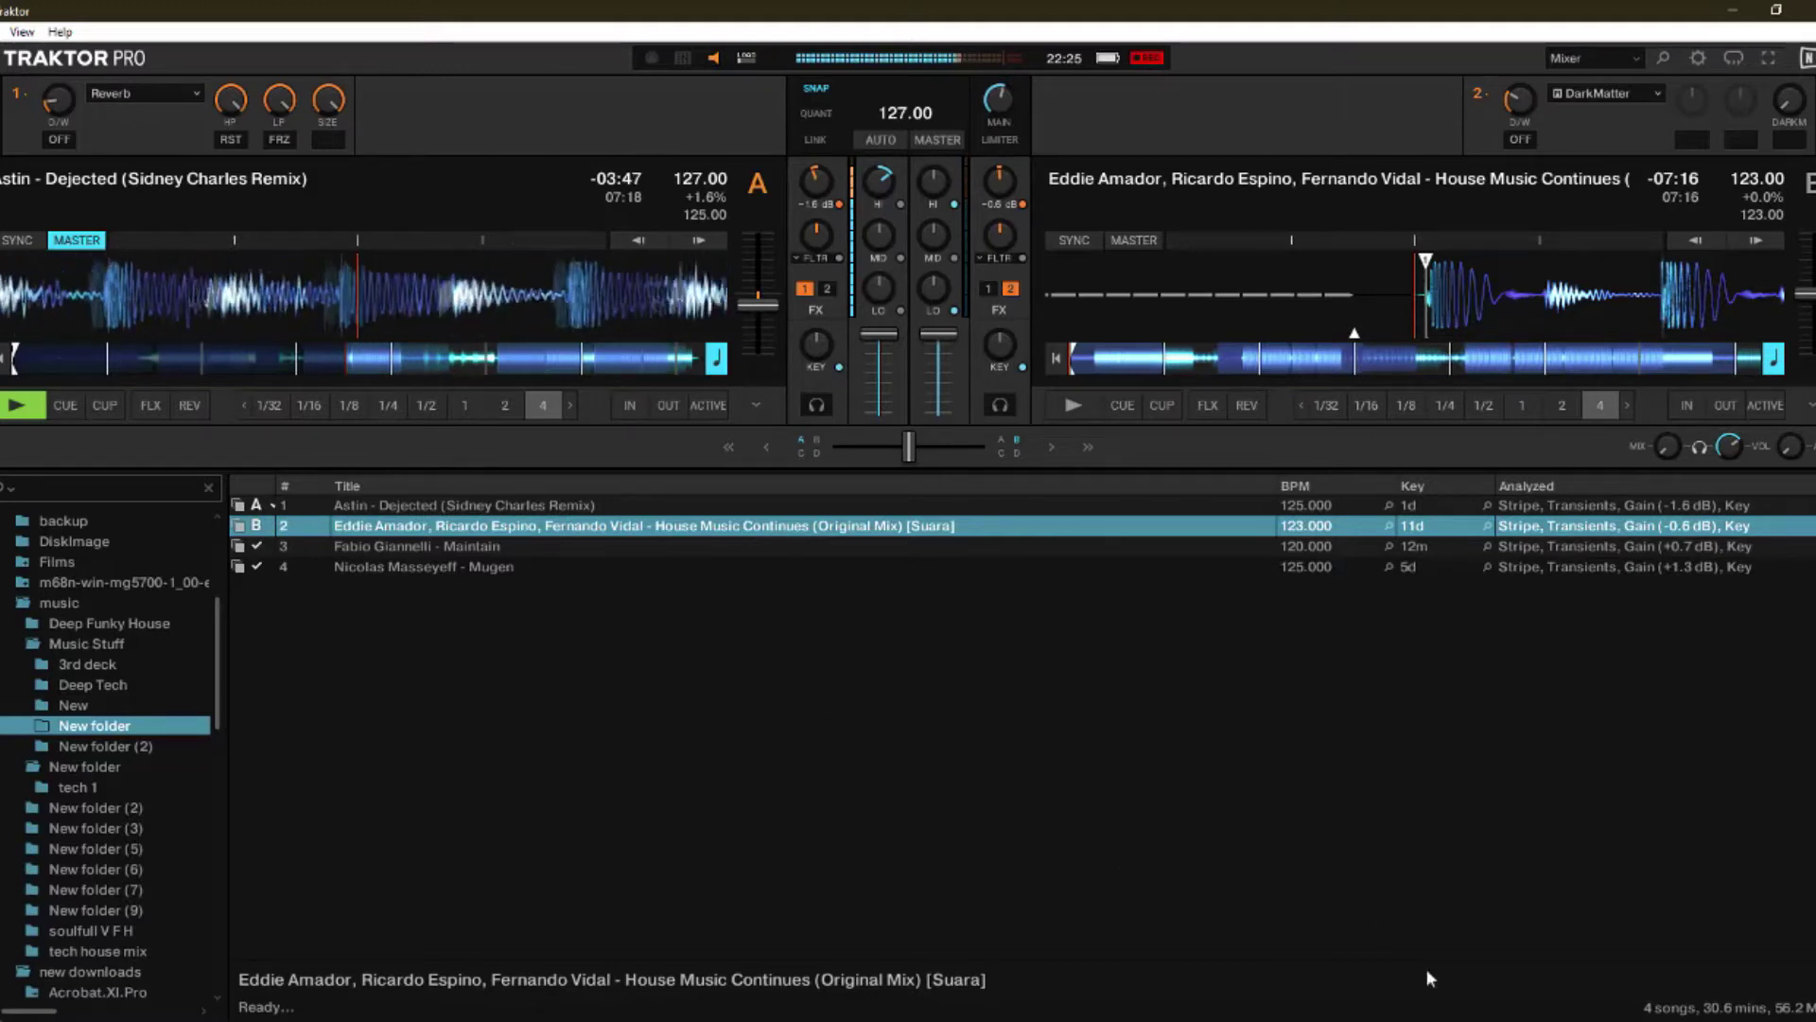
key("alt+Tab")
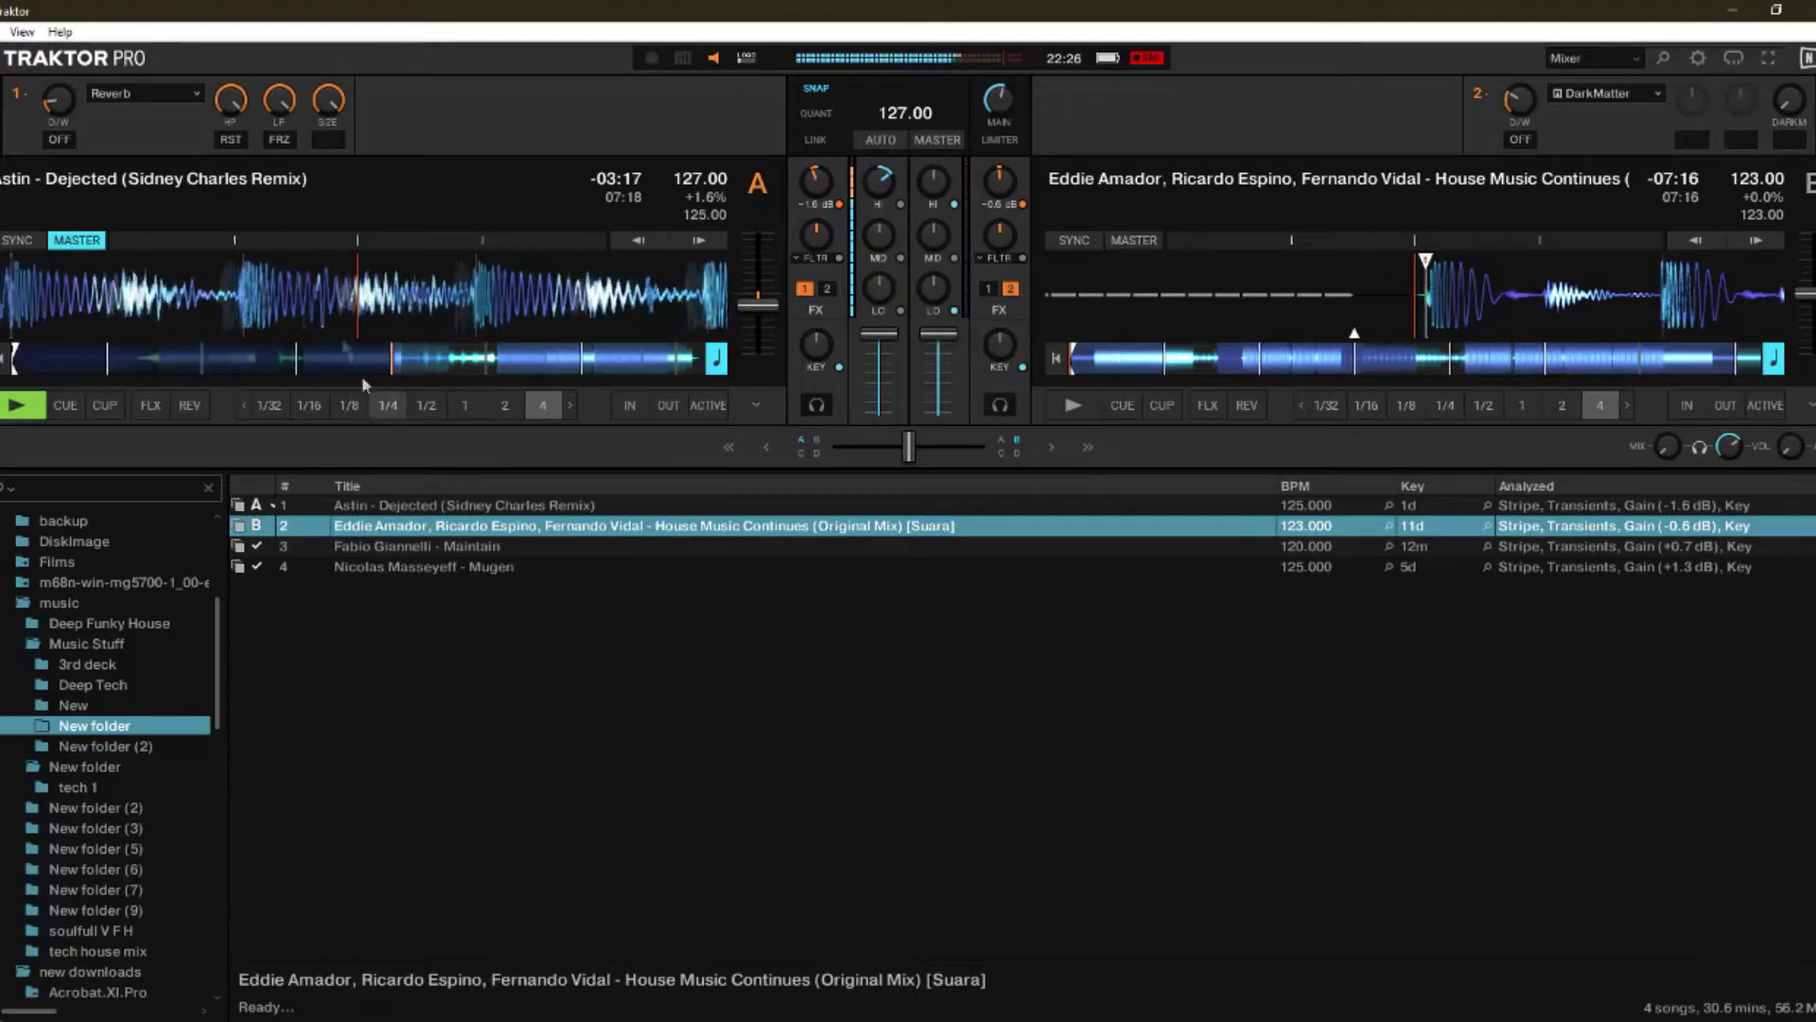
Step: Apply Phaser from FX unit 1 to deck A, raising its dry/wet fully, and sync deck B to the master tempo
left_click(144, 95)
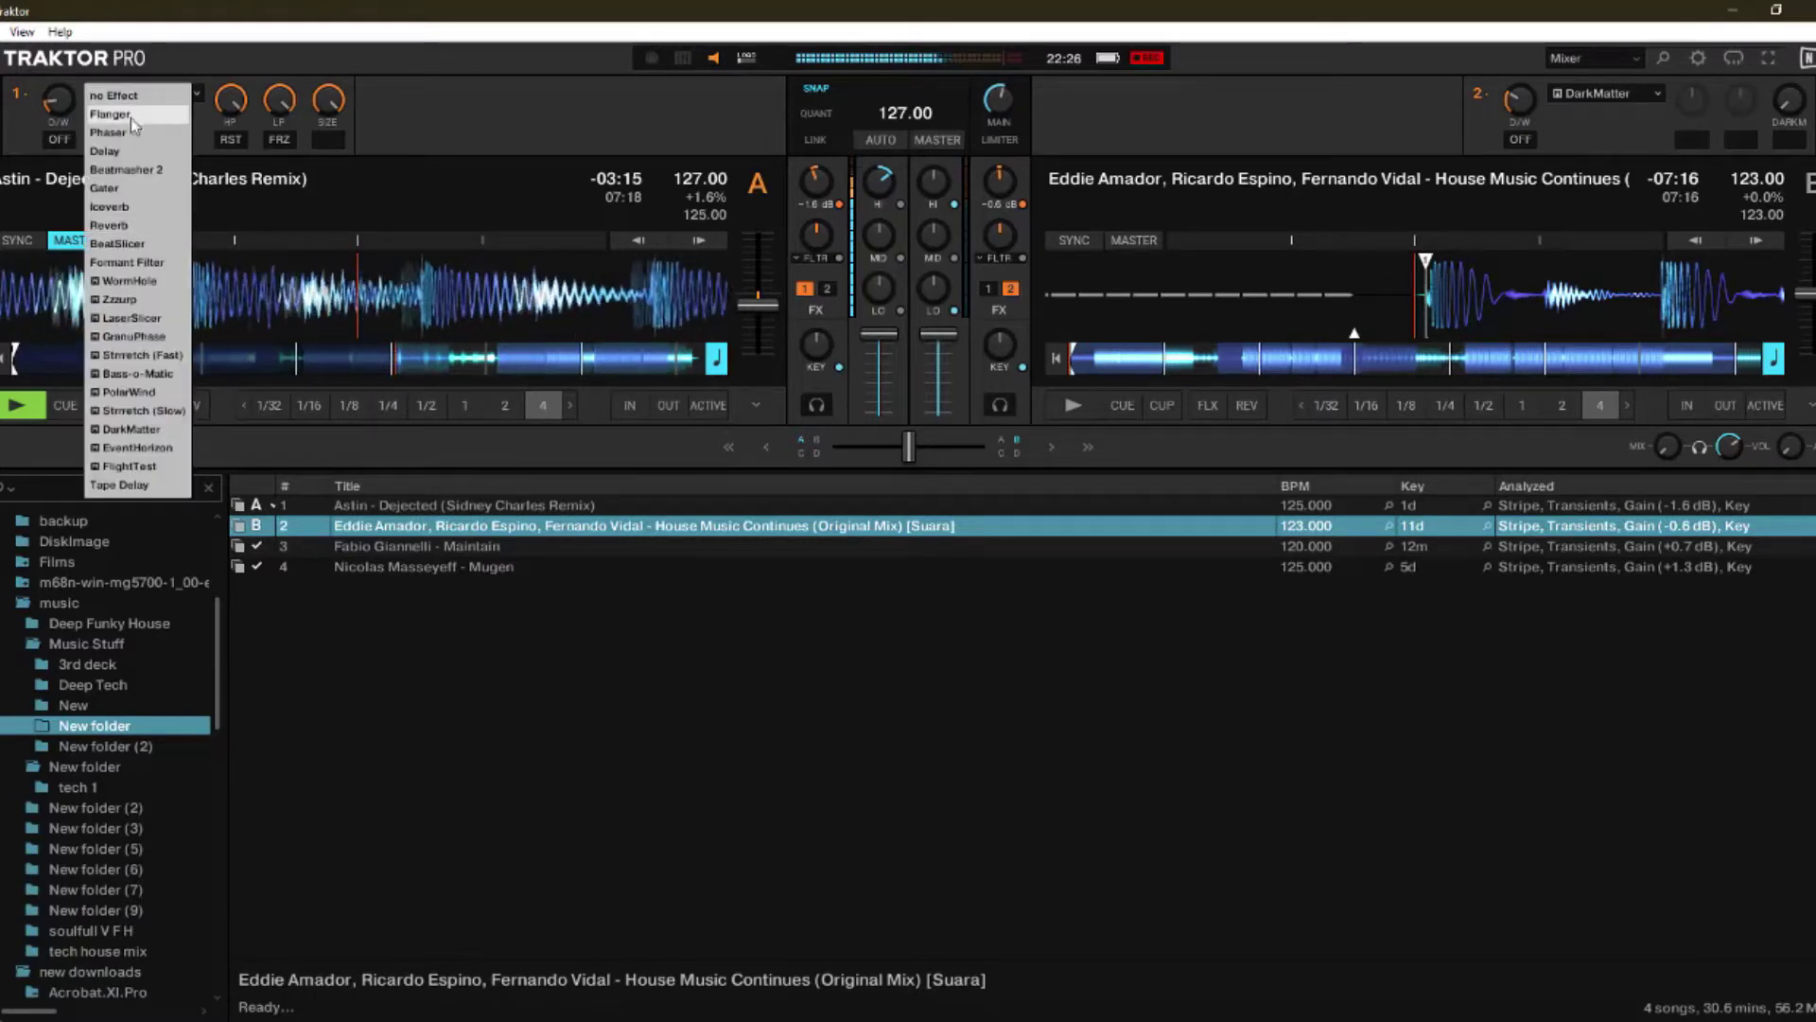
left_click(131, 133)
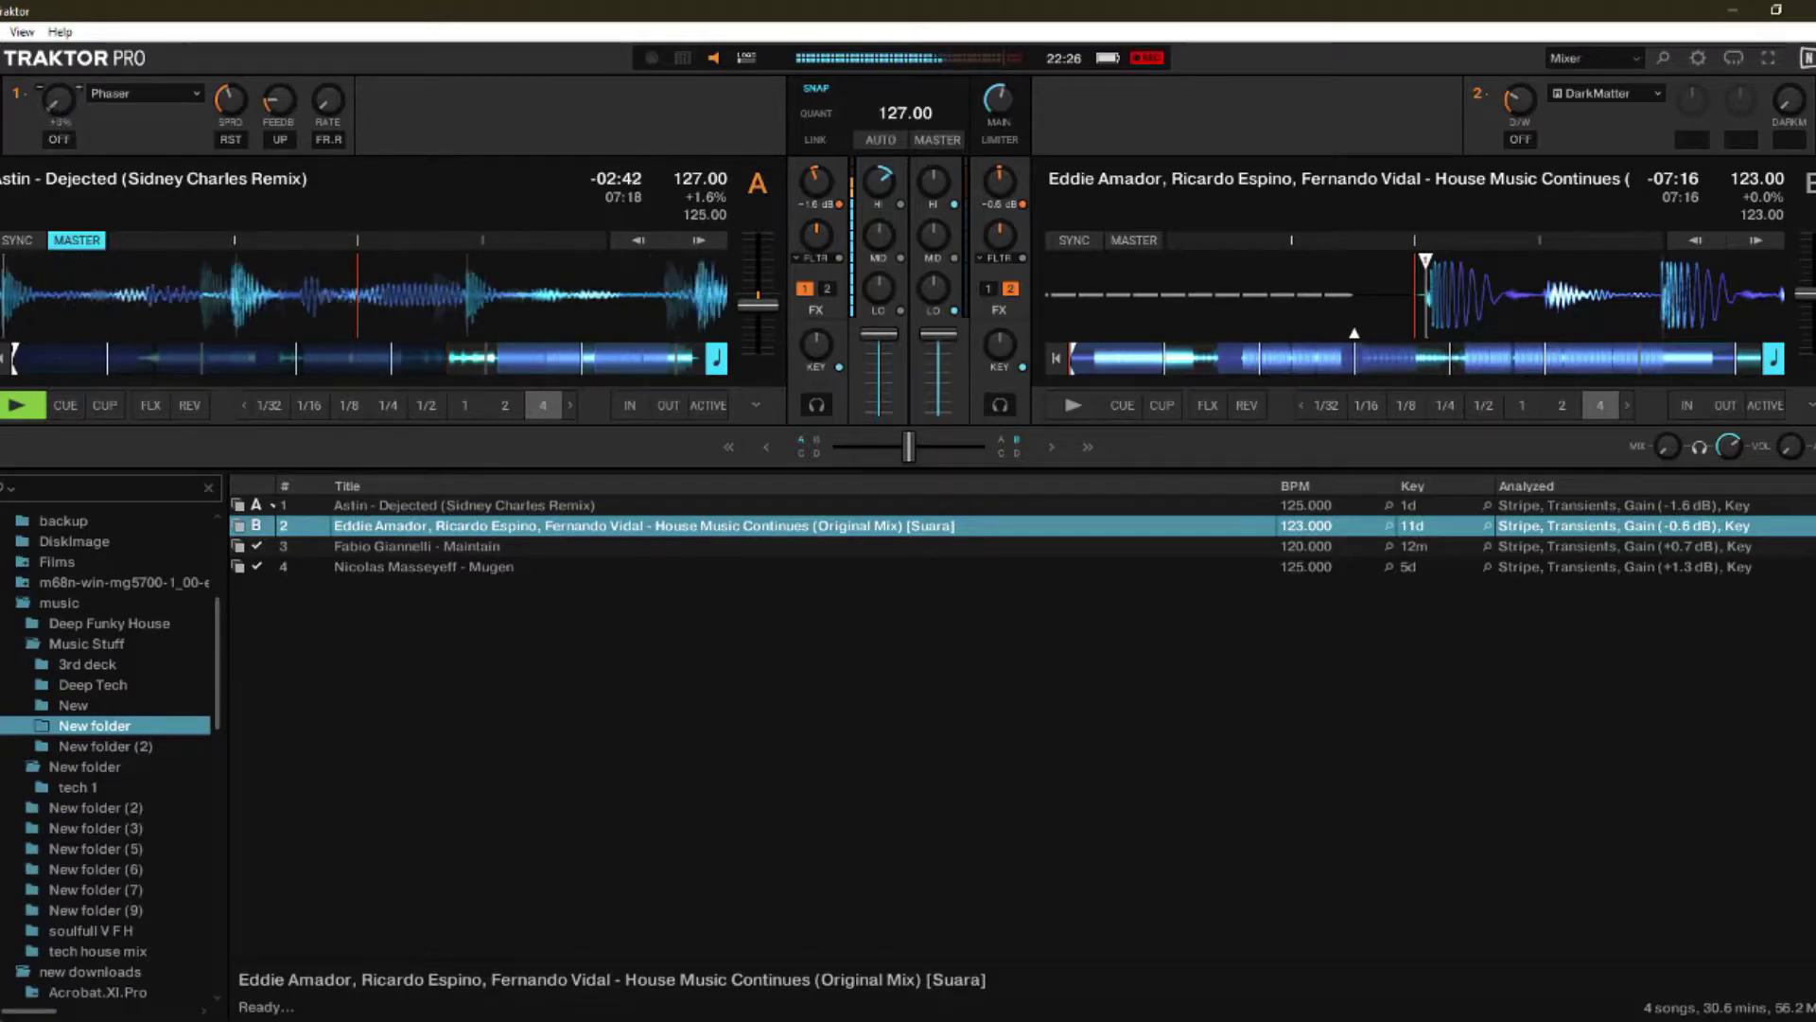
left_click(59, 139)
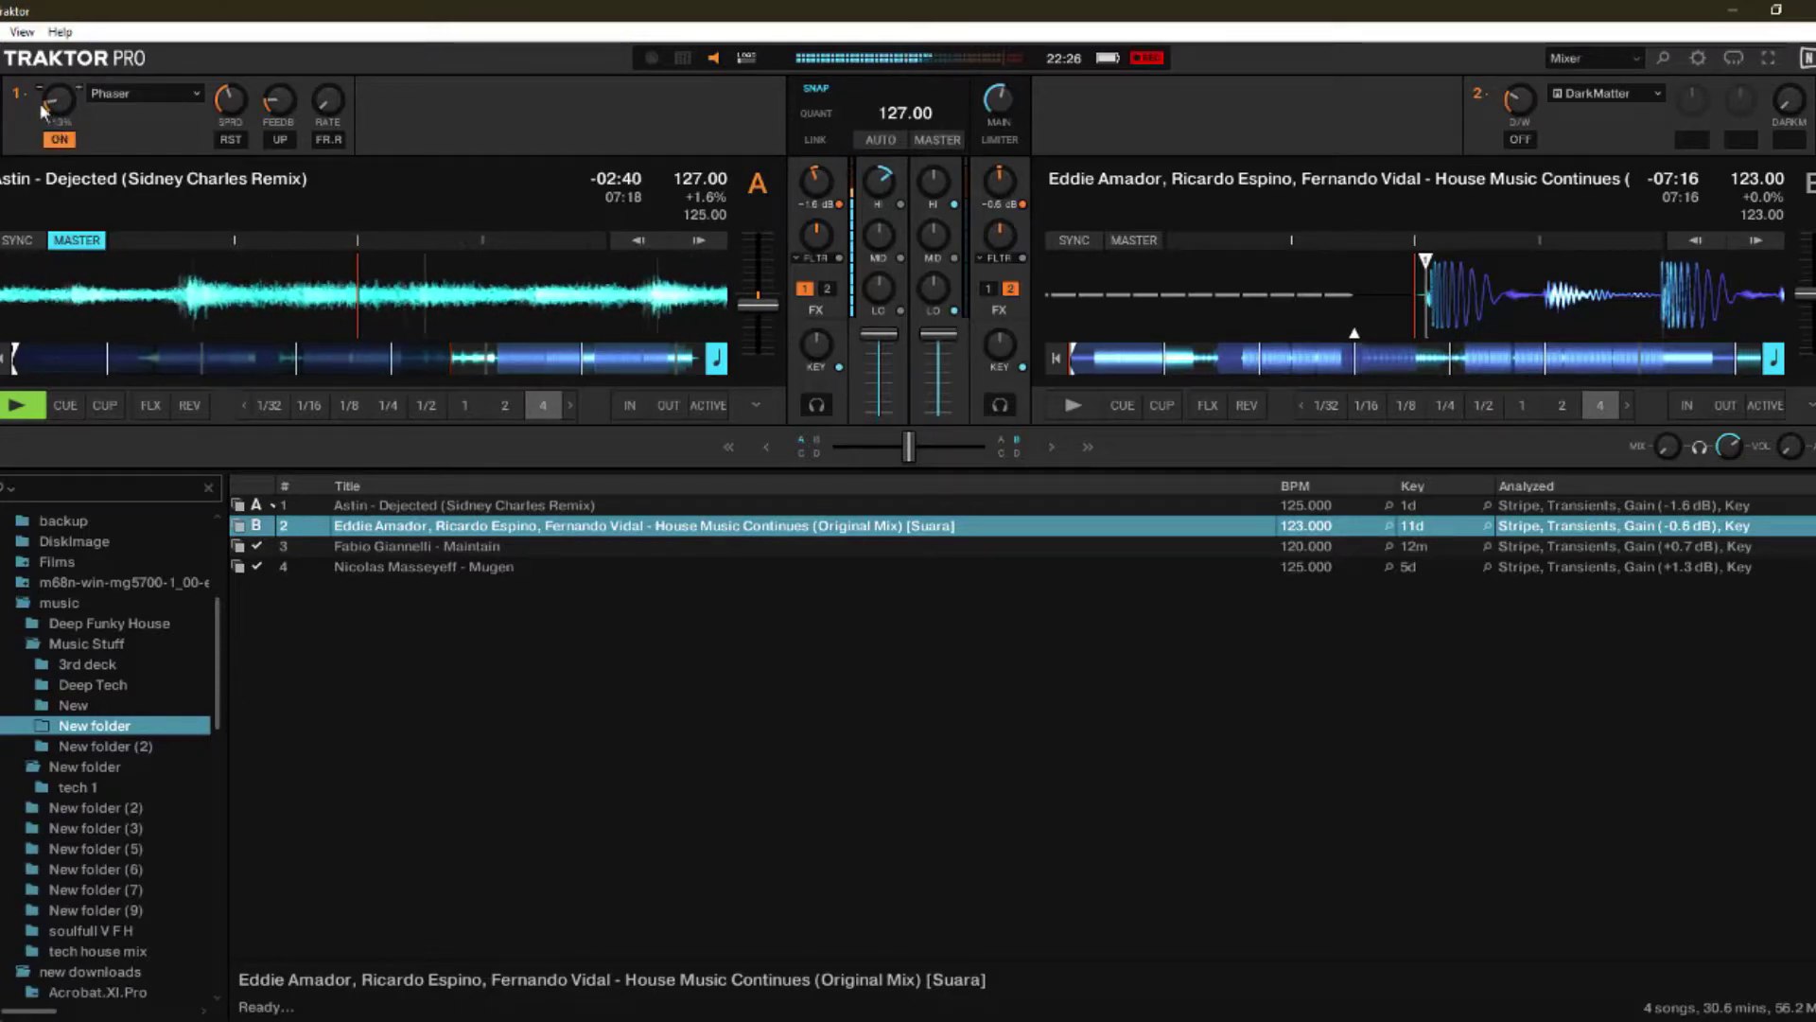
left_click(1074, 239)
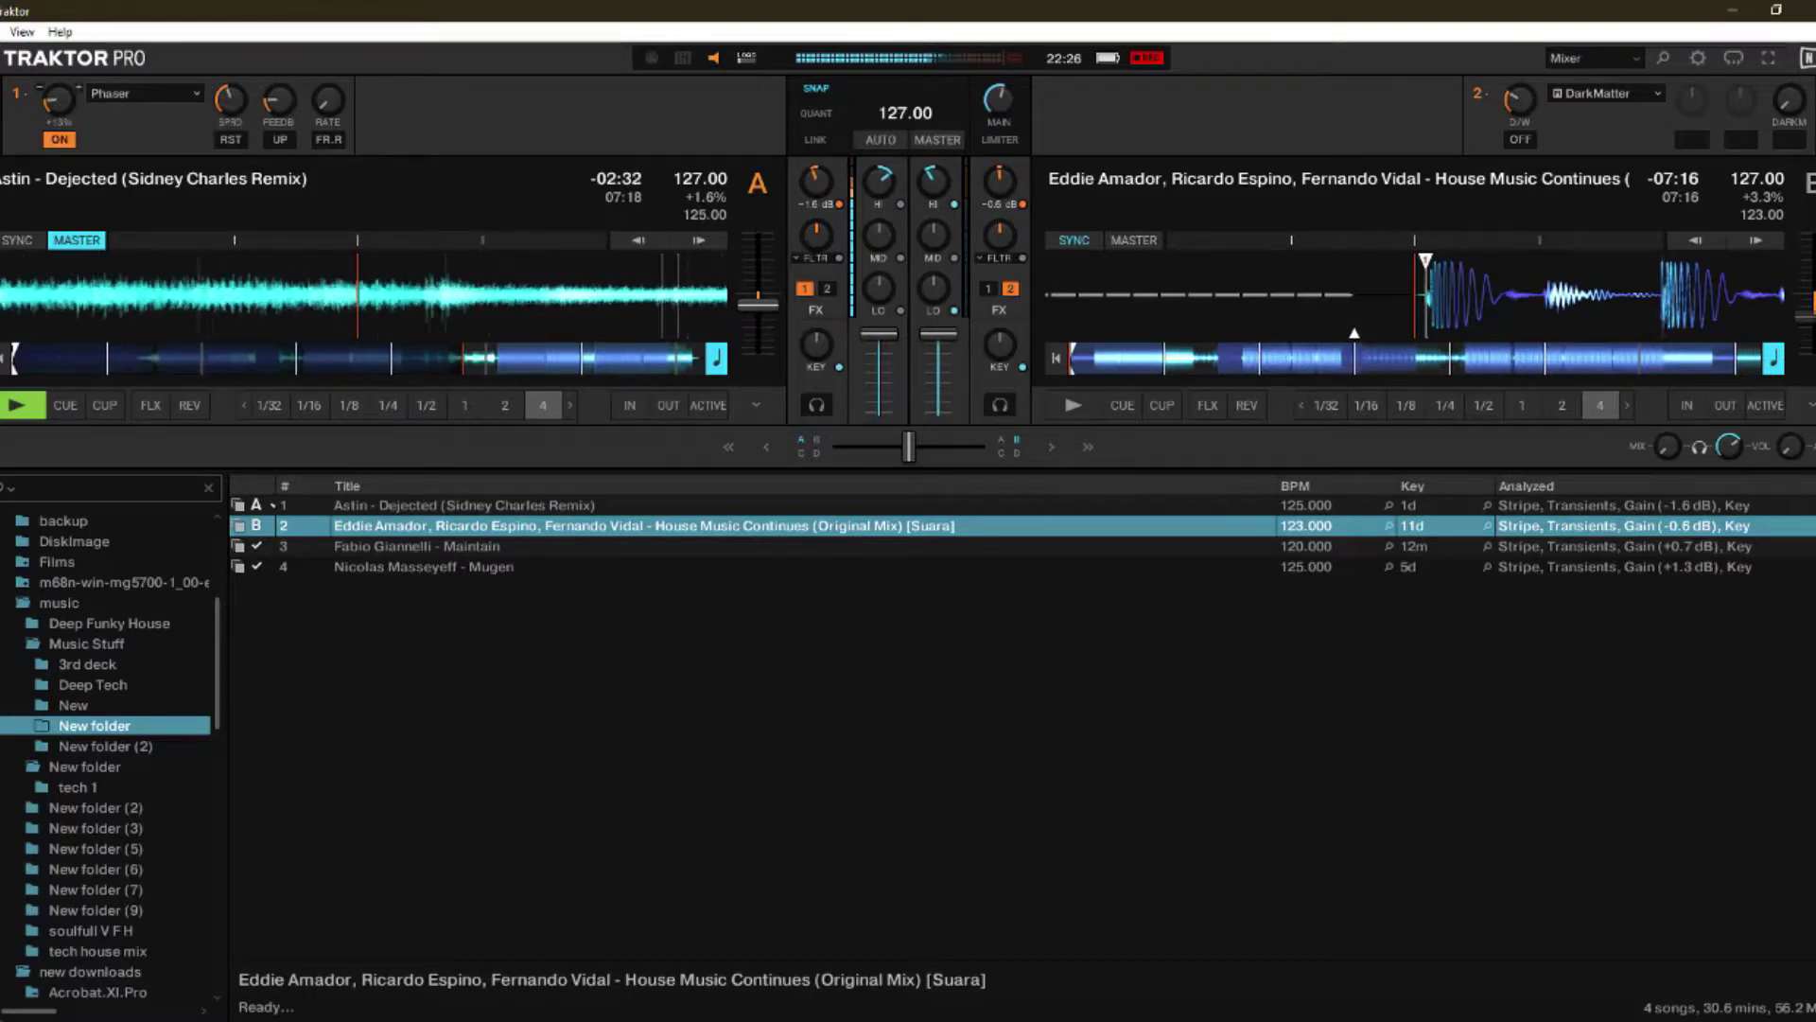
left_click_drag(59, 99, 59, 91)
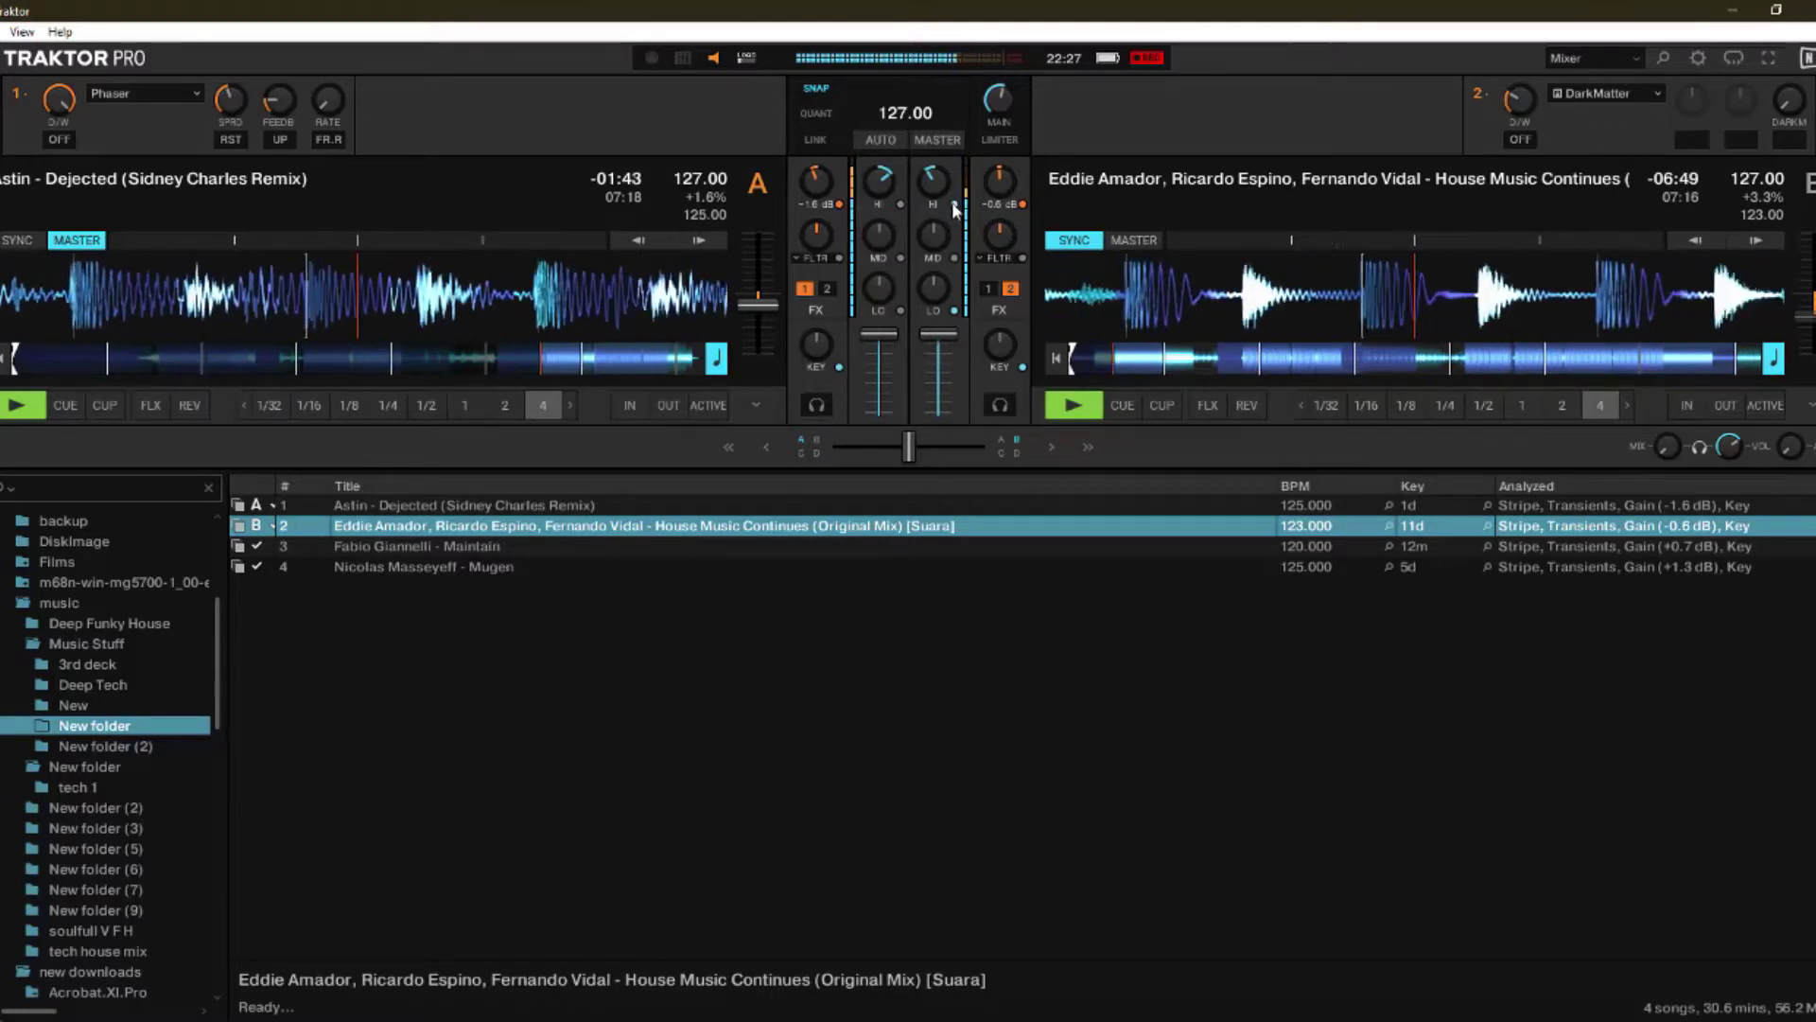
Step: Release the high kill on deck B and lower deck A's mid EQ to about -38%
left_click_drag(941, 195, 955, 210)
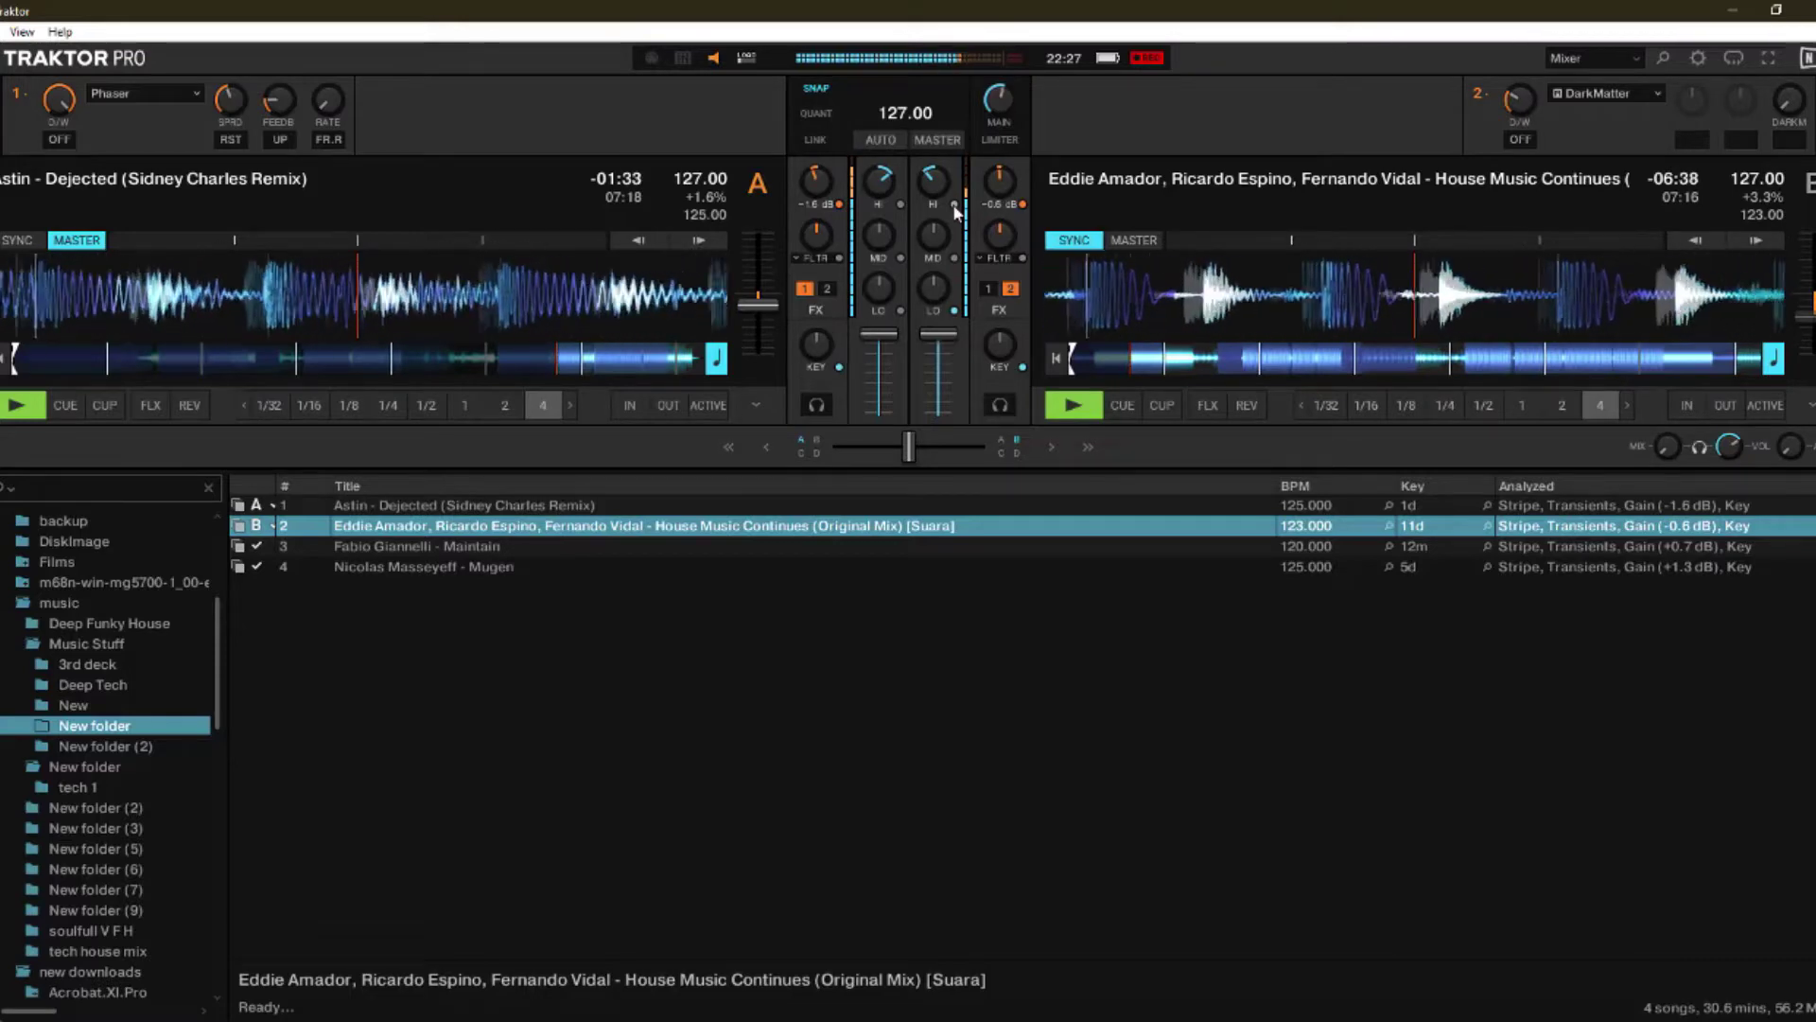
left_click_drag(882, 229, 883, 241)
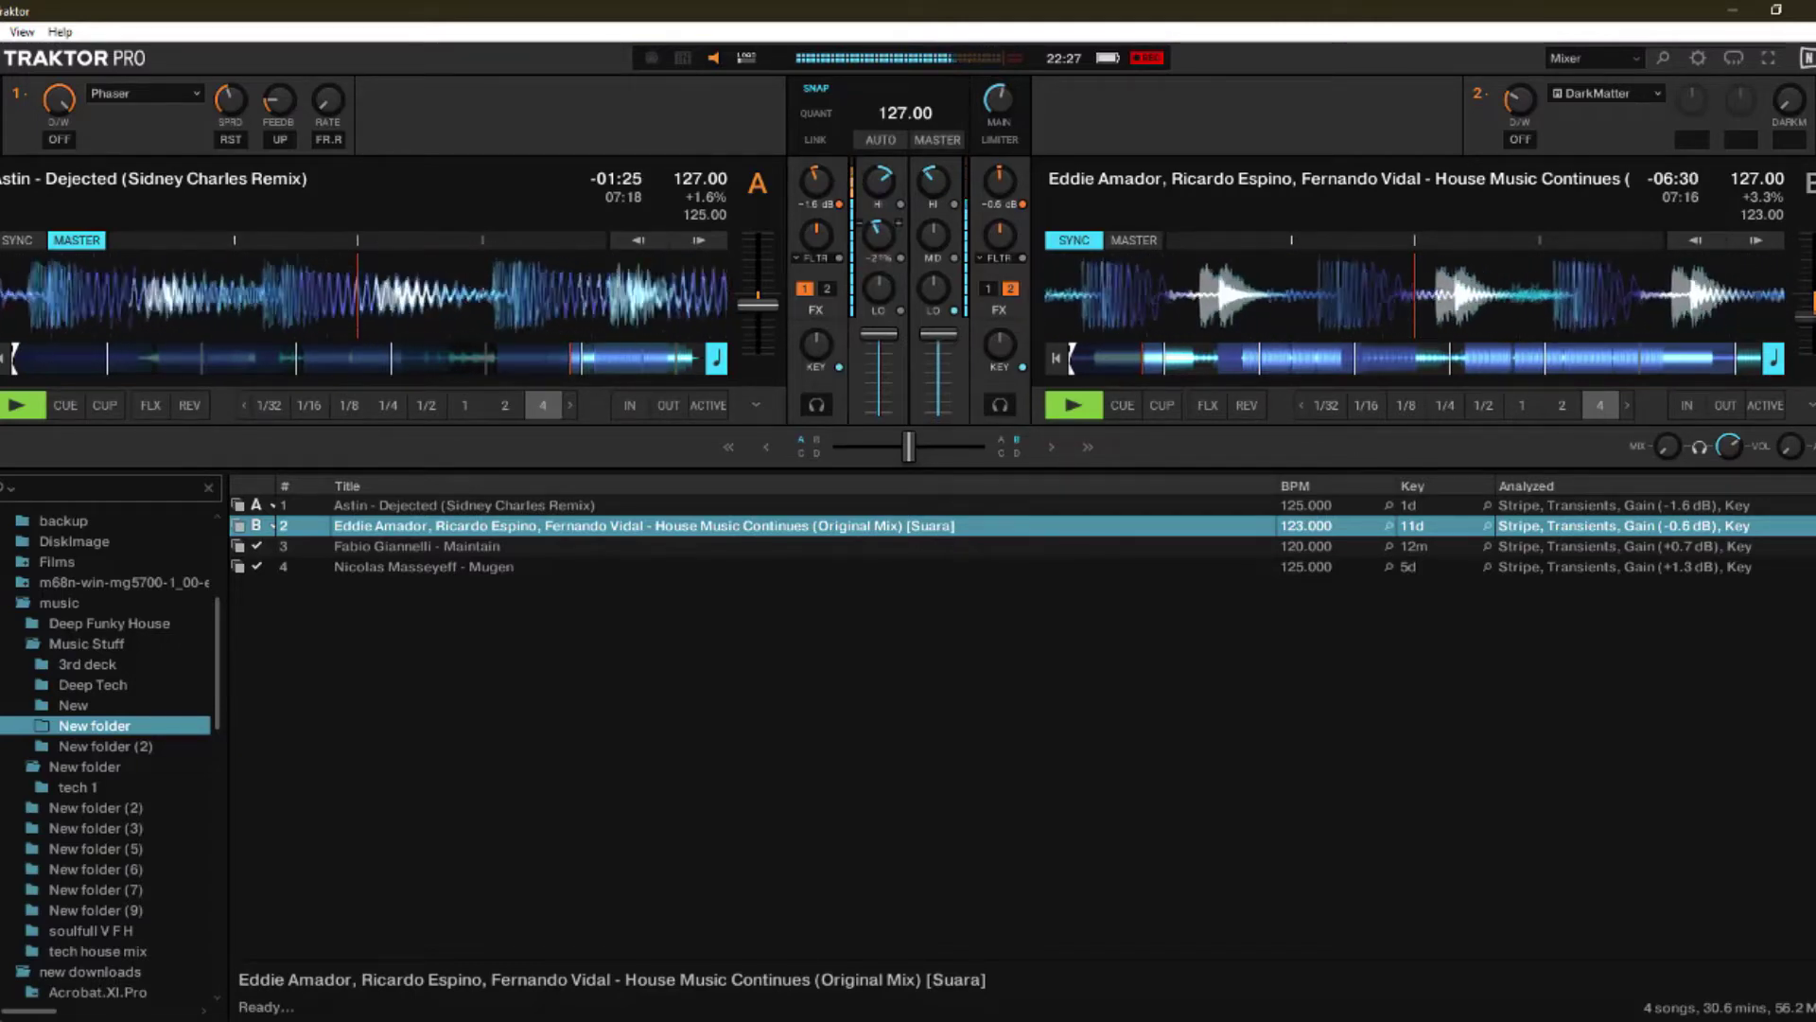
left_click_drag(878, 235, 883, 257)
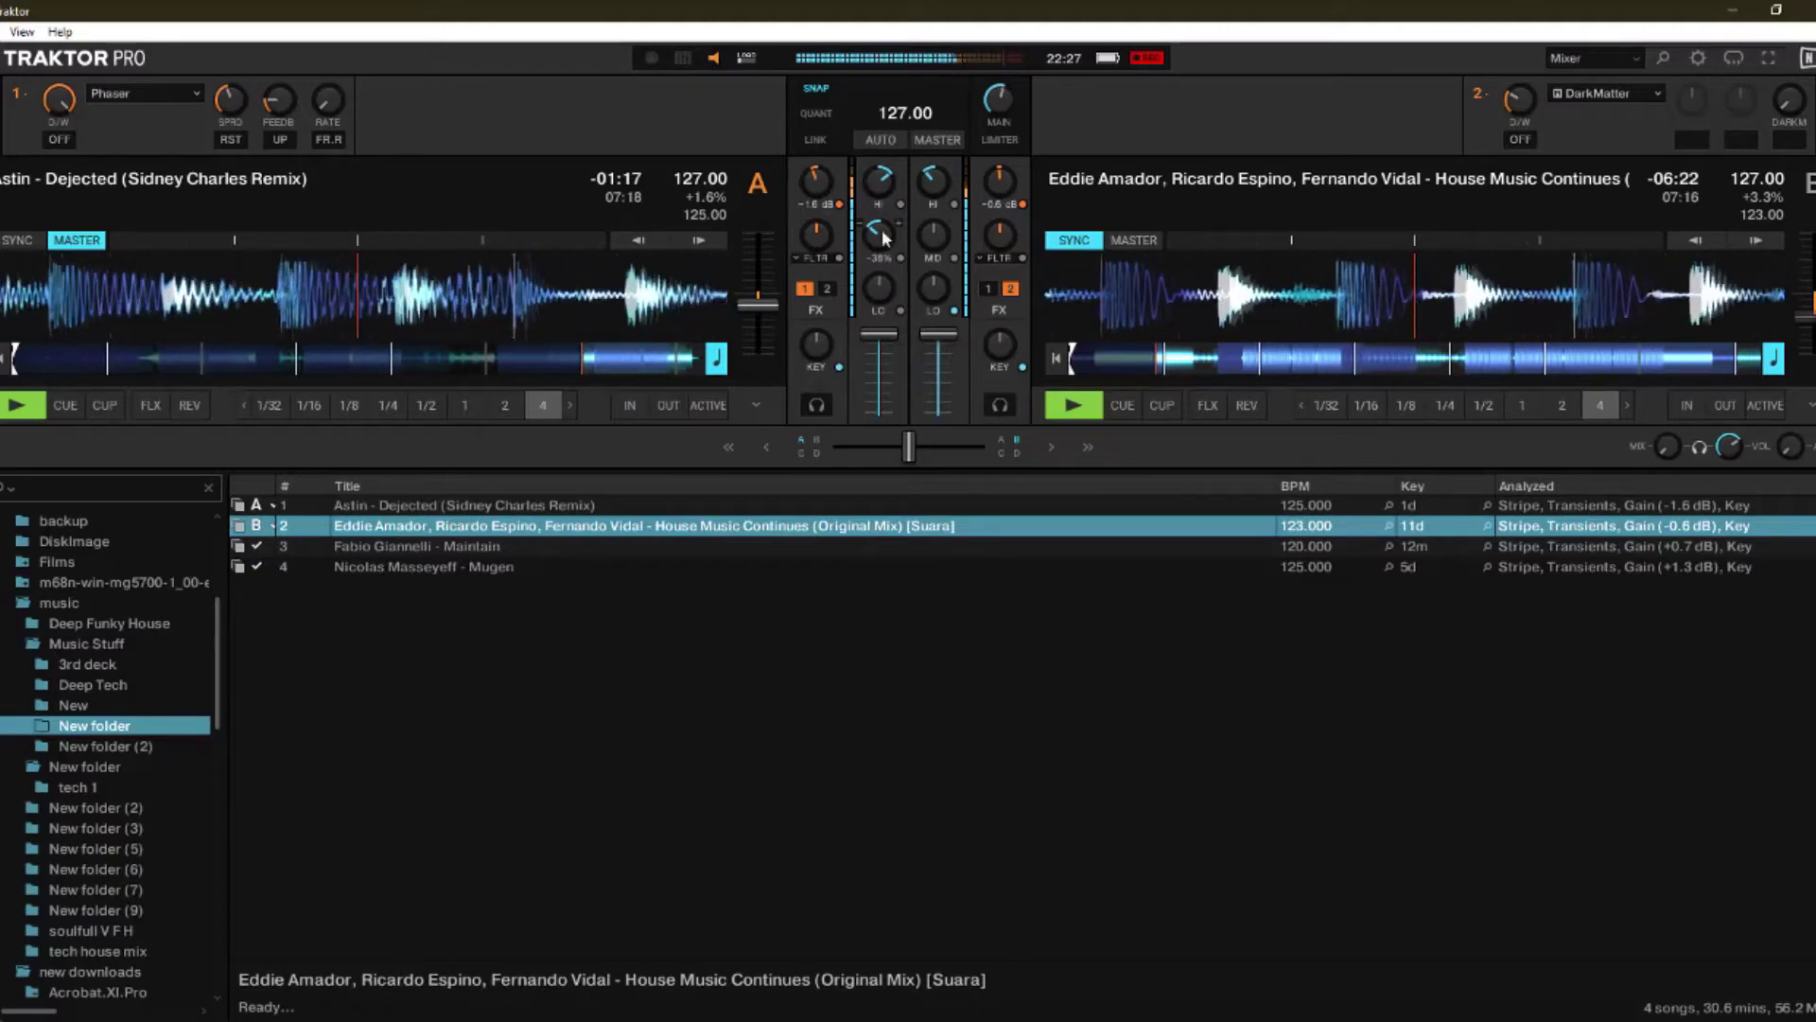
Step: Raise deck B's high EQ slightly above neutral, and fade deck A by cutting its mids fully and killing its lows
left_click_drag(933, 180, 932, 192)
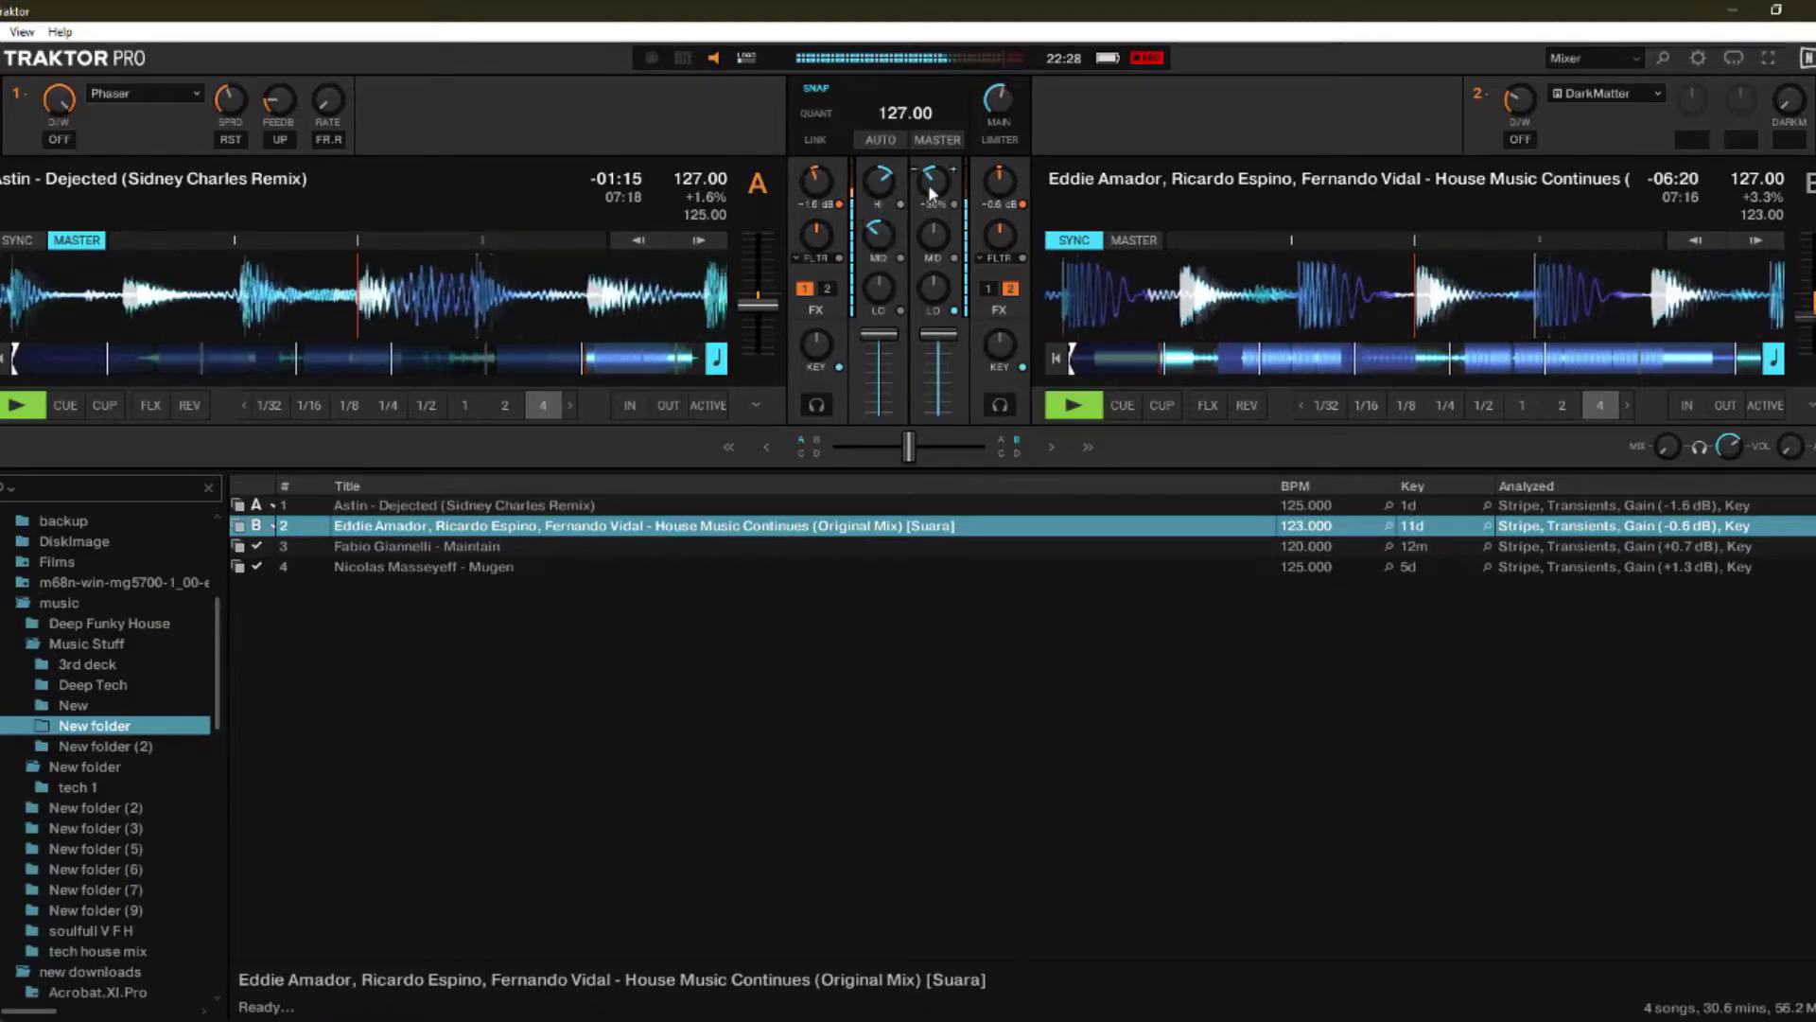
left_click_drag(935, 189, 933, 180)
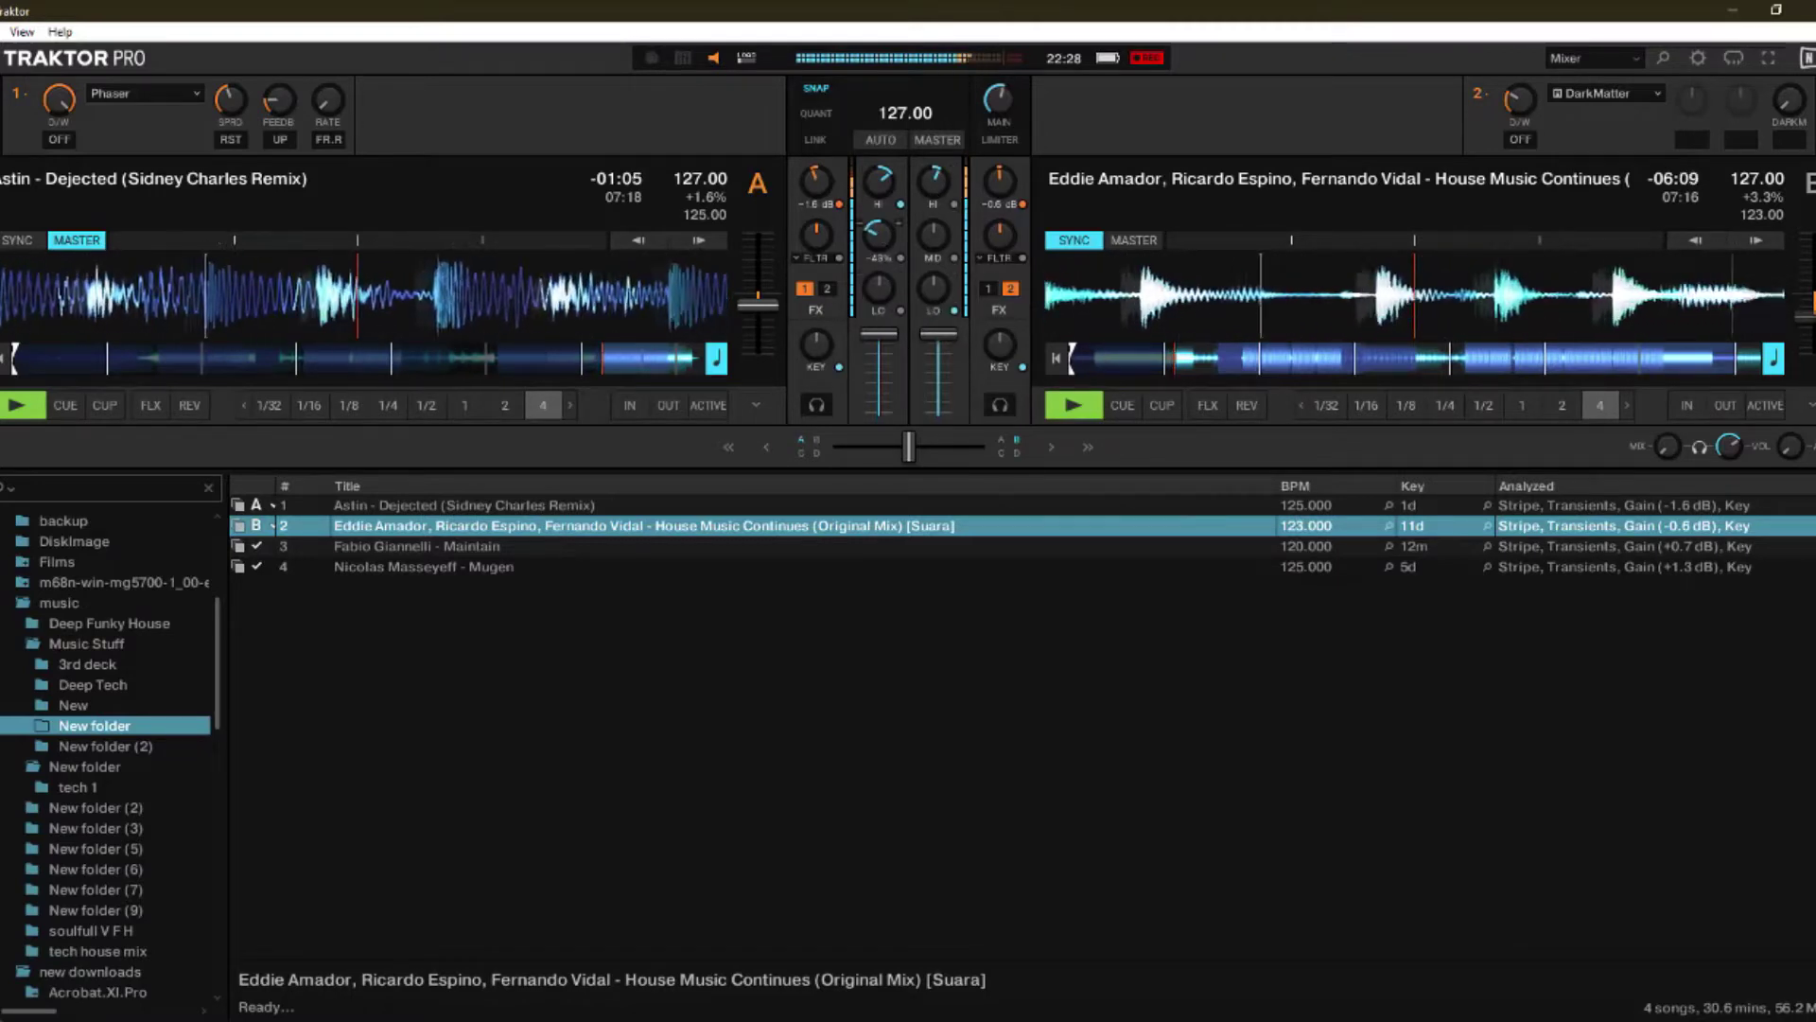
left_click_drag(879, 237, 879, 233)
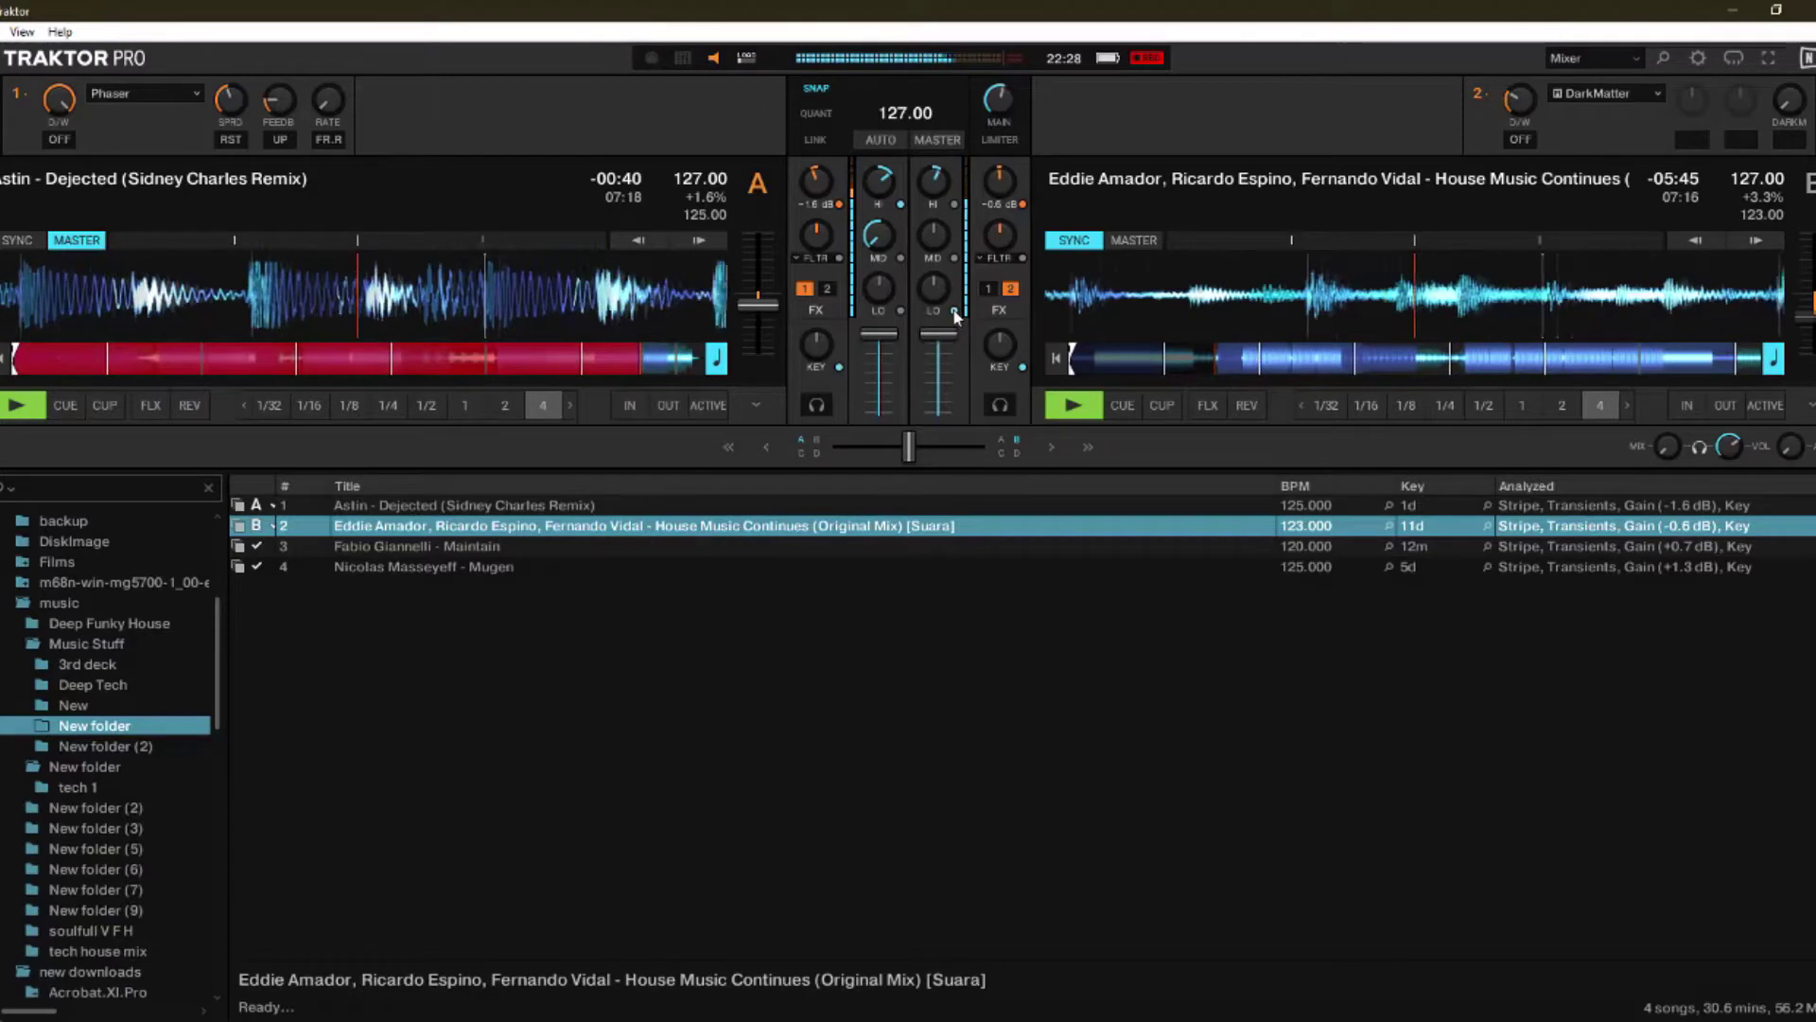
left_click(901, 312)
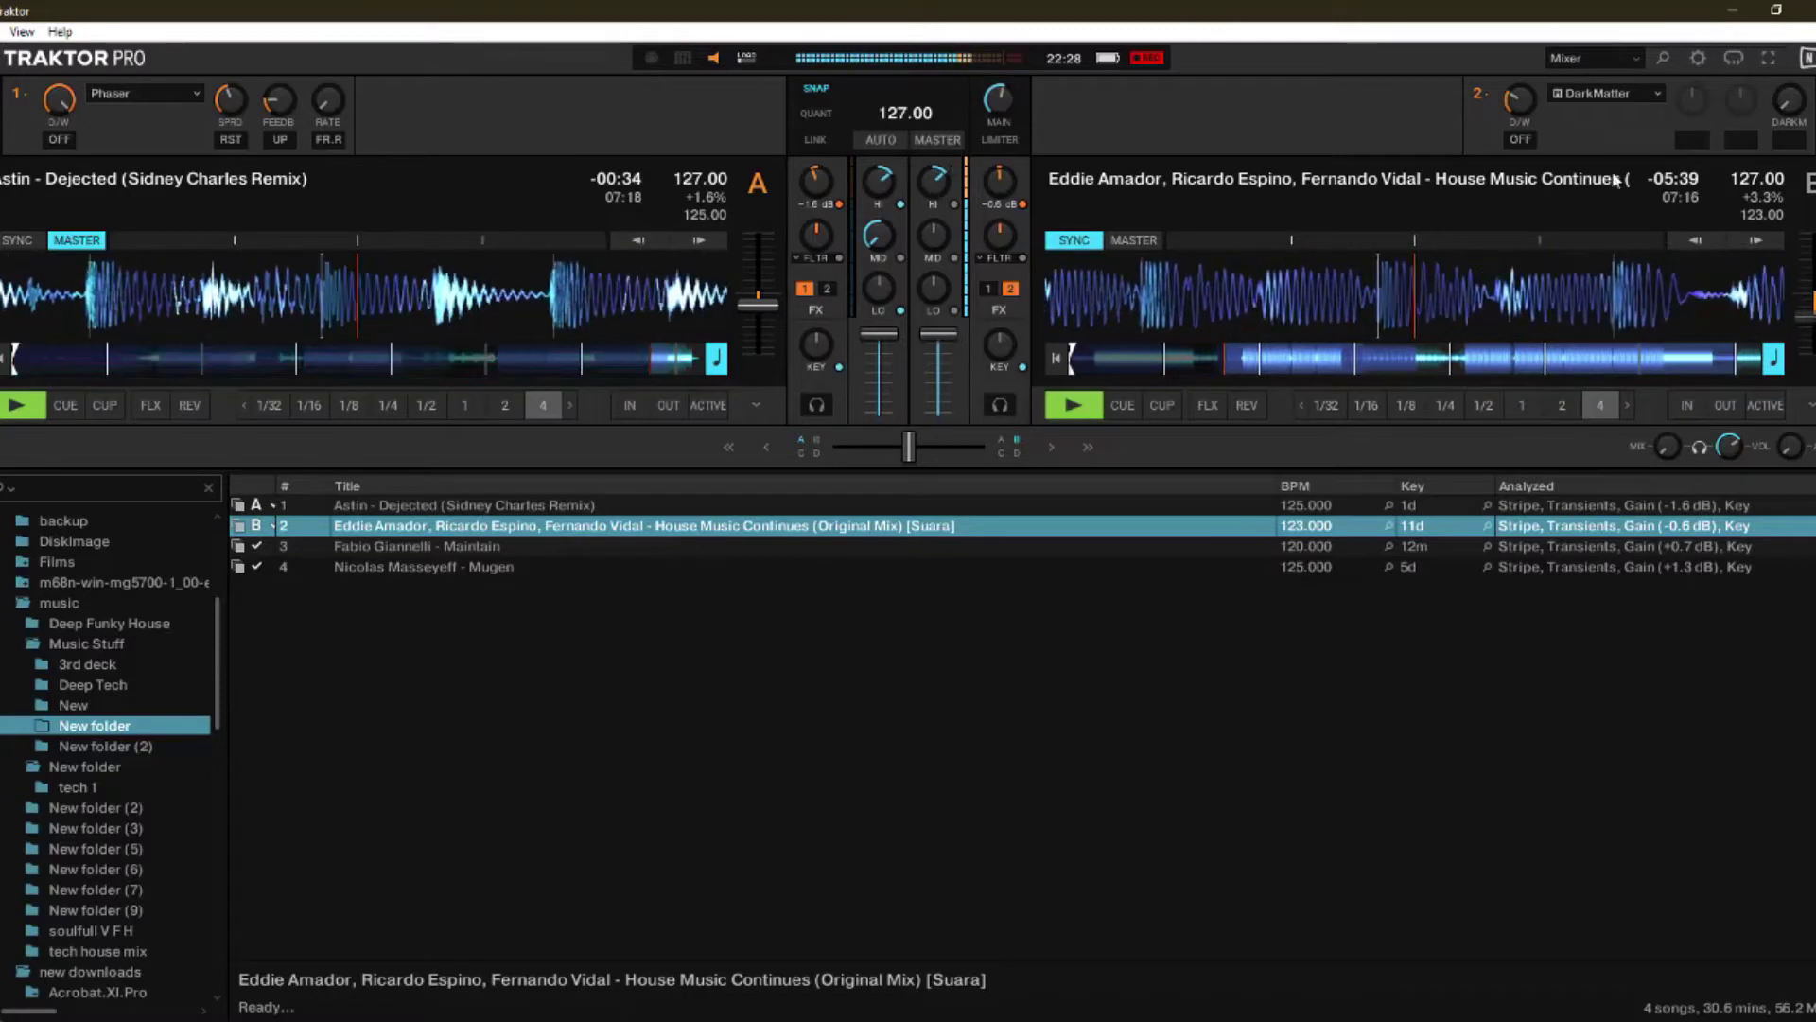
Step: Check the audio recorder and return to the FX unit 2 display
left_click(1814, 123)
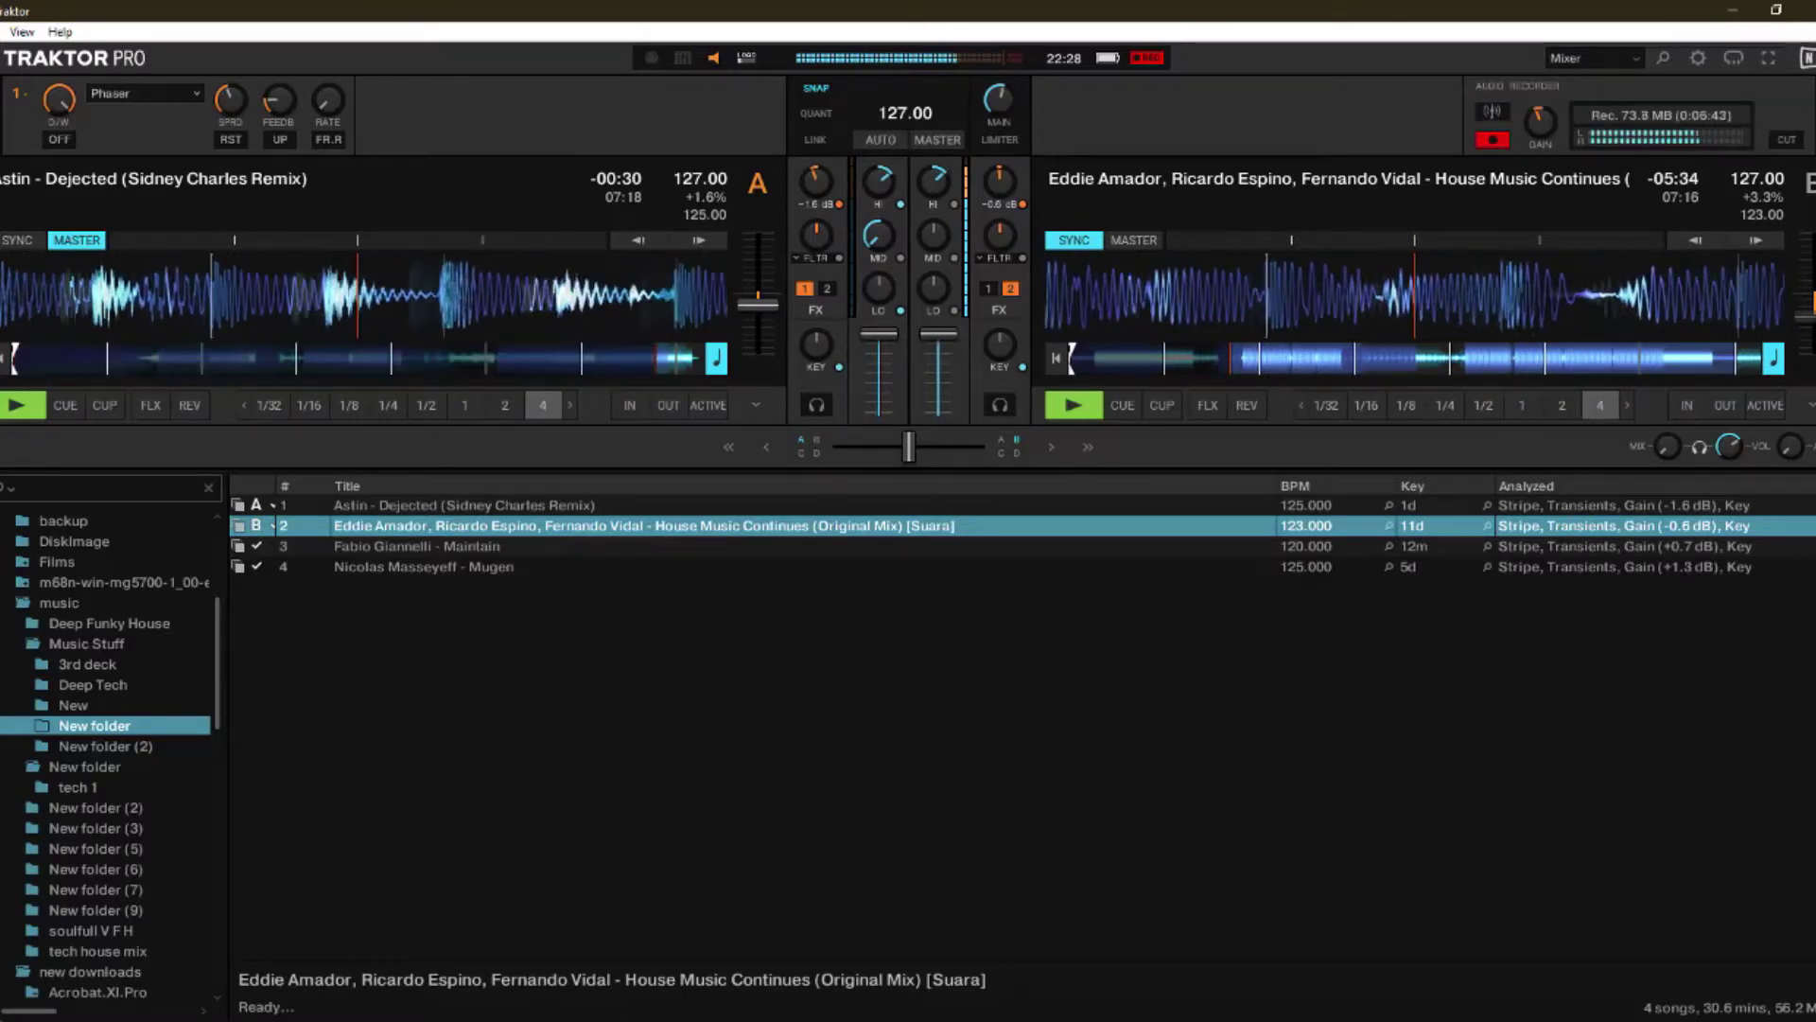
left_click(1814, 94)
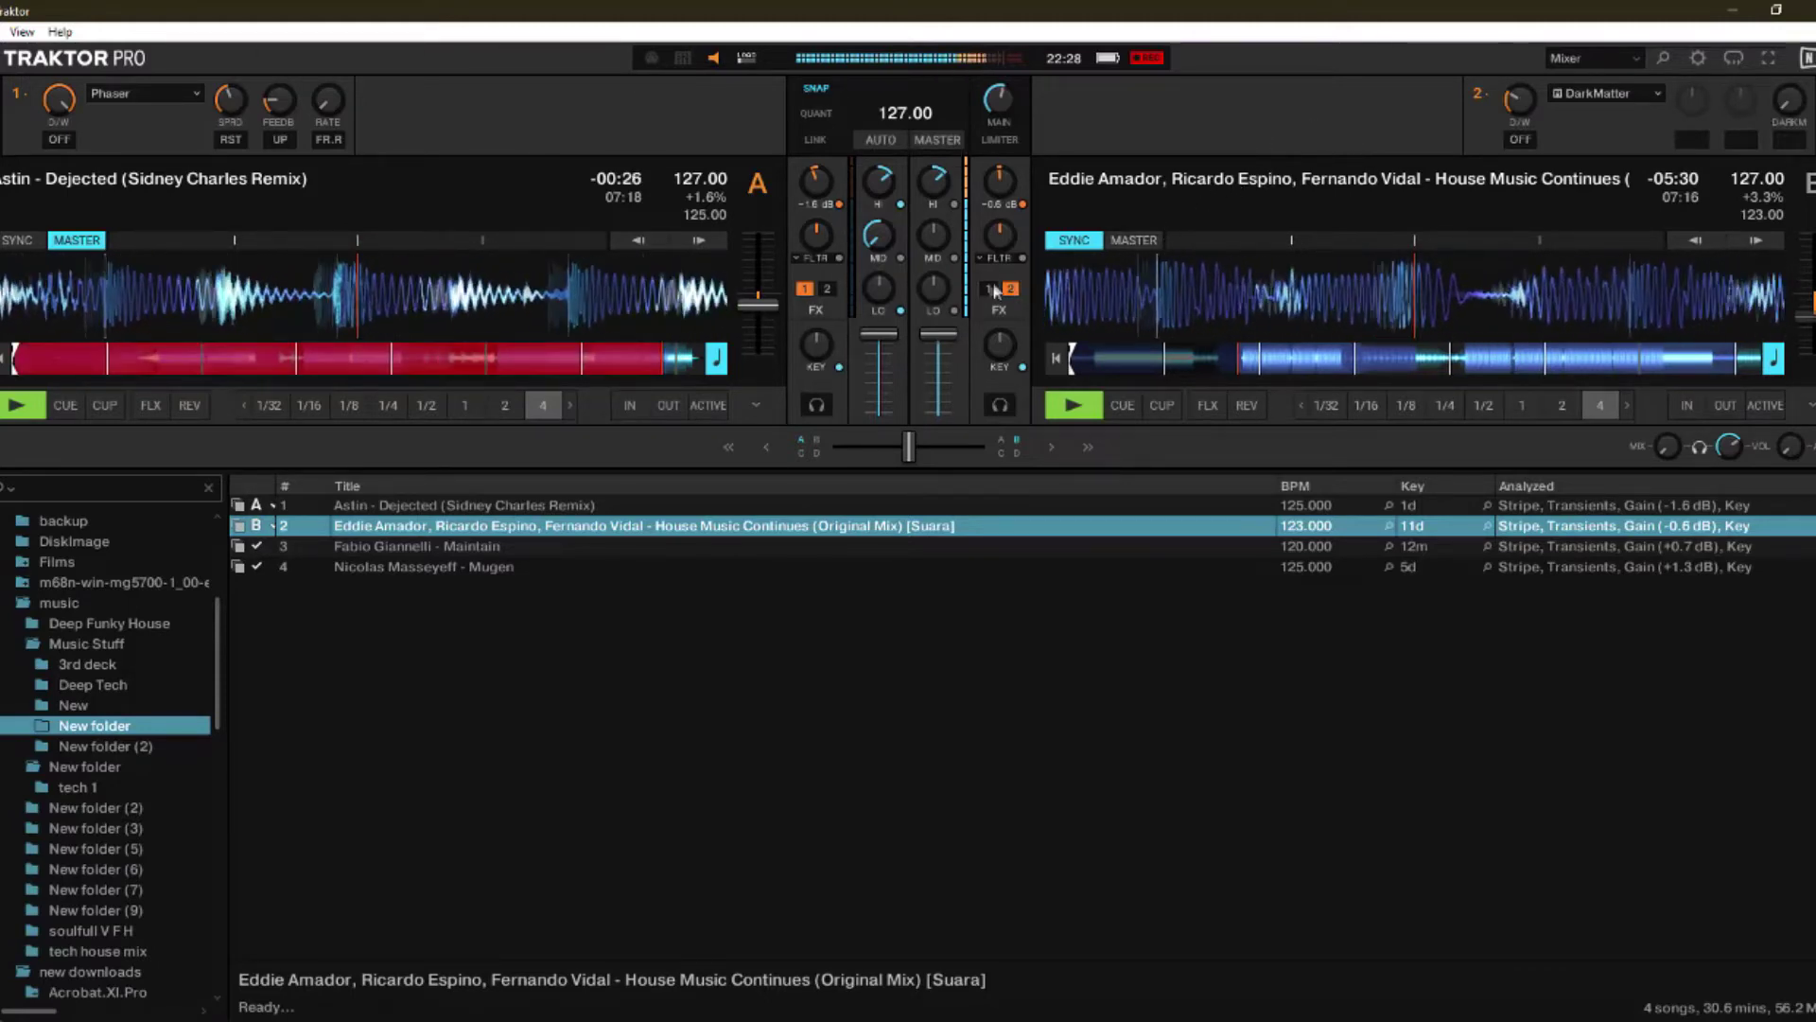
Step: Load the track "Fabio Giannelli - Maintain" on deck A, move its first beat to the playhead, and reset deck B's high EQ
left_click_drag(881, 235, 880, 236)
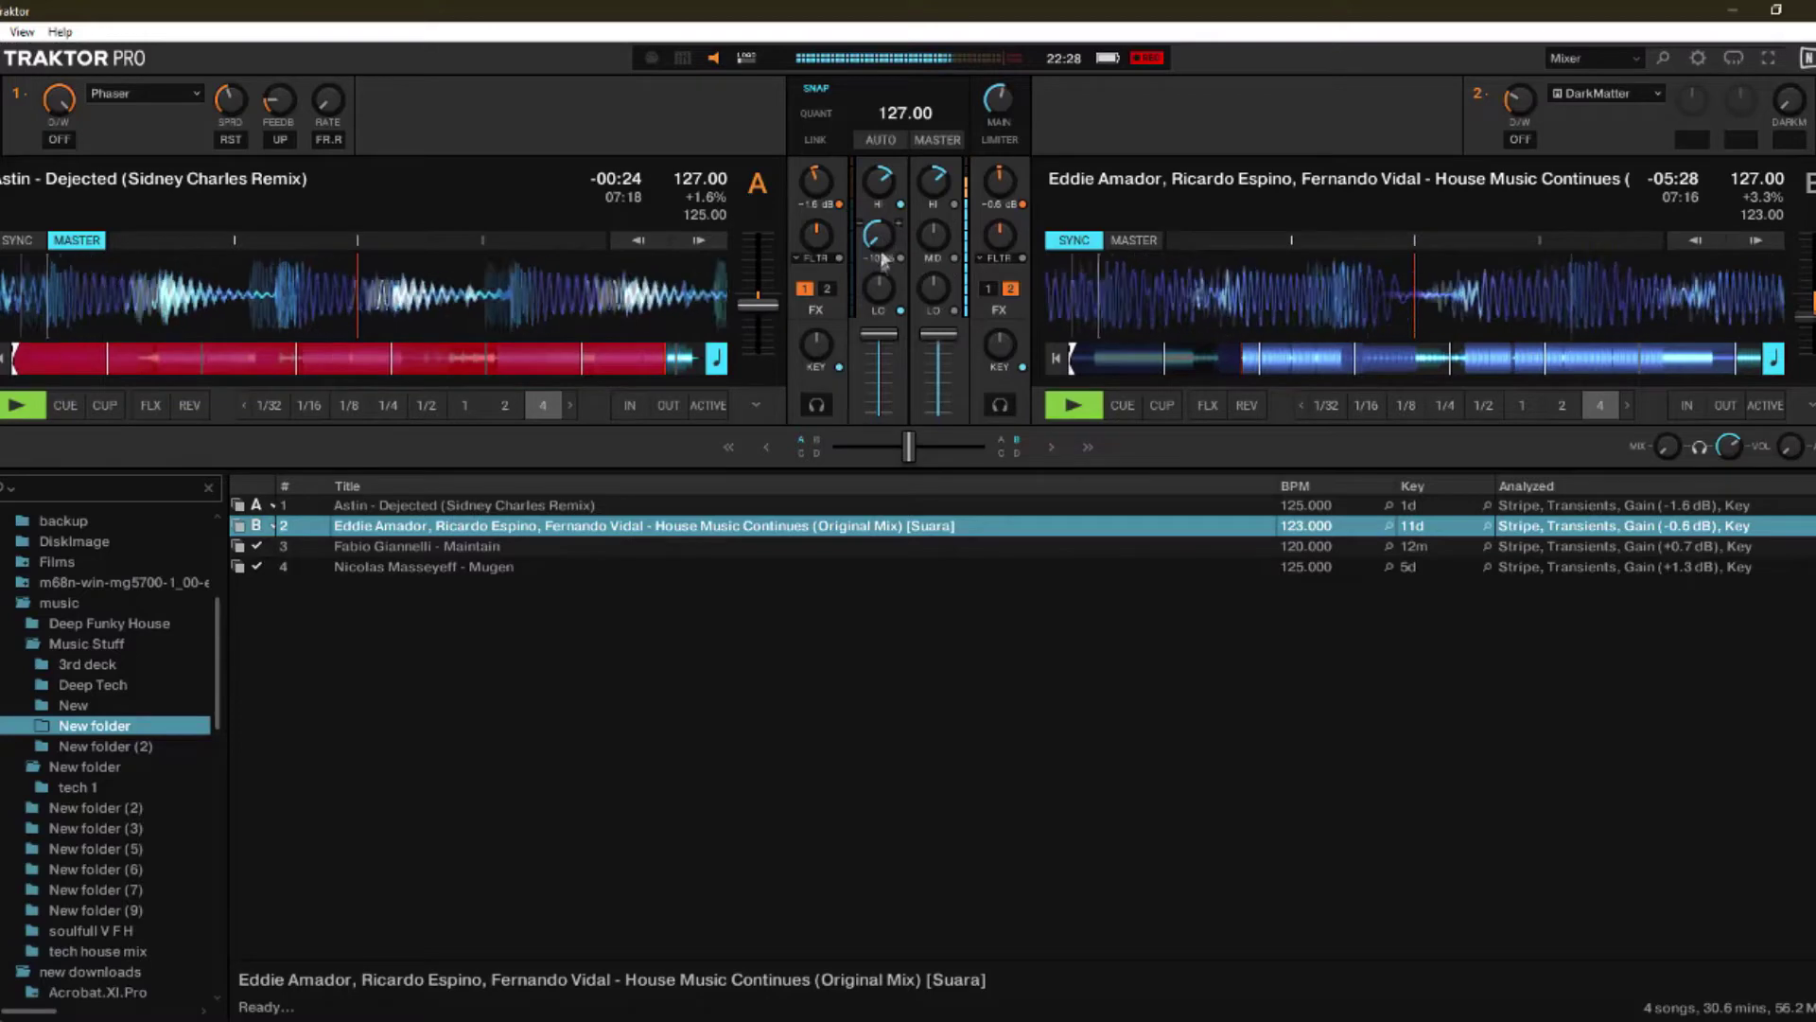
double_click(879, 235)
left_click_drag(443, 548, 454, 308)
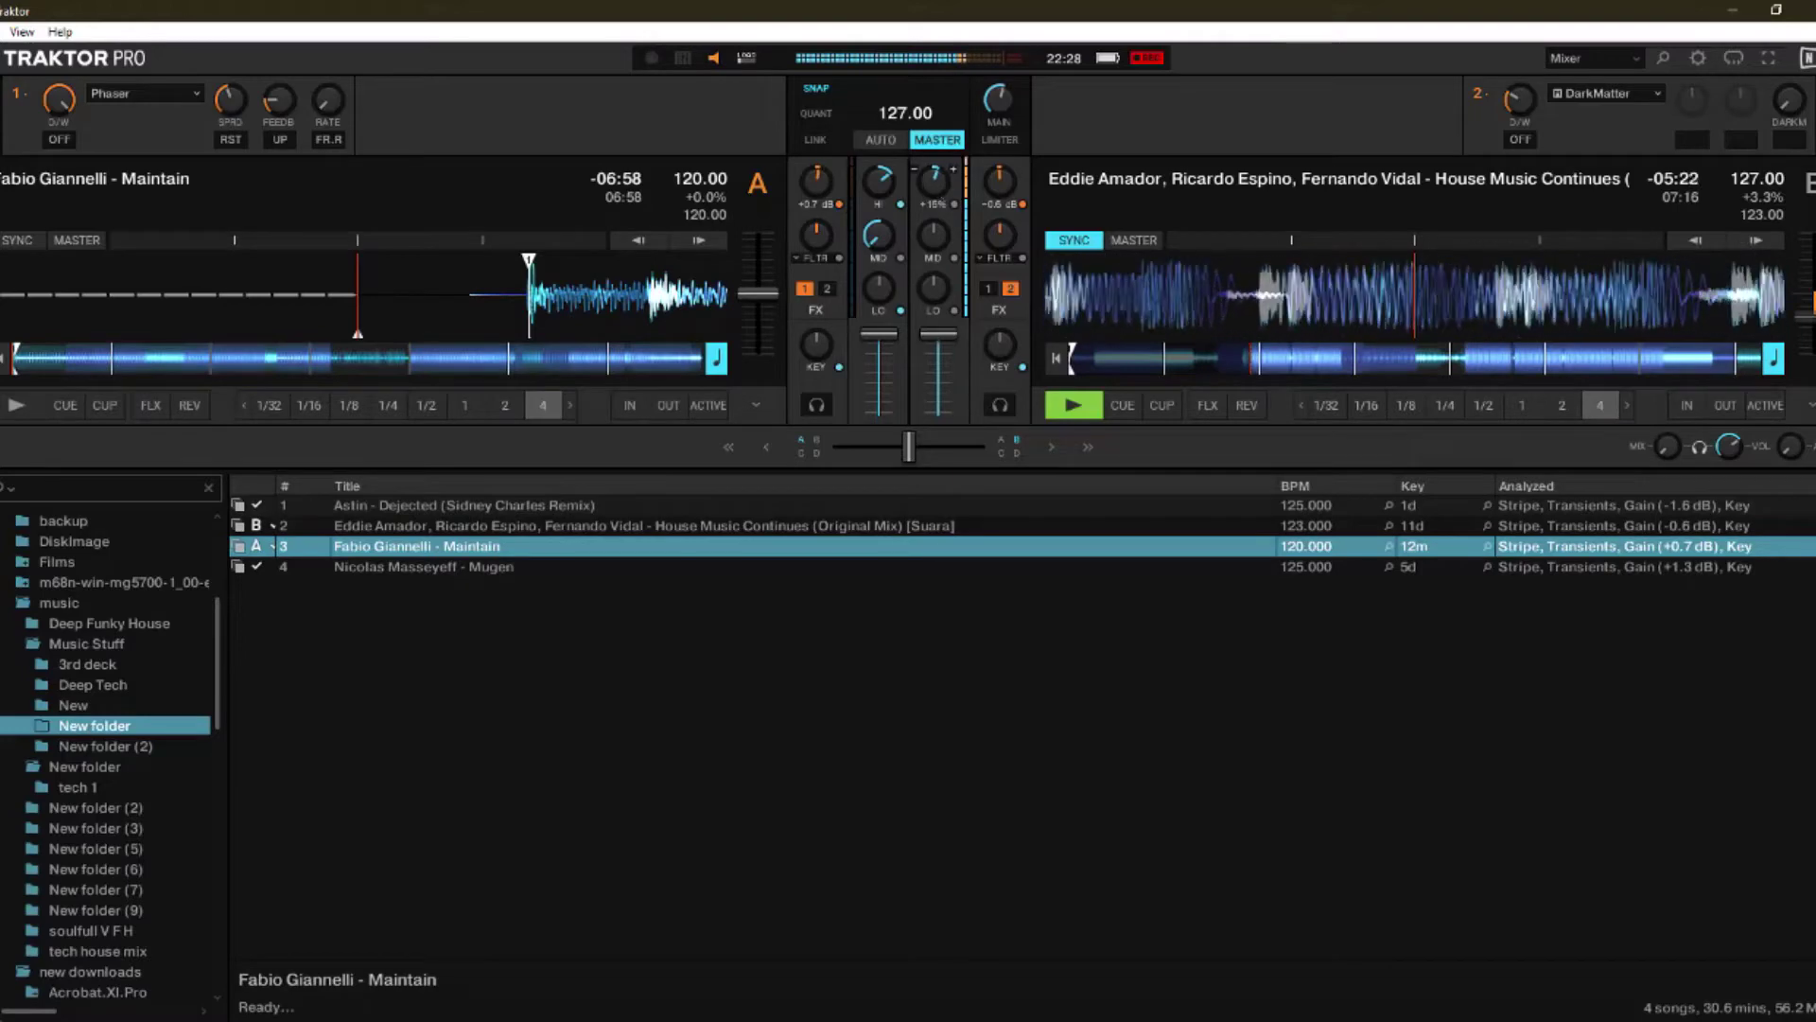
double_click(936, 184)
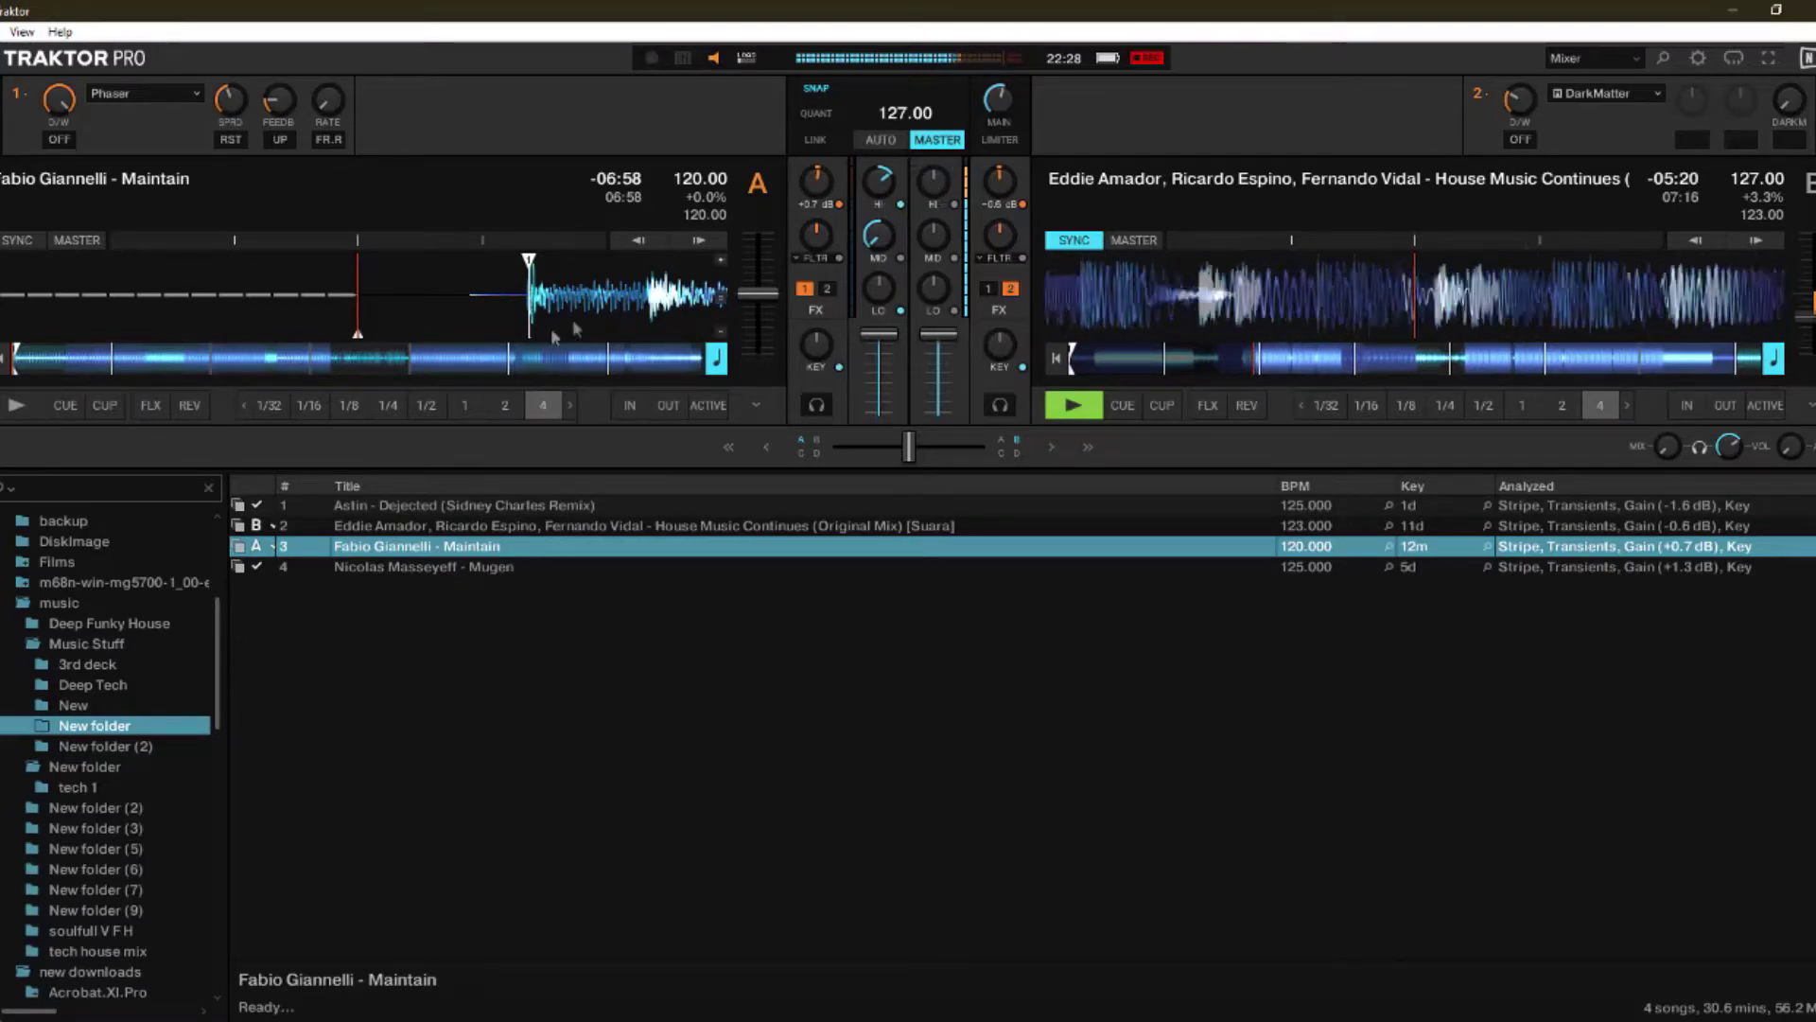
left_click_drag(552, 315, 383, 308)
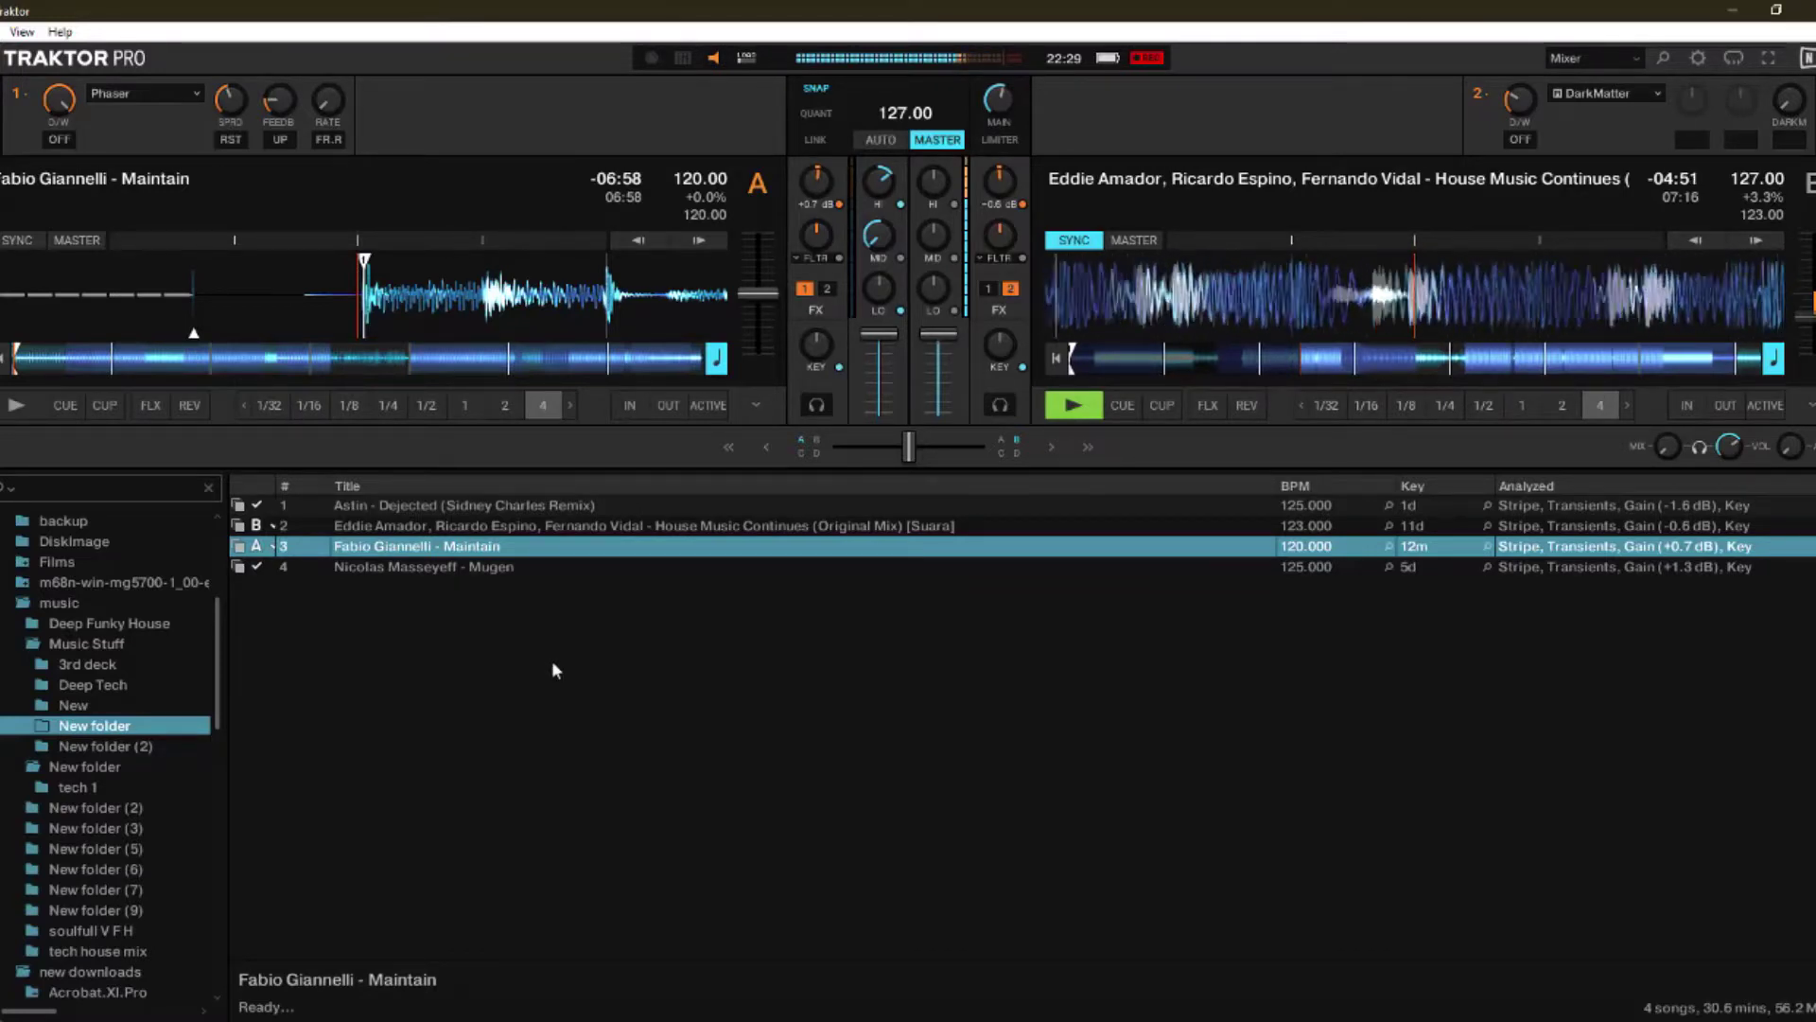
Step: Load Tape Delay in FX unit 2, lower its dry/wet, and apply it briefly to deck B before switching it off
left_click(1577, 92)
left_click(1587, 484)
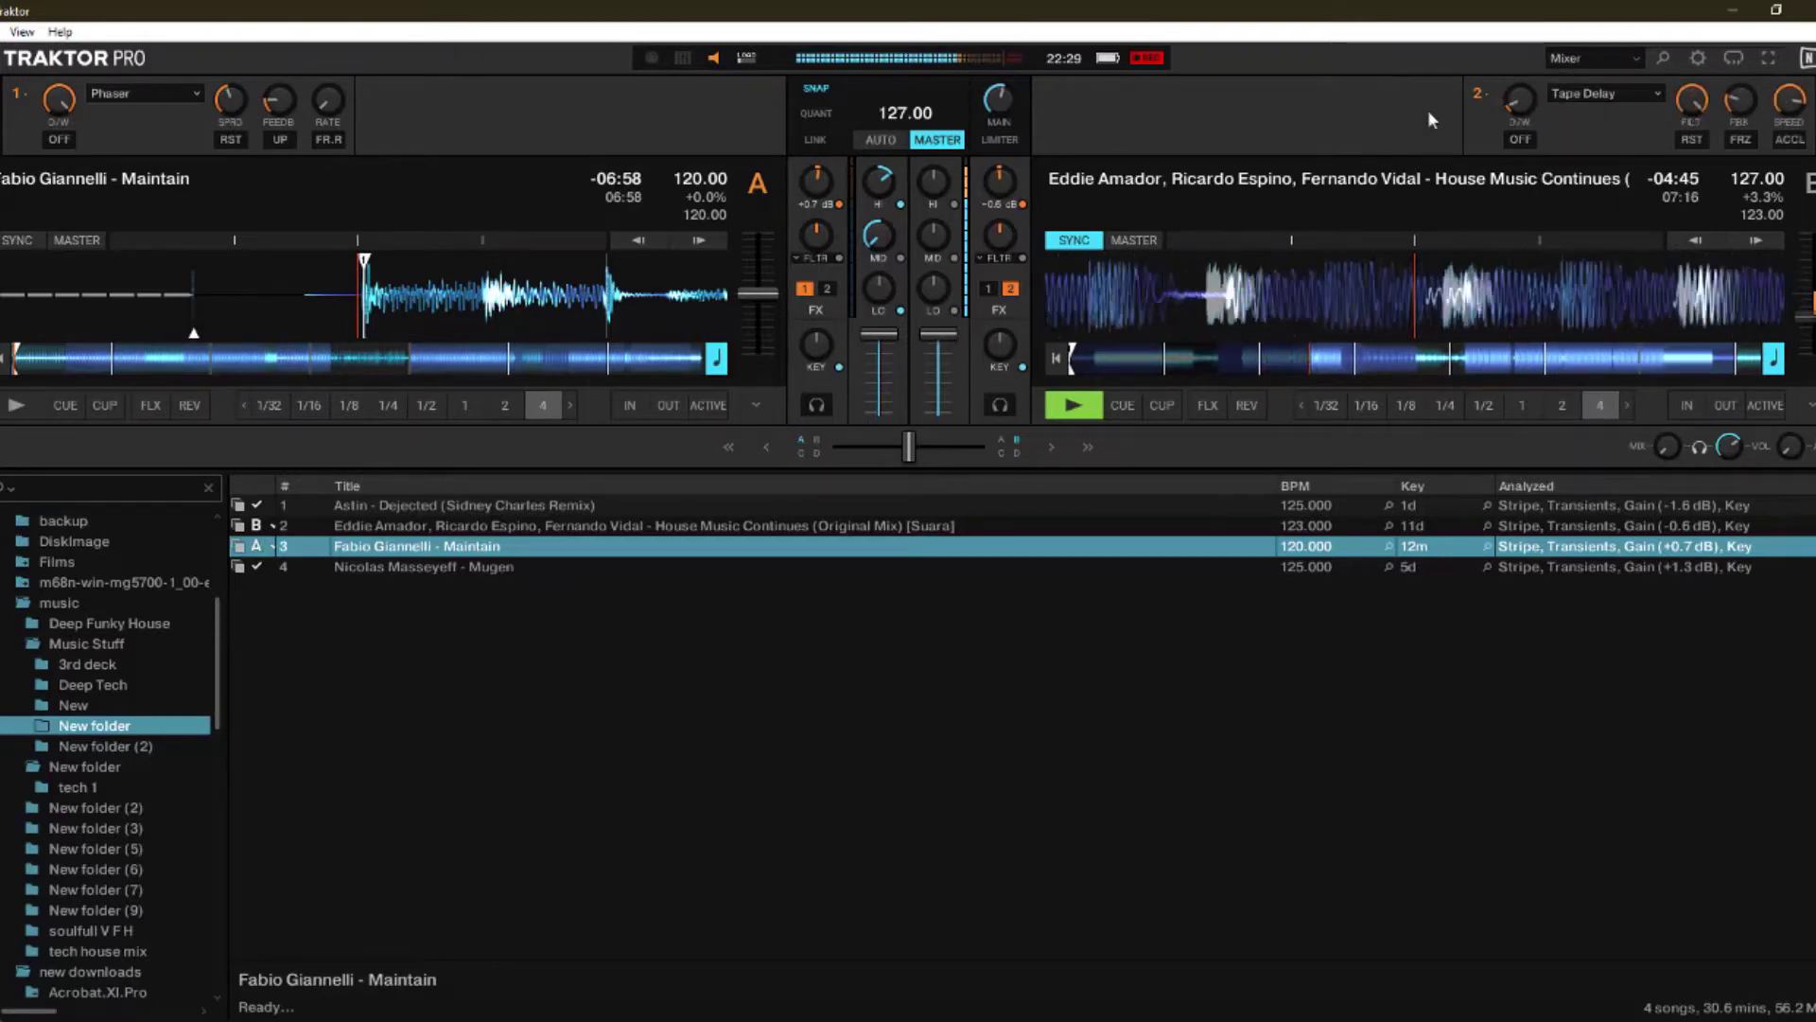
left_click(1519, 139)
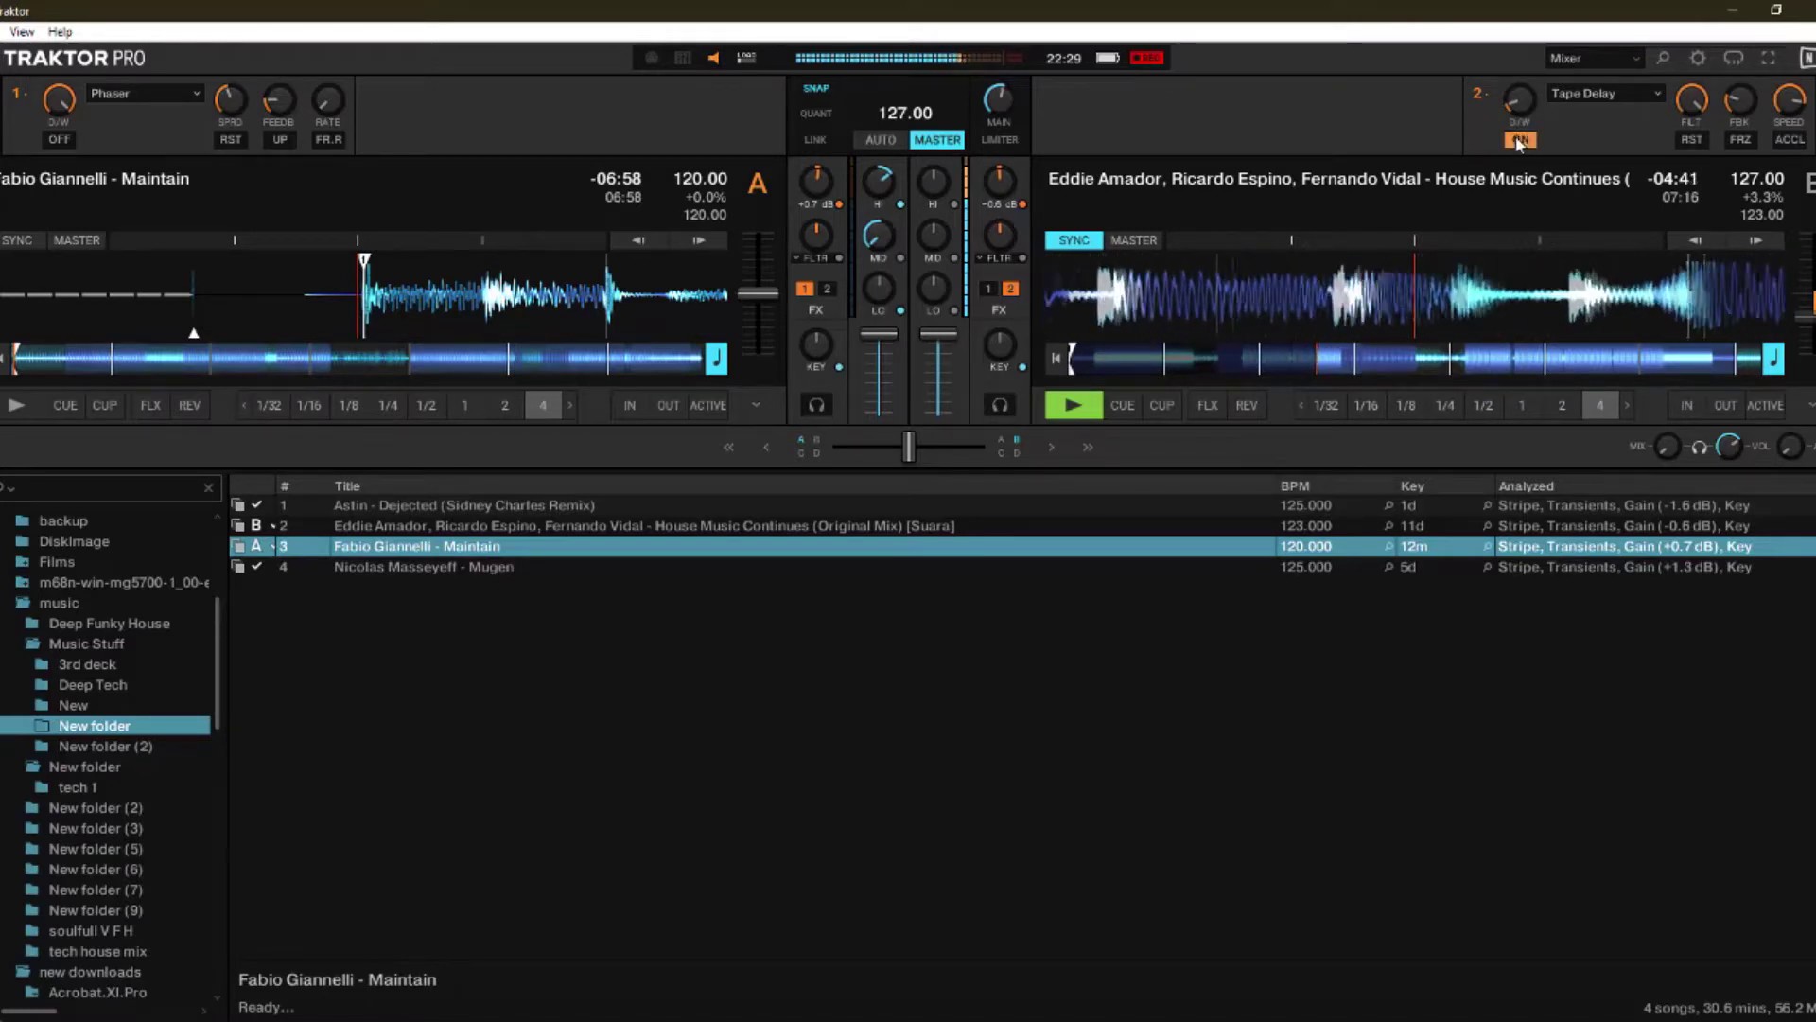
left_click(1520, 140)
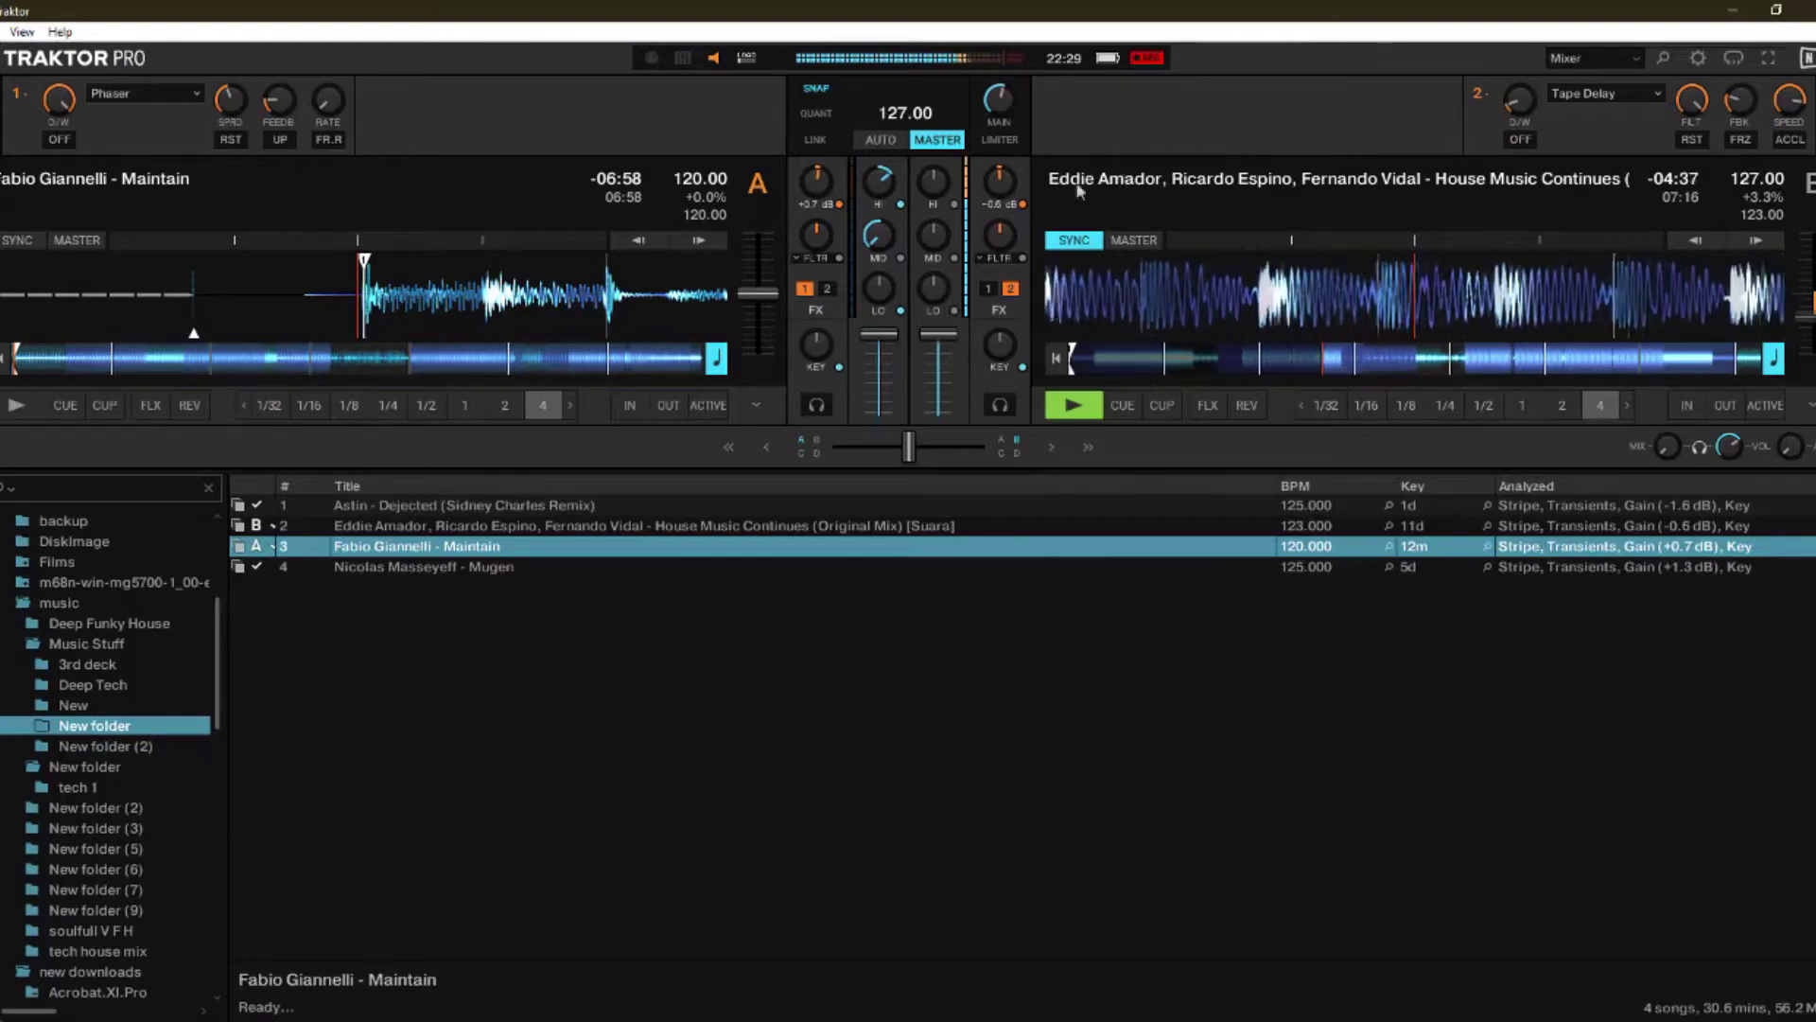
Step: Reset deck A's high and mid EQ to neutral
double_click(878, 235)
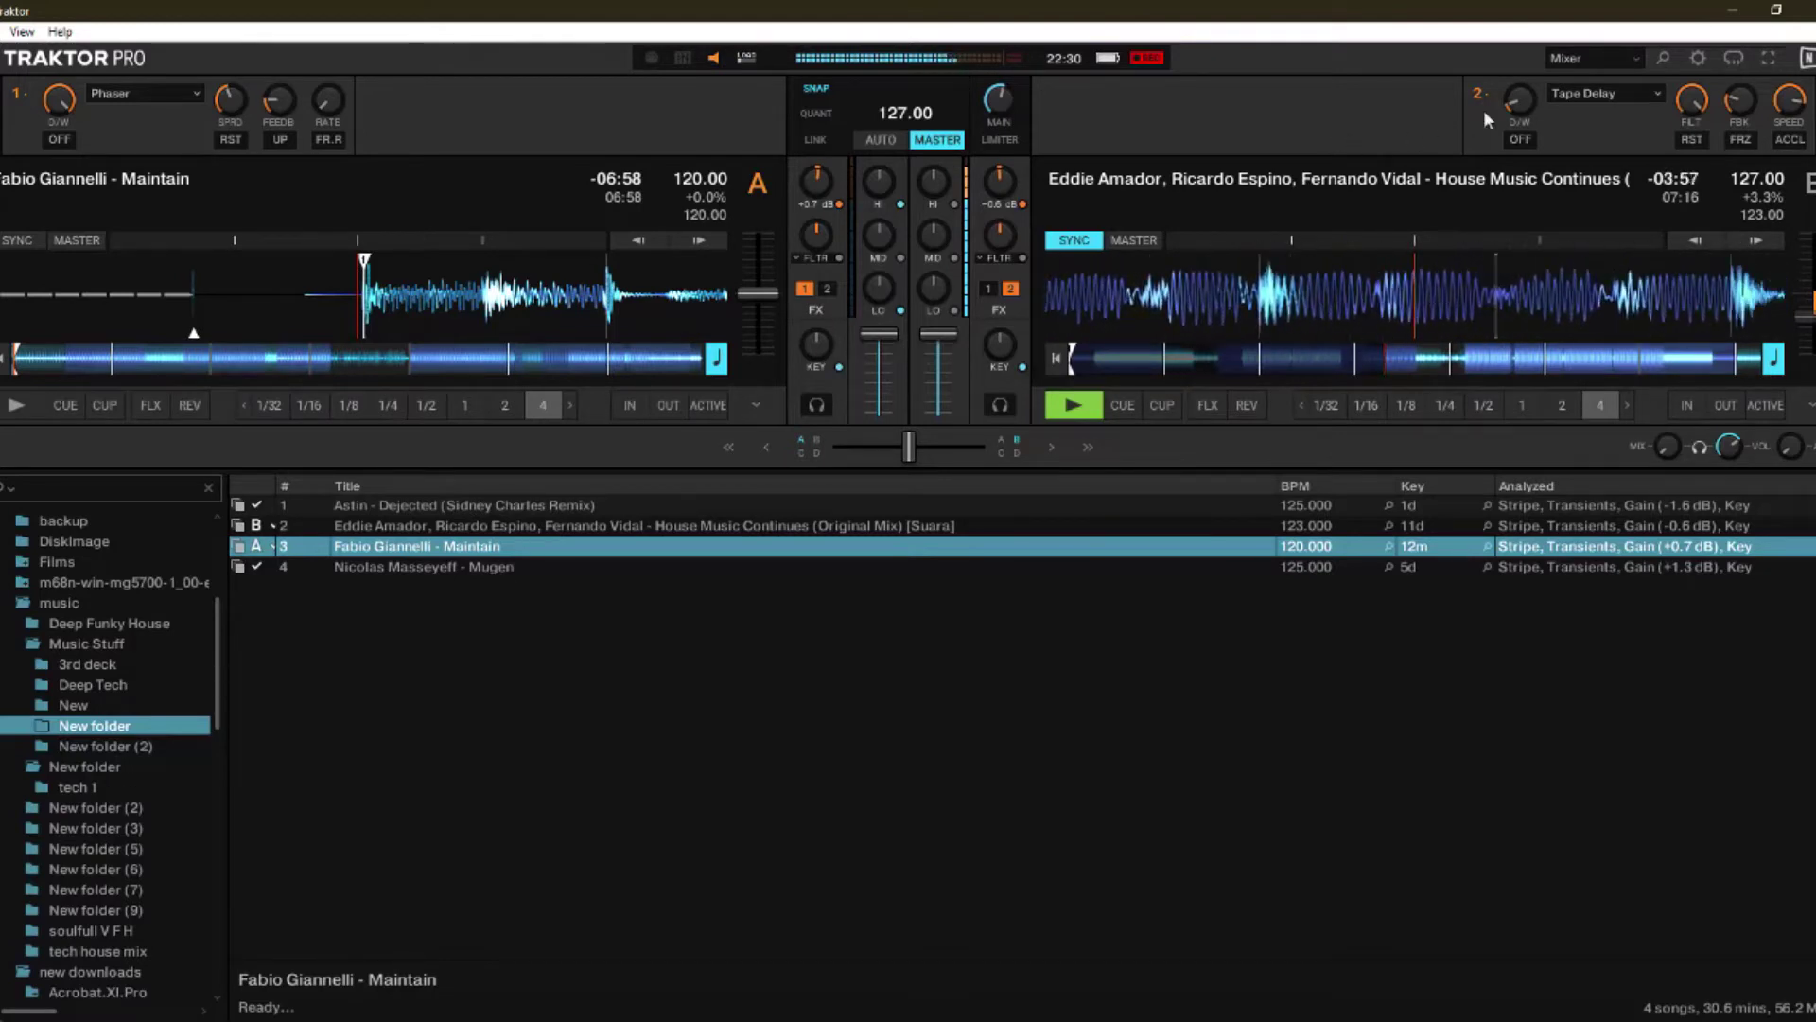
Step: Load Flanger in FX unit 2 and switch the unit on for deck B
left_click(1567, 94)
left_click(1567, 119)
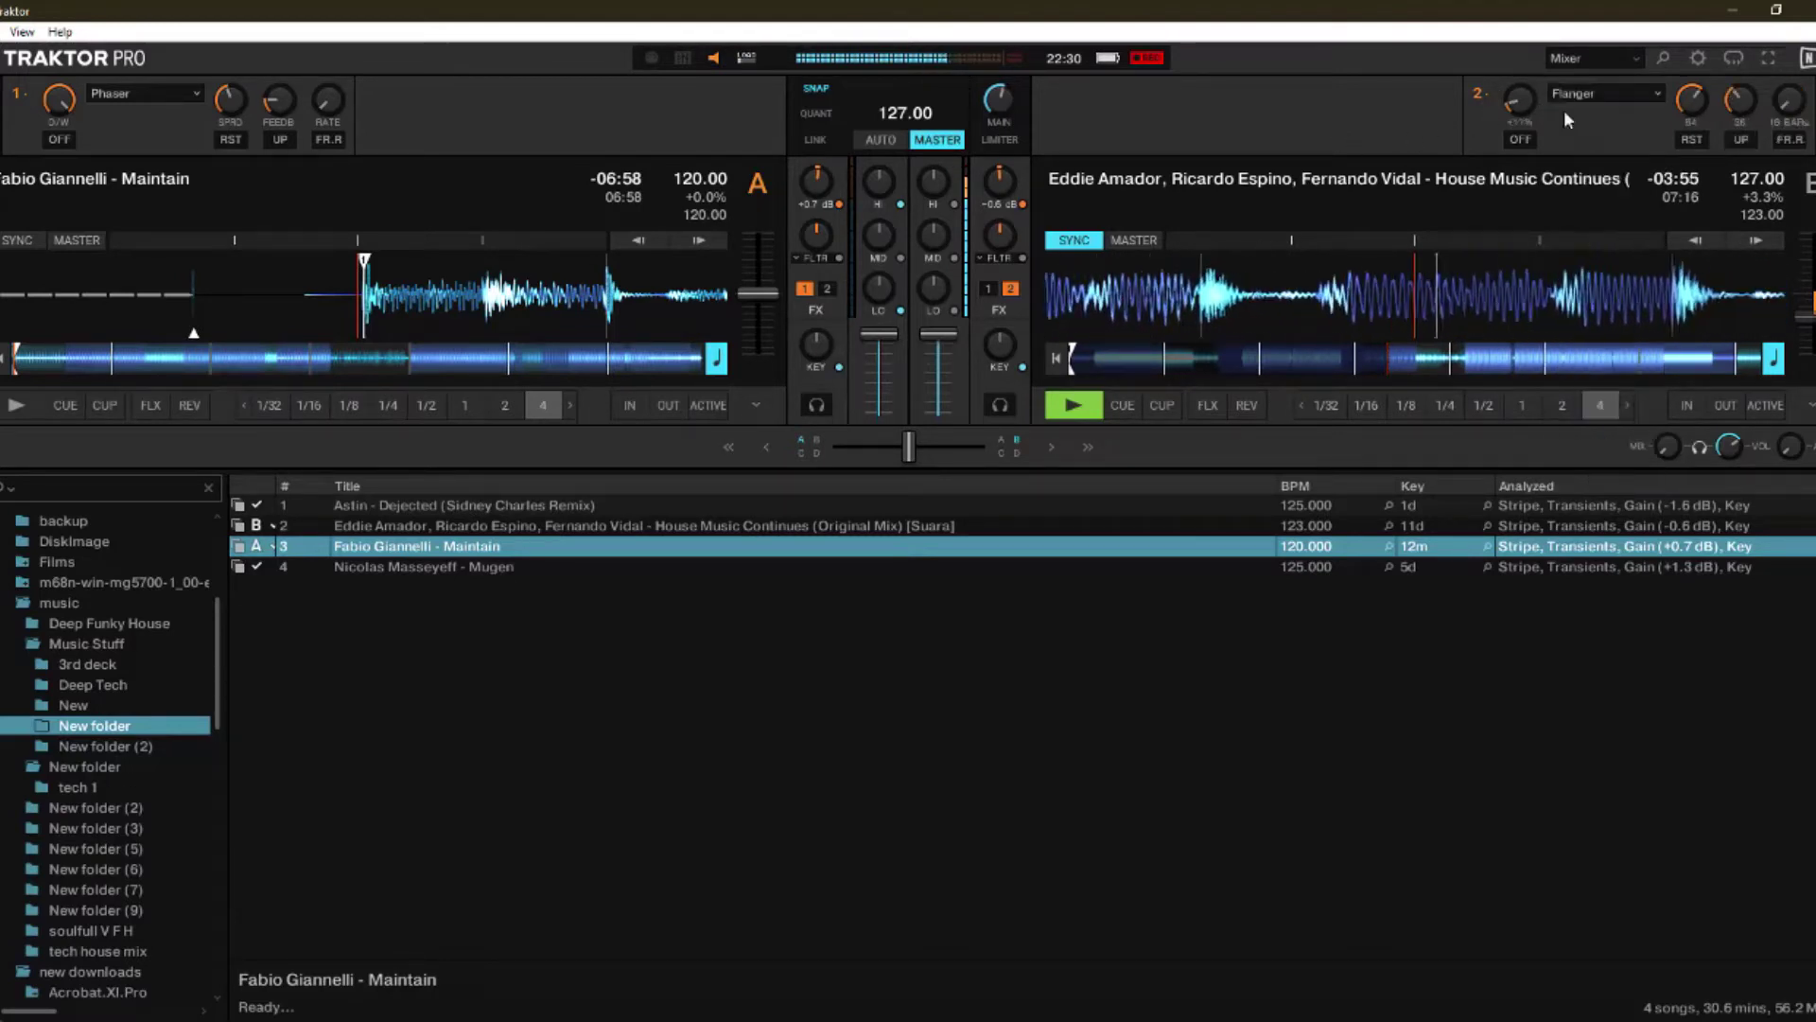
left_click(1523, 140)
left_click(1521, 140)
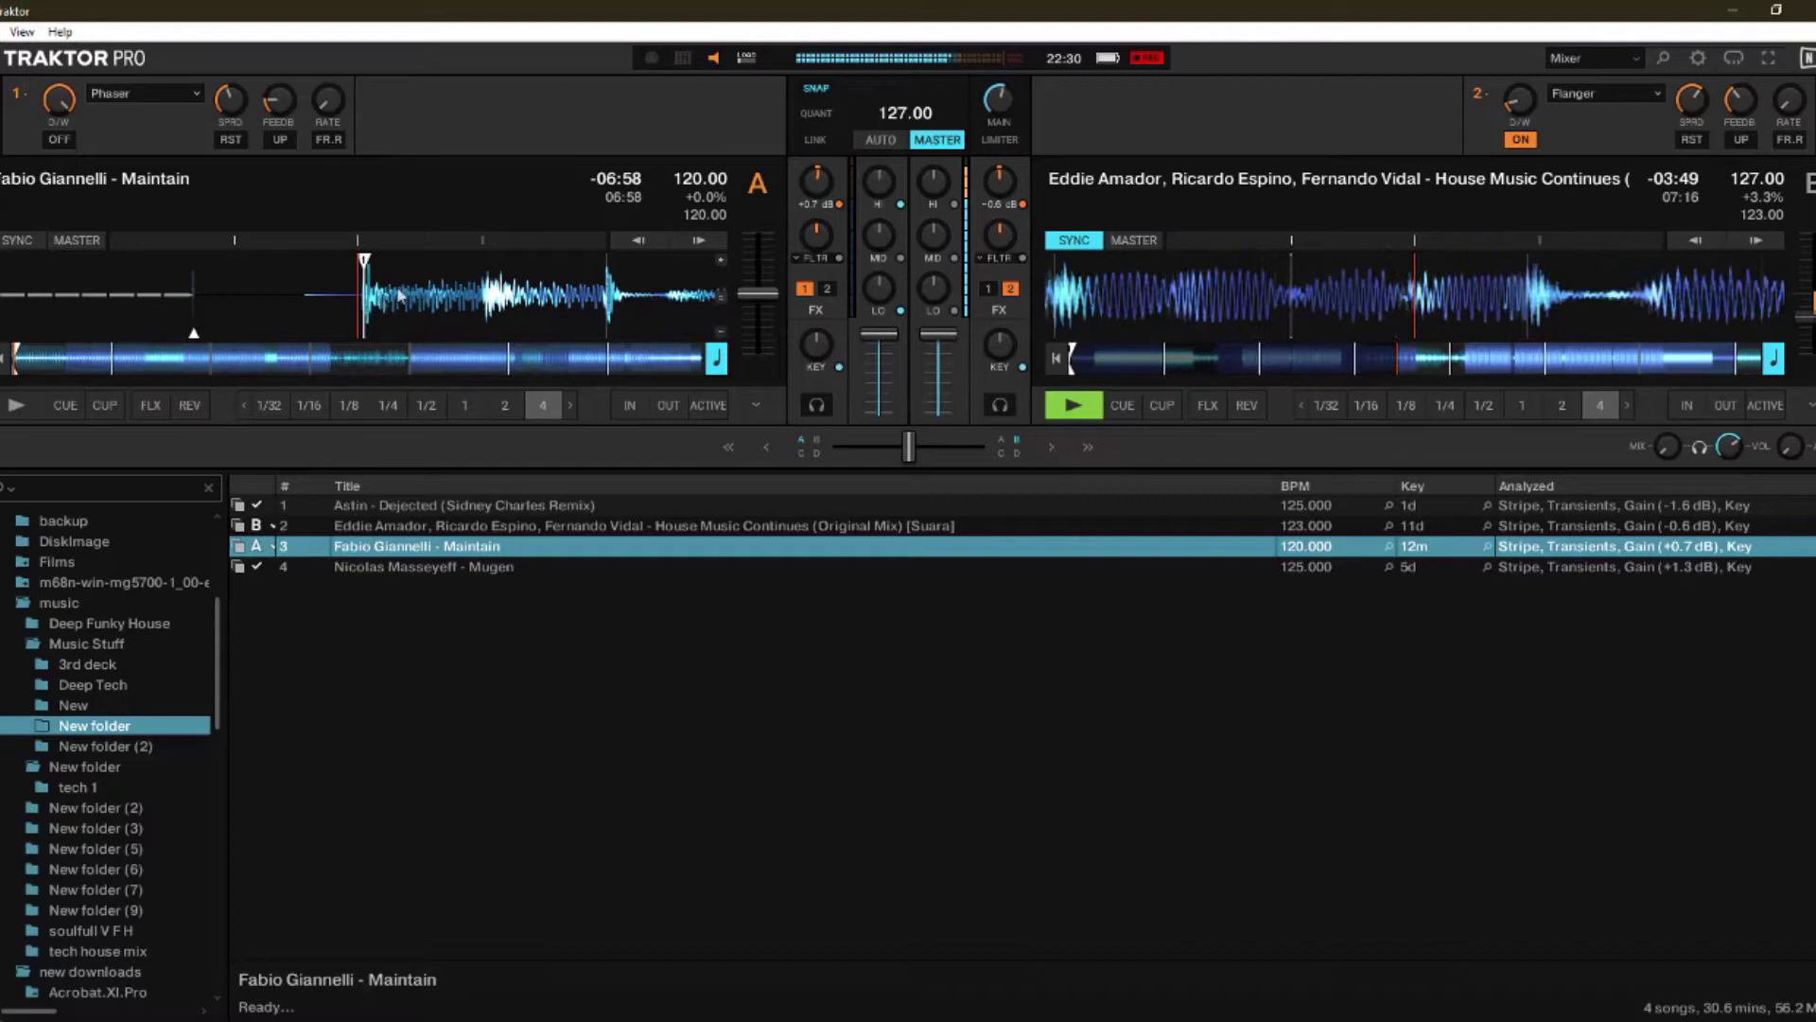
Step: Sync deck A to the 127.00 BPM master tempo and start it, trimming deck B's mid EQ and deck A's high EQ slightly
left_click(11, 240)
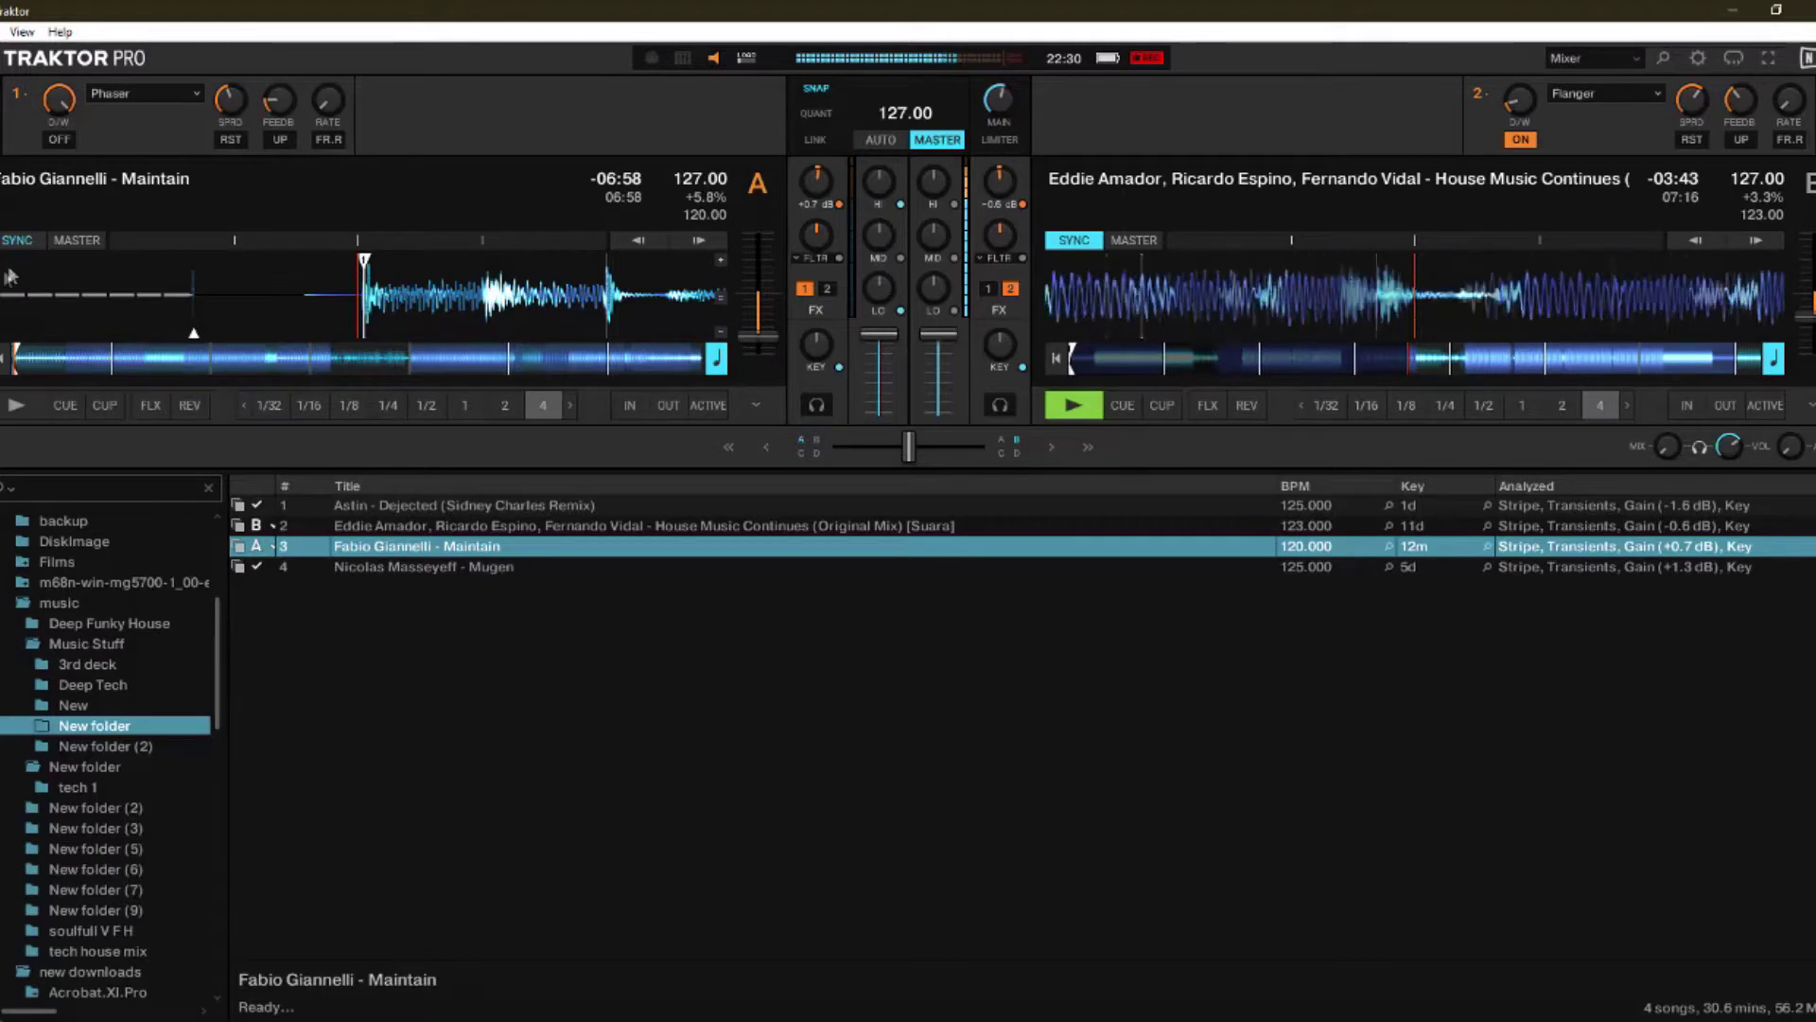
left_click(11, 405)
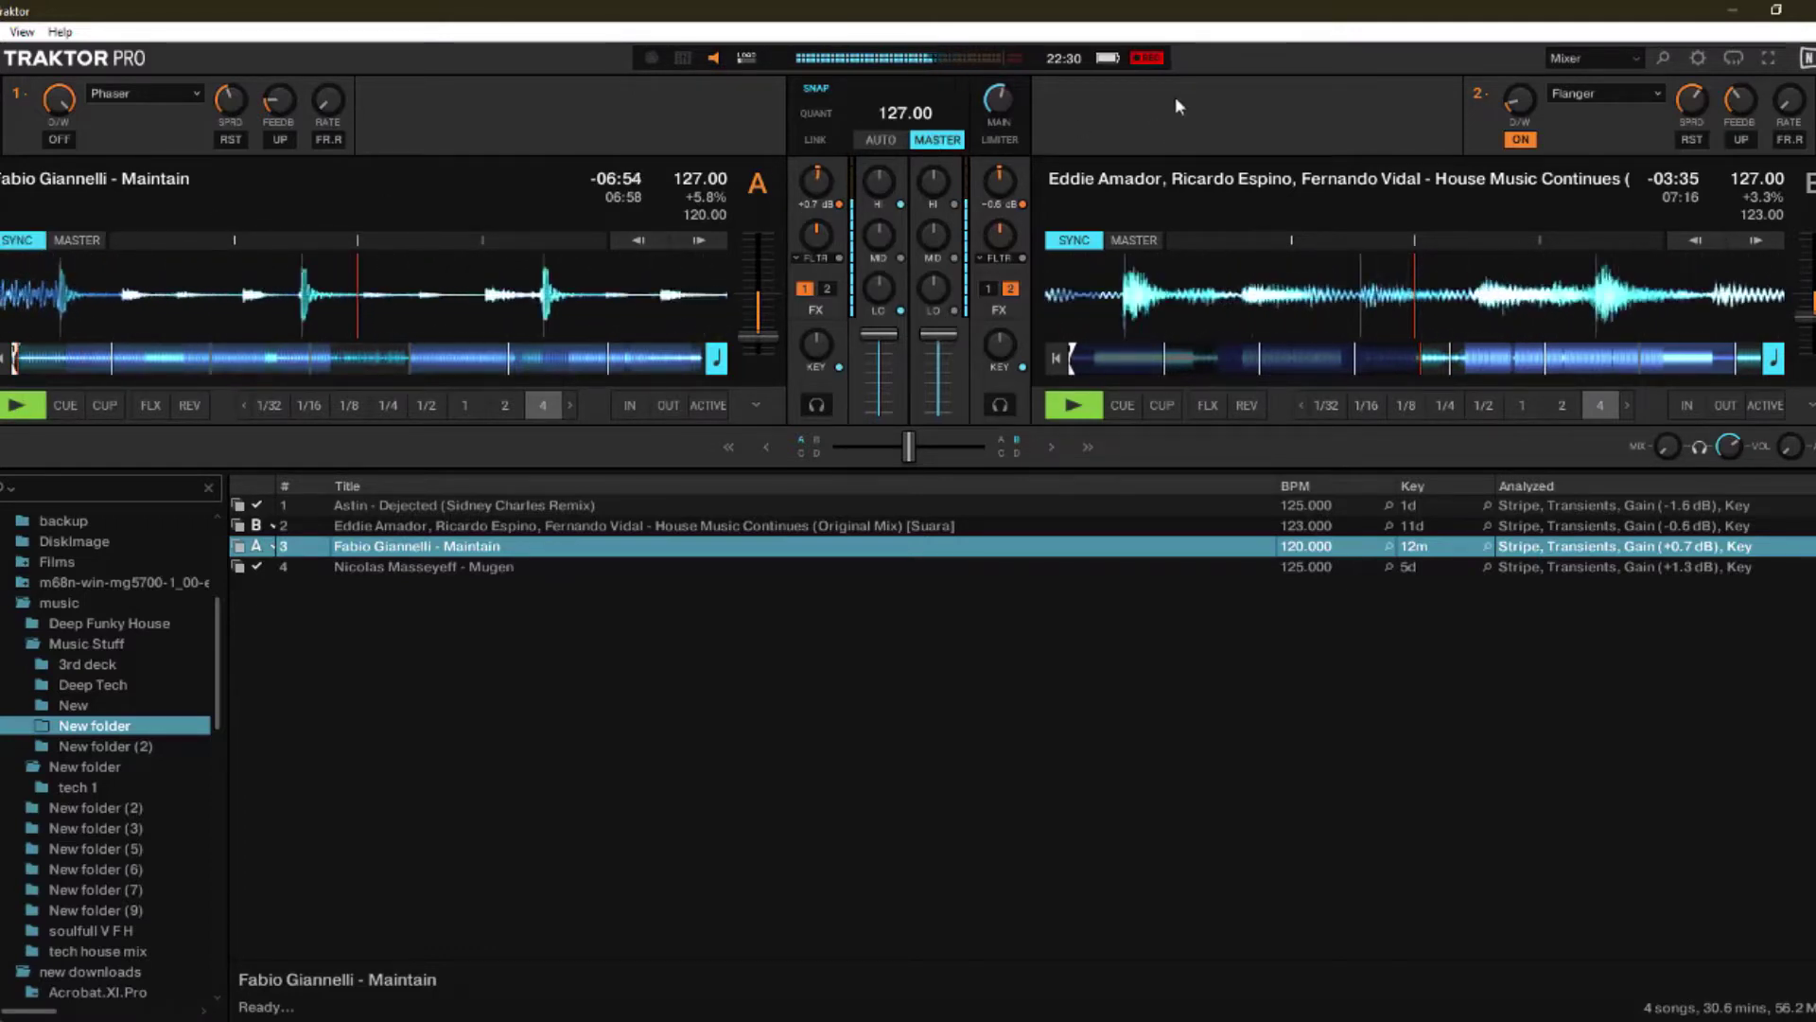
left_click_drag(932, 235, 933, 254)
mouse_move(893, 180)
left_click_drag(893, 180, 893, 201)
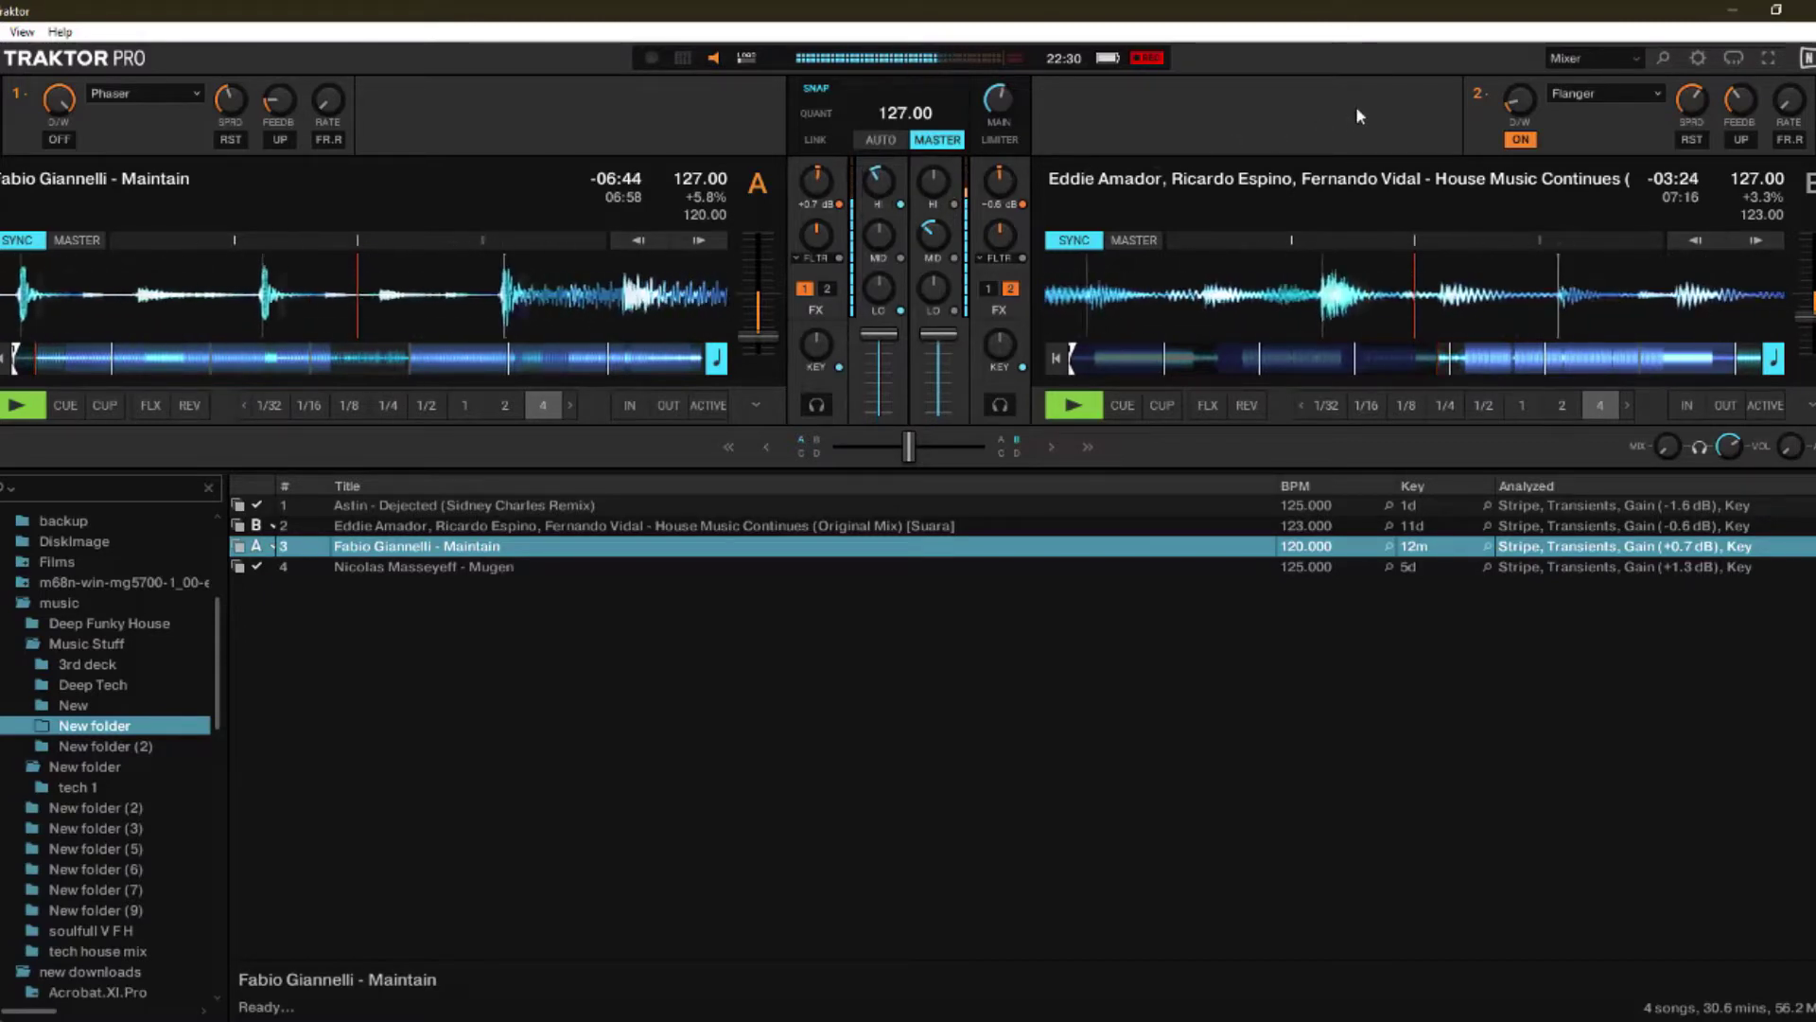
Step: Raise the Flanger's dry/wet to full on FX unit 2, then switch the unit off
mouse_move(1511, 109)
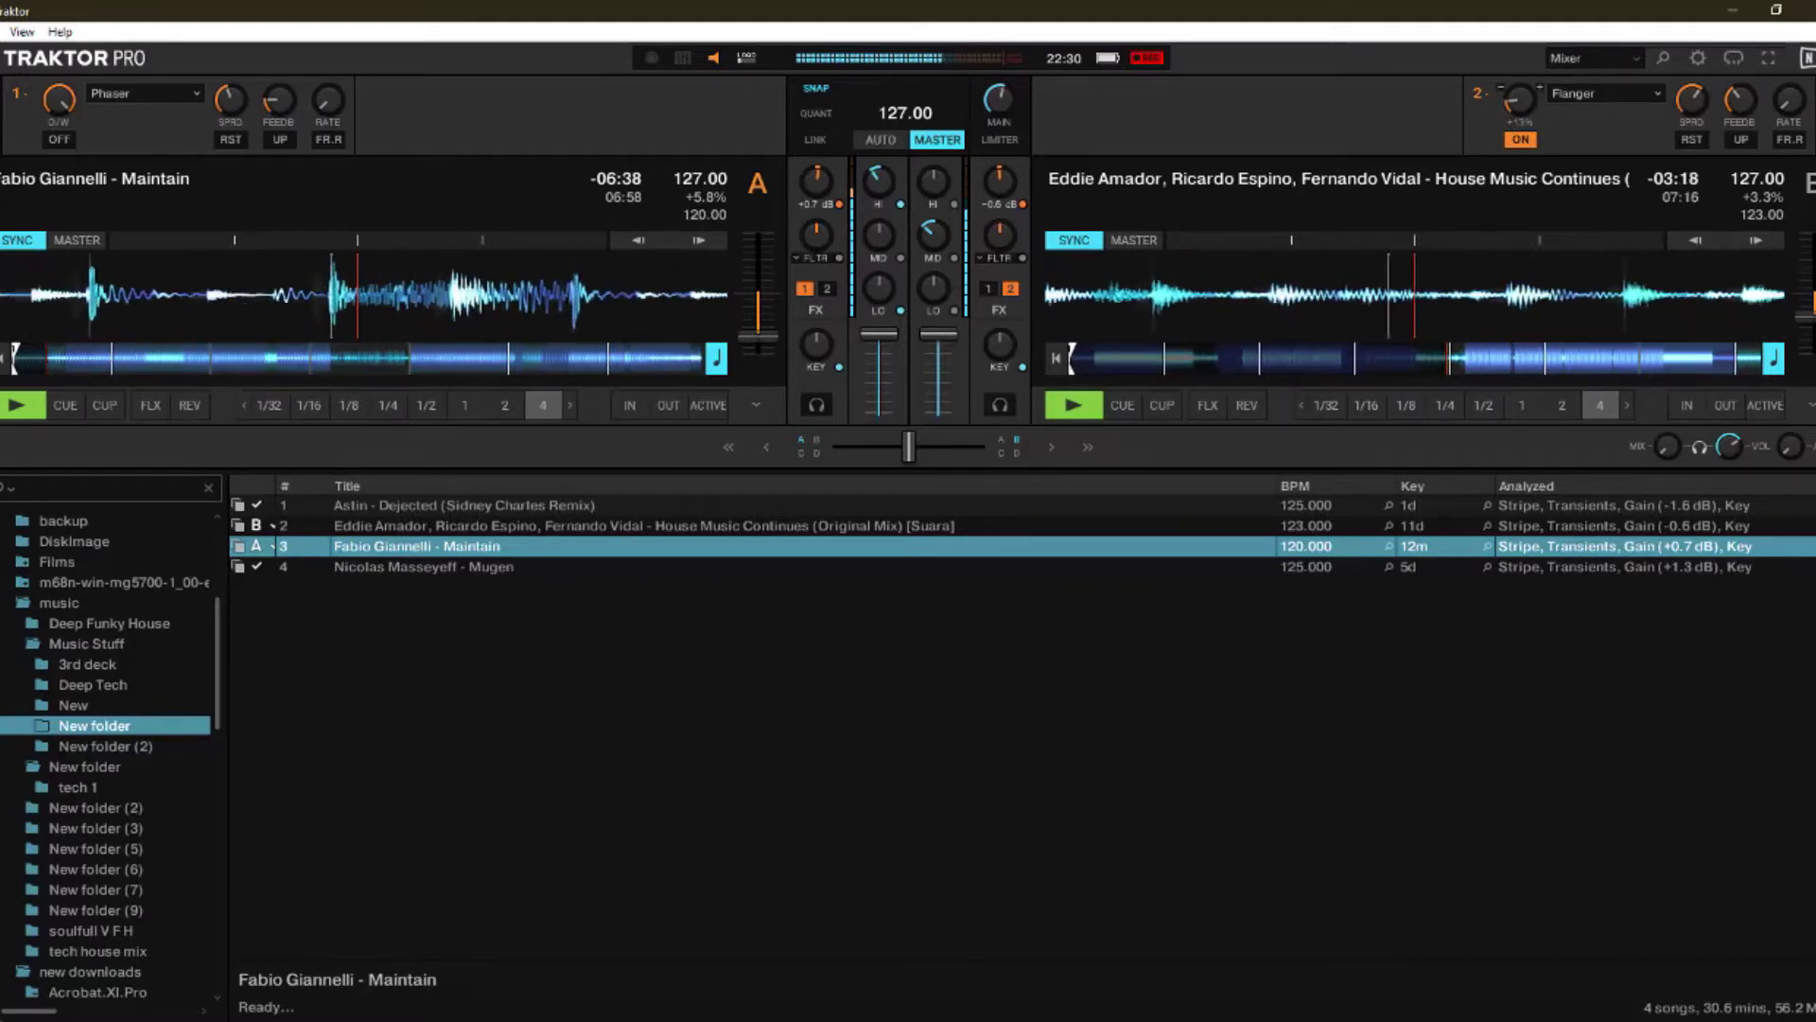
mouse_move(1519, 100)
left_mouse_down()
mouse_move(1520, 55)
mouse_move(1512, 87)
left_mouse_up()
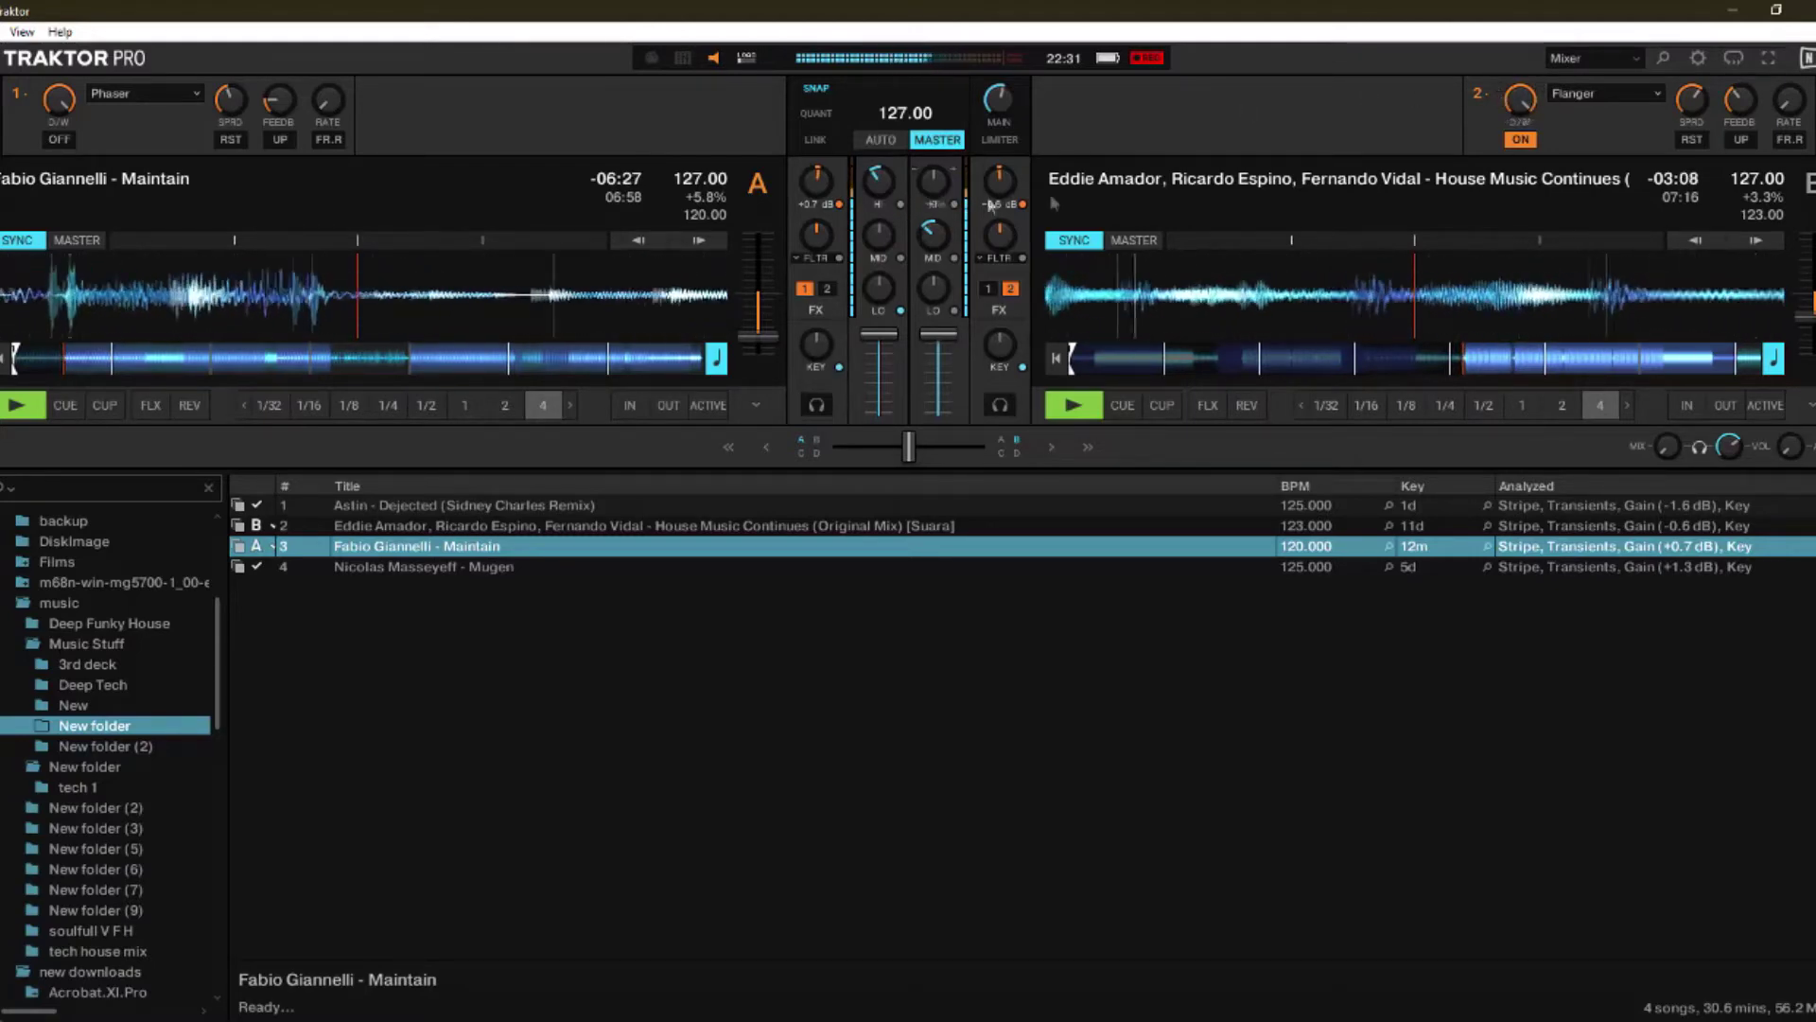
left_click(1520, 139)
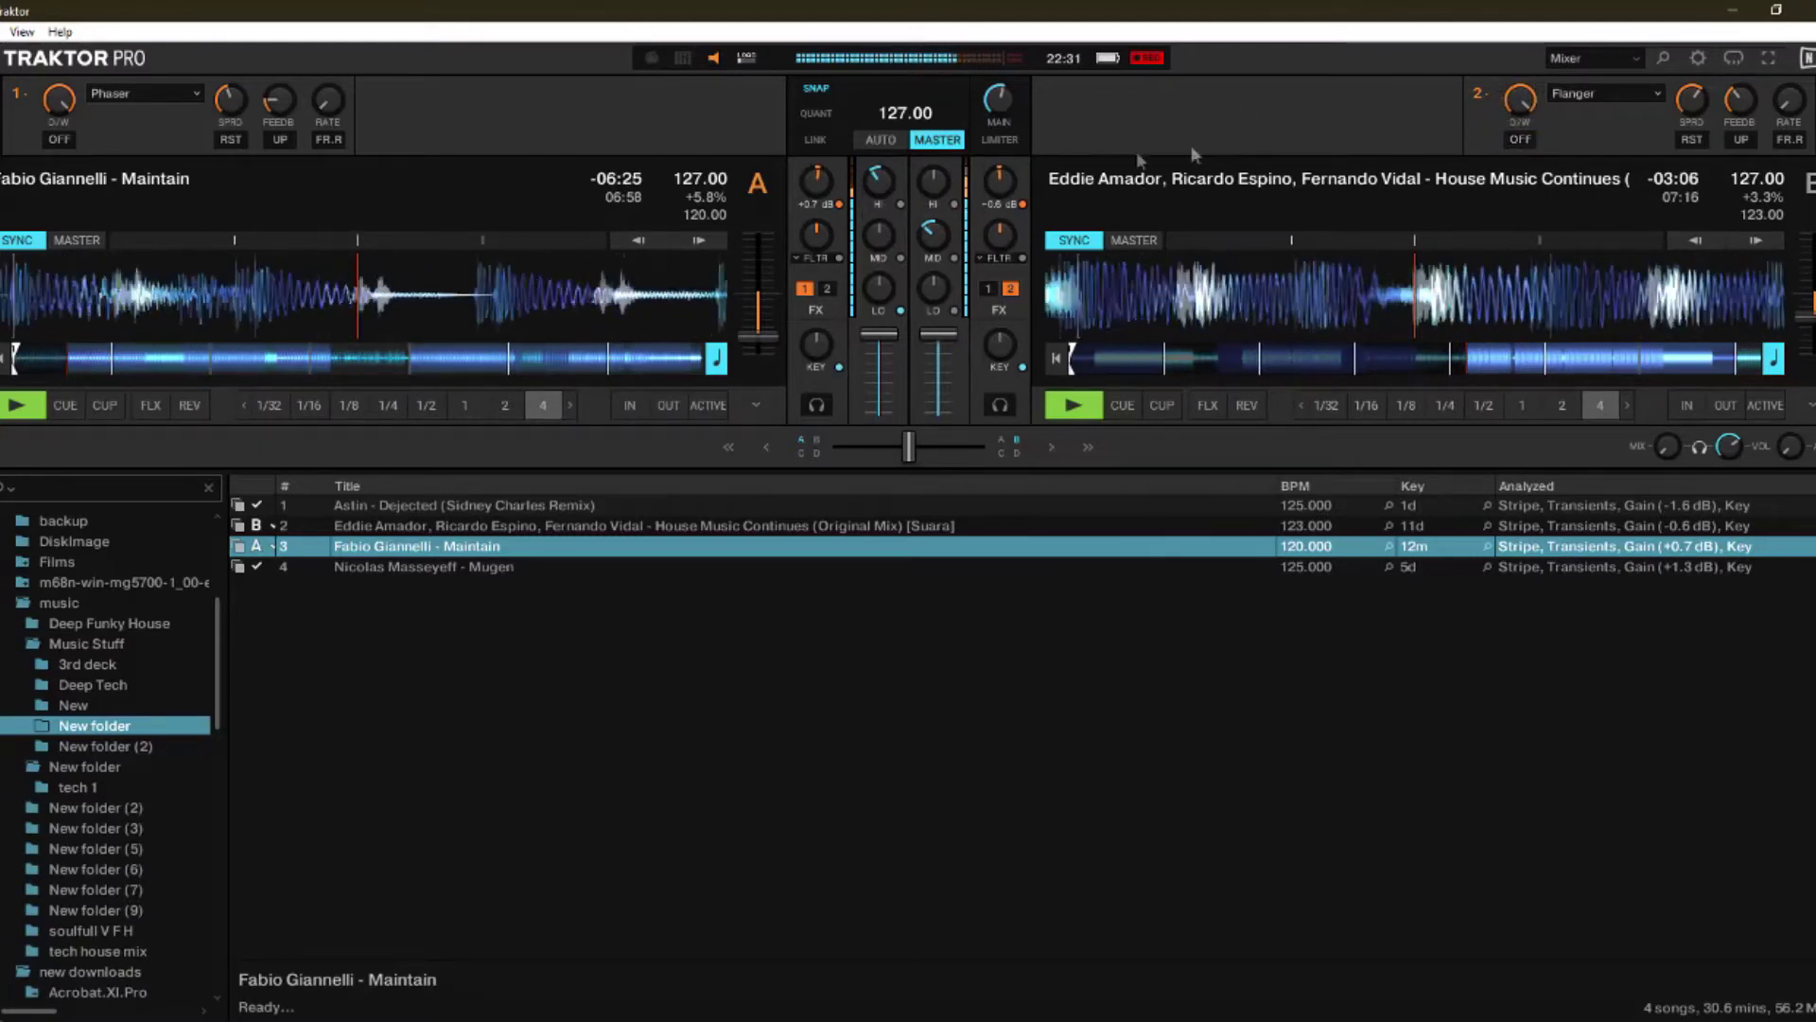
Step: Cut deck B's high EQ to -50% and its mid EQ to -100%, while raising deck A's high EQ just above neutral
mouse_move(949, 240)
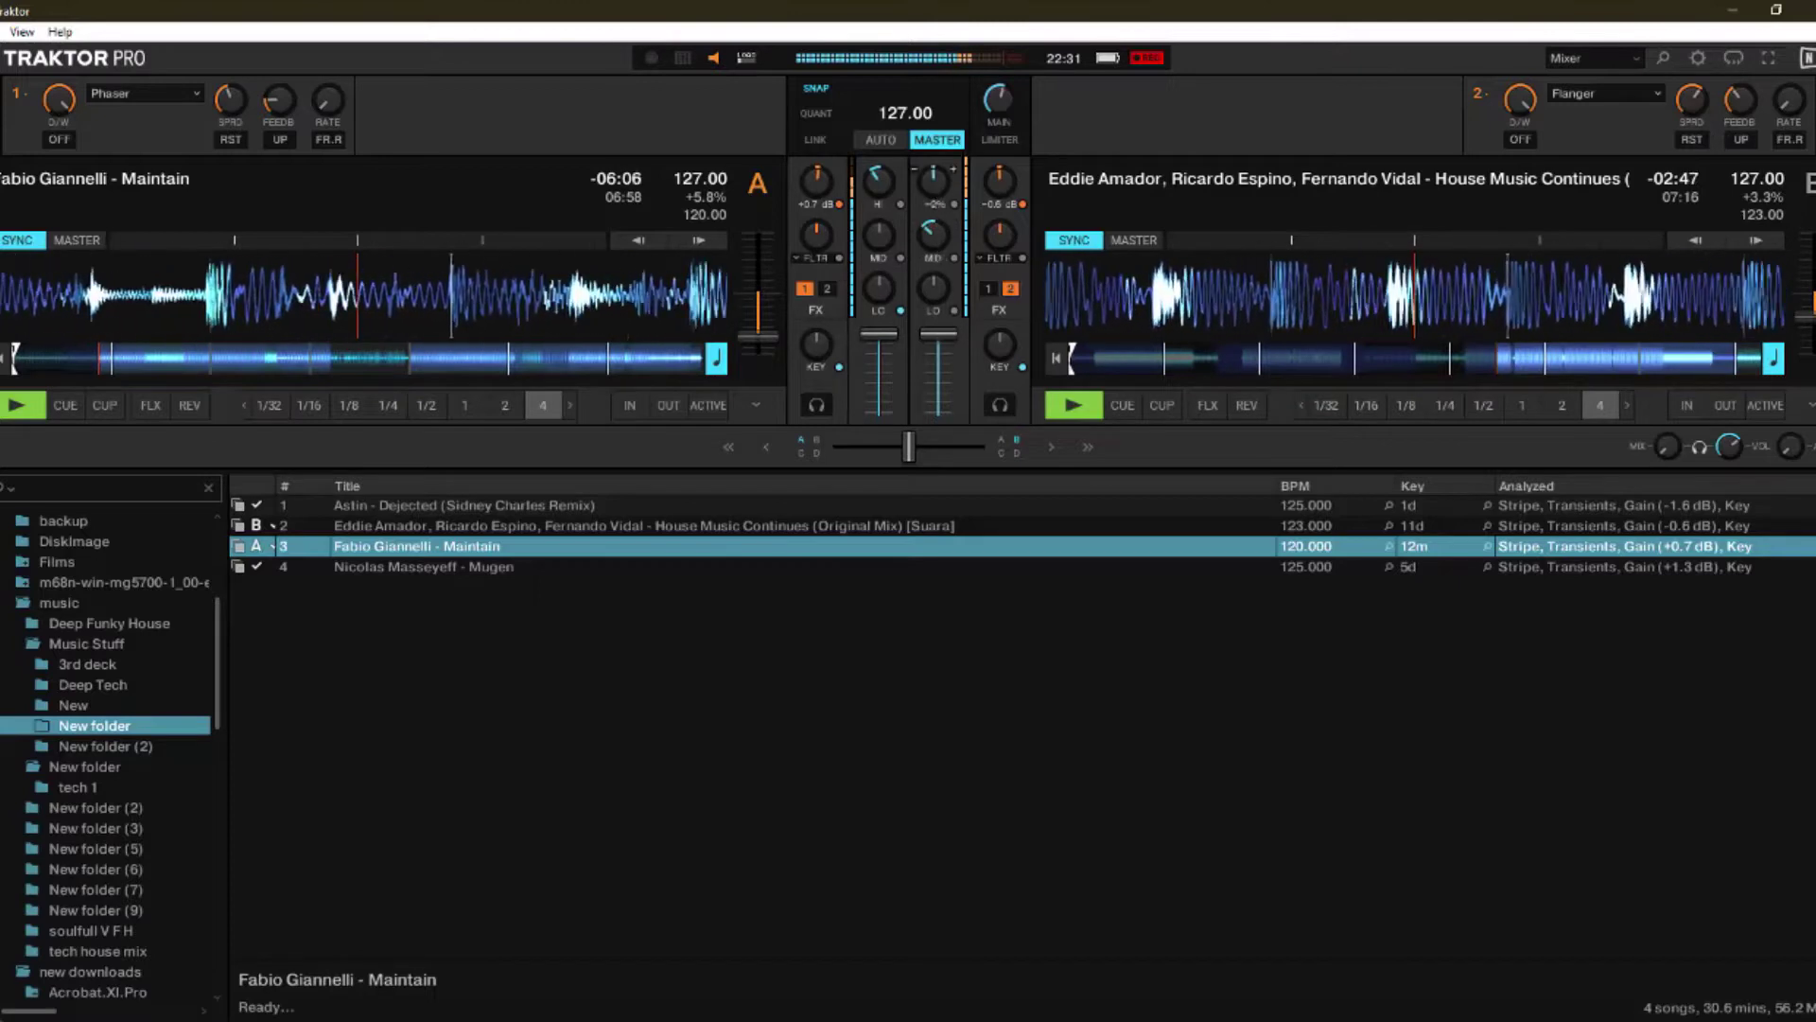
left_click_drag(932, 177, 877, 174)
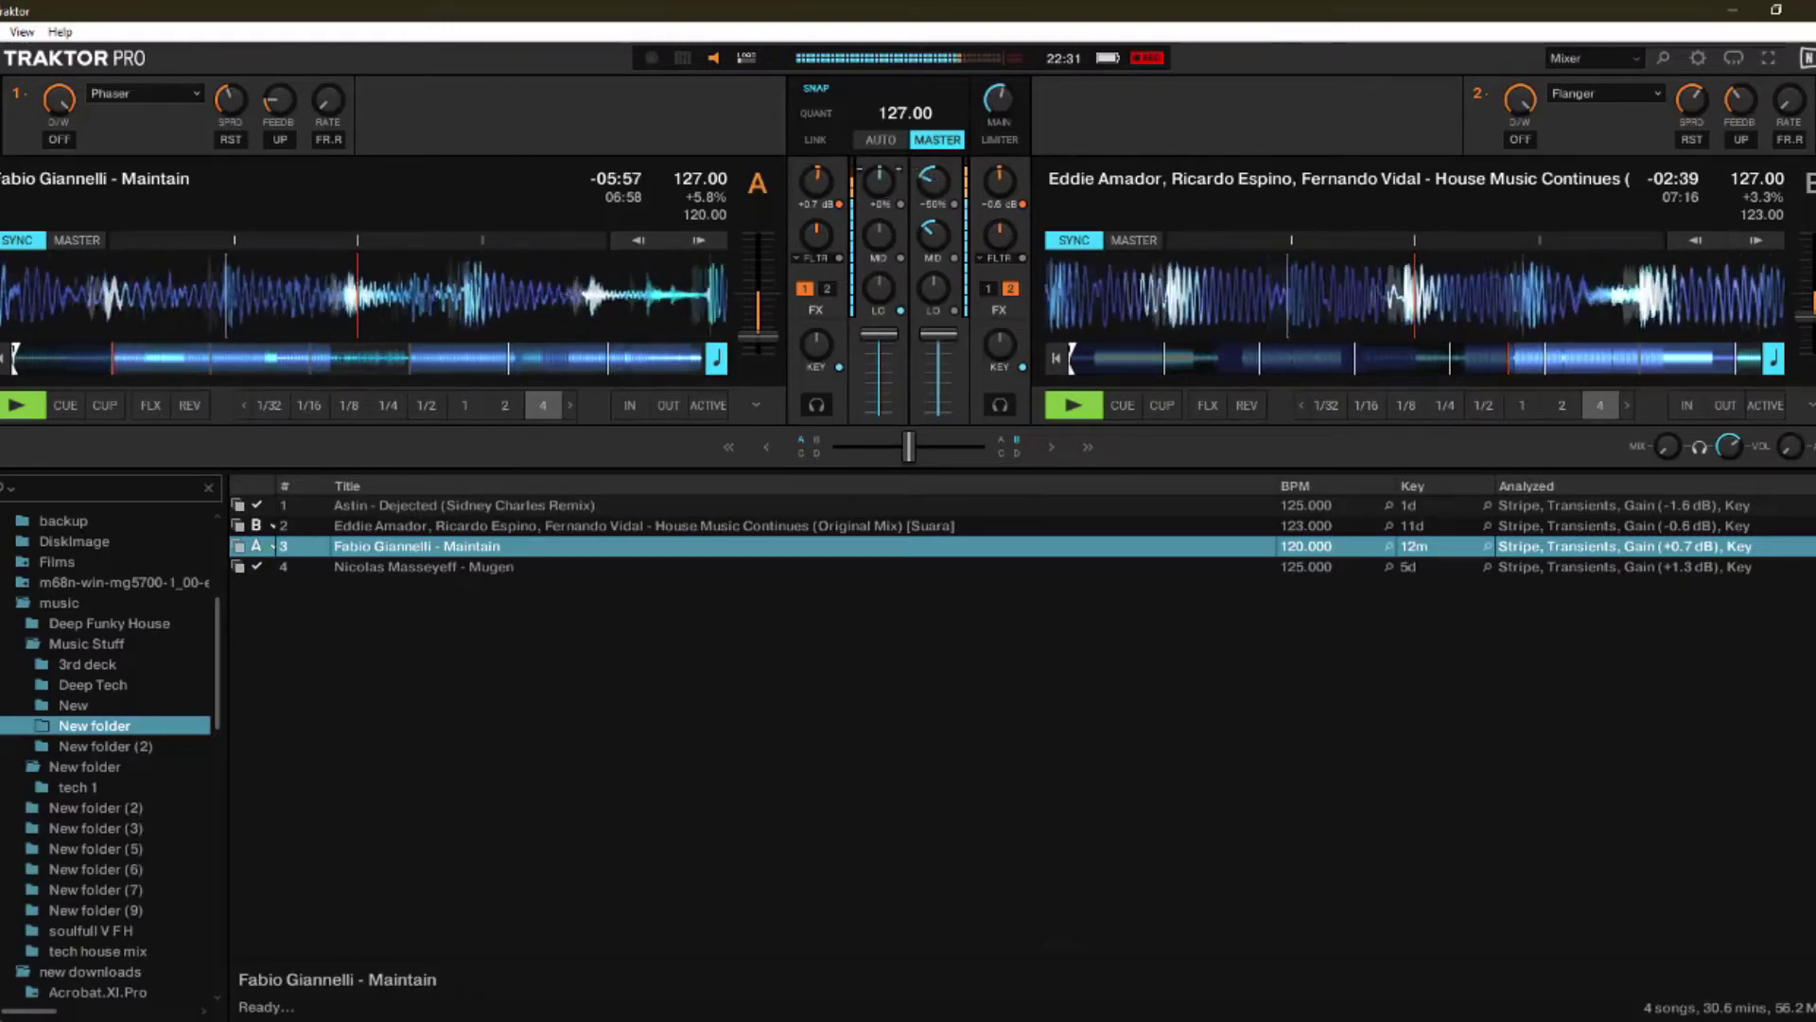
left_click_drag(933, 232, 936, 244)
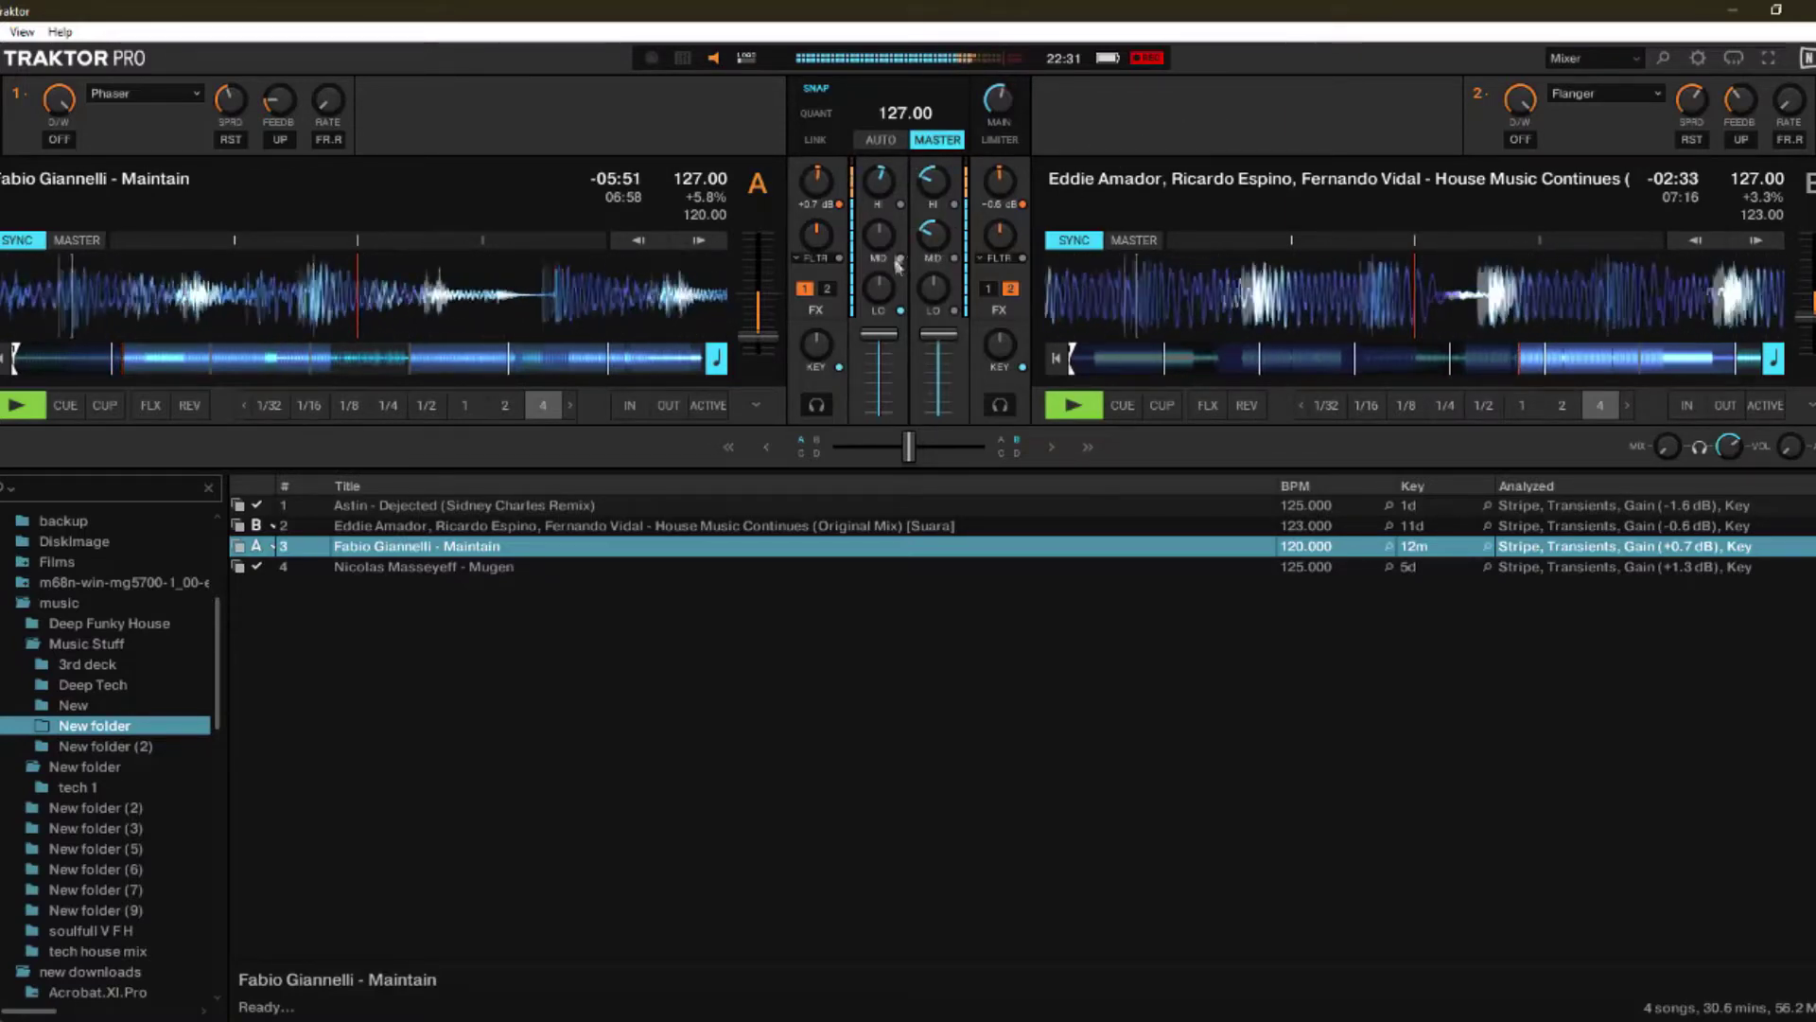
mouse_move(899, 286)
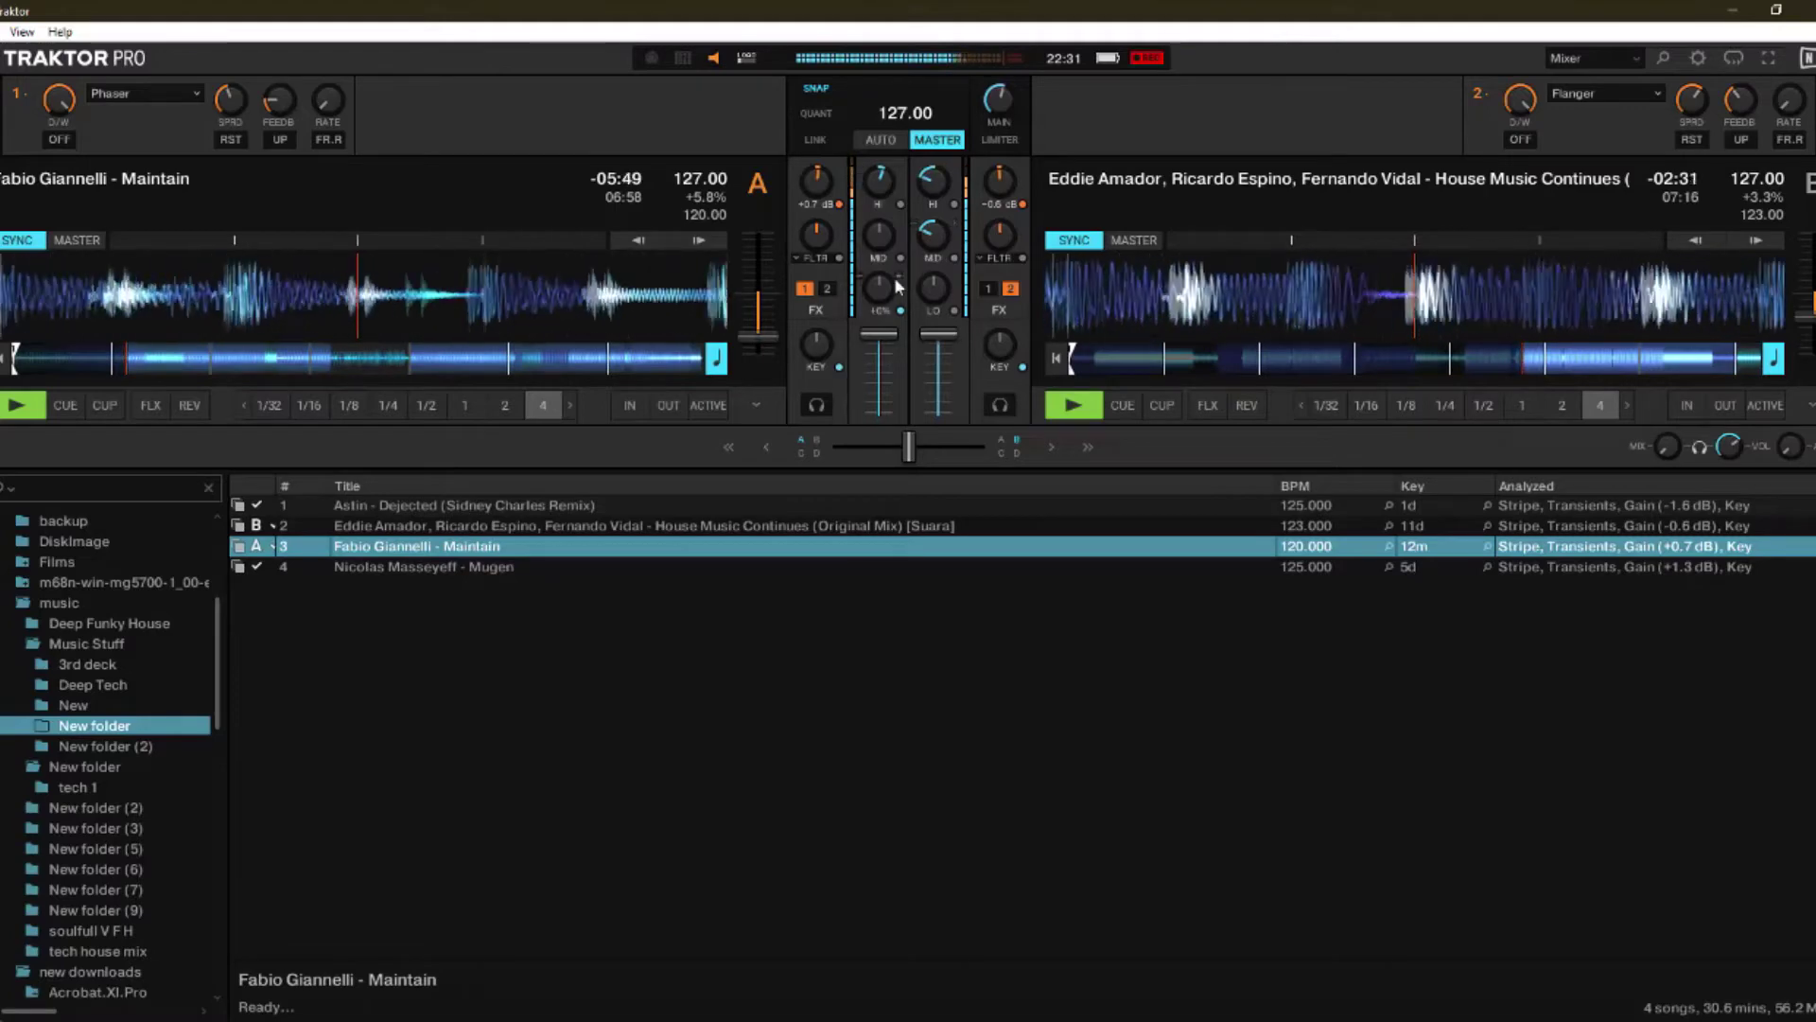
mouse_move(932, 246)
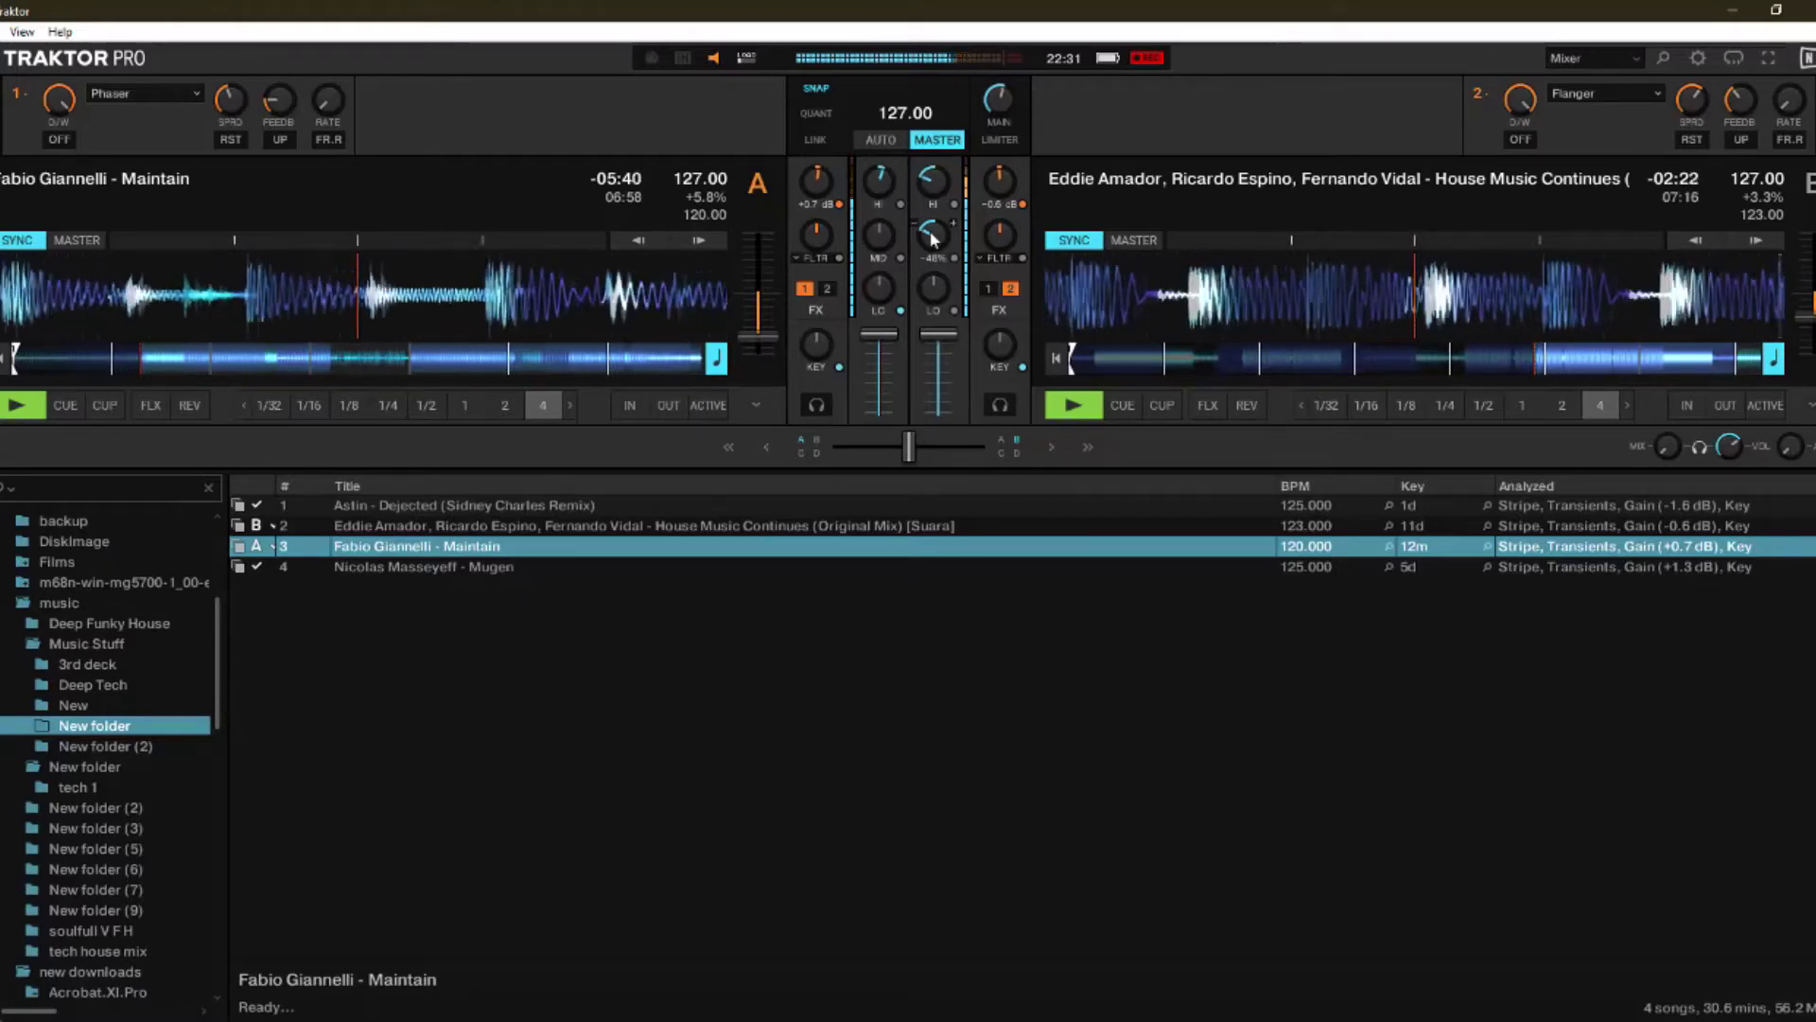
left_click_drag(933, 240, 932, 276)
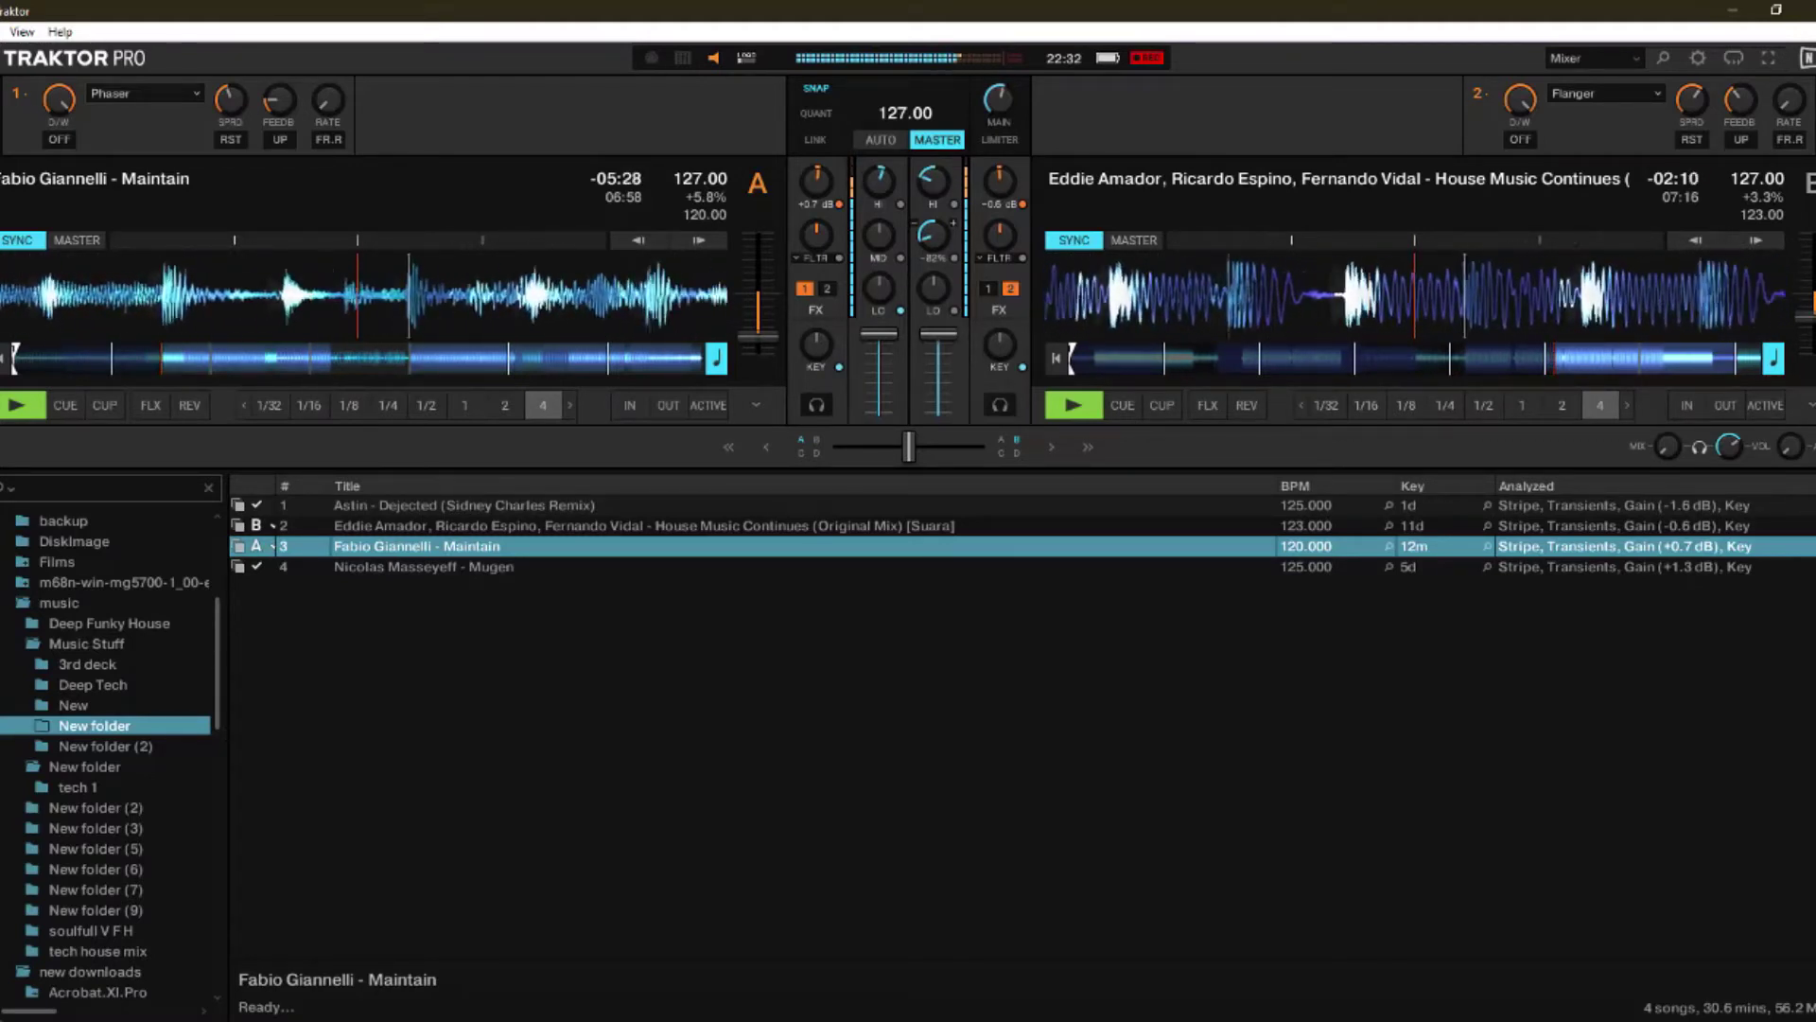
left_click_drag(933, 234, 932, 253)
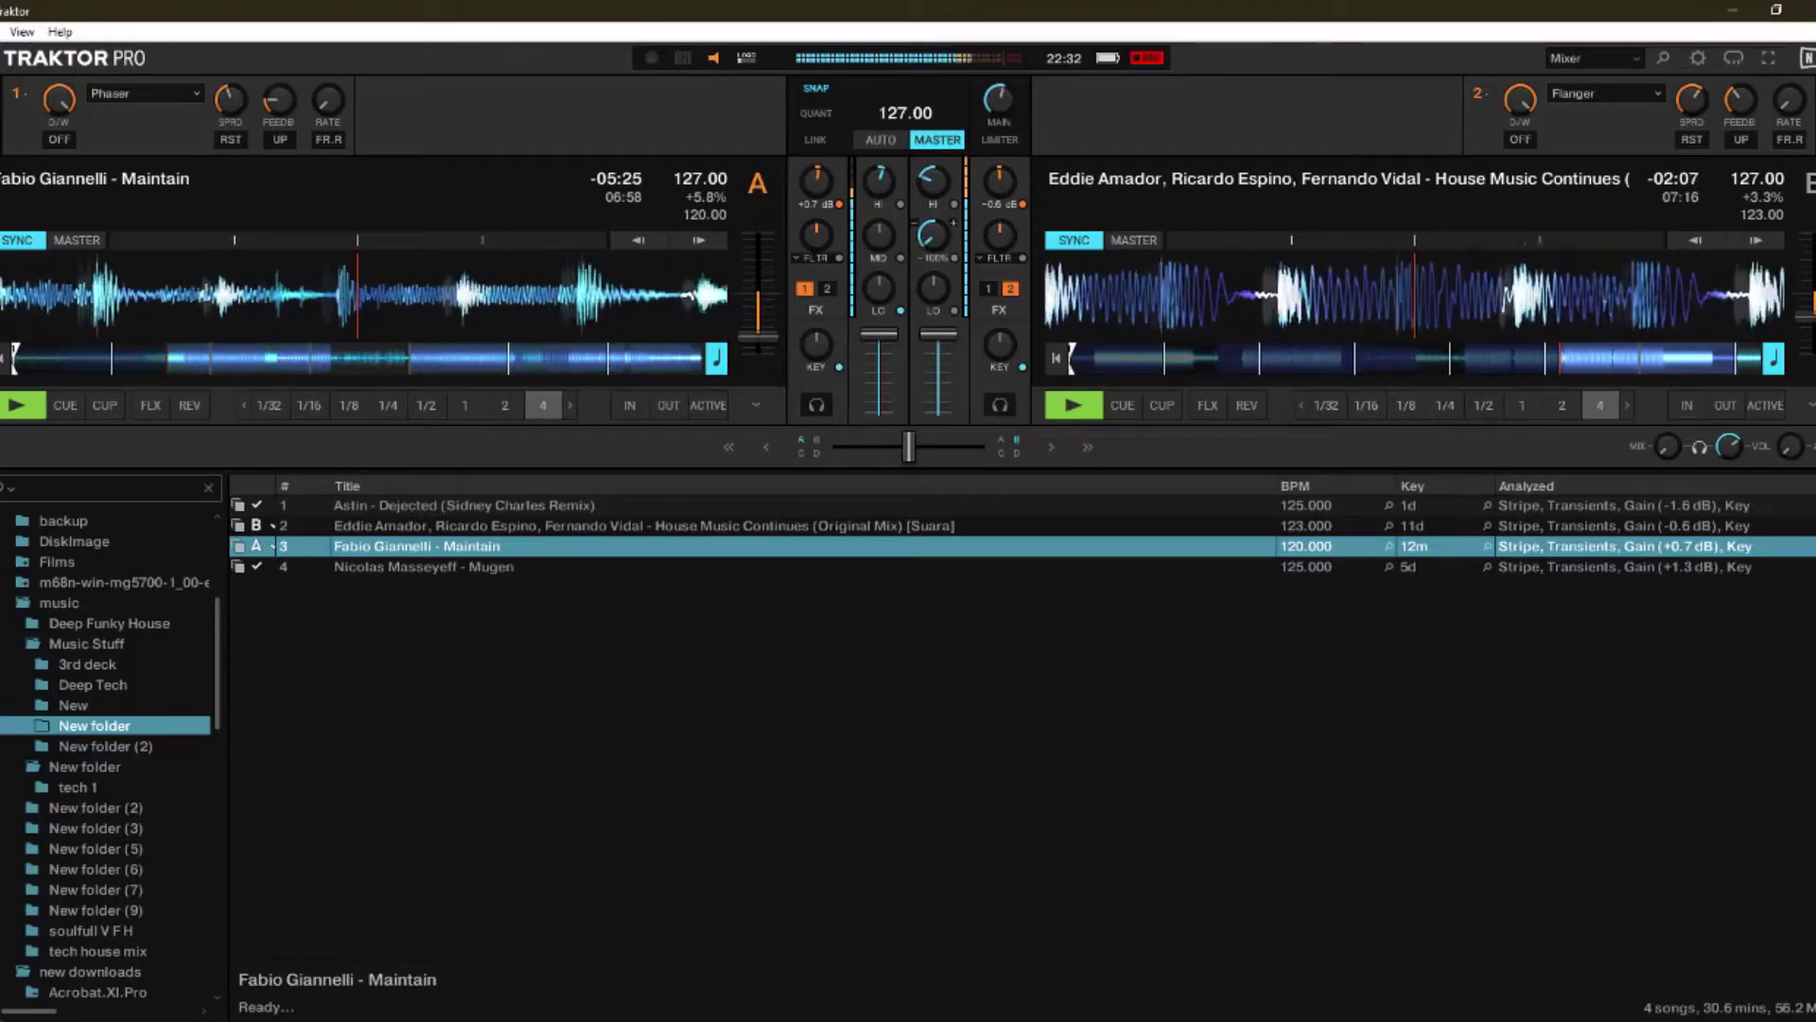
Step: Load Gater in FX unit 2 and swap the low-EQ kill from deck A to deck B
left_click(1605, 93)
left_click(1566, 189)
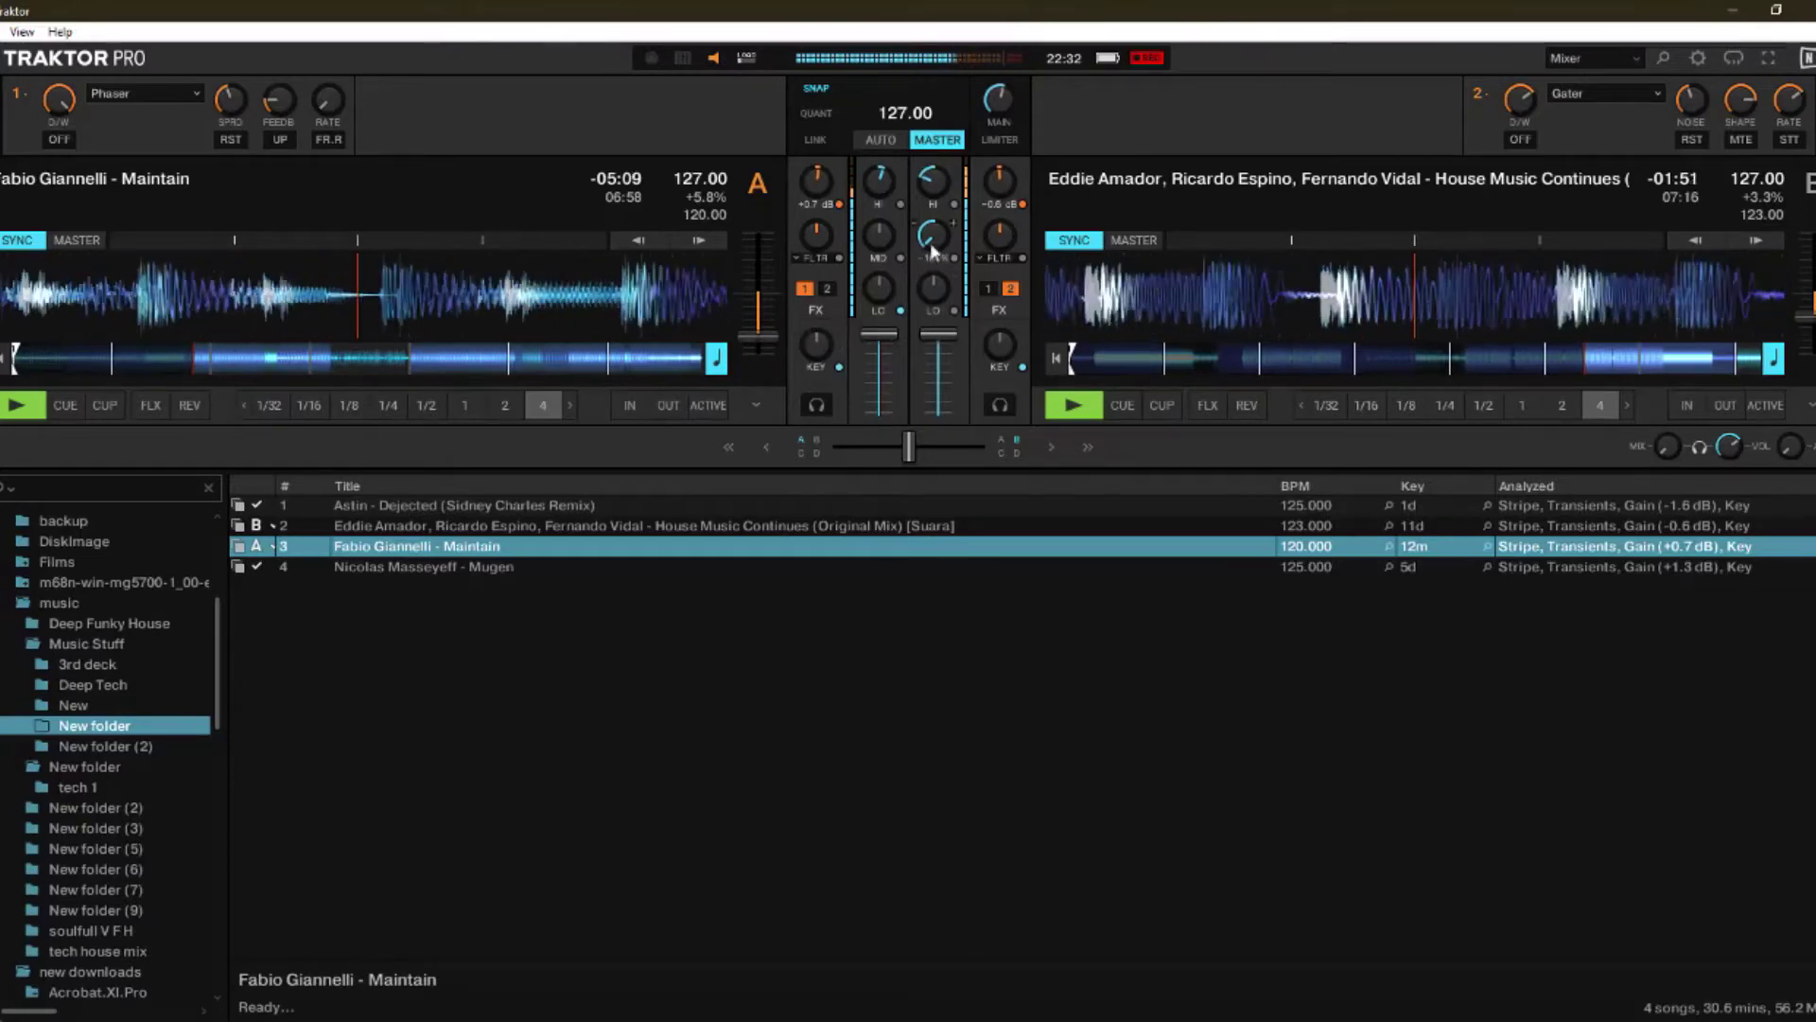
left_click(900, 310)
left_click(955, 311)
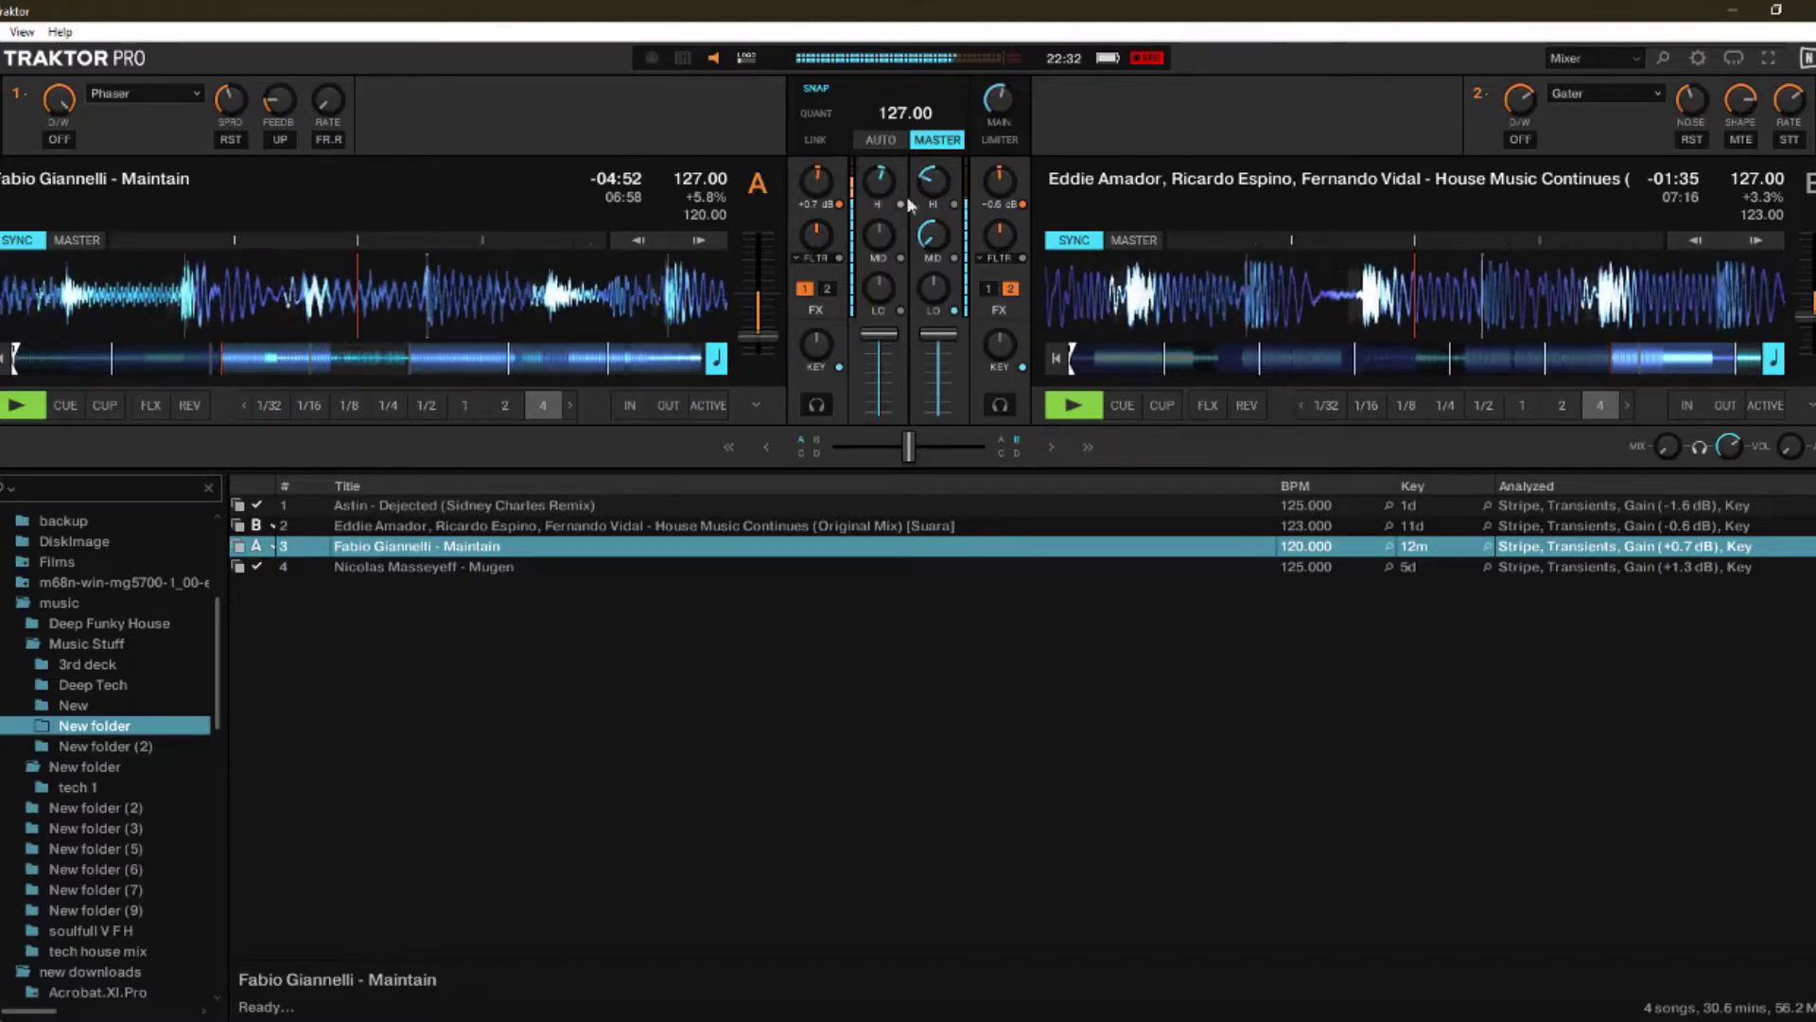
Step: Kill deck B's high EQ and load the track "Nicolas Masseyeff - Mugen" on deck B
left_click(955, 205)
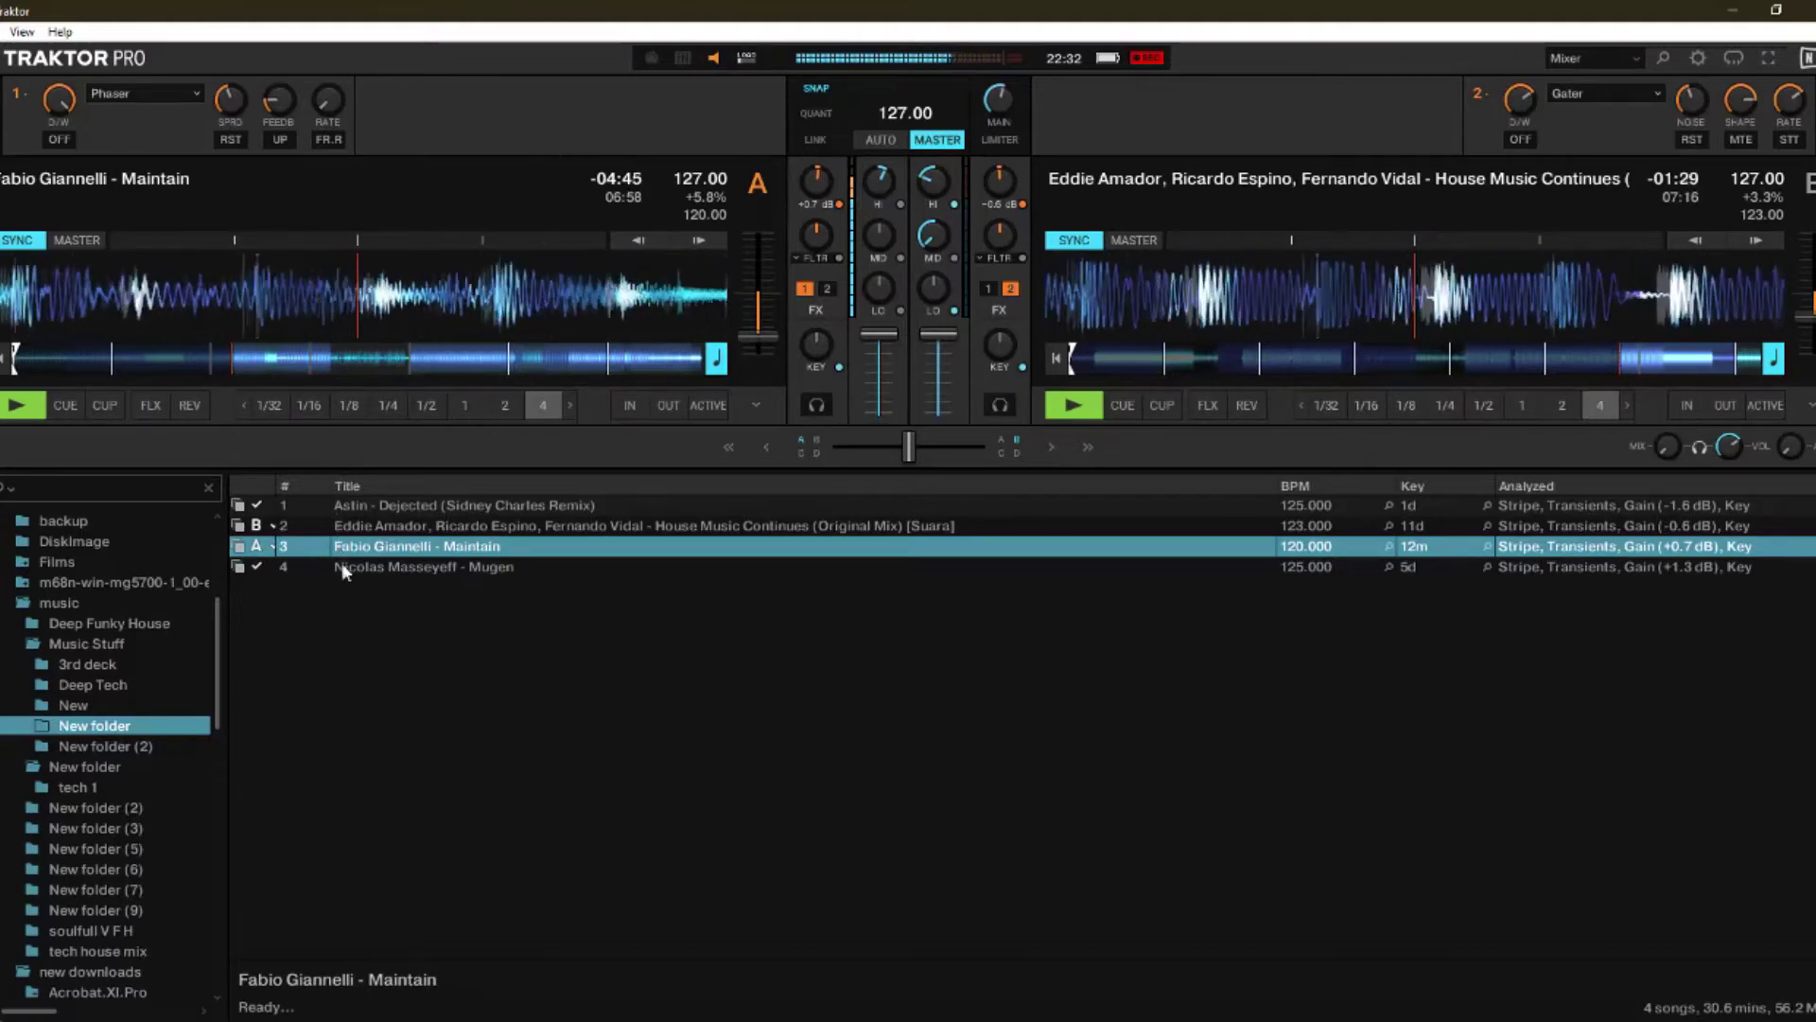
left_click_drag(342, 565, 1389, 295)
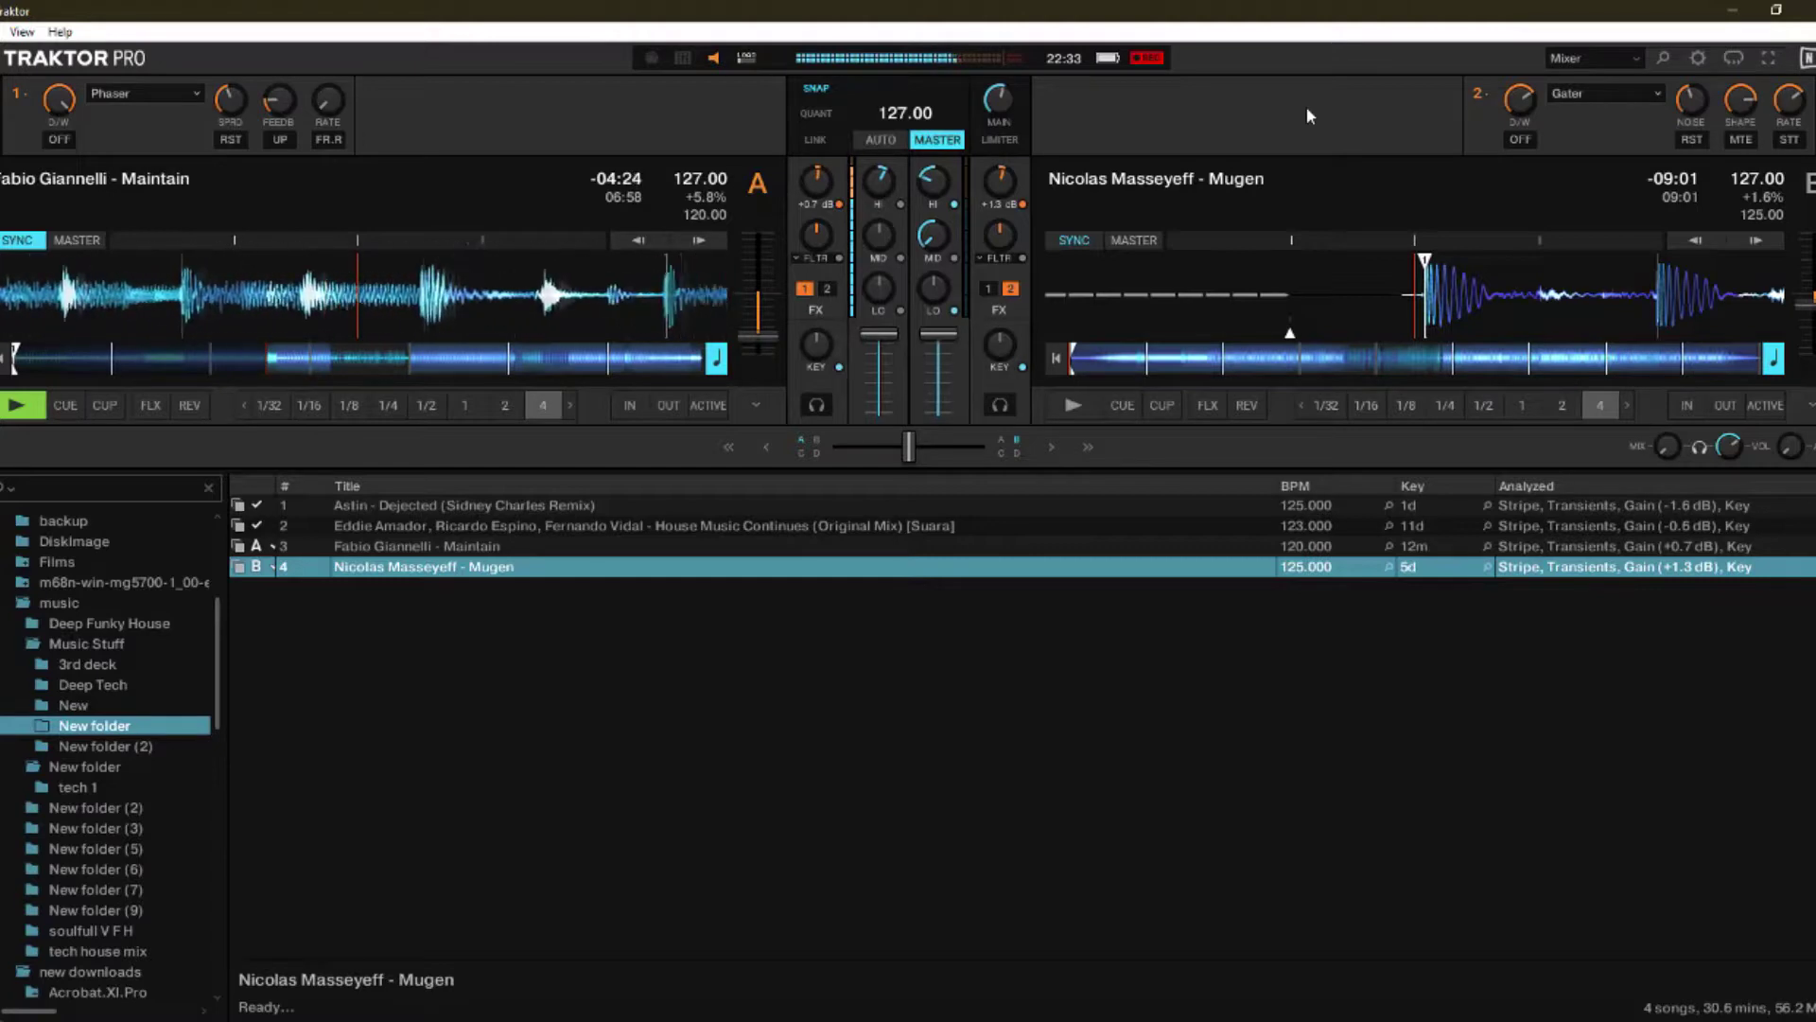
Step: Apply the Phaser in FX unit 1 to deck A, fade its dry/wet down to zero, and switch it off
left_click(60, 139)
left_click_drag(59, 100, 59, 177)
left_click(59, 140)
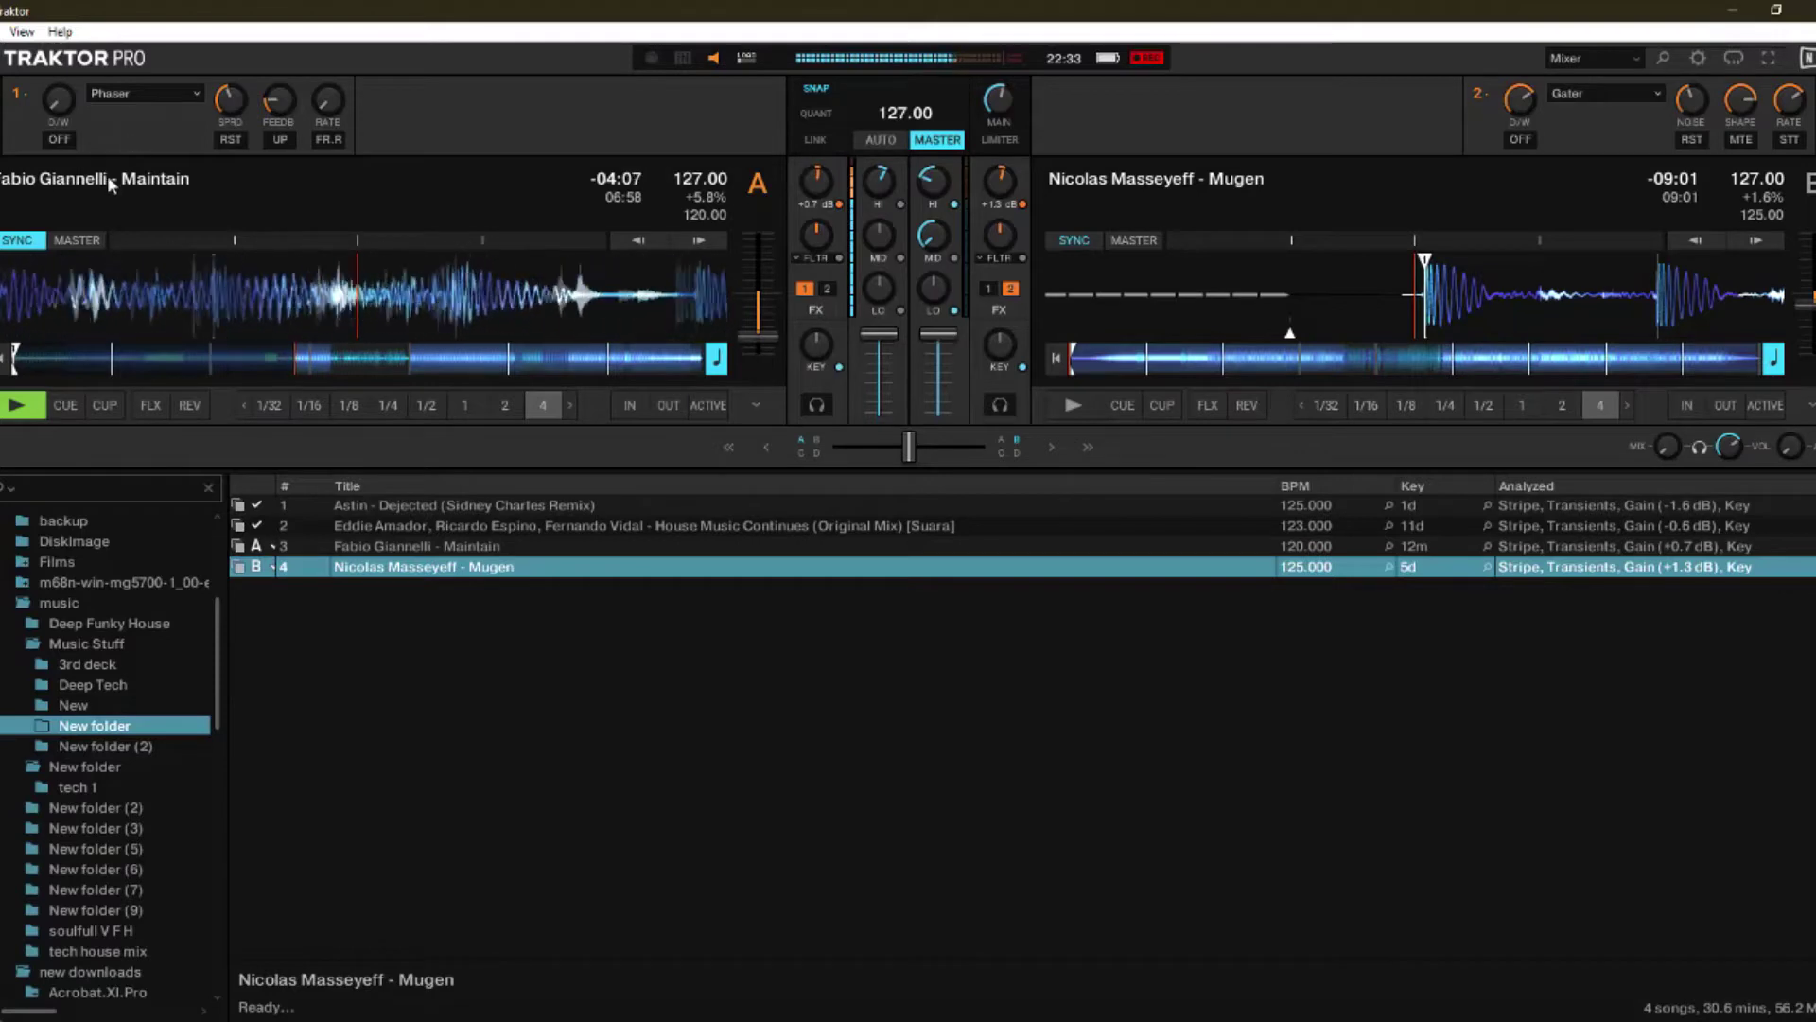
Step: Reset deck B's high and mid EQ to neutral, then lower the high EQ slightly
mouse_move(937, 190)
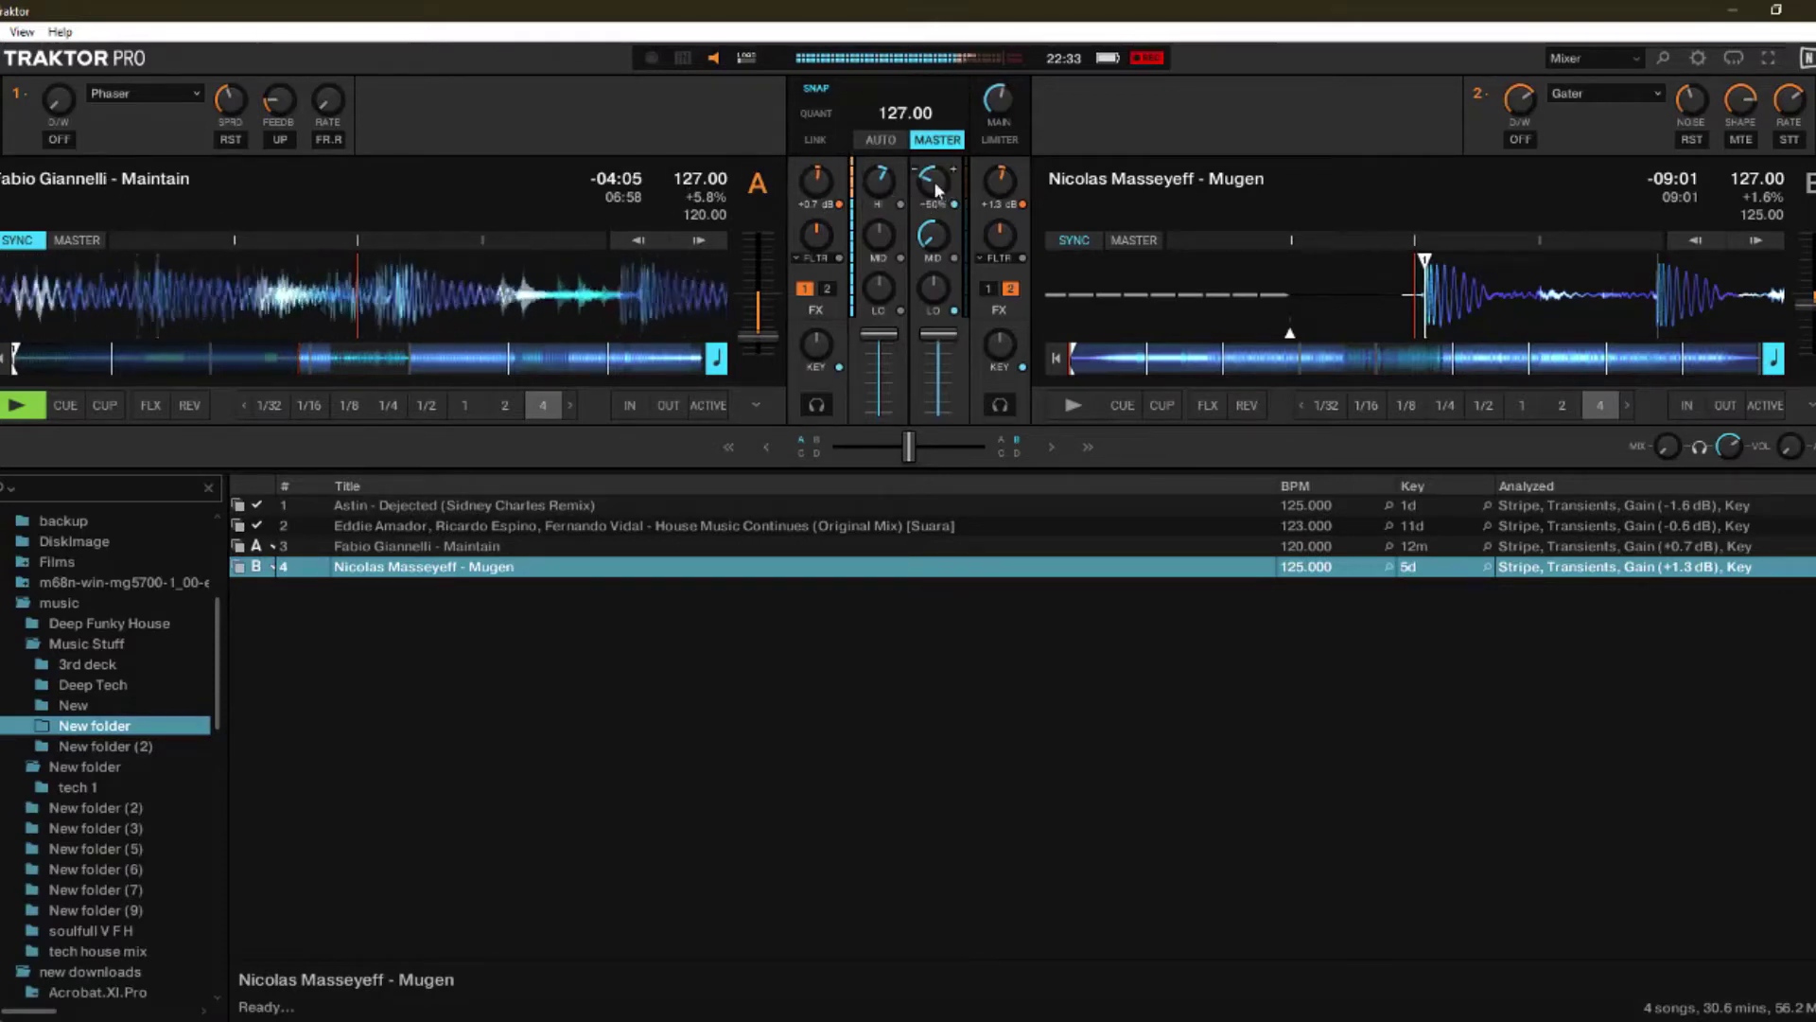
double_click(936, 187)
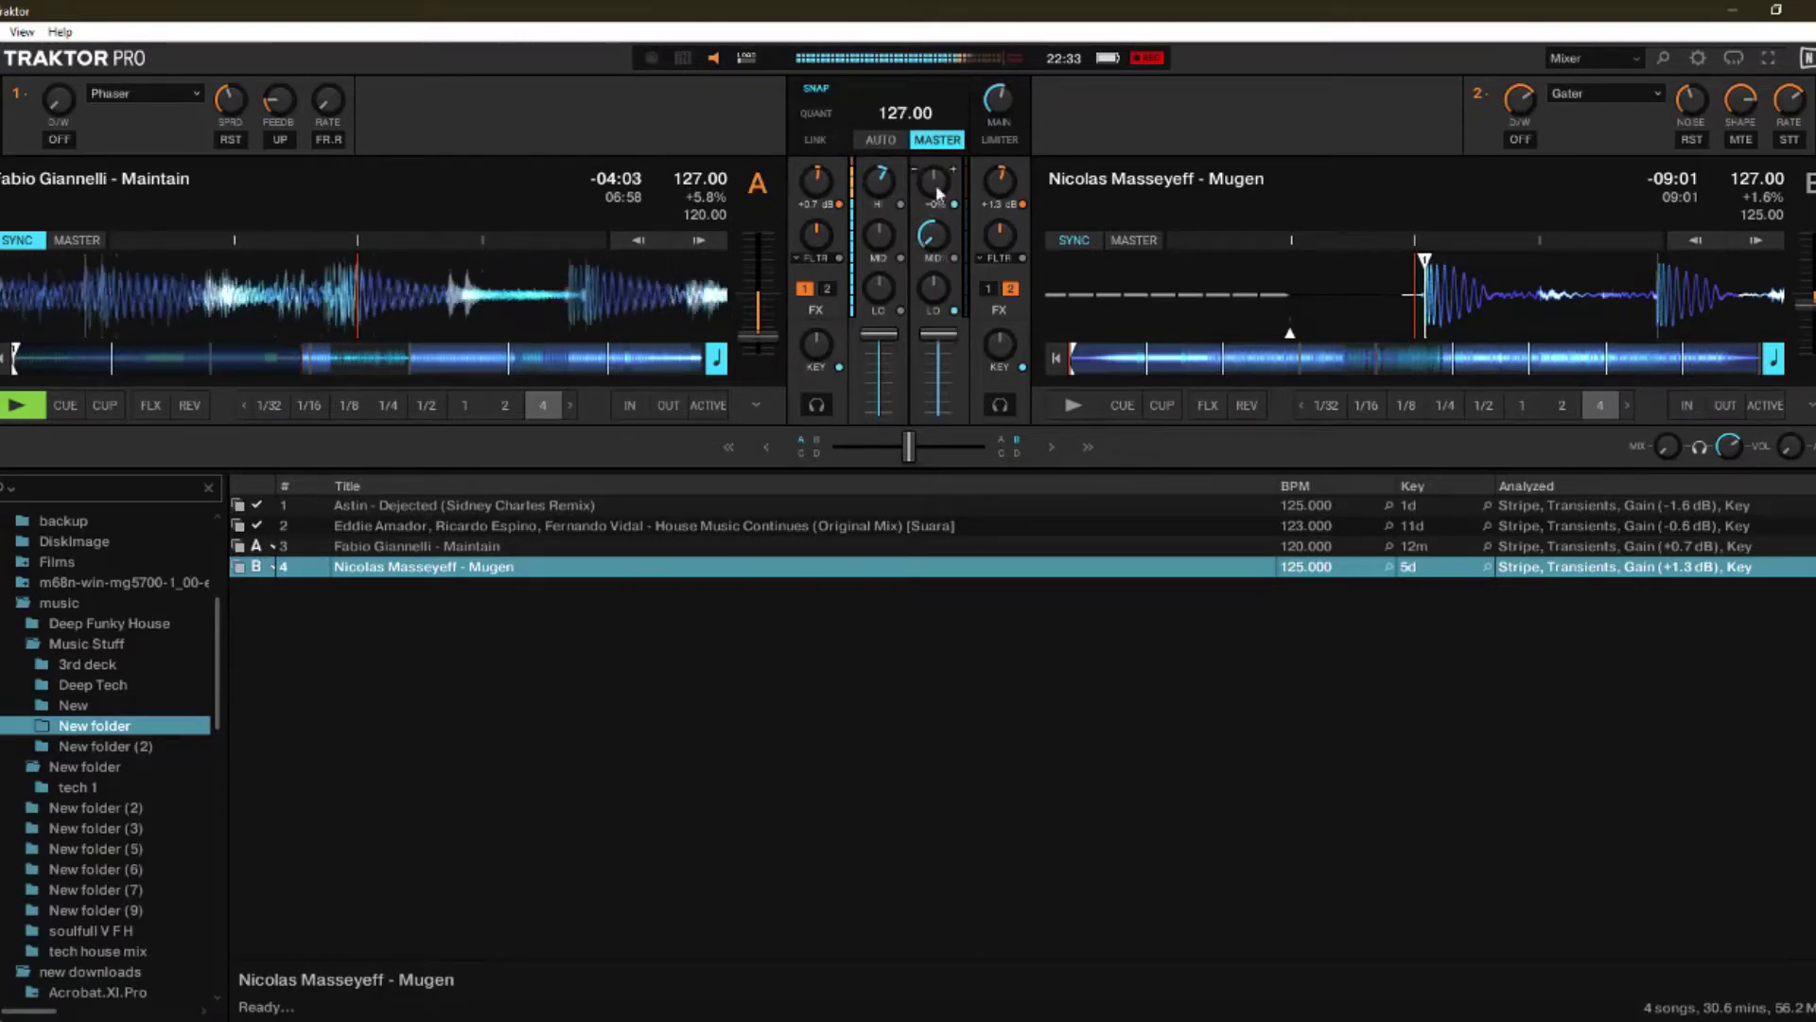
left_click_drag(937, 187, 936, 196)
double_click(934, 241)
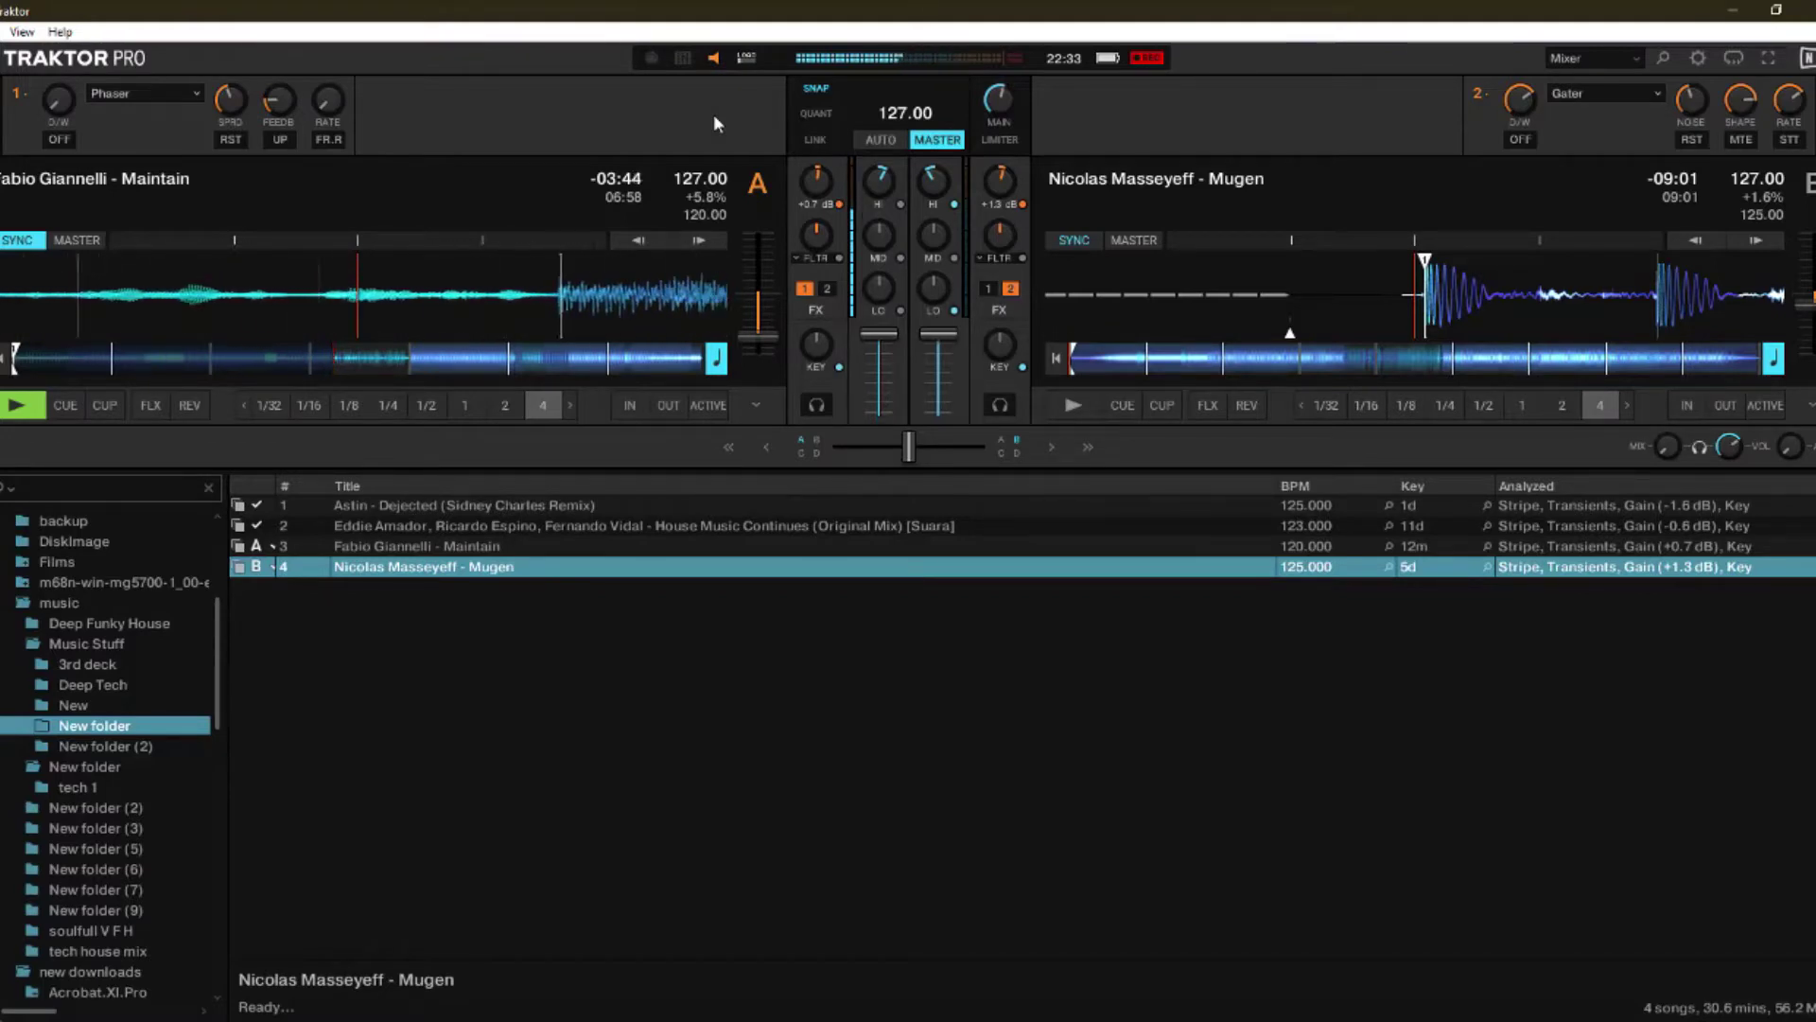
Step: Load Delay in FX unit 1, raise its dry/wet, and apply it briefly to deck A before switching it off
left_click(146, 95)
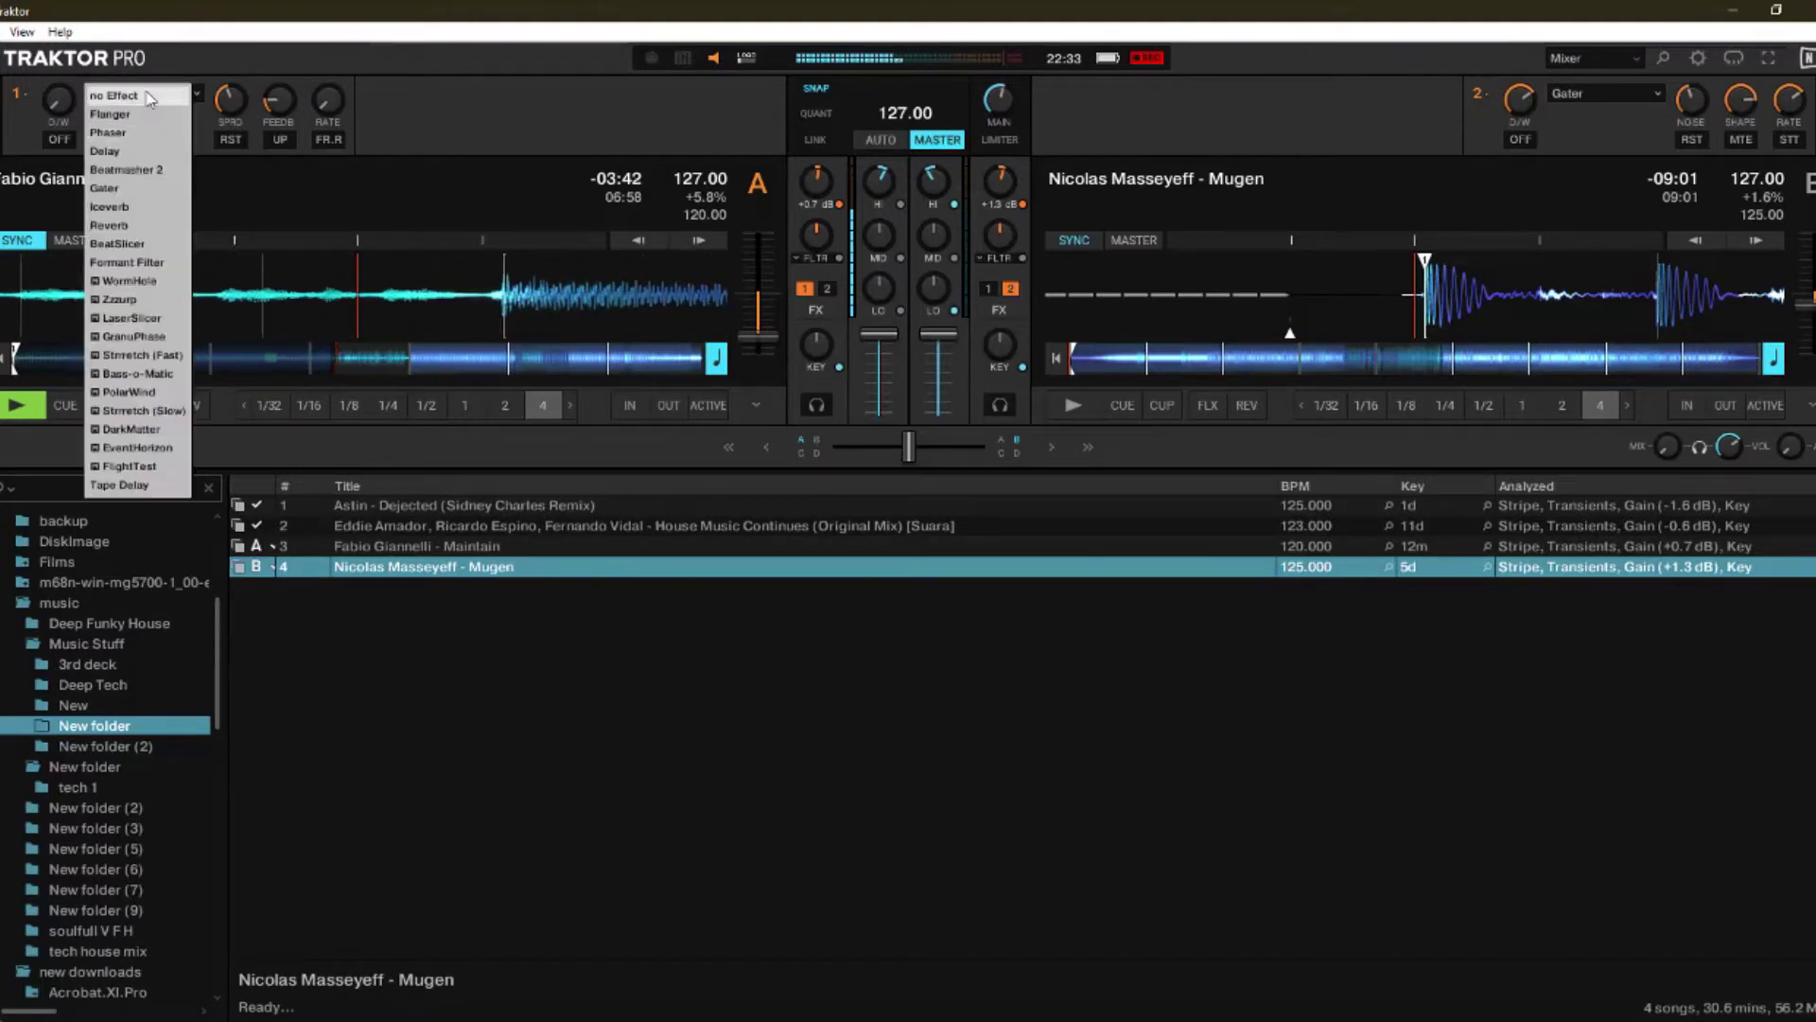
left_click(86, 117)
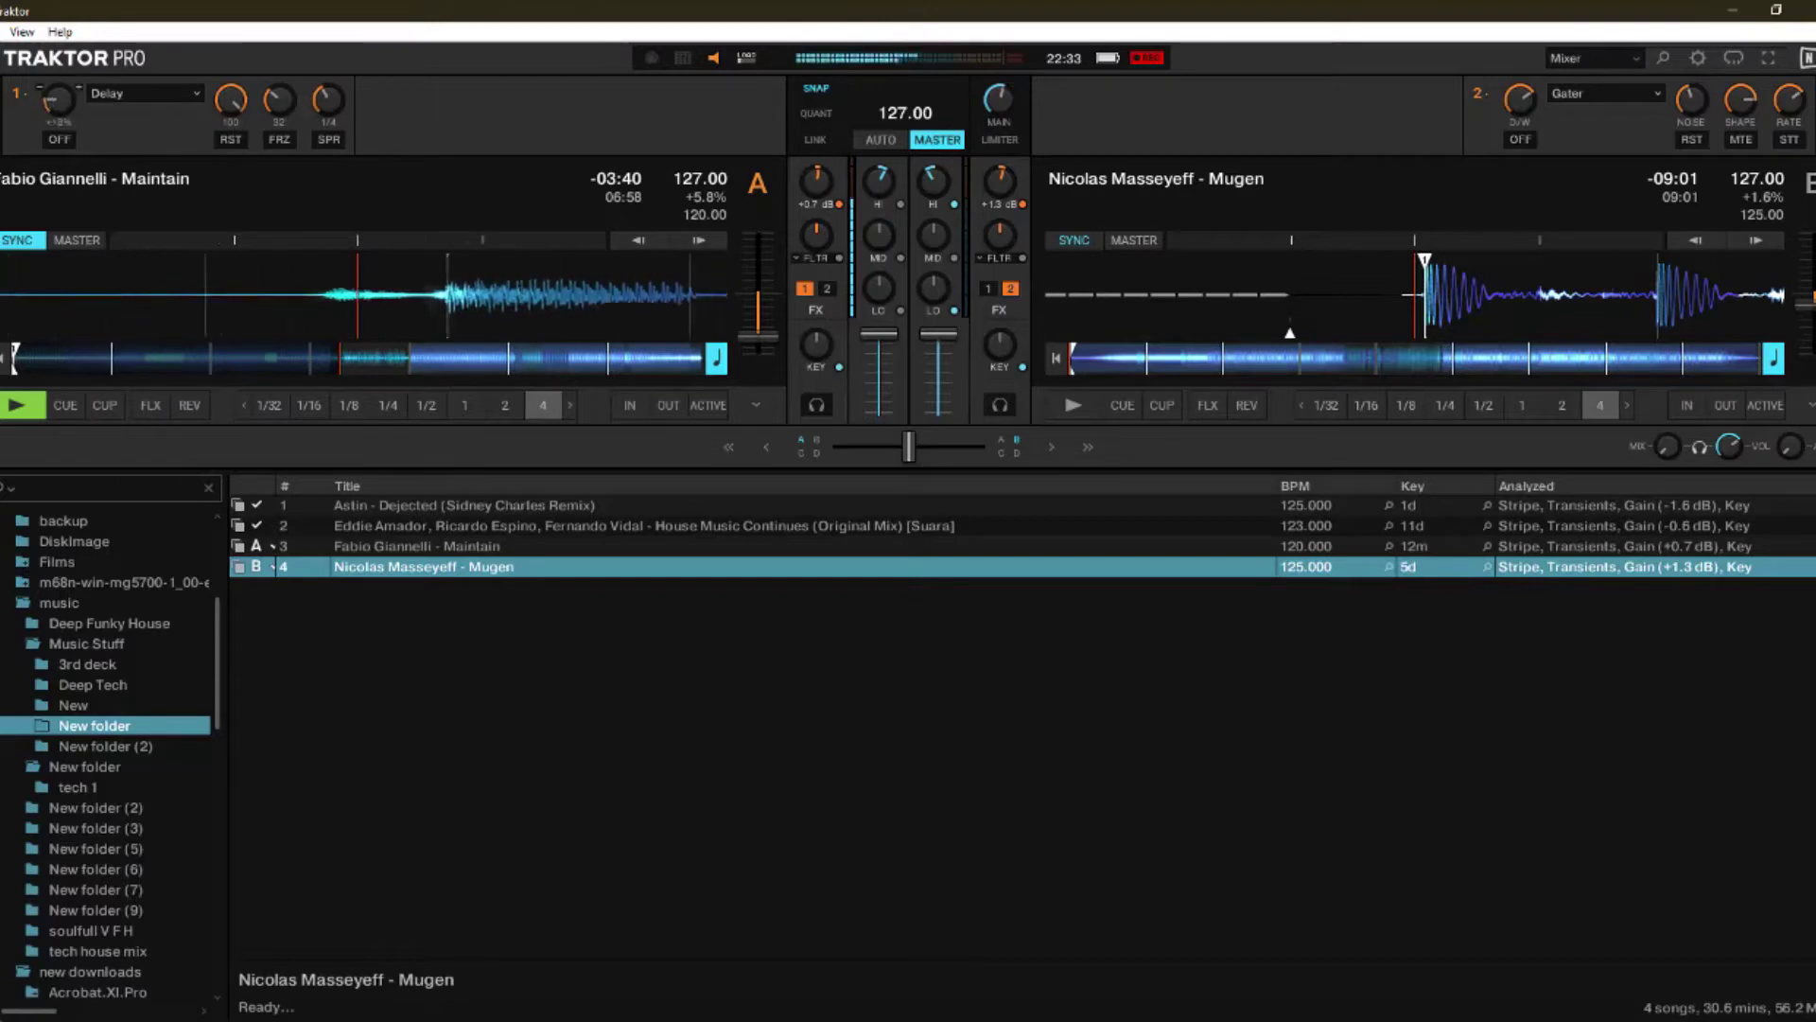
left_click(59, 139)
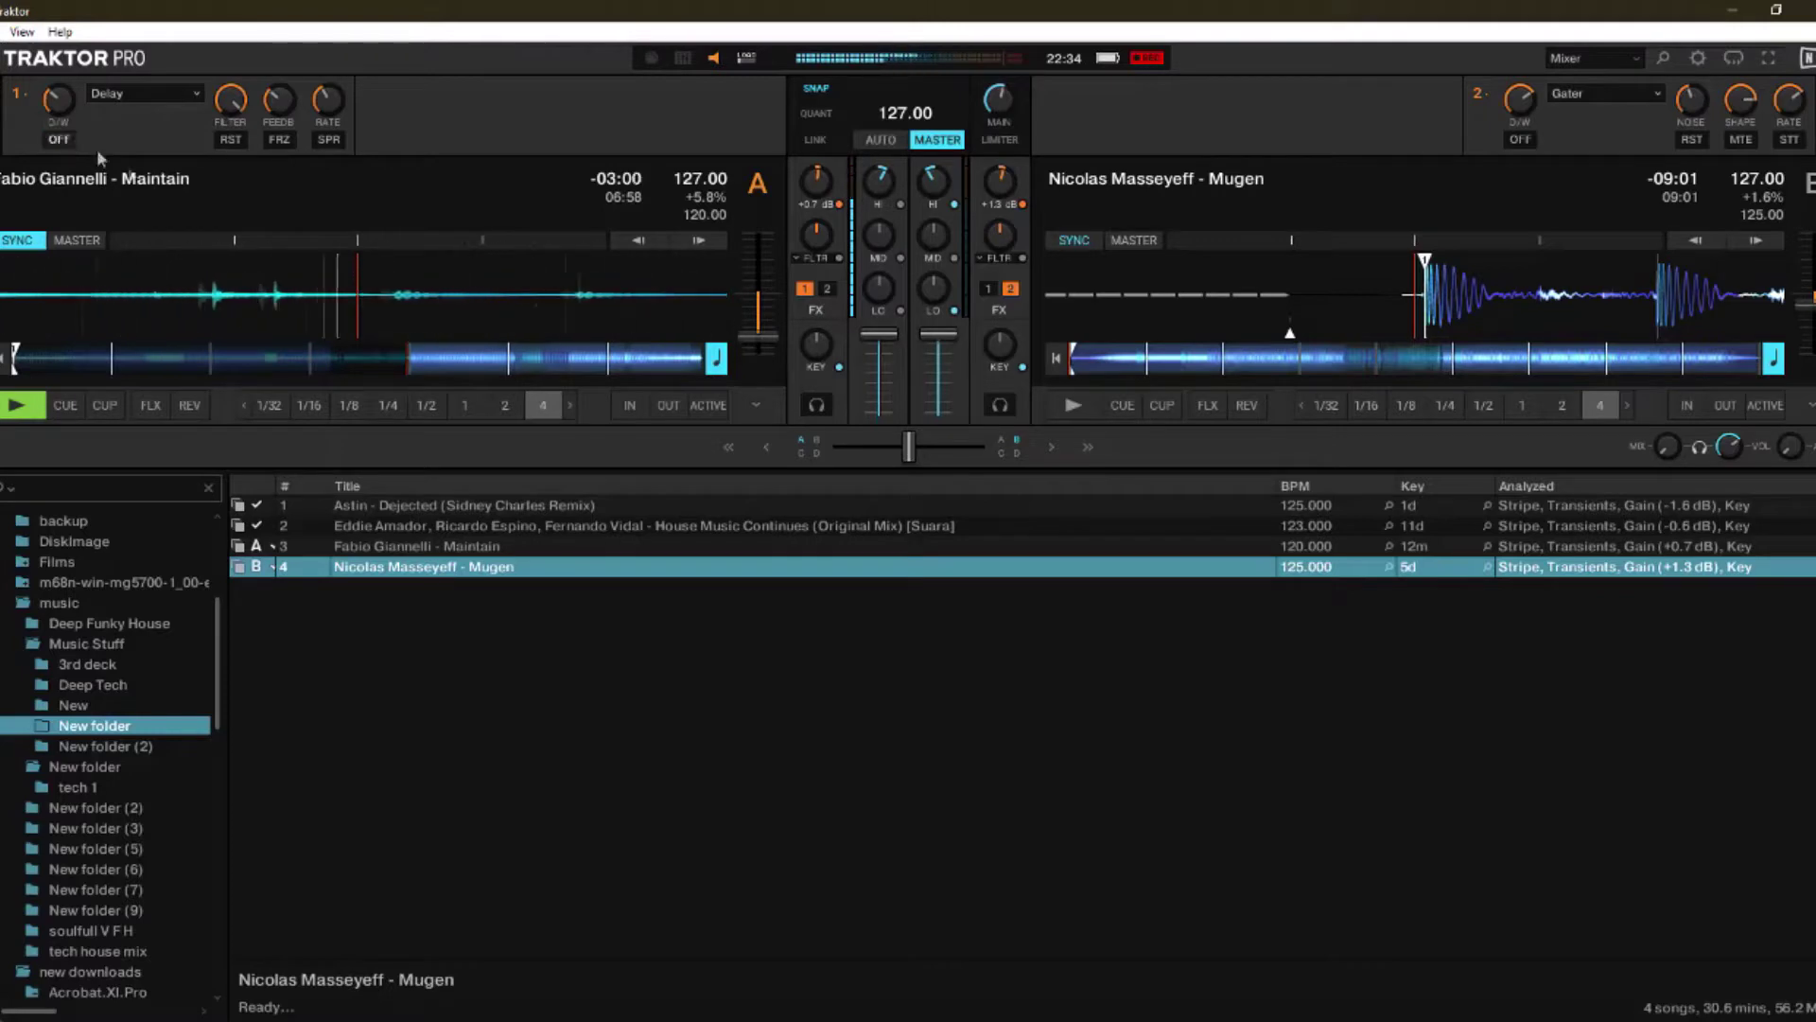
Step: Start deck B in sync at 127.00 BPM and lower deck A's mid EQ
left_click(1069, 405)
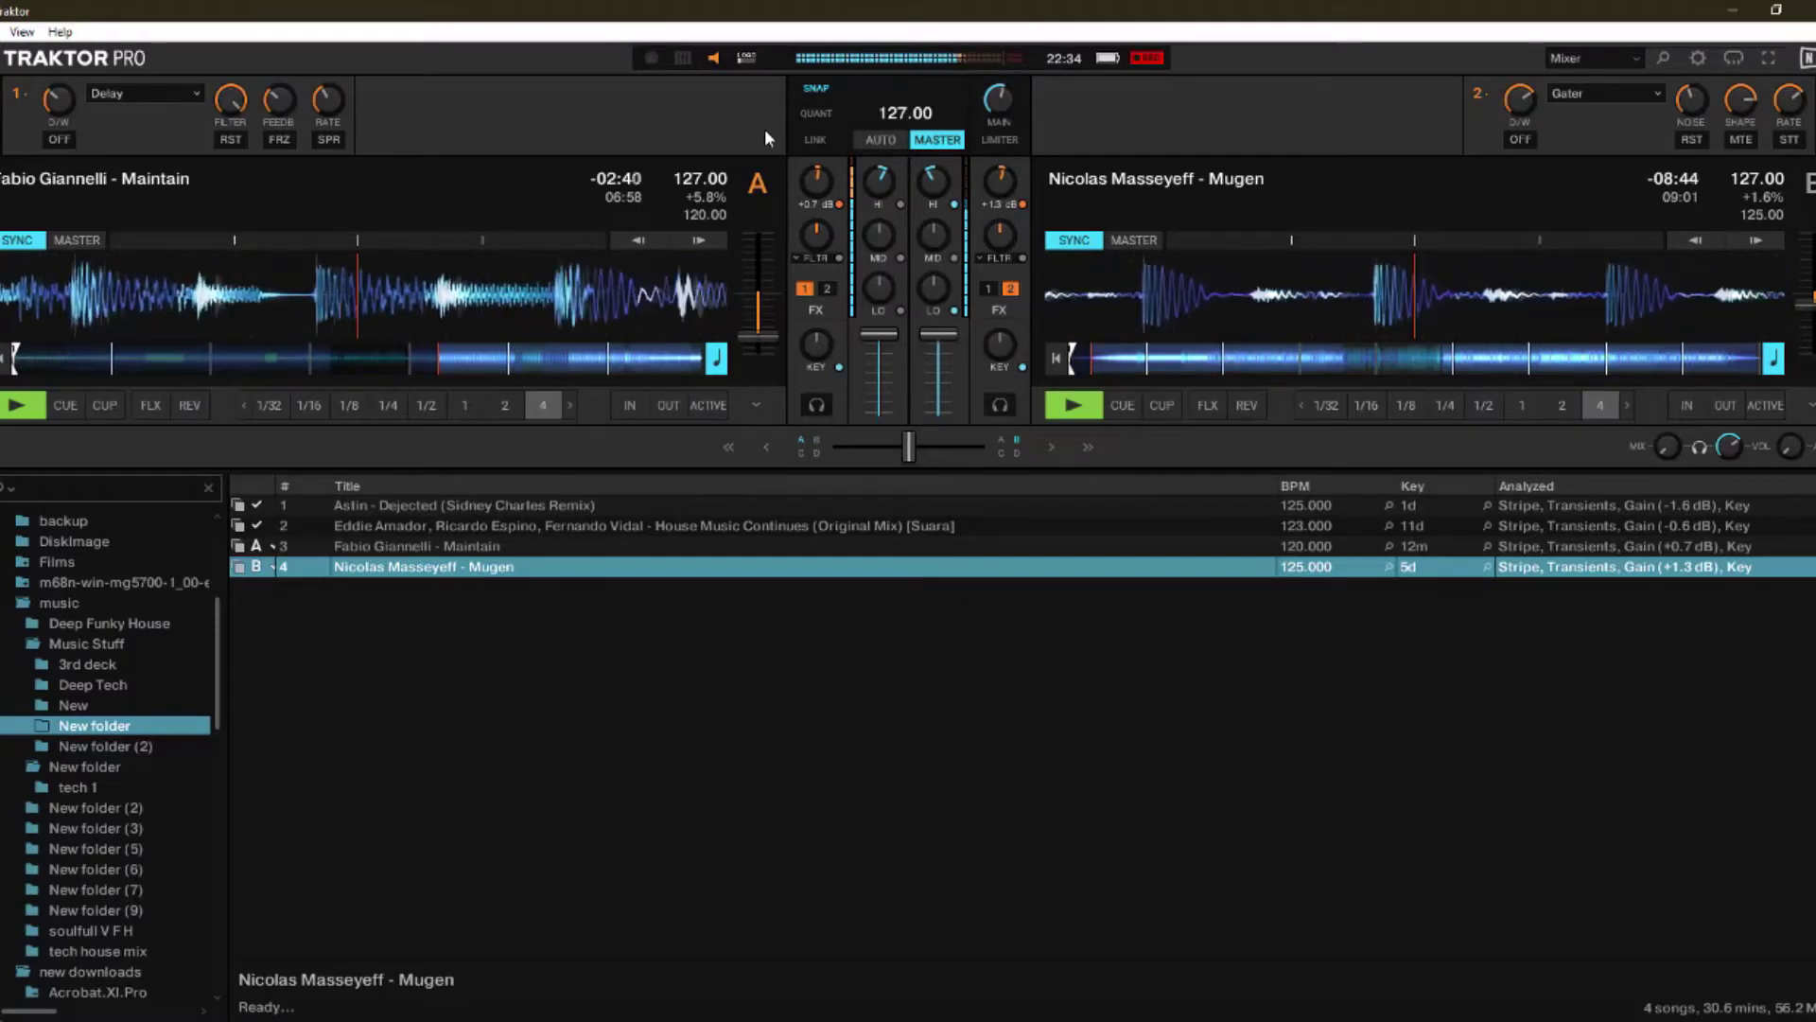
mouse_move(880, 111)
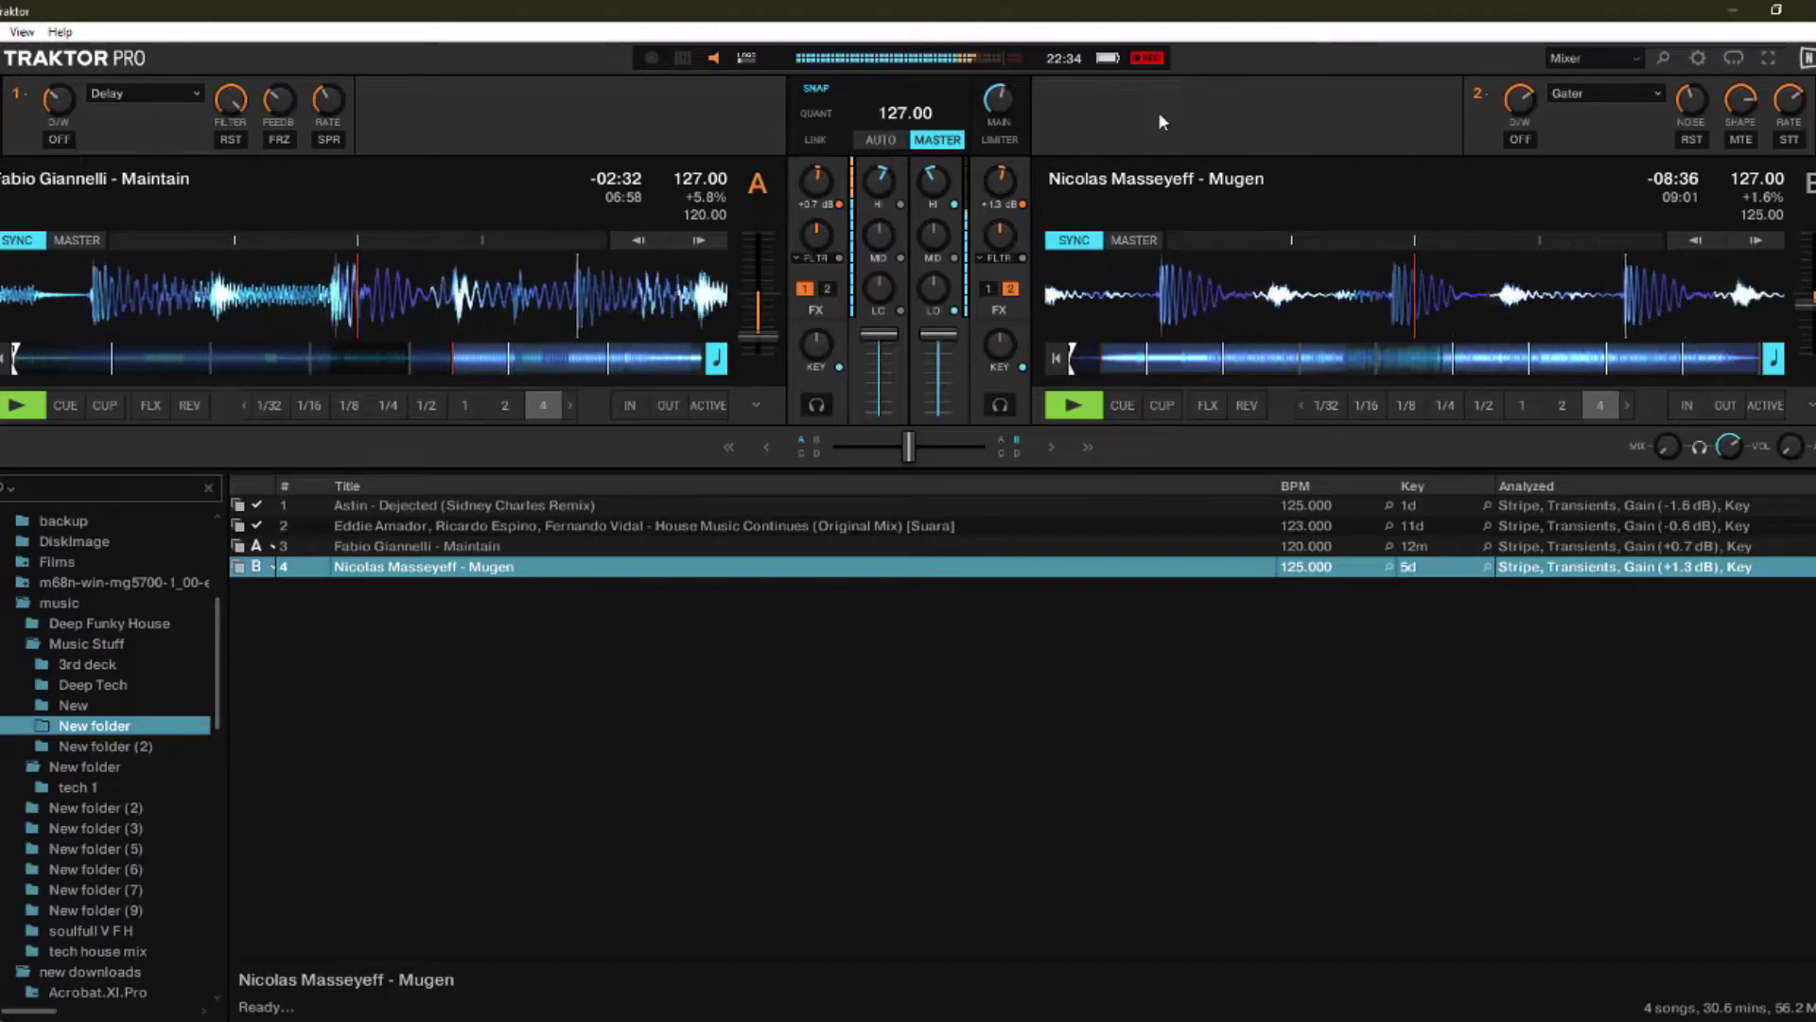
mouse_move(879, 234)
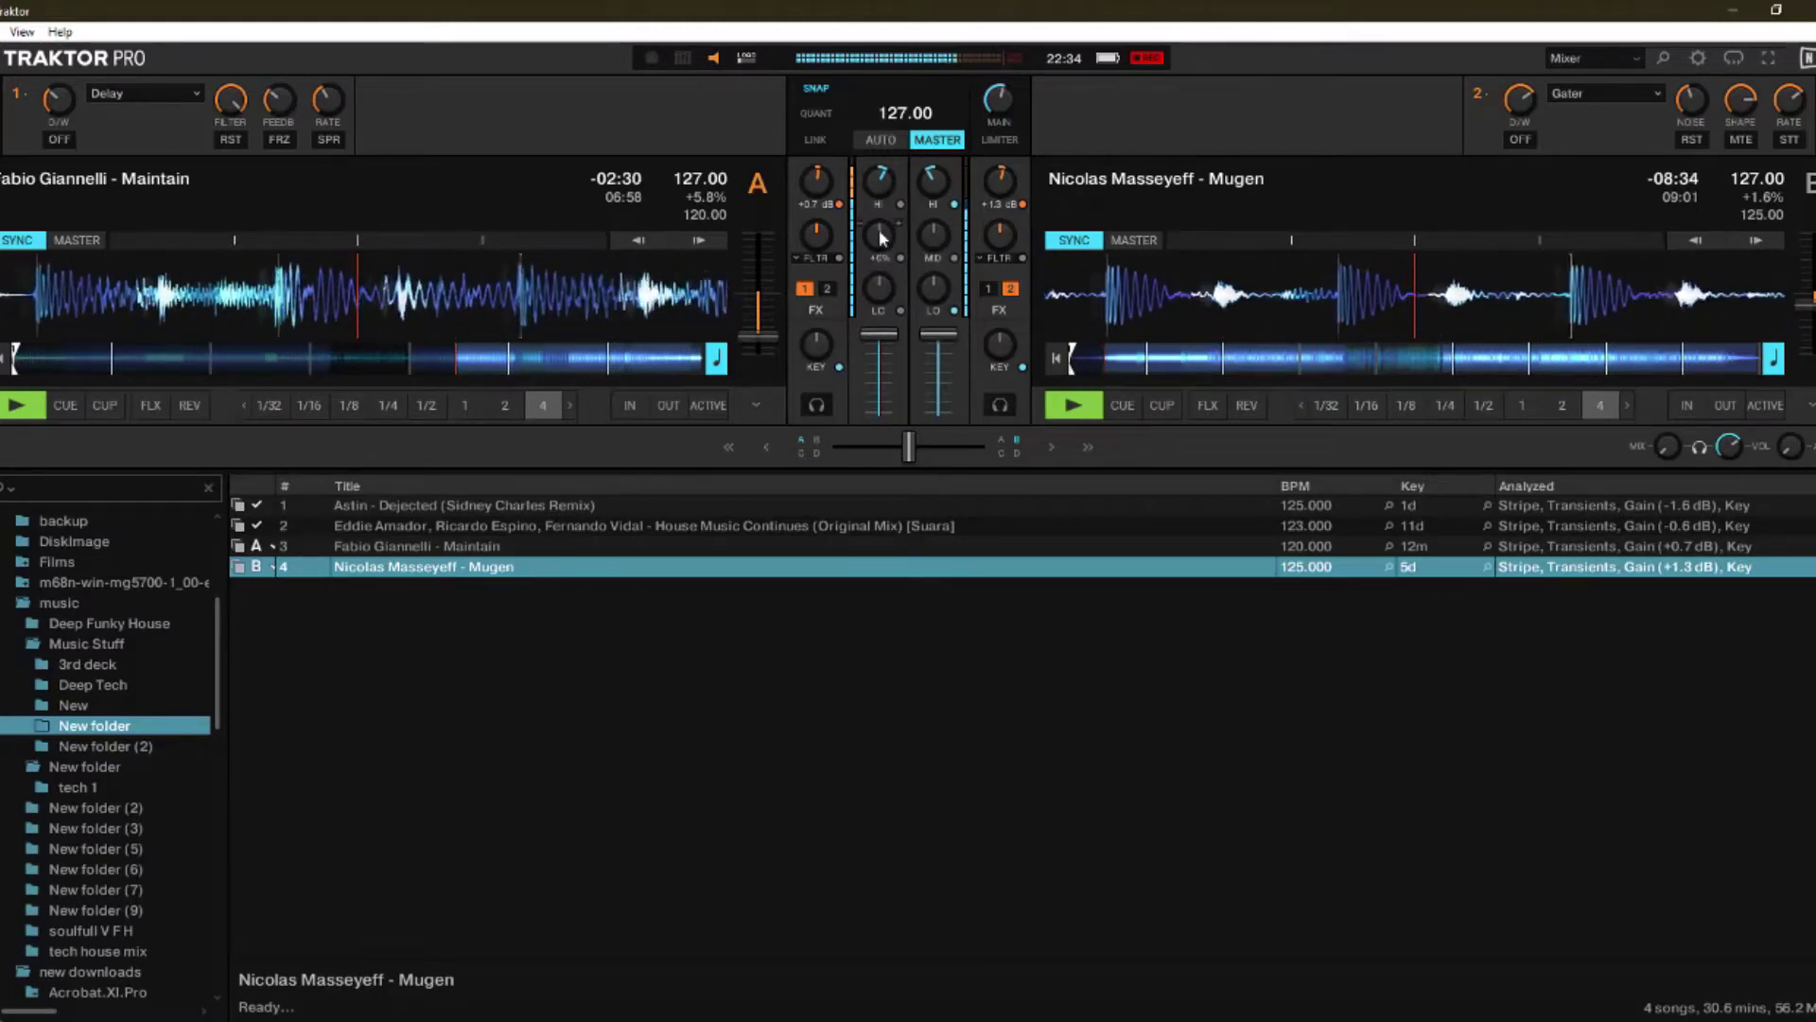
mouse_move(878, 236)
left_mouse_down()
mouse_move(878, 294)
mouse_move(881, 240)
left_mouse_up()
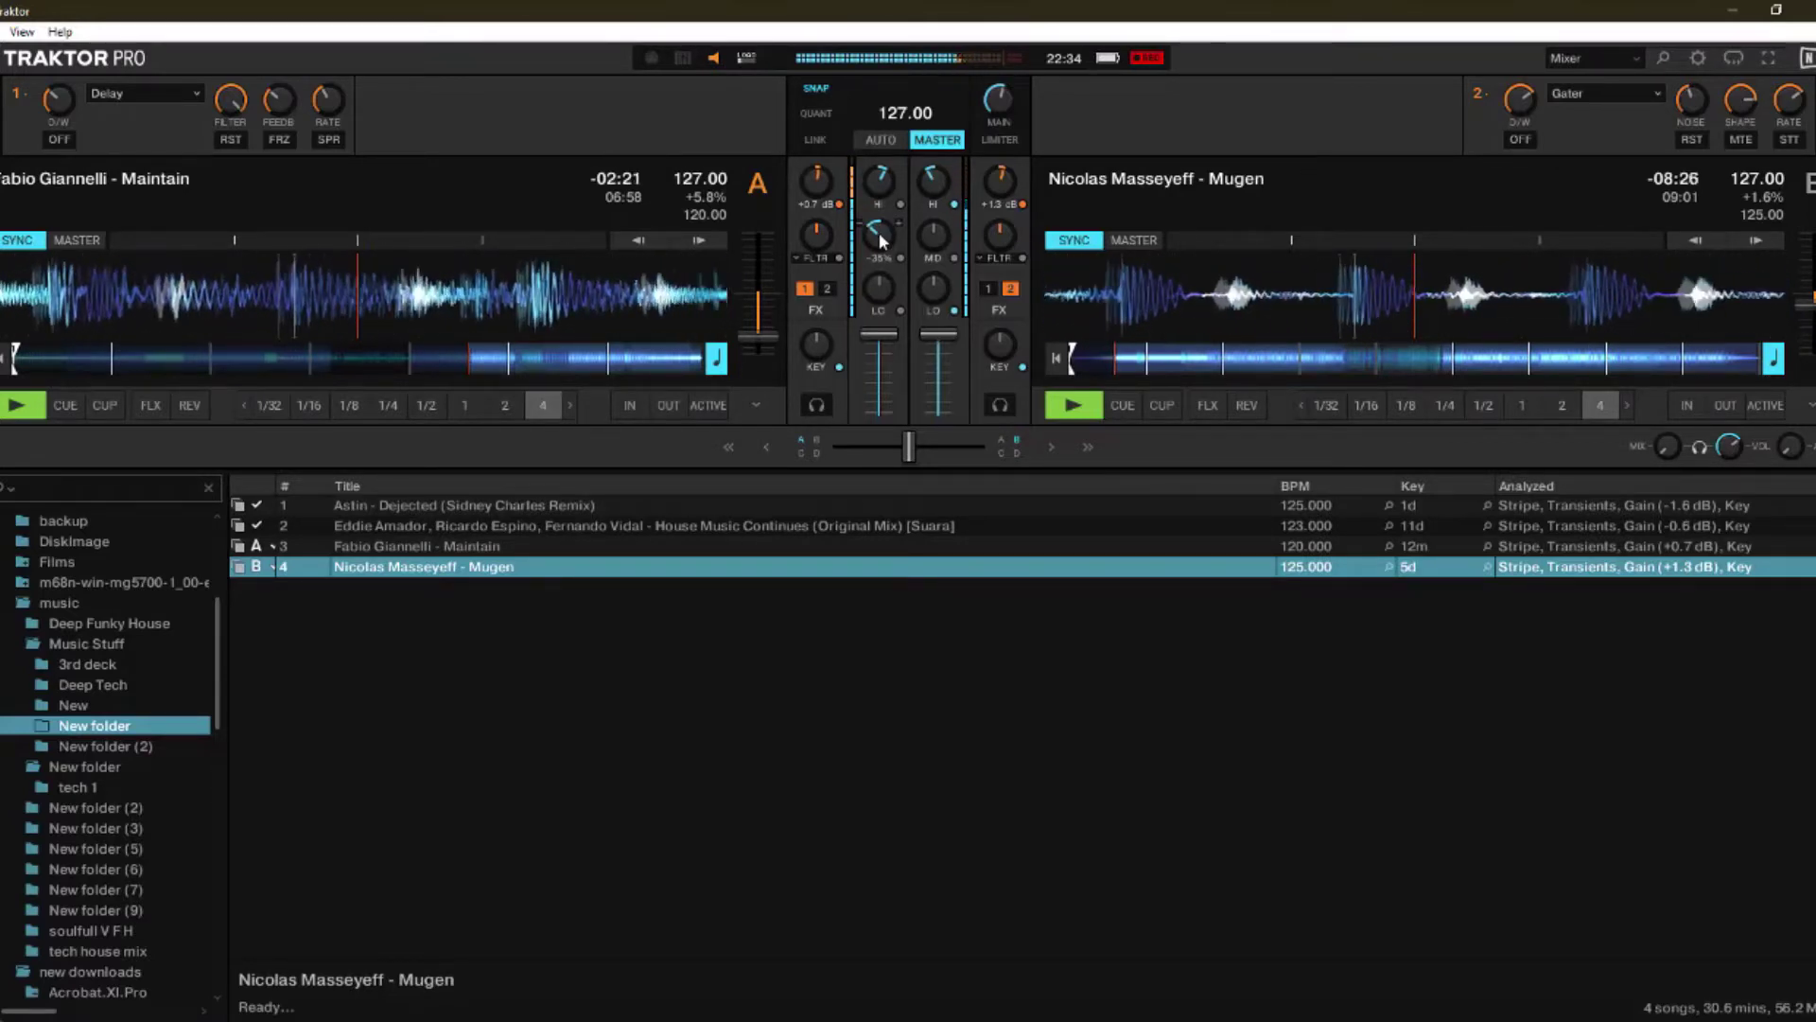
left_click_drag(878, 231, 878, 250)
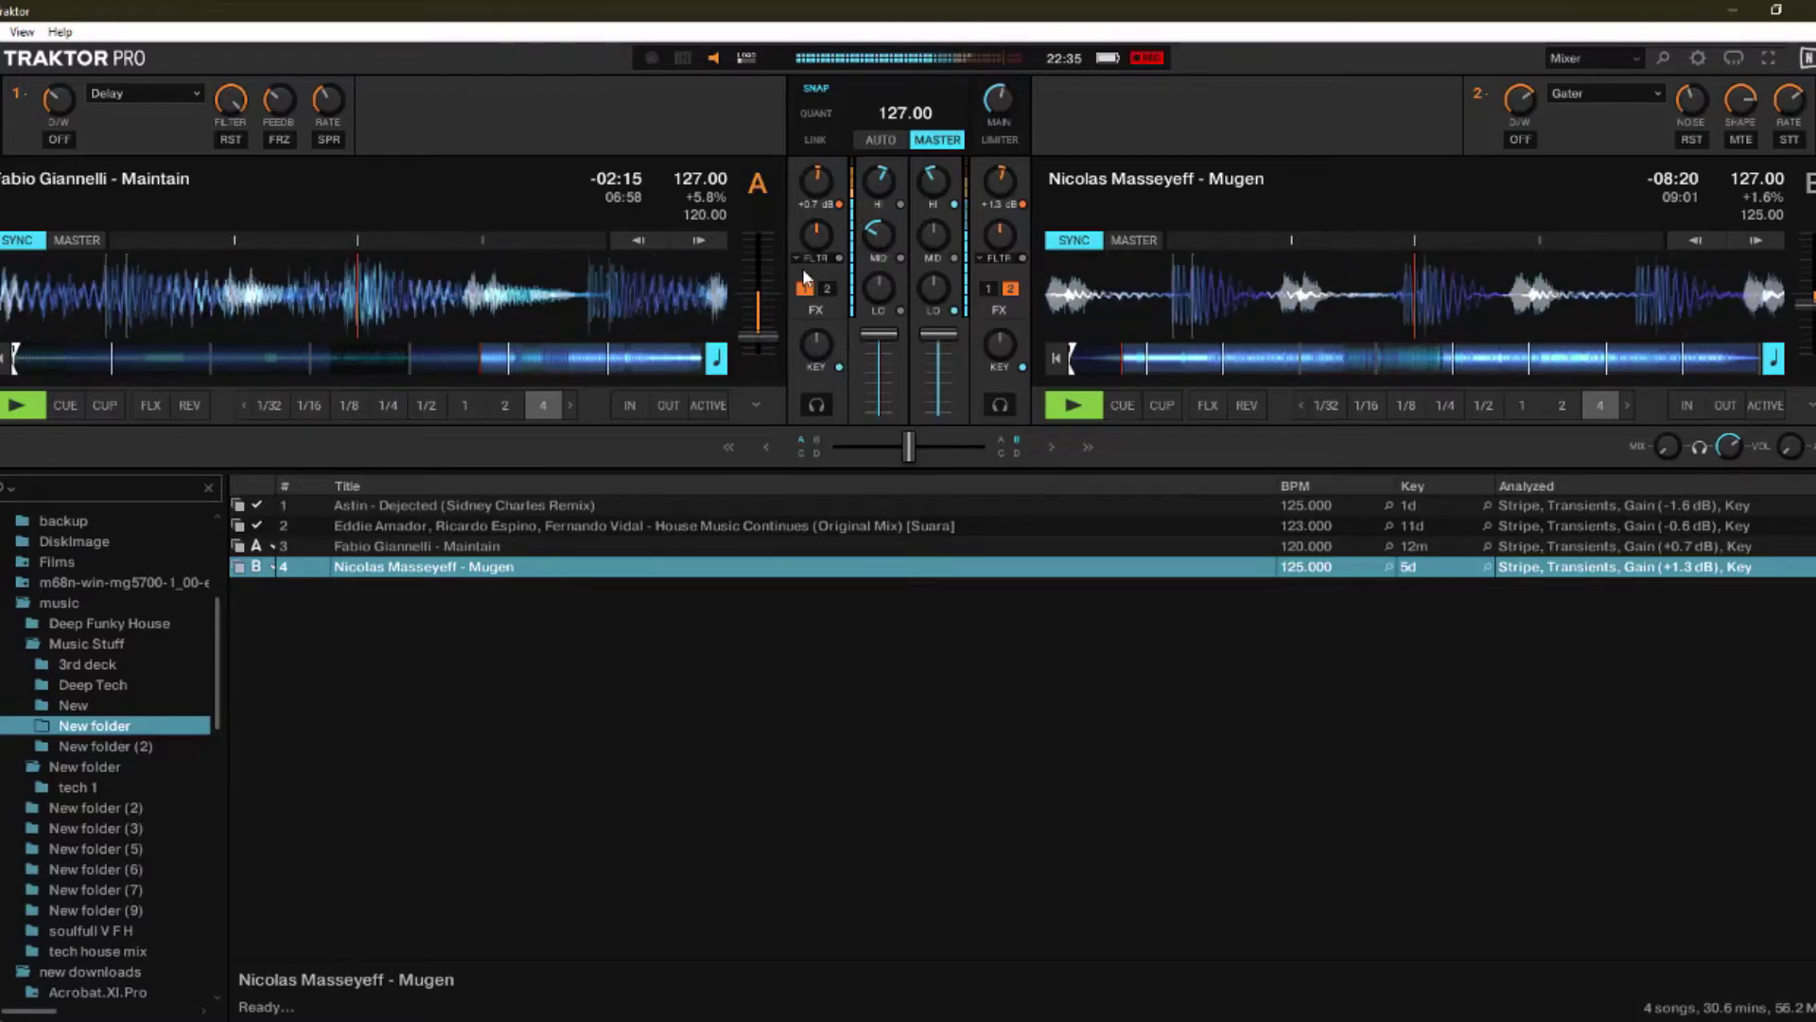
Step: Release deck B's high-EQ kill and bring its high EQ up slightly above neutral
left_click_drag(934, 183, 933, 189)
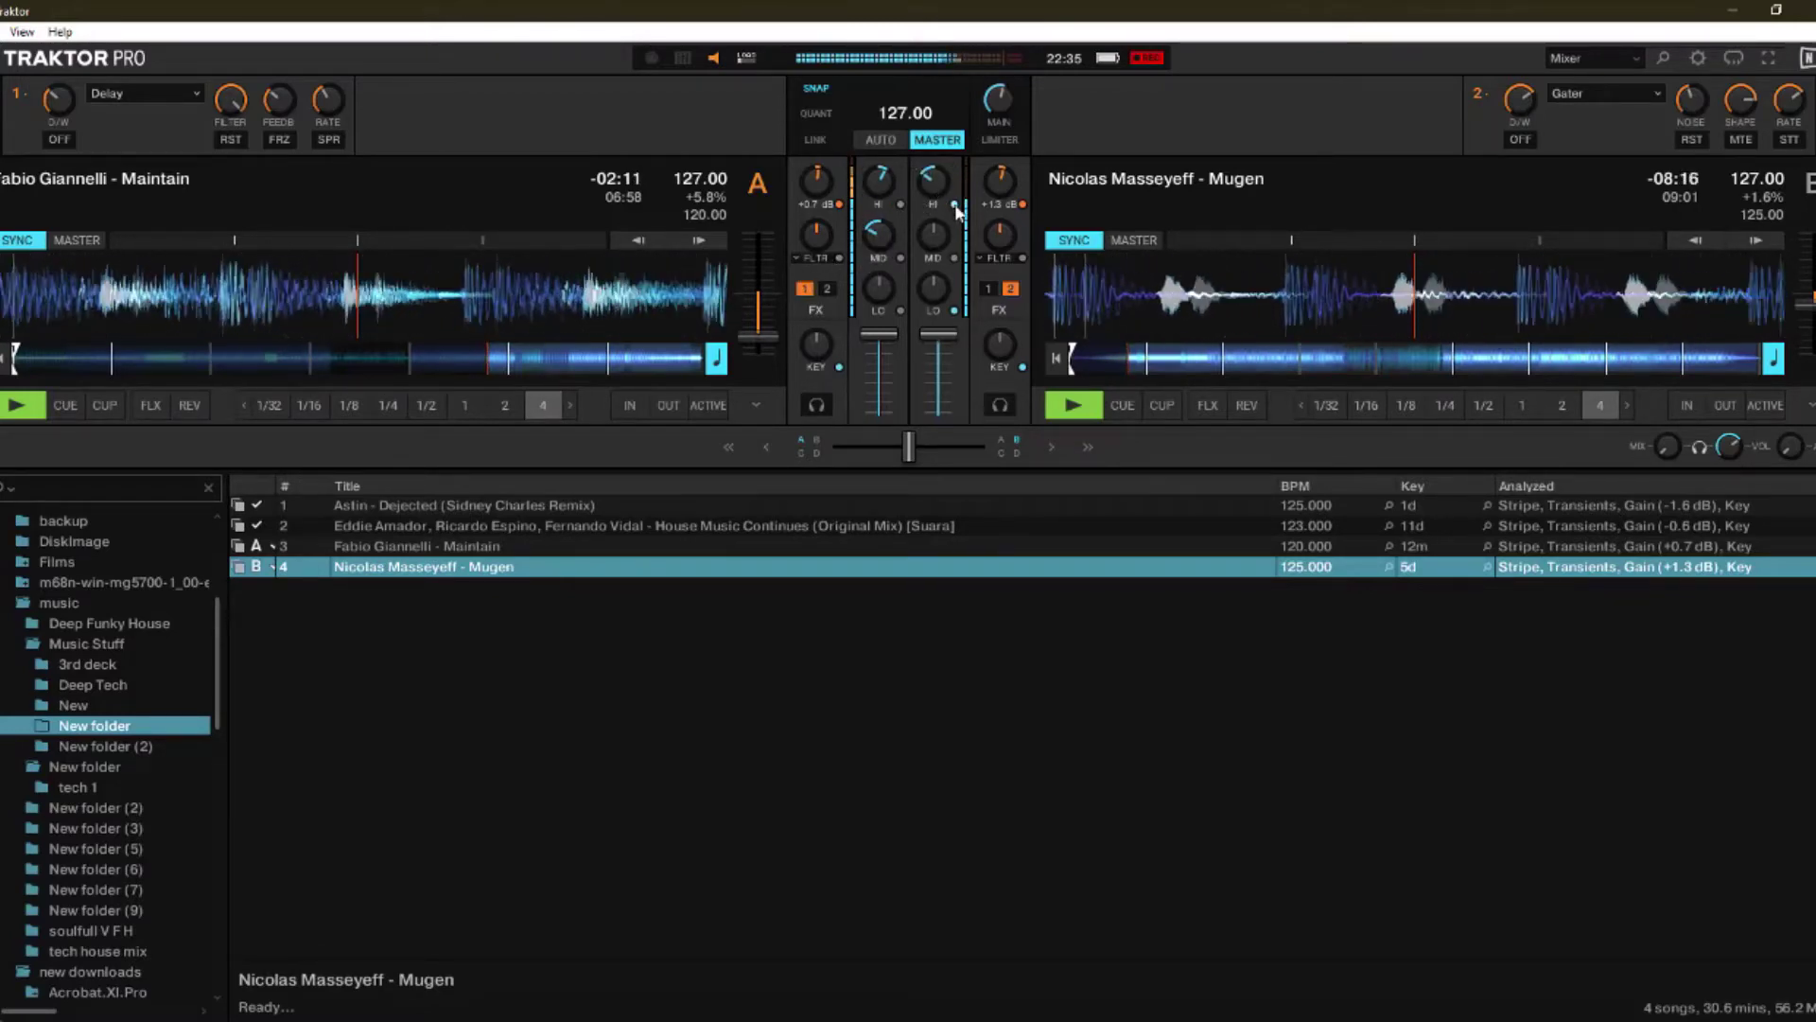
mouse_move(932, 181)
left_mouse_down()
mouse_move(933, 203)
mouse_move(933, 166)
mouse_move(878, 172)
mouse_move(879, 194)
mouse_move(933, 183)
left_mouse_up()
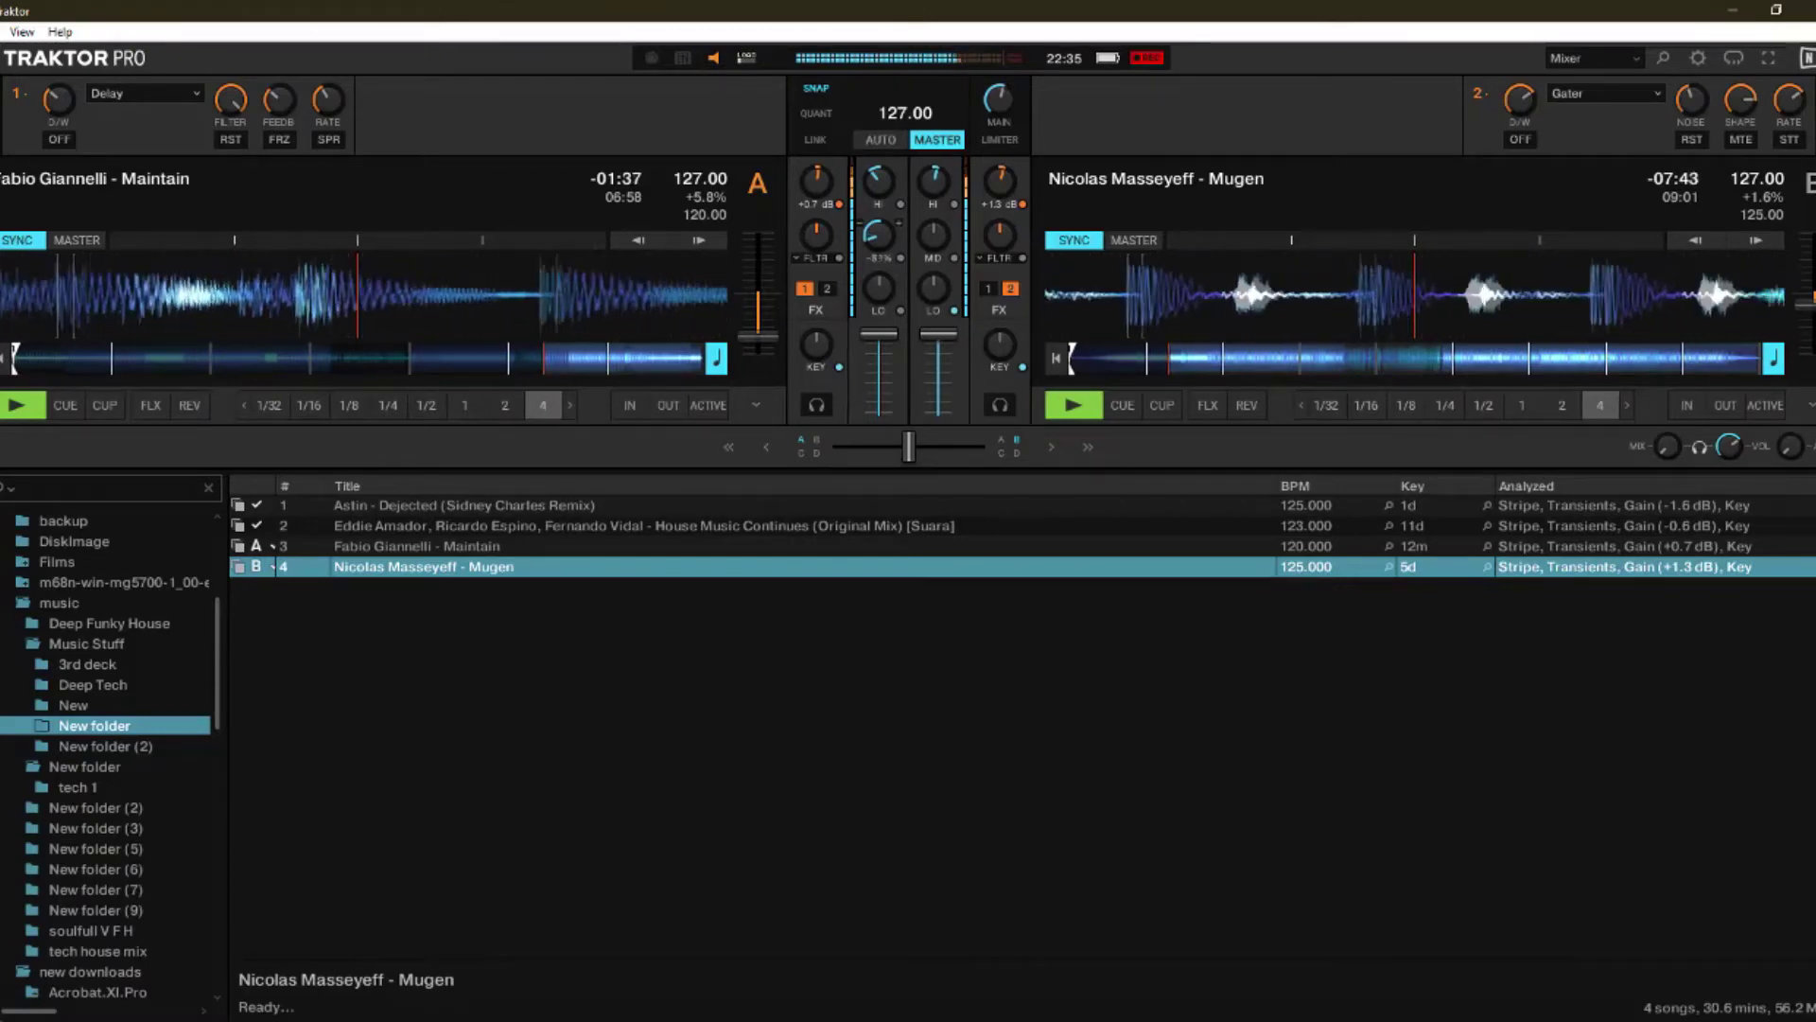
Step: Cut deck A's high and mid EQ further and swap the low-EQ kill from deck B to deck A
left_click_drag(887, 232, 887, 237)
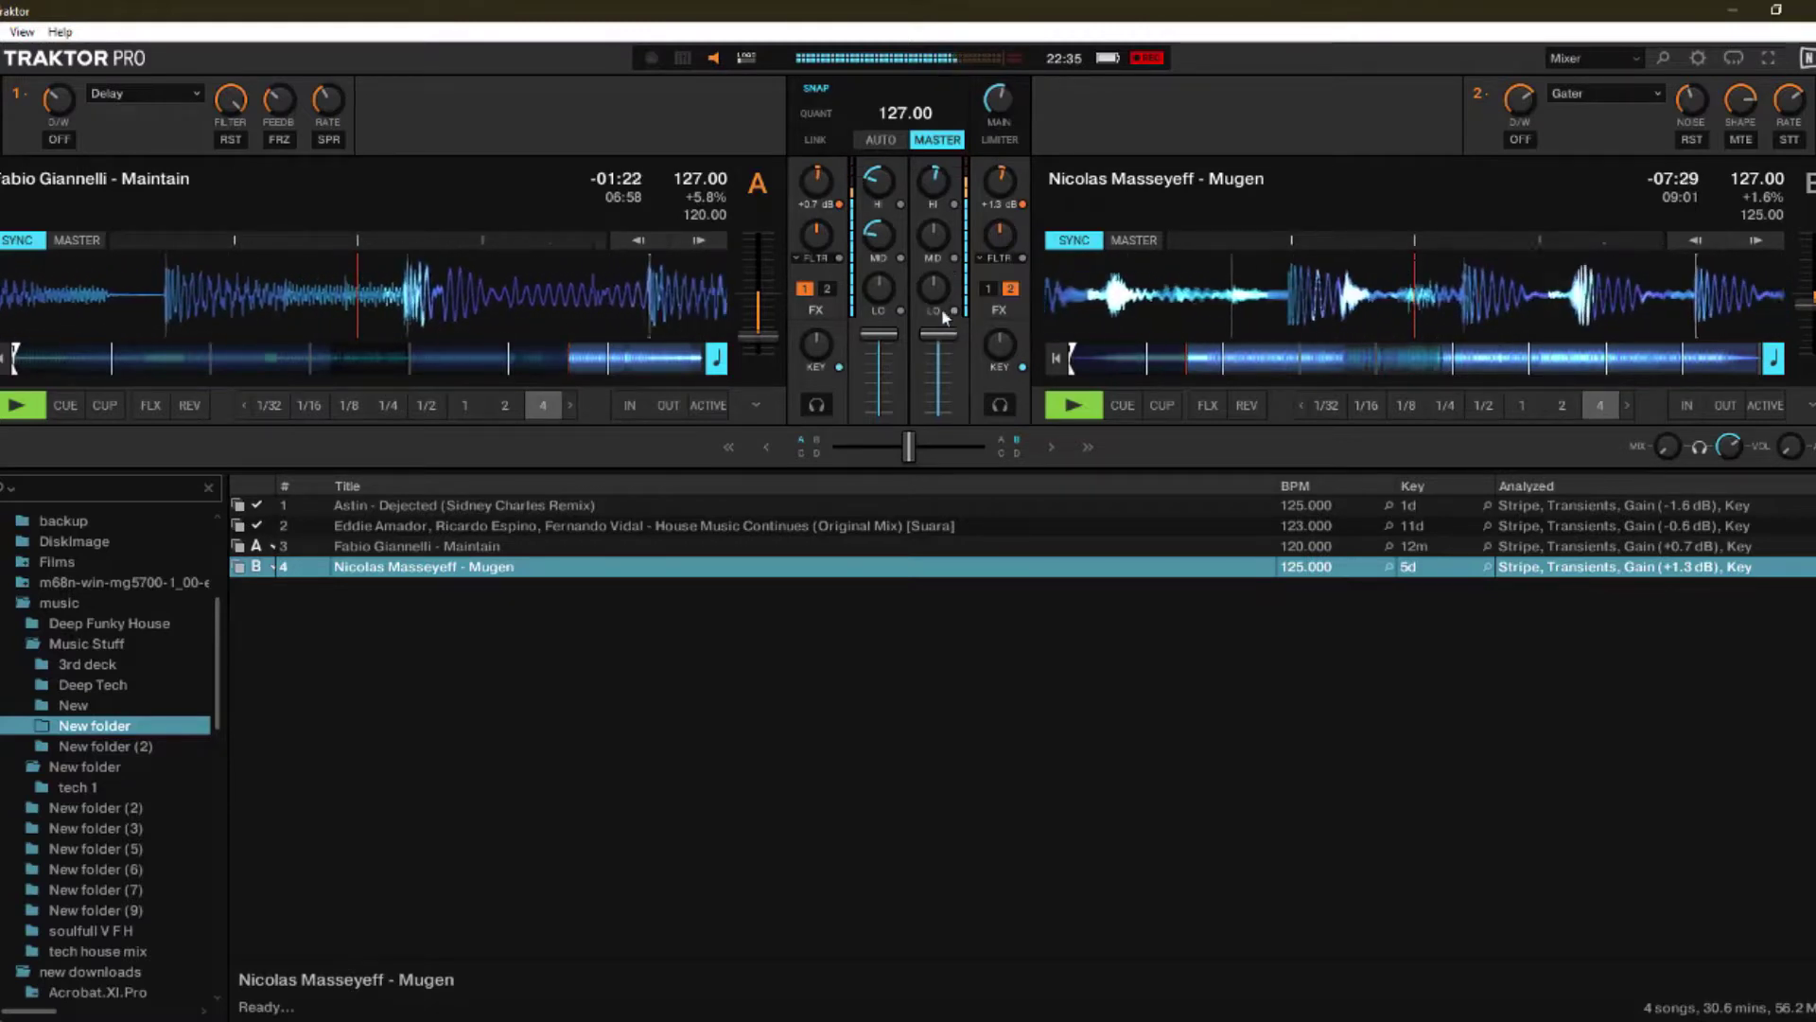
left_click(899, 310)
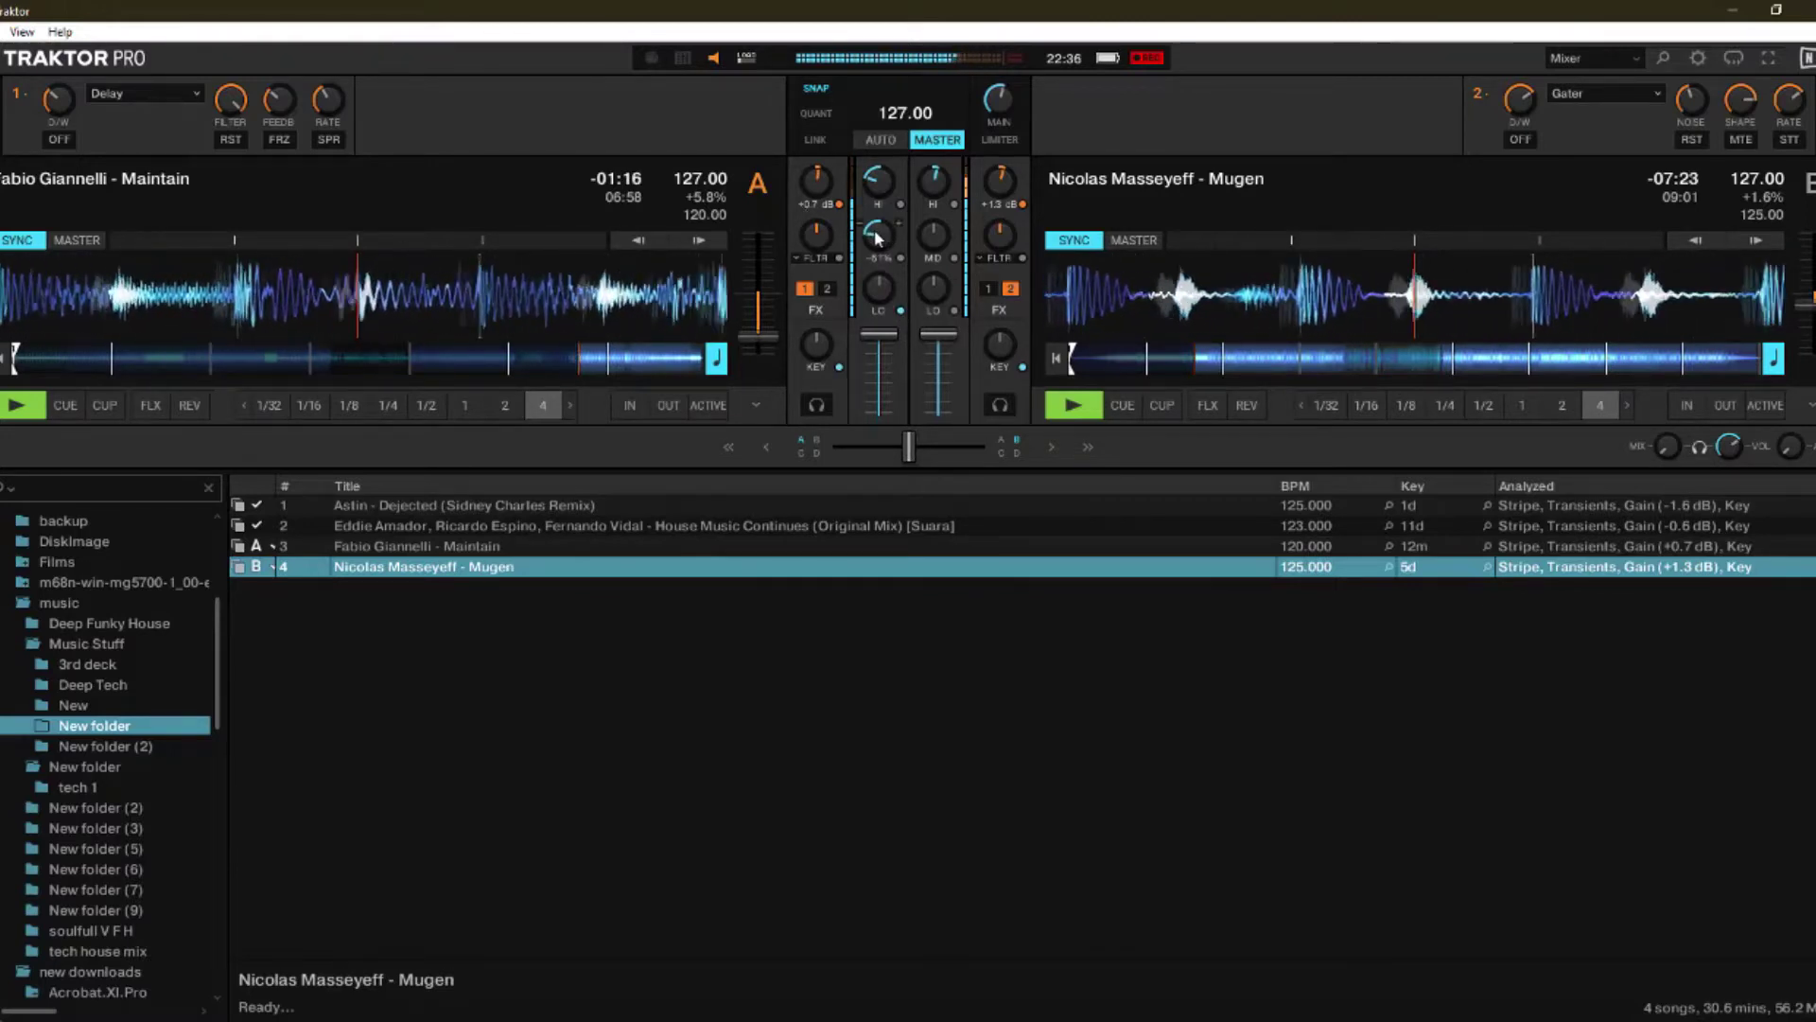
Step: Turn deck A's mid EQ fully down and cut its high EQ further
left_click_drag(878, 235, 878, 246)
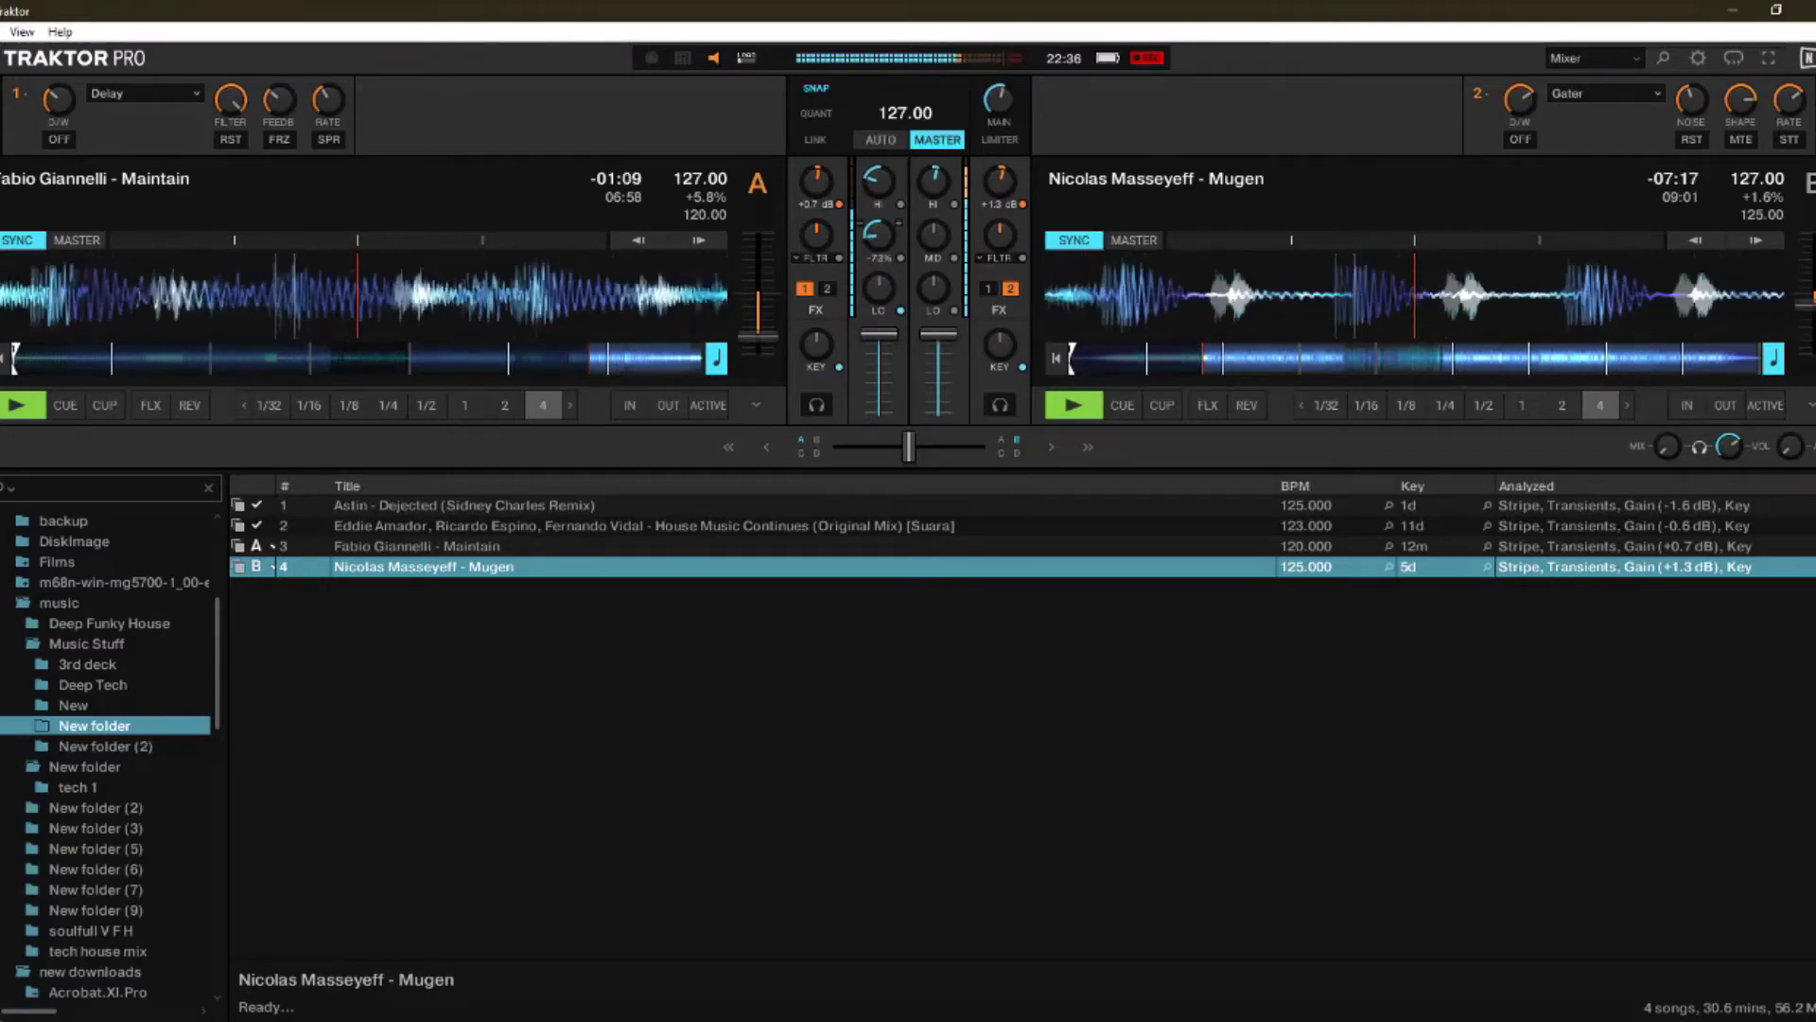
left_click_drag(878, 235, 878, 254)
scroll(877, 176, "down", 5)
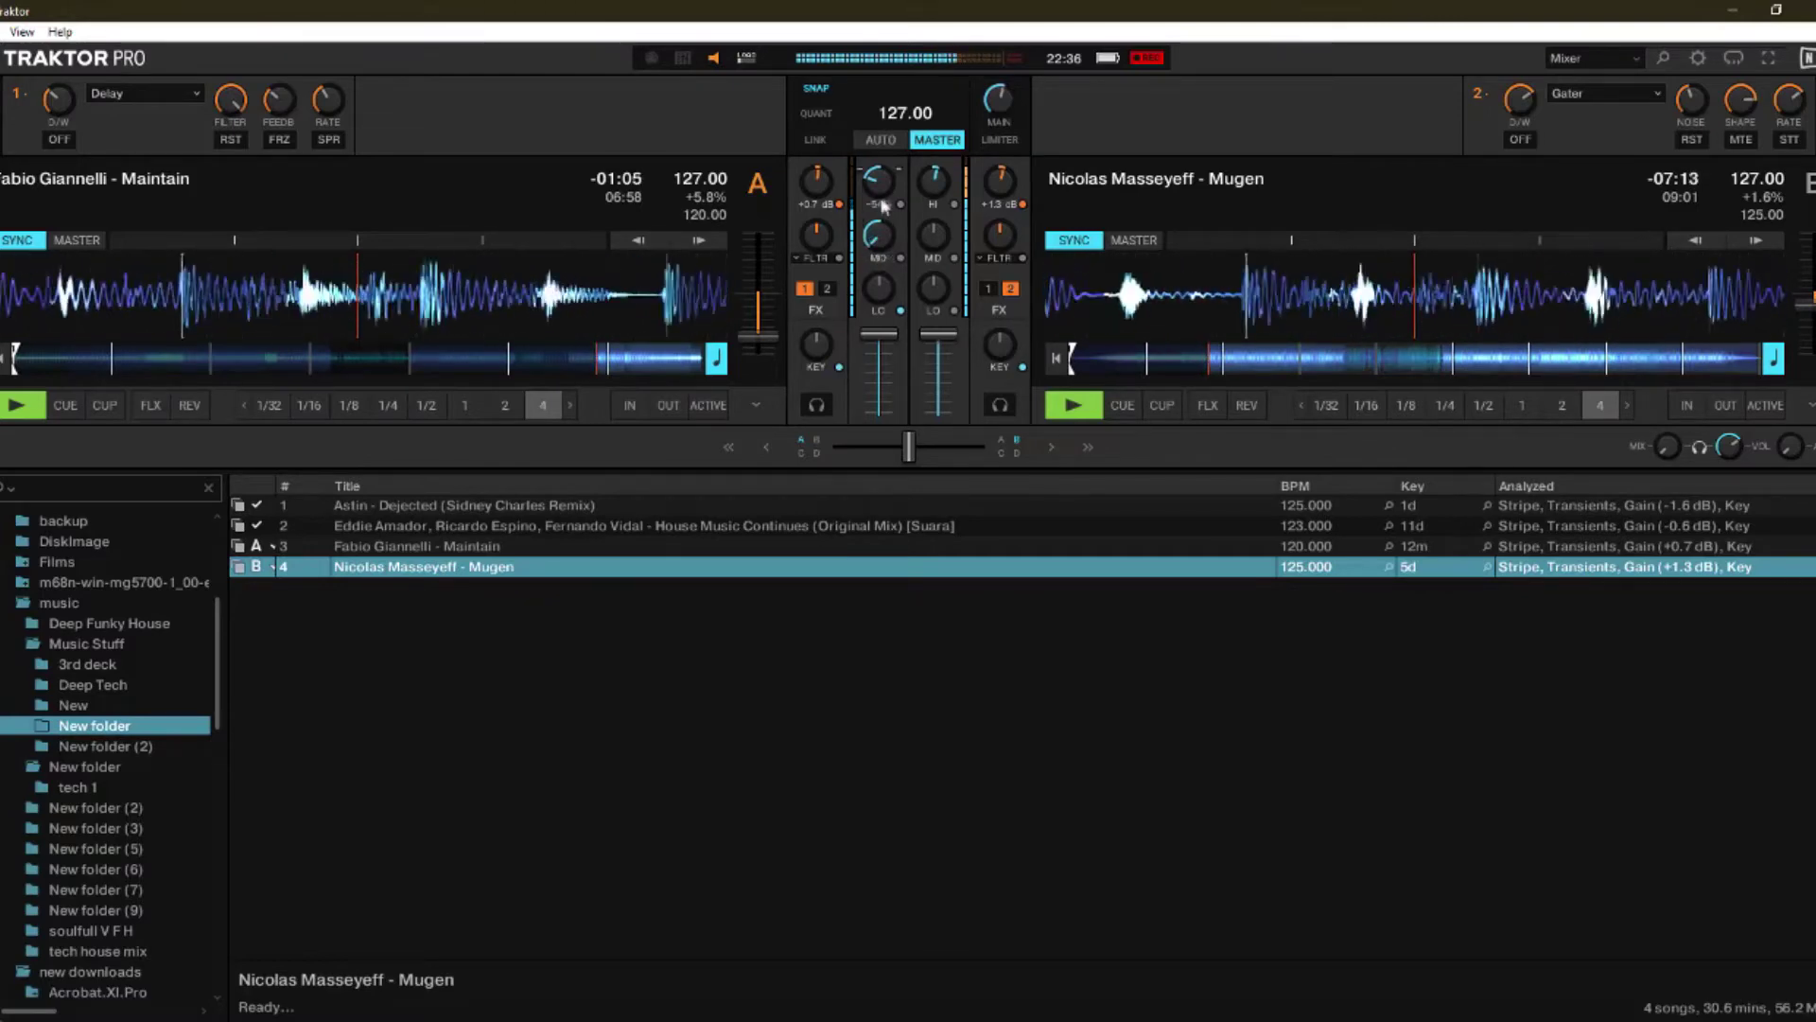
left_click_drag(878, 178, 878, 181)
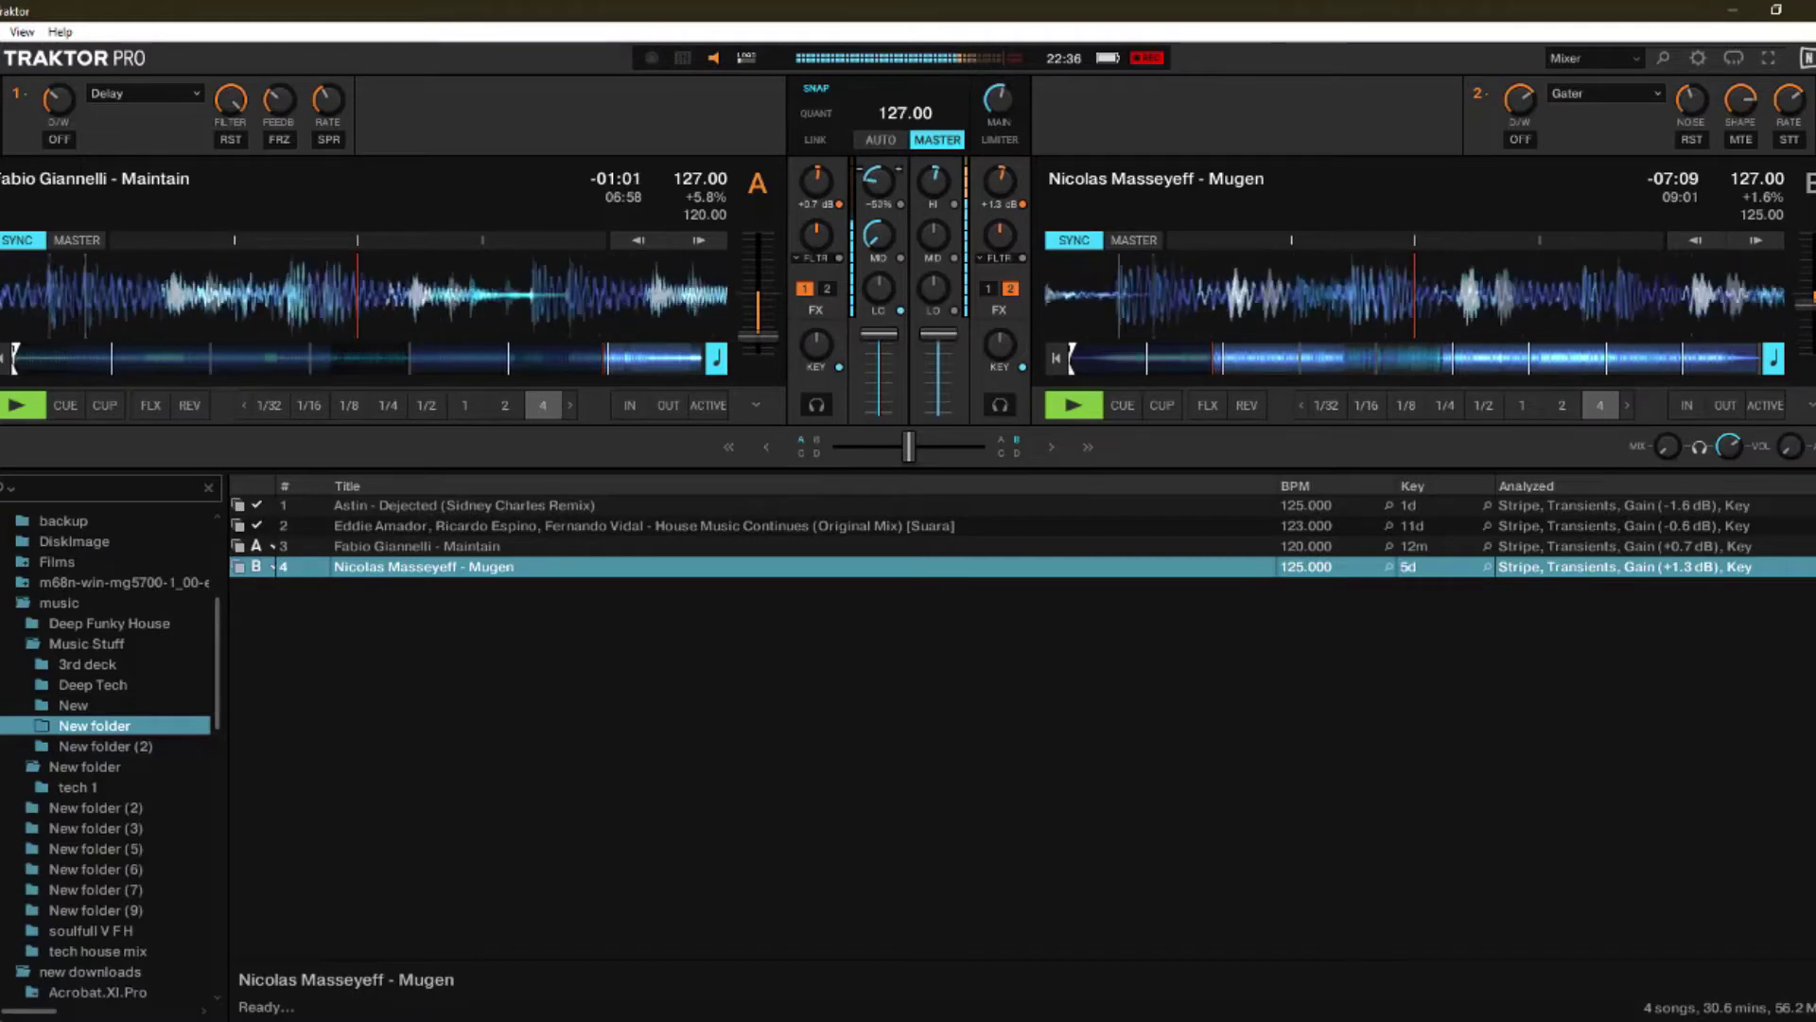
left_click_drag(877, 181, 877, 205)
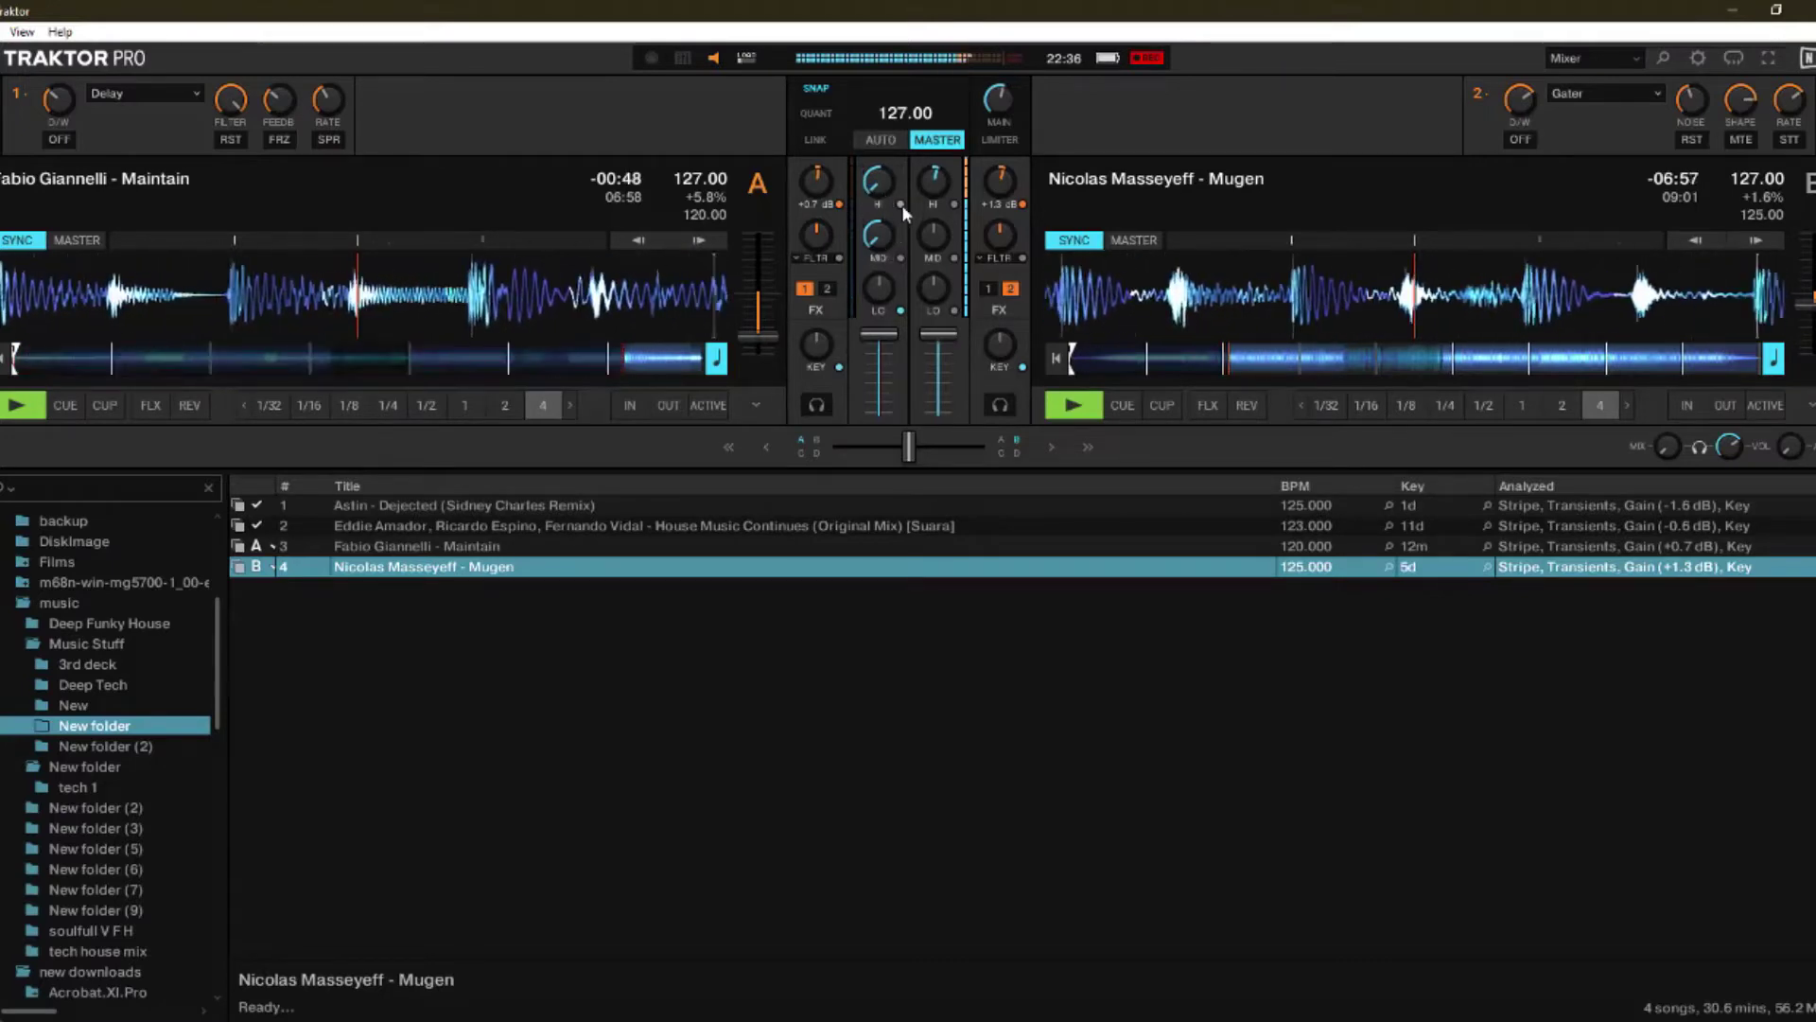
Step: Reset deck A's high and mid EQ and load Adam Beyer & Ida Engberg - Unanswered Question (Julian Jeweil Remix) onto it from the 3rd deck folder
double_click(882, 185)
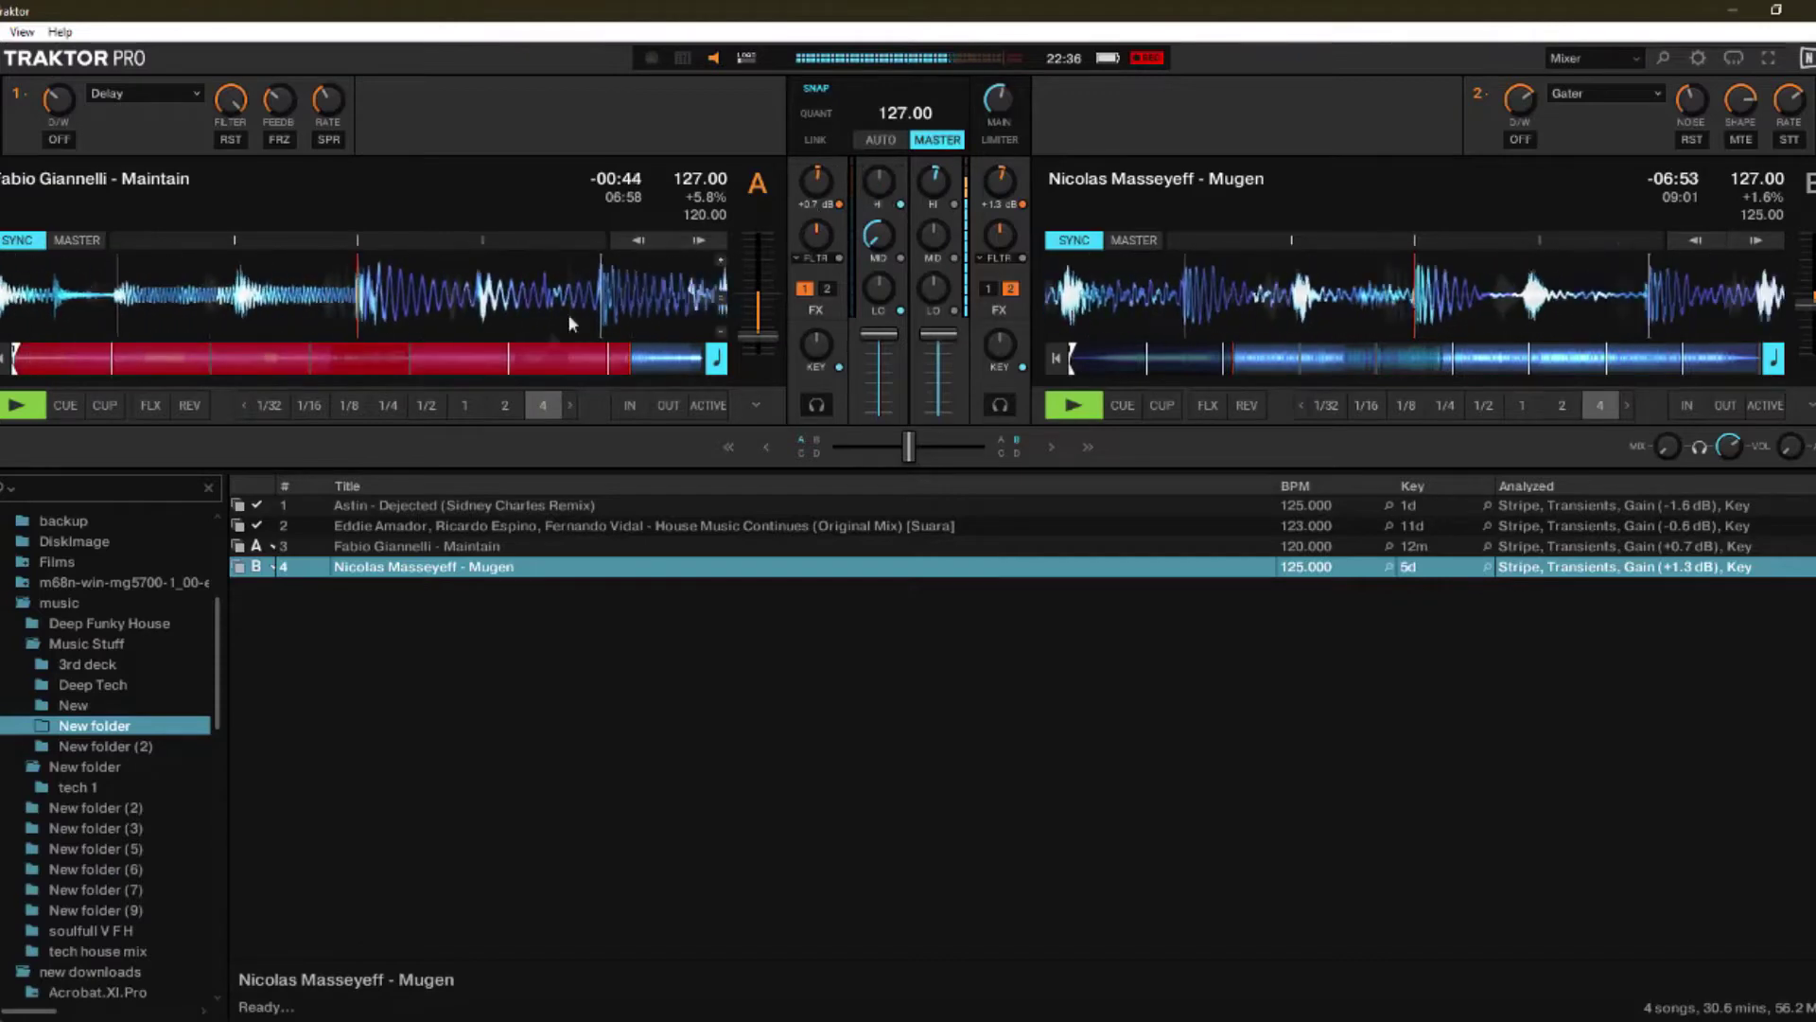
left_click(112, 662)
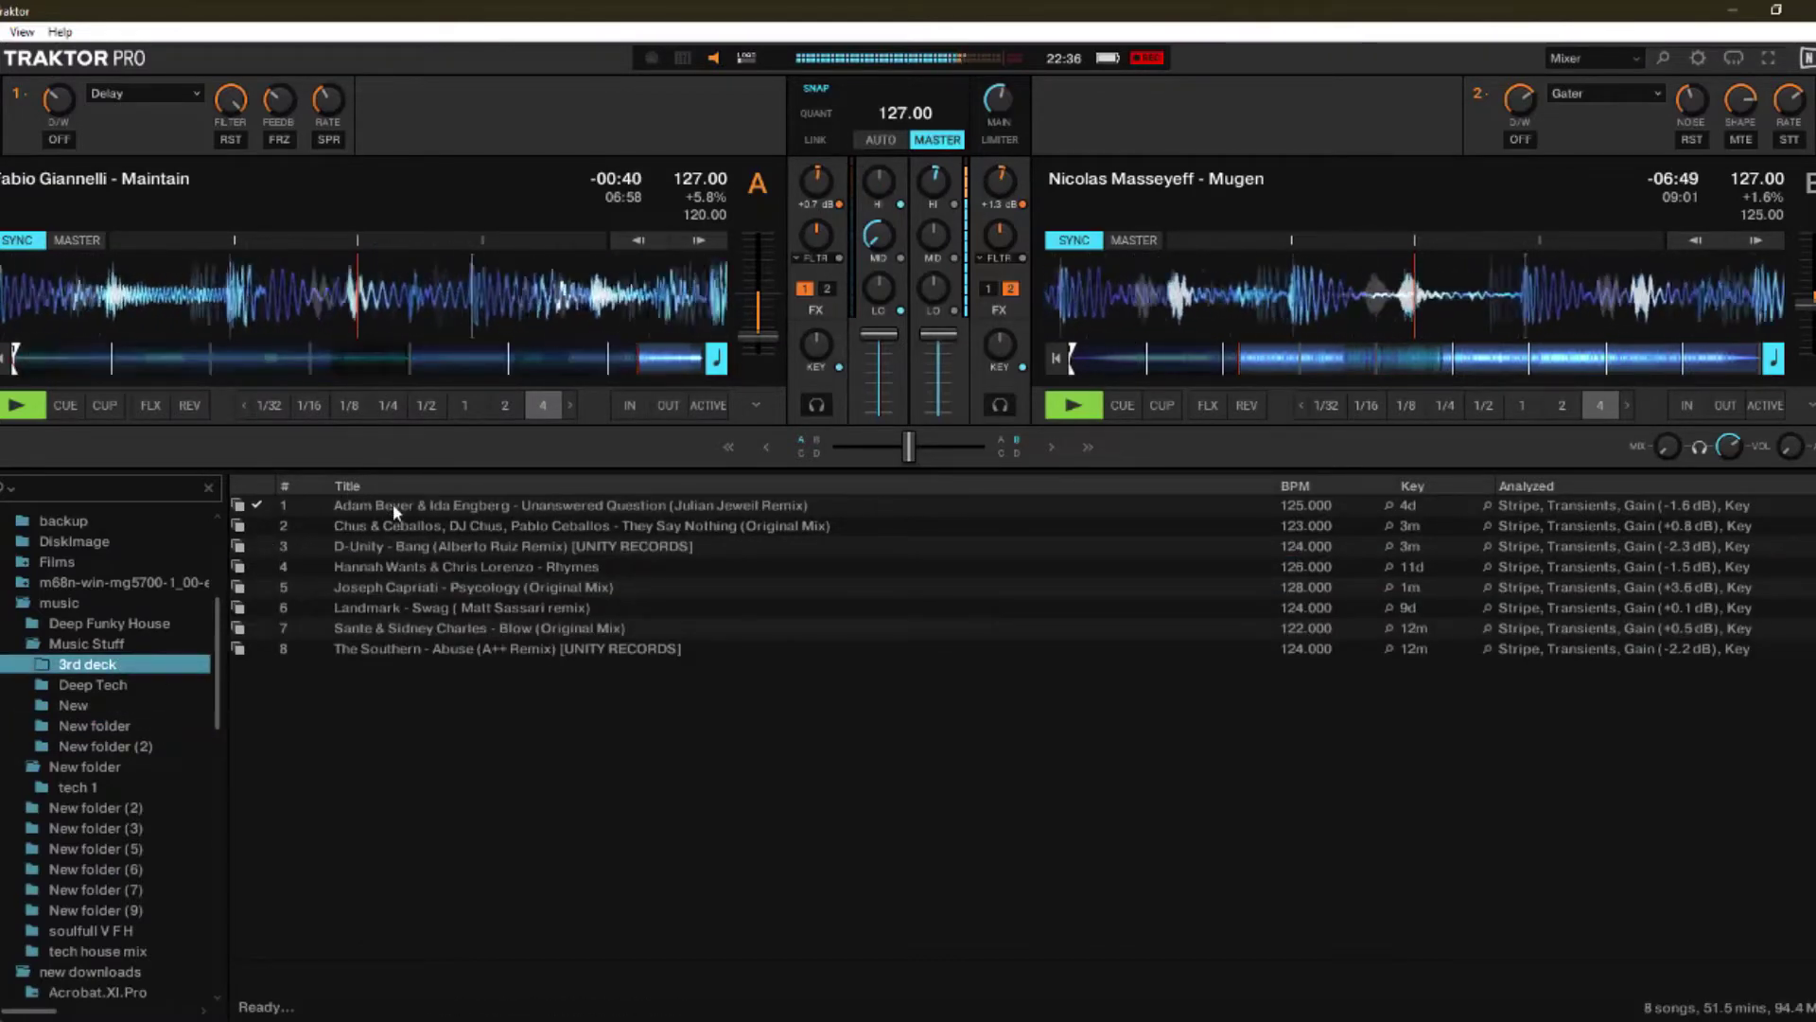
left_click_drag(394, 504, 445, 294)
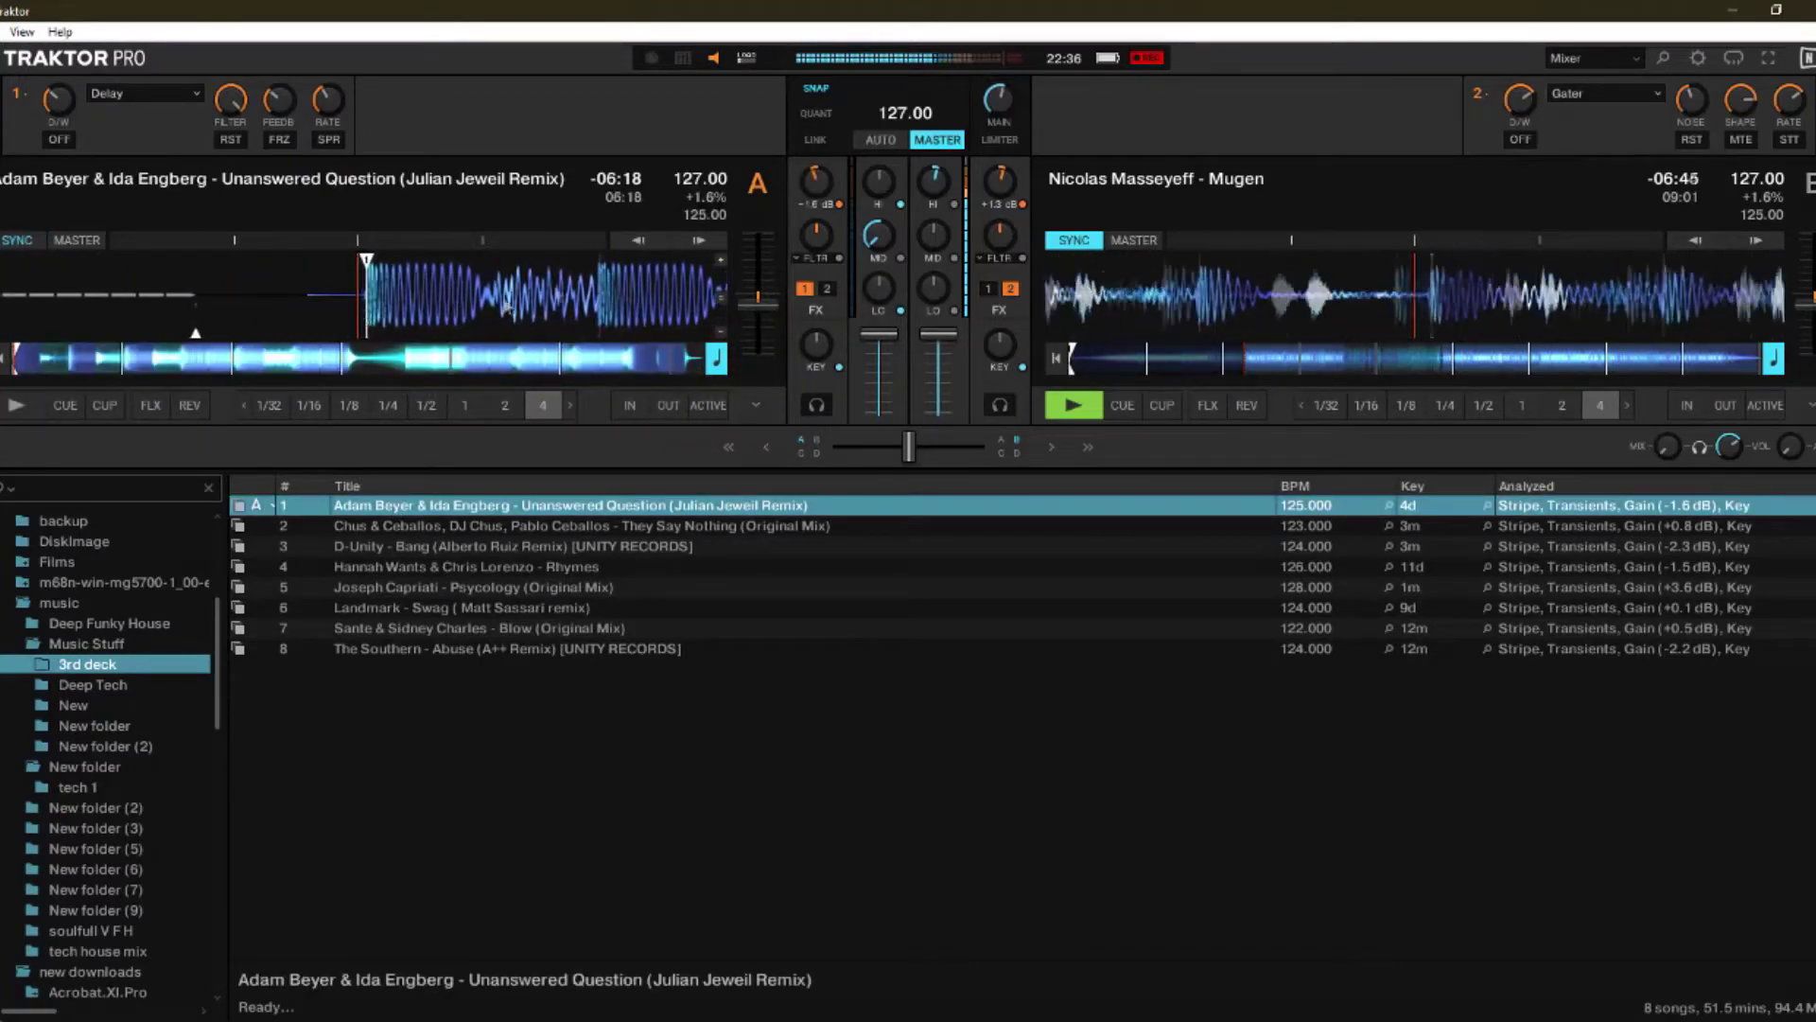
double_click(883, 240)
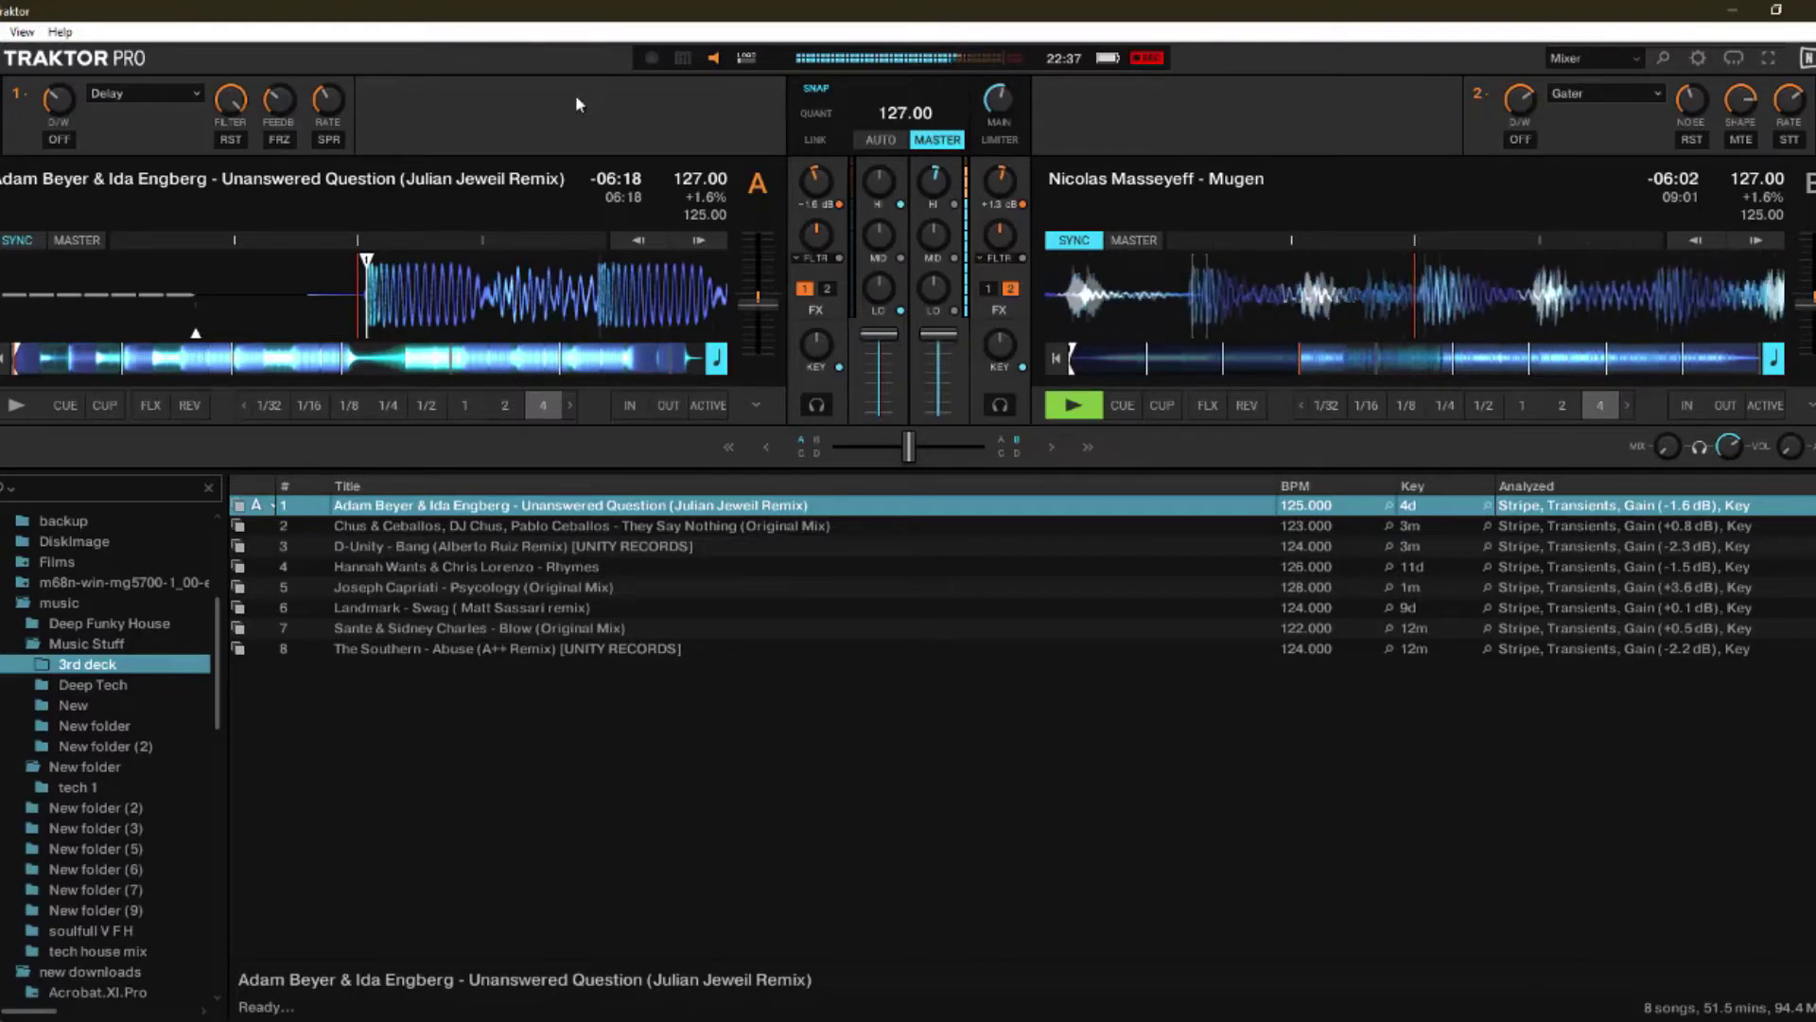
Step: Load FlightTest in FX unit 2 and replace it with Tape Delay
left_click(1571, 95)
left_click(1572, 467)
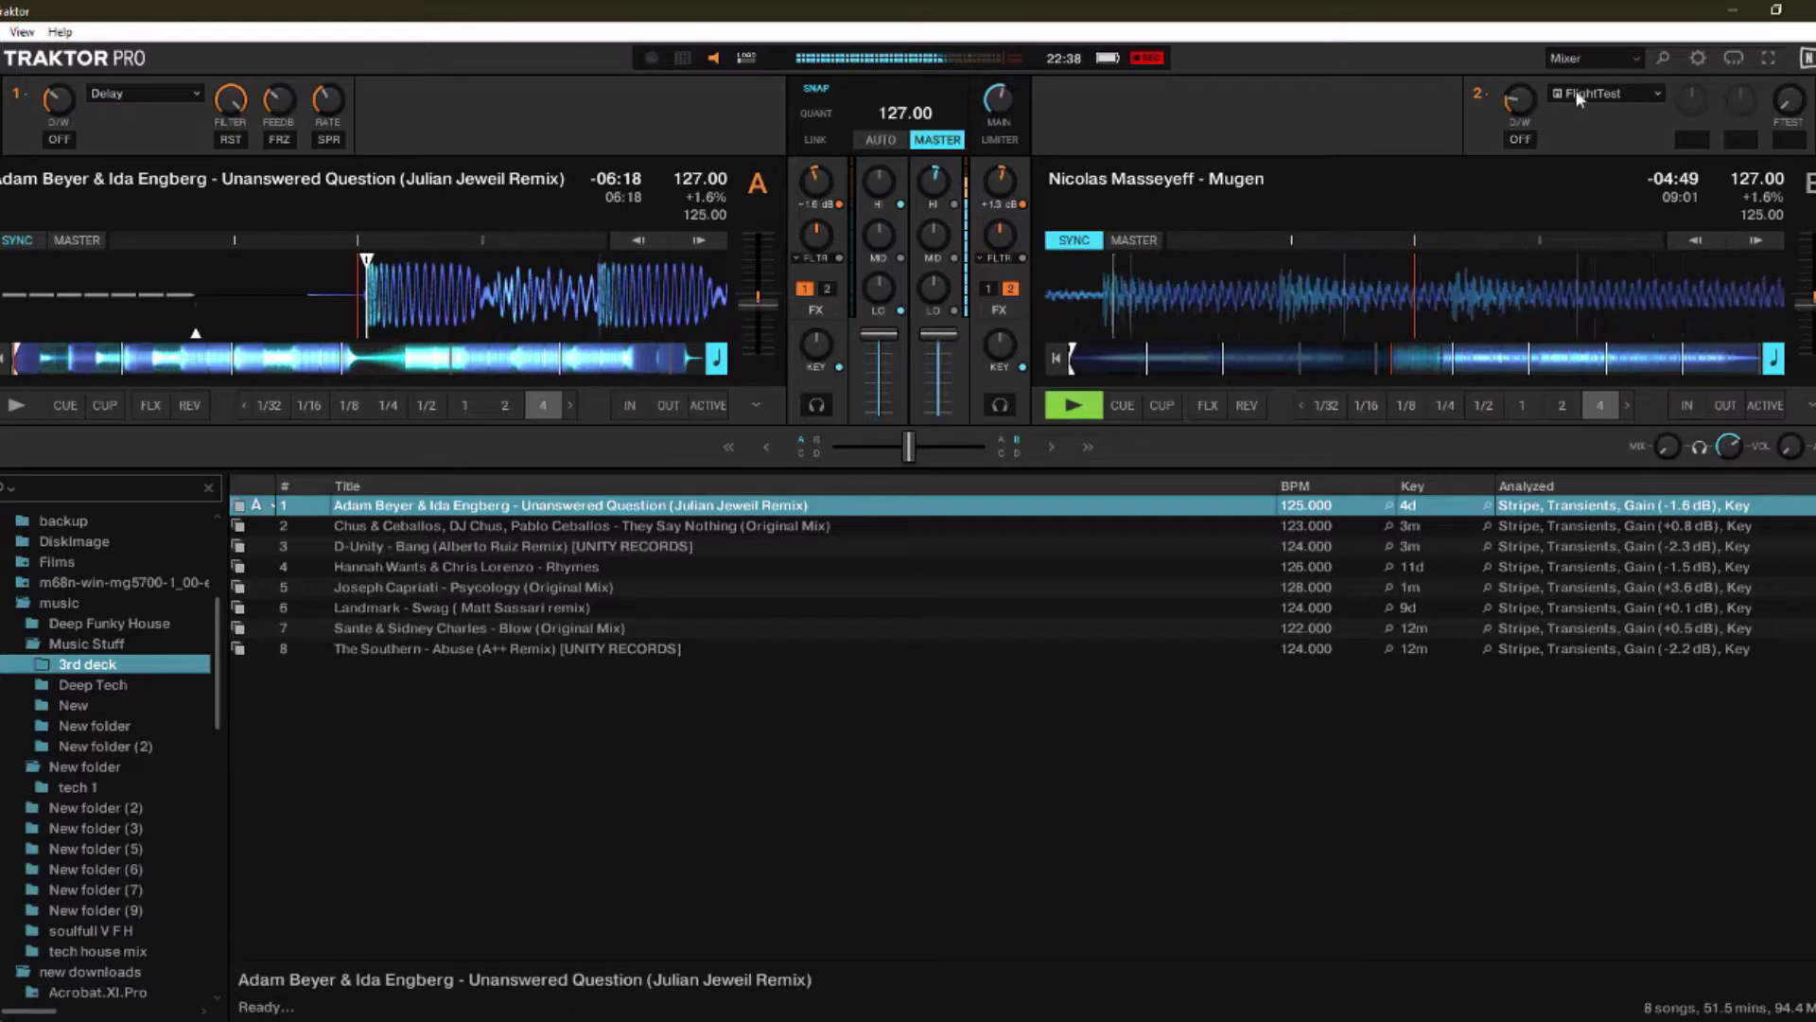
left_click(1603, 93)
left_click(1580, 484)
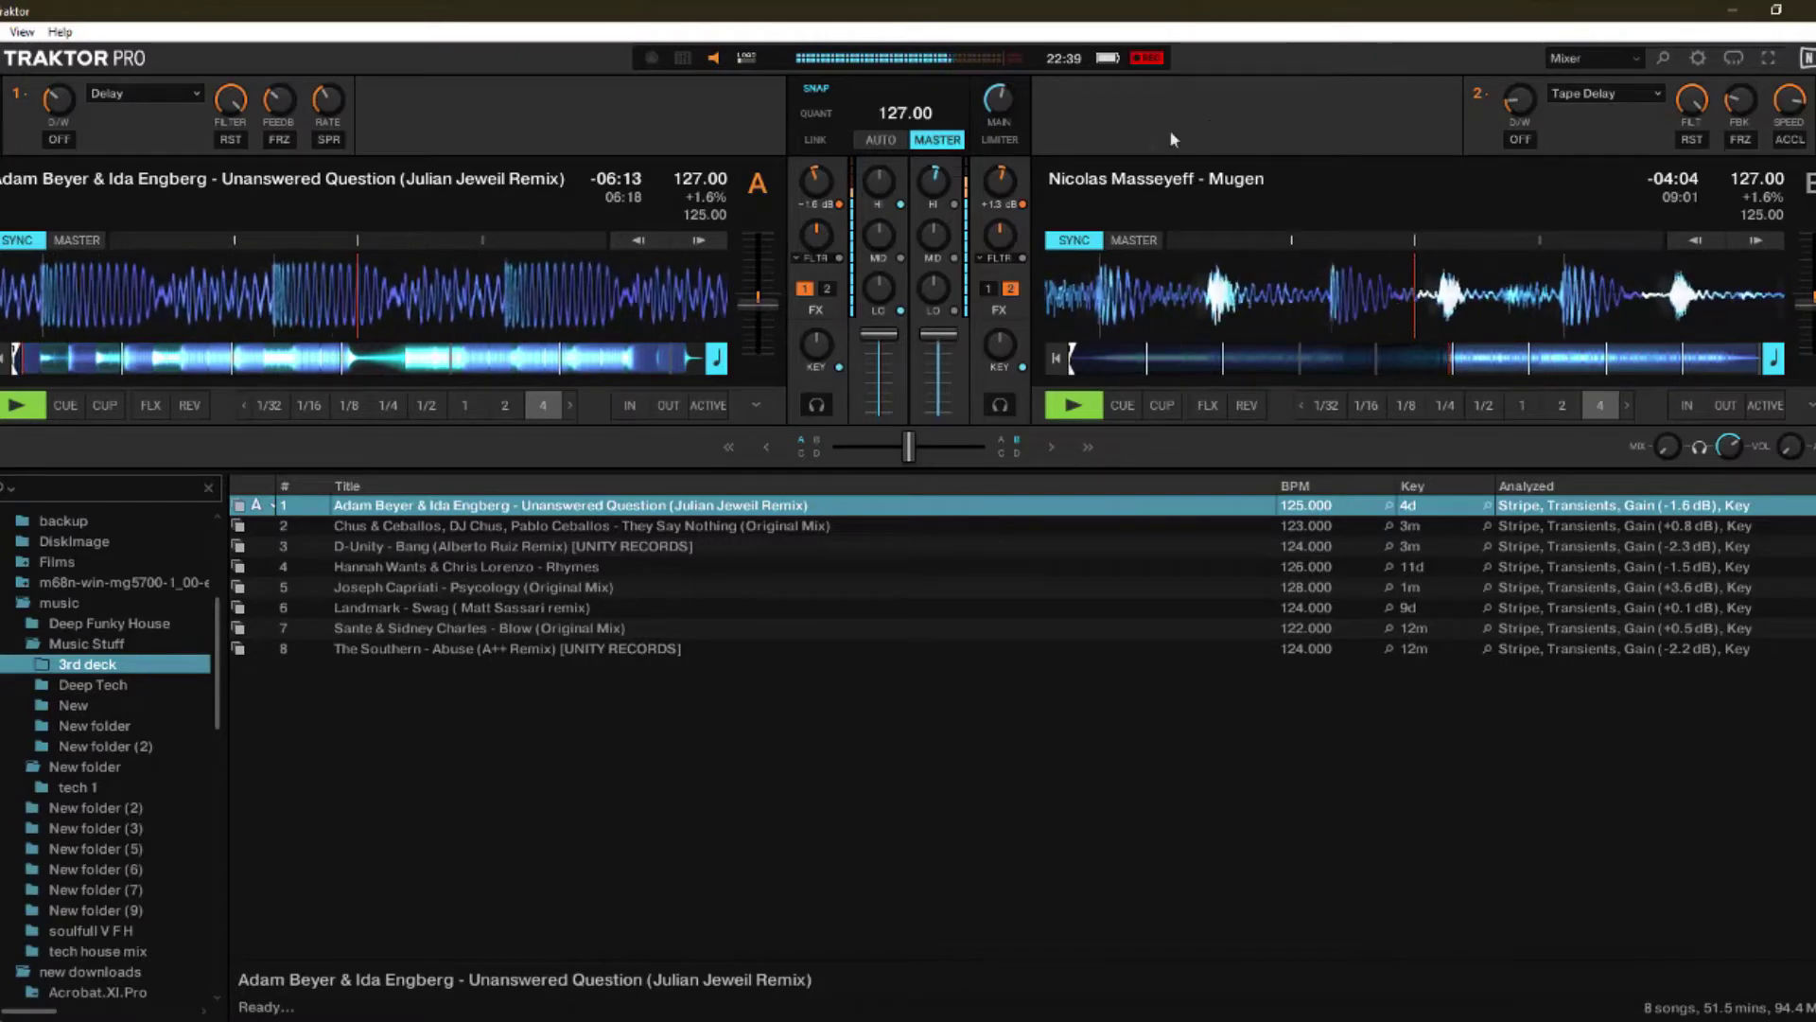
Step: Lower deck A's high EQ to about -16% and deck B's mid EQ to about -36%, and apply Delay briefly to deck A
mouse_move(885, 176)
left_mouse_down()
mouse_move(885, 198)
mouse_move(879, 183)
left_mouse_up()
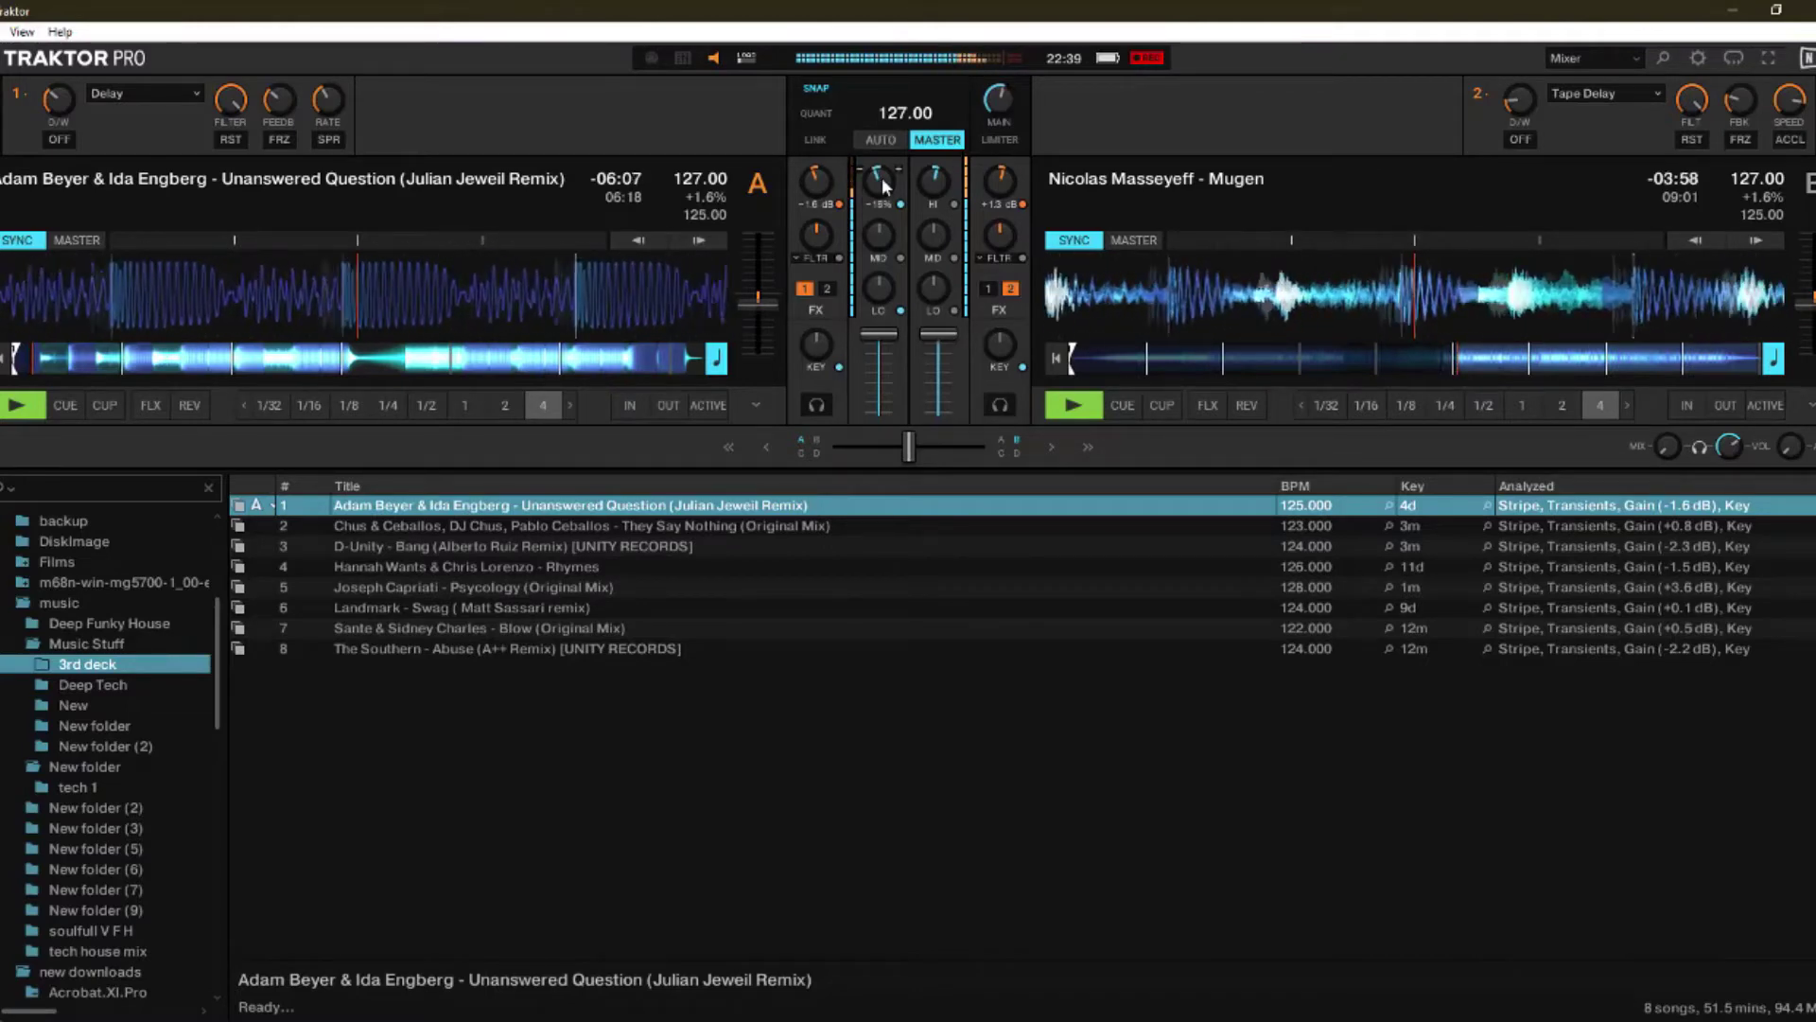
left_click_drag(928, 232, 928, 252)
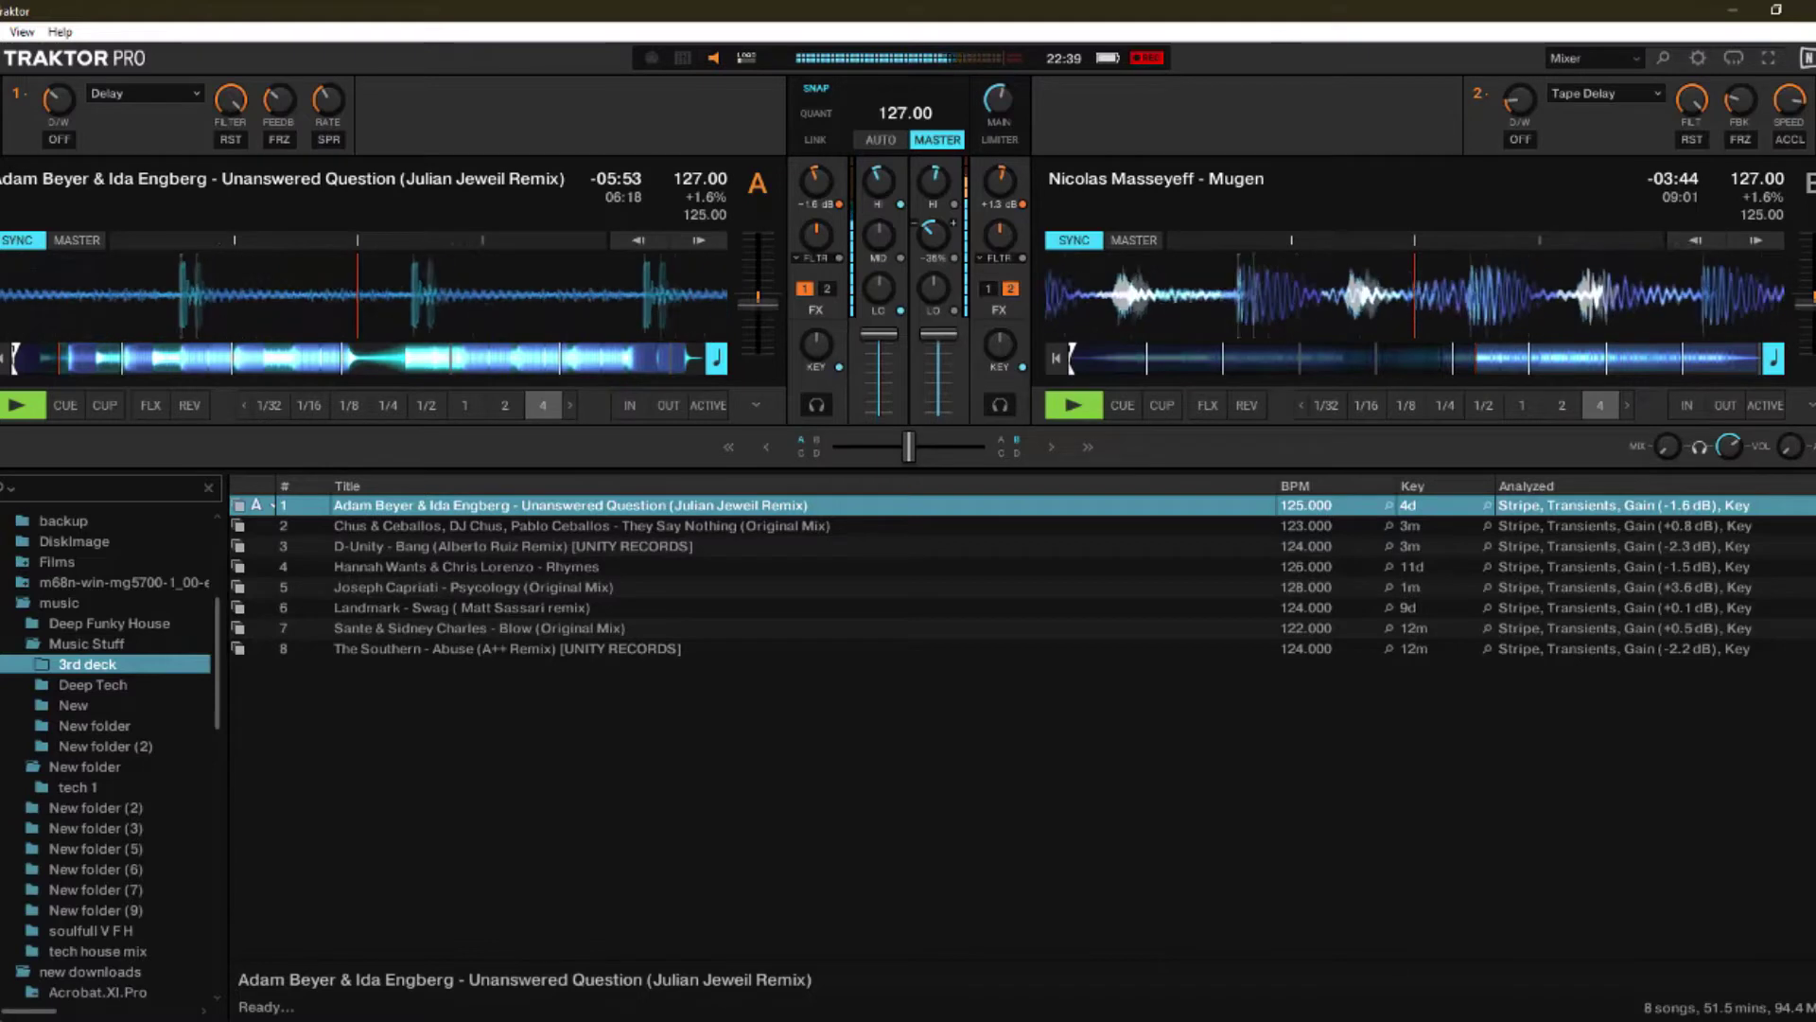
left_click(62, 140)
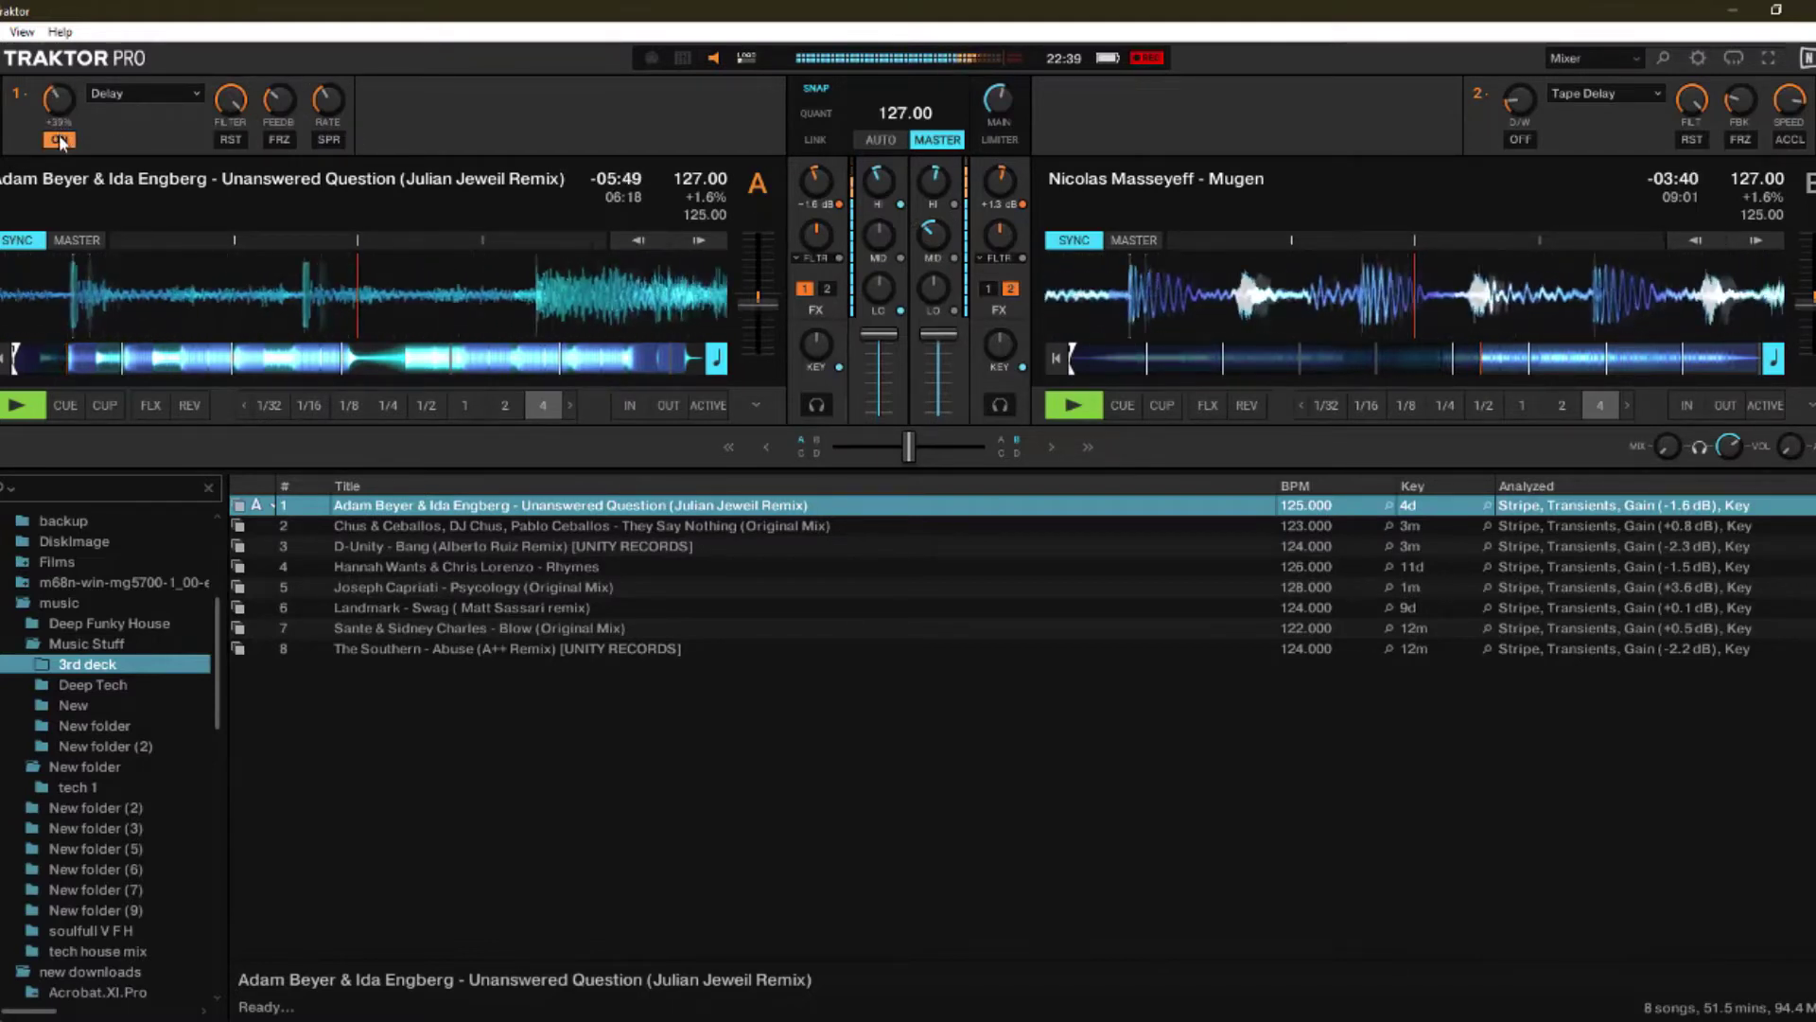
left_click(59, 140)
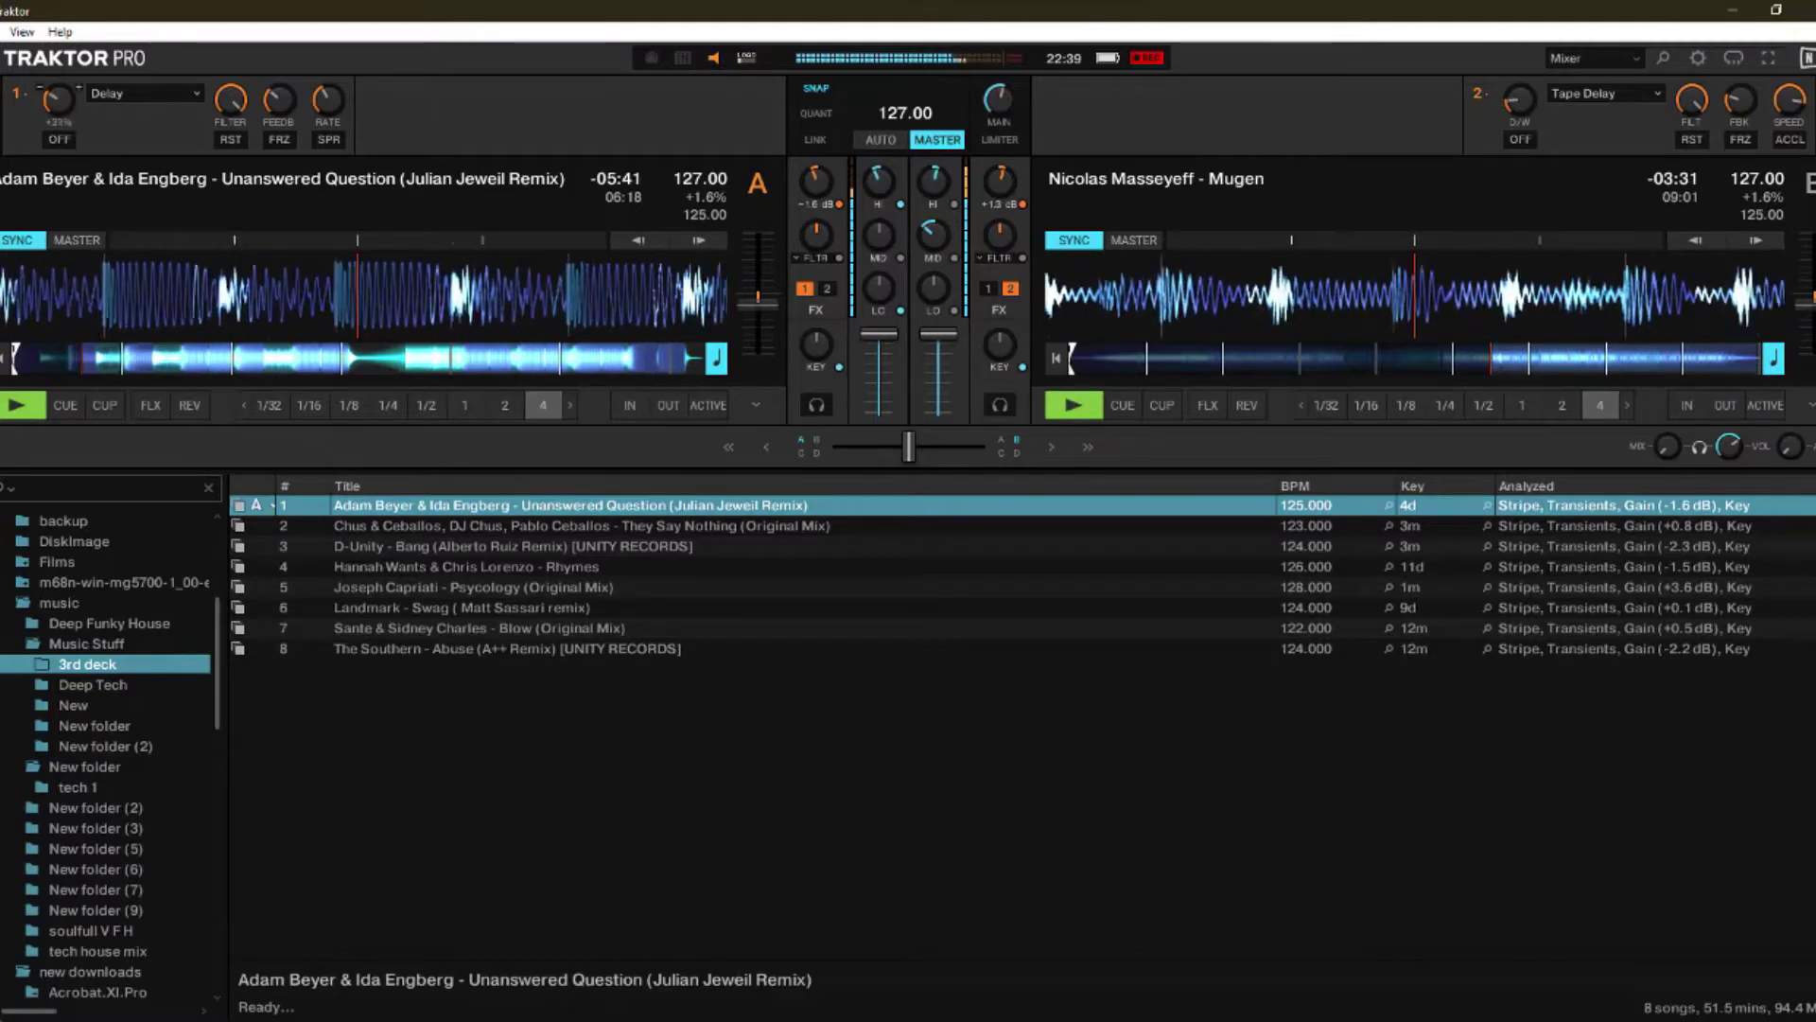
Step: Cut deck B's mid EQ to about -52% and lower deck A's high EQ a little further
left_click_drag(927, 235, 927, 253)
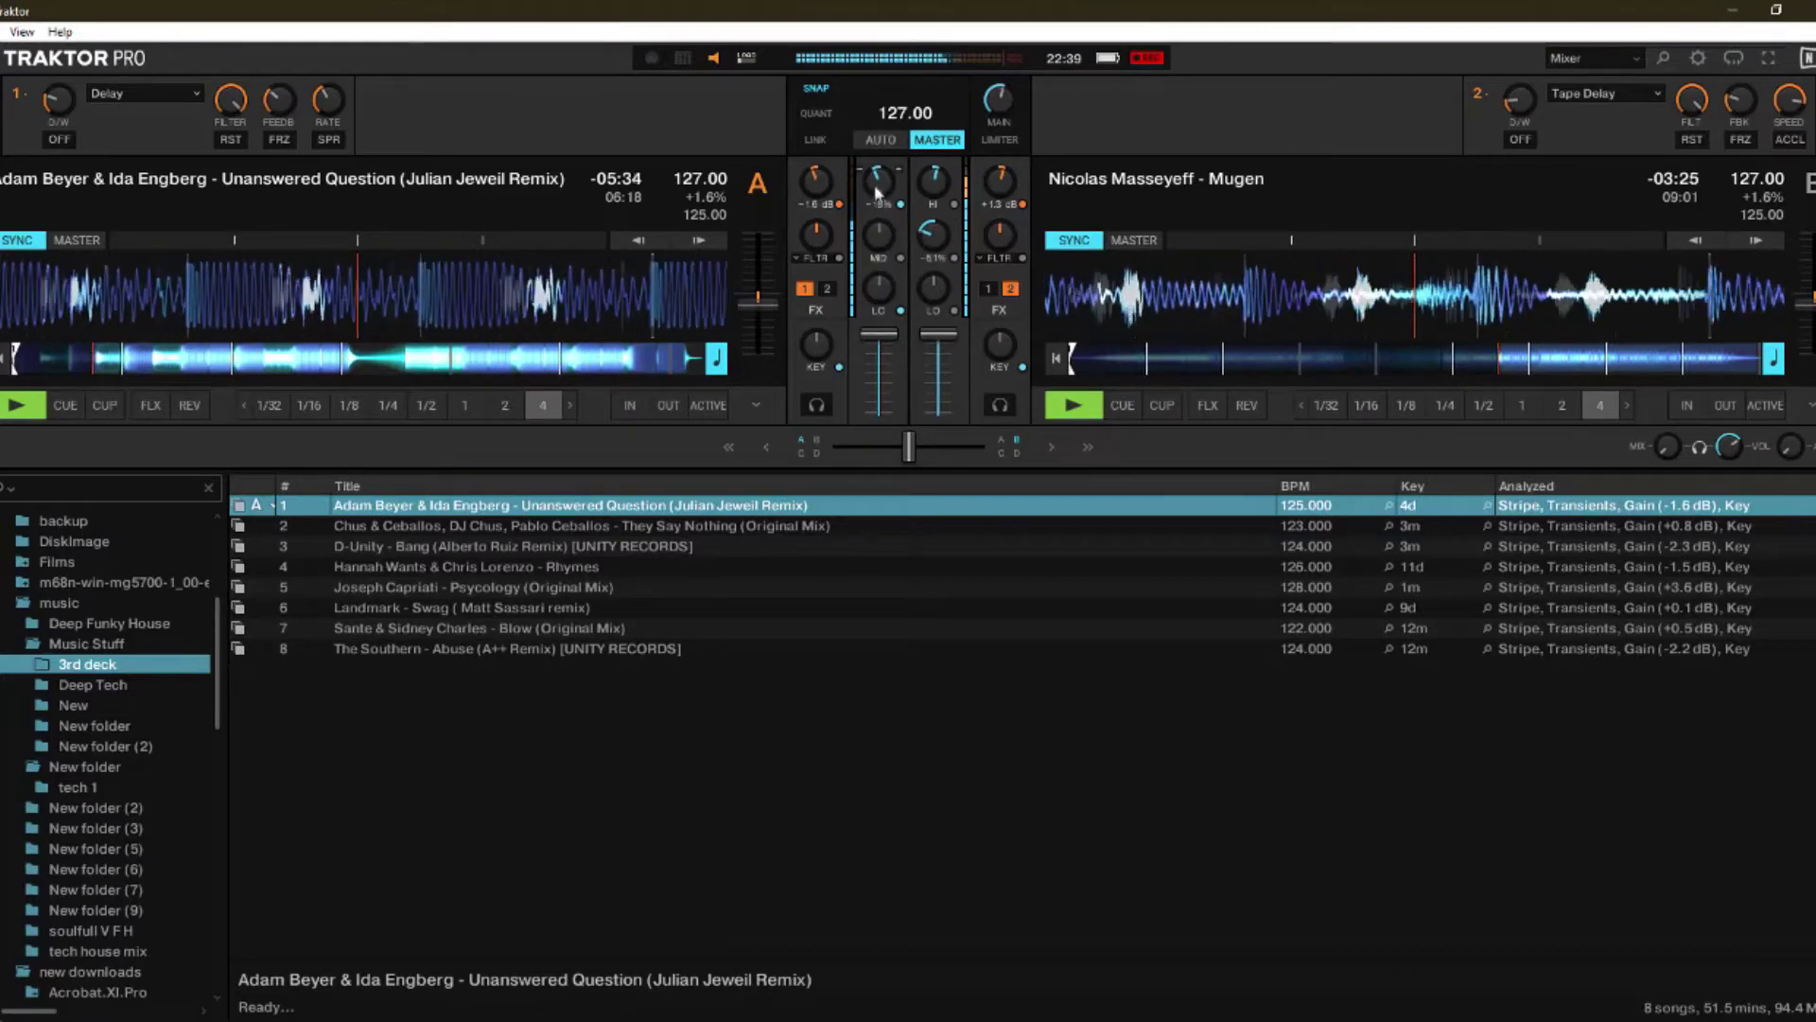
left_click_drag(877, 187, 878, 197)
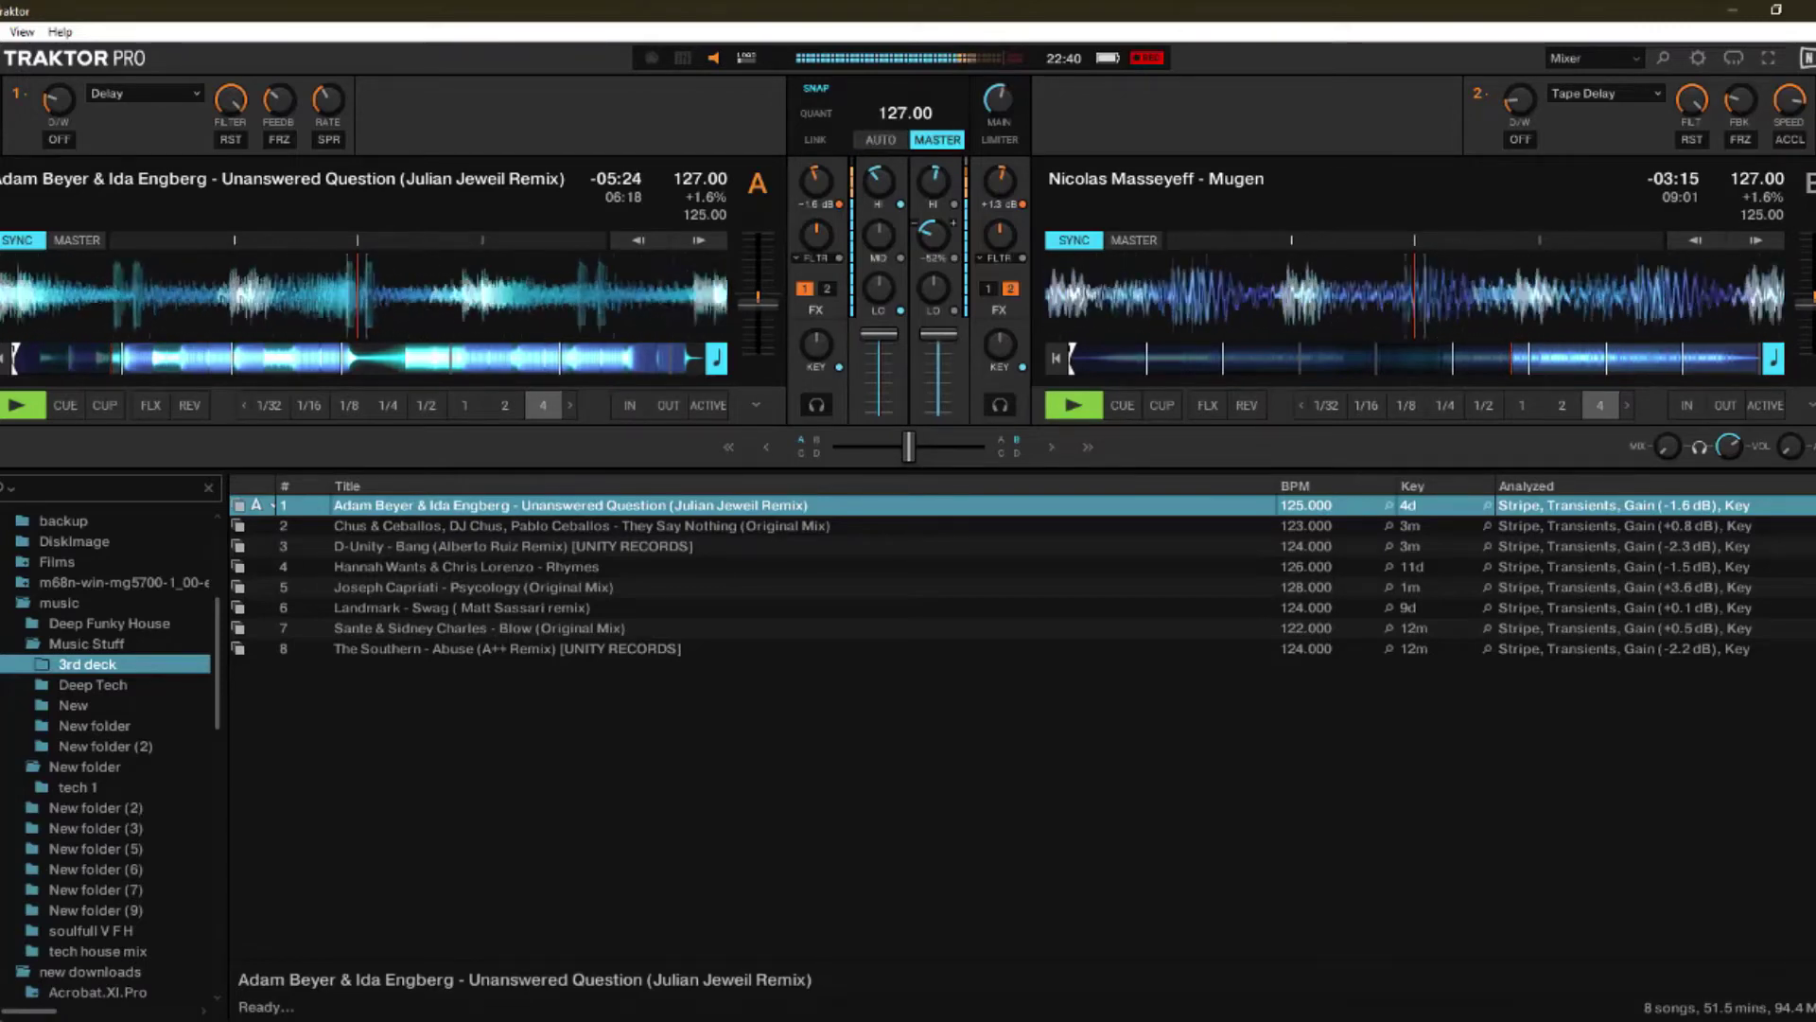
left_click_drag(933, 234, 934, 236)
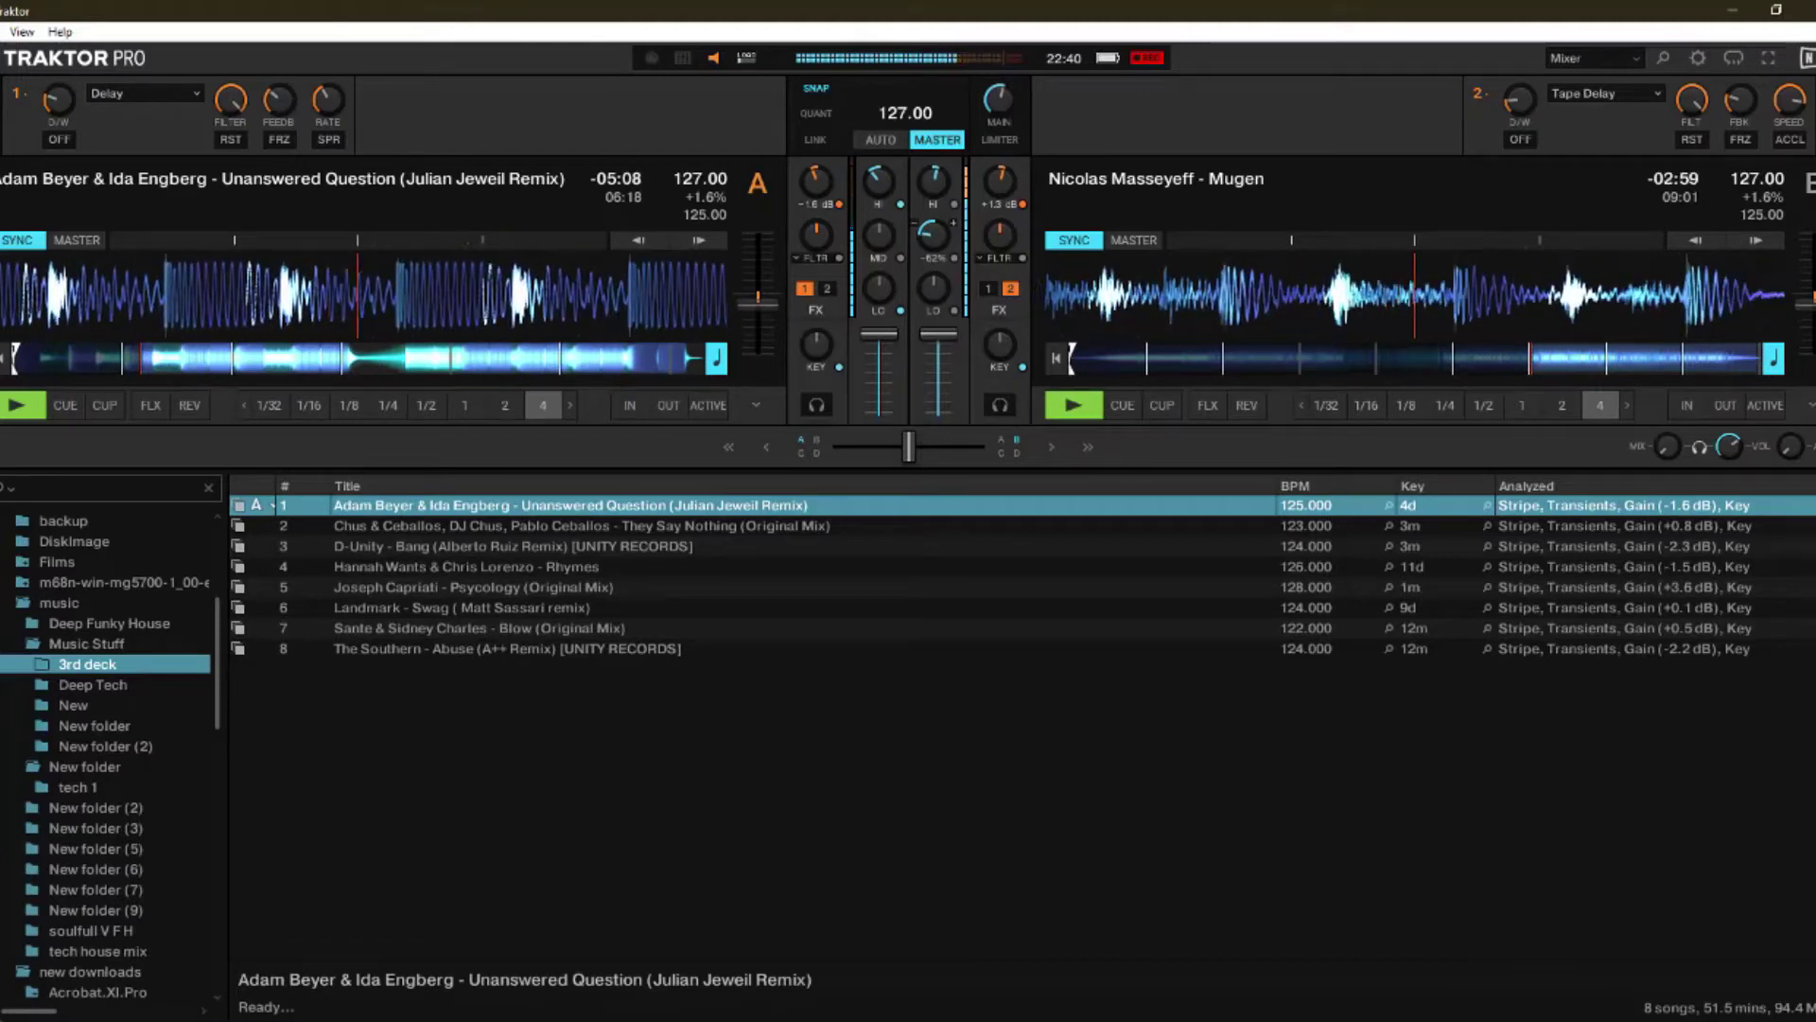
Step: Load Beatmasher 2 in FX unit 1 and switch it on for deck A
left_click(116, 99)
left_click(123, 169)
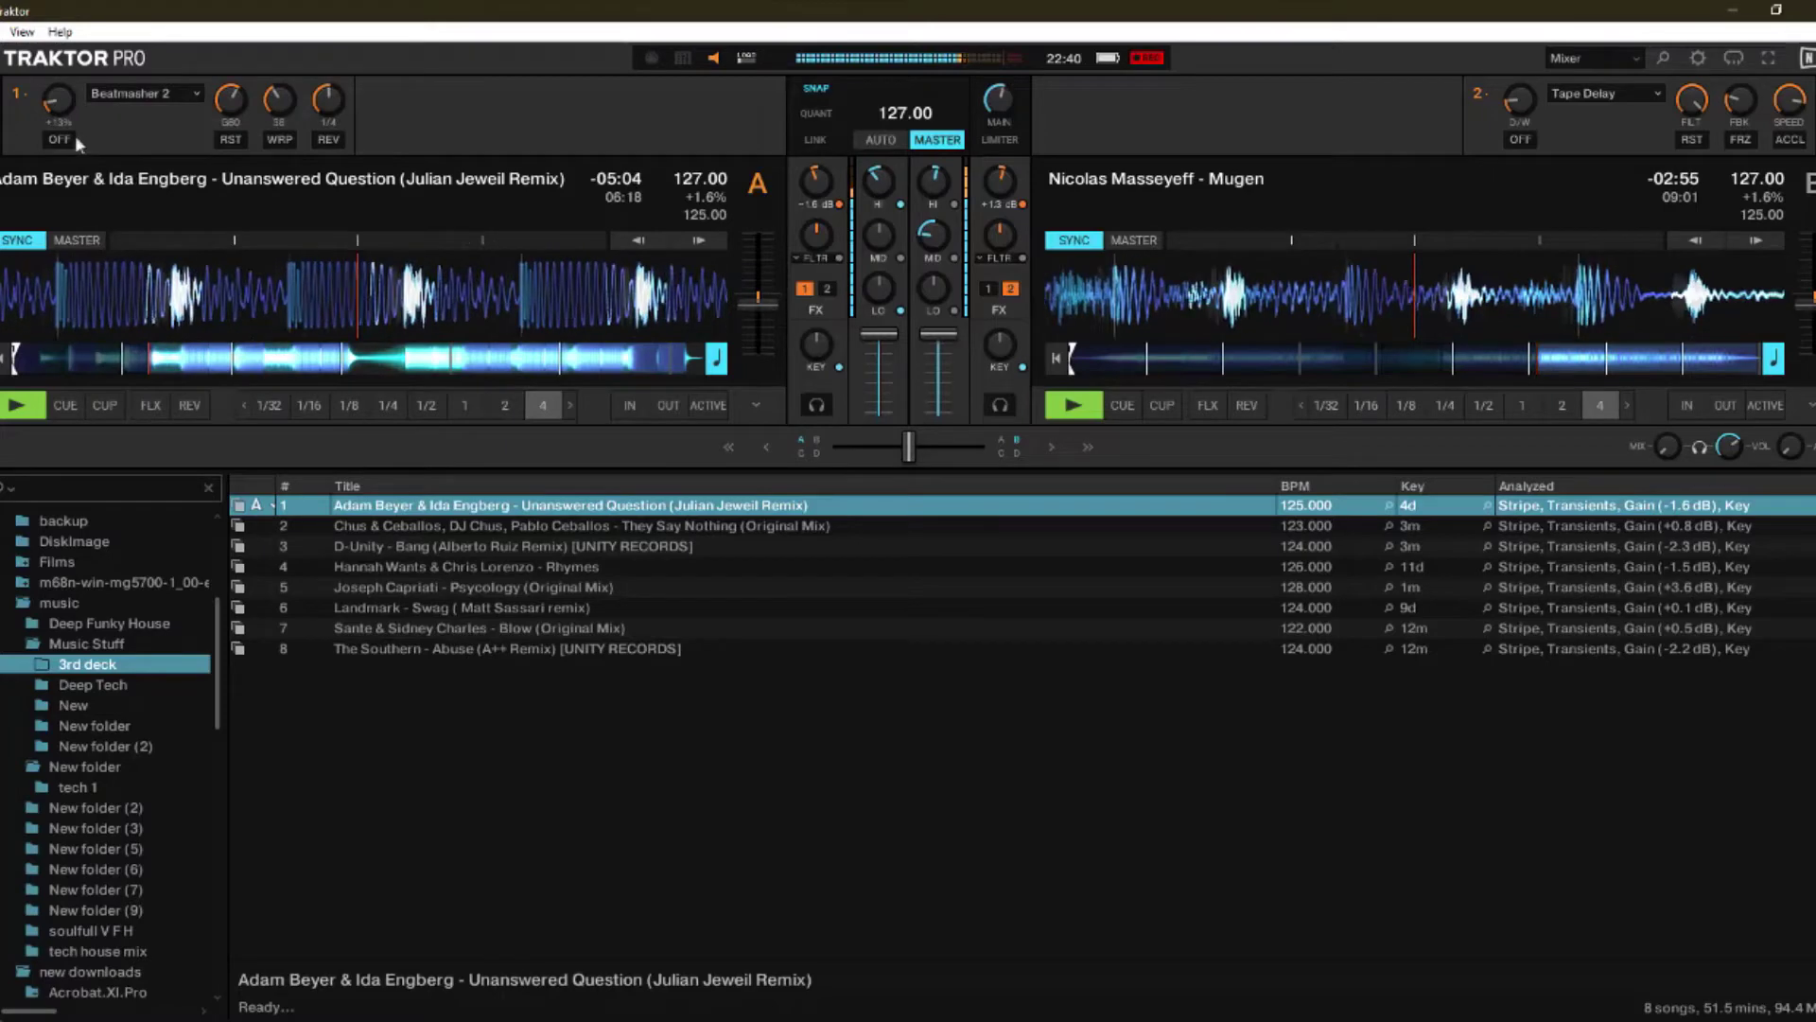
left_click(60, 139)
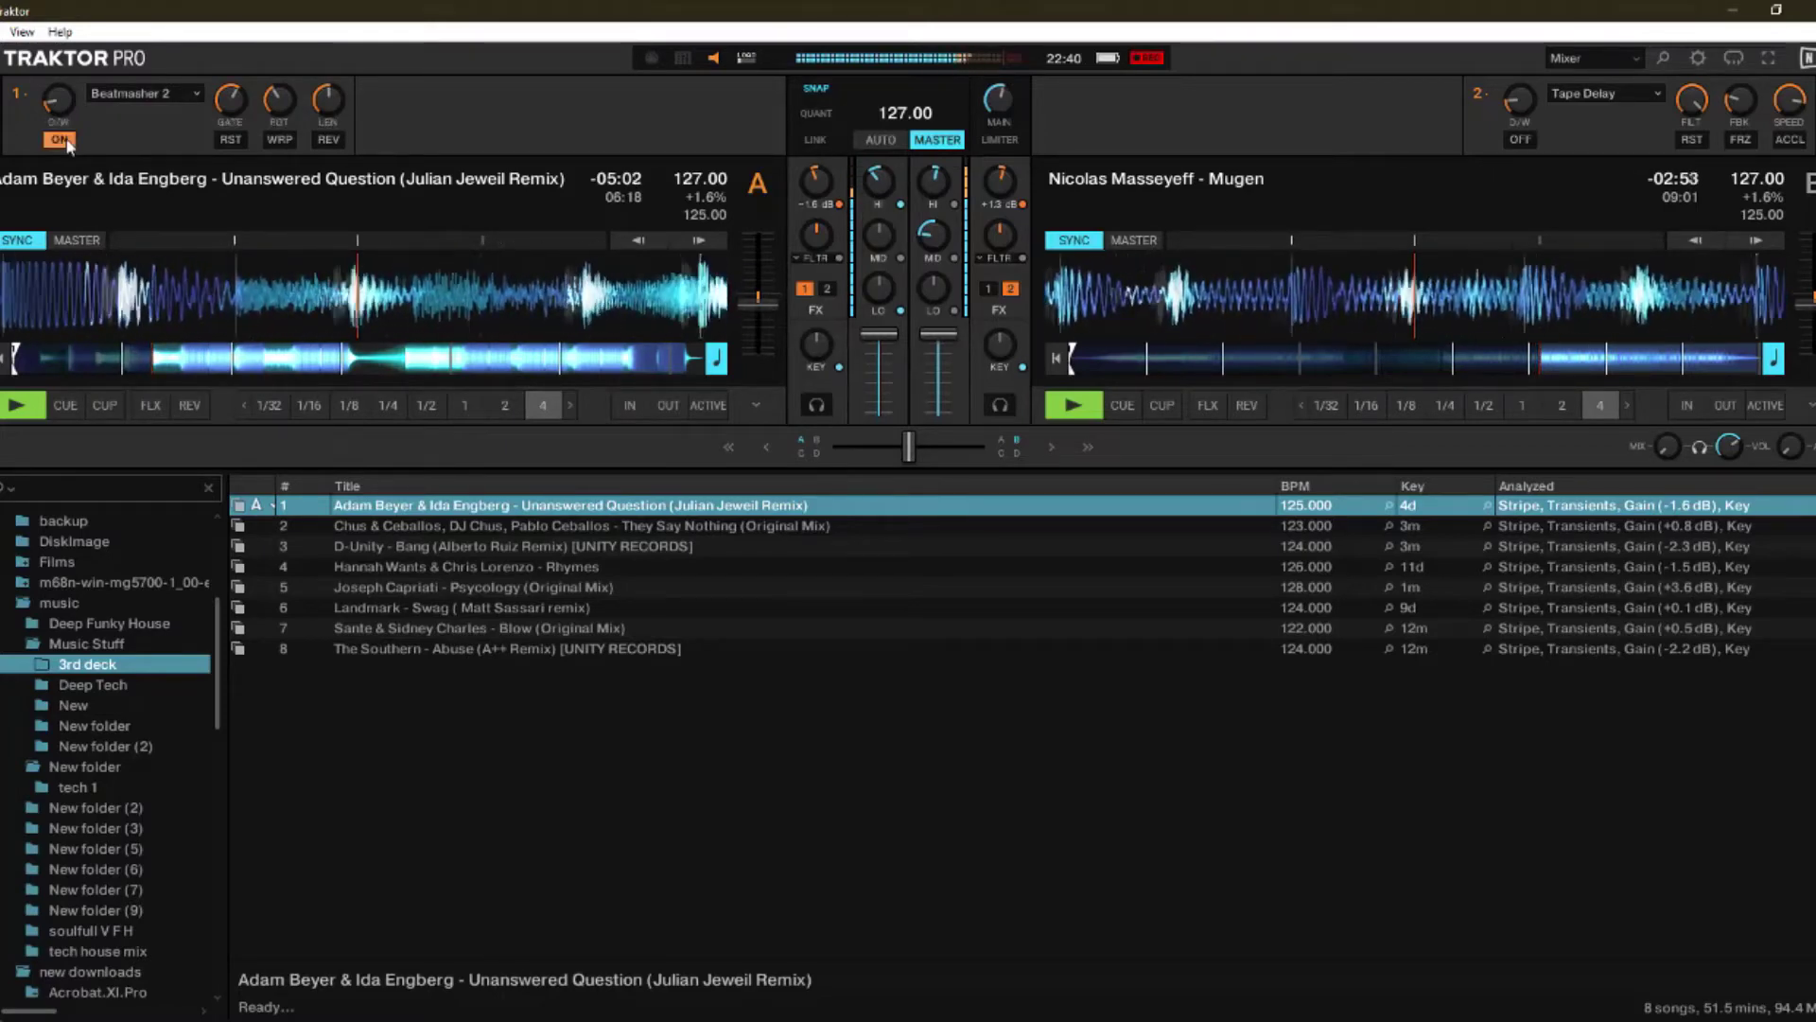
Step: Cut deck B's mid EQ to -100% and swap the low-EQ kill from deck A to deck B
mouse_move(870, 205)
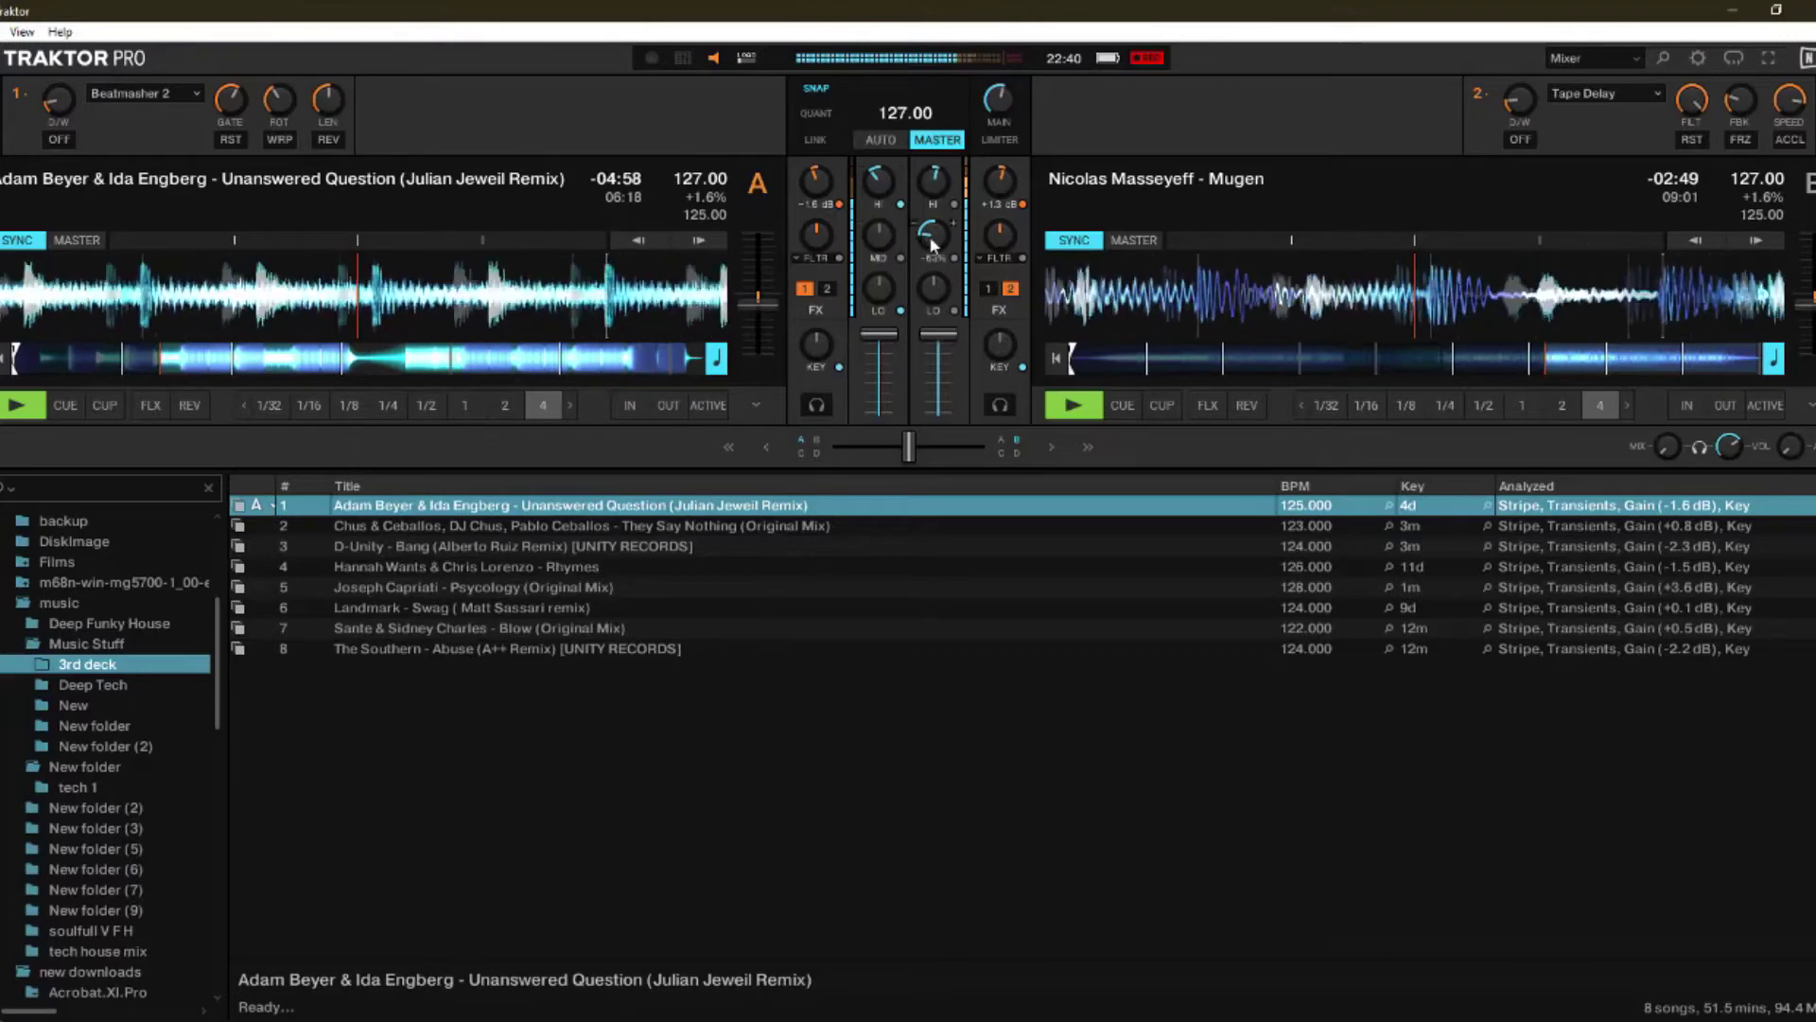
mouse_move(929, 234)
left_click_drag(929, 234, 929, 246)
scroll(929, 234, "down", 2)
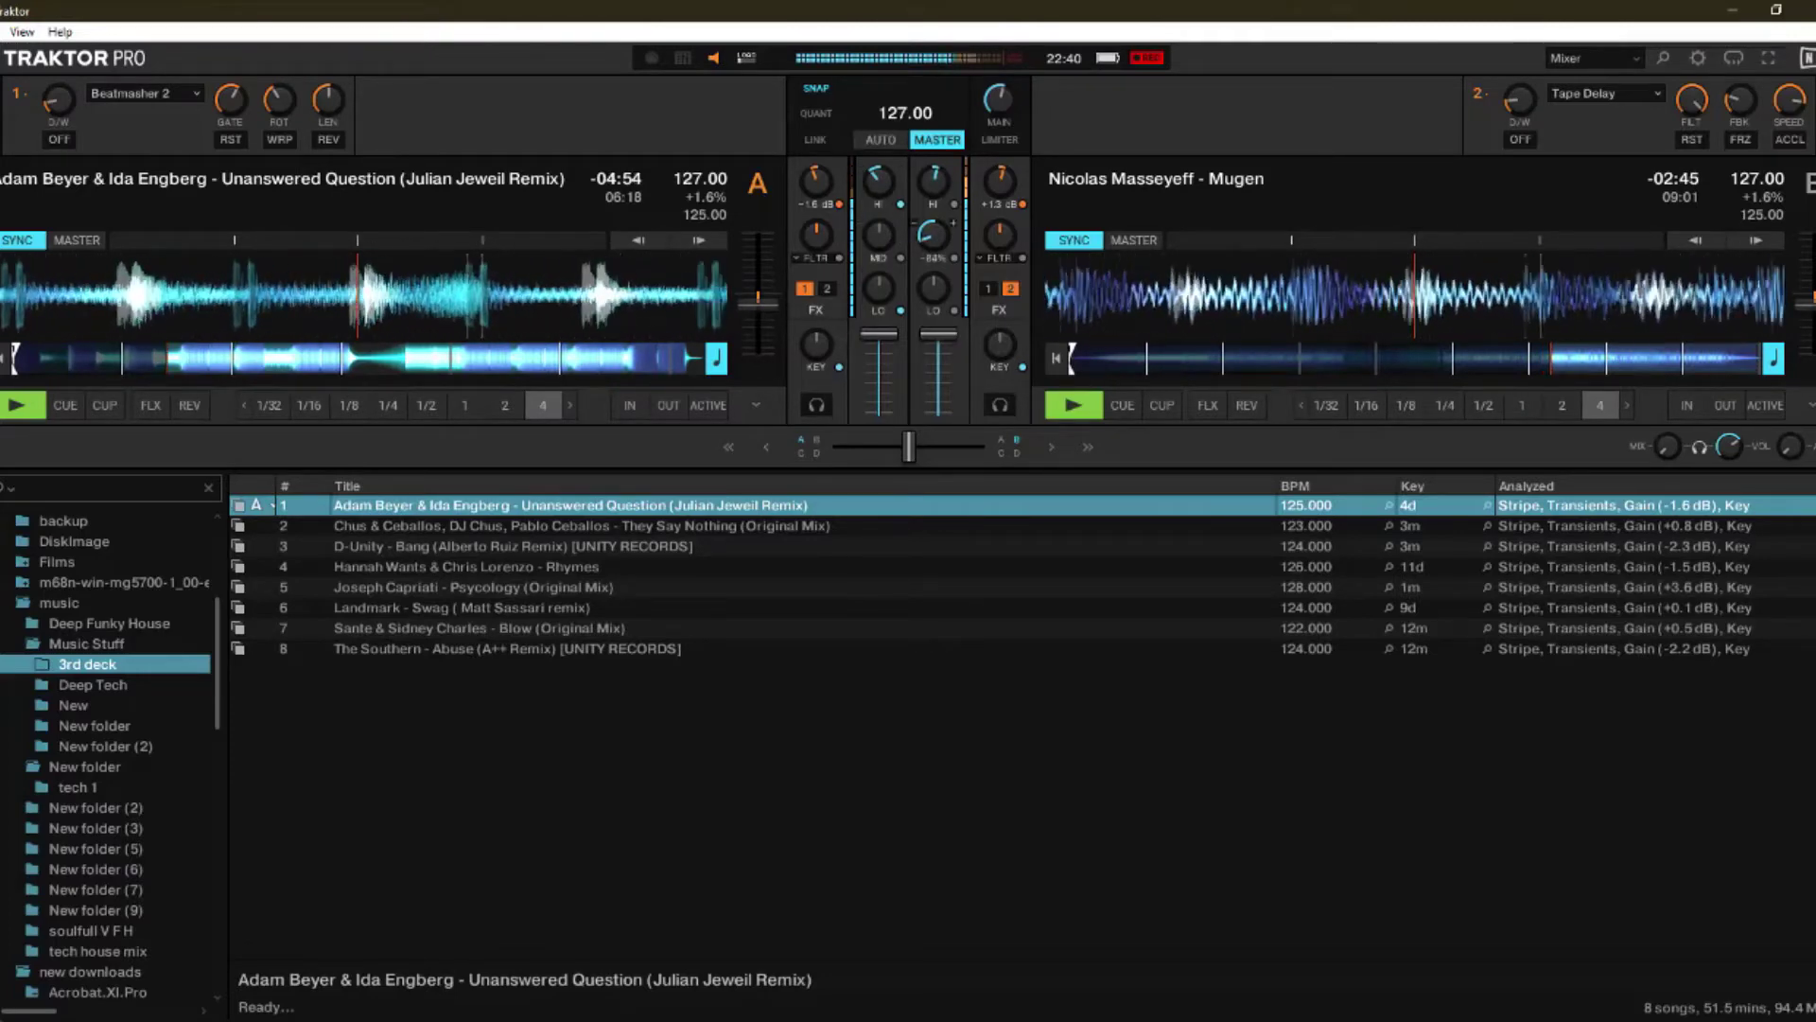
scroll(929, 234, "down", 2)
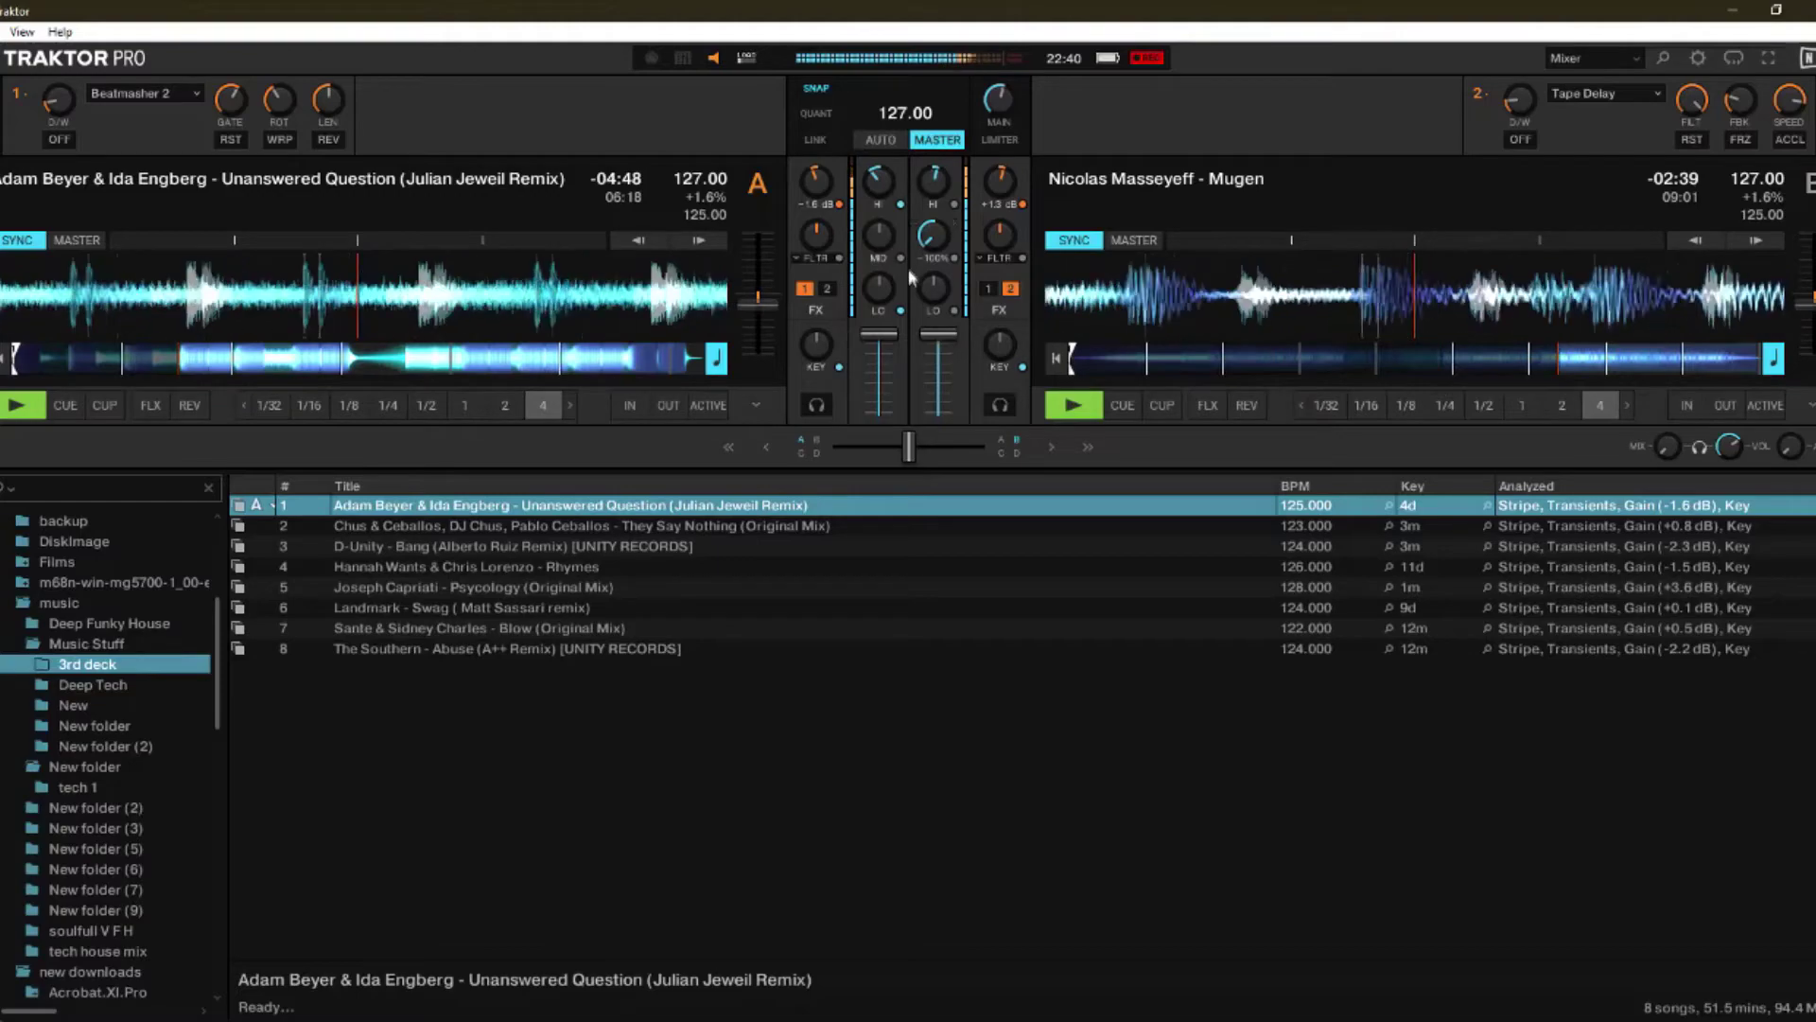
left_click(954, 311)
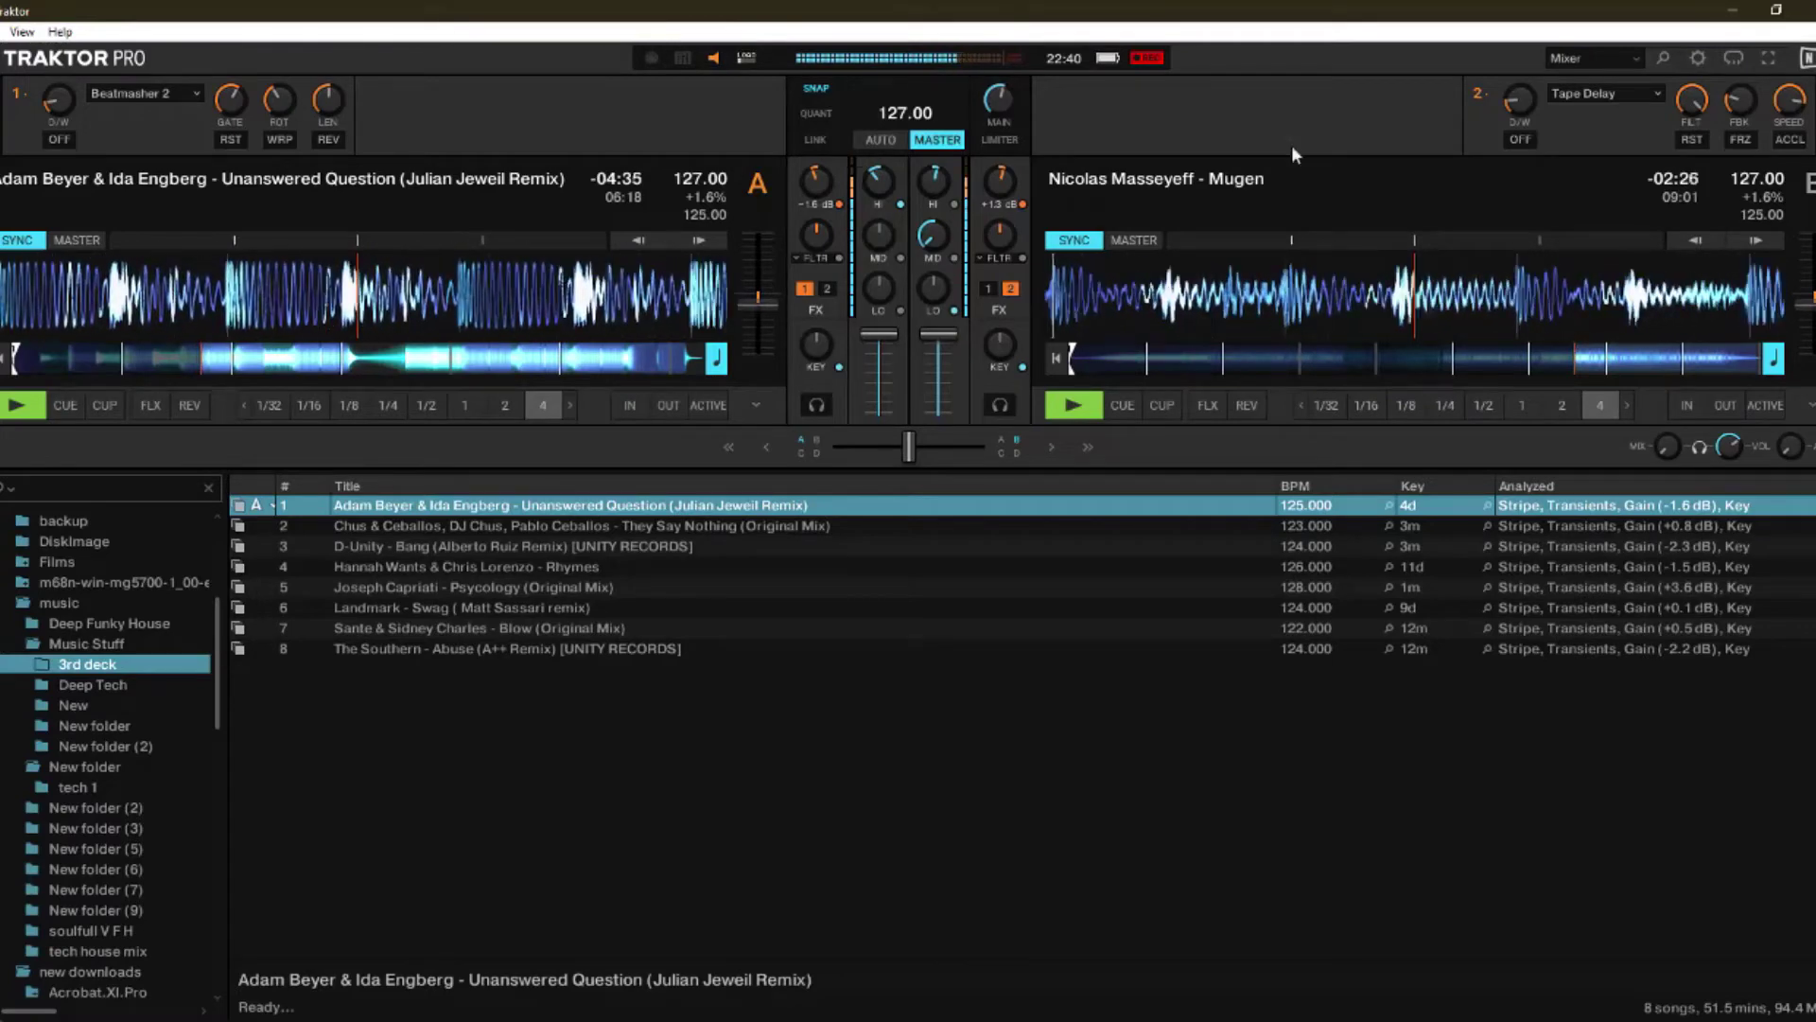
Step: Run an 8-beat loop on deck B's outgoing track, and replace that track with D-Unity - Bang (Alberto Ruiz Remix)
left_click(1627, 405)
left_click(1627, 405)
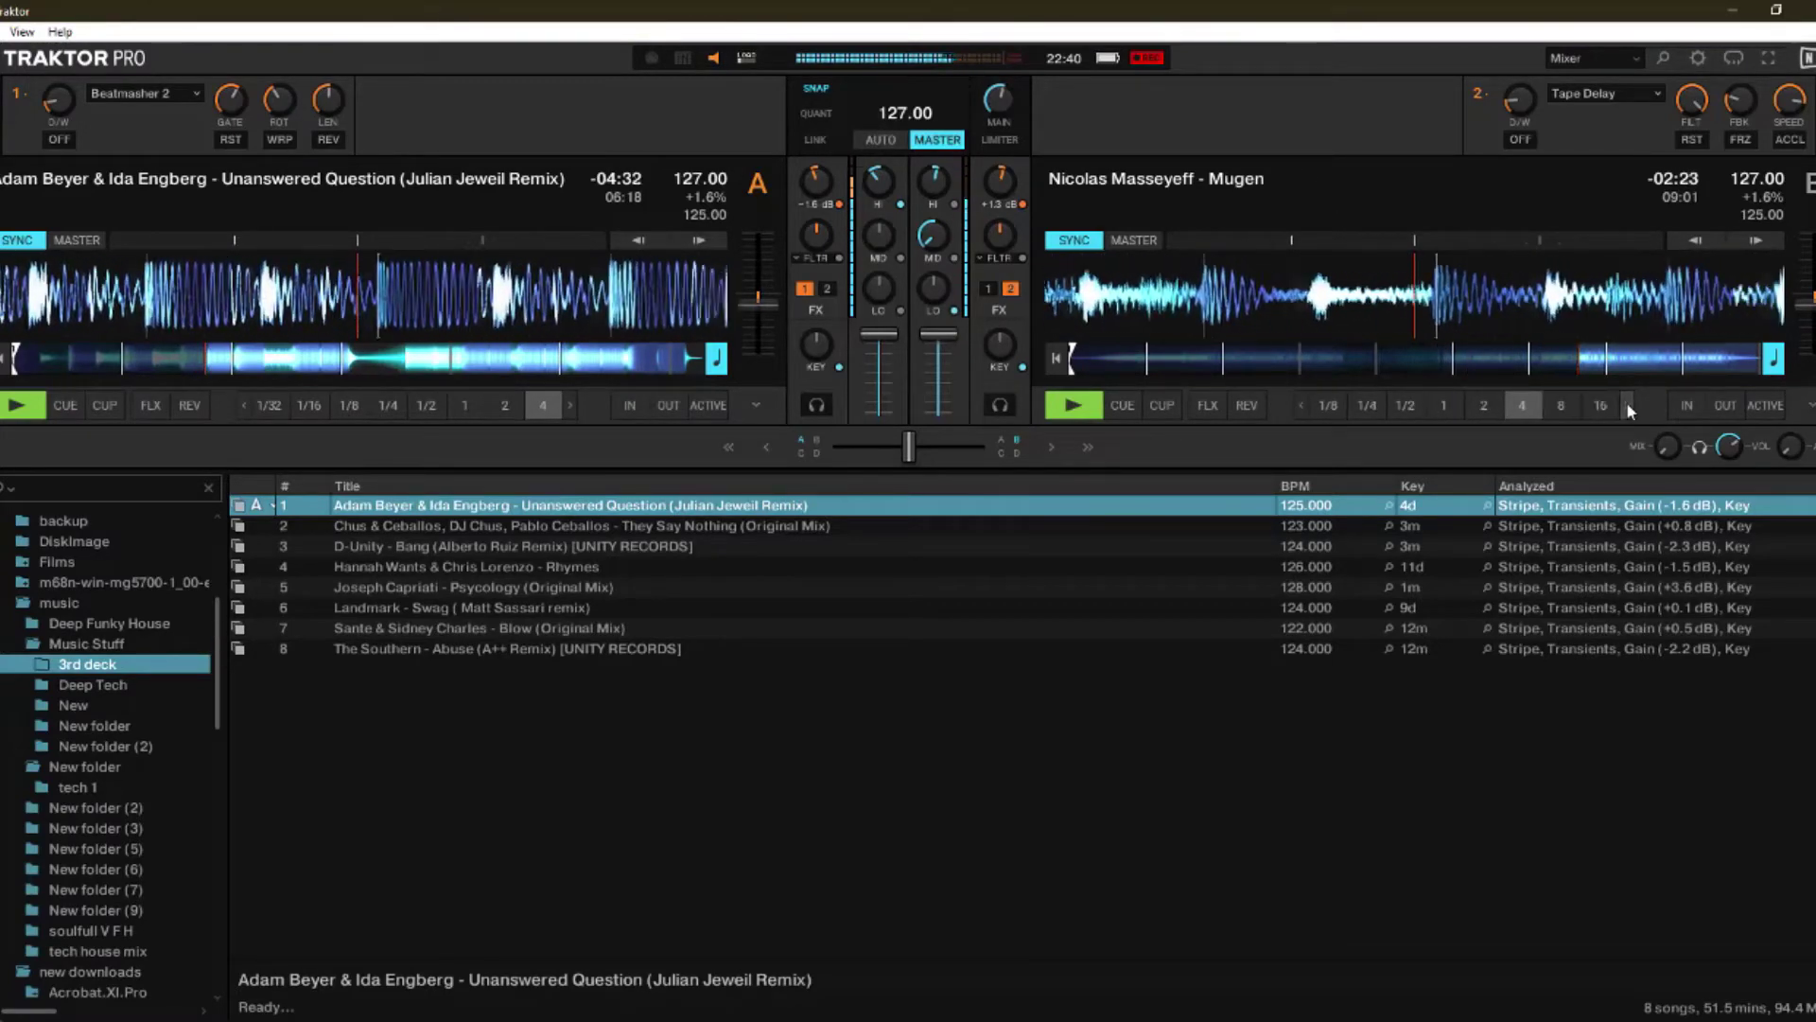
left_click(1562, 404)
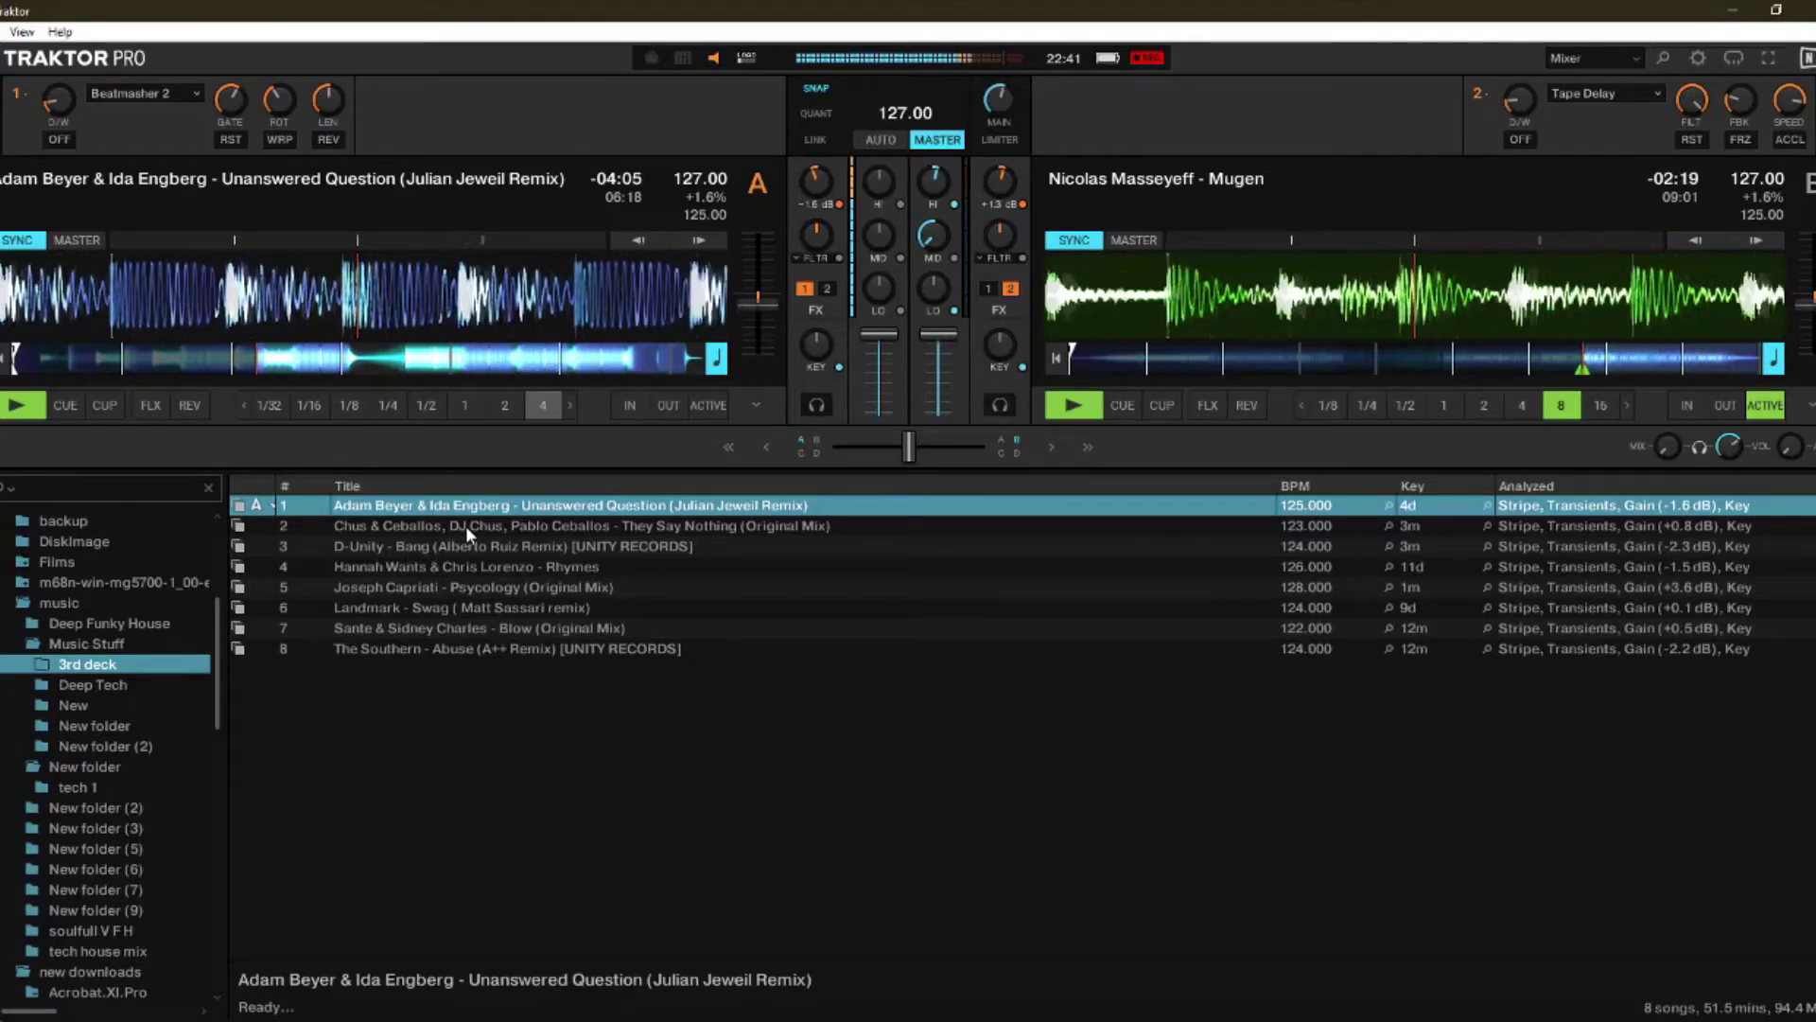
left_click_drag(474, 543, 1464, 285)
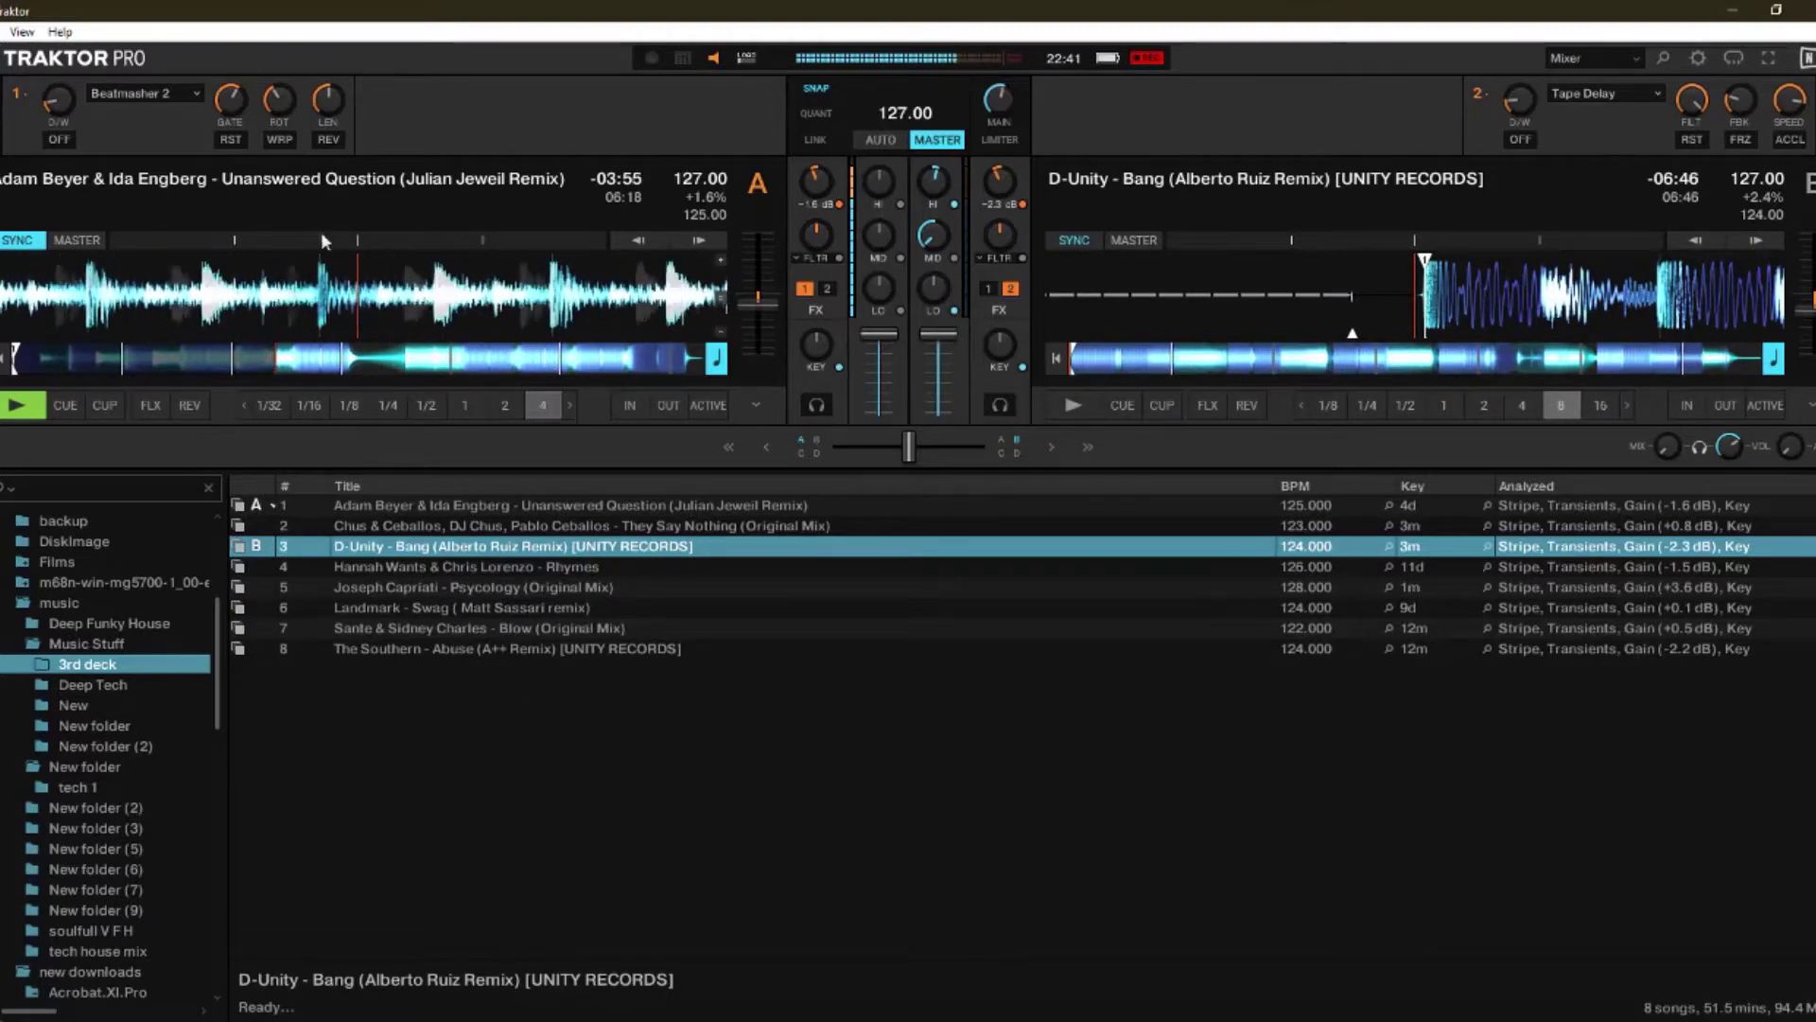
Step: Load Reverb in FX unit 1 and apply it briefly to deck A before switching it off
left_click(194, 93)
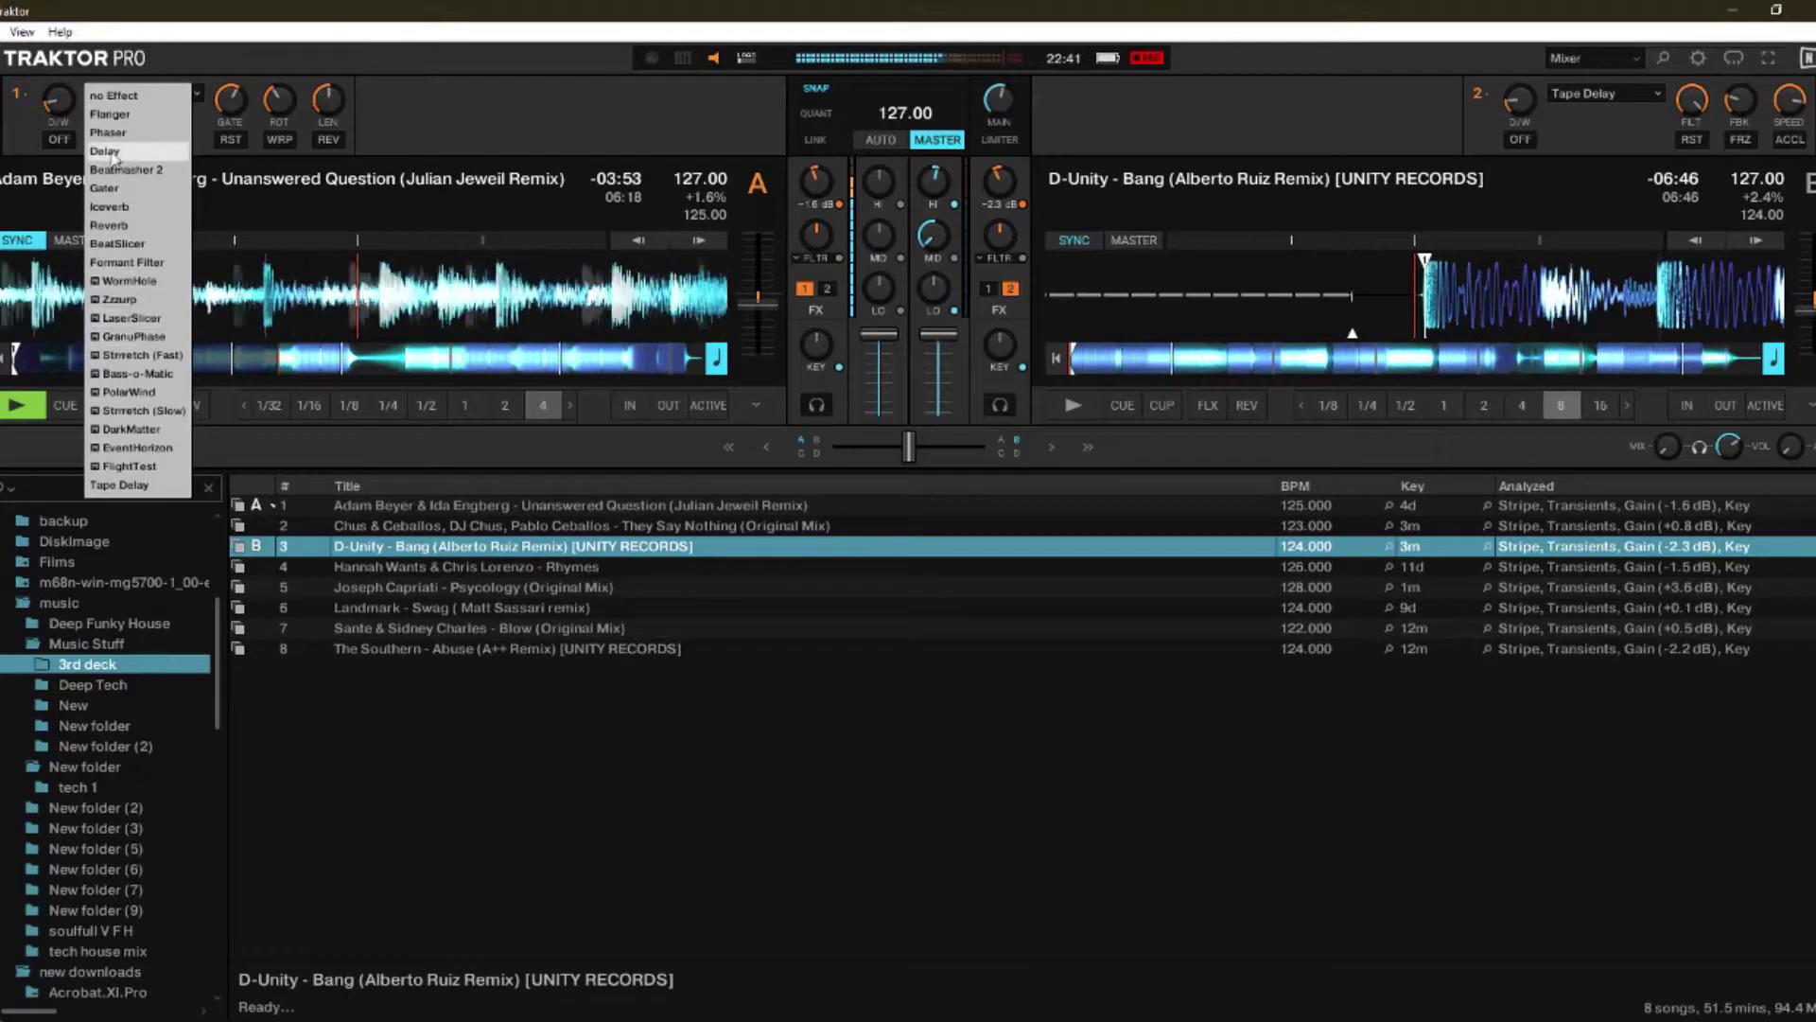
left_click(111, 226)
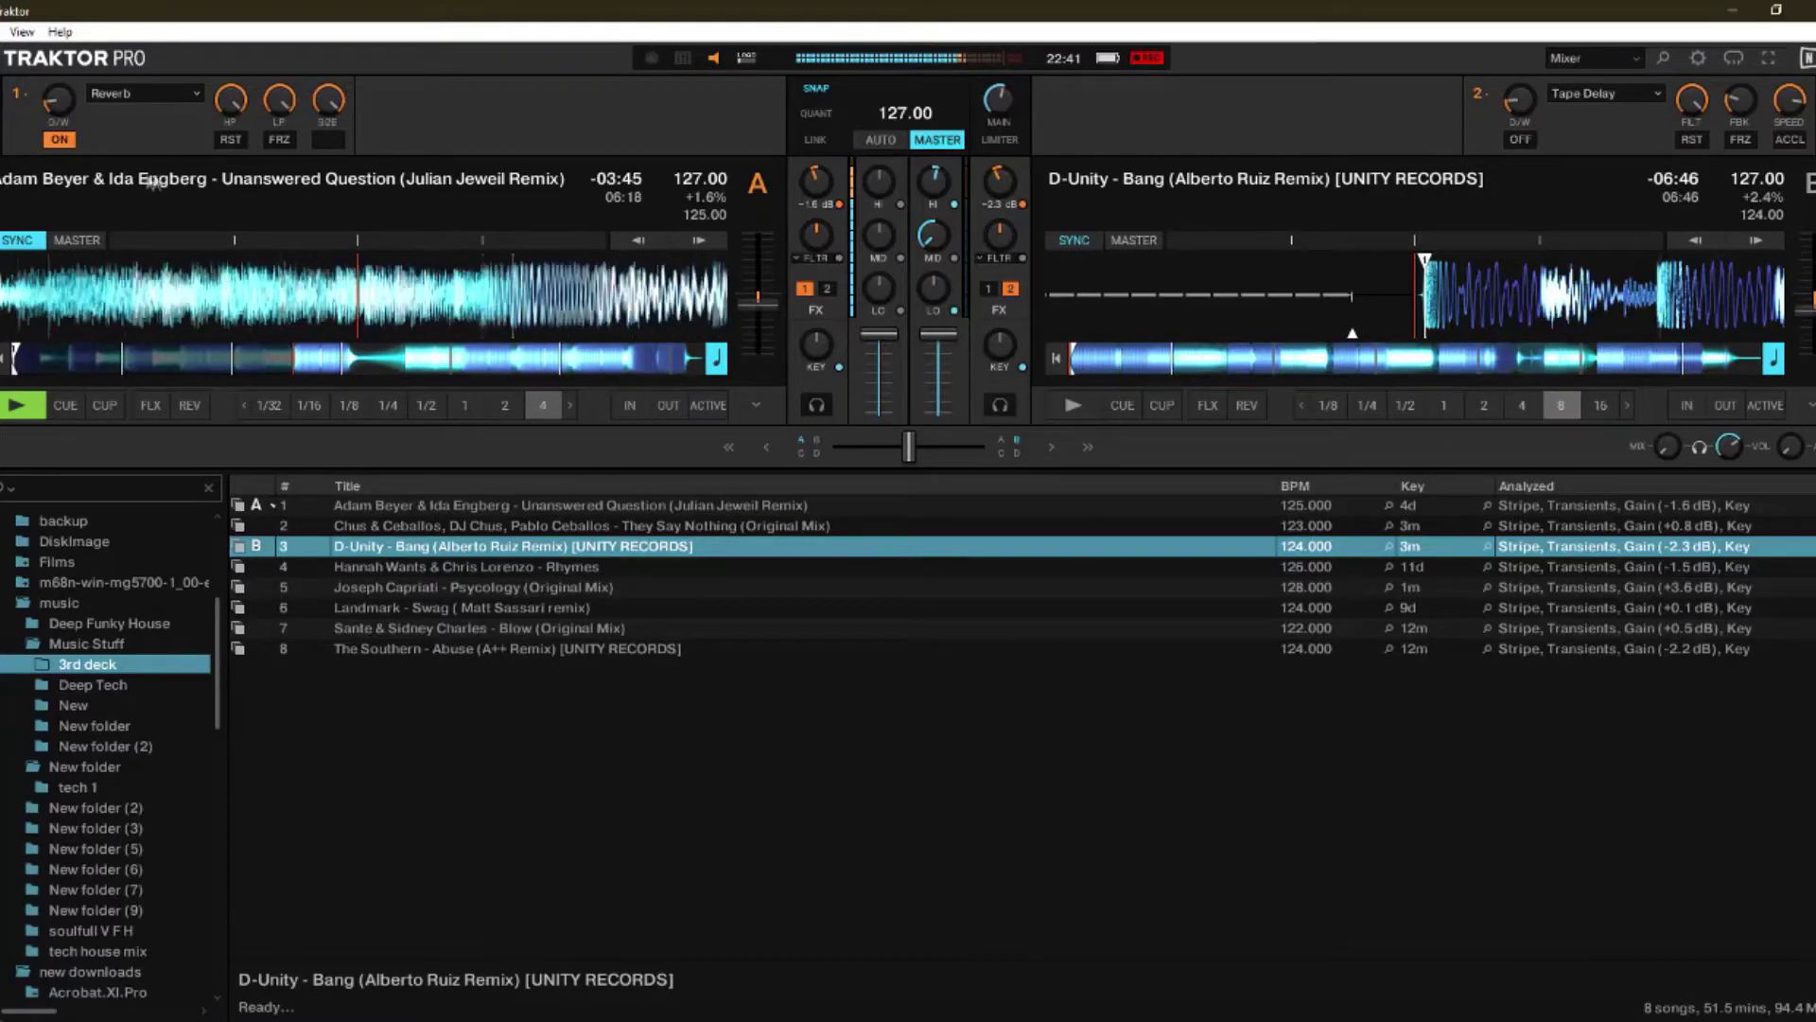
left_click(61, 140)
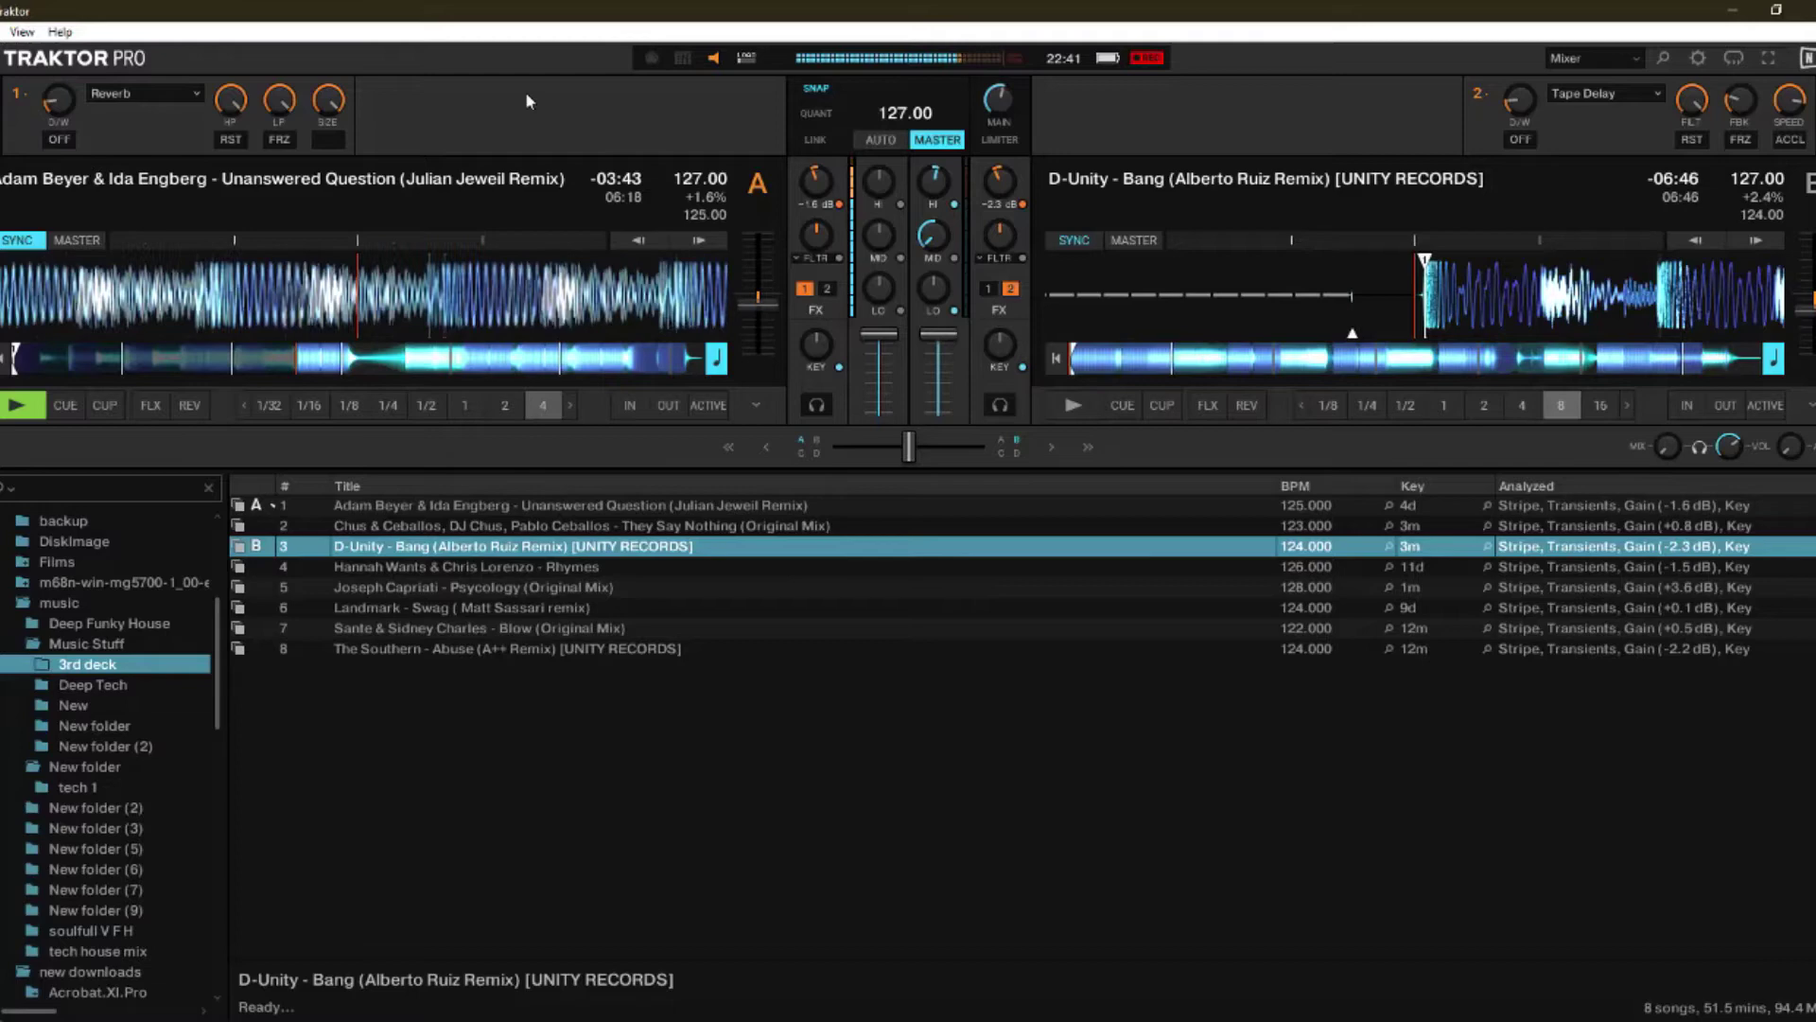
Step: Reset deck B's mid EQ to 0%, lower its high EQ to about -22%, and load FlightTest in FX unit 1
mouse_move(929, 246)
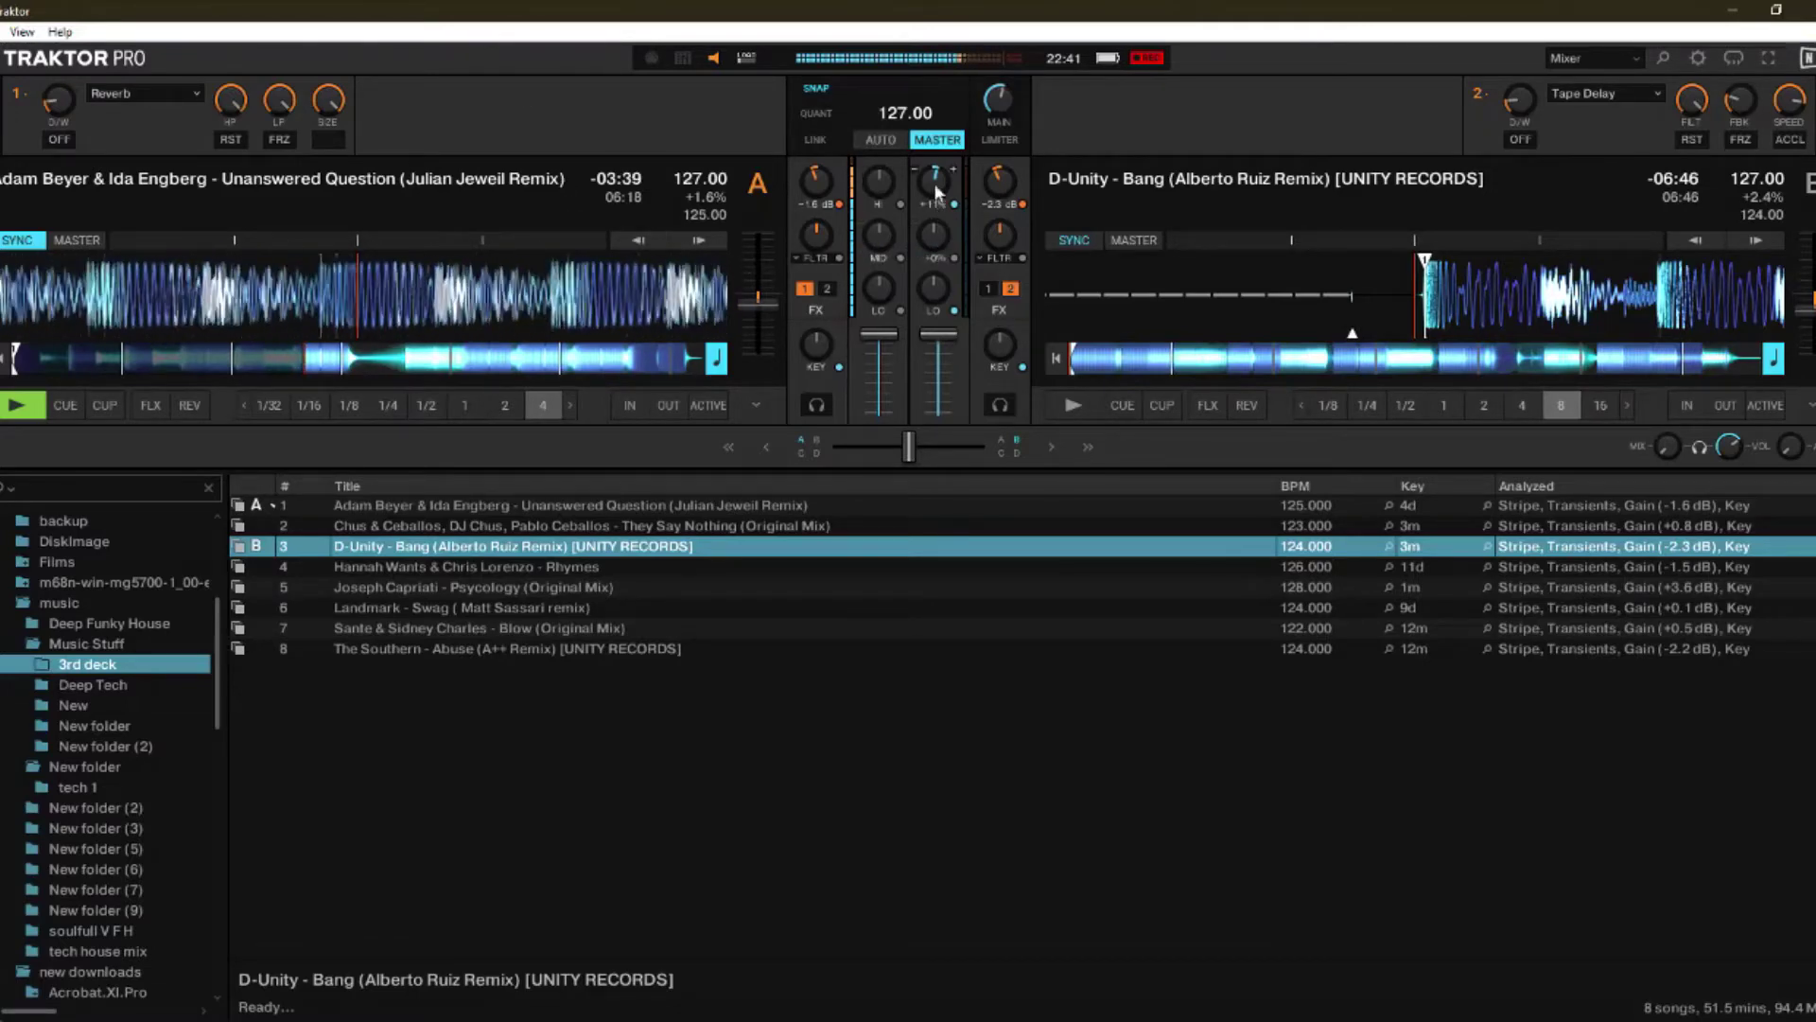
left_click_drag(934, 186, 933, 206)
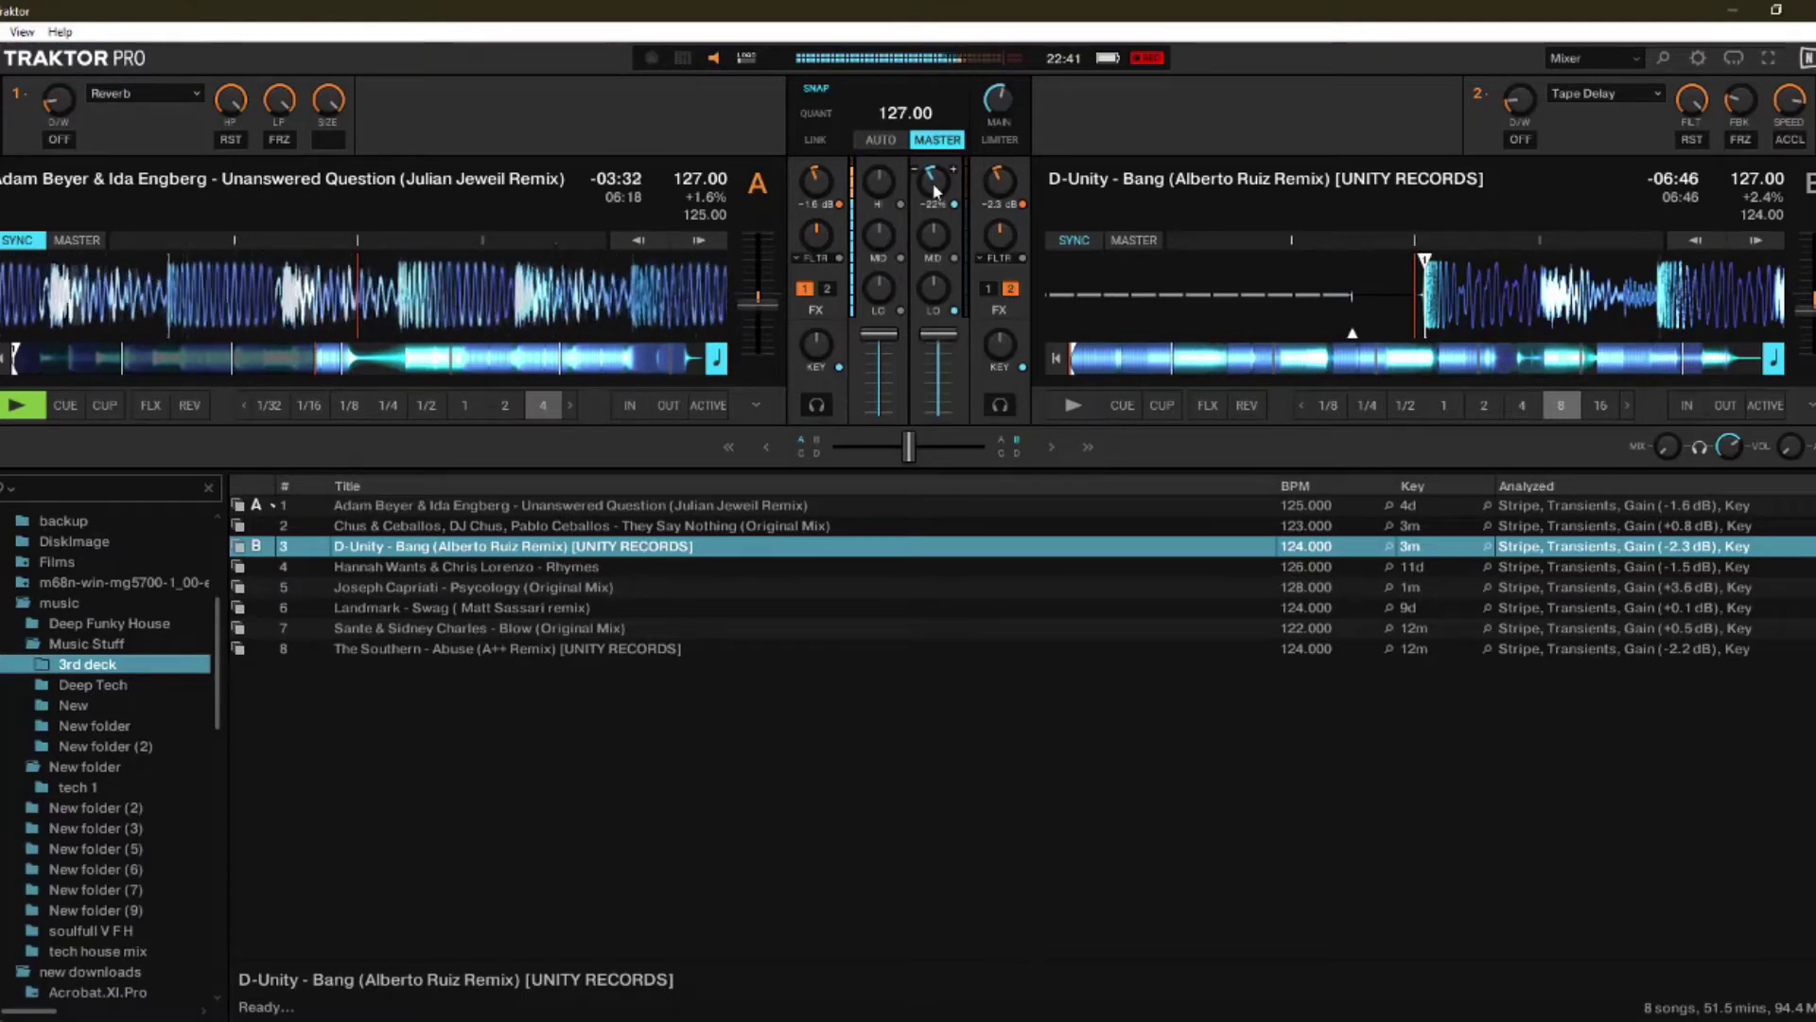
left_click(144, 93)
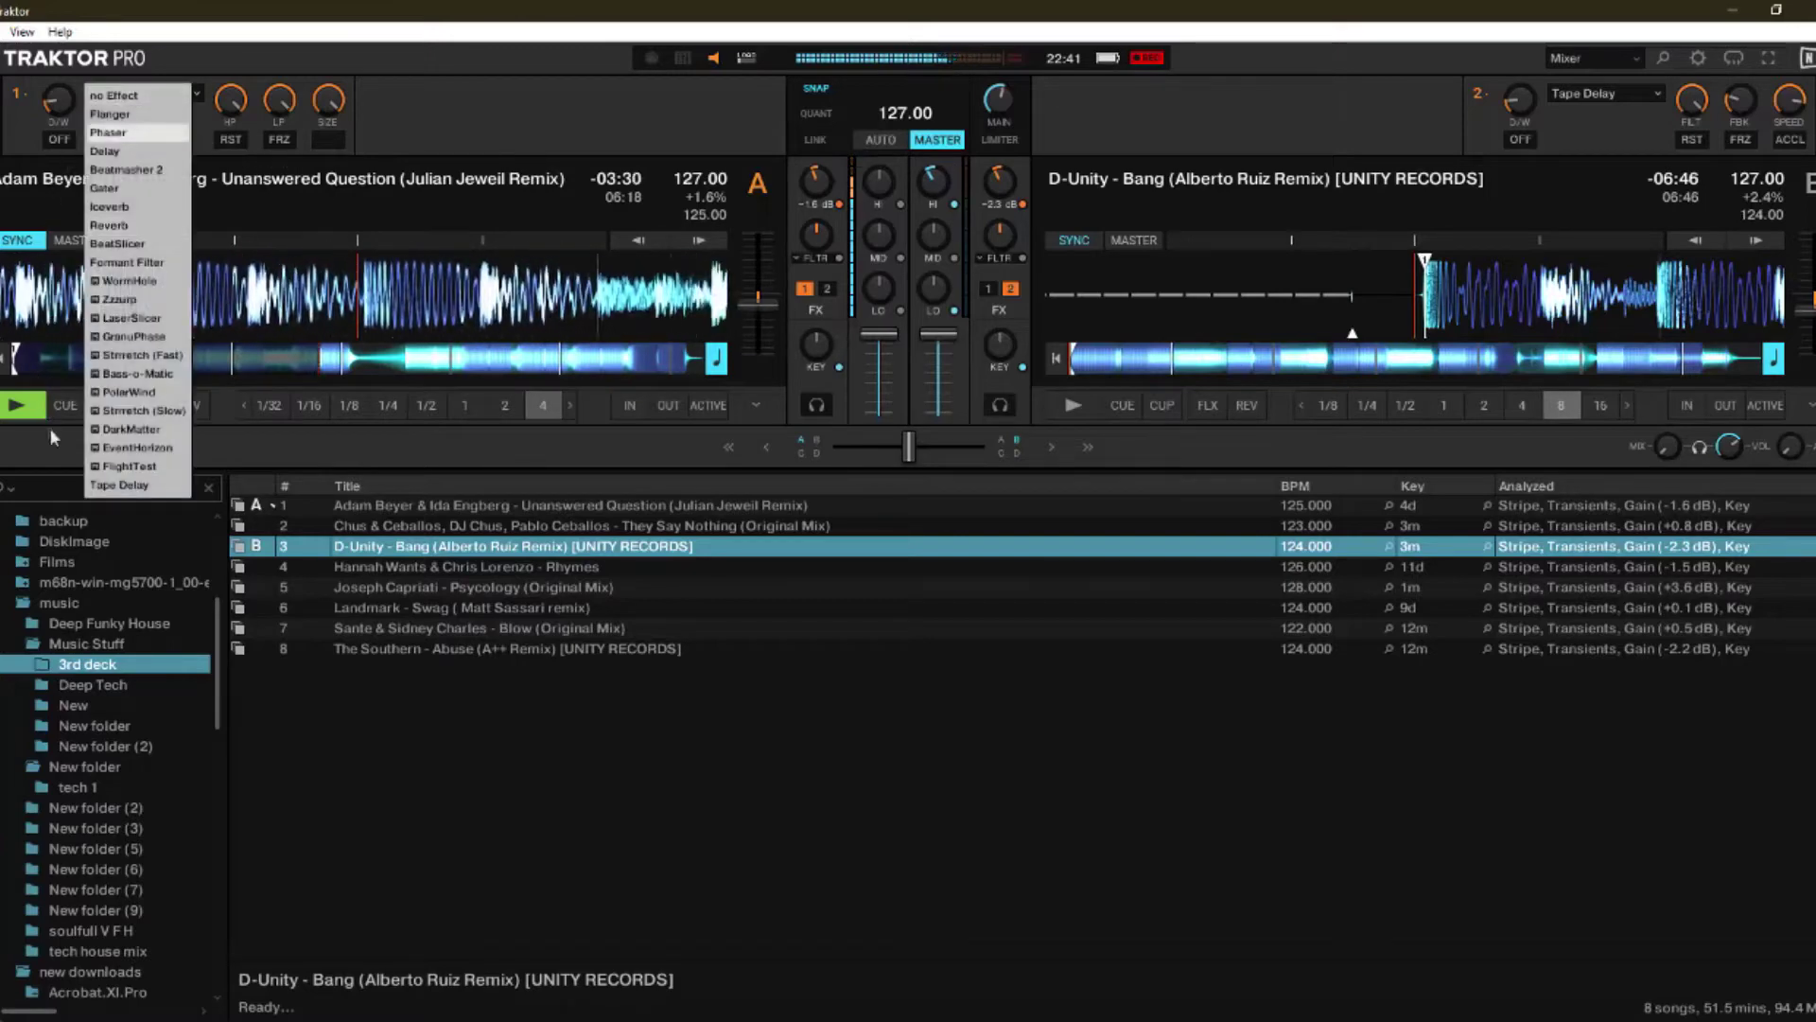
left_click(123, 464)
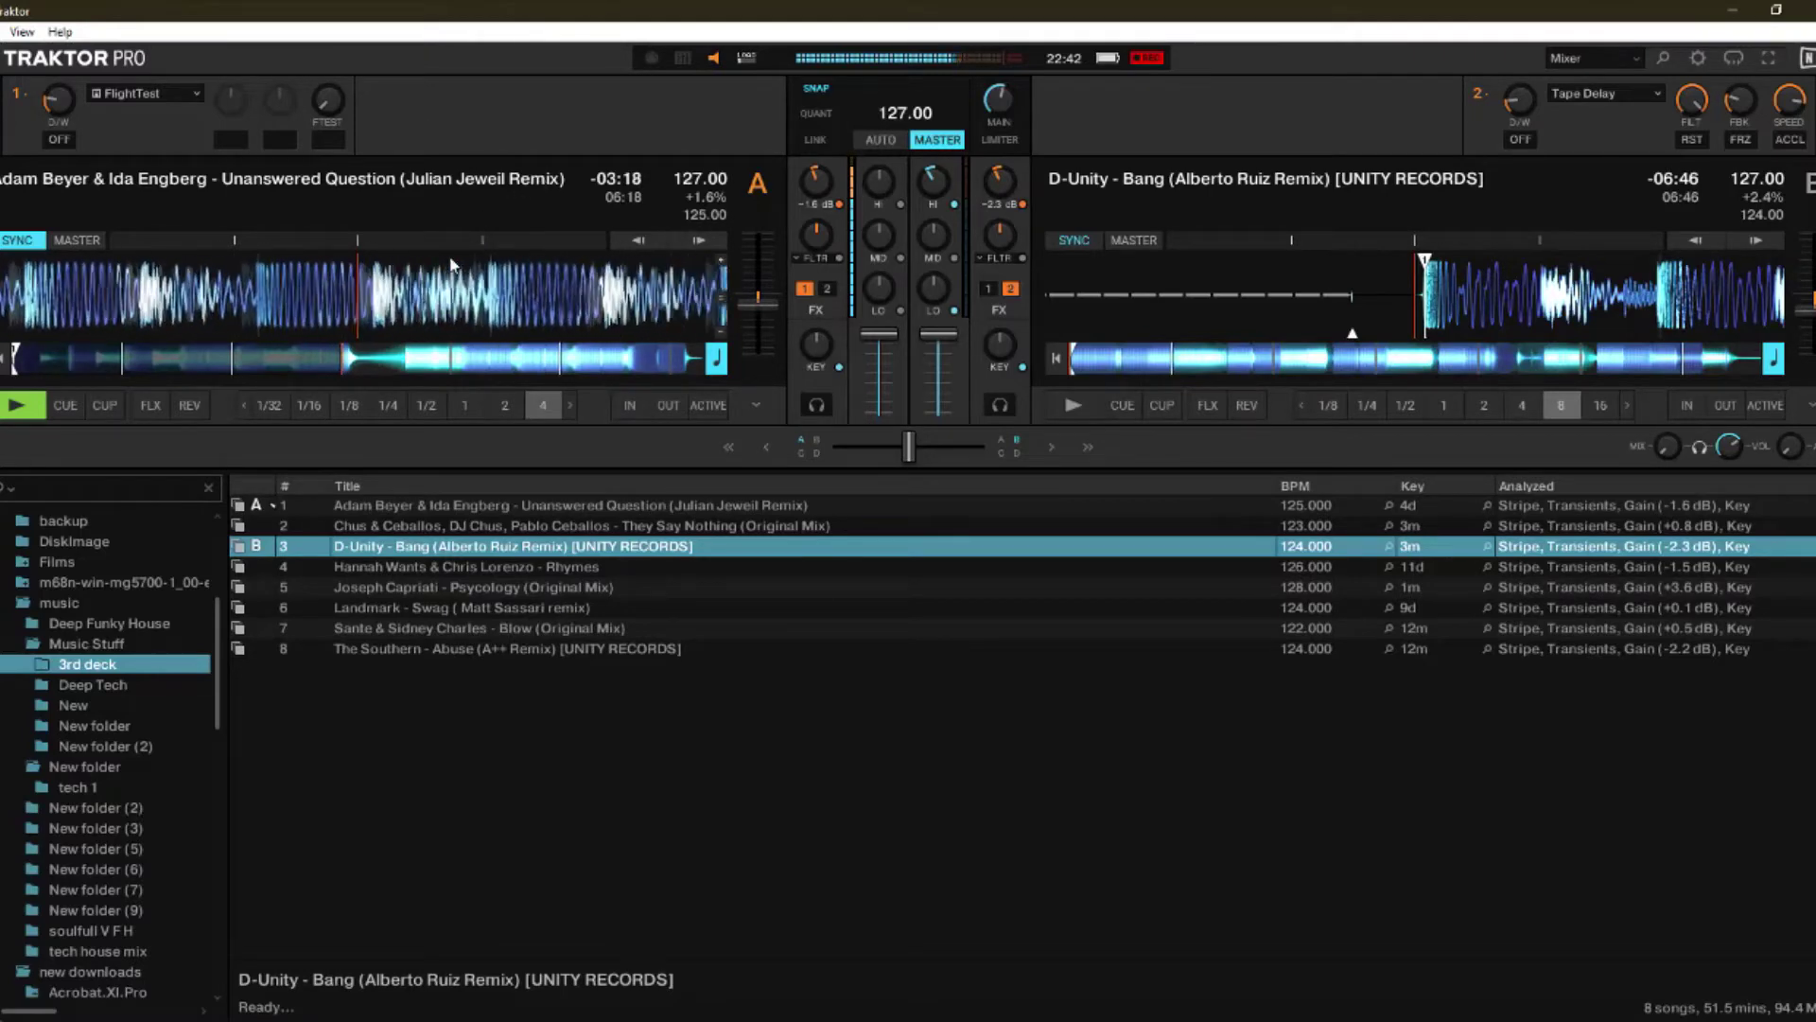
Step: Look through the tracks in New folder (2) and New folder, and return to the 3rd deck folder
left_click(122, 748)
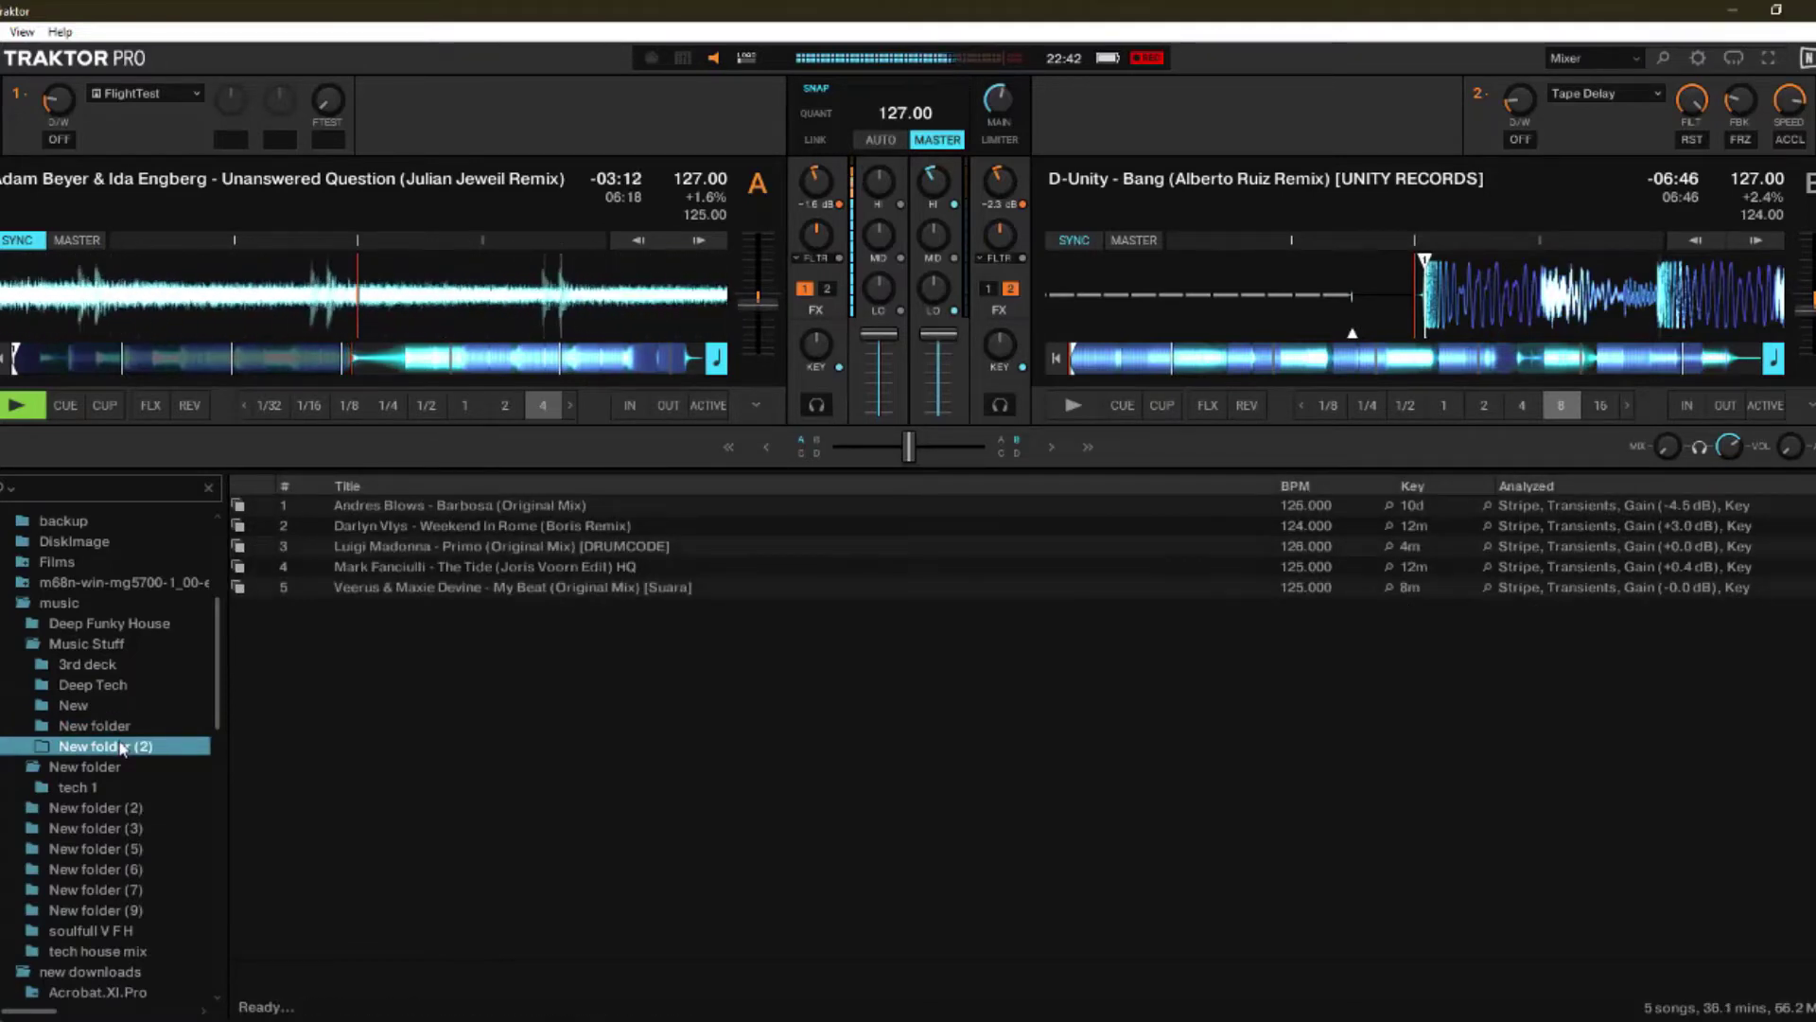
left_click(112, 727)
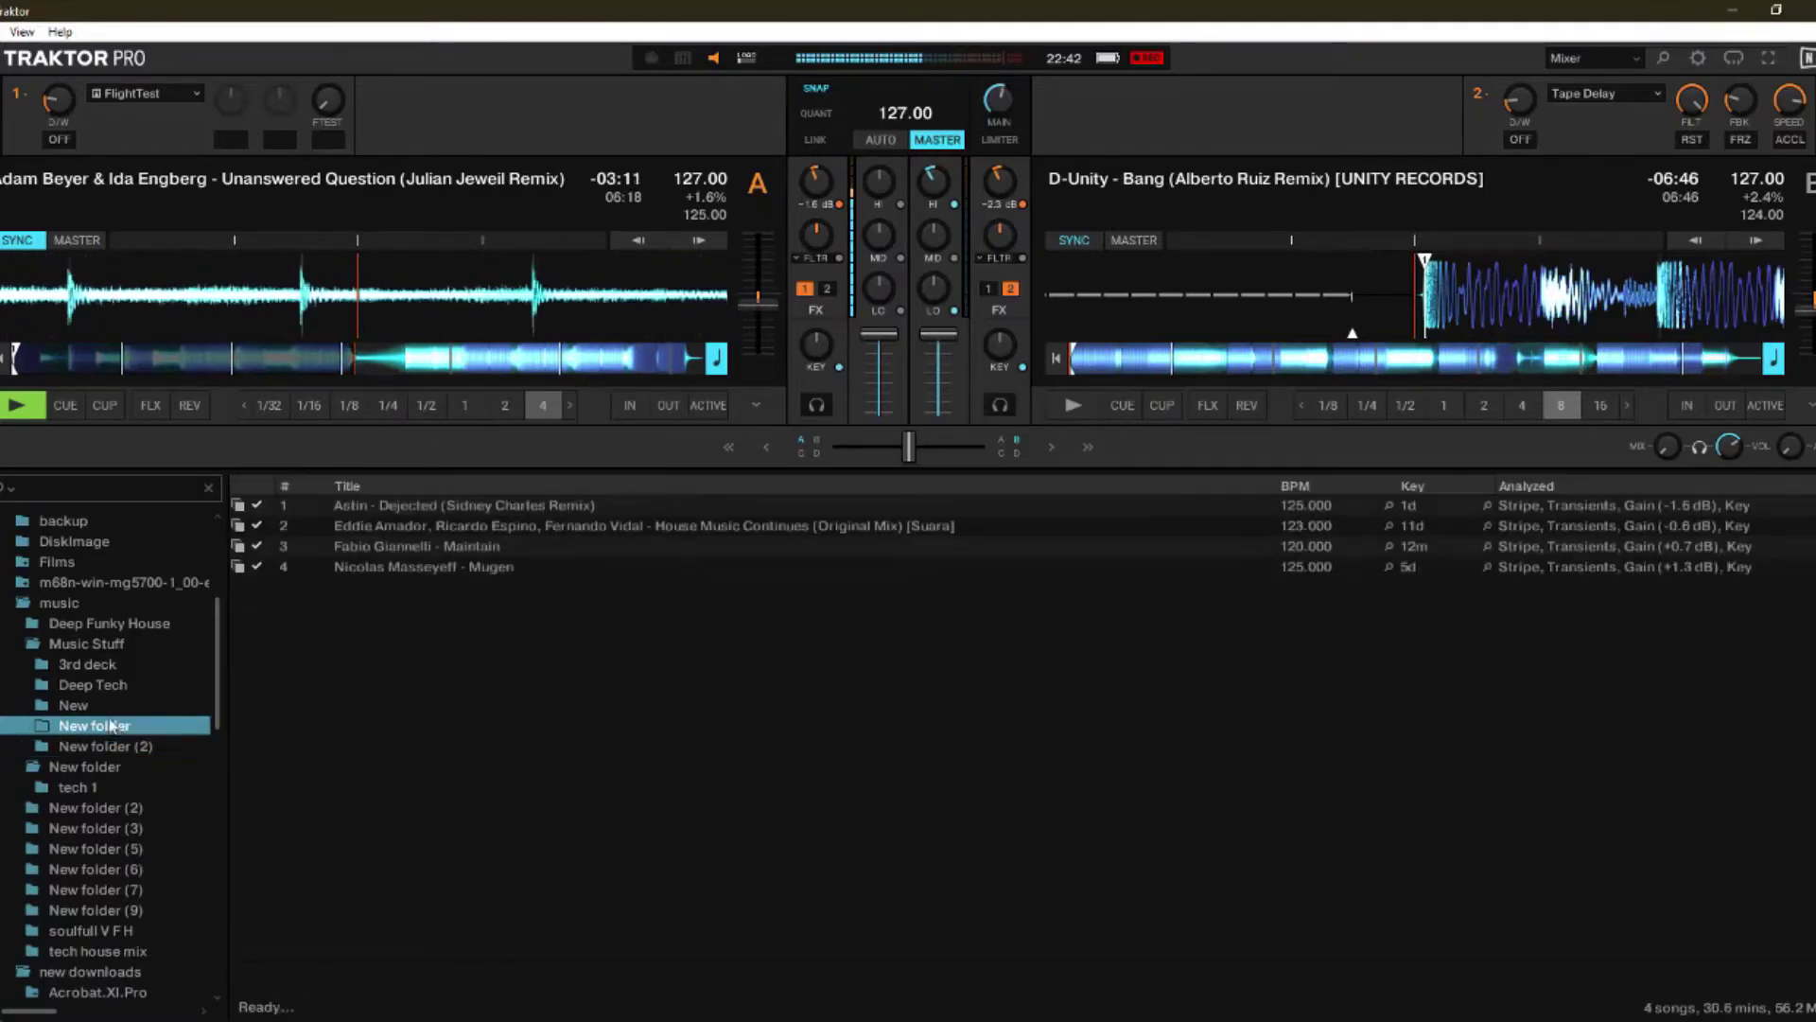
left_click(99, 668)
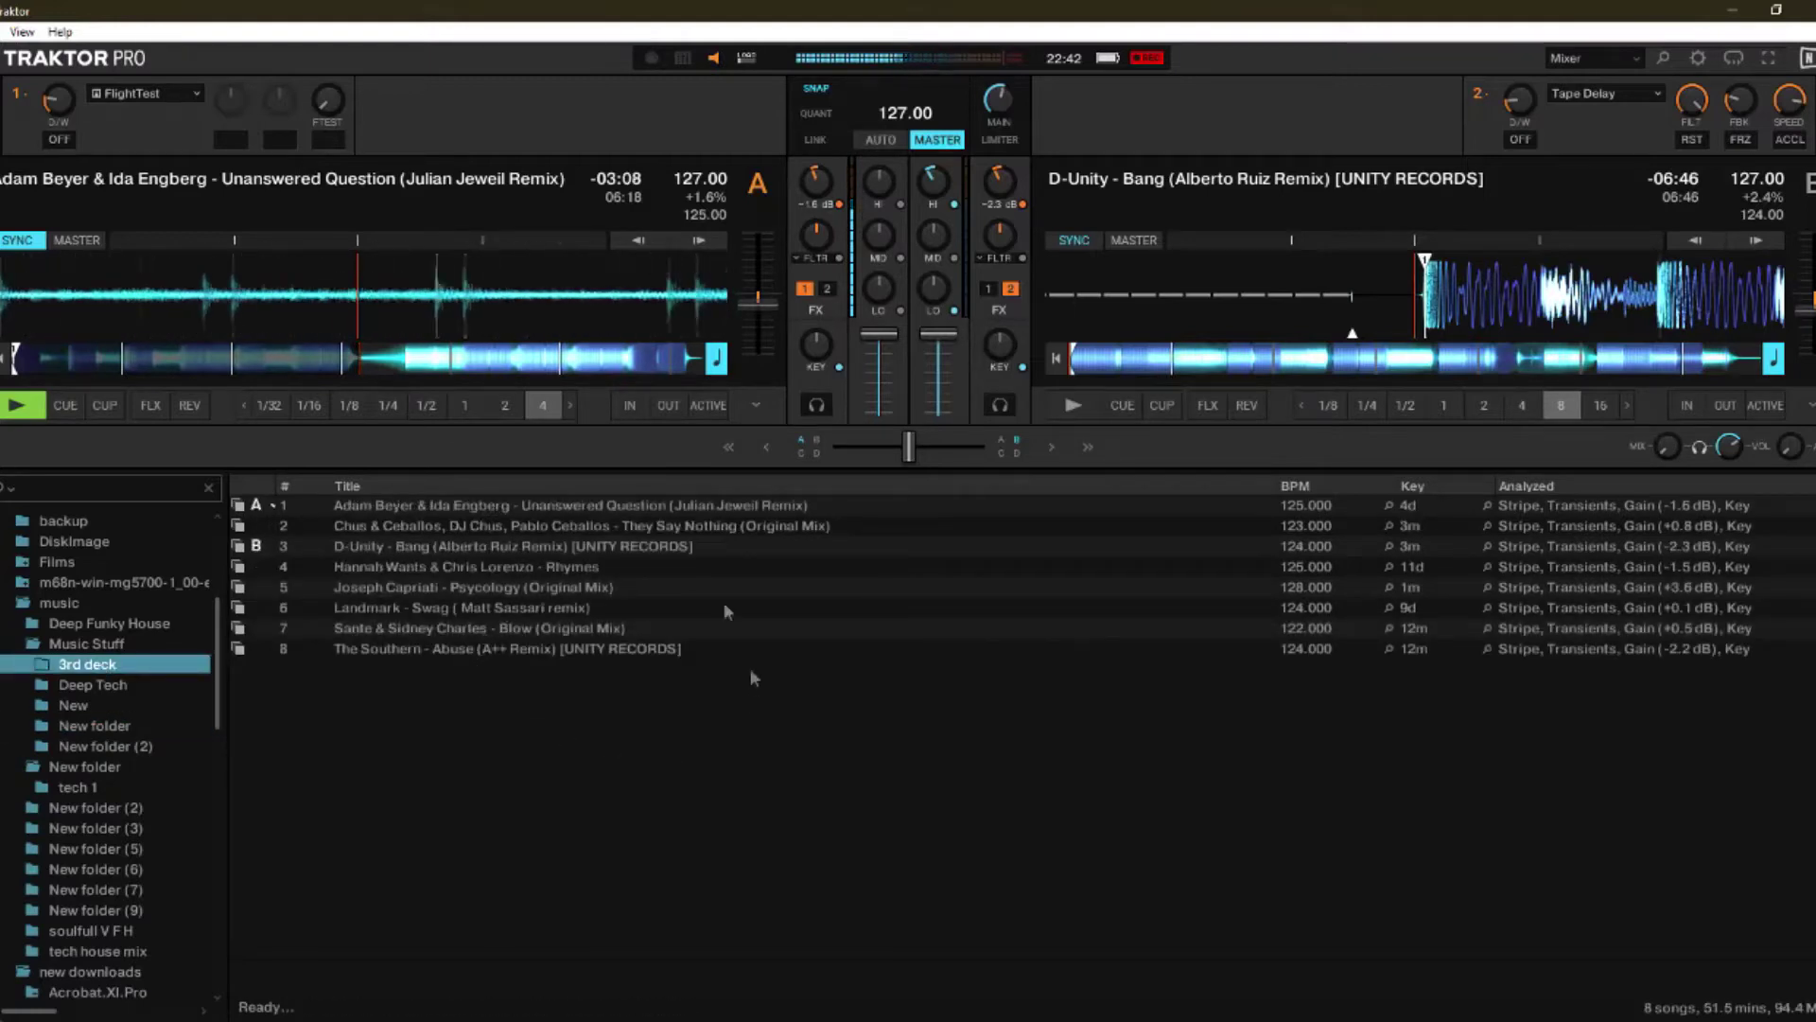
Step: Load Delay in FX unit 1 and apply it briefly to deck A before switching it off
left_click(133, 102)
left_click(121, 153)
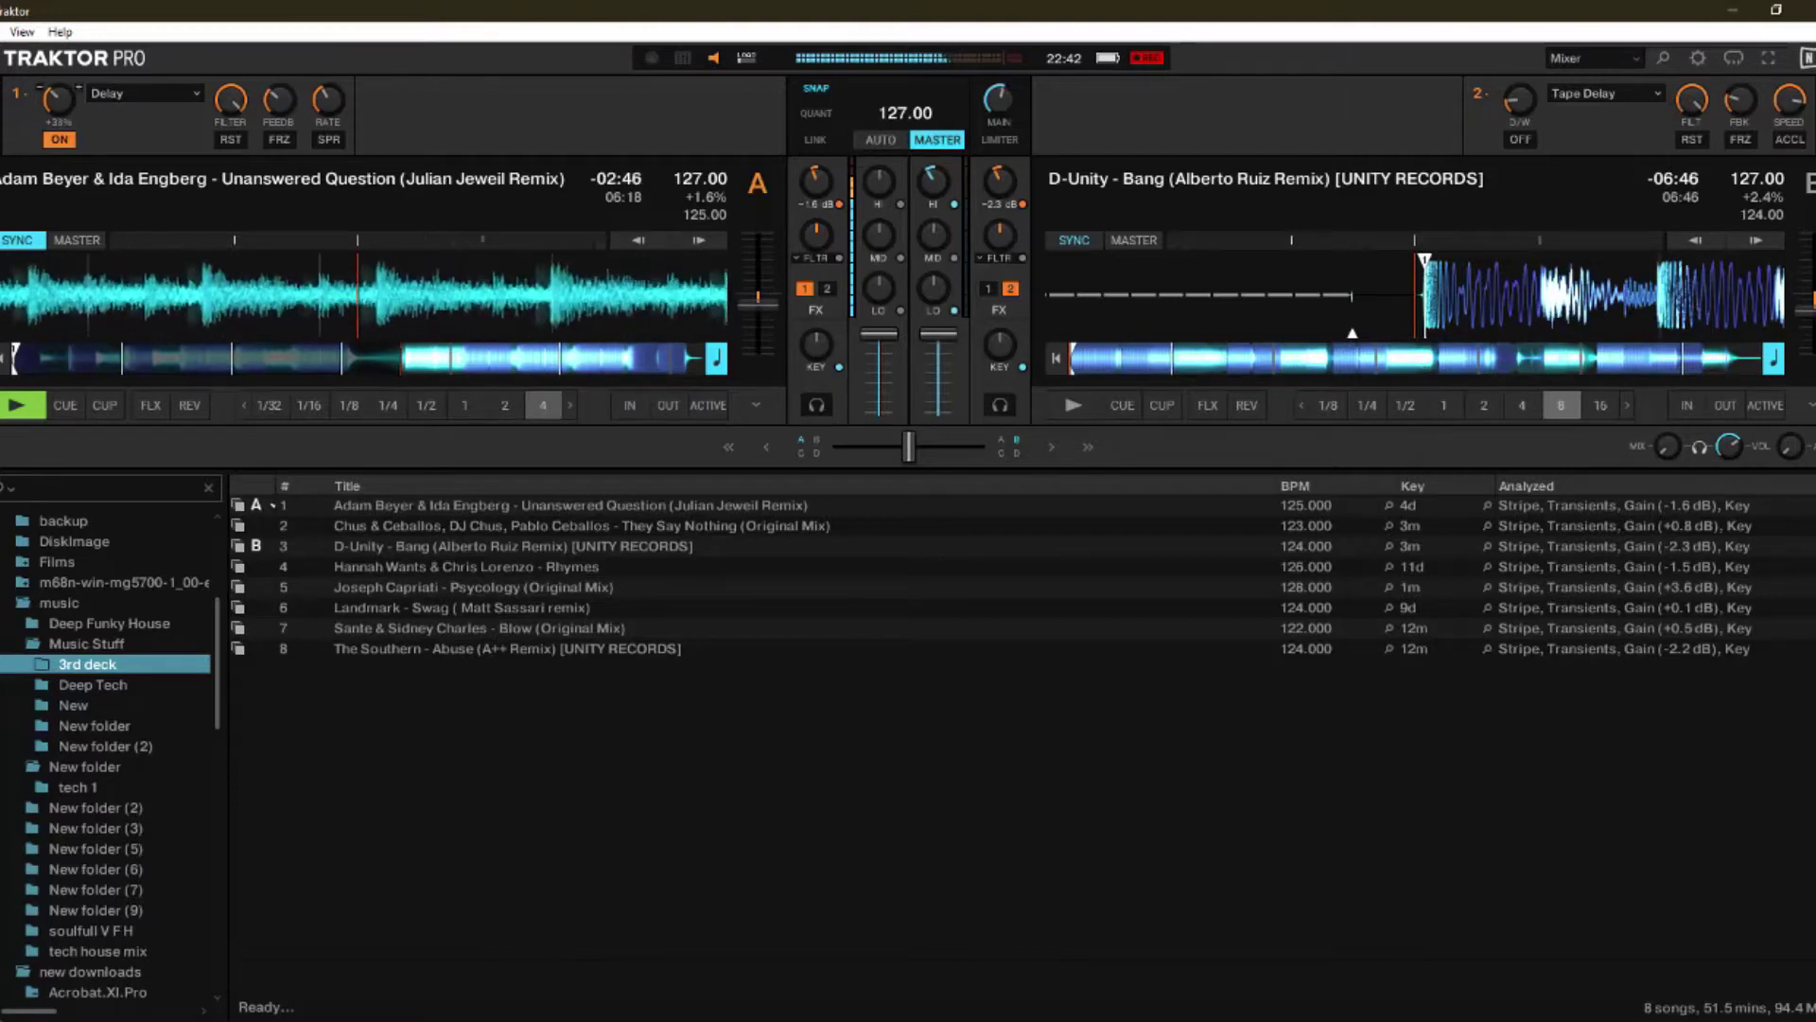
left_click(57, 140)
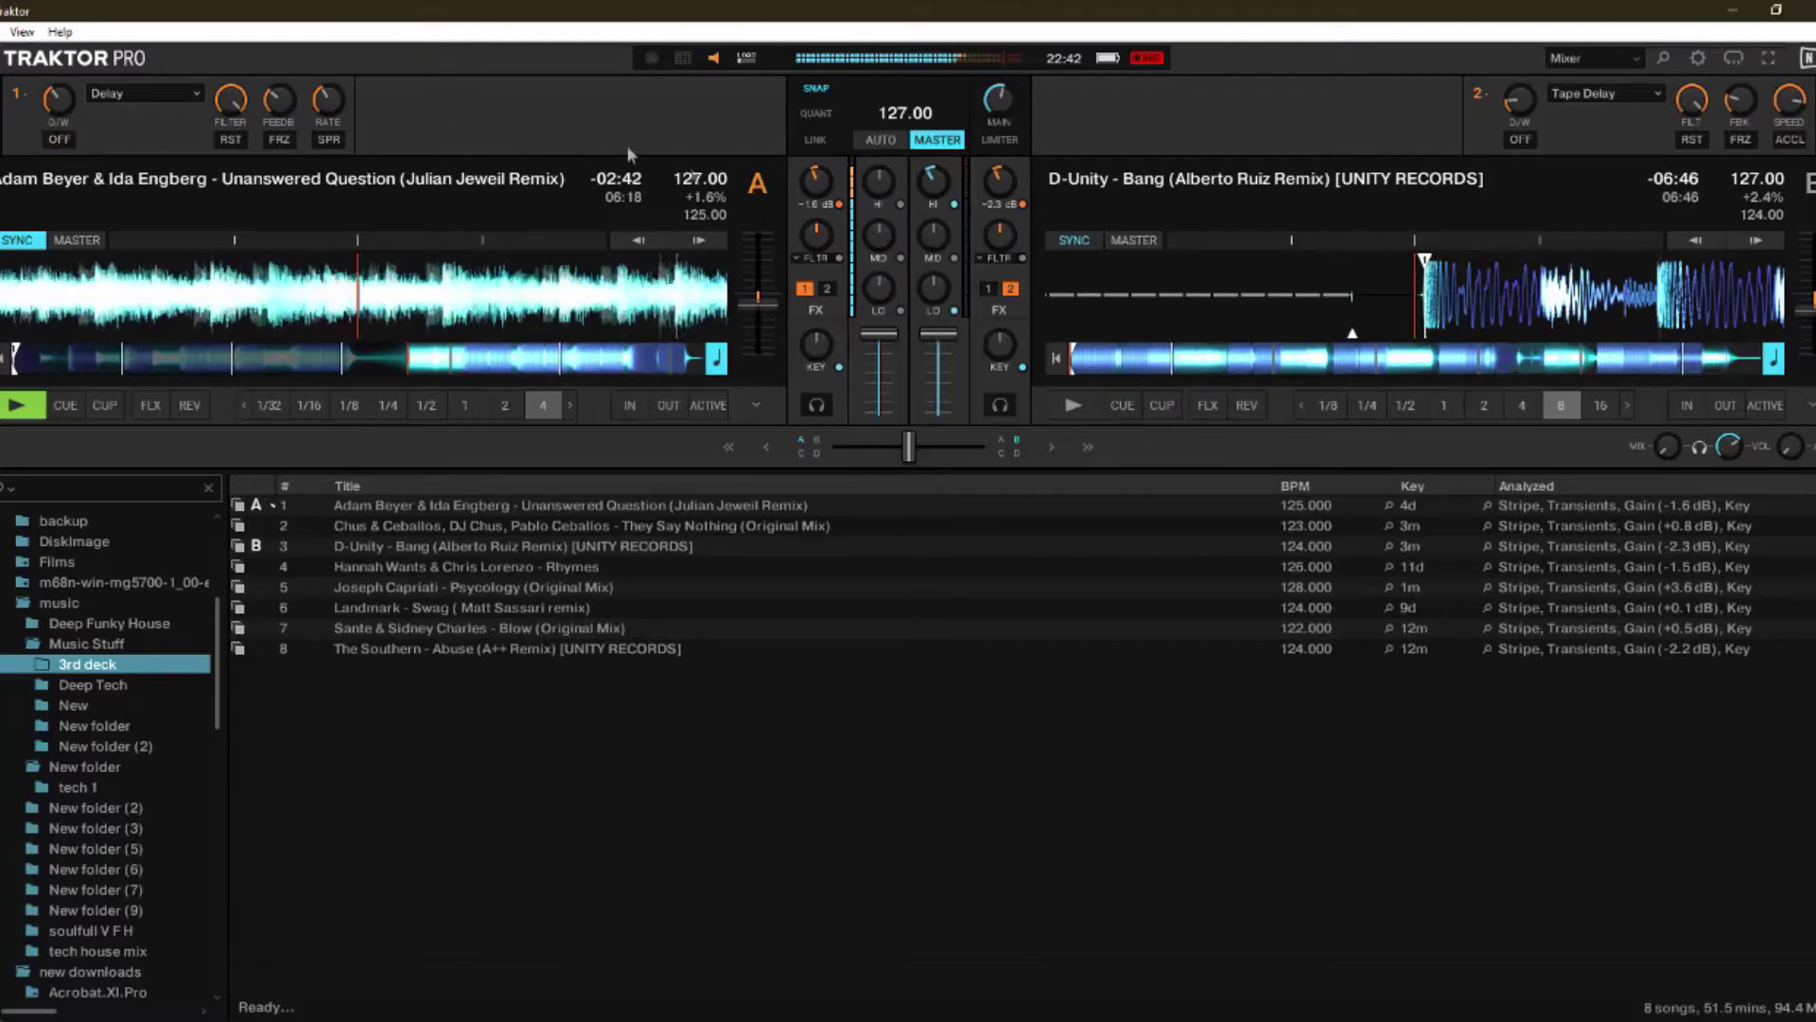
mouse_move(865, 206)
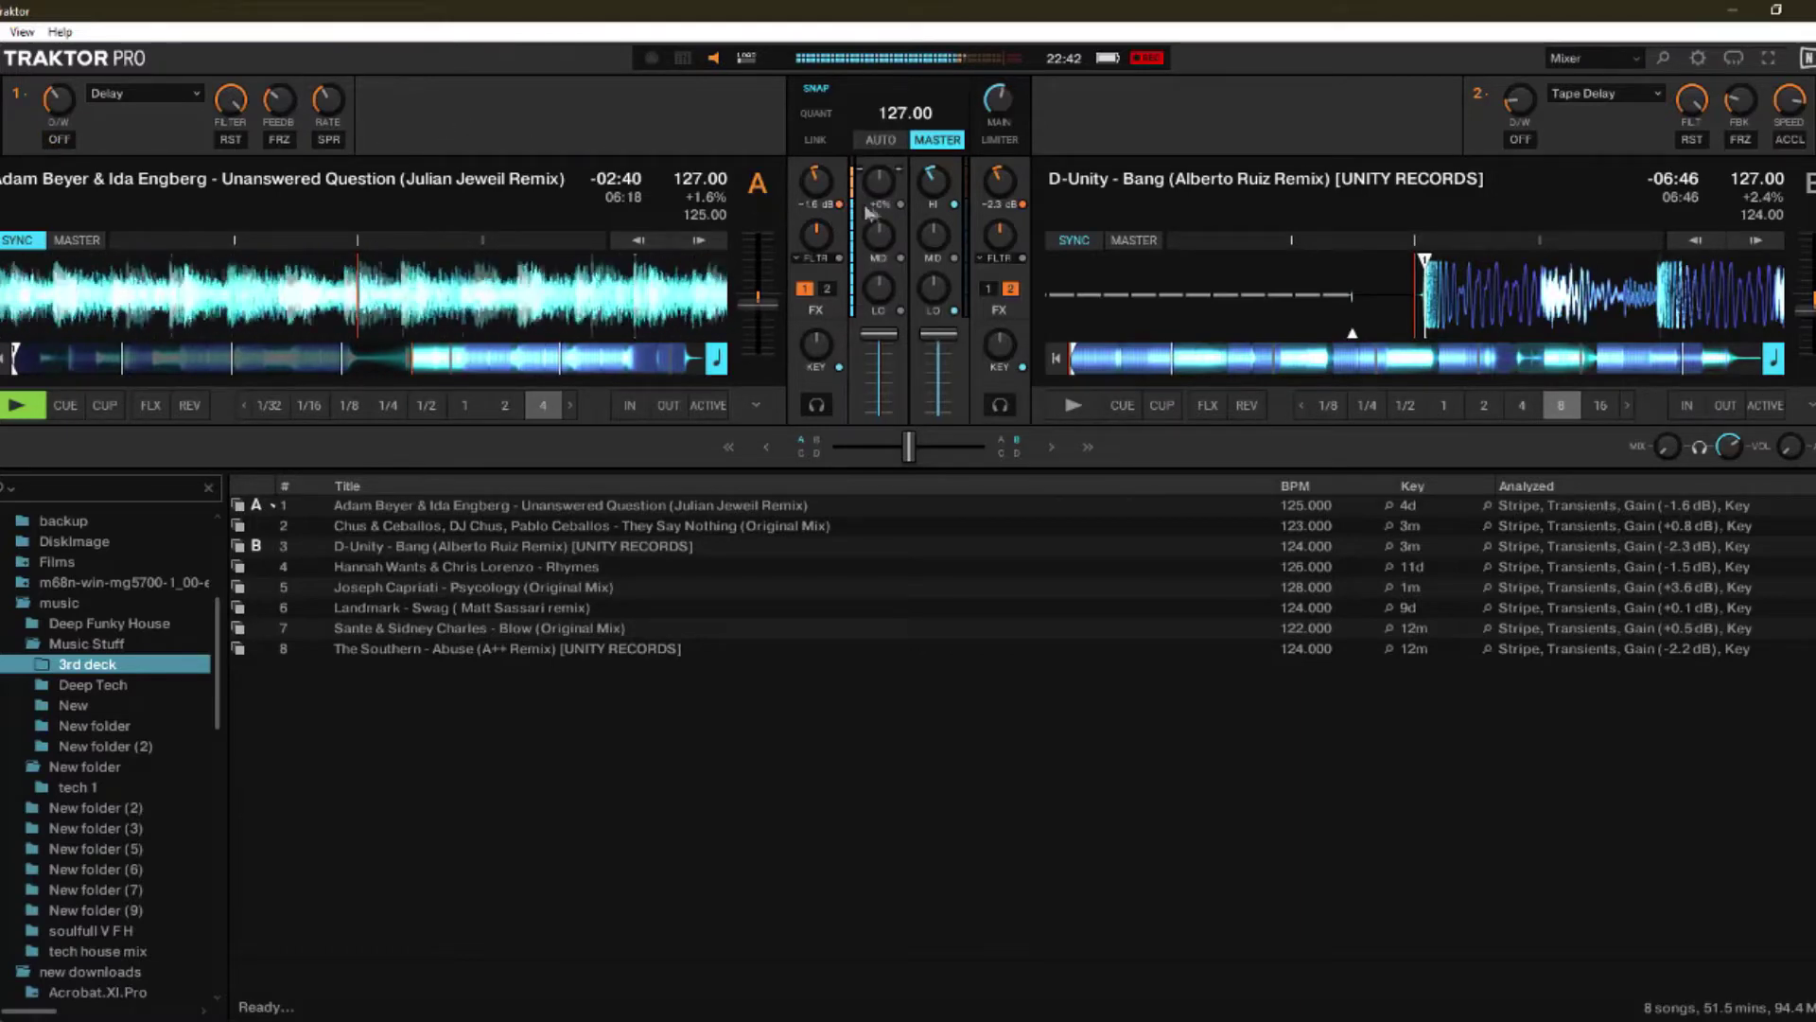
Step: Load FlightTest in FX unit 1, apply it to deck A while raising its FTEST amount to maximum, and switch it off
left_click(159, 97)
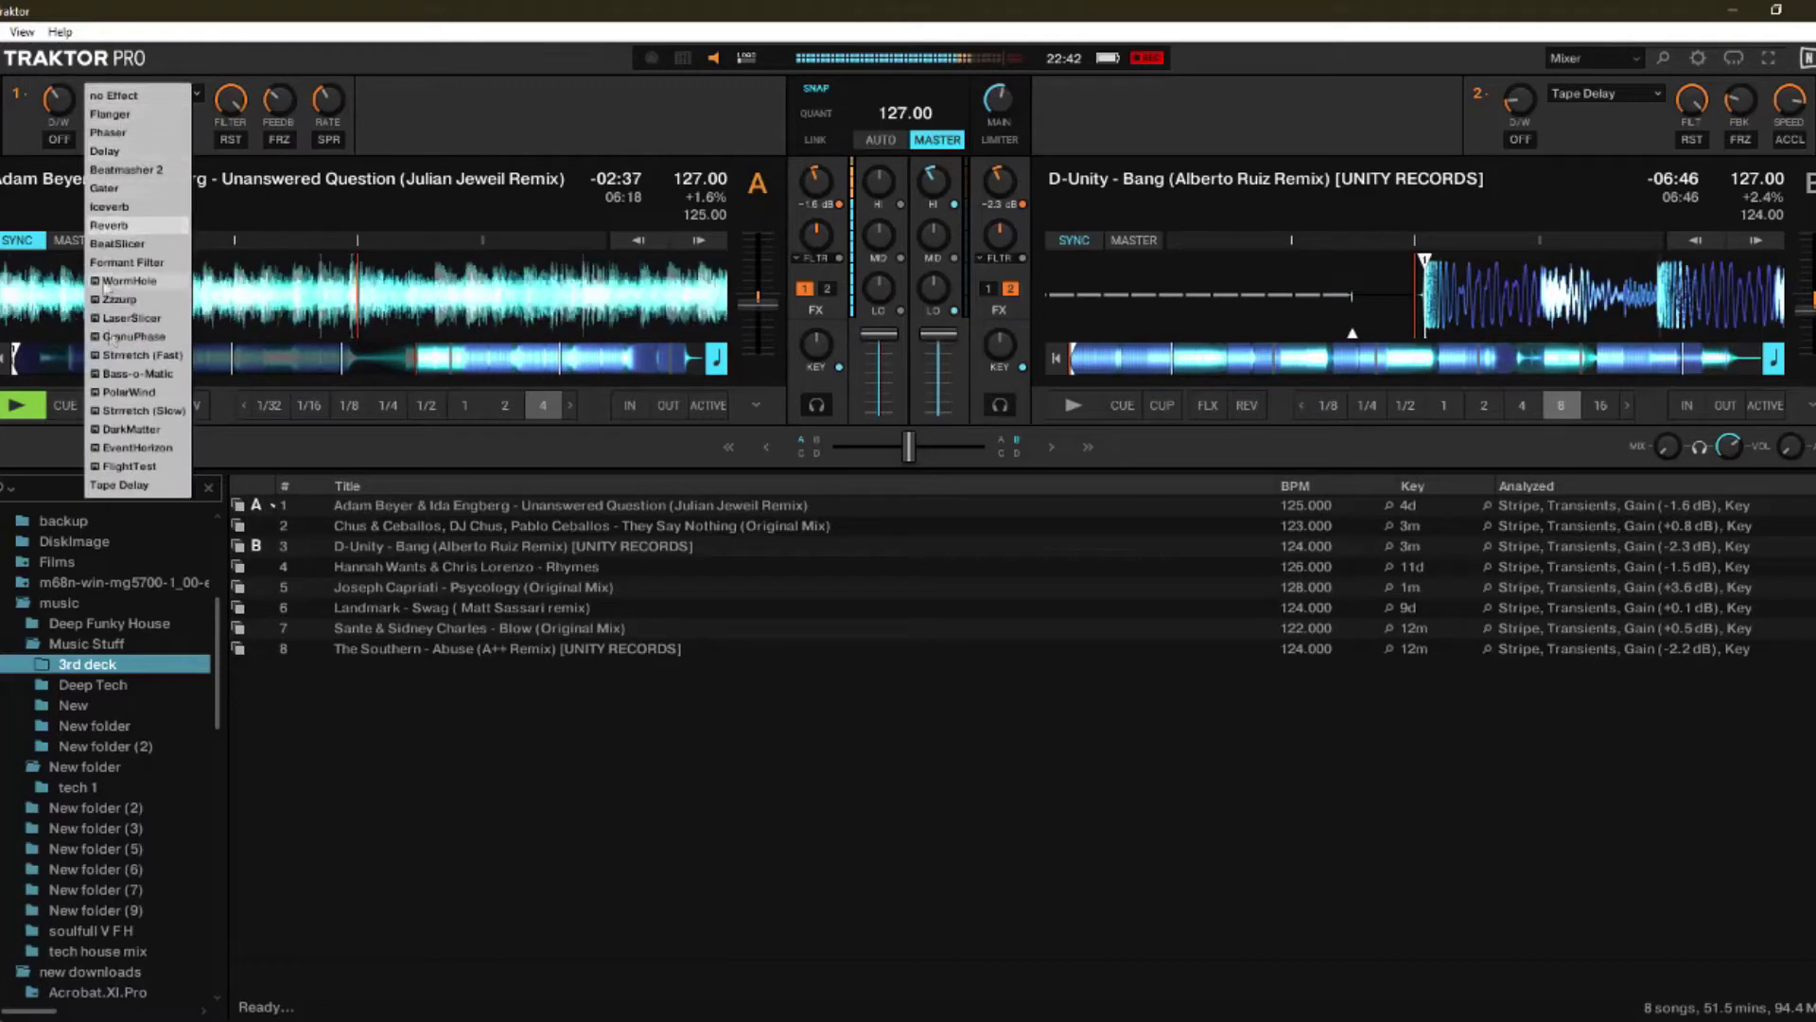
left_click(134, 465)
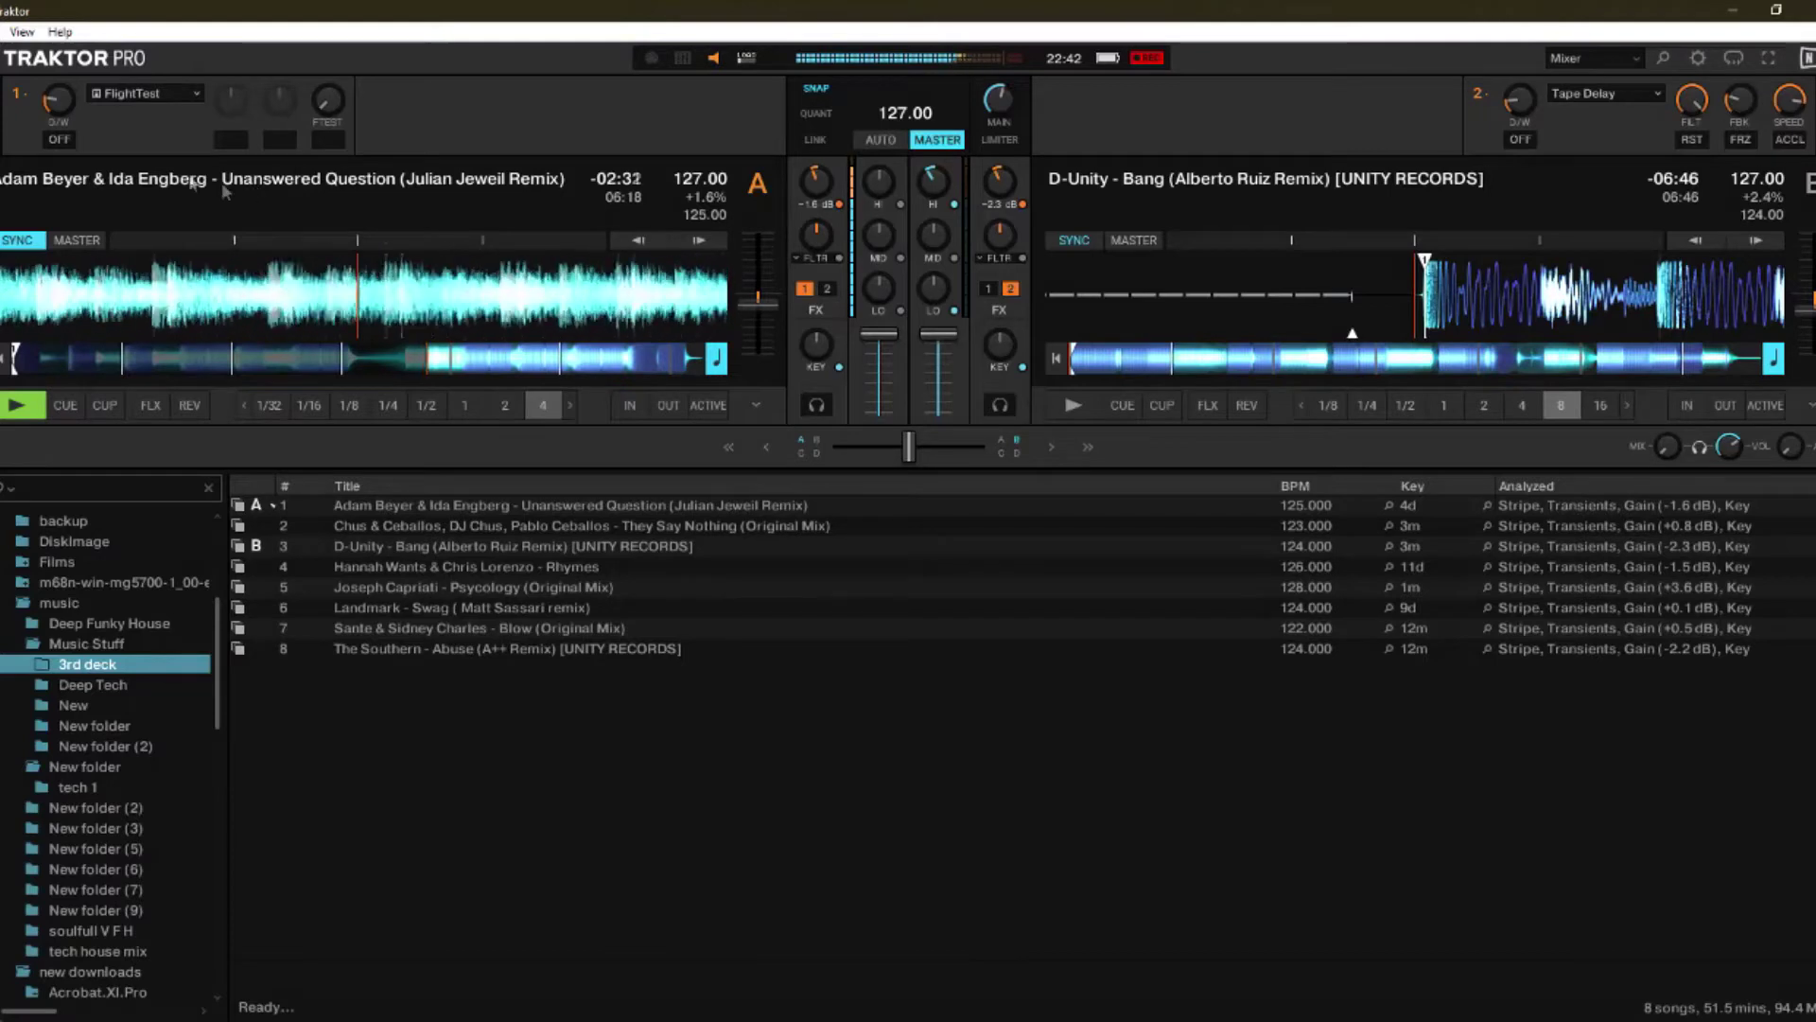
left_click(59, 140)
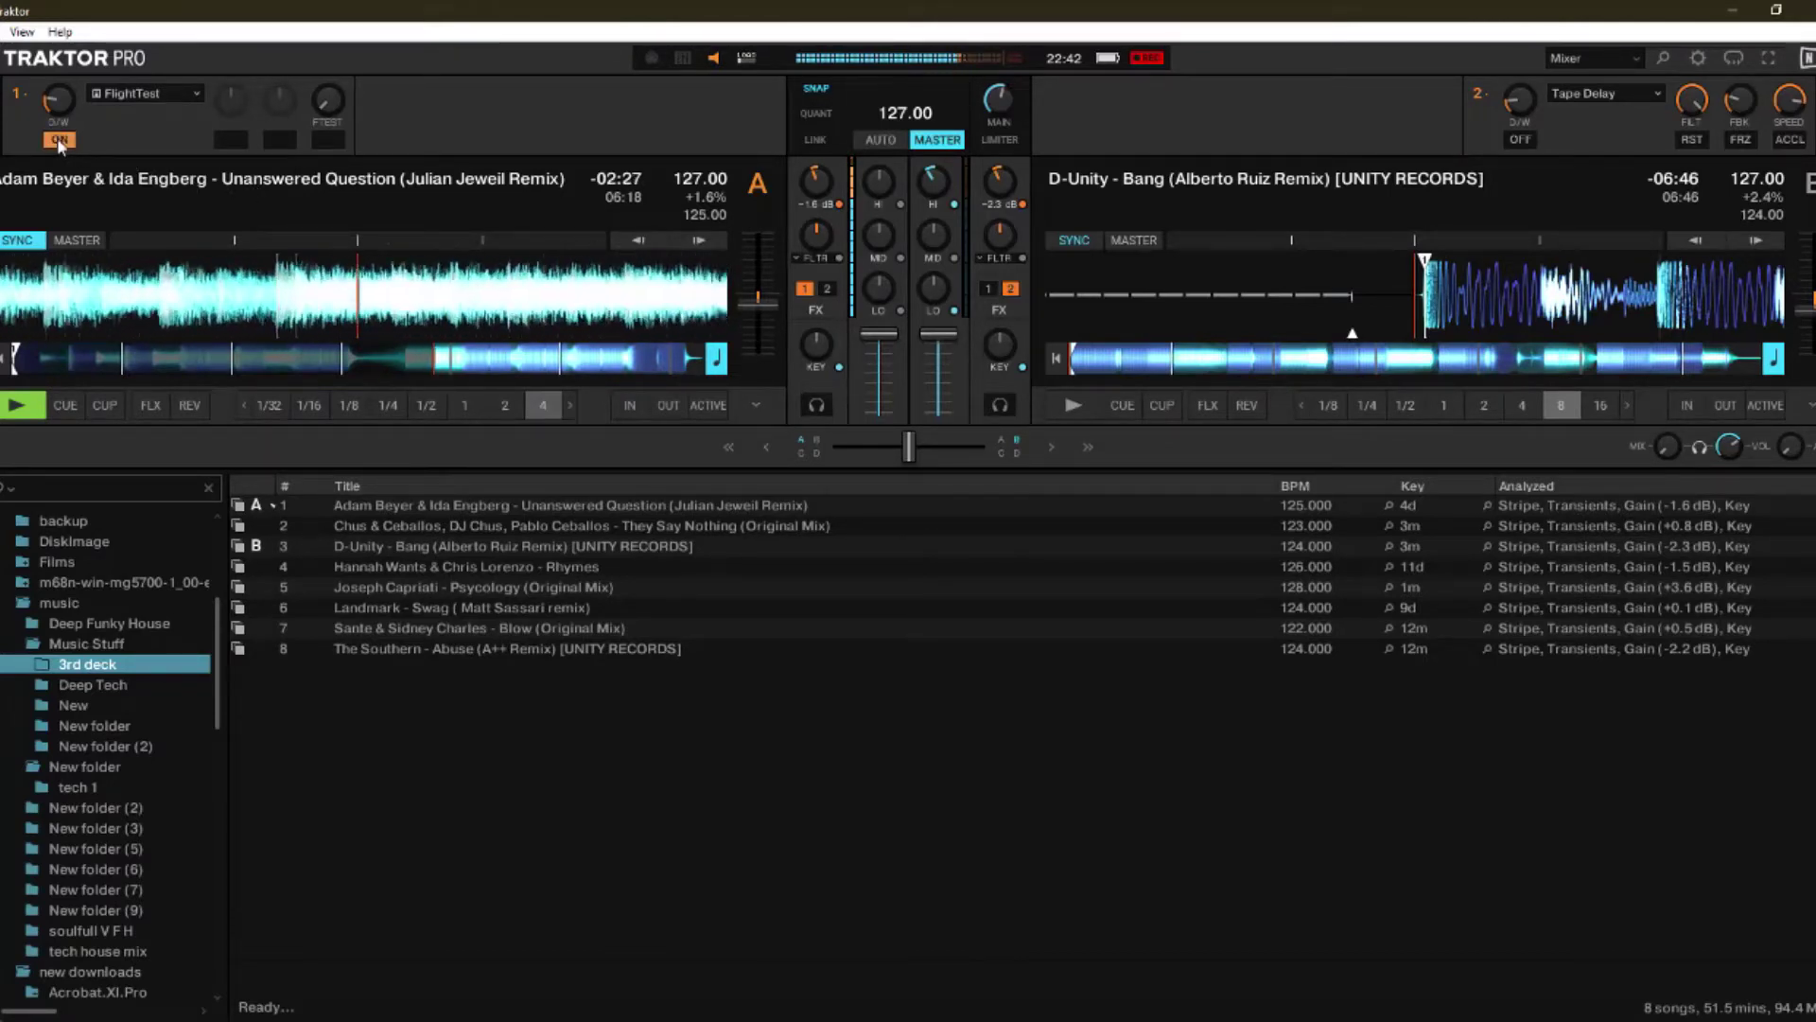
left_click_drag(324, 108, 326, 36)
left_click(62, 142)
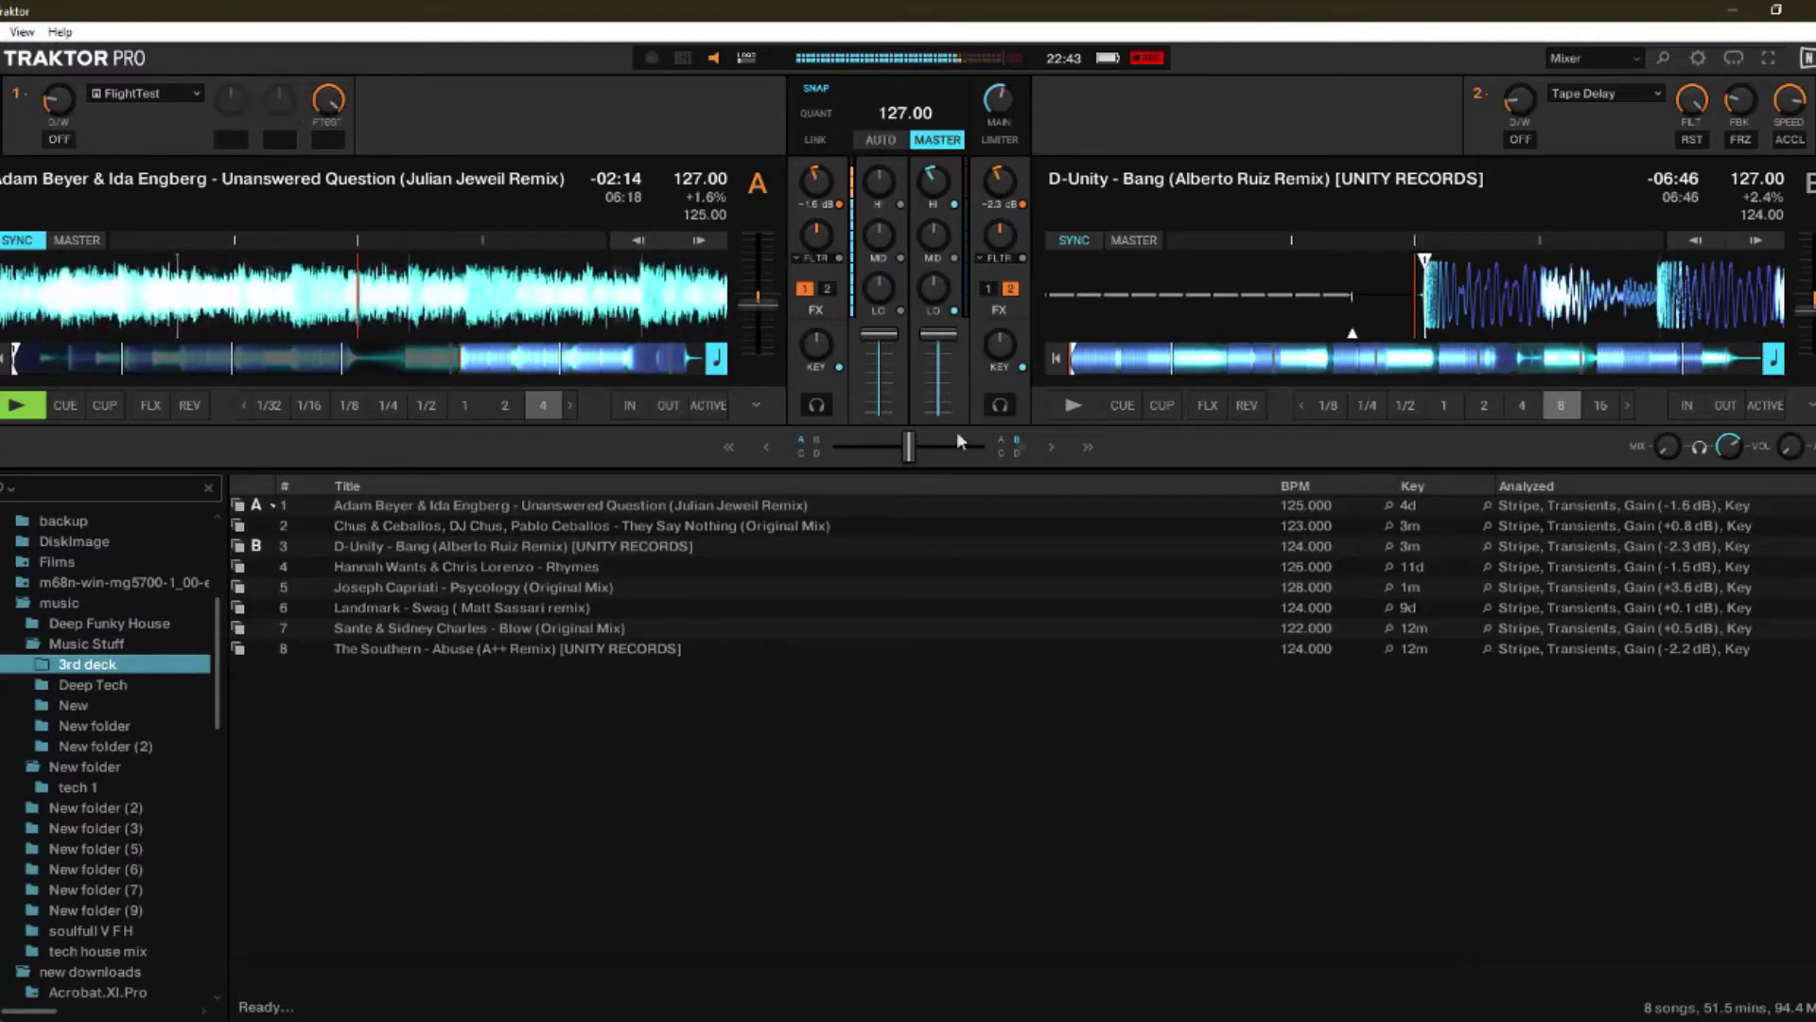
Step: Start D-Unity - Bang on deck B and lower deck A's mid and high EQ while restoring deck B's high EQ
left_click(1071, 404)
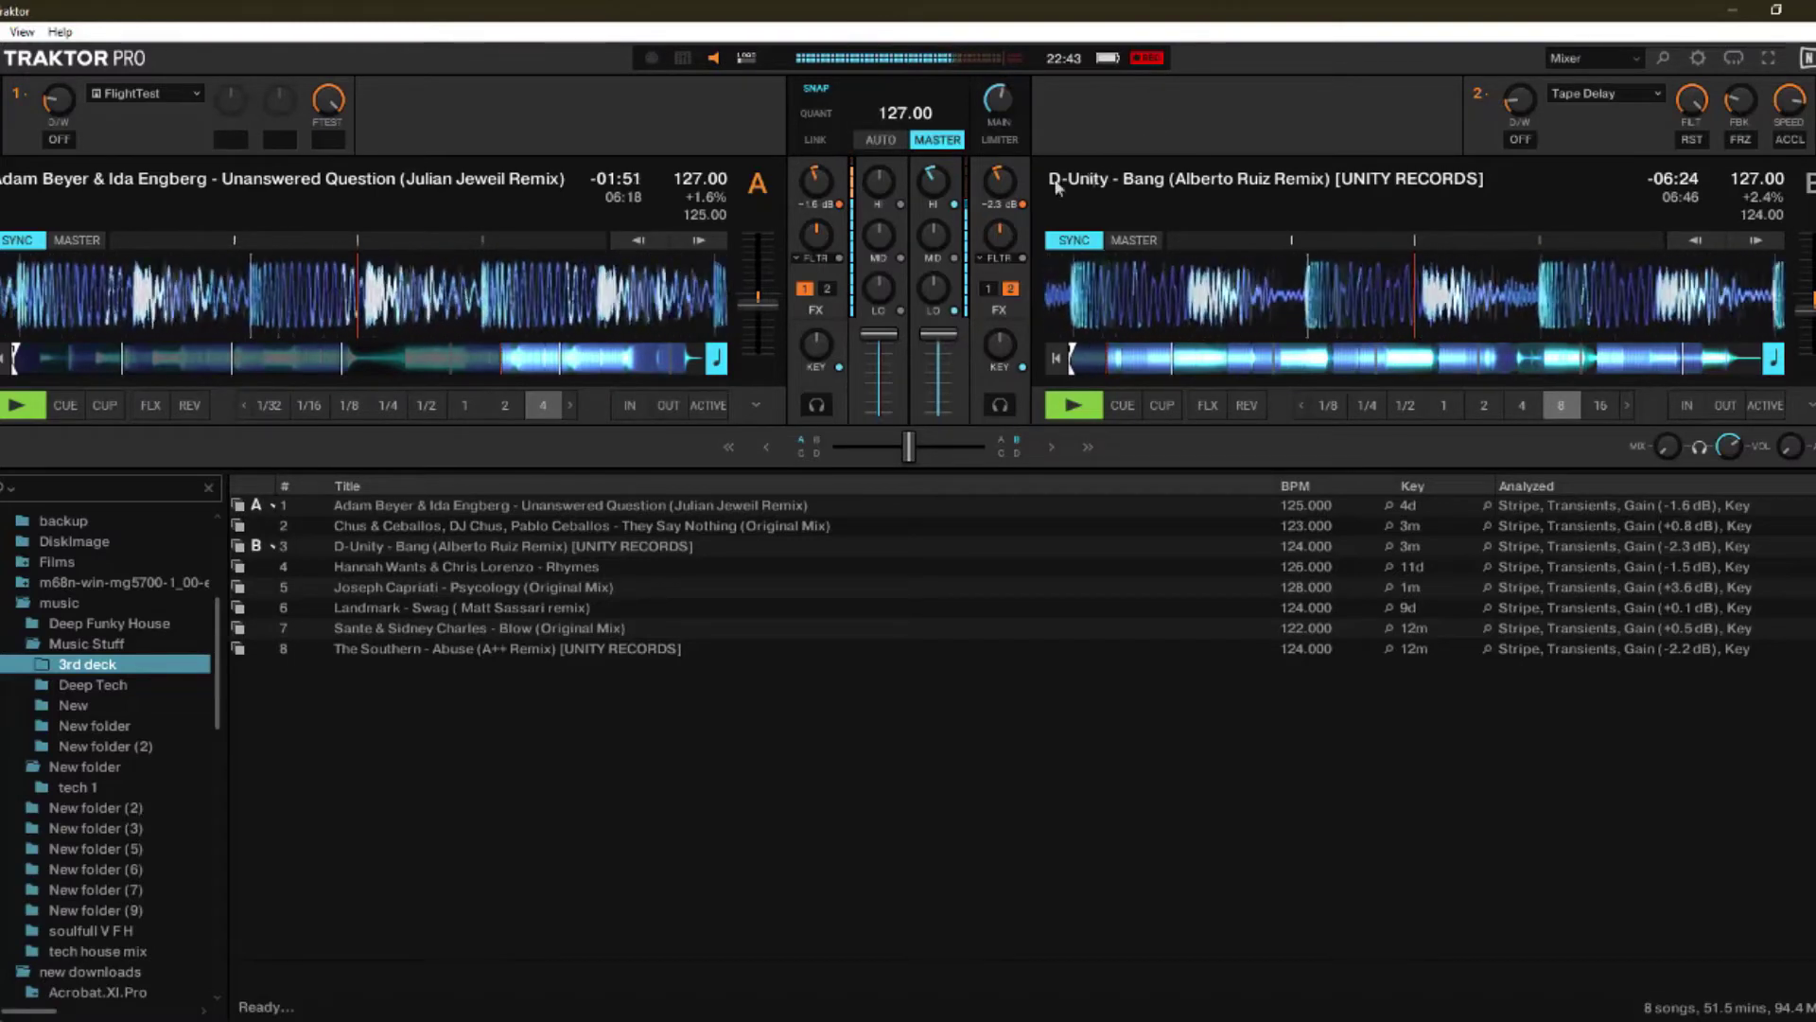
left_click_drag(880, 233, 880, 291)
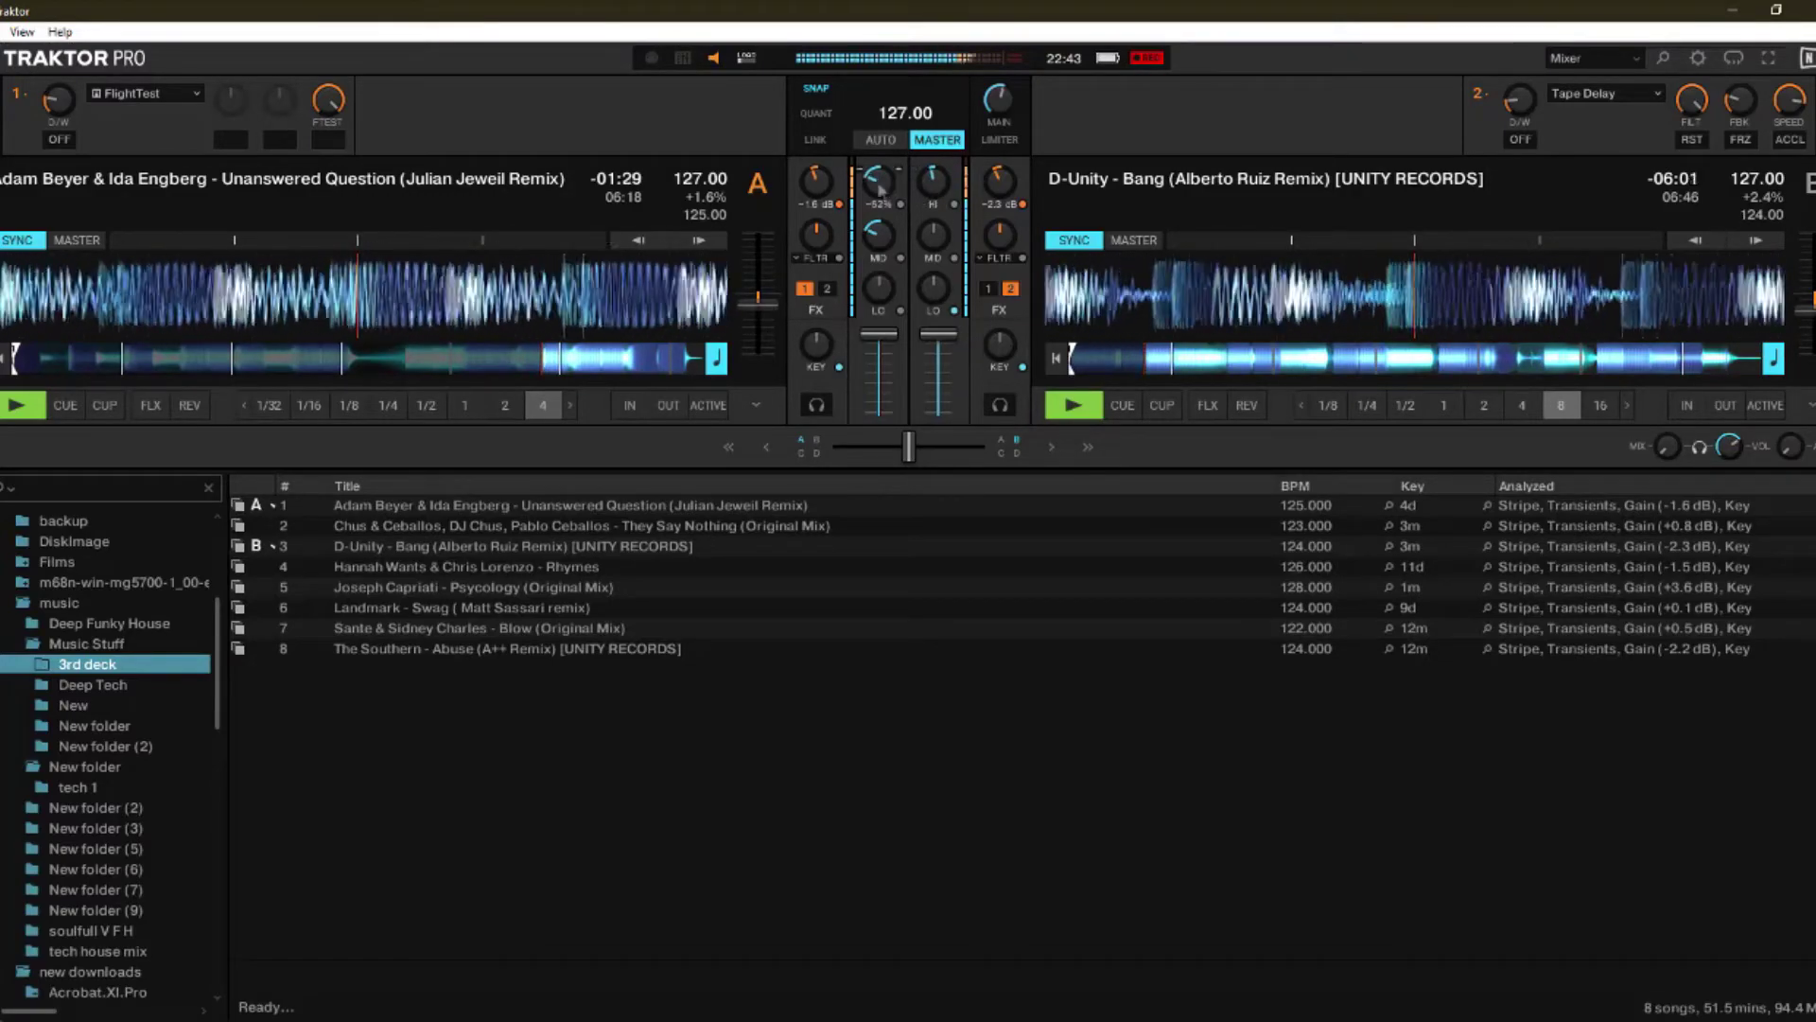
scroll(930, 187, "up", 2)
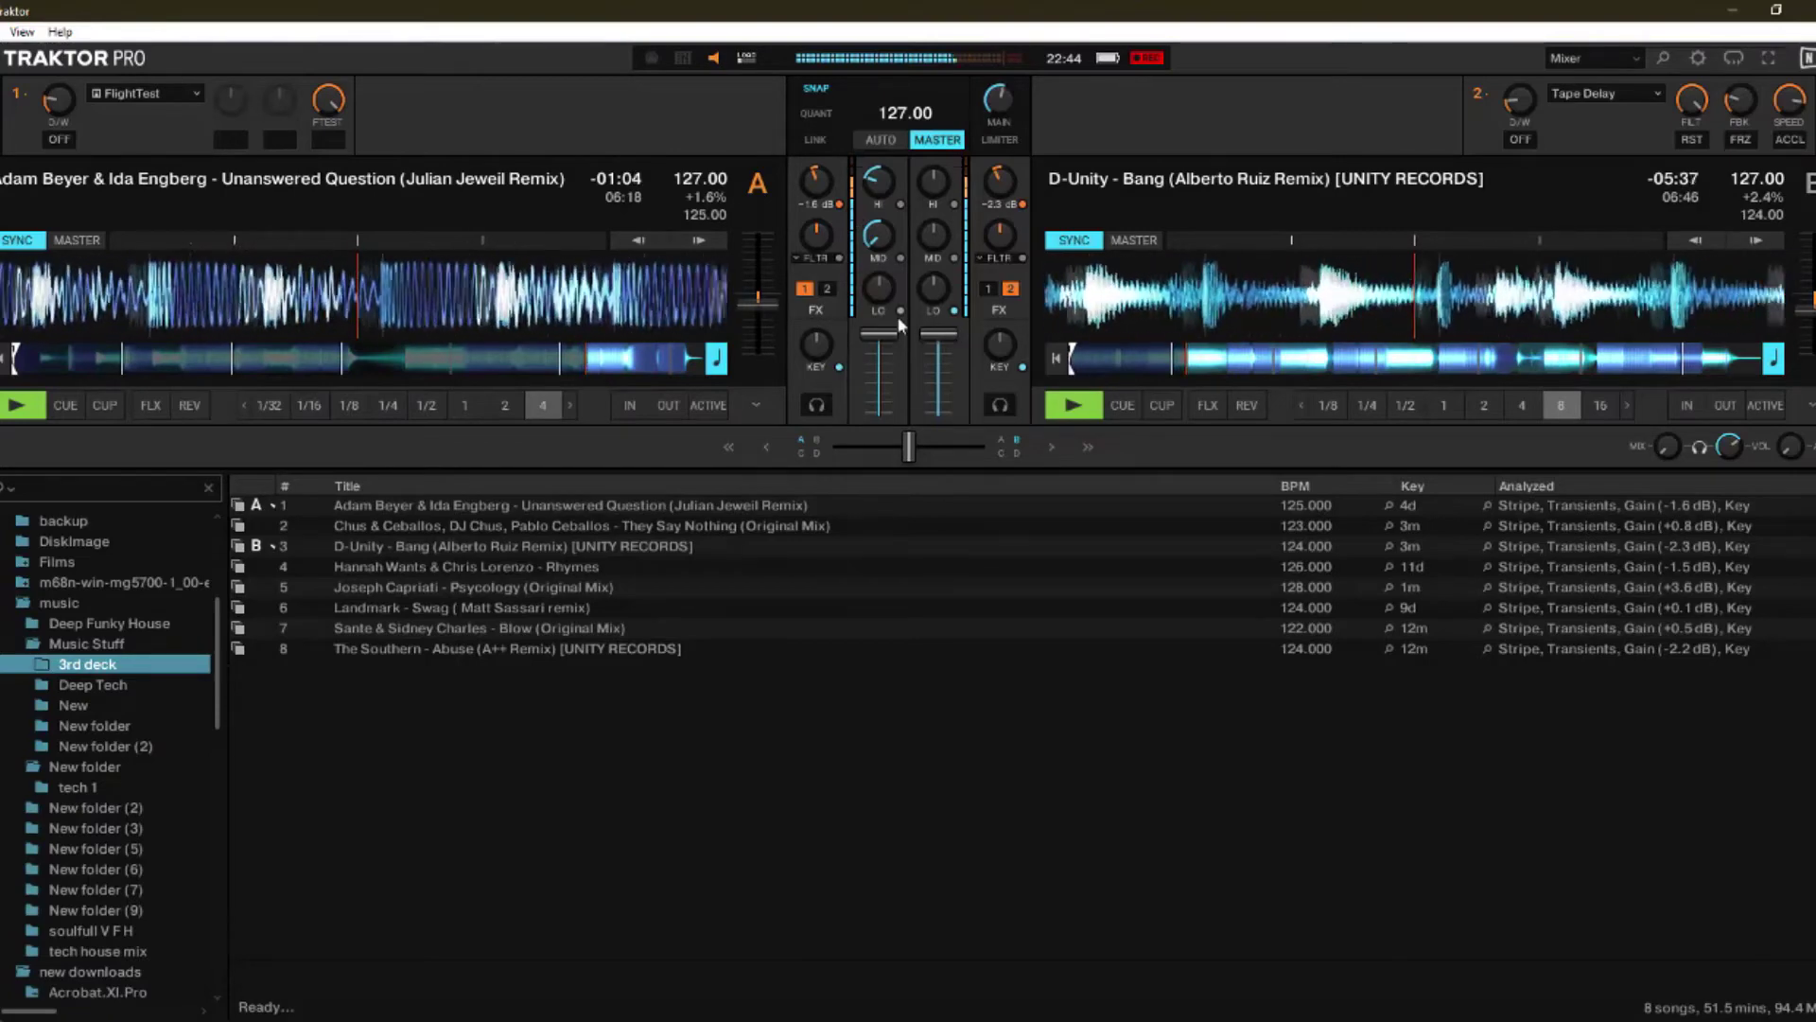
Step: Load Gater in FX unit 1 and apply it to deck A with the dry/wet mix at about 53%
mouse_move(877, 204)
left_click(146, 93)
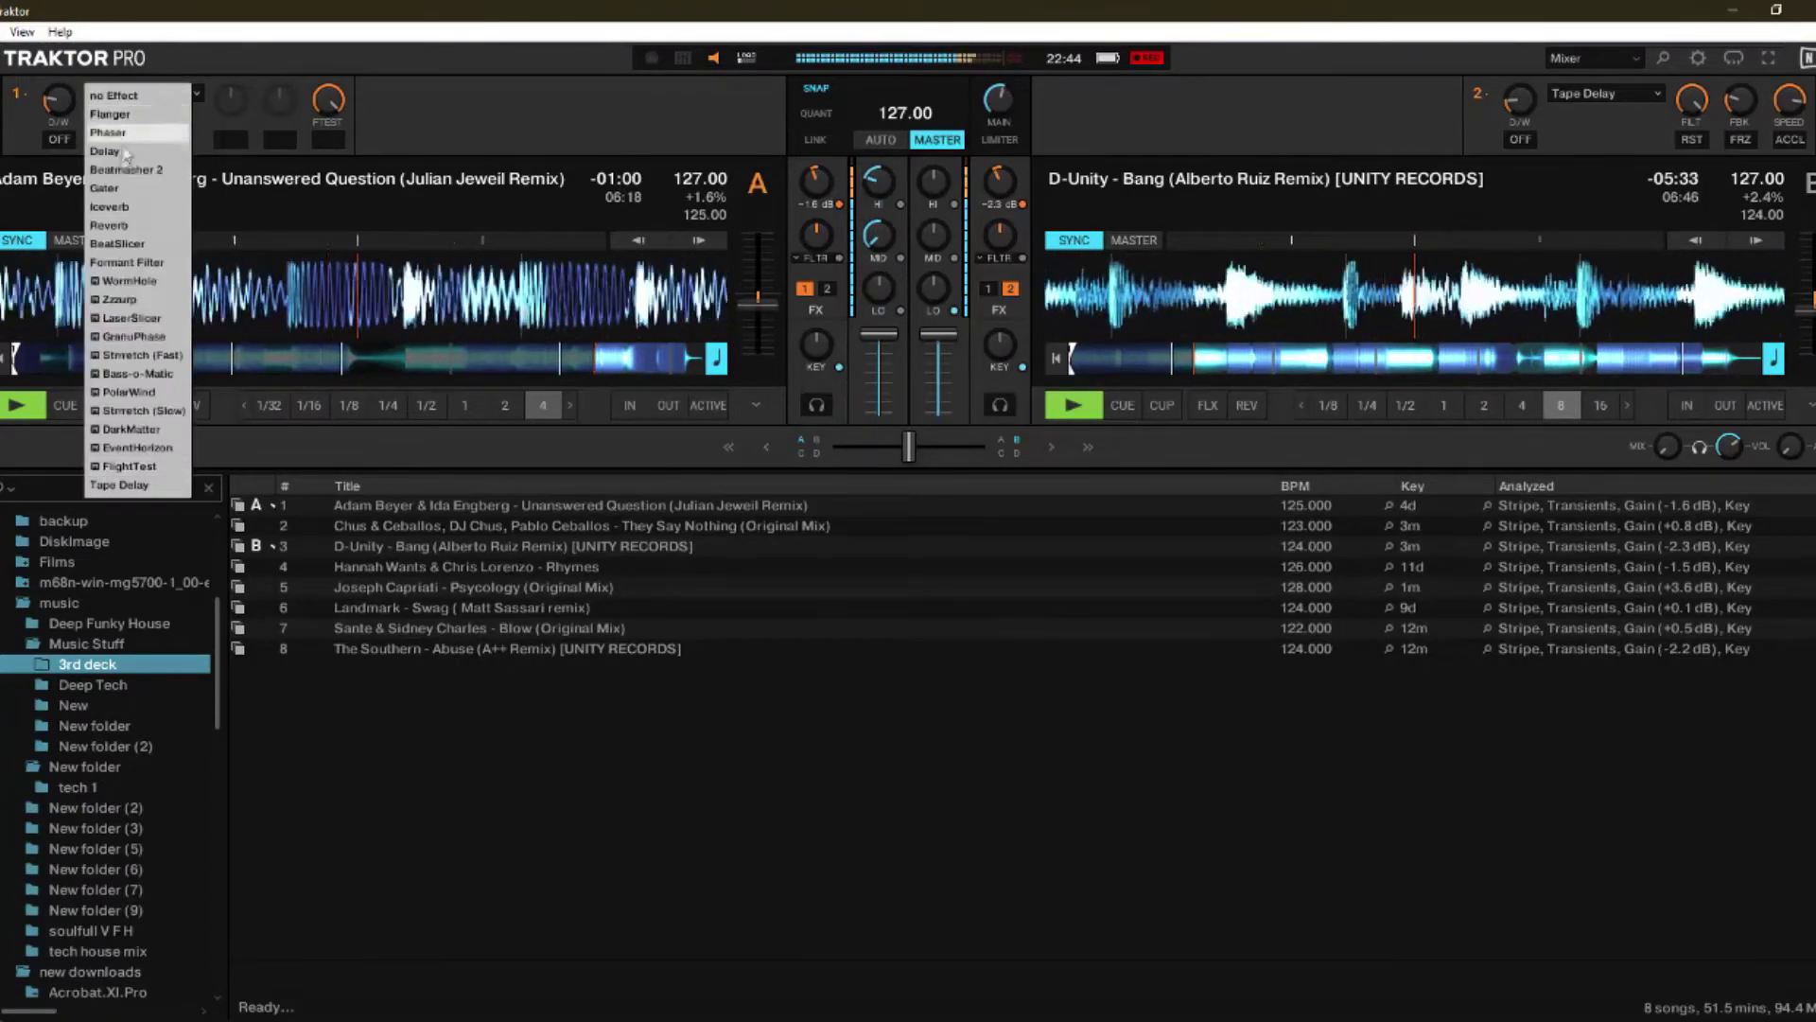
left_click(121, 190)
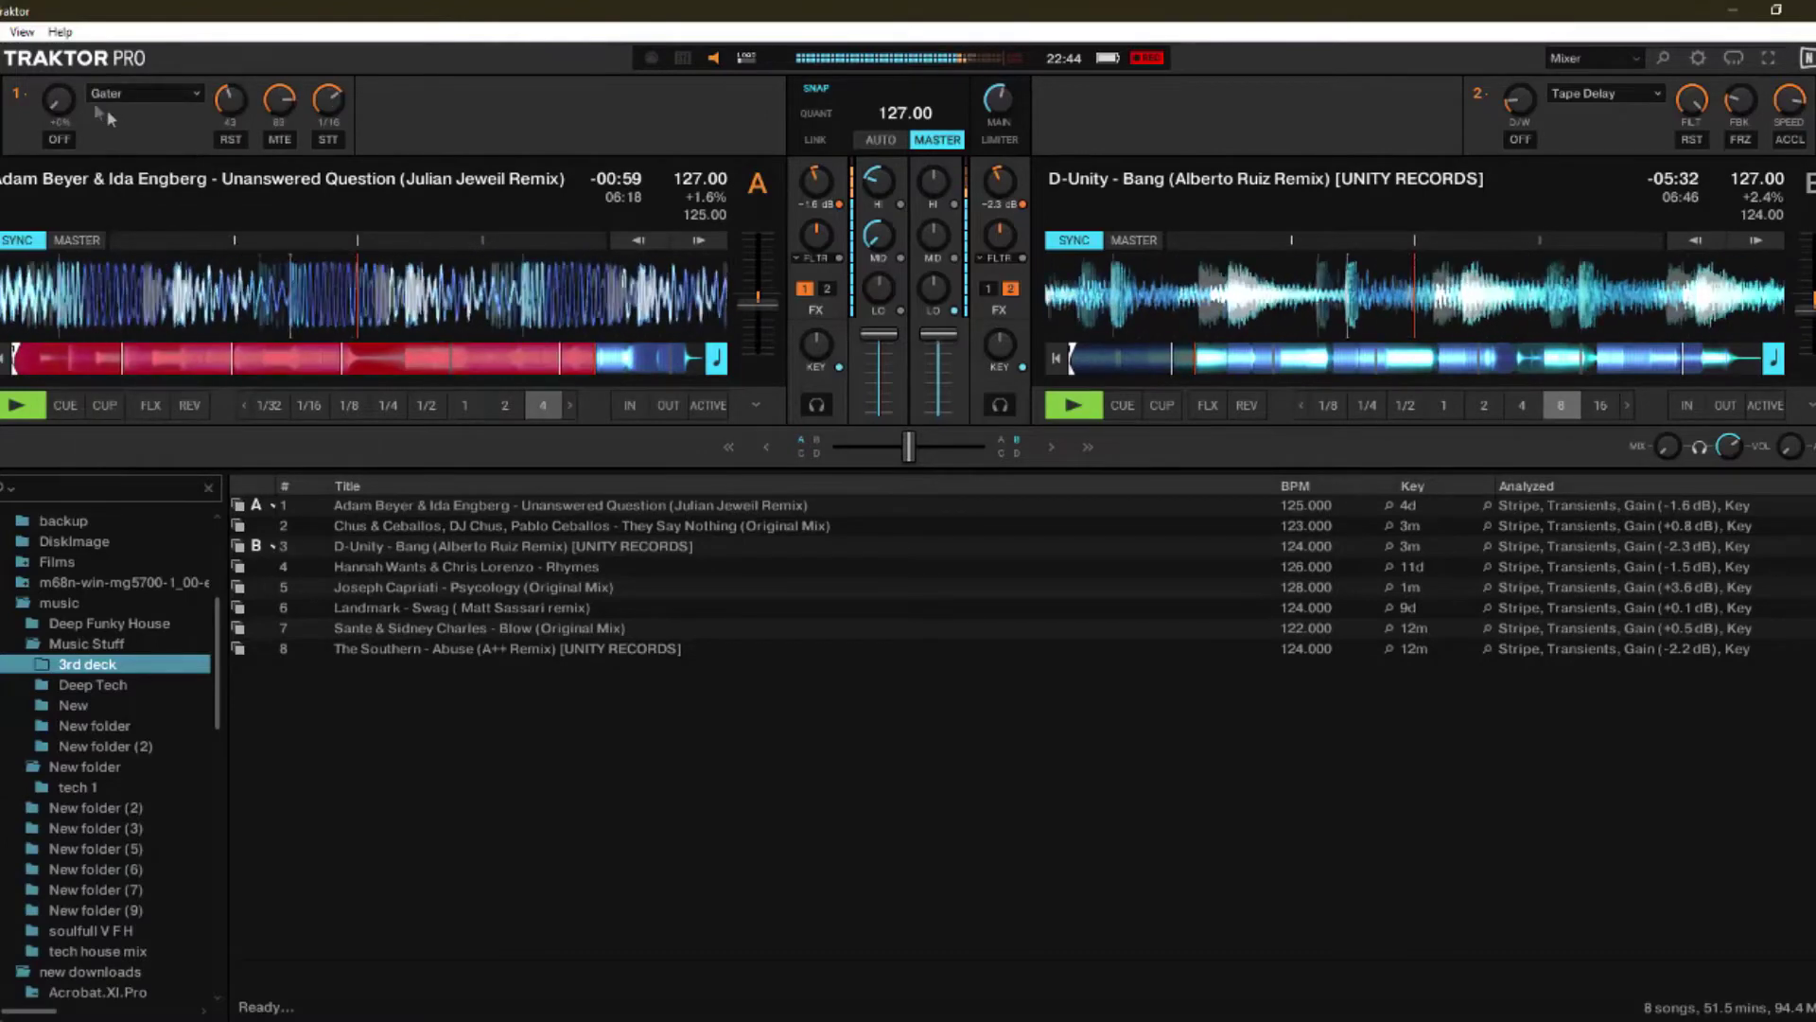
left_click(57, 139)
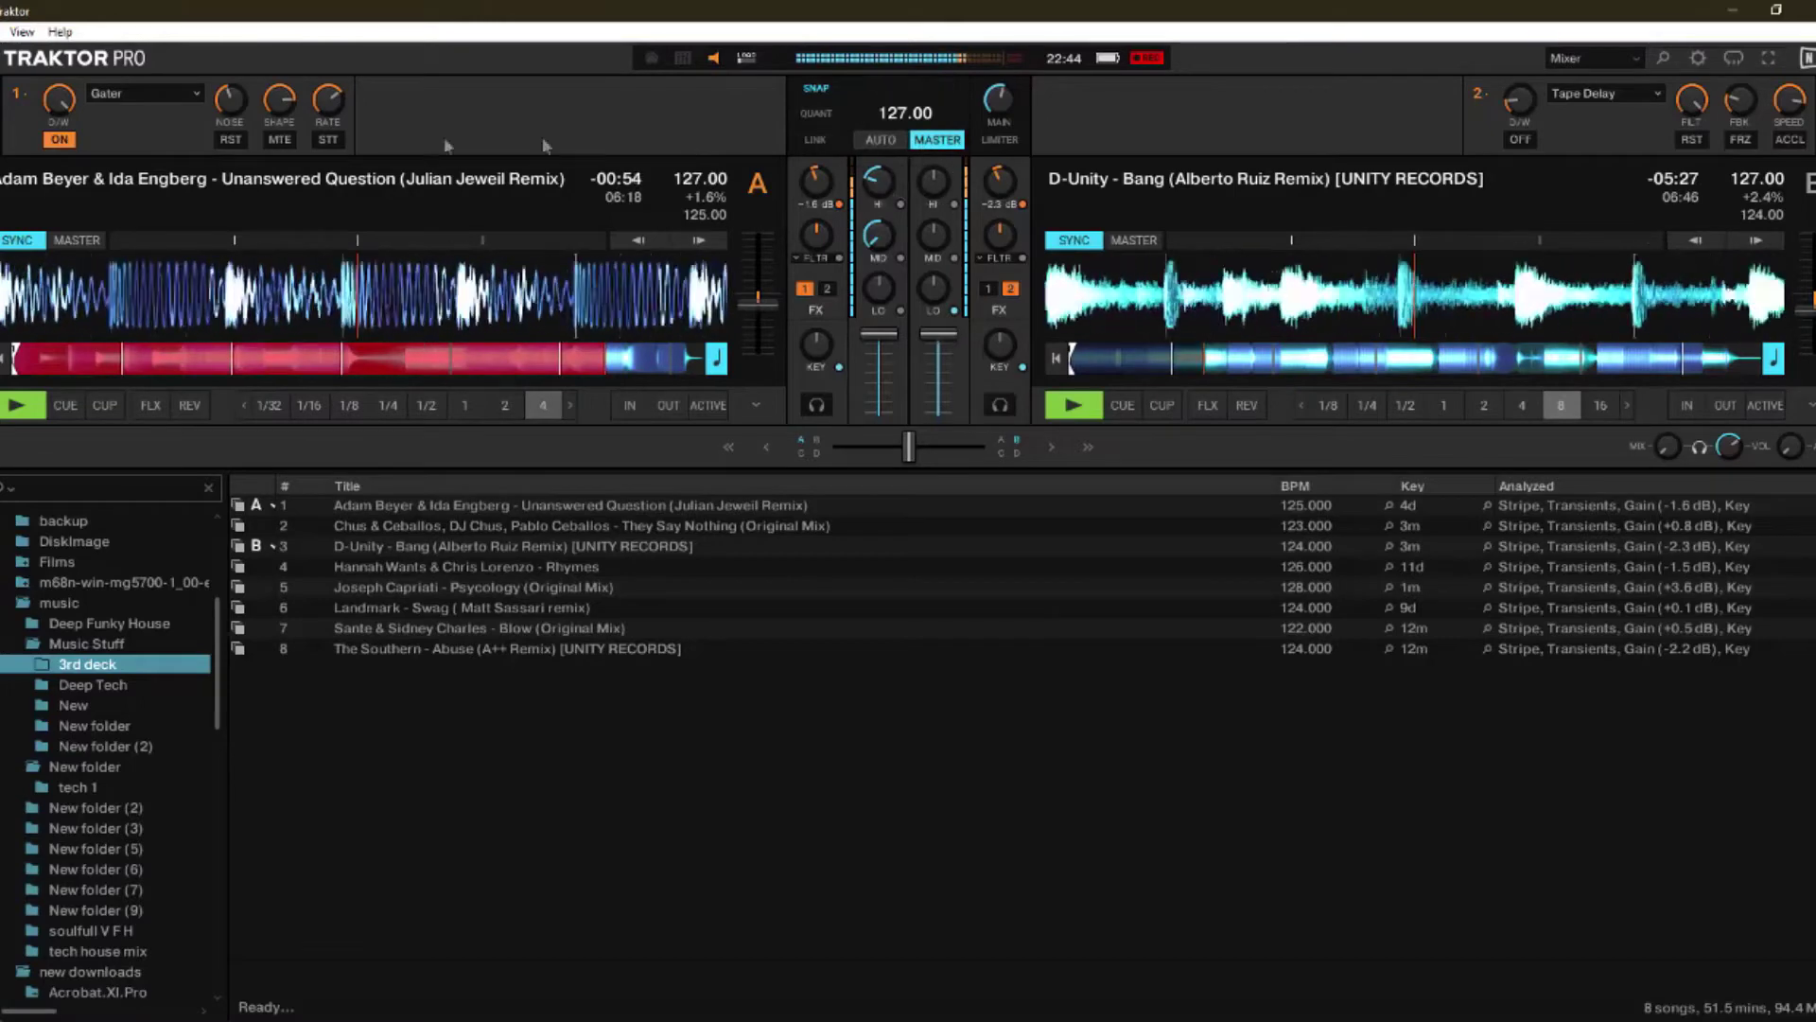
left_click_drag(58, 101, 58, 124)
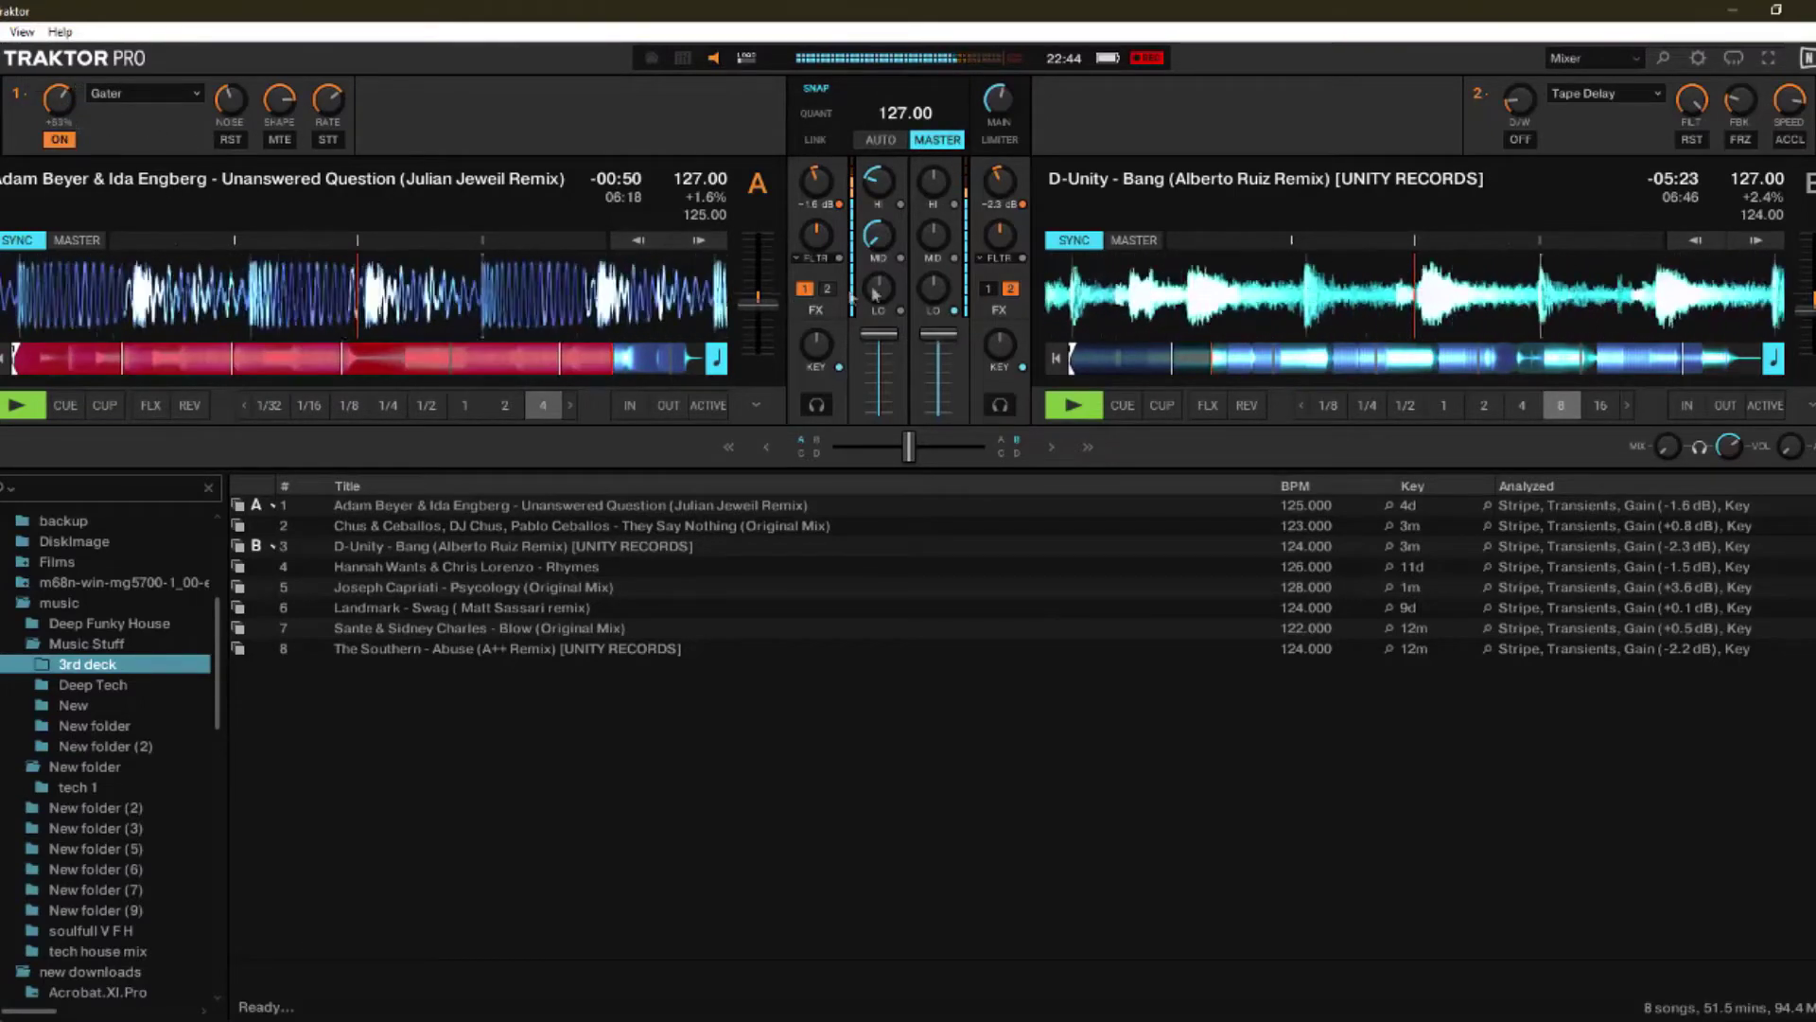
Step: Cut deck A's low EQ and replace its outgoing track with Hannah Wants & Chris Lorenzo - Rhymes
left_click_drag(879, 288, 879, 362)
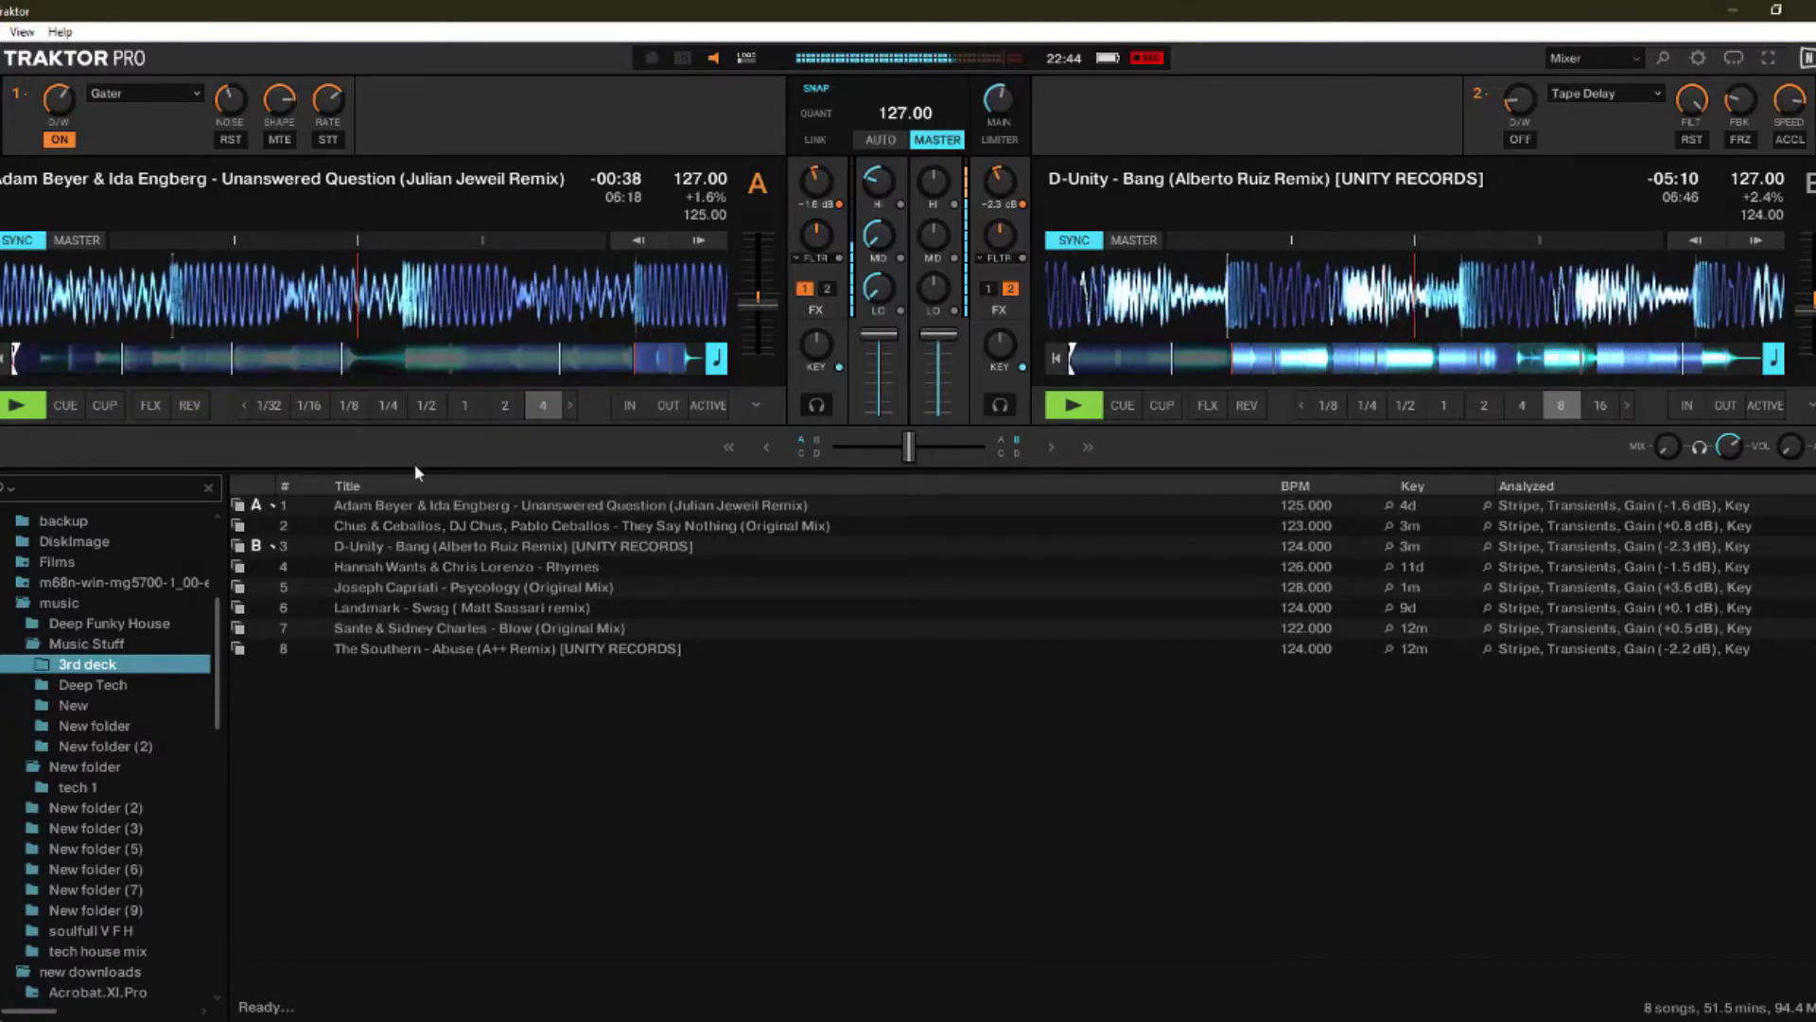
left_click(395, 565)
left_click_drag(395, 566, 496, 464)
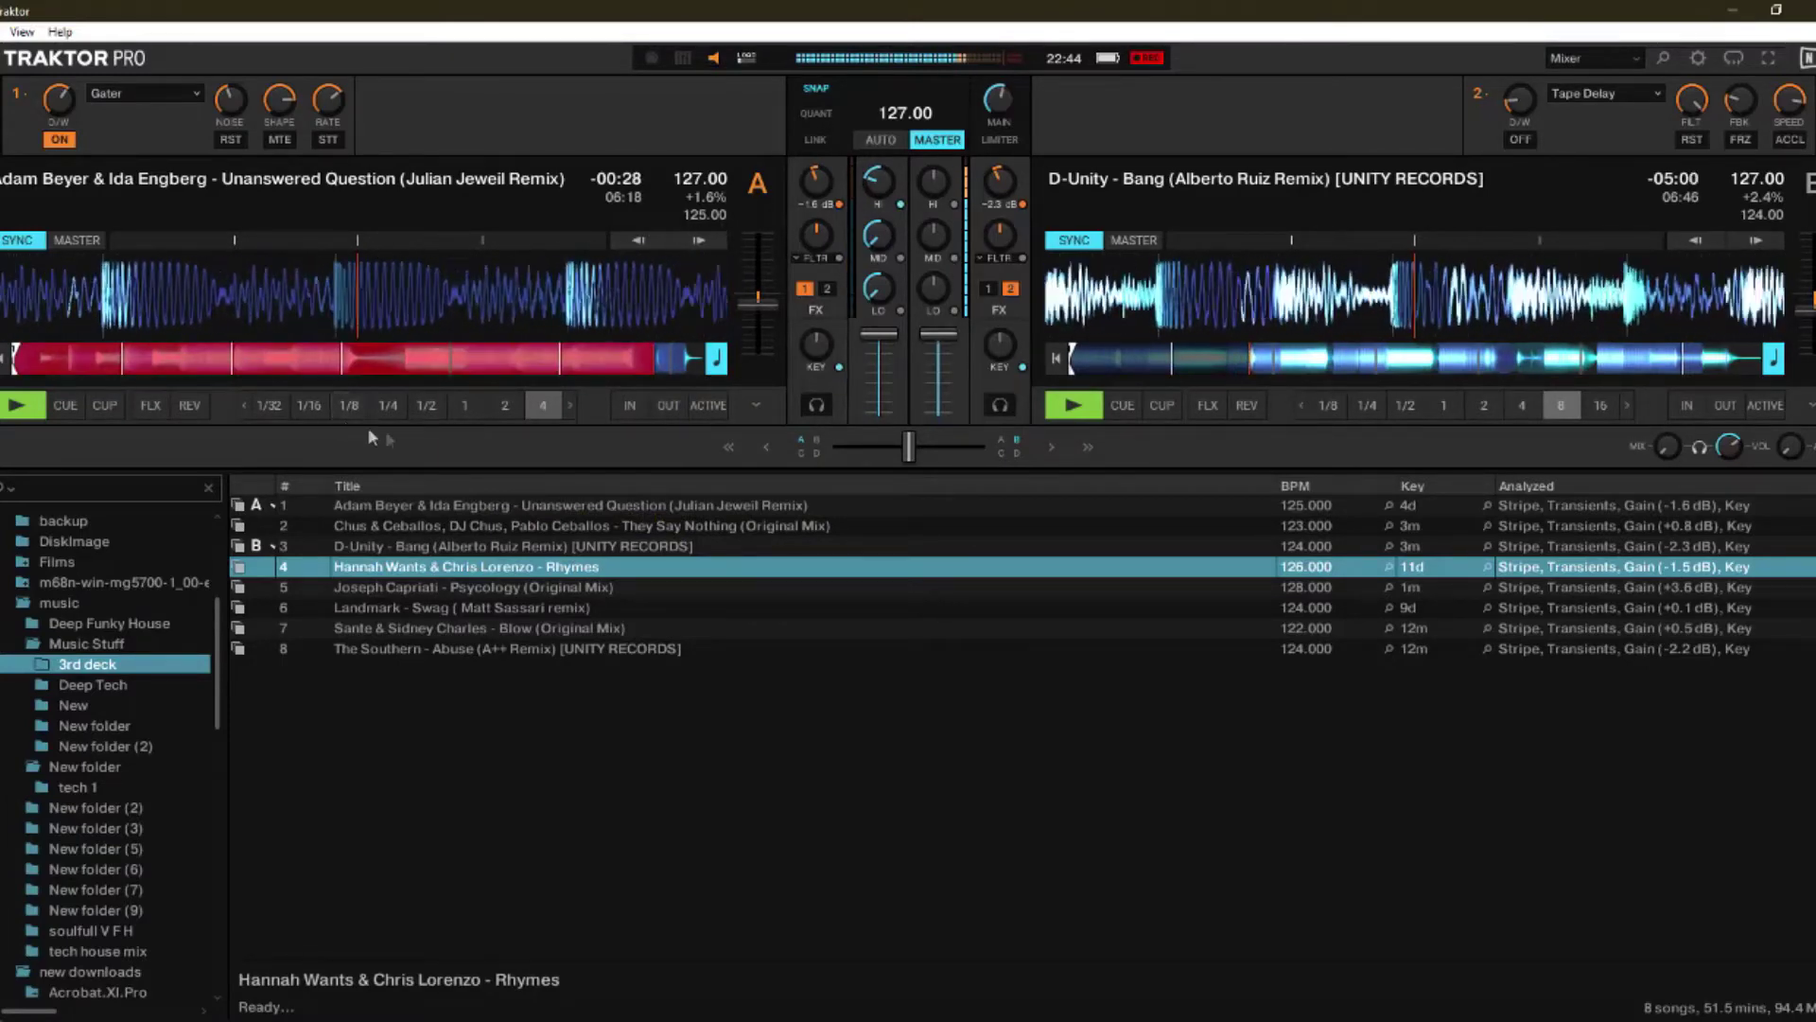
left_click_drag(424, 568, 455, 307)
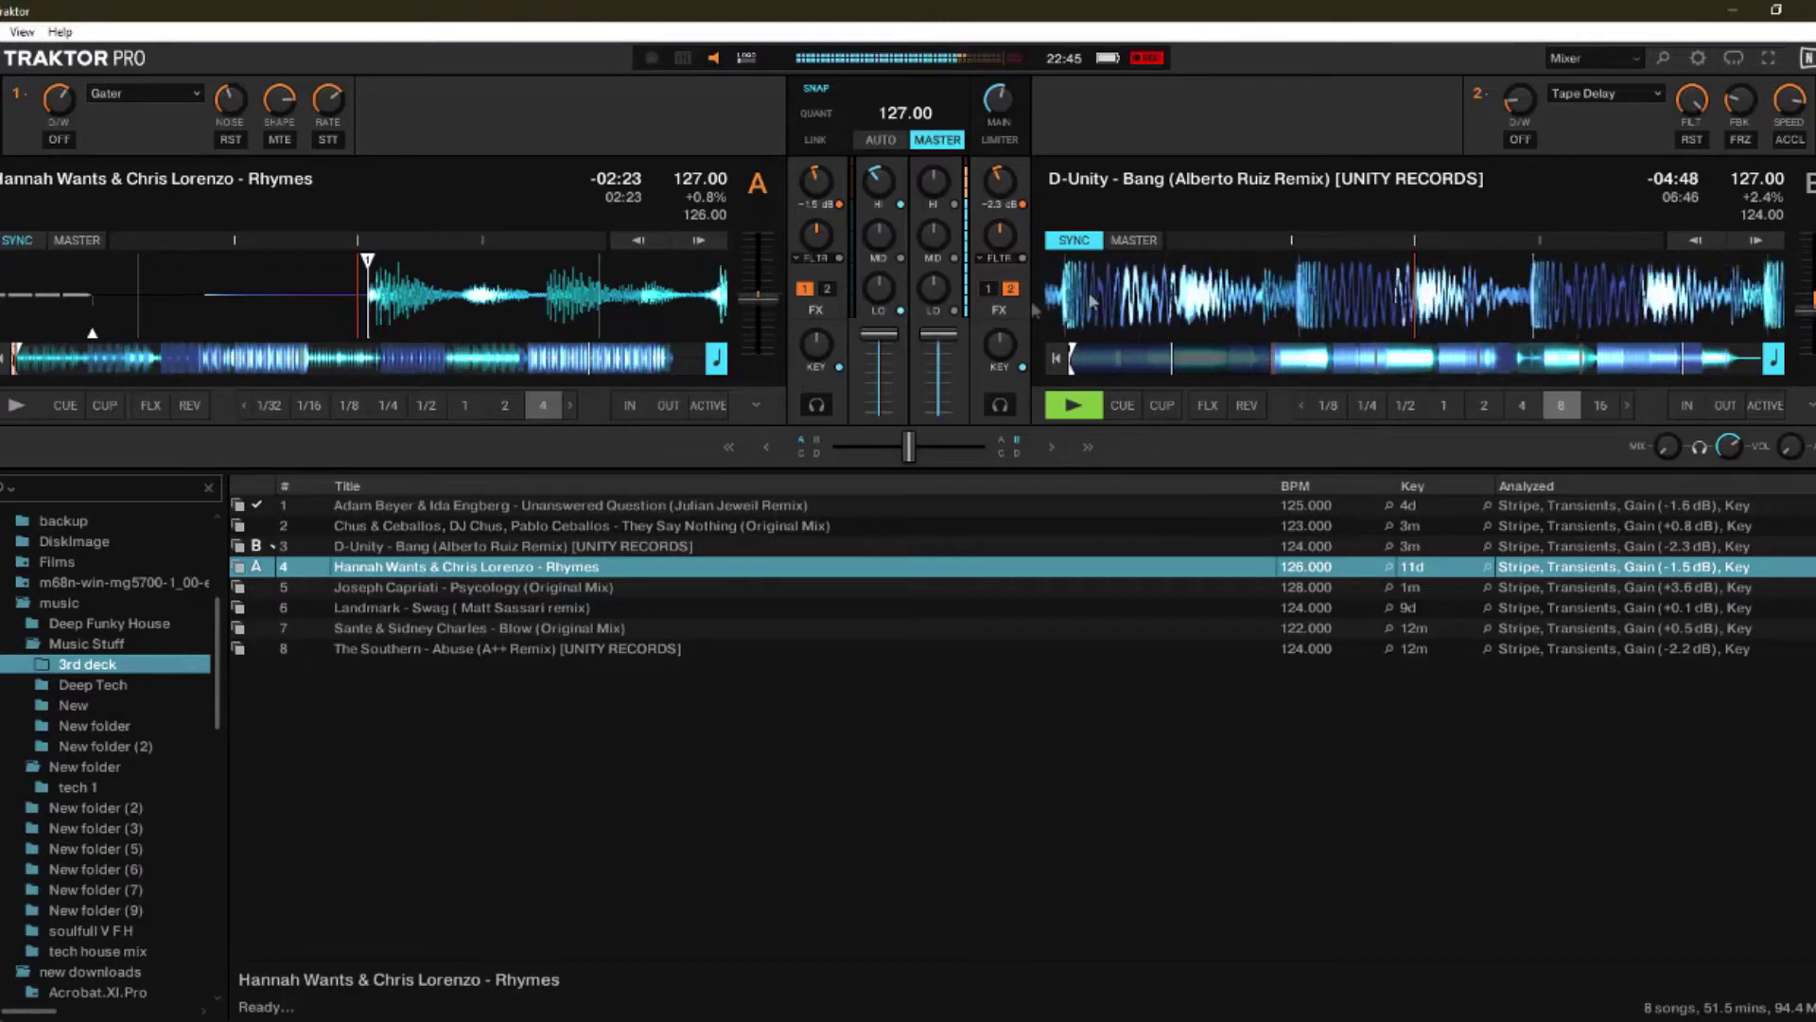
Step: Try BeatSlicer and Beatmasher 2 as the effect in FX unit 2
left_click(1578, 98)
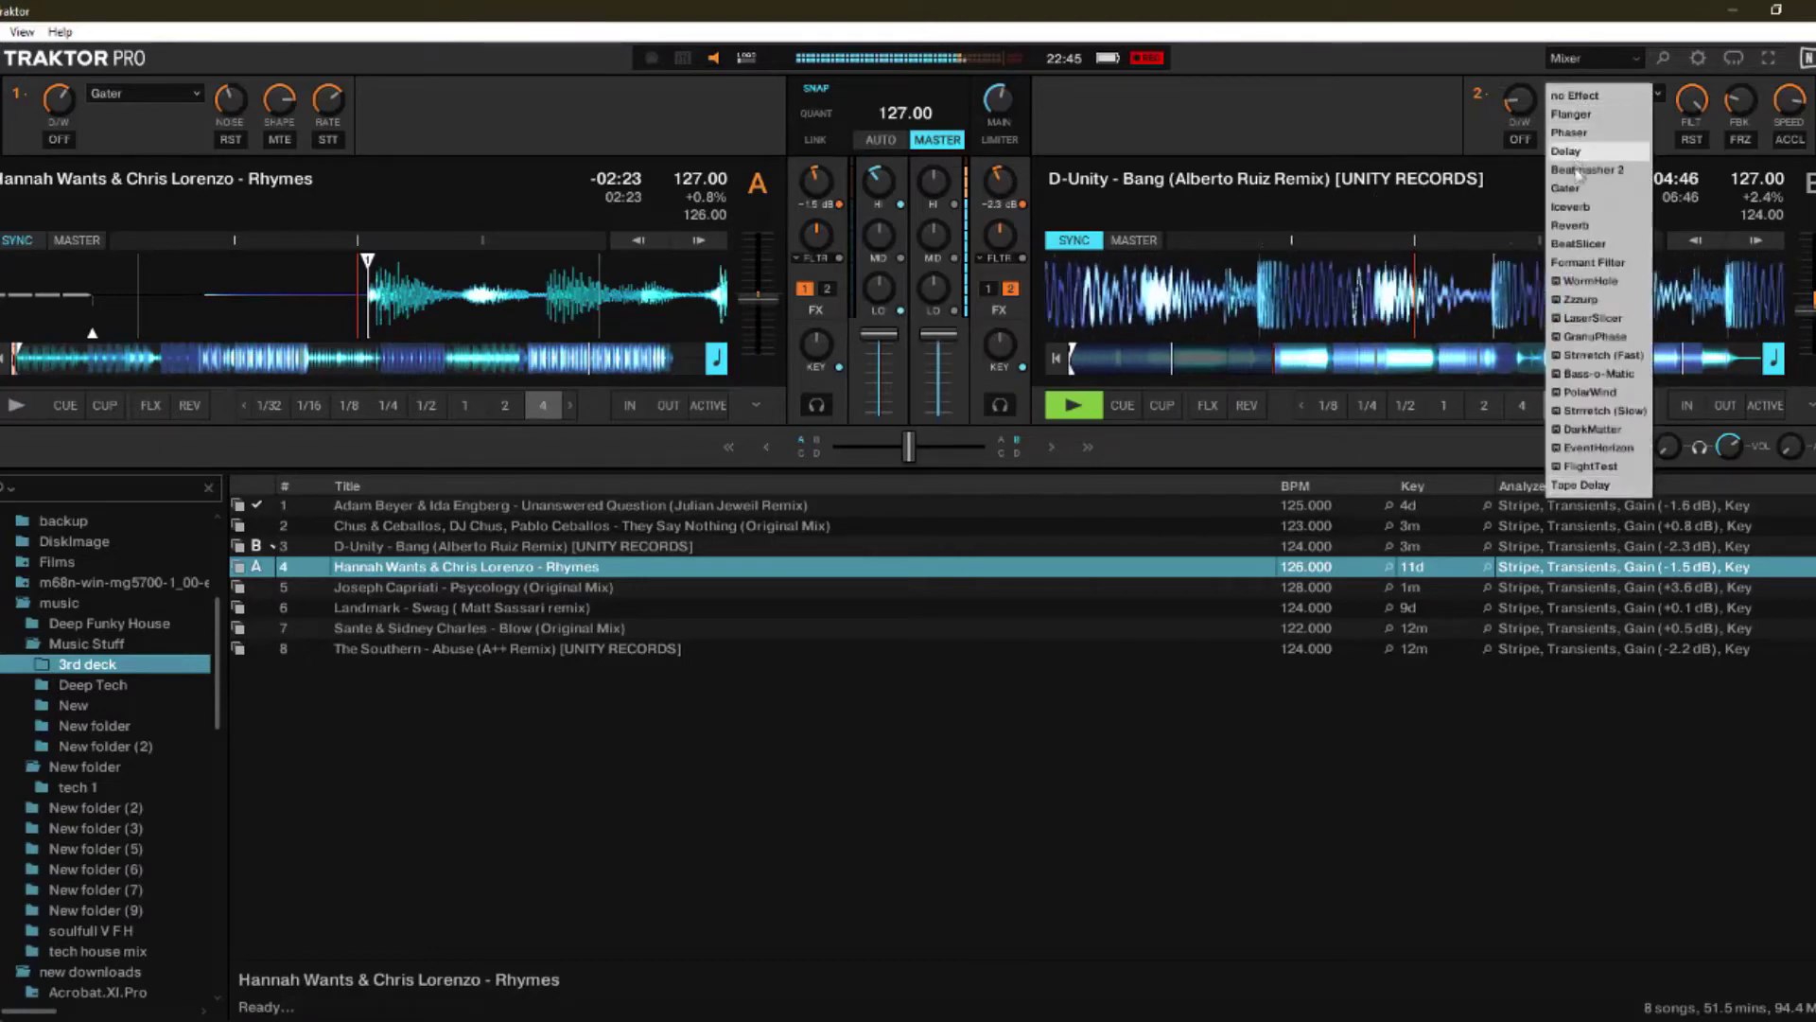
left_click(1575, 246)
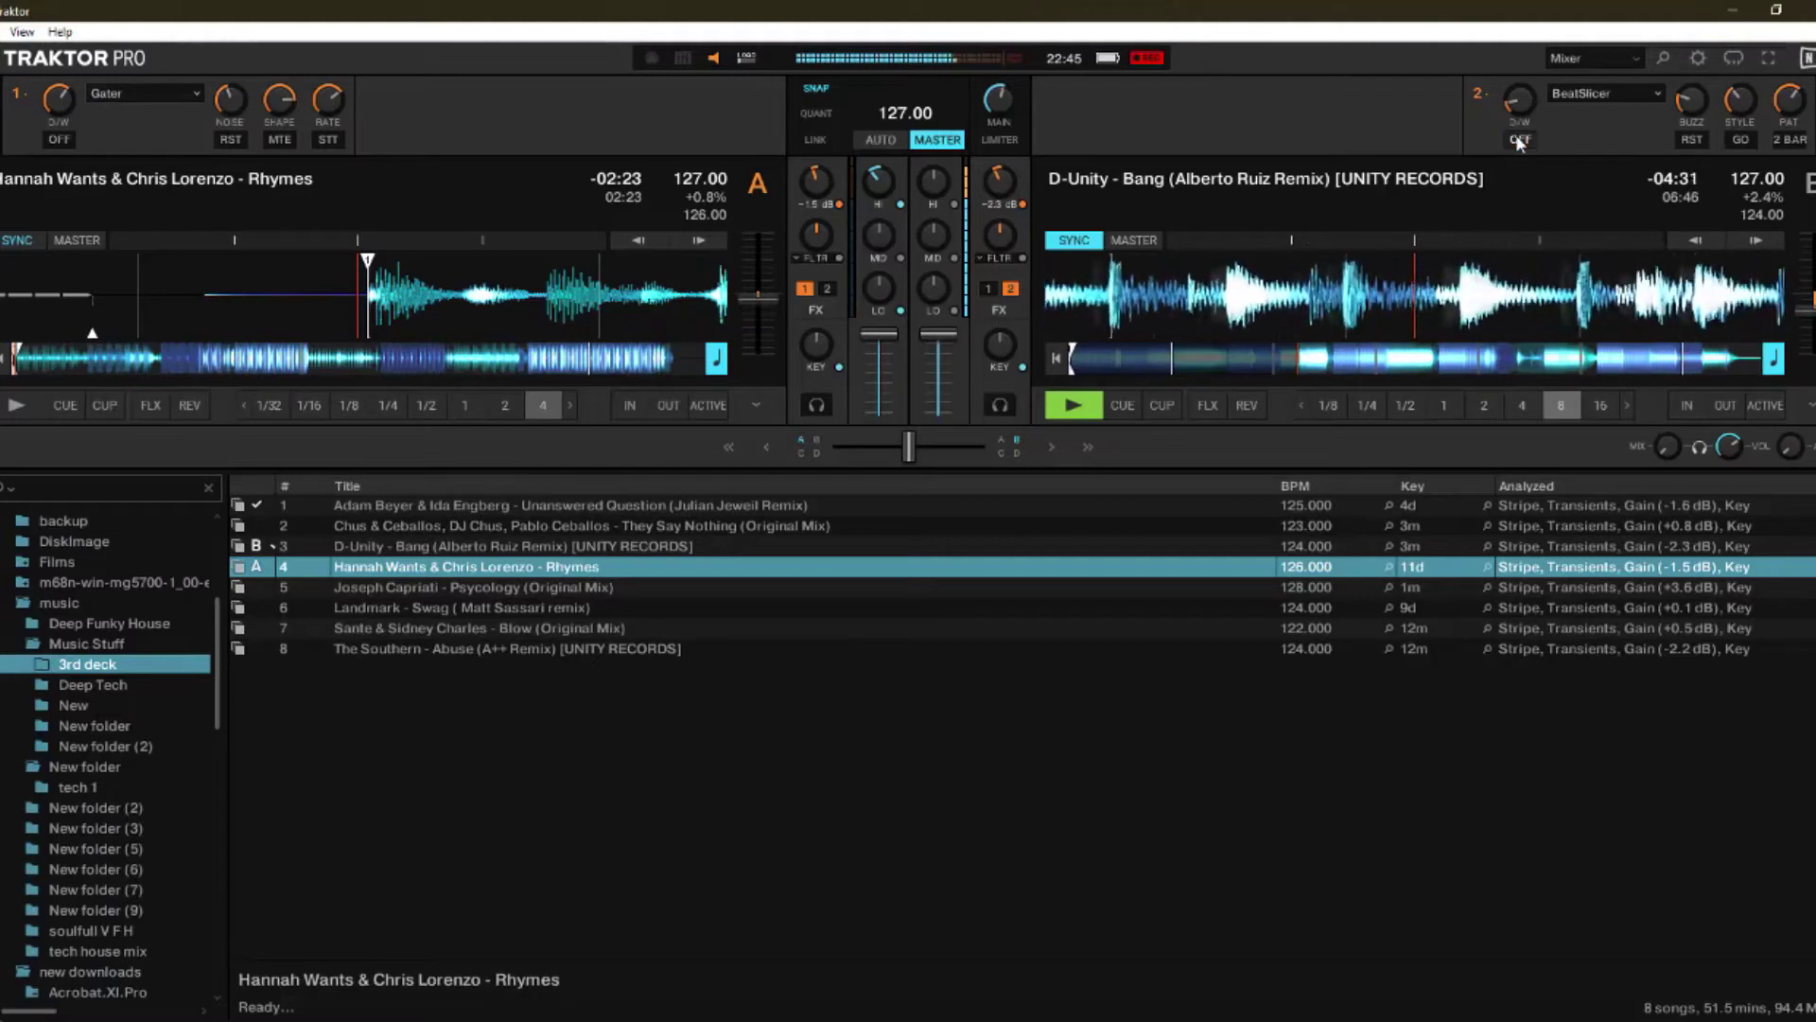
left_click(1583, 95)
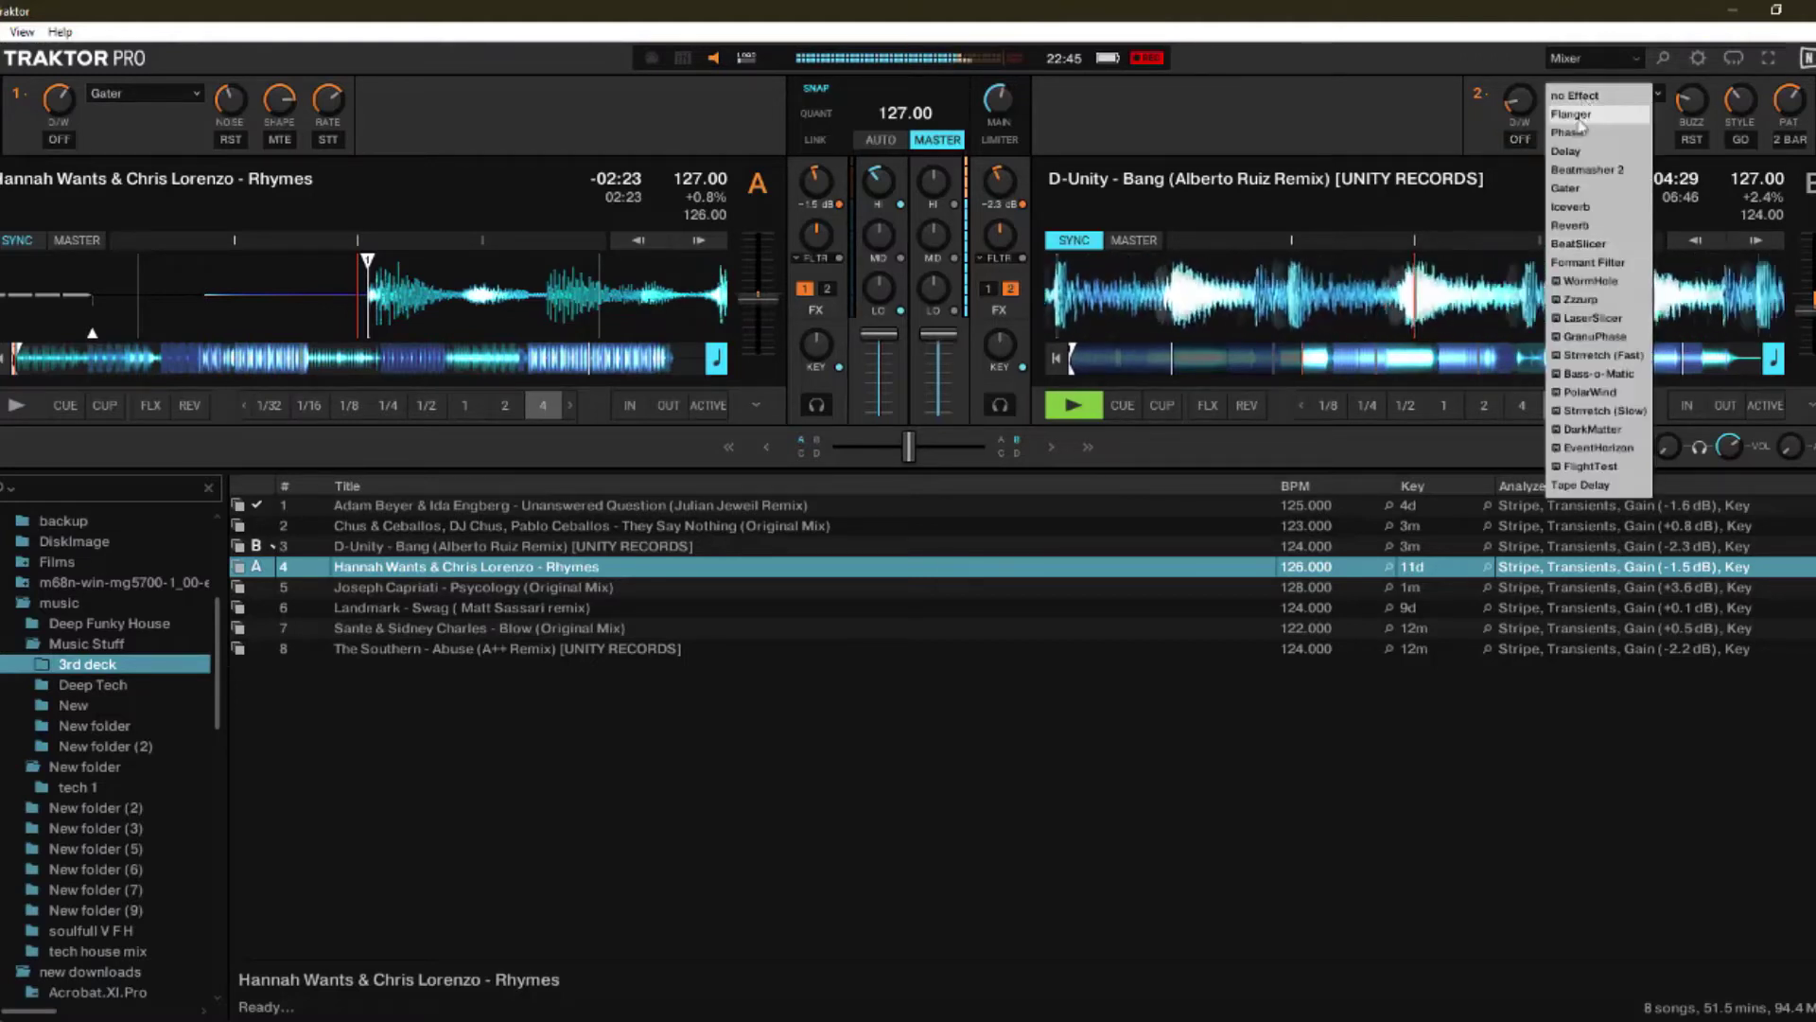
left_click(1571, 178)
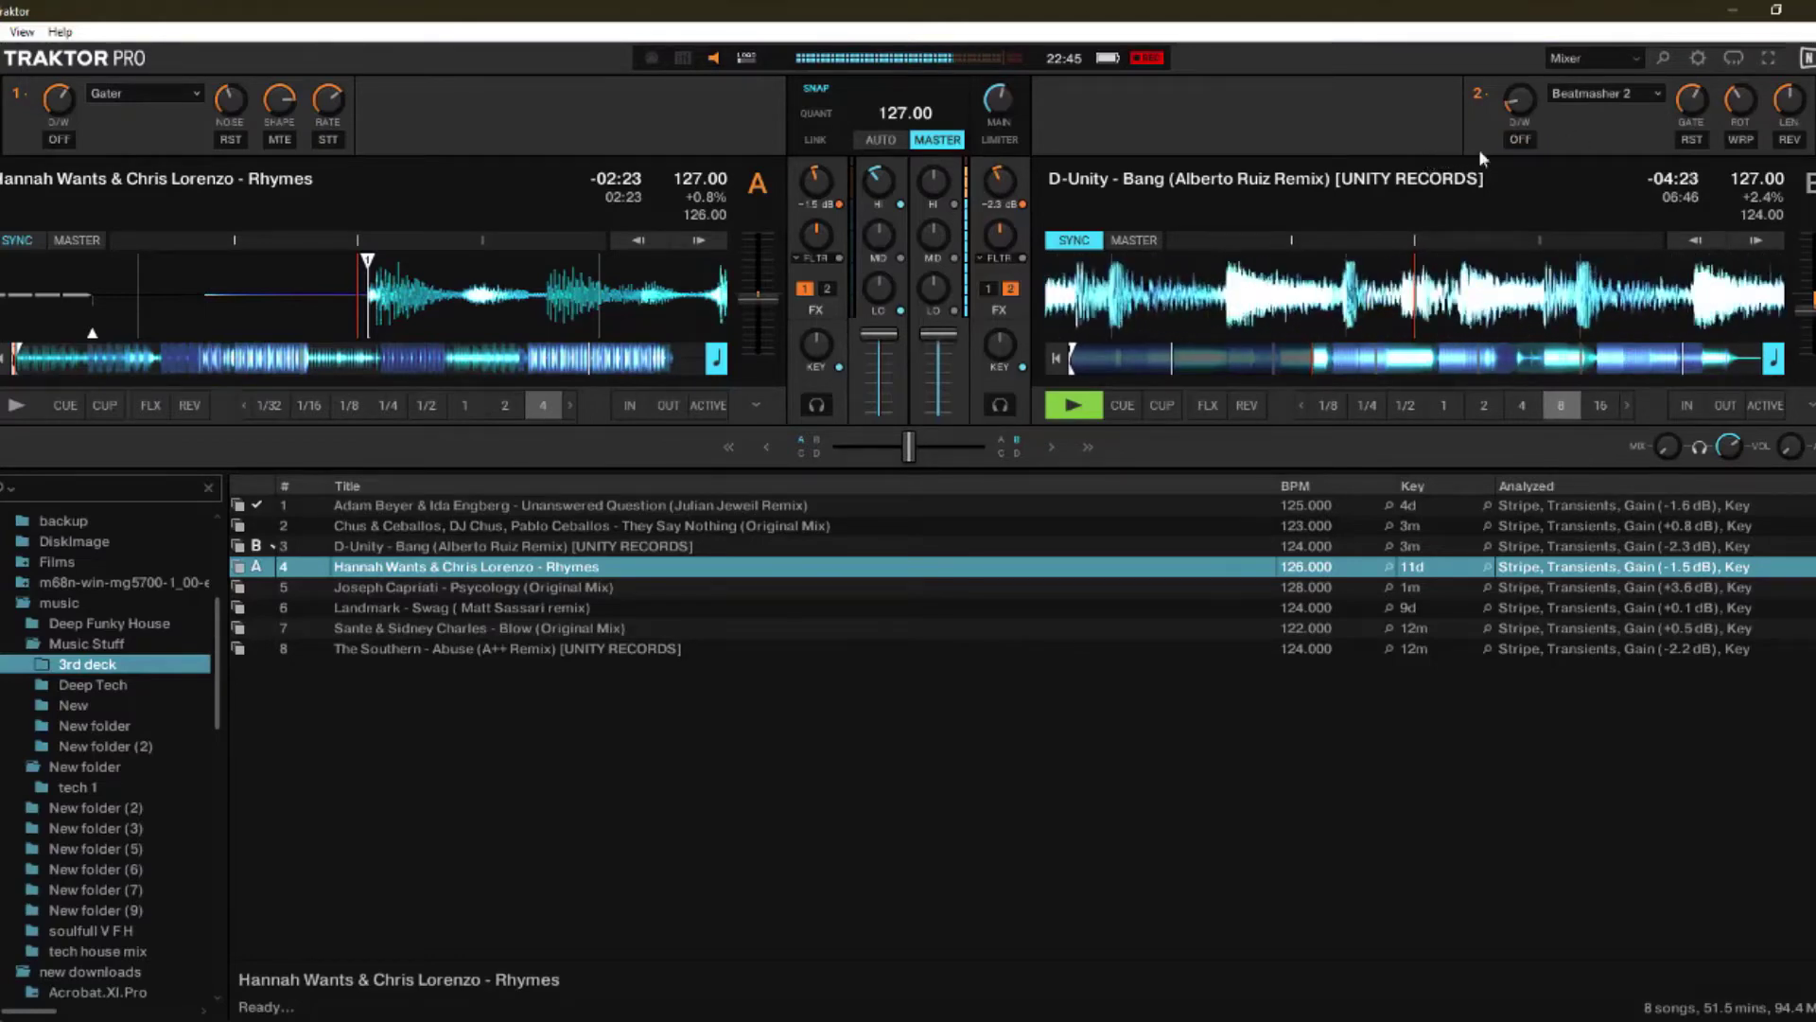
Step: Load LaserSlicer in FX unit 2, apply it to deck B while raising its amount to 100, and switch it off
left_click(1580, 94)
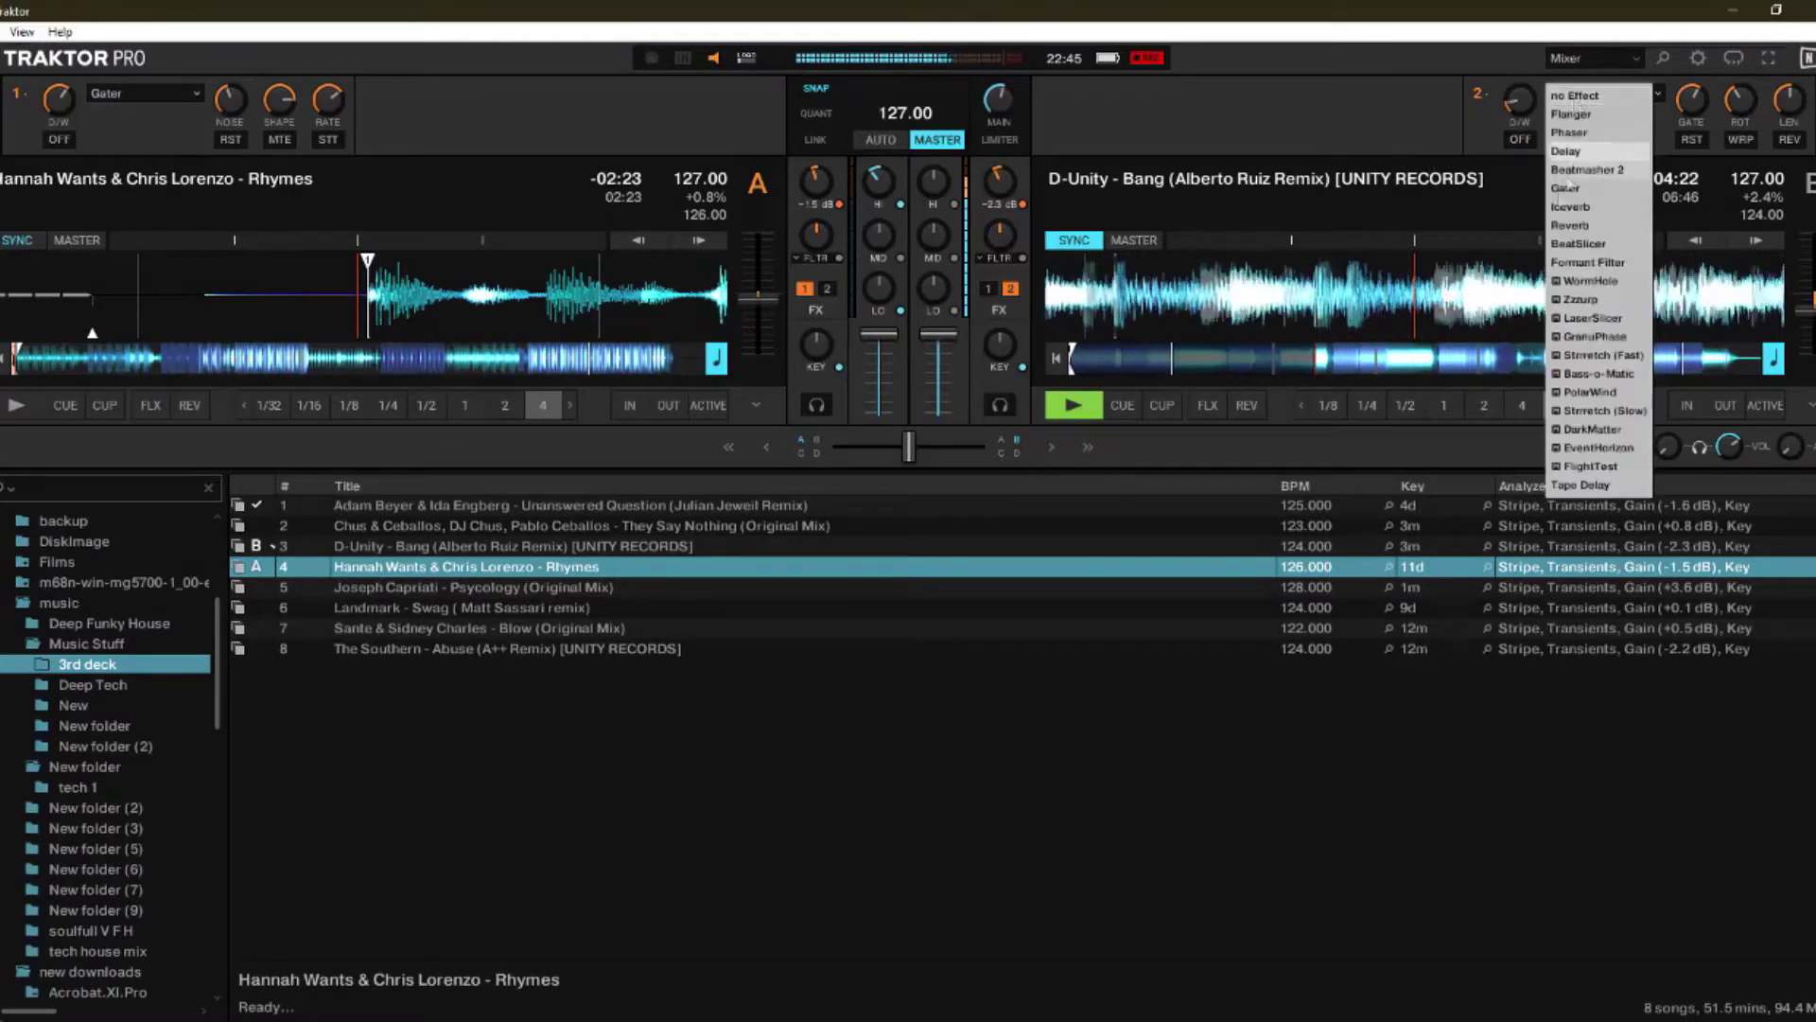
left_click(1572, 318)
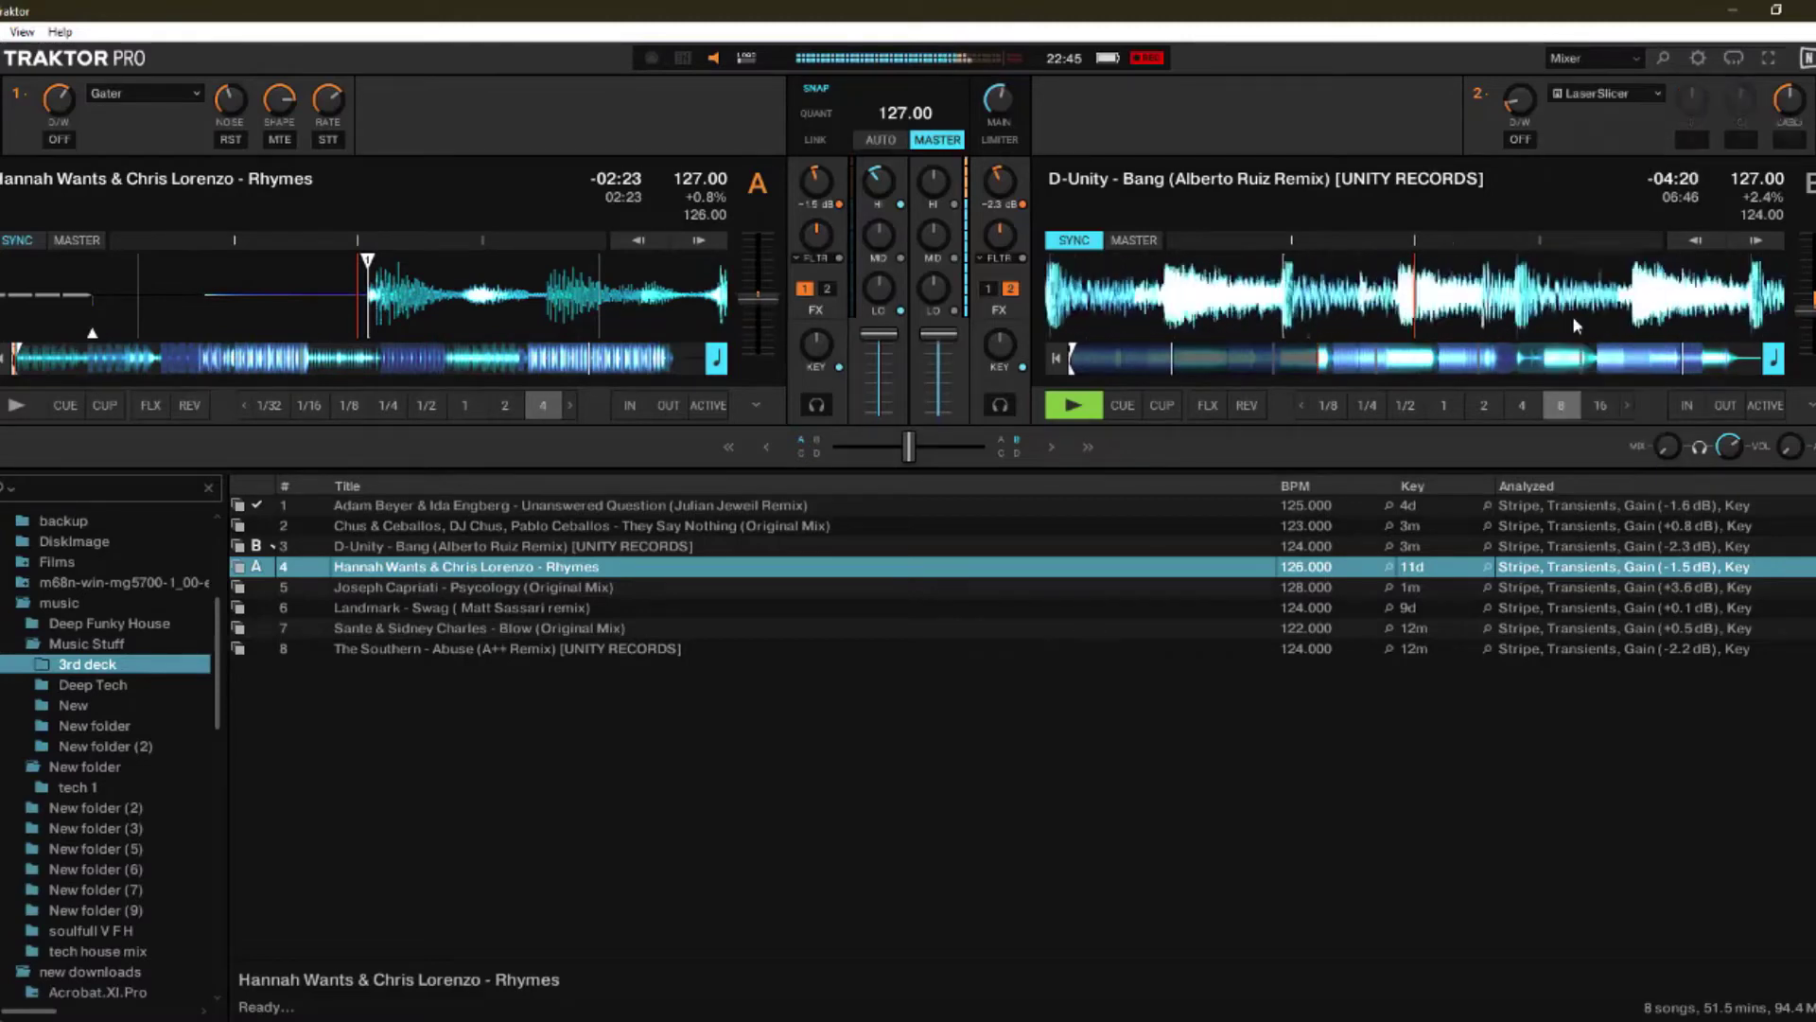
left_click(1520, 139)
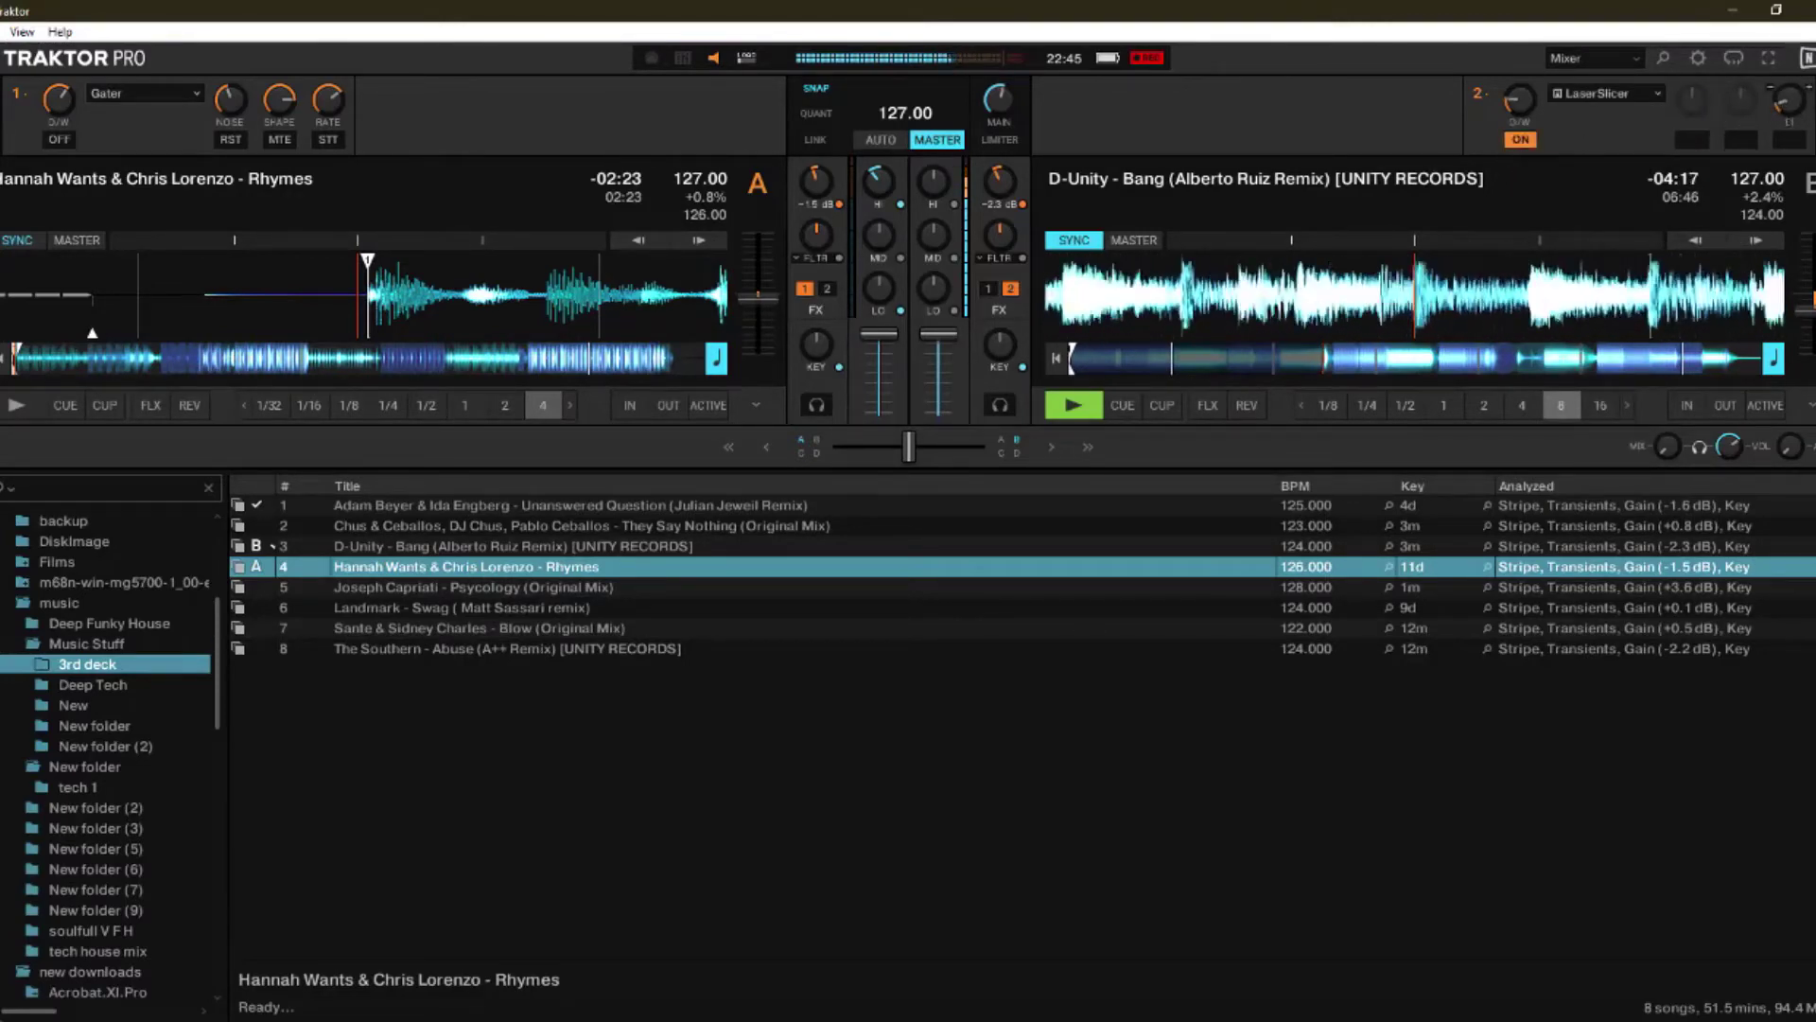
left_click_drag(1788, 100, 1789, 48)
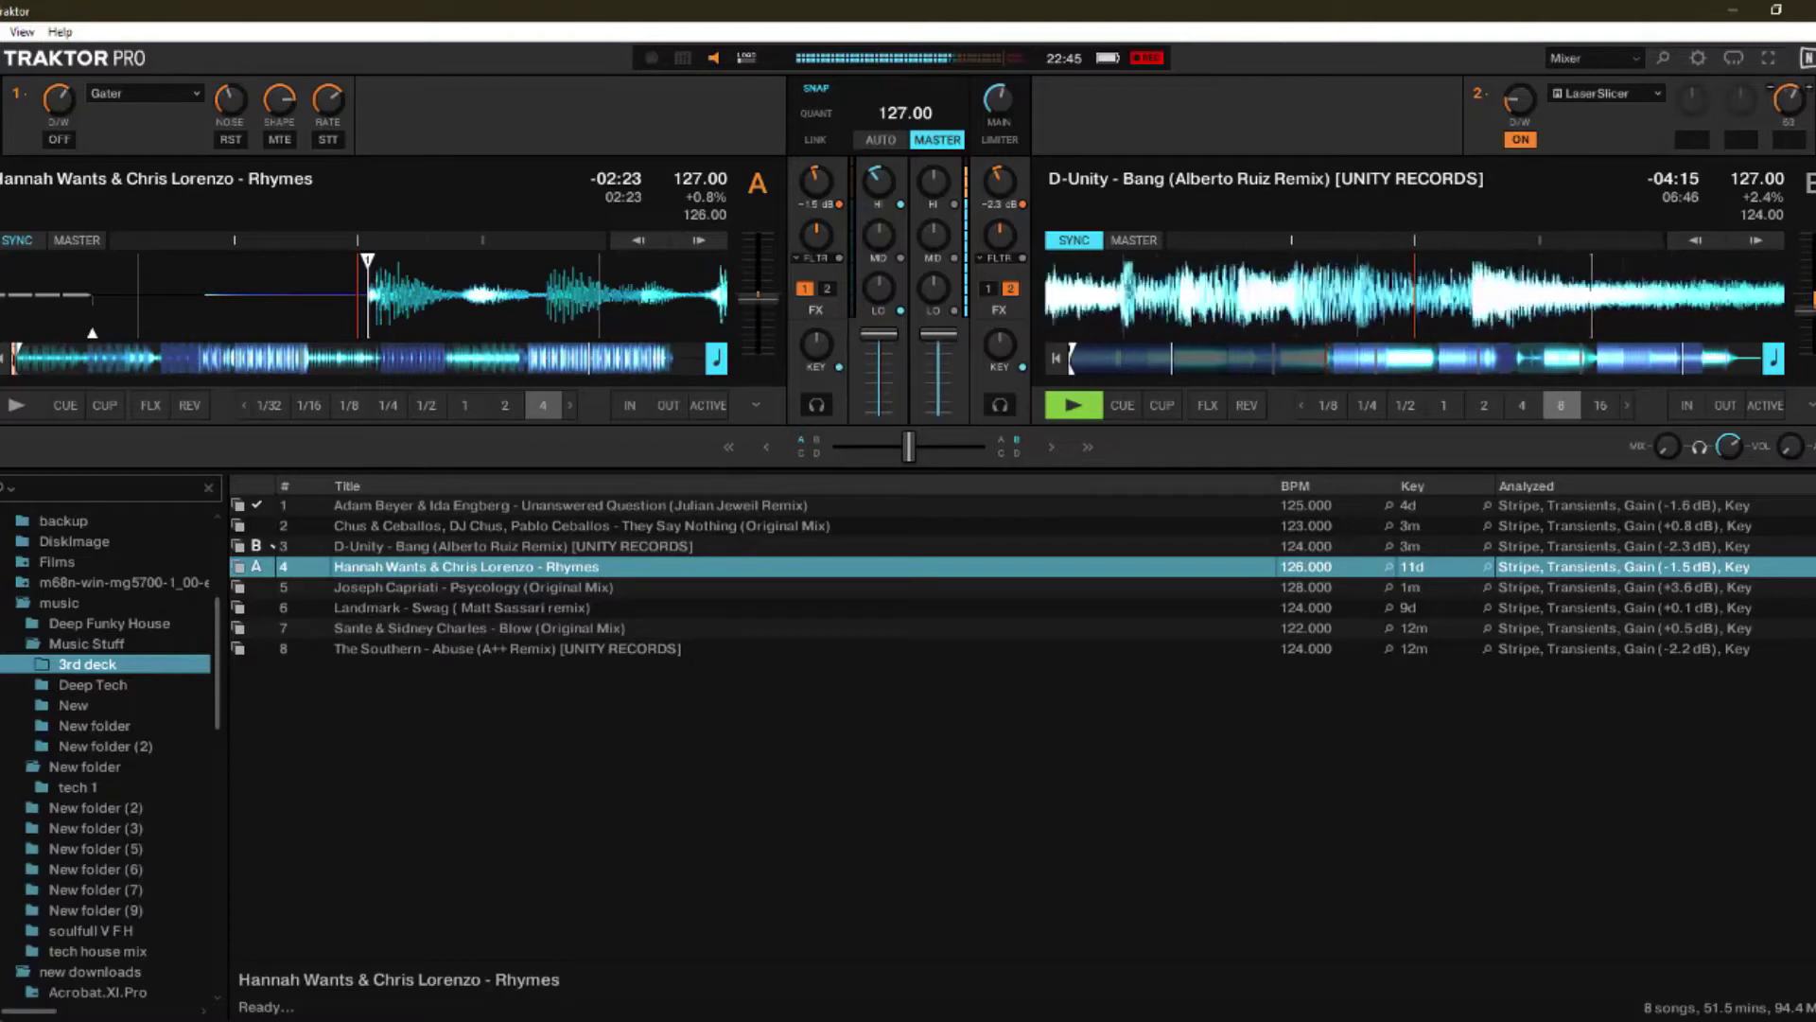
left_click(1516, 139)
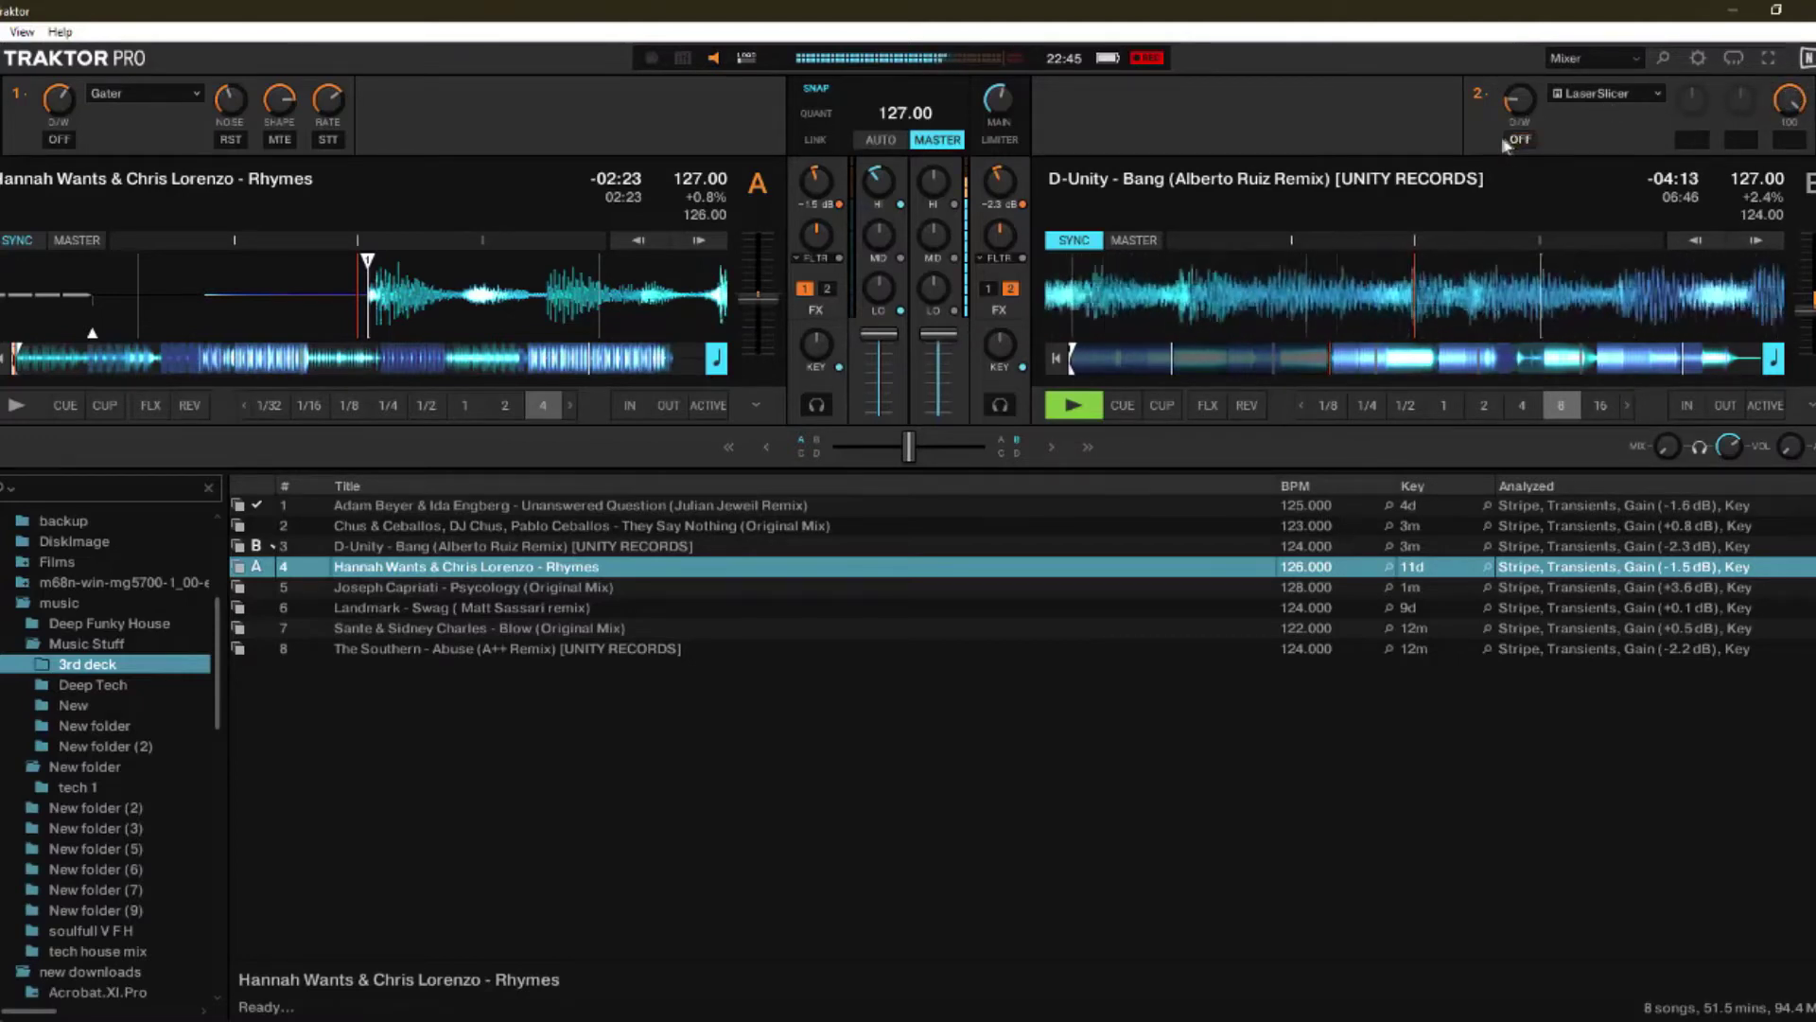
left_click(13, 405)
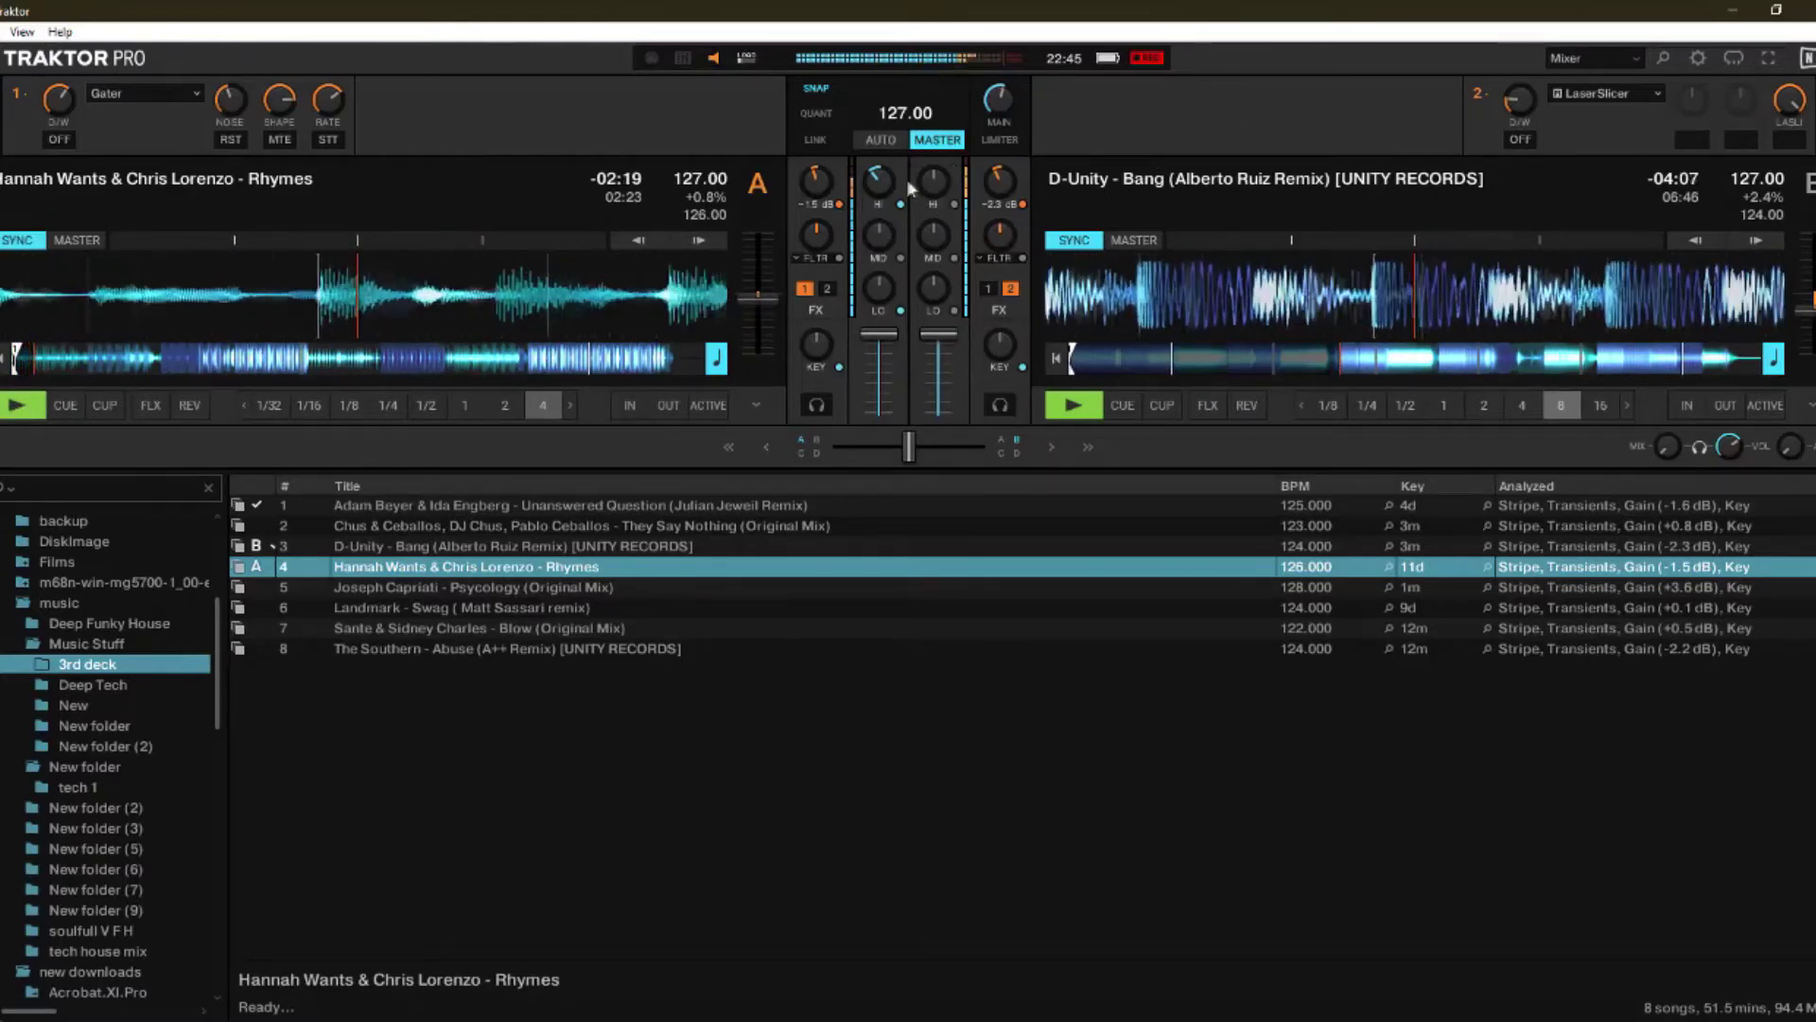
scroll(879, 186, "down", 1)
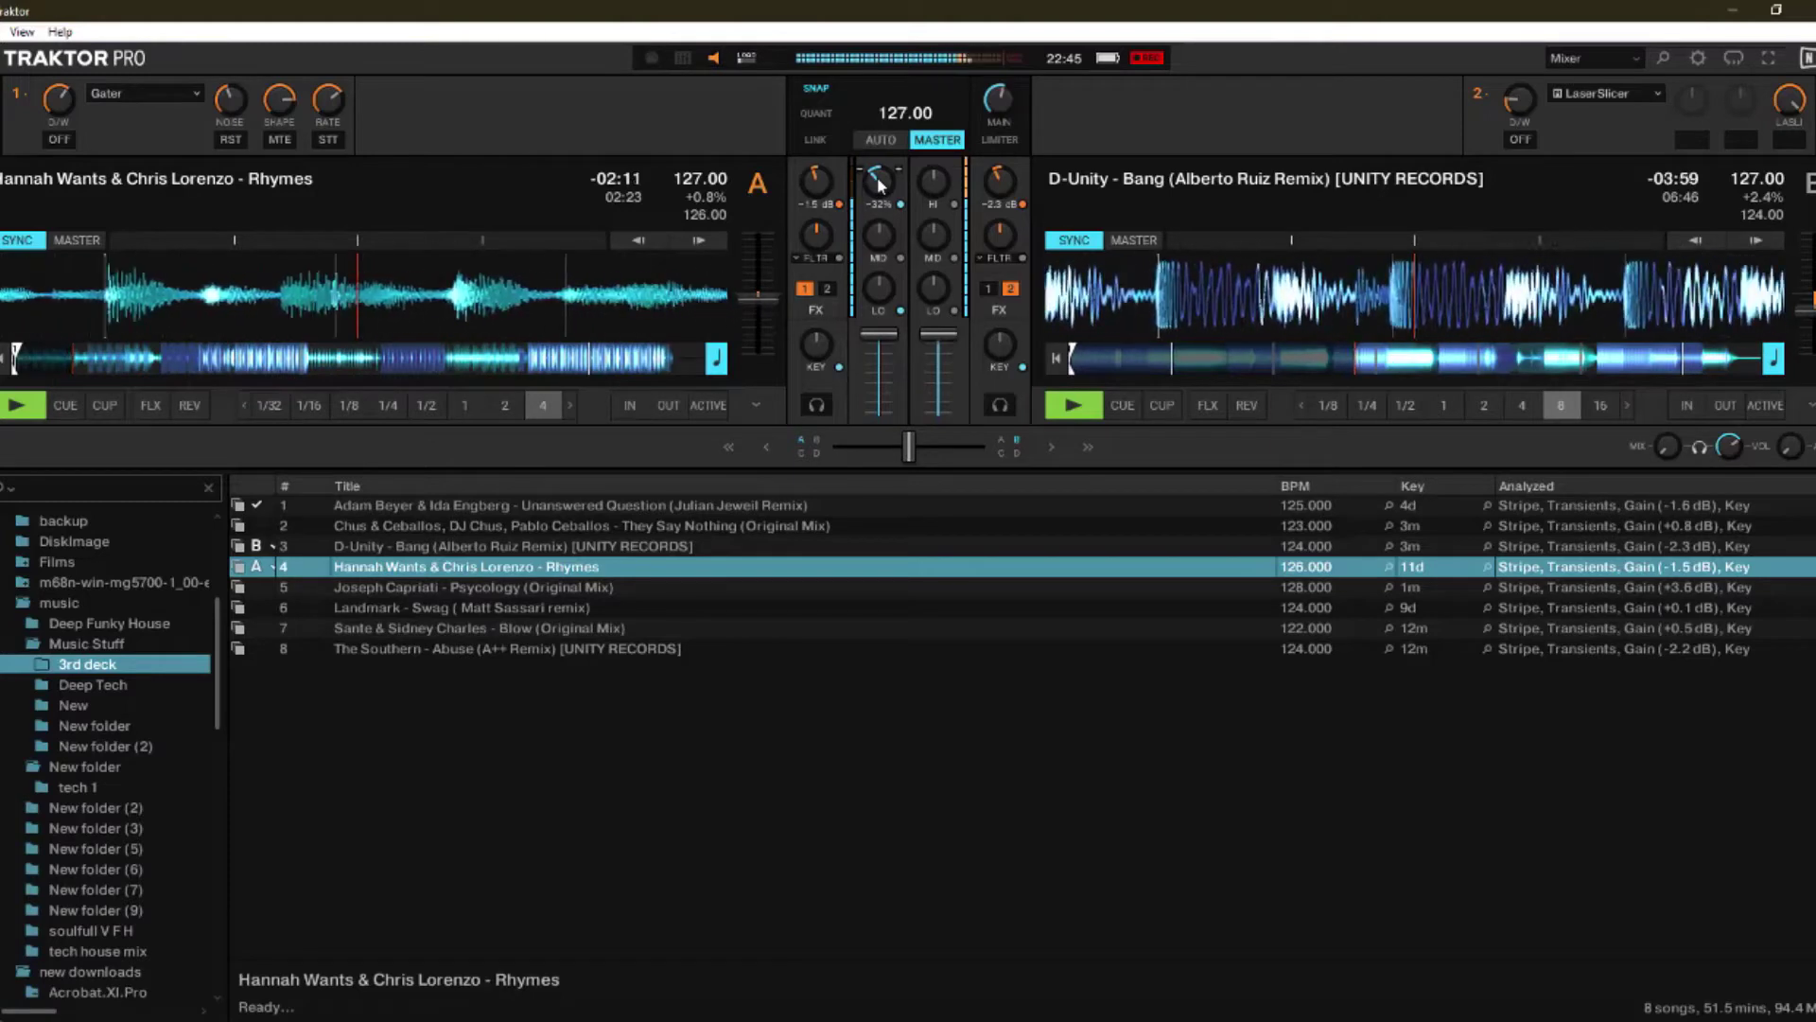
left_click(19, 407)
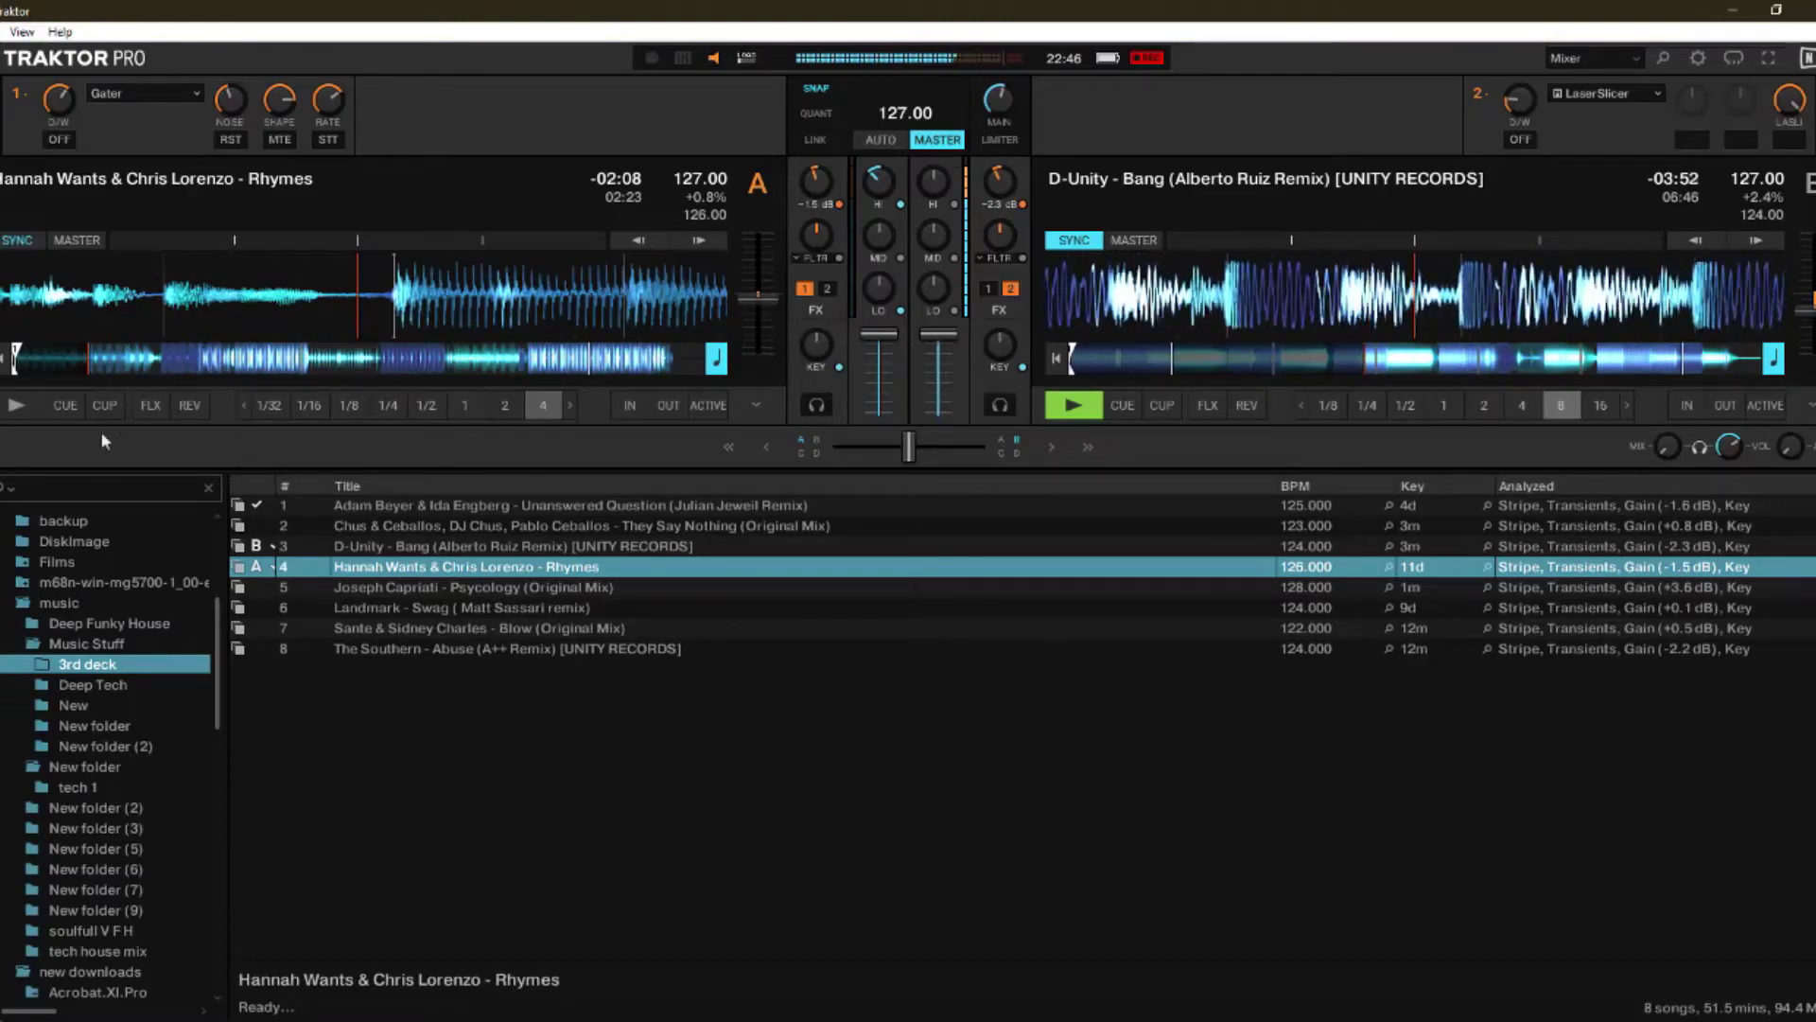
left_click_drag(909, 446, 984, 447)
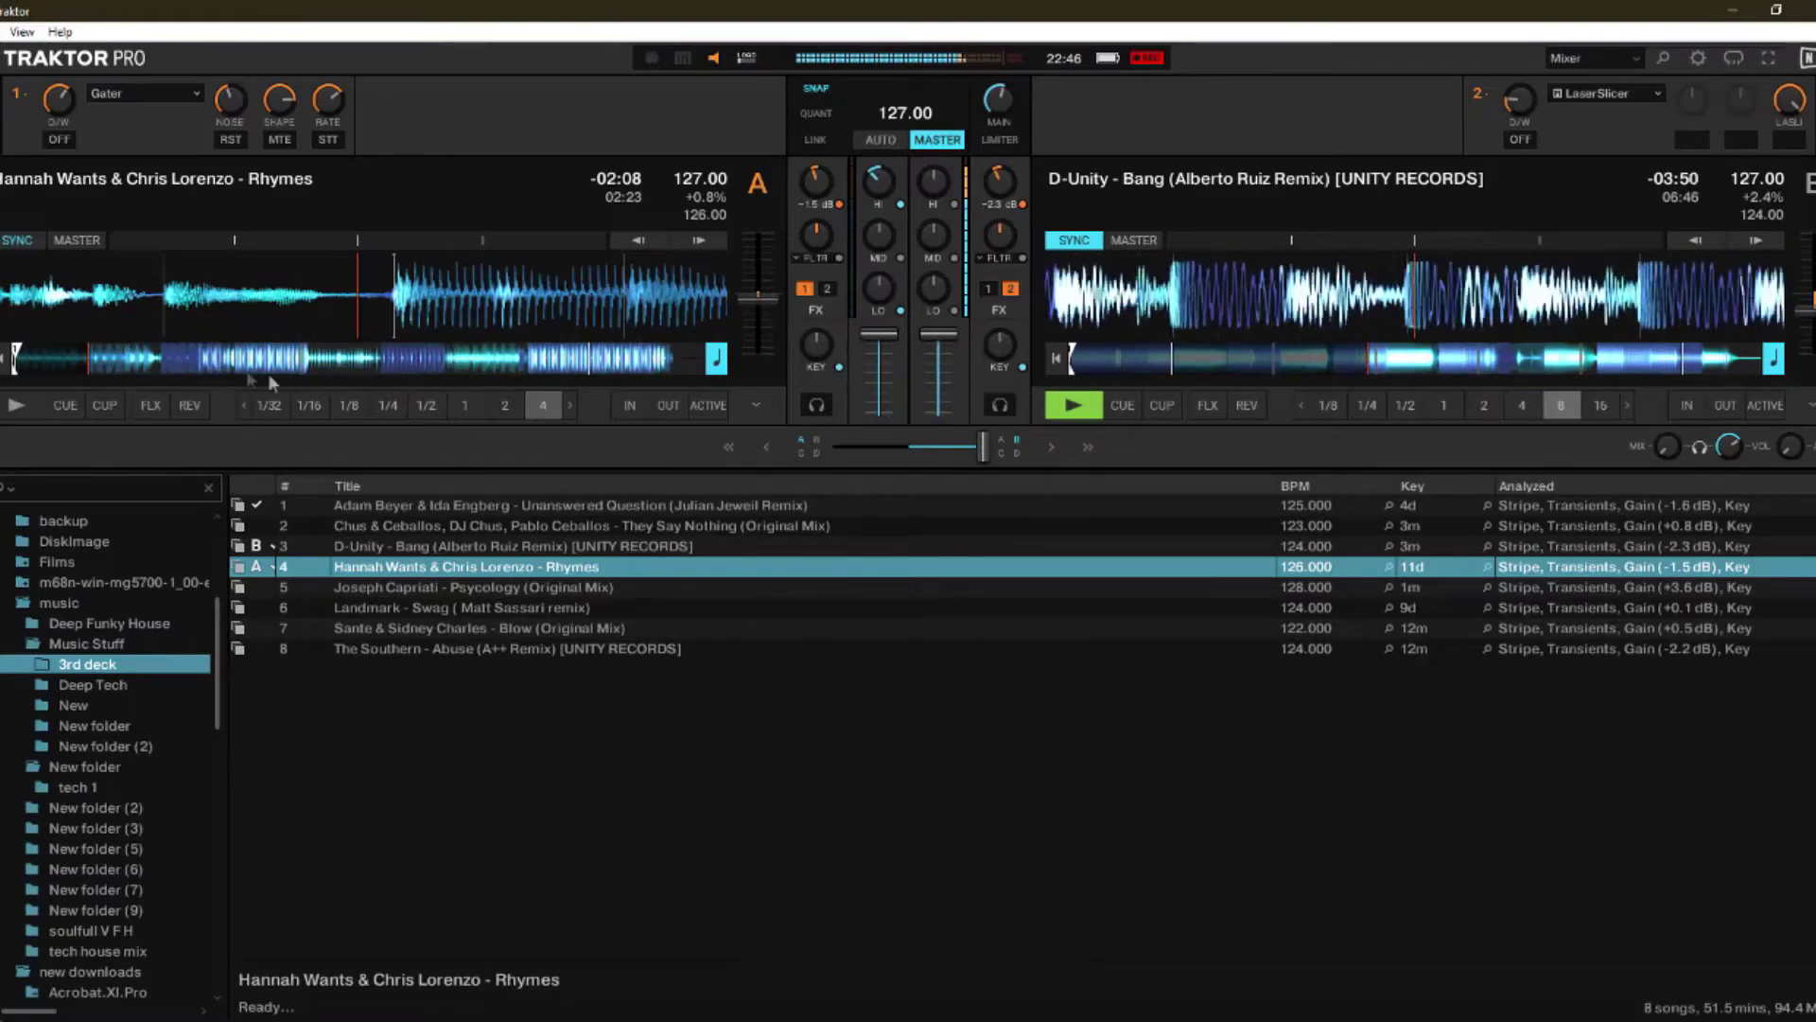
left_click(17, 362)
left_click_drag(21, 321, 85, 309)
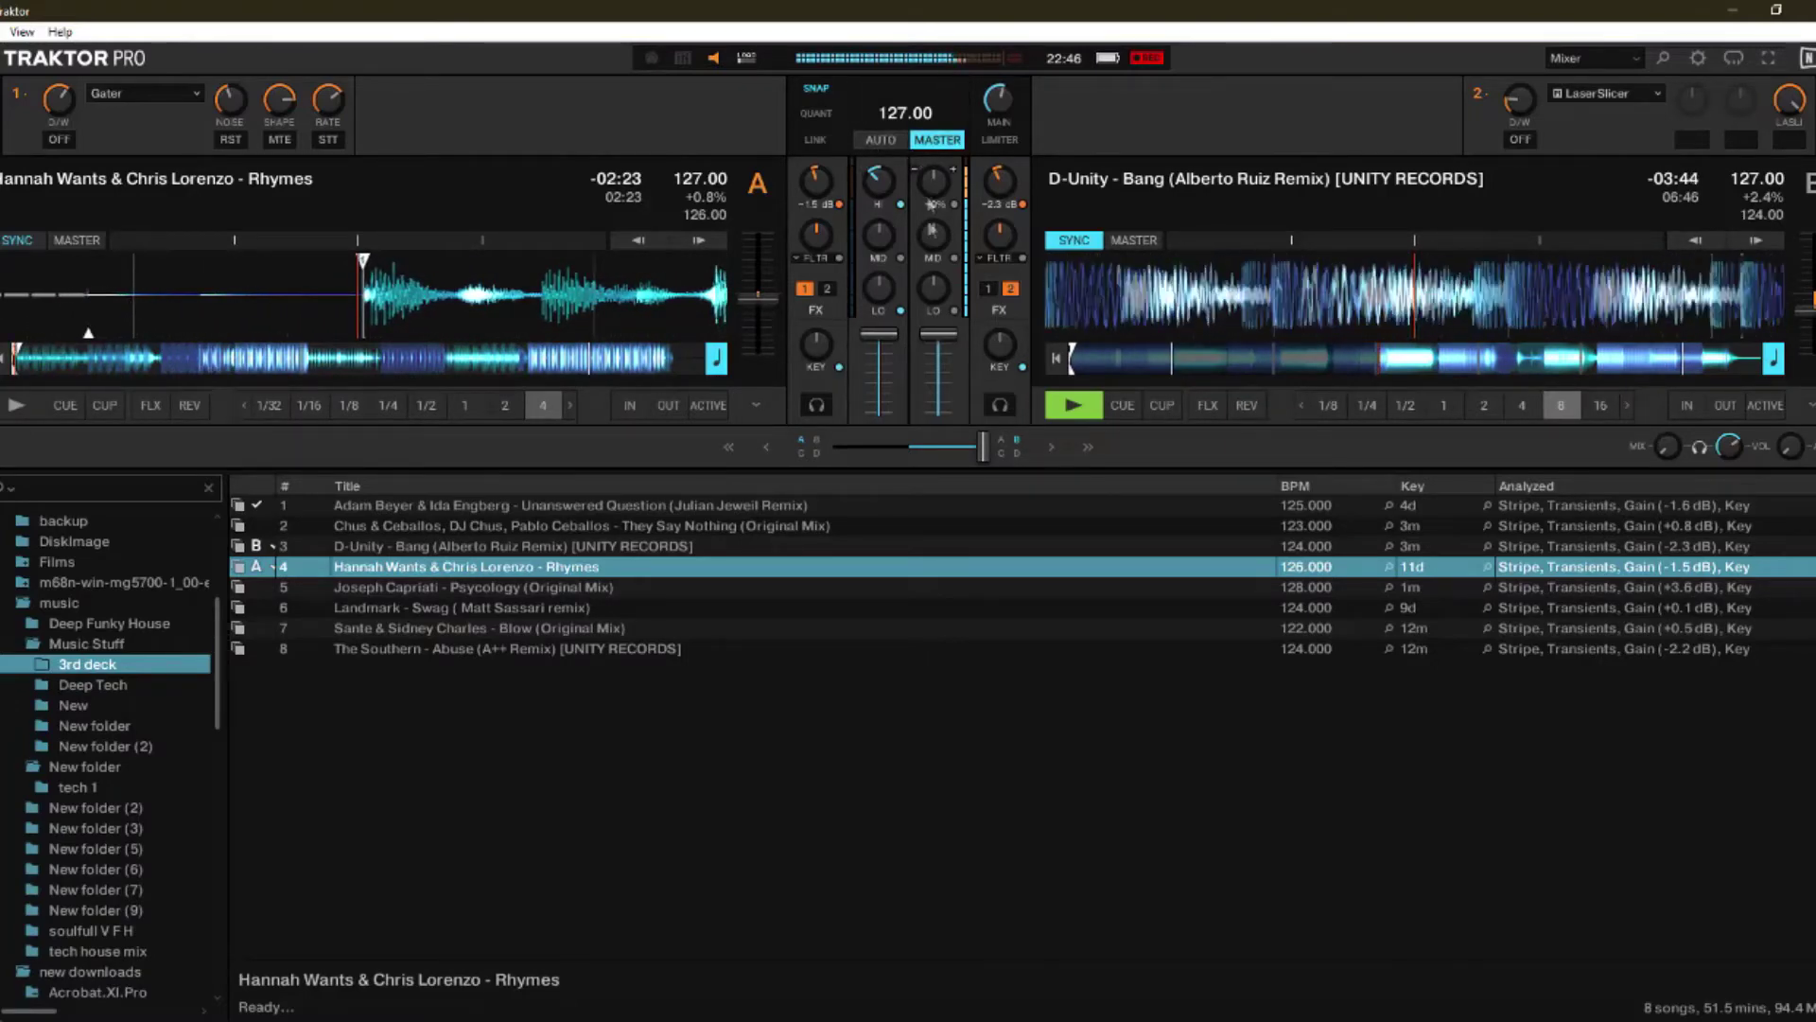
double_click(913, 444)
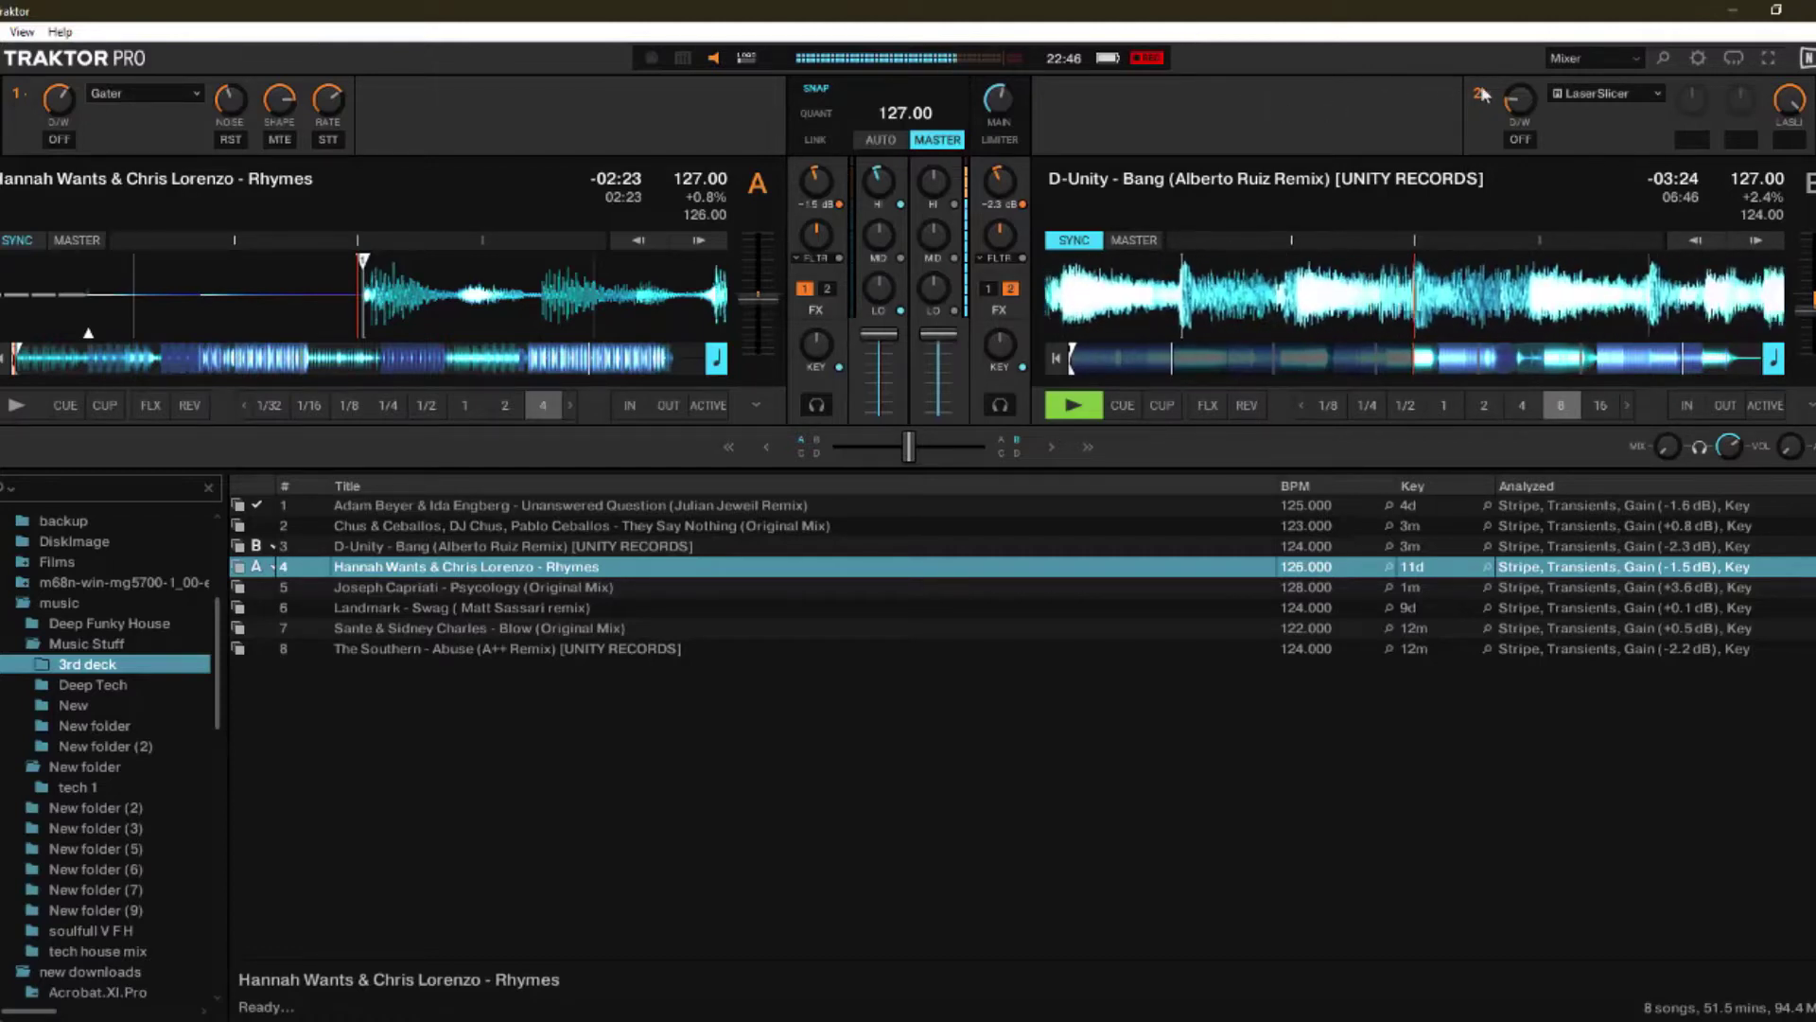
Step: Load Tape Delay in FX unit 2 and apply it briefly to deck B, adjusting its dry/wet mix before switching it off
left_click(1597, 95)
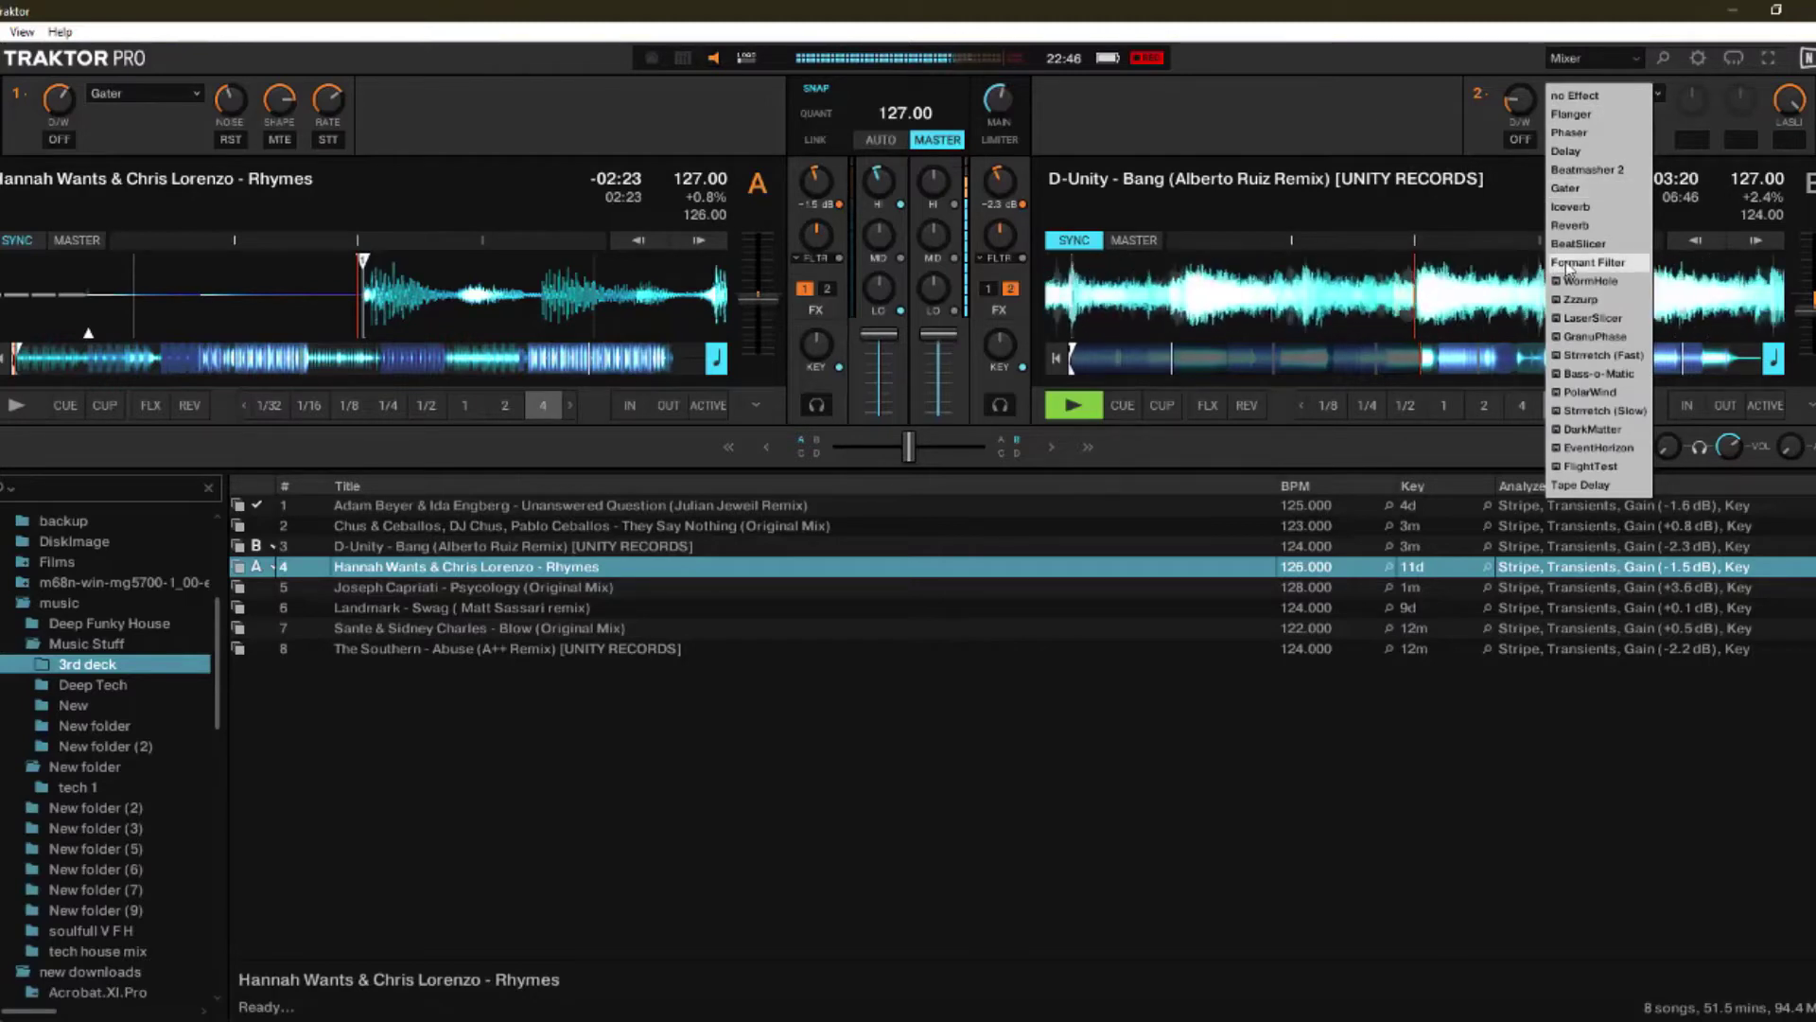
left_click(1427, 106)
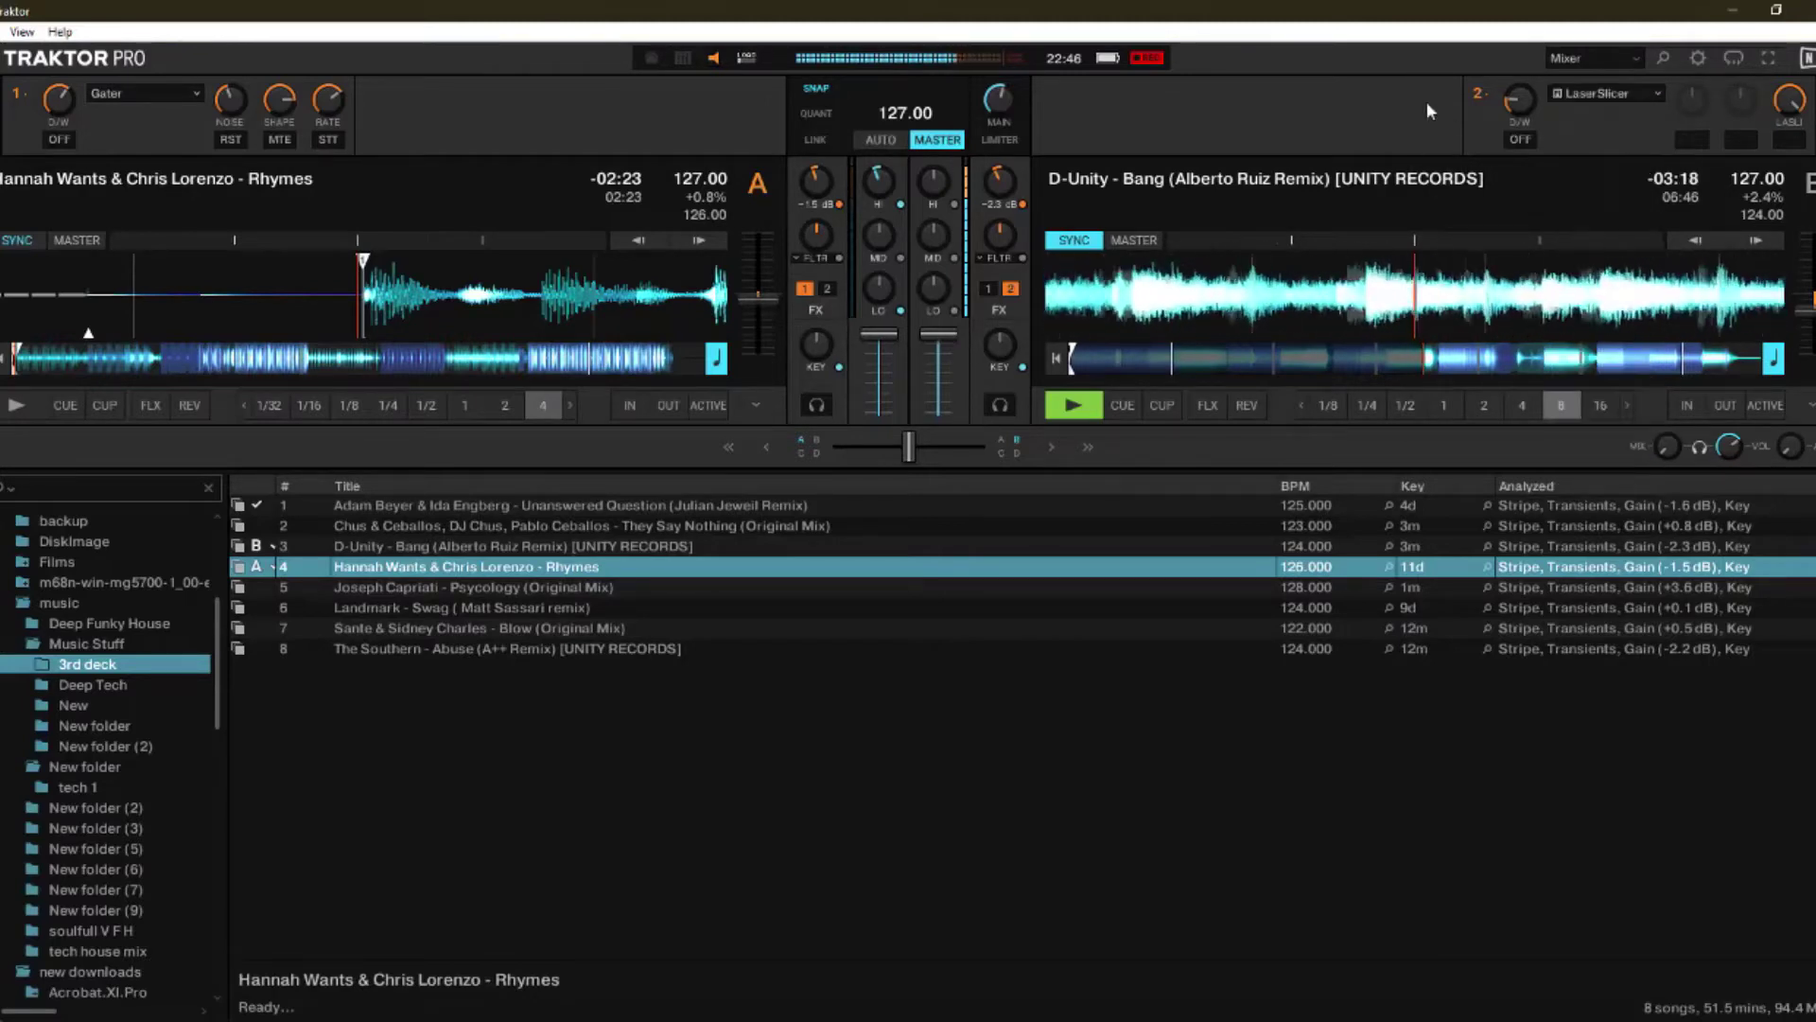
left_click(1606, 94)
left_click(1570, 473)
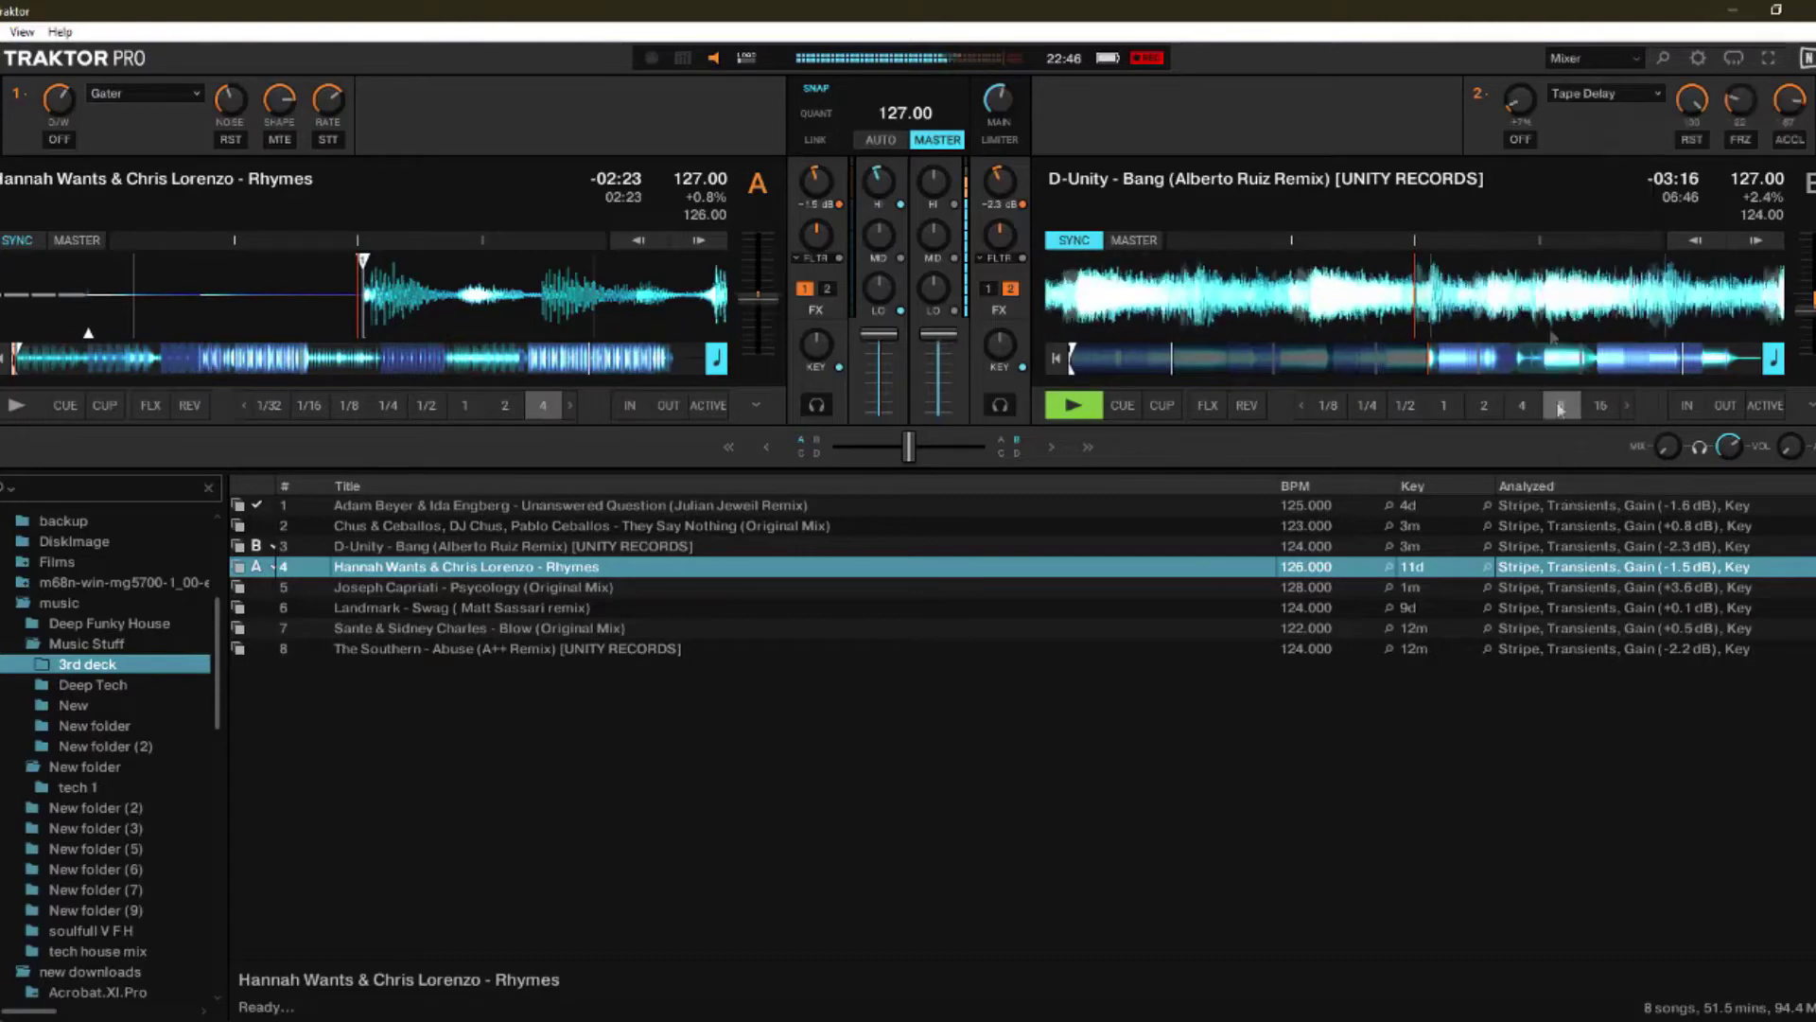
left_click(1520, 139)
left_click_drag(1511, 108, 1511, 85)
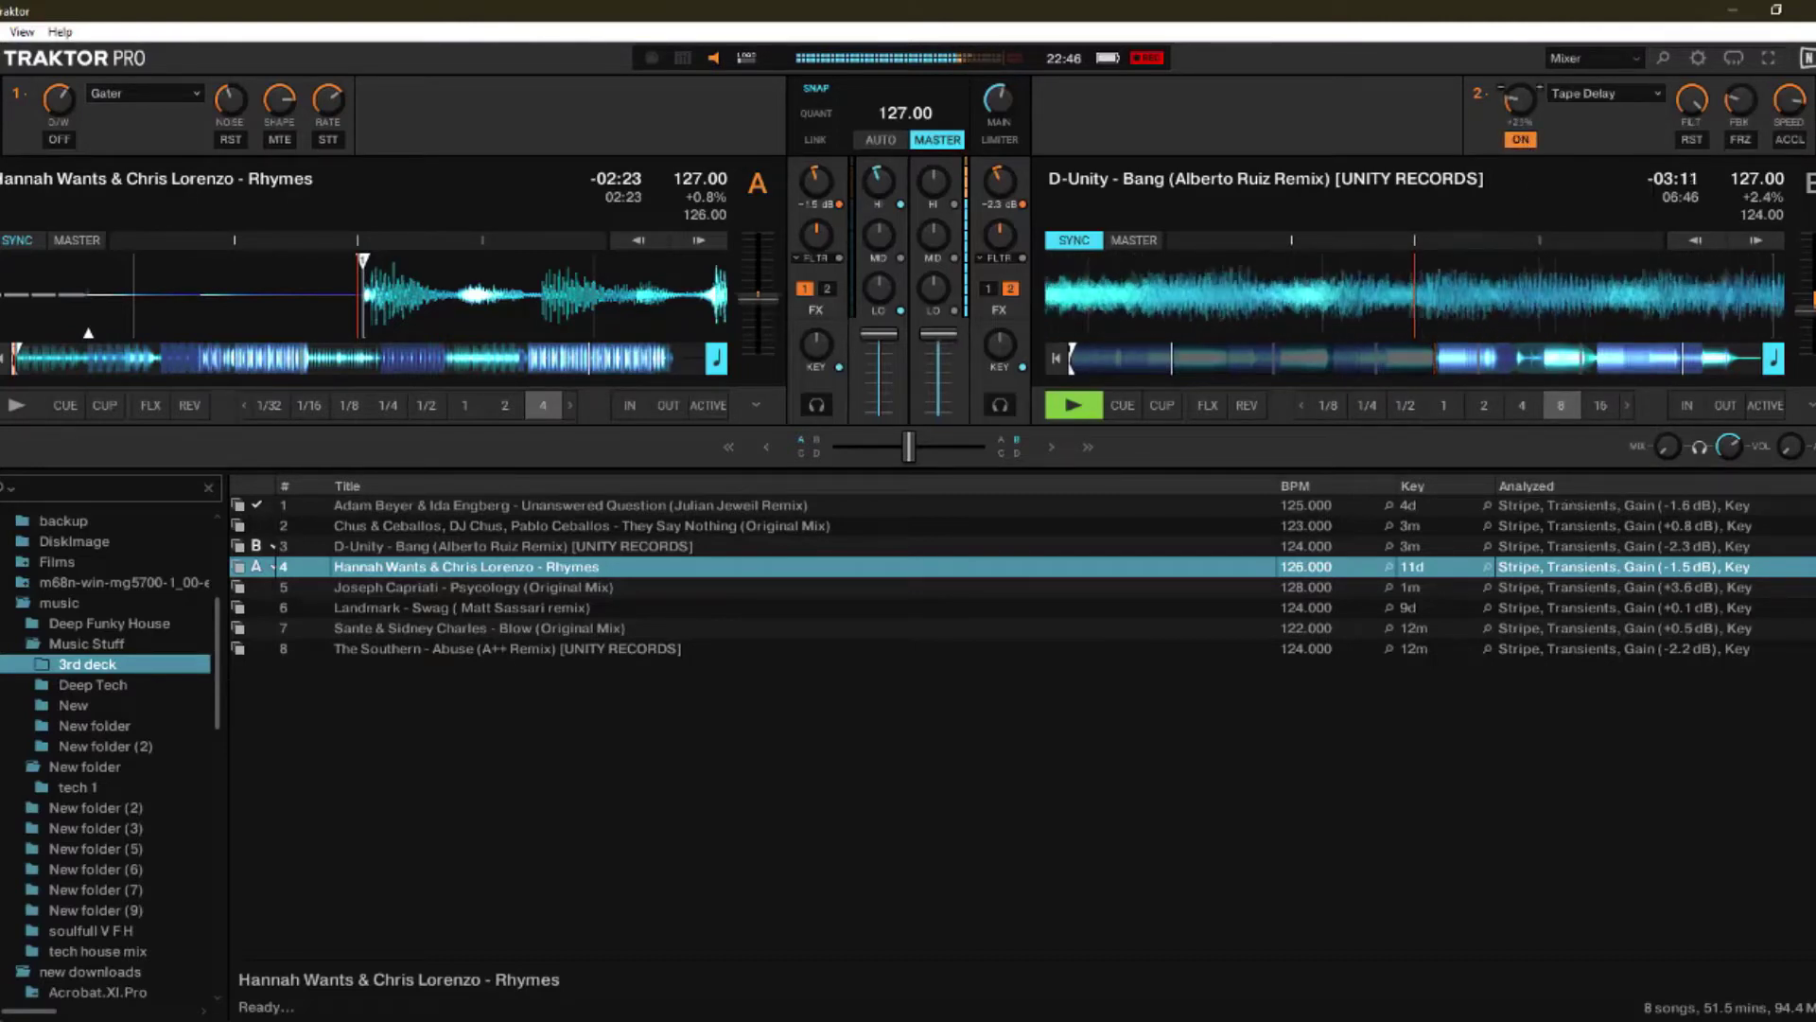
left_click(1520, 139)
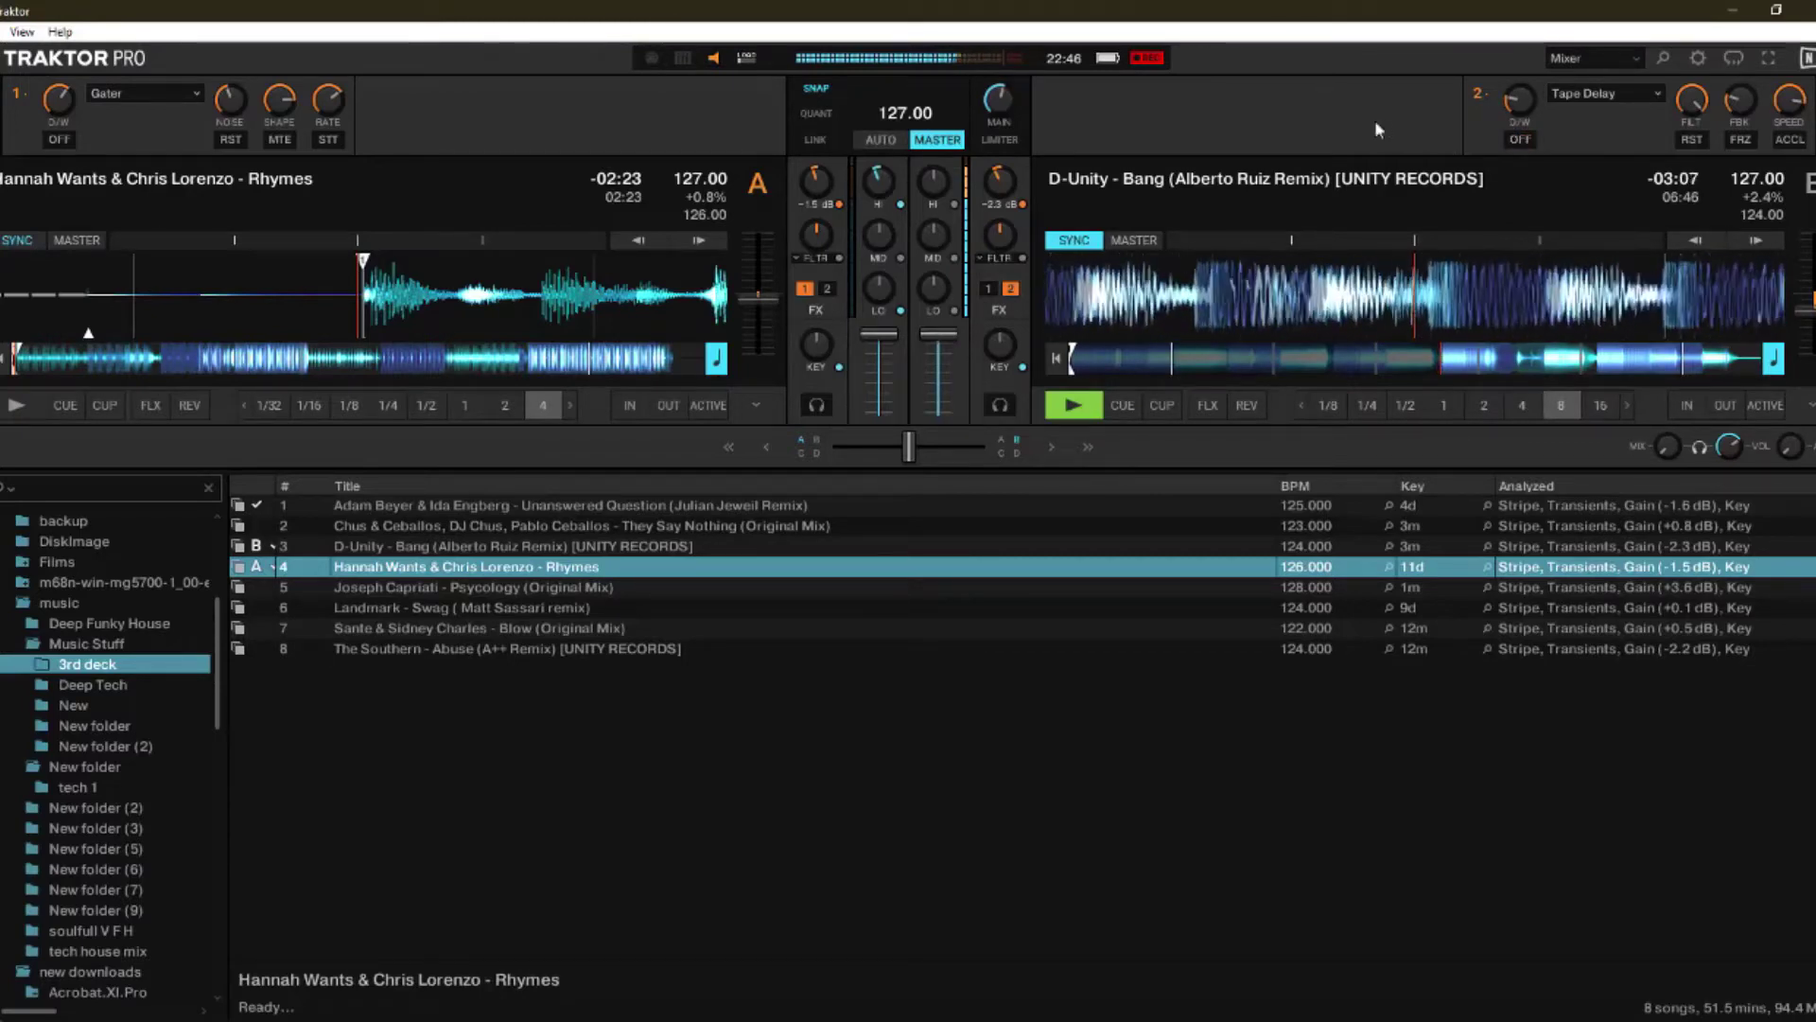
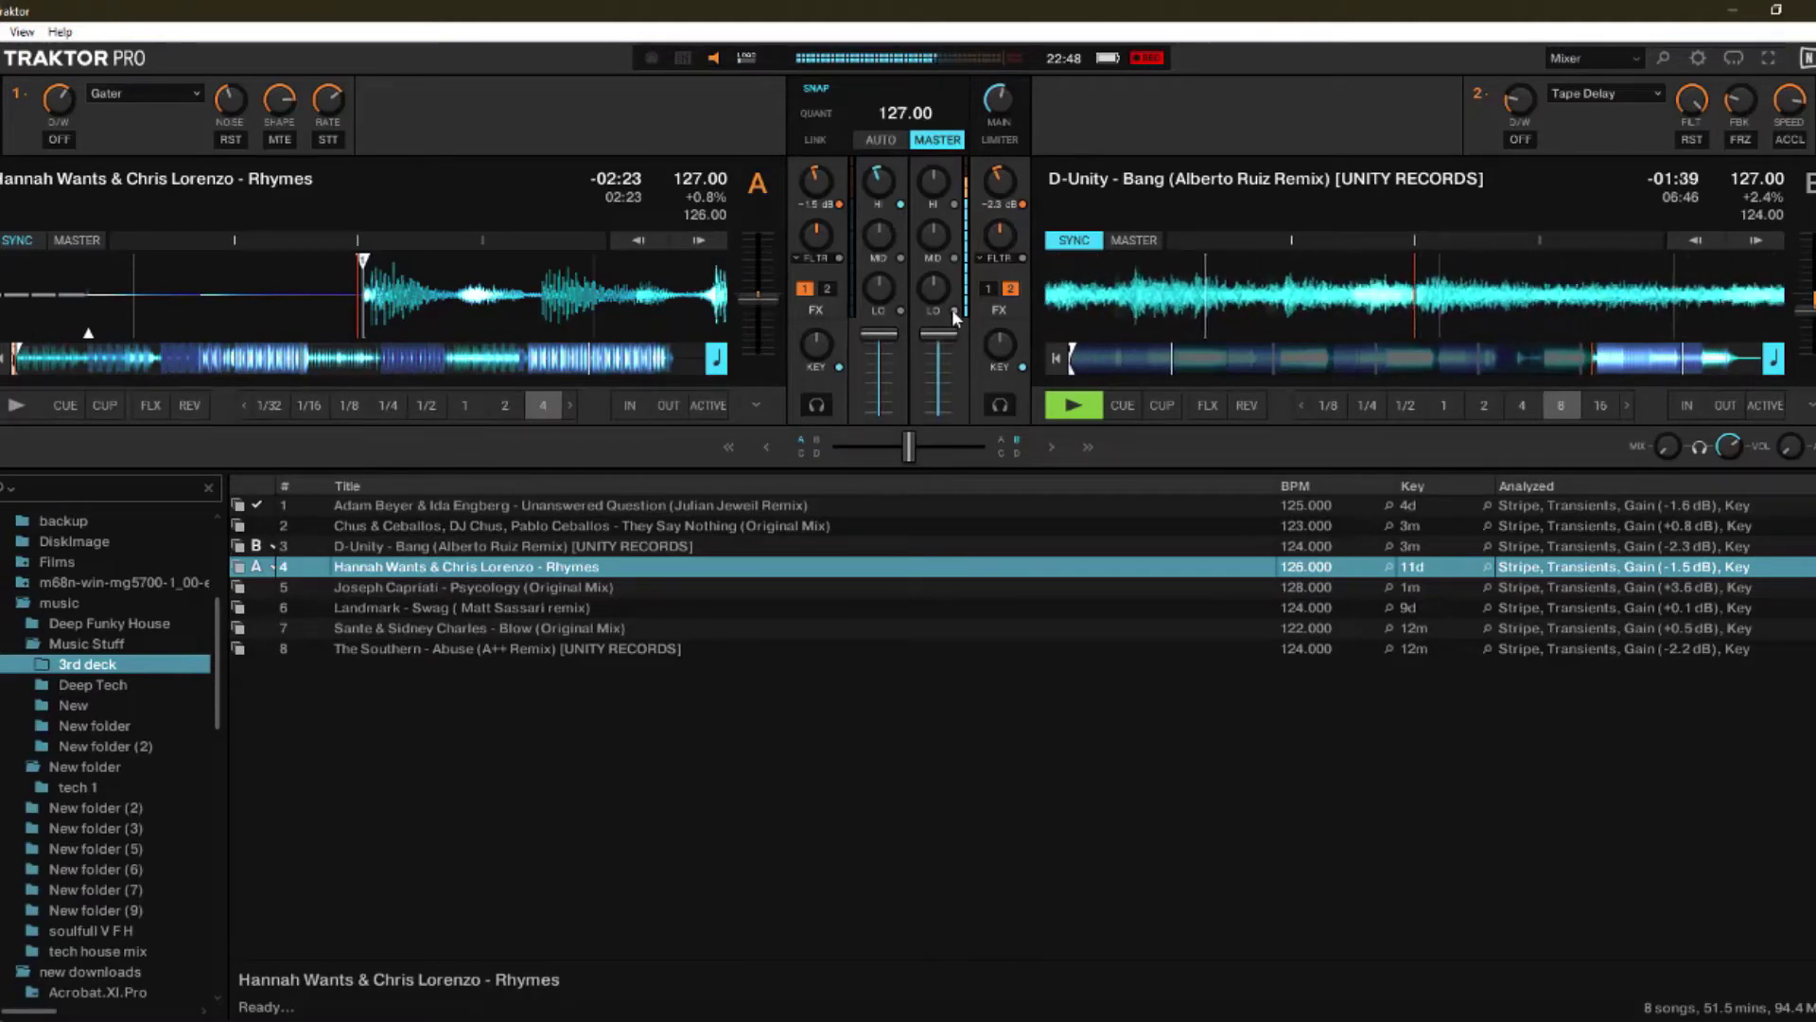
Step: Start Hannah Wants & Chris Lorenzo - Rhymes on deck A and loop deck B's outgoing track over 8 beats
left_click(16, 407)
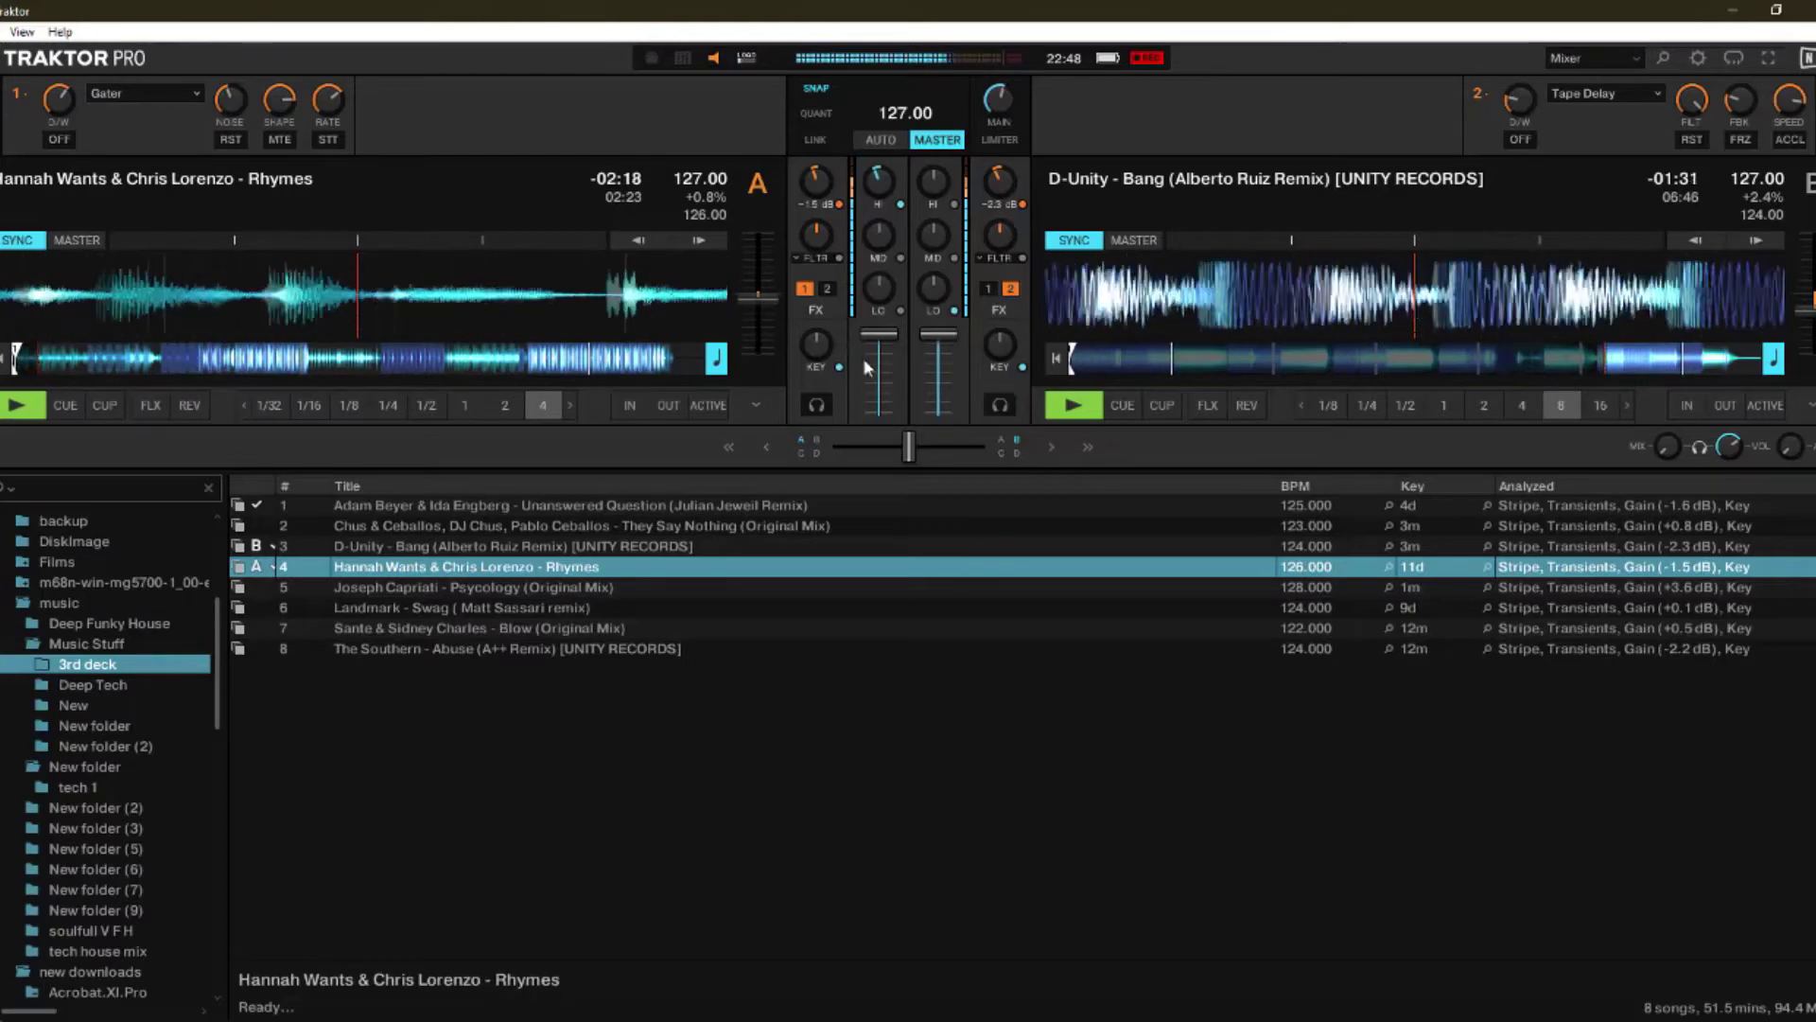
left_click(1558, 406)
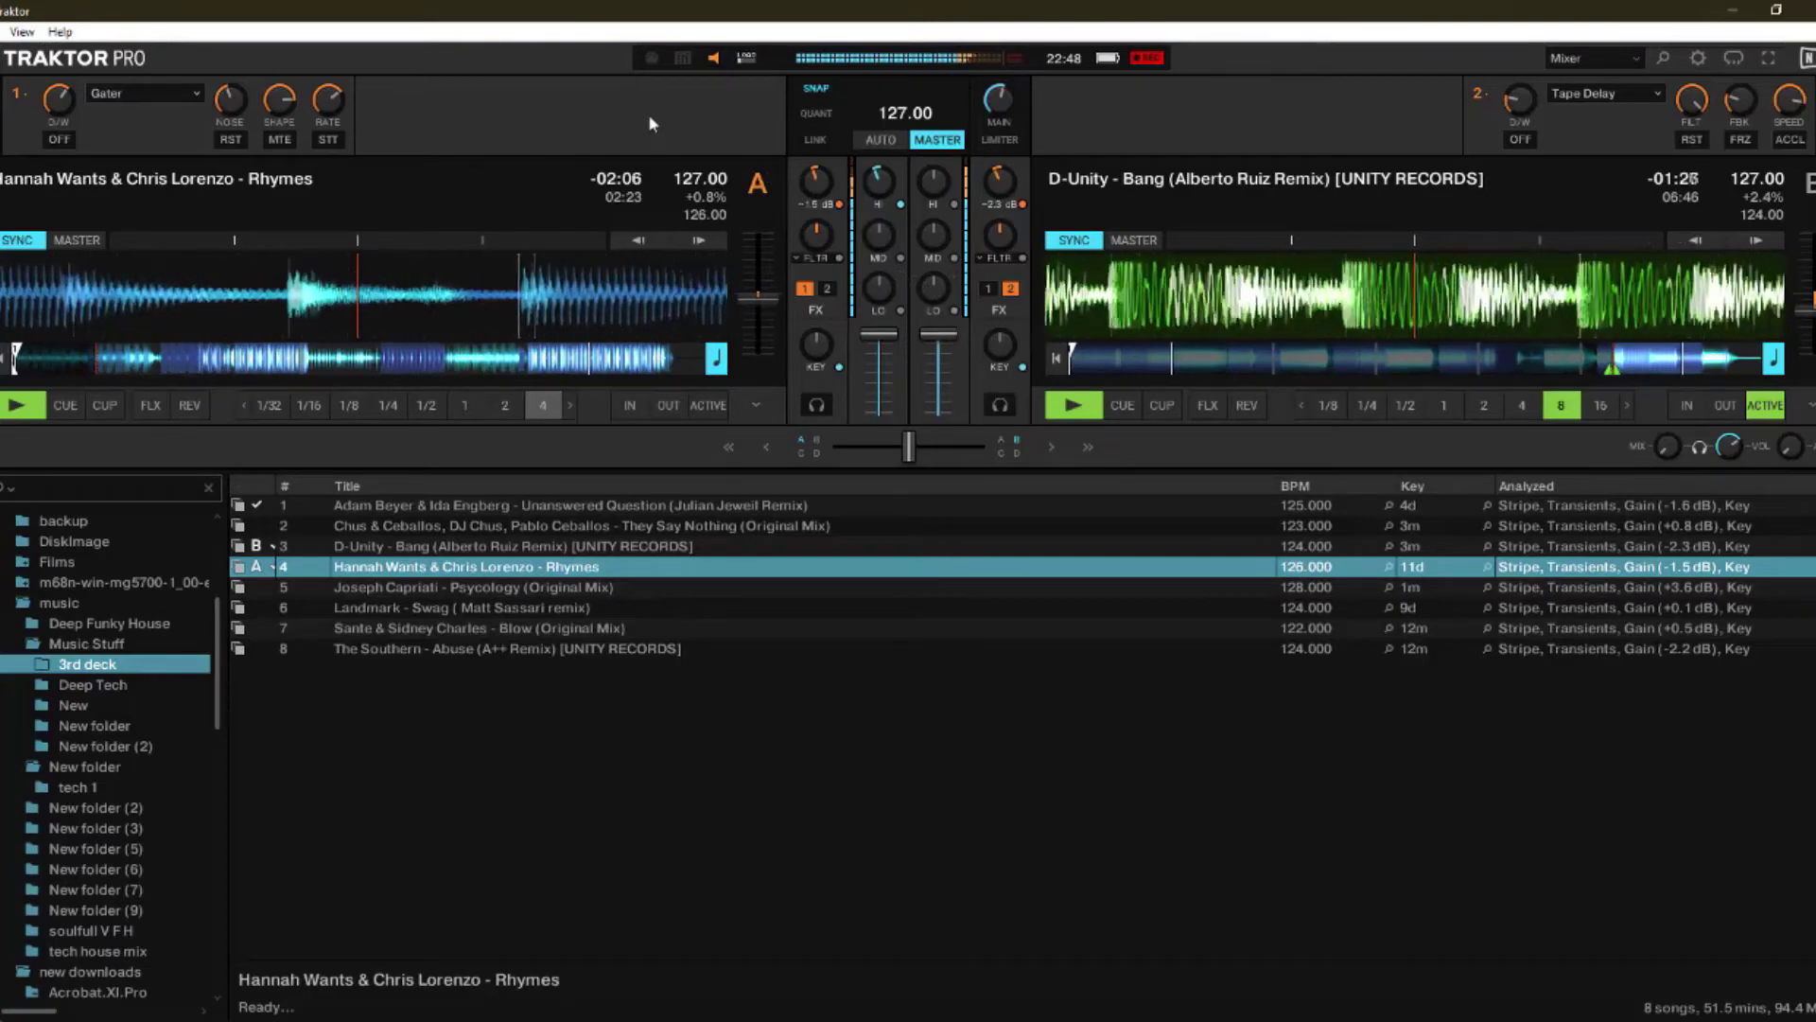
Step: Cut deck B's mid EQ, lower its high EQ to -100%, and reset deck A's high EQ to neutral
left_click_drag(928, 235, 929, 306)
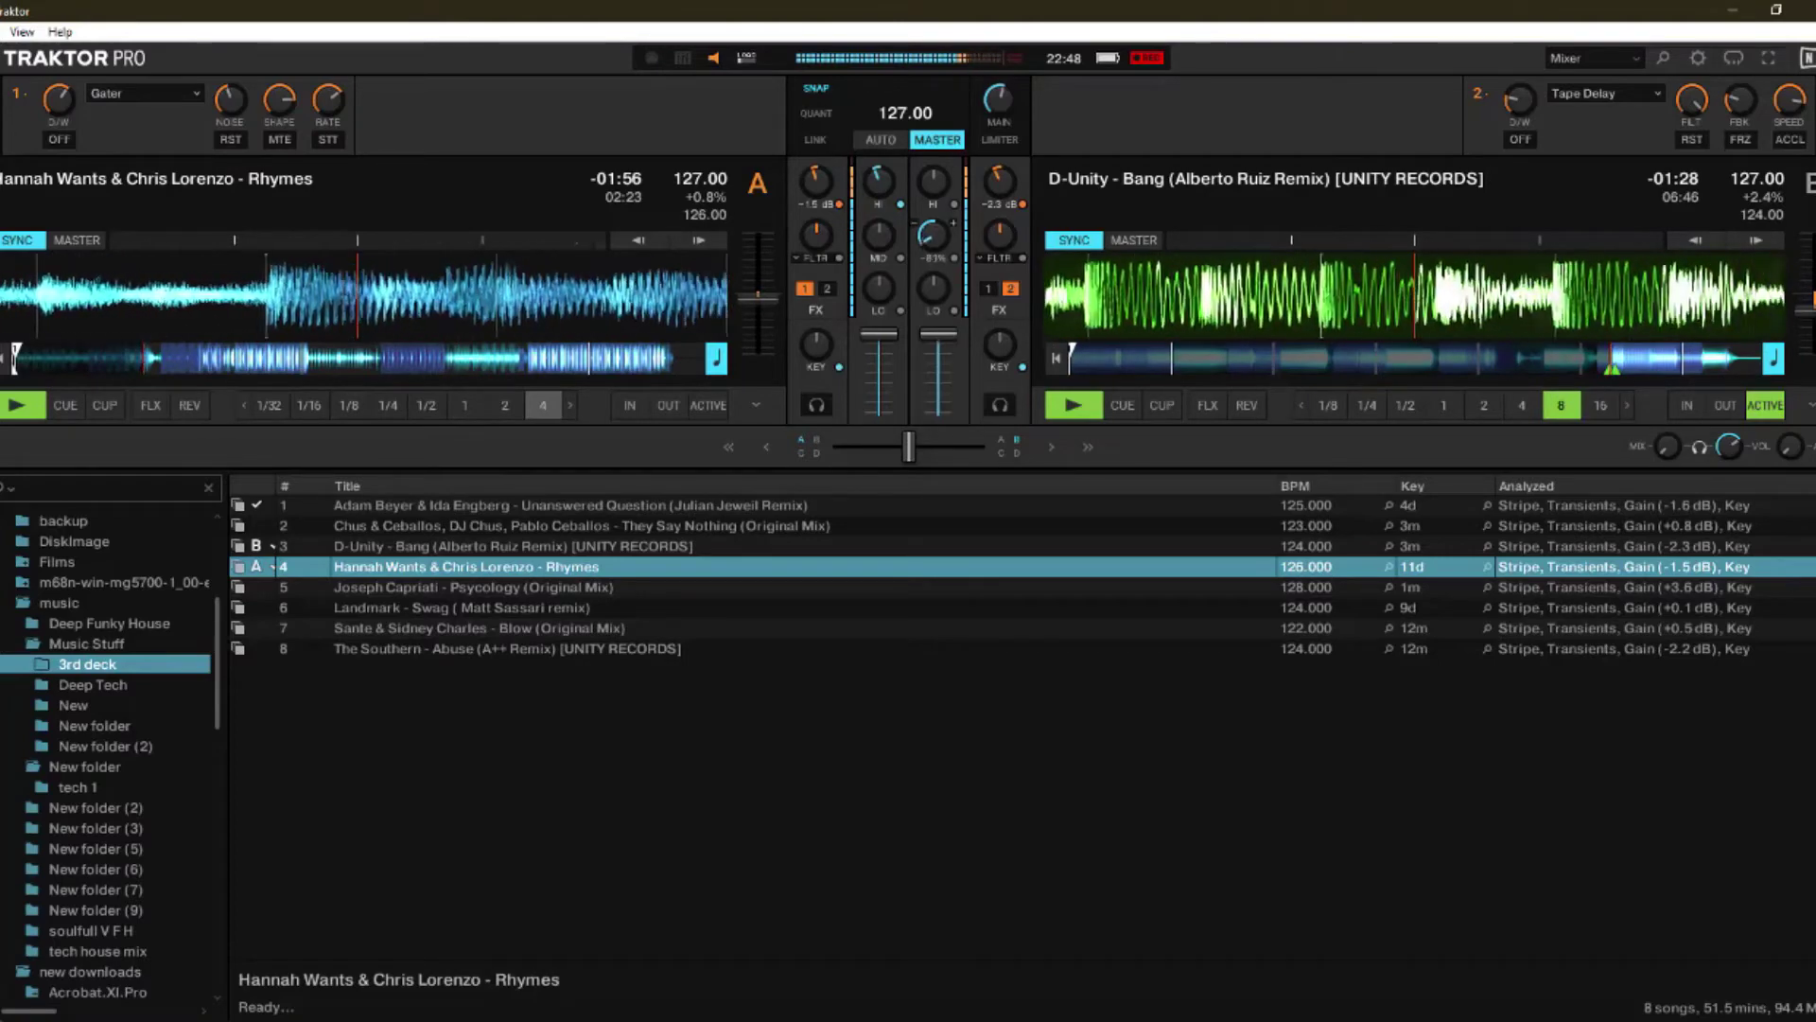
left_click(900, 205)
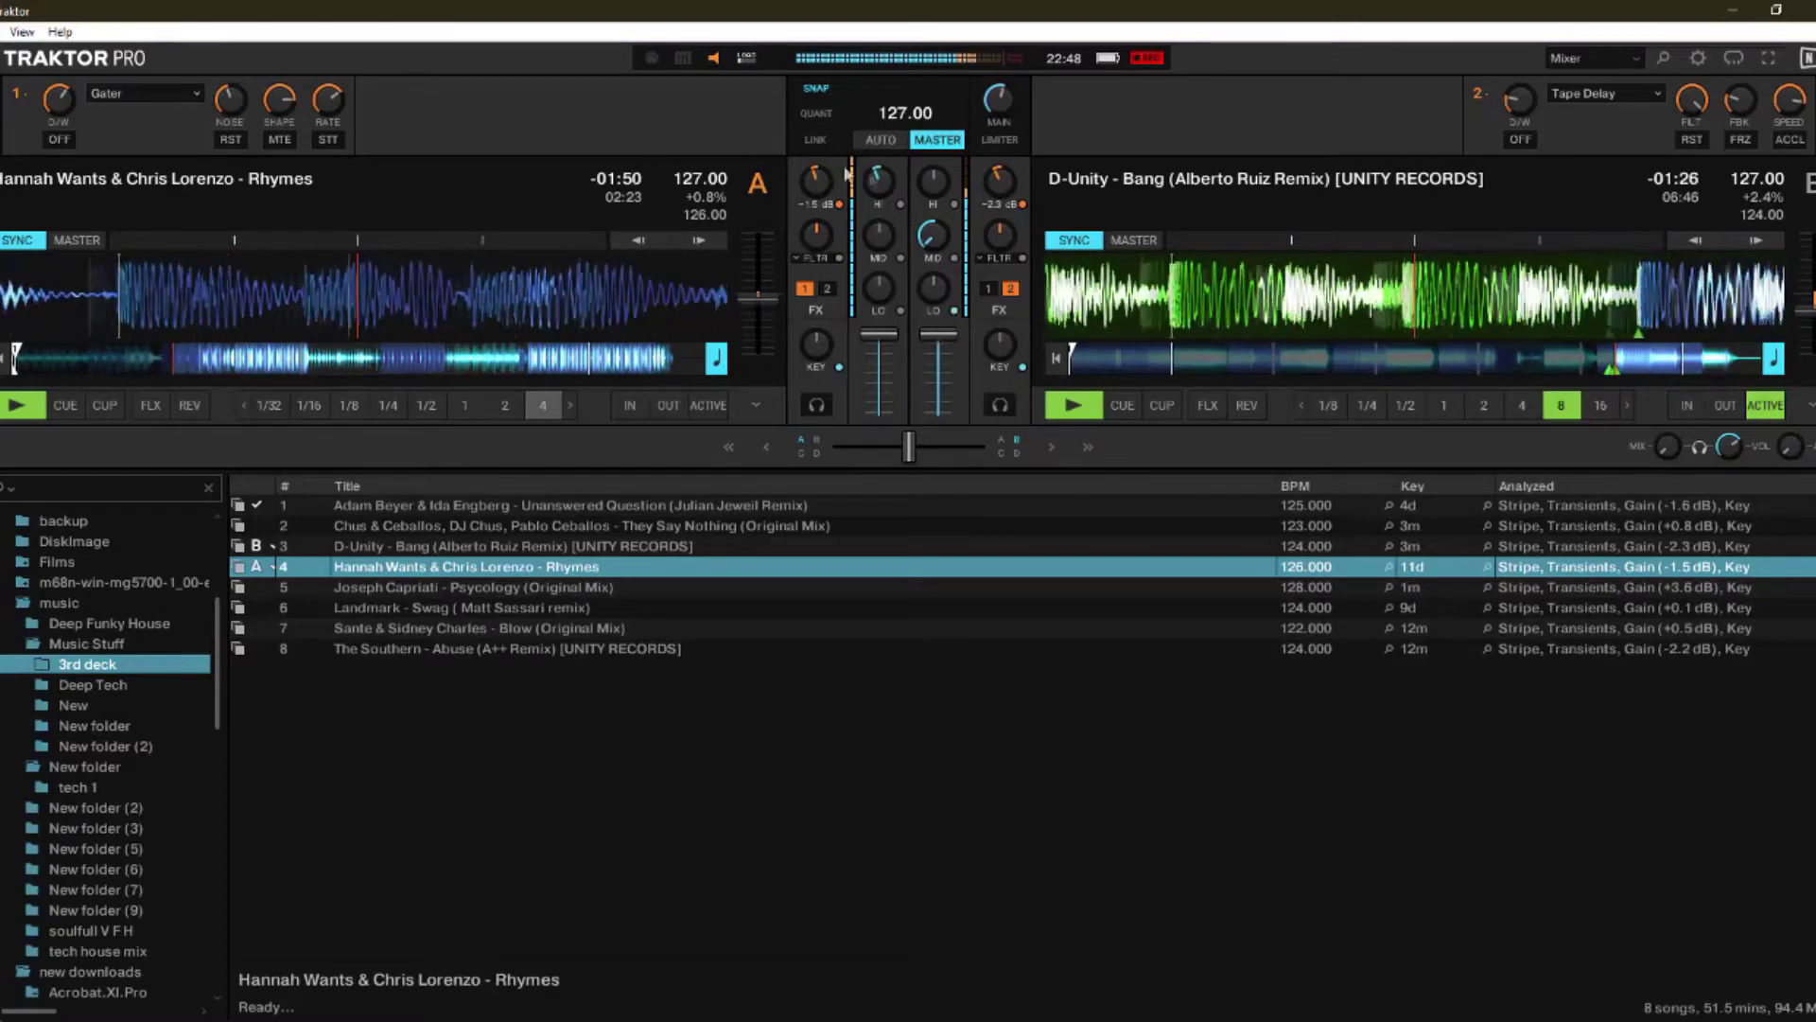
mouse_move(929, 189)
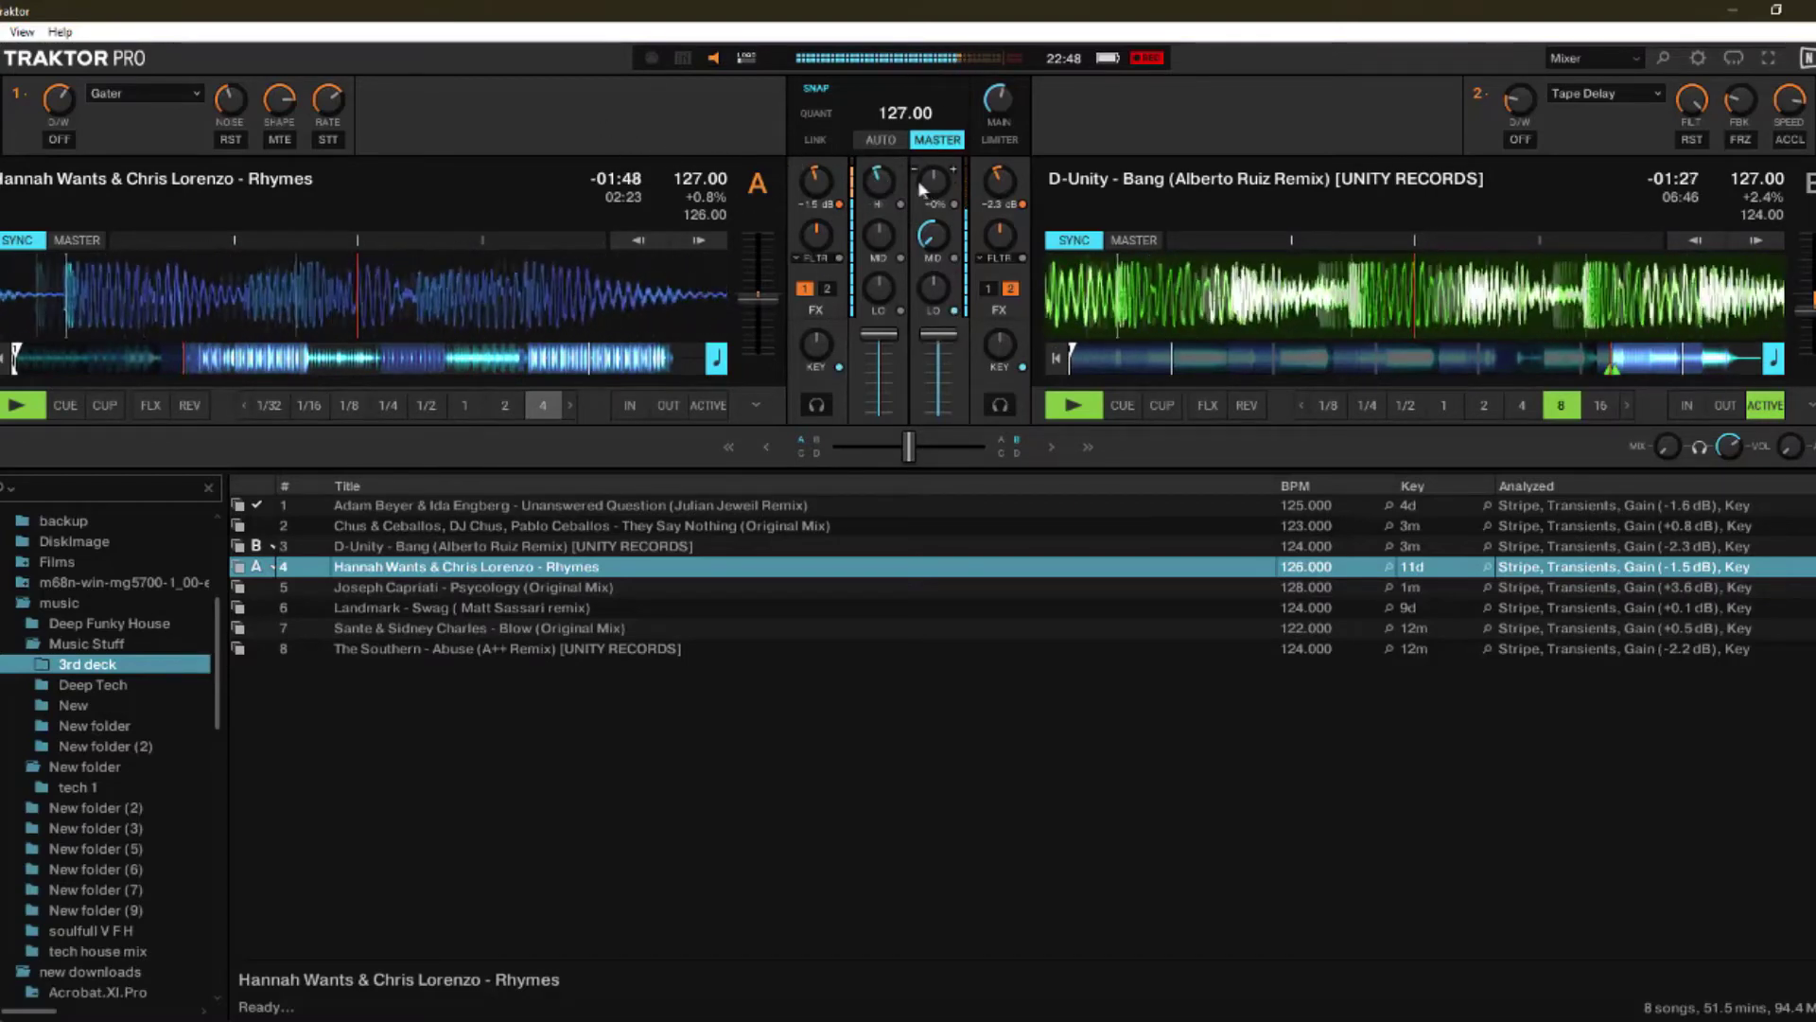
double_click(879, 180)
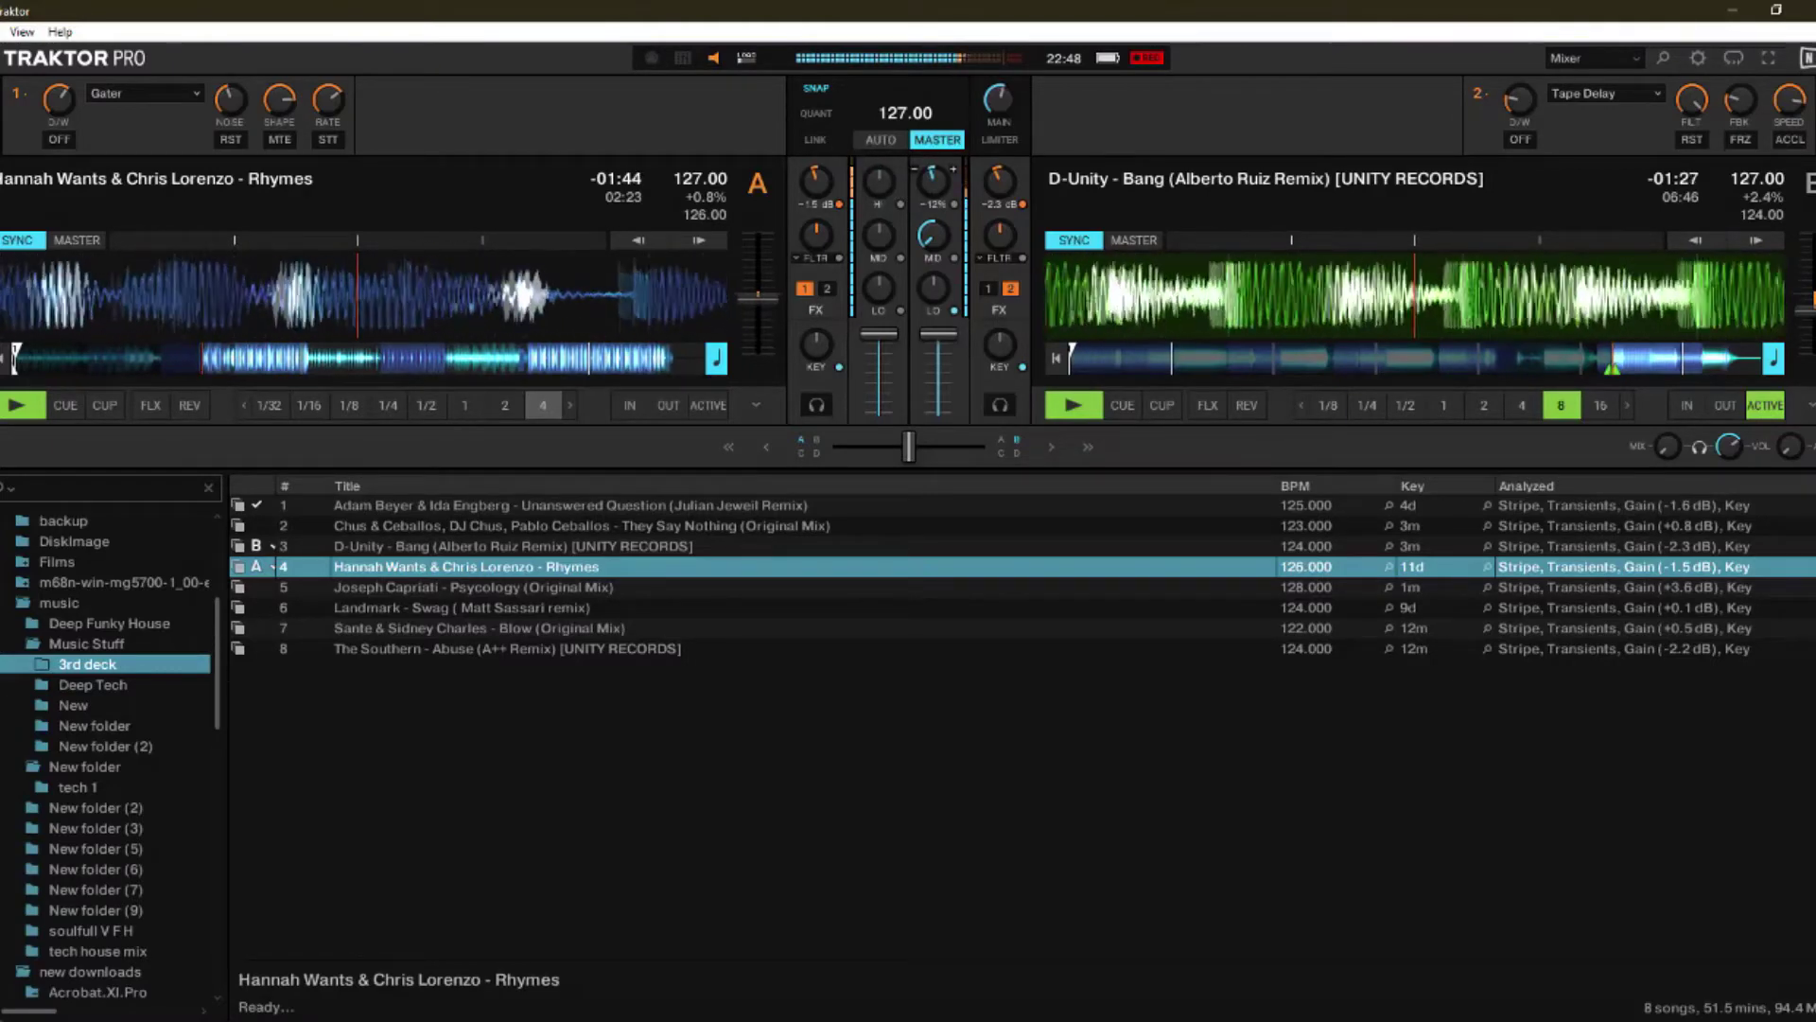
left_click_drag(934, 180, 931, 249)
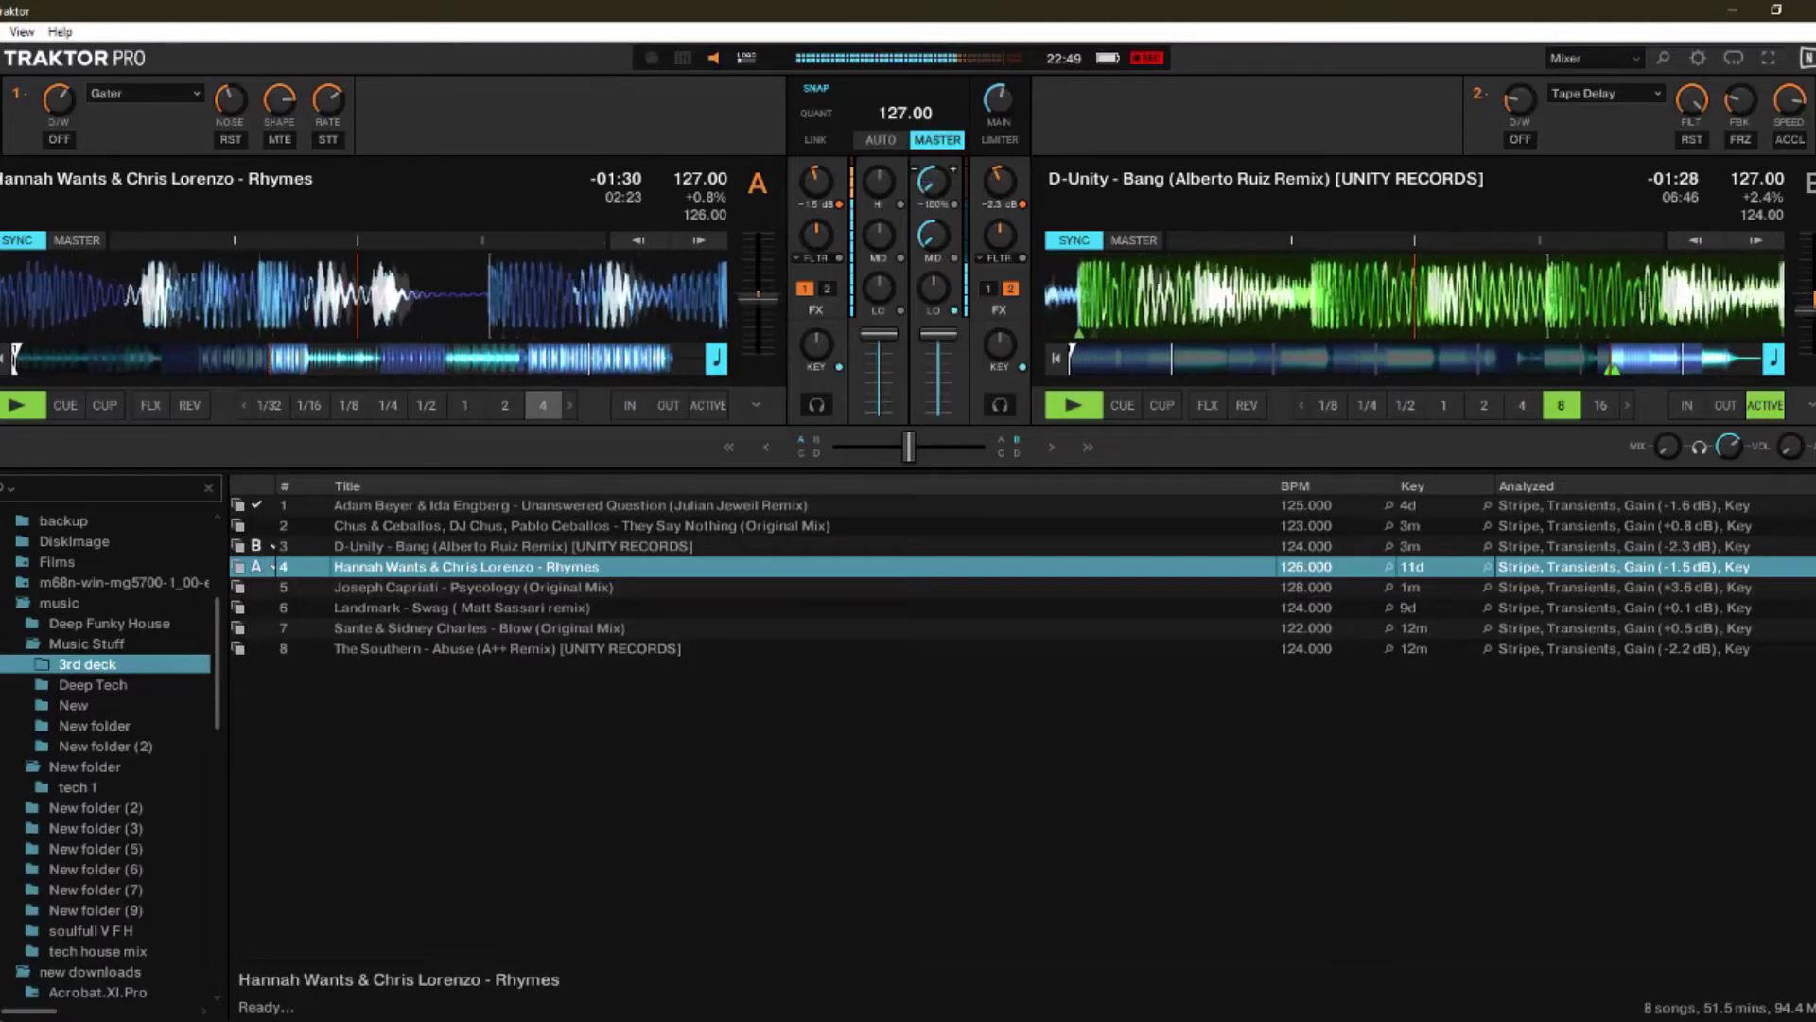
Step: Load Joseph Capriati - Psycology (Original Mix) onto deck B and set FX unit 1's effect to Delay
left_click(409, 588)
left_click_drag(409, 587, 1348, 281)
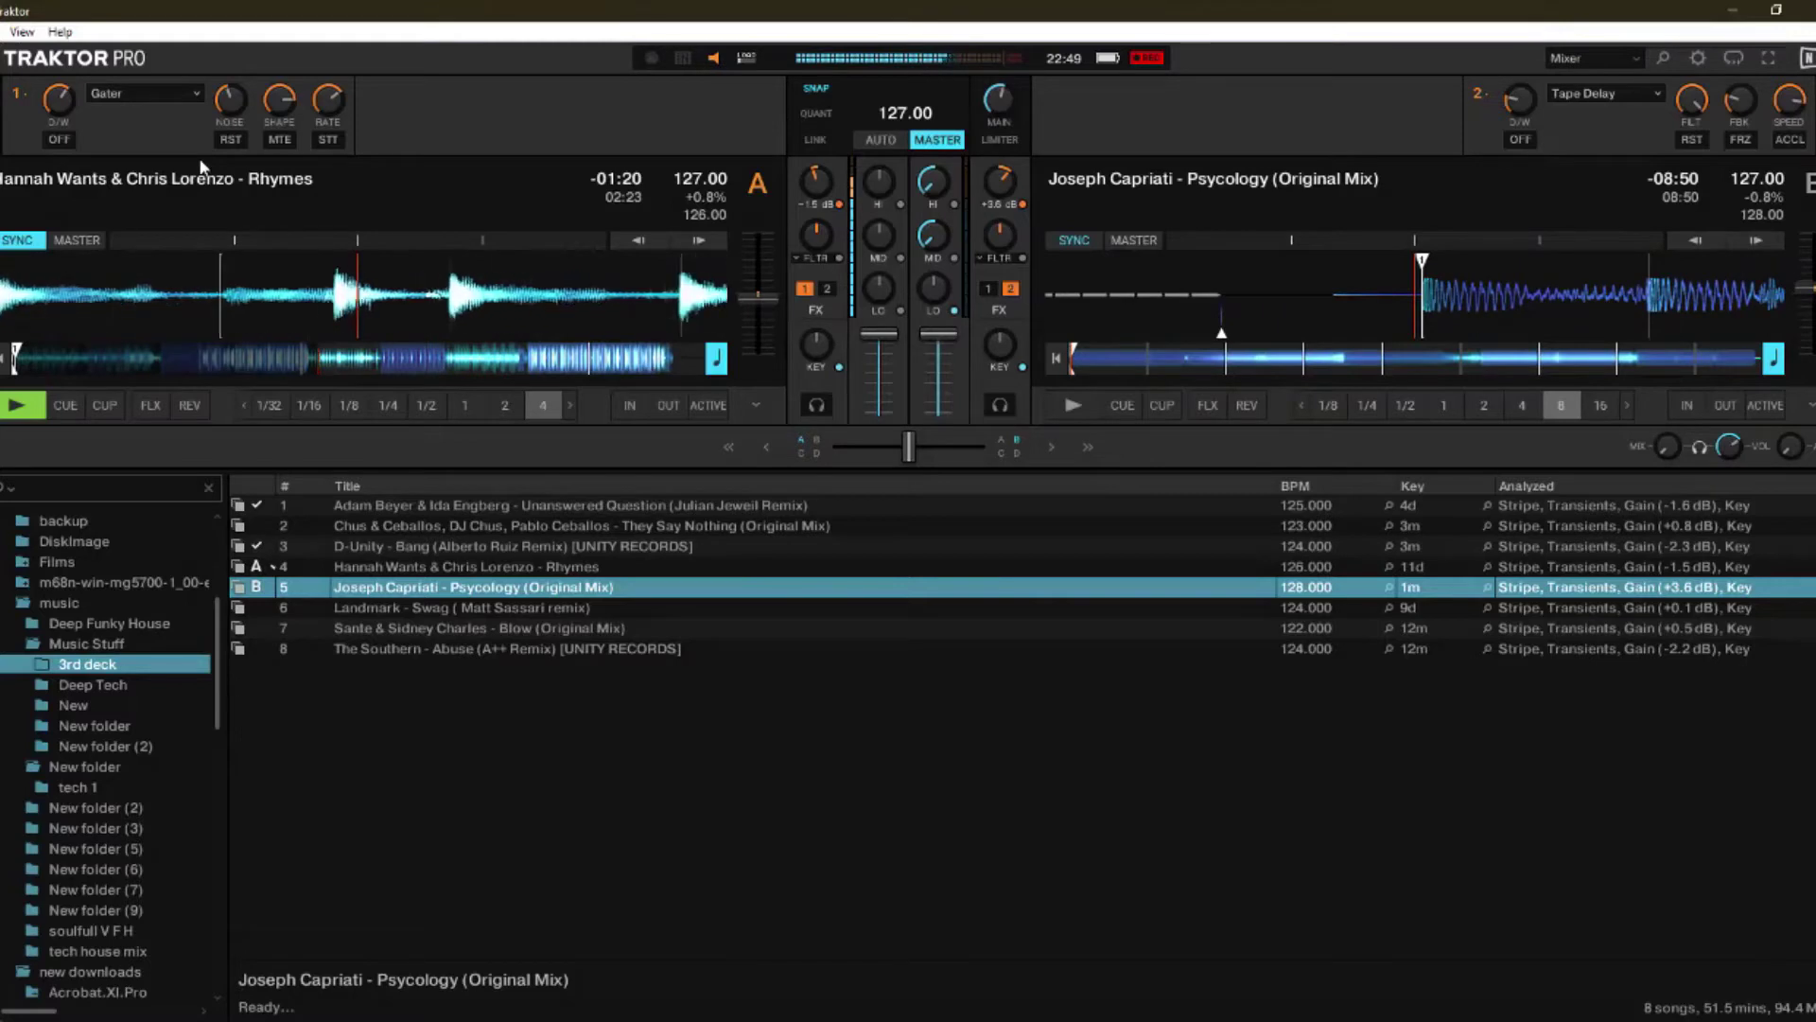
left_click(144, 93)
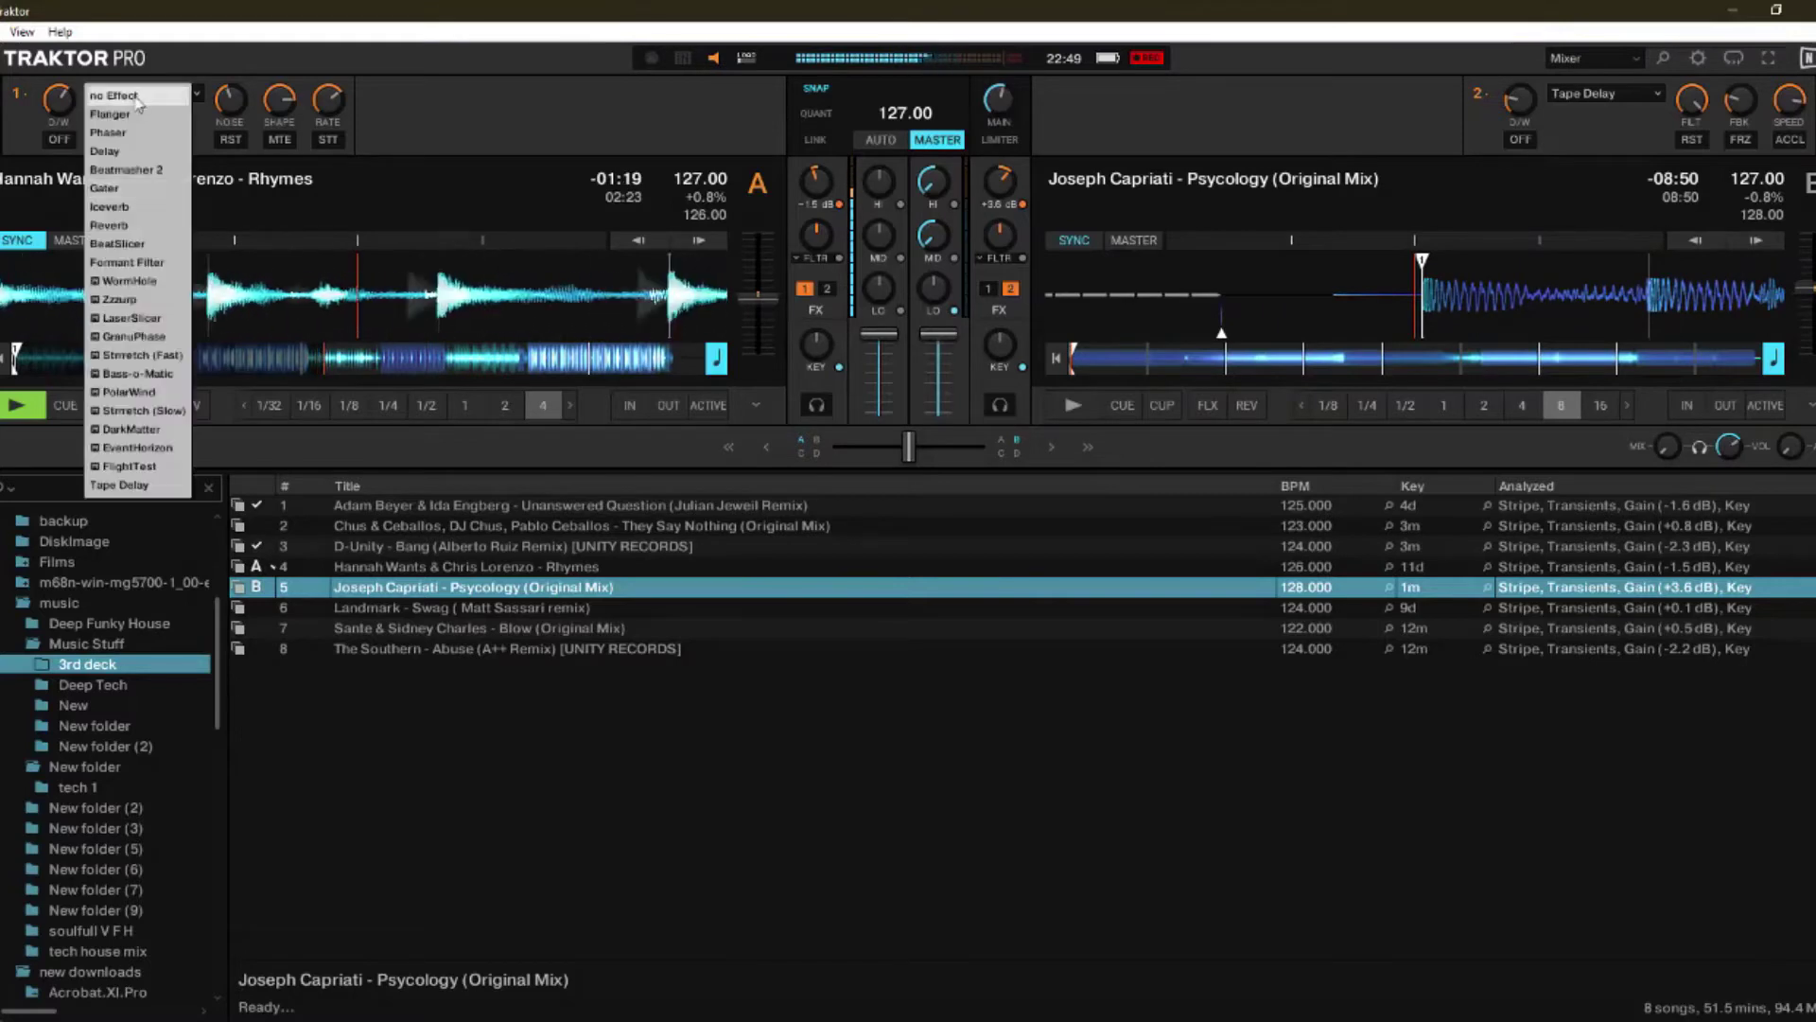
left_click(106, 151)
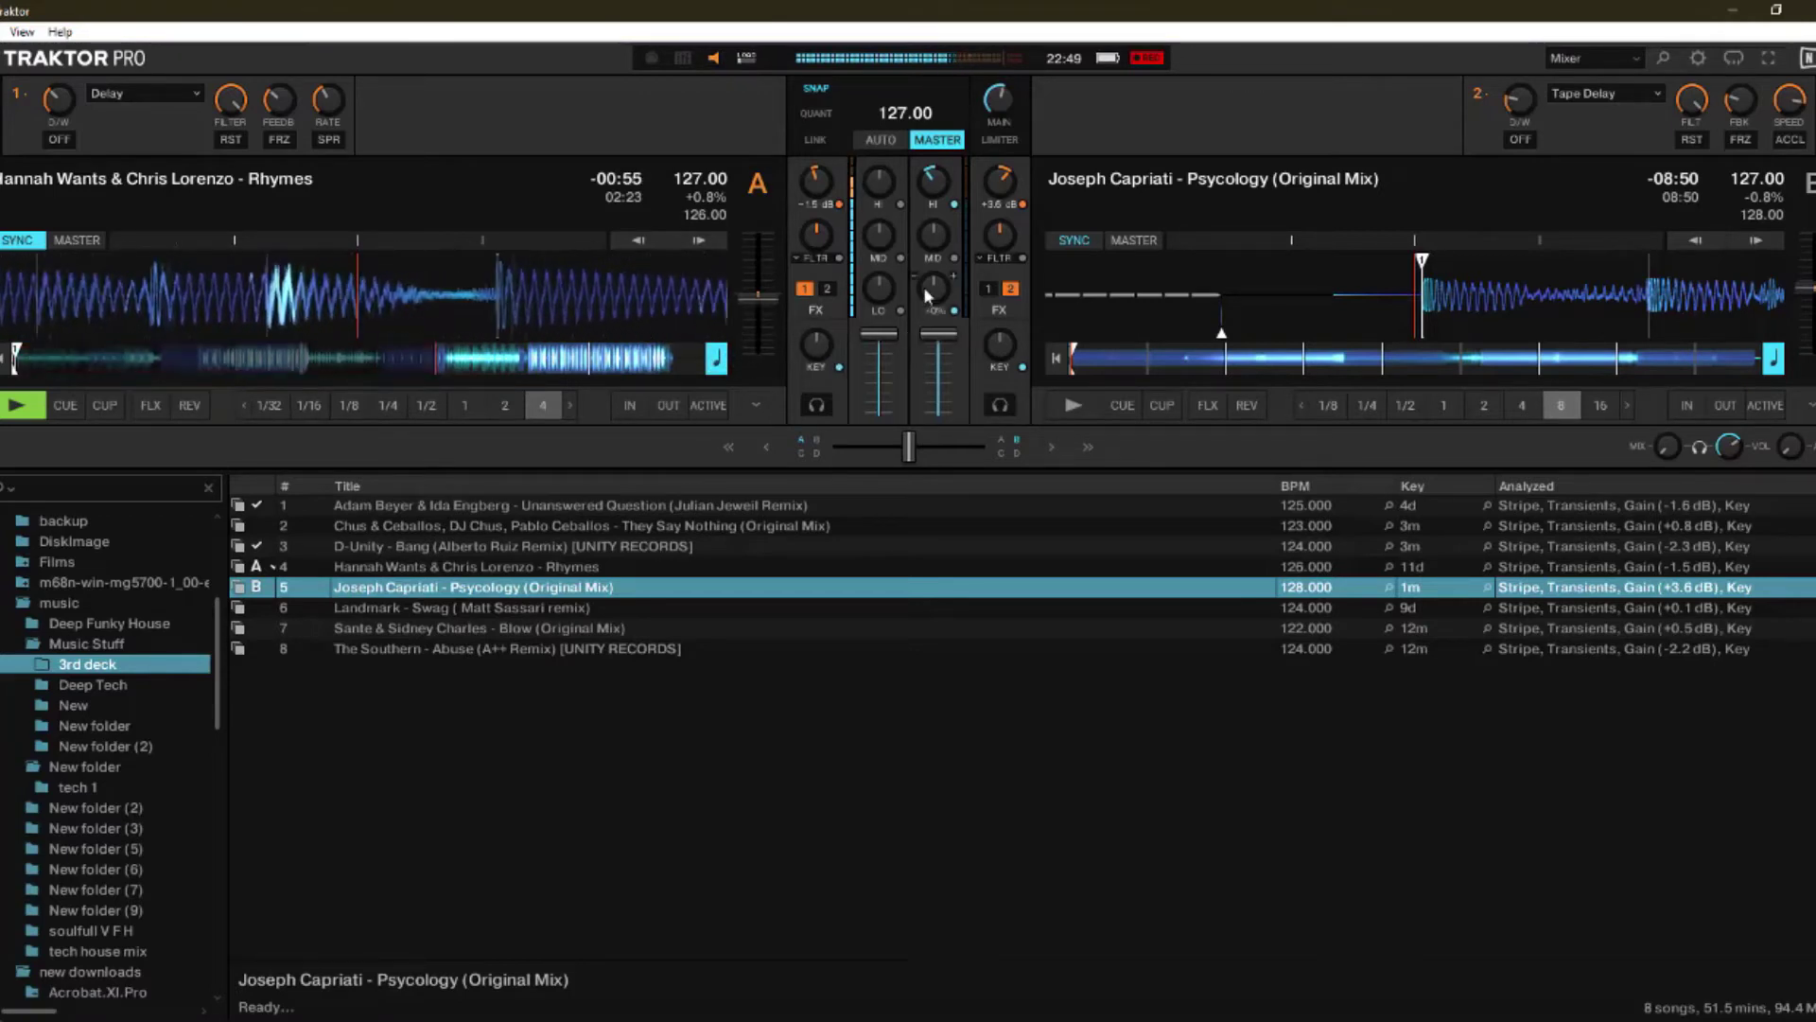
left_click(1070, 406)
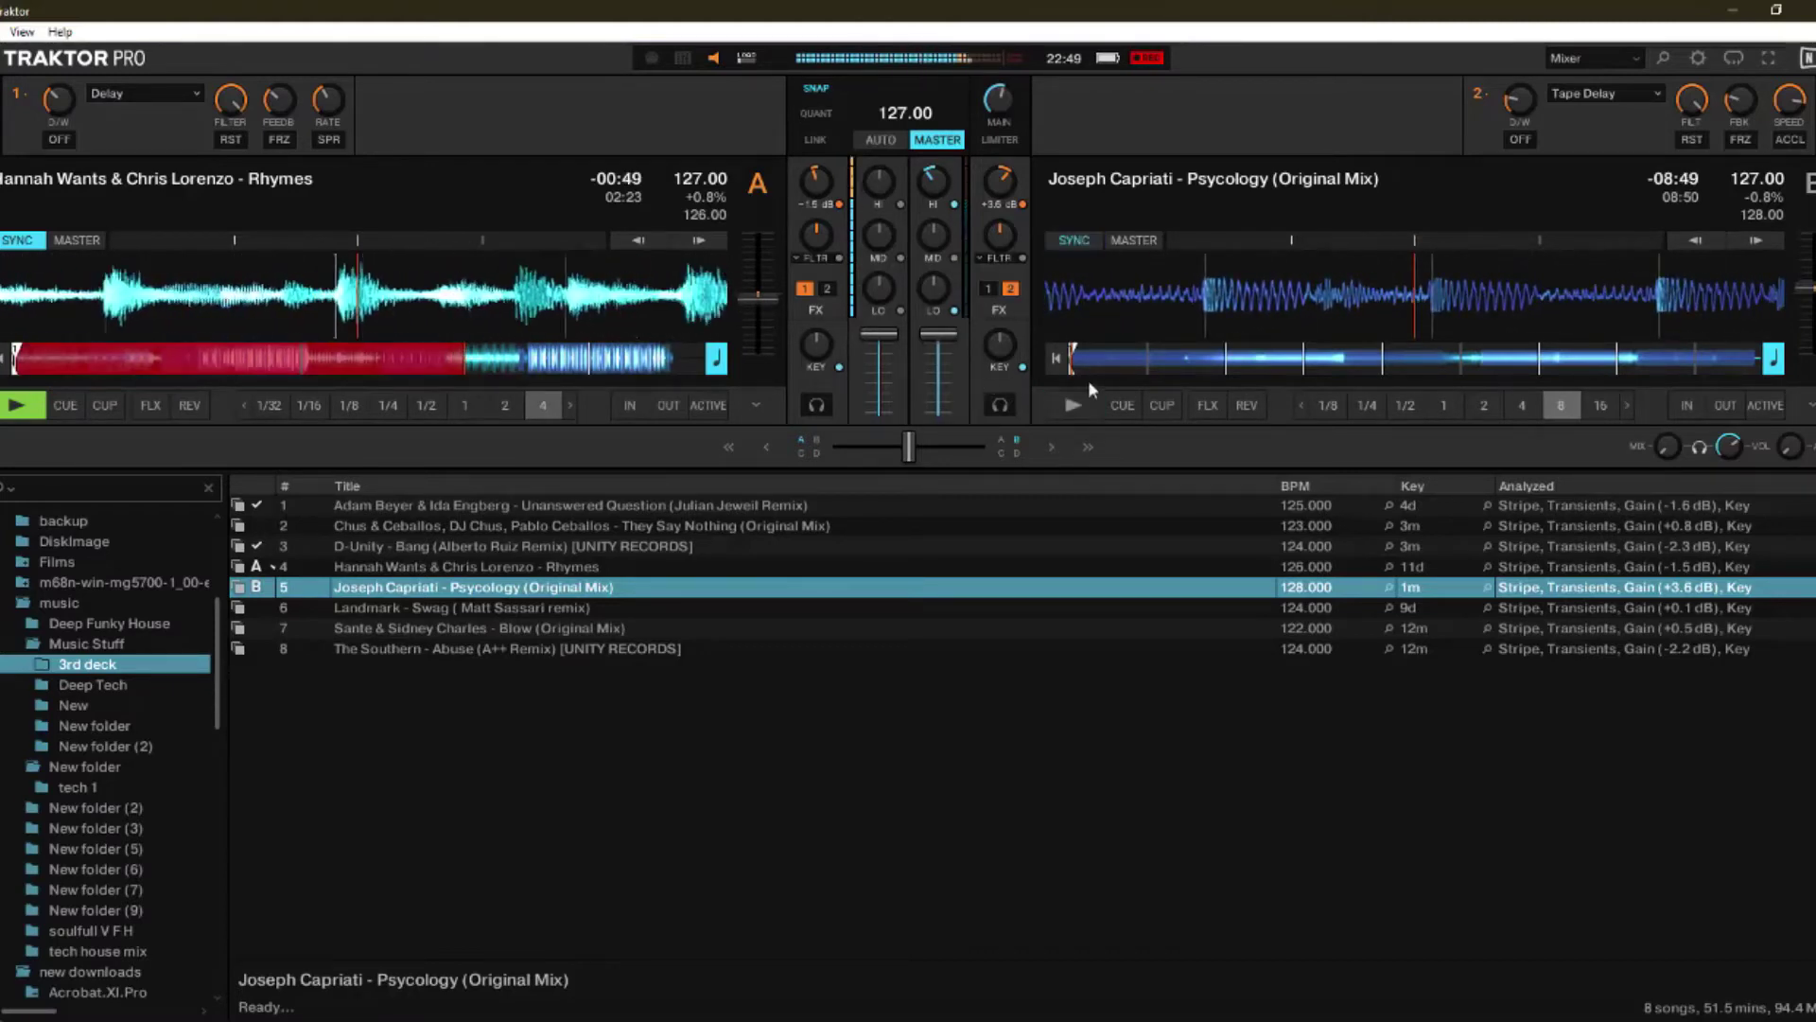
left_click_drag(1112, 299, 1251, 306)
double_click(967, 438)
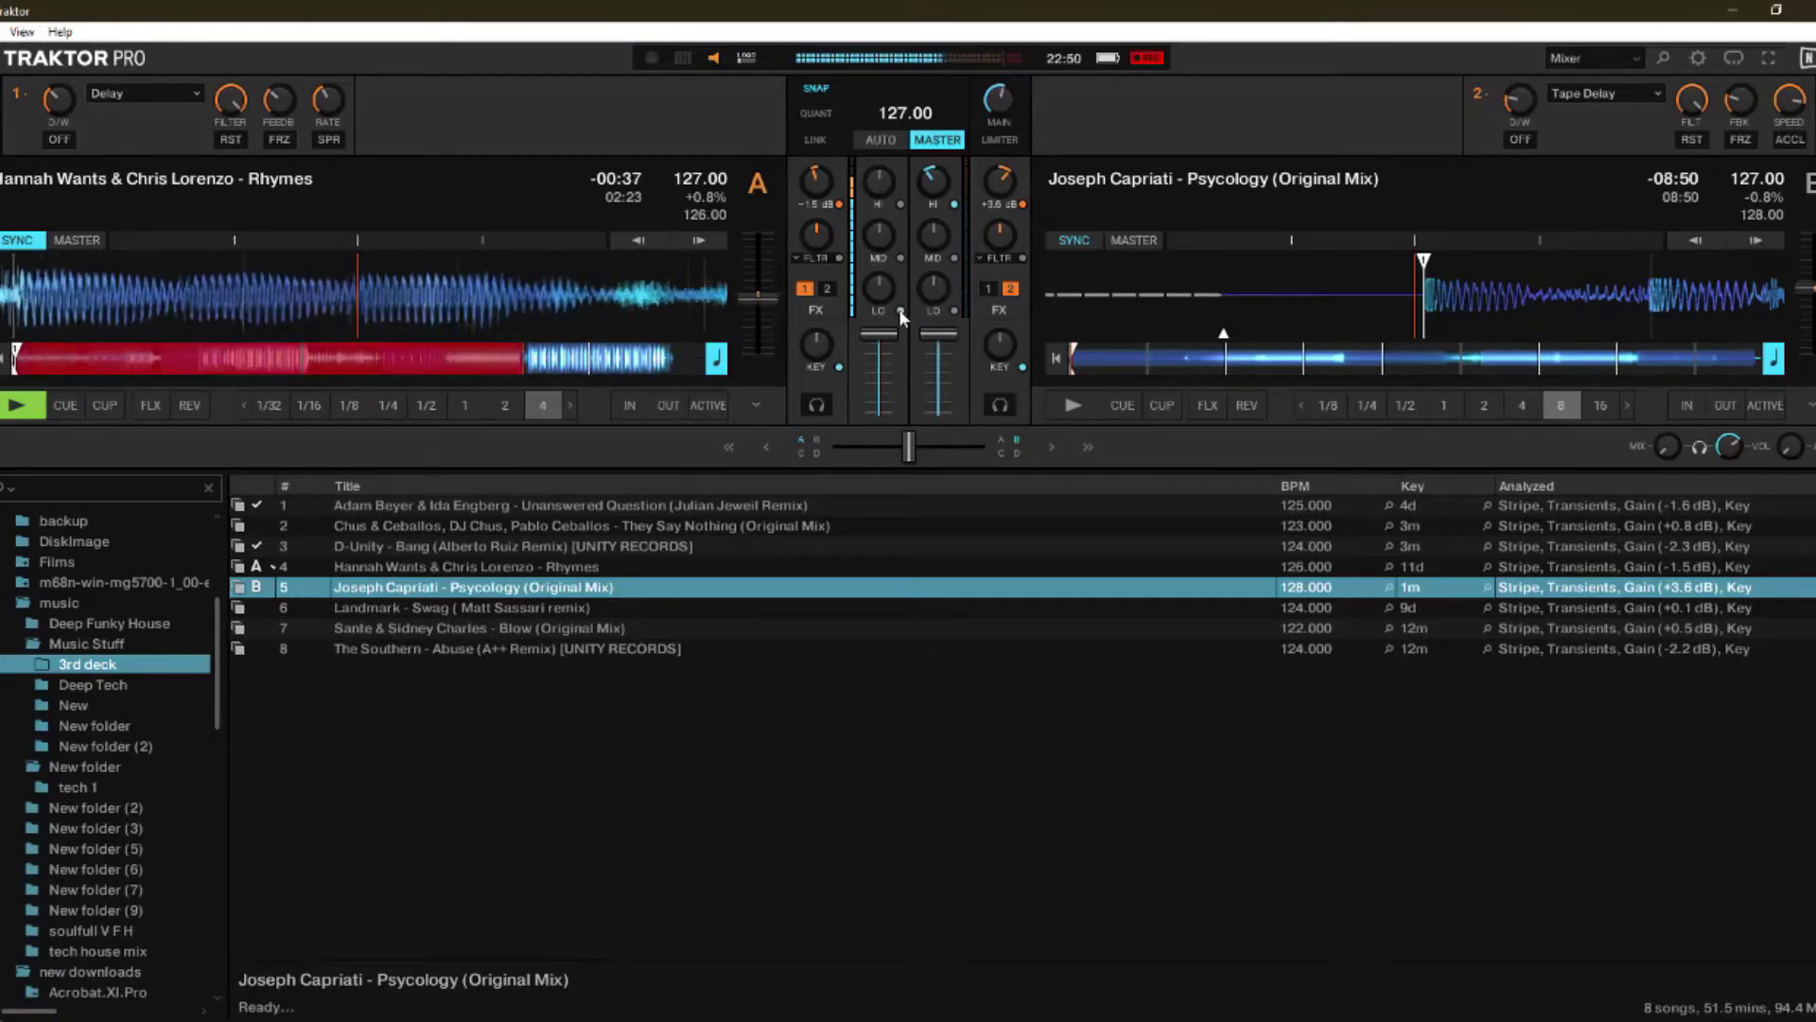
Step: Start Psycology in sync on deck B and loop the end of Rhymes on deck A over 32 beats
left_click(1073, 405)
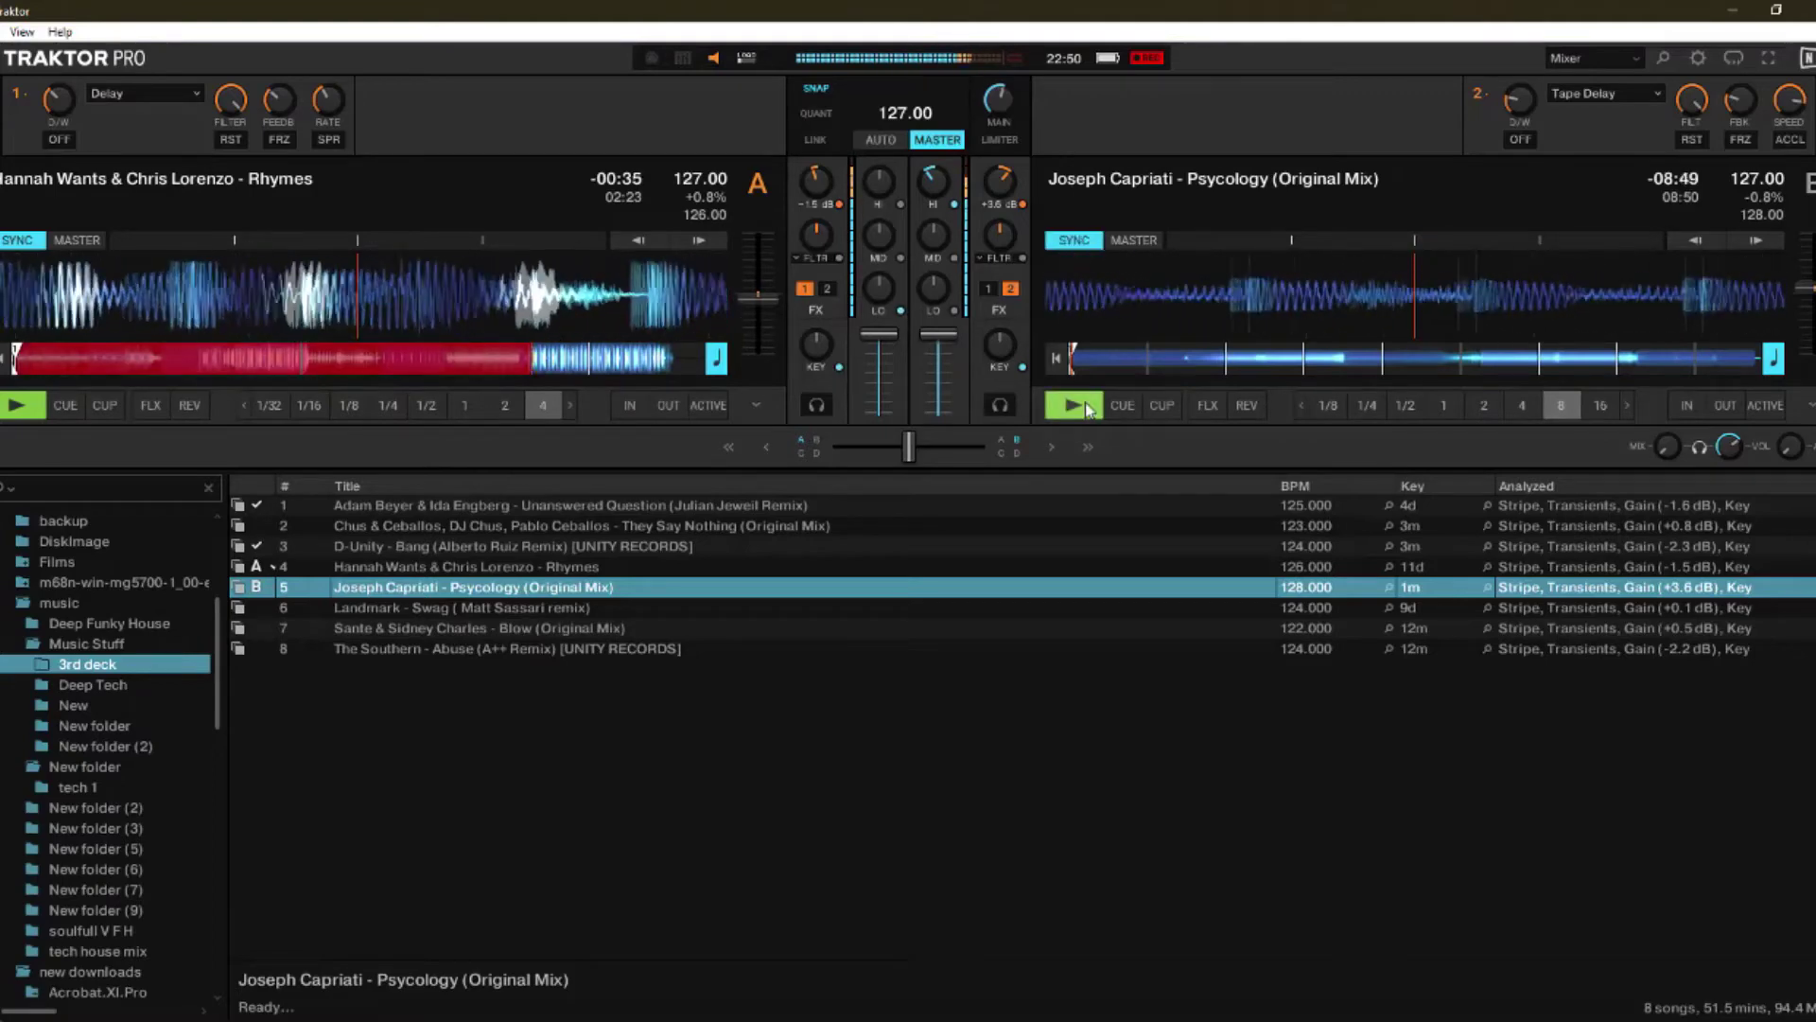
left_click(570, 406)
left_click(571, 406)
left_click(544, 405)
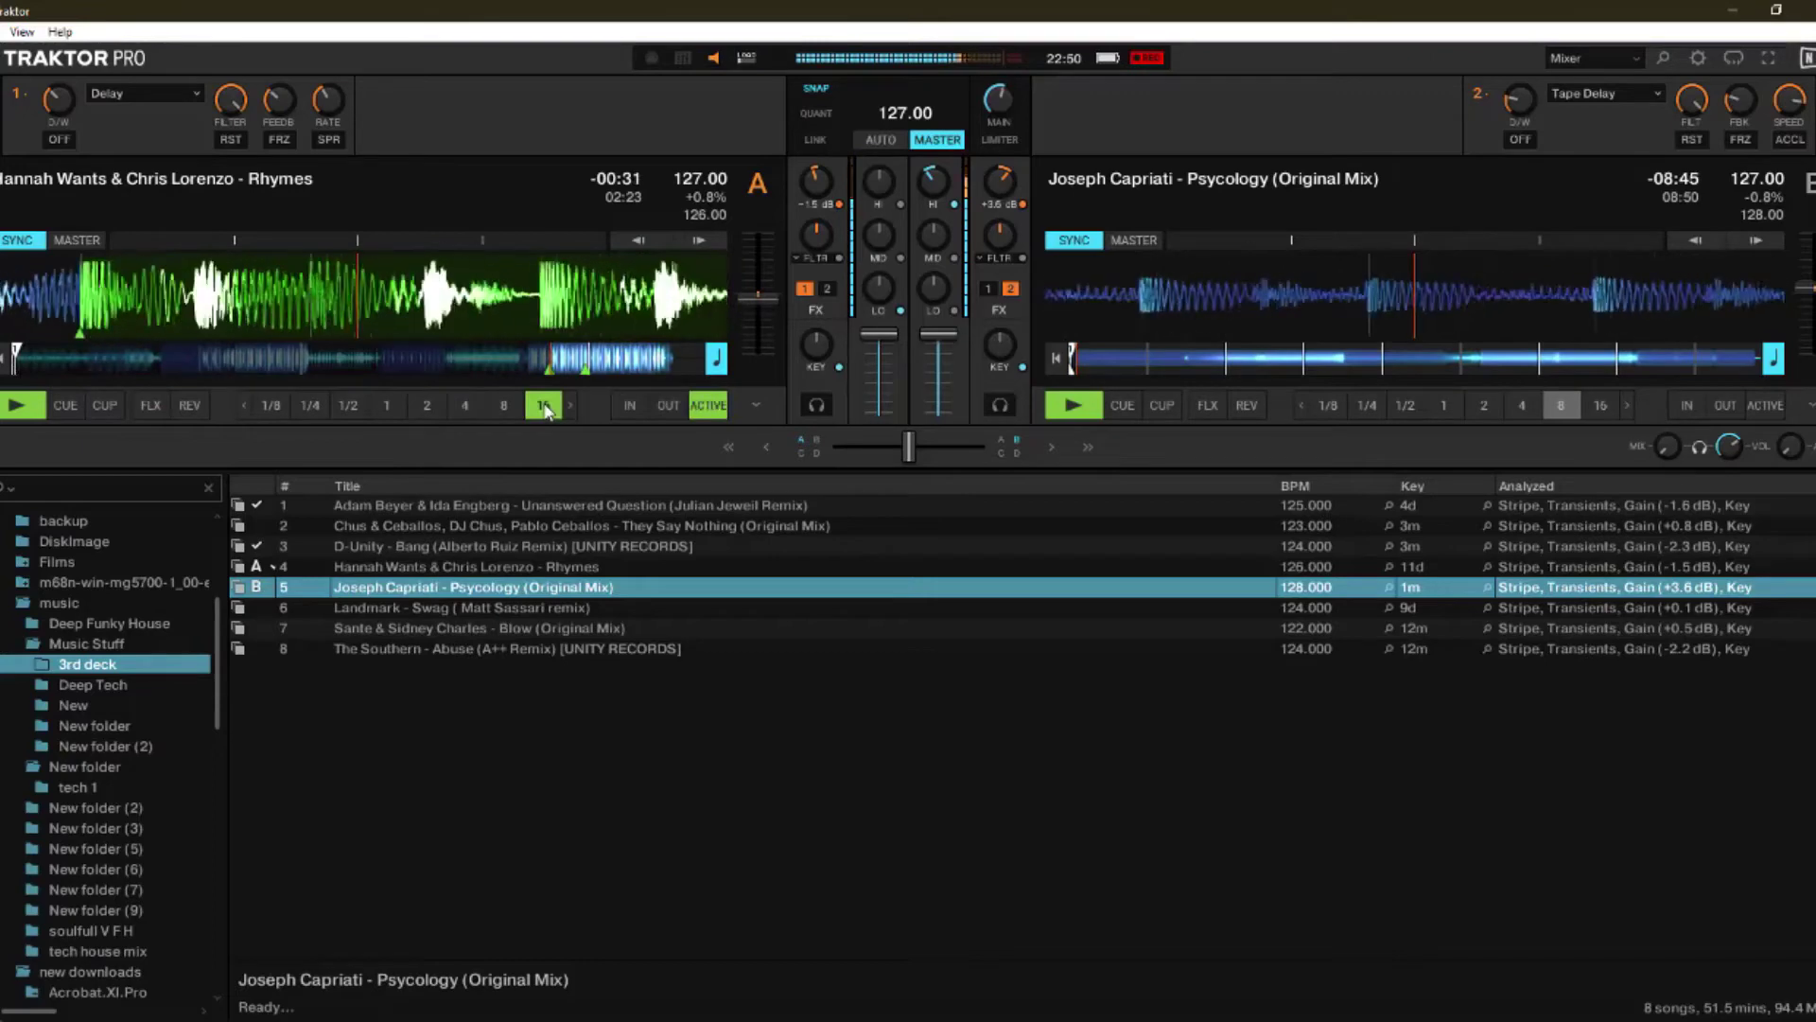
left_click(546, 406)
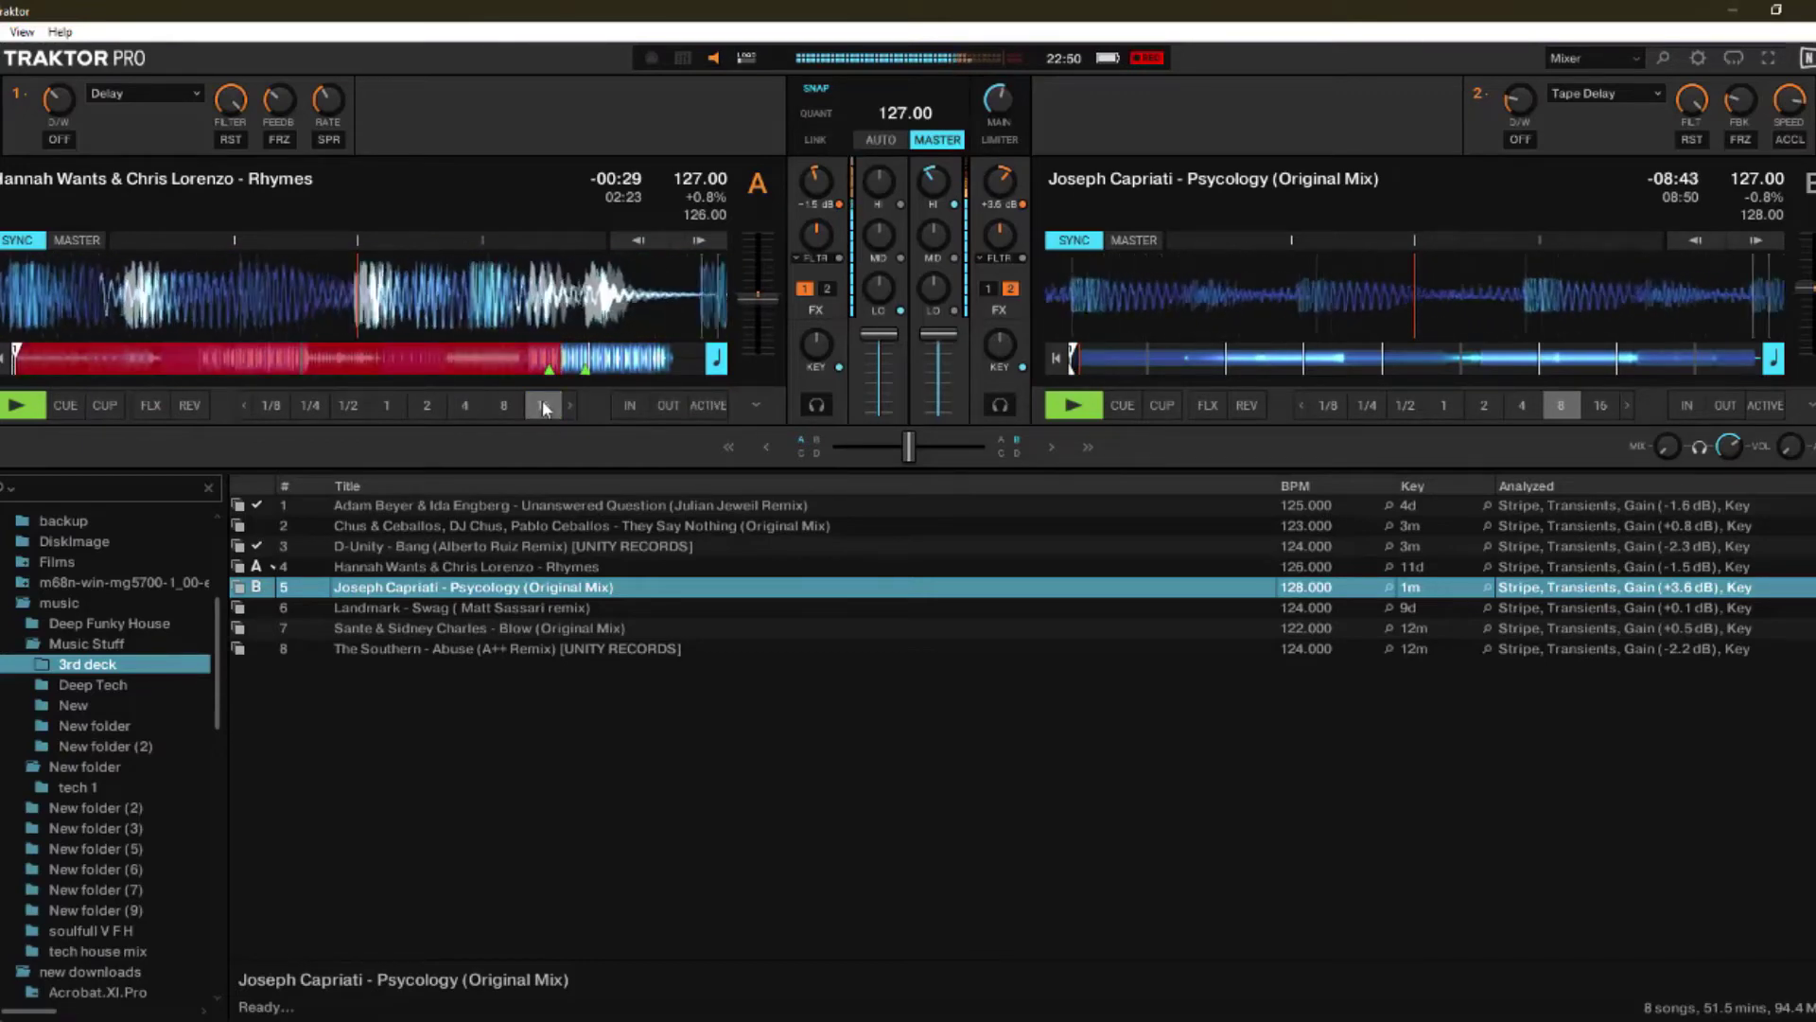
left_click(570, 405)
left_click(544, 405)
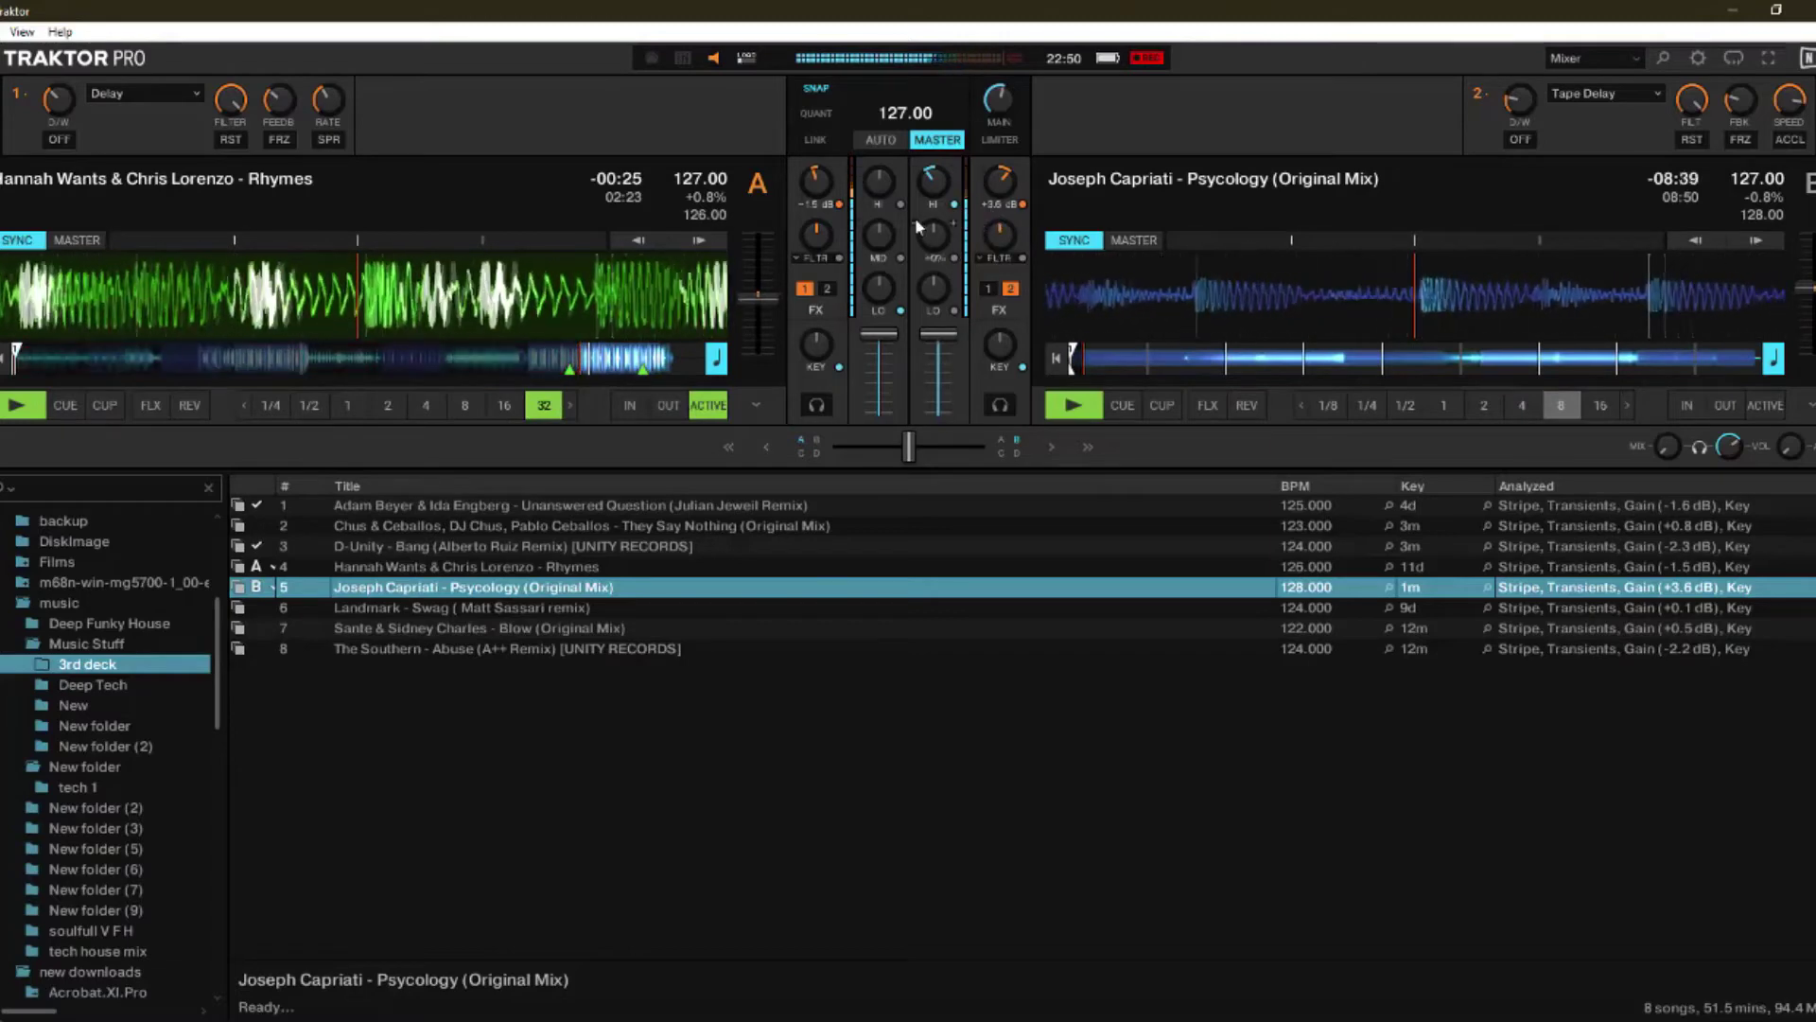
Step: Bring deck B's high EQ back up and lower deck A's high and mid EQ
scroll(939, 182, "down", 3)
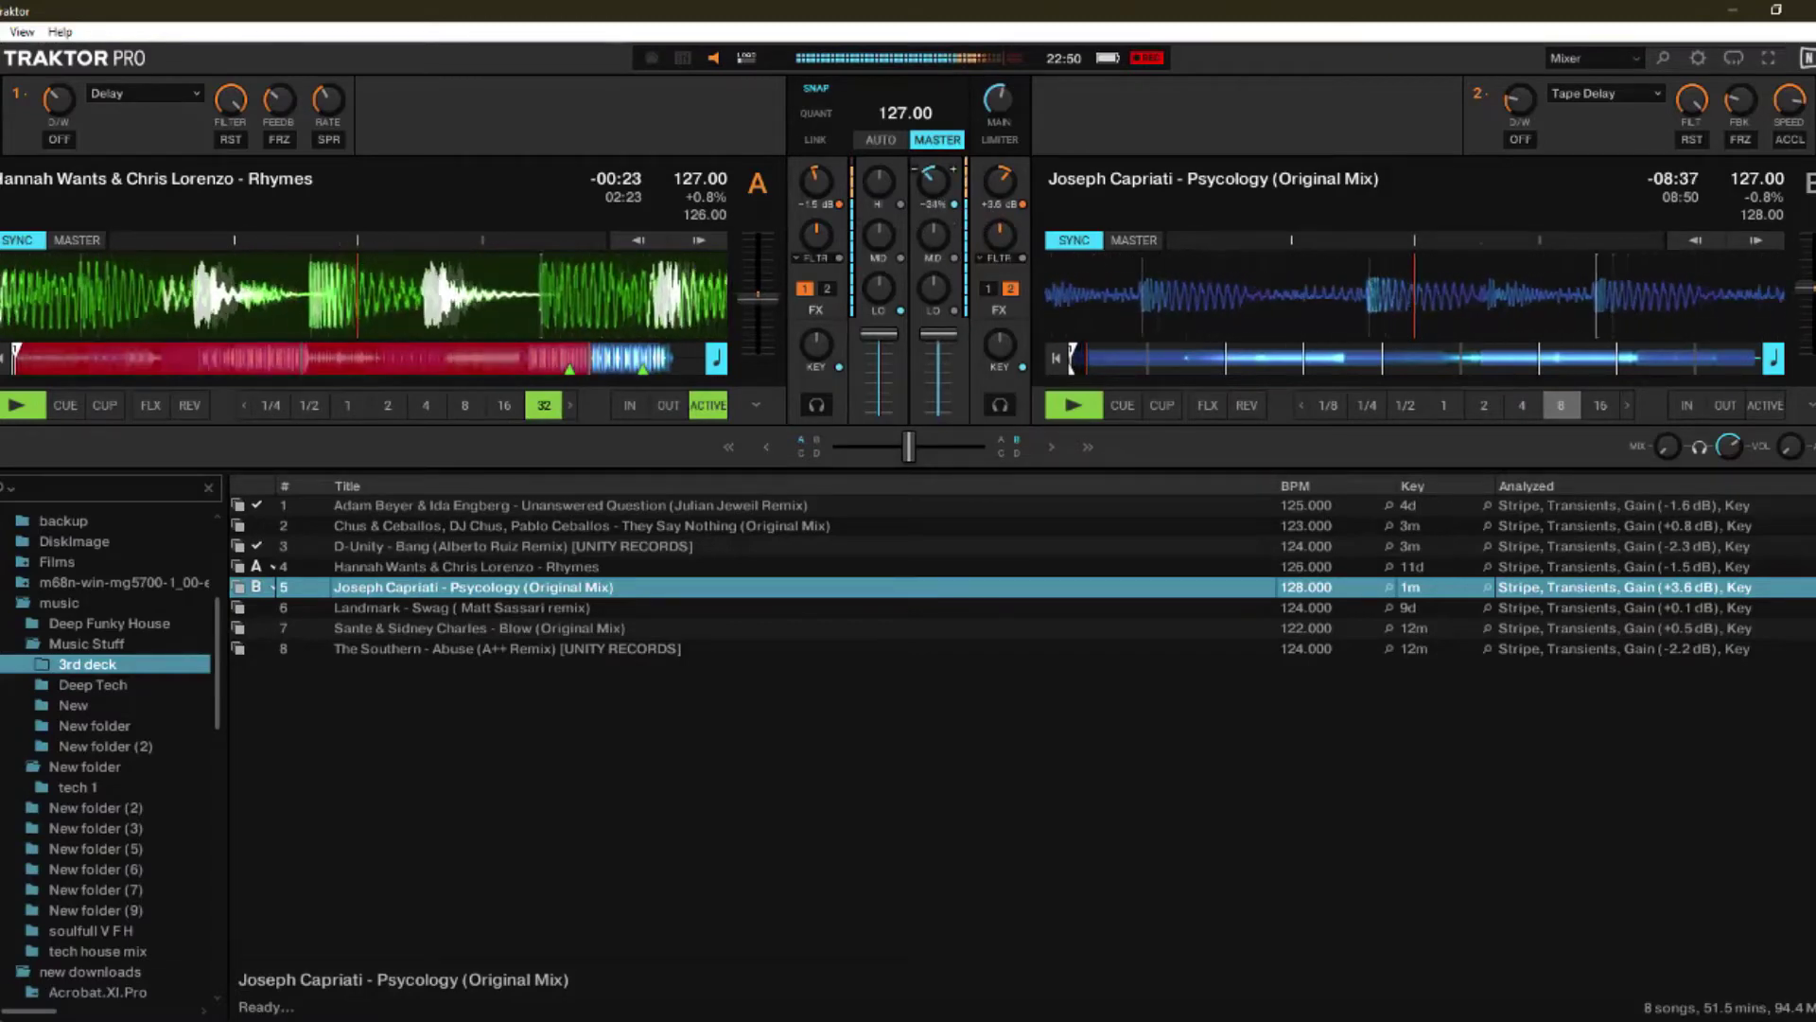
left_click(956, 205)
scroll(936, 189, "up", 3)
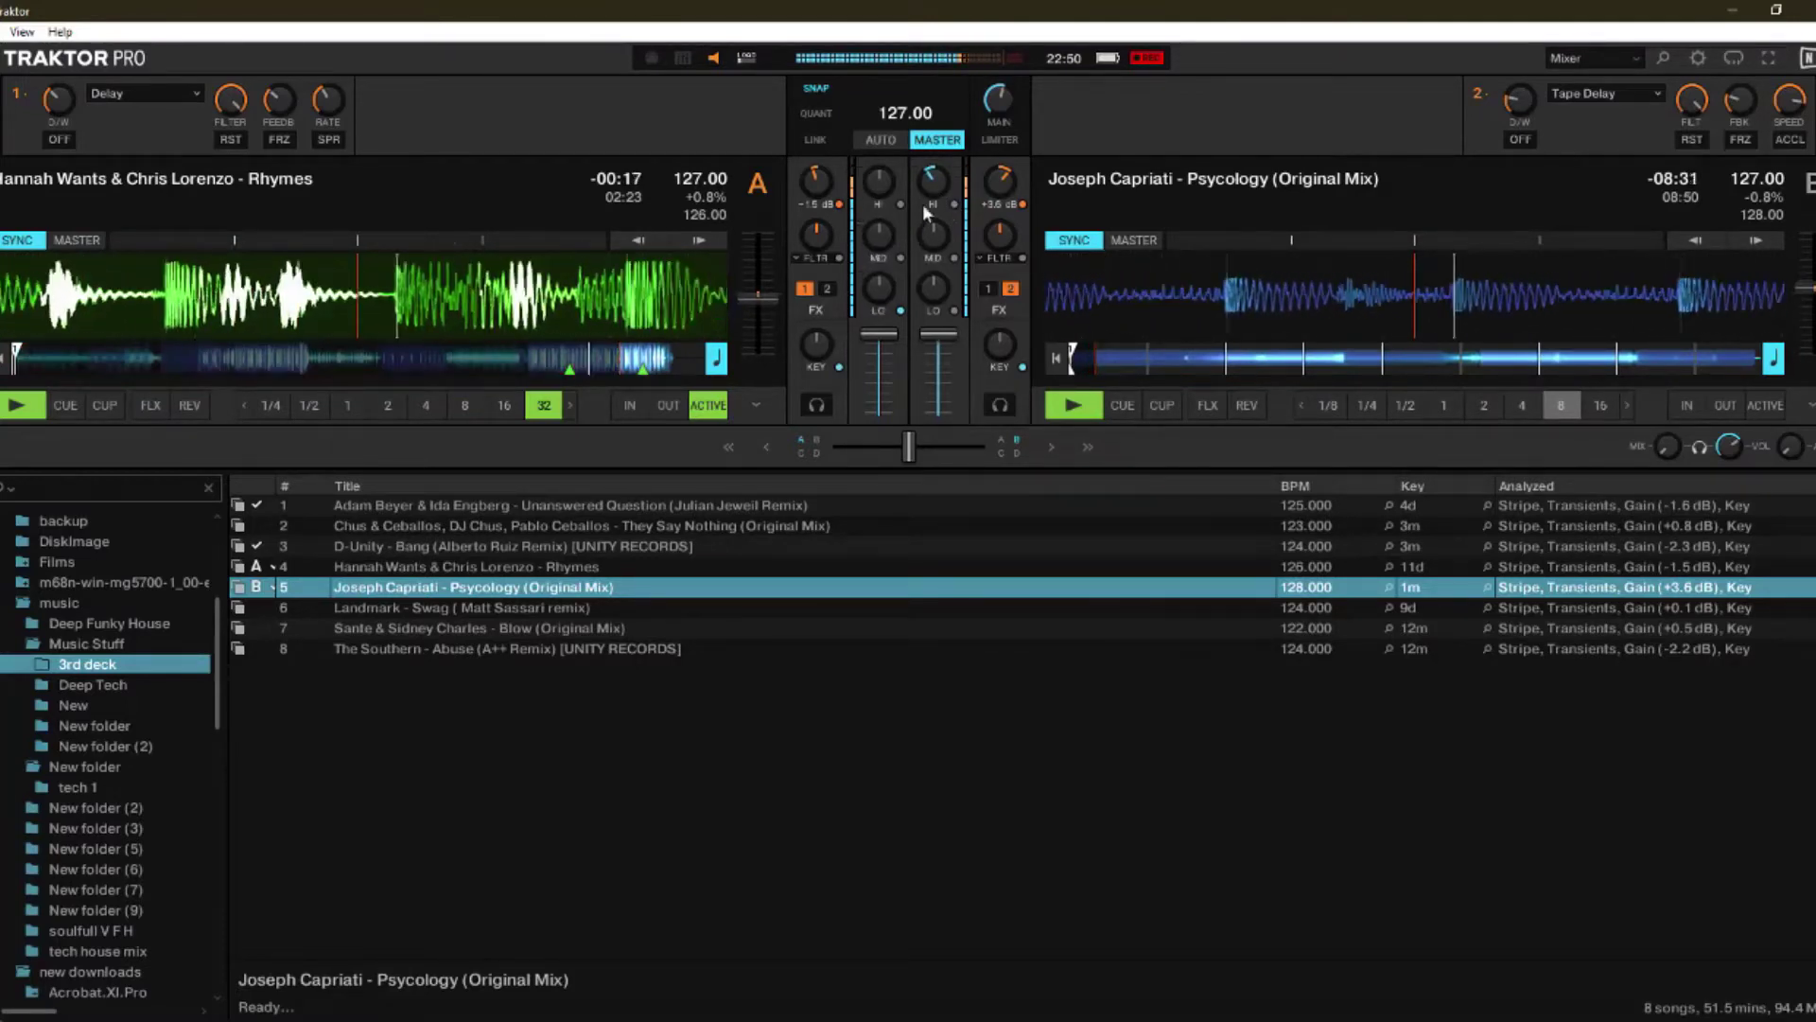
left_click_drag(934, 181, 933, 157)
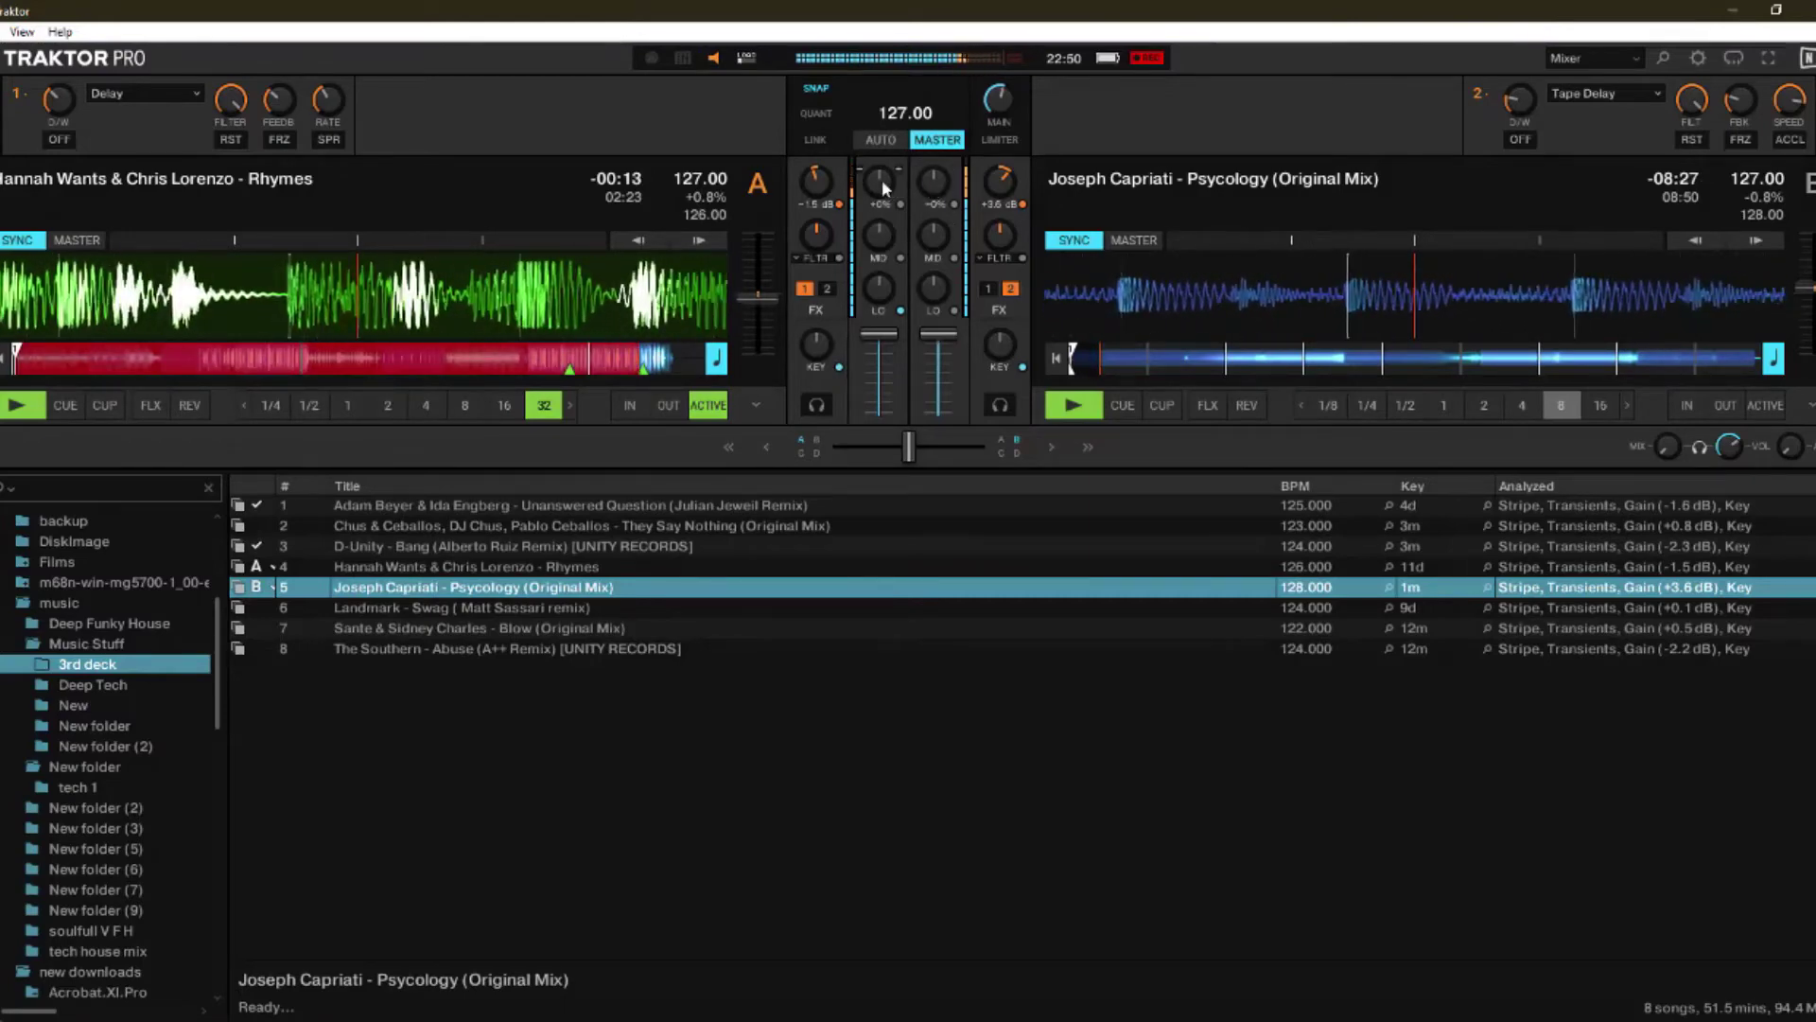
left_click_drag(878, 179, 878, 194)
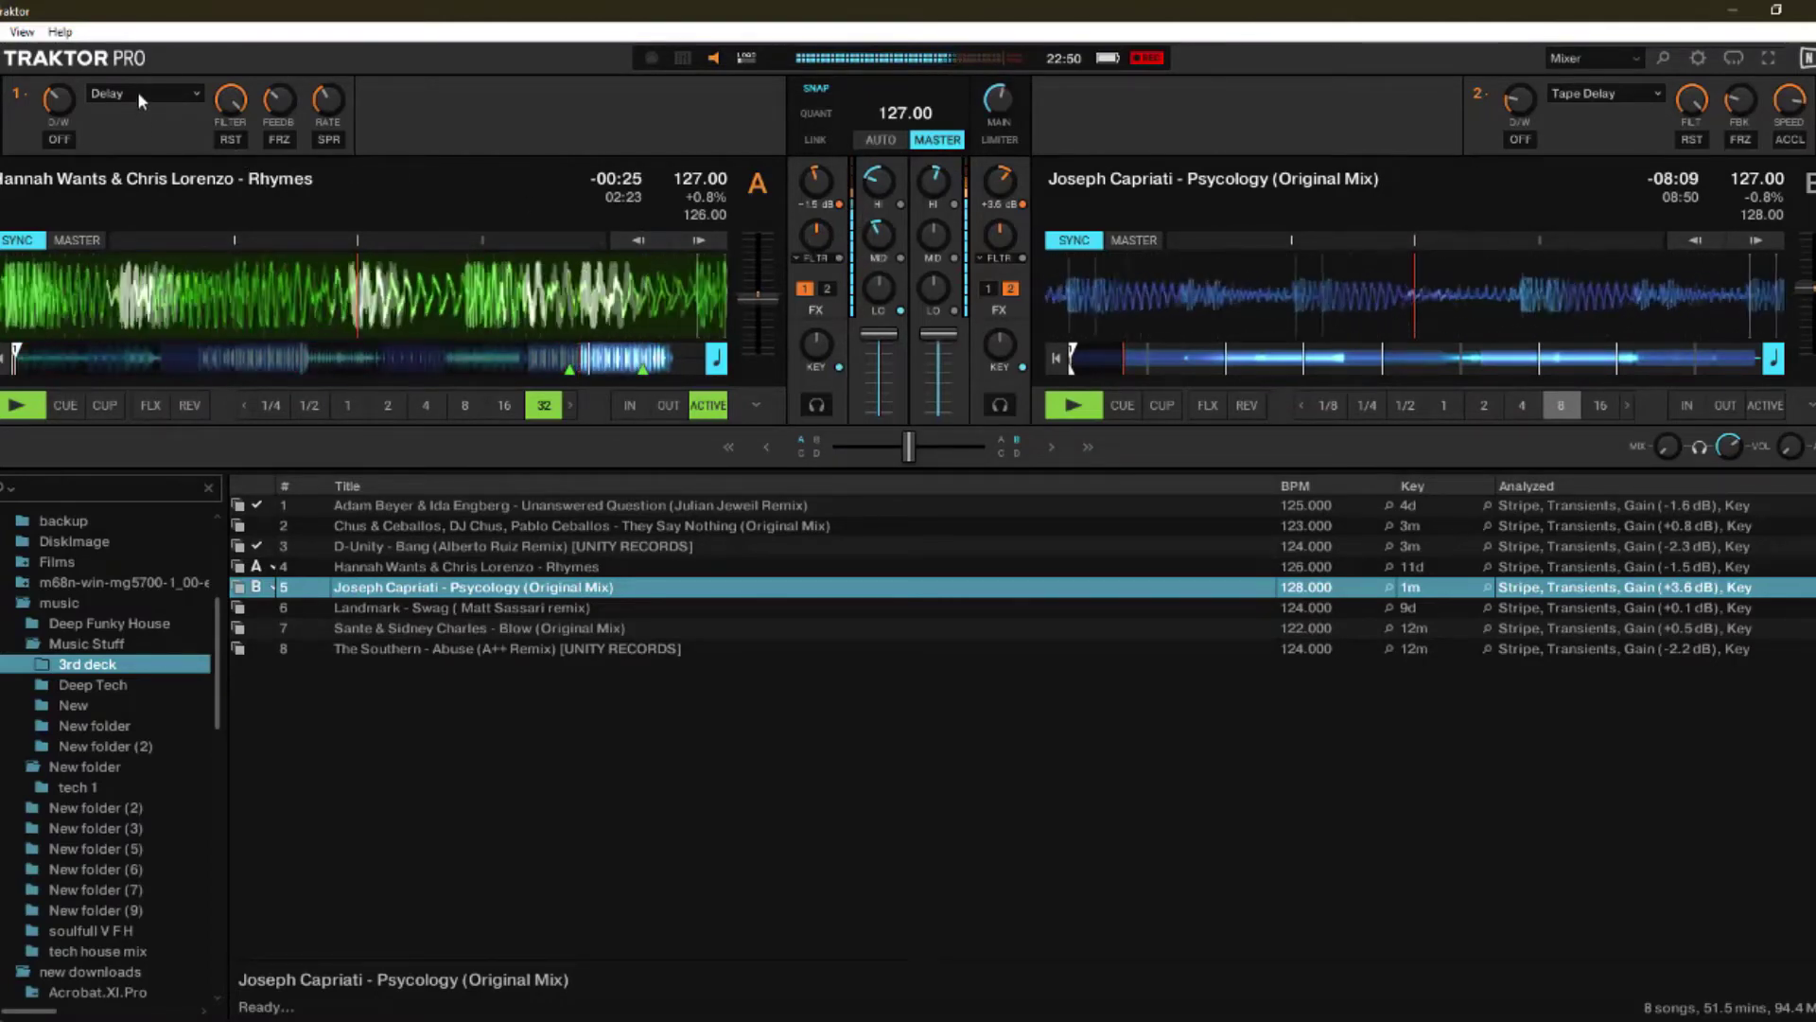
Step: Adjust the Delay's dry/wet mix in FX unit 1 and switch the effect on for deck A
mouse_move(63, 107)
left_click_drag(63, 107, 64, 118)
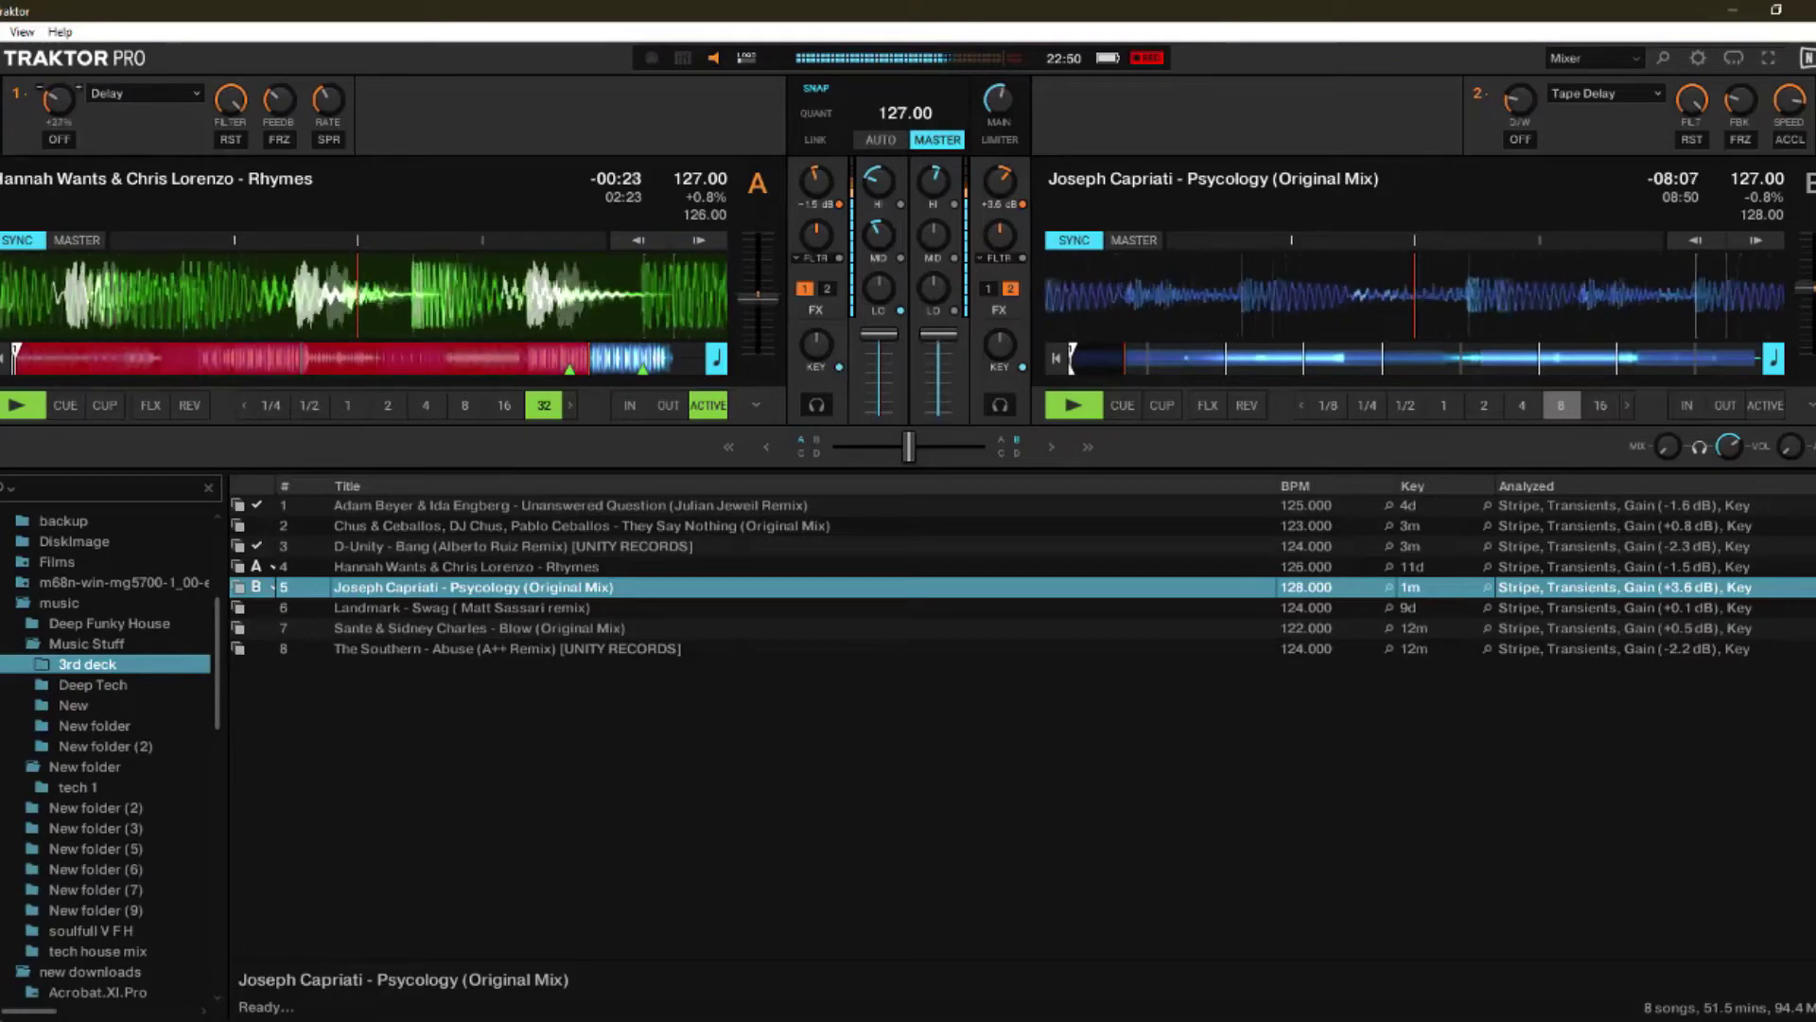
left_click(62, 140)
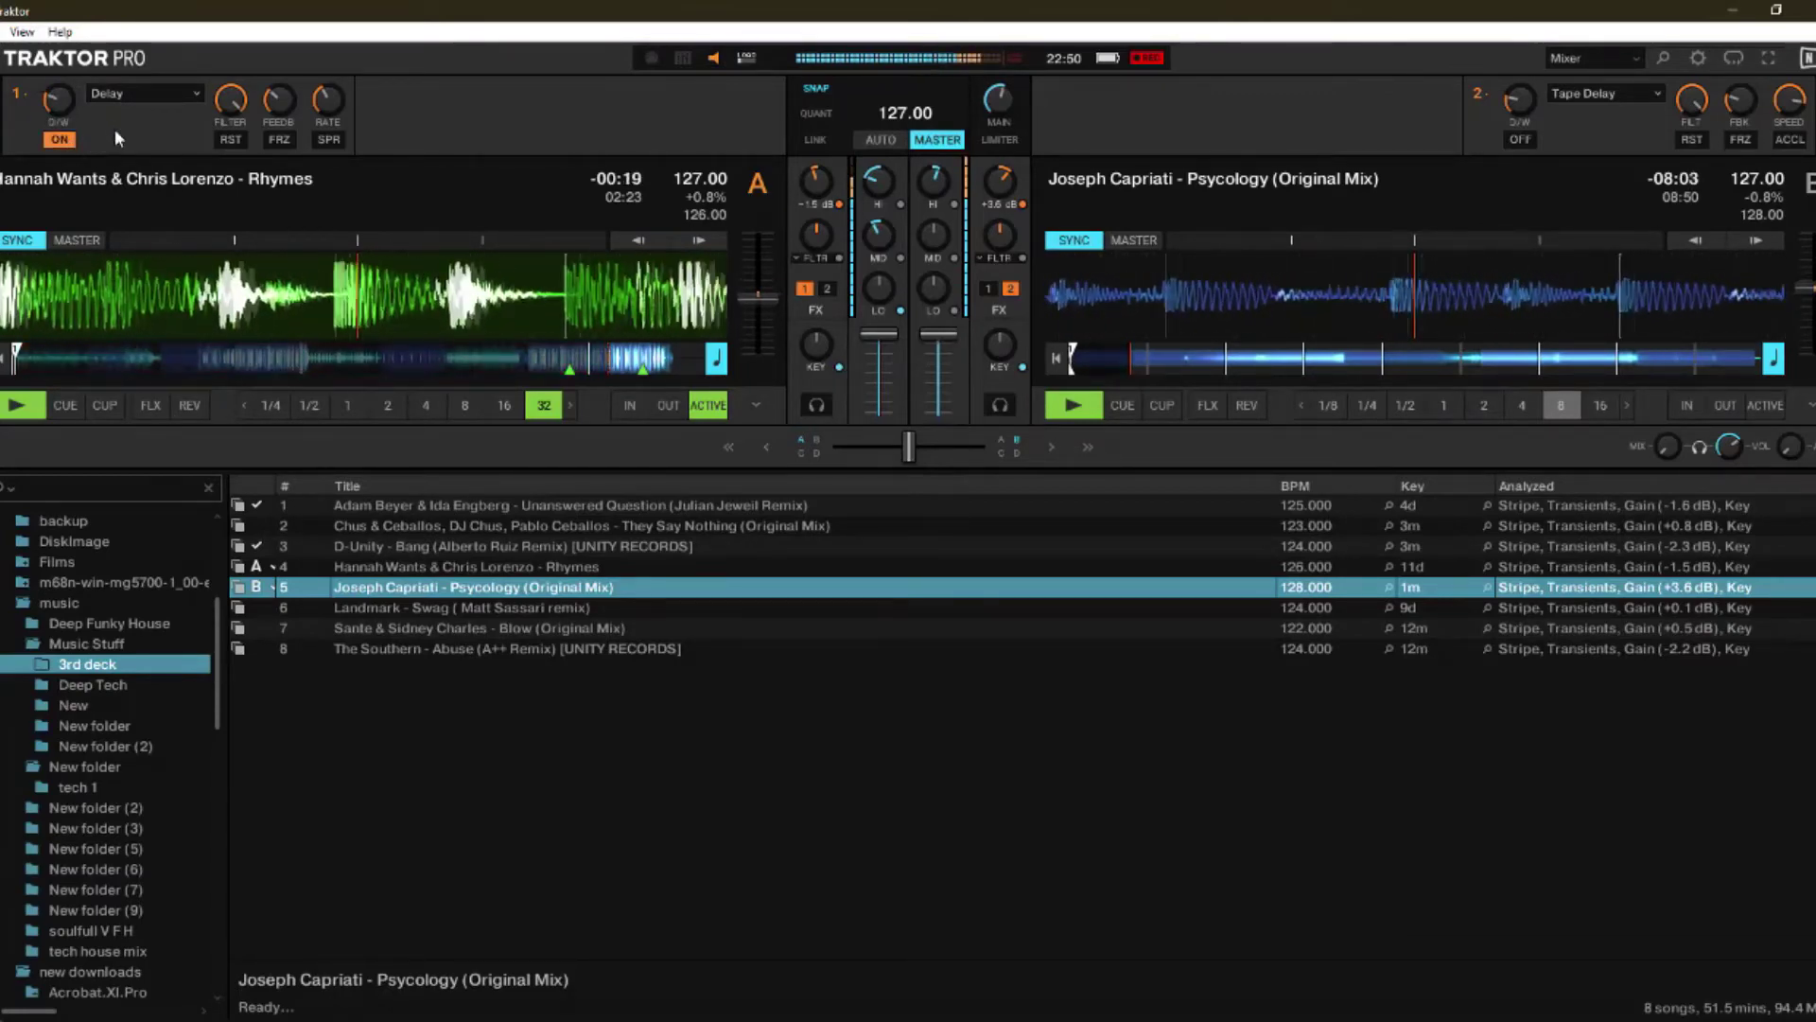
left_click(73, 142)
left_click(71, 141)
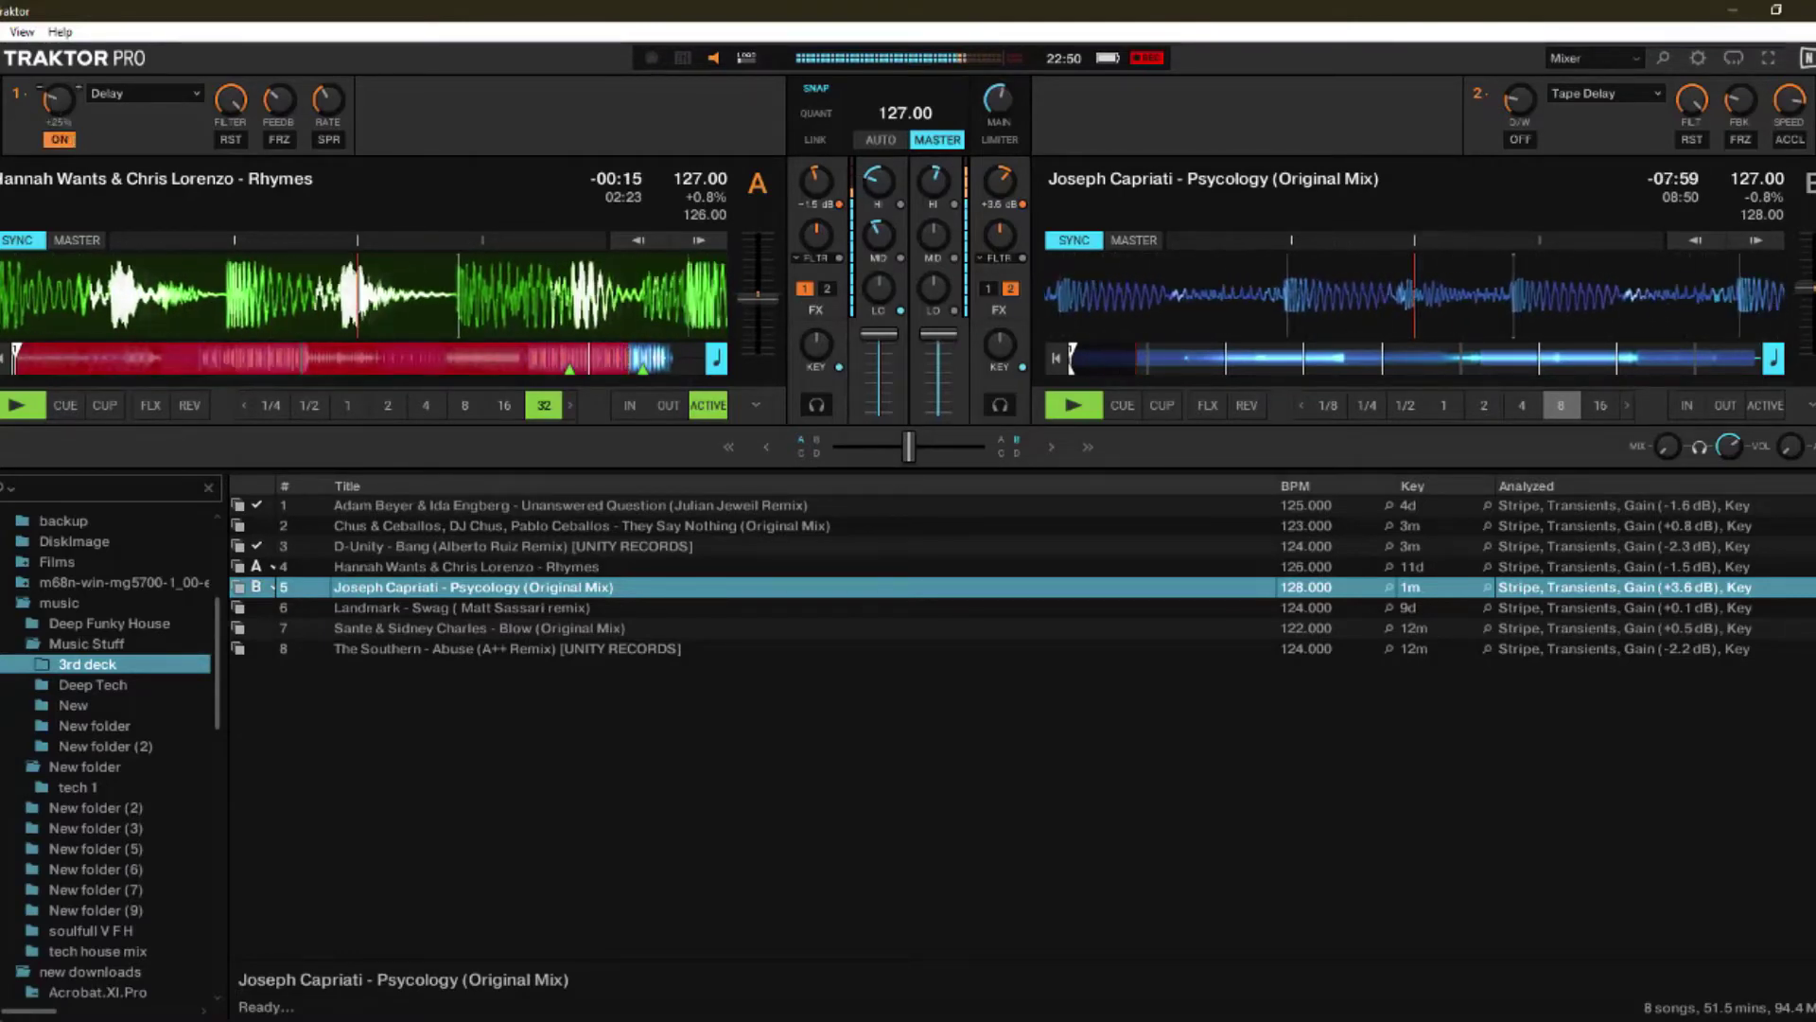
Step: Lower deck A's mid EQ further and raise deck B's high EQ to hand the mix over to Psycology
mouse_move(878, 239)
left_click_drag(878, 240, 878, 248)
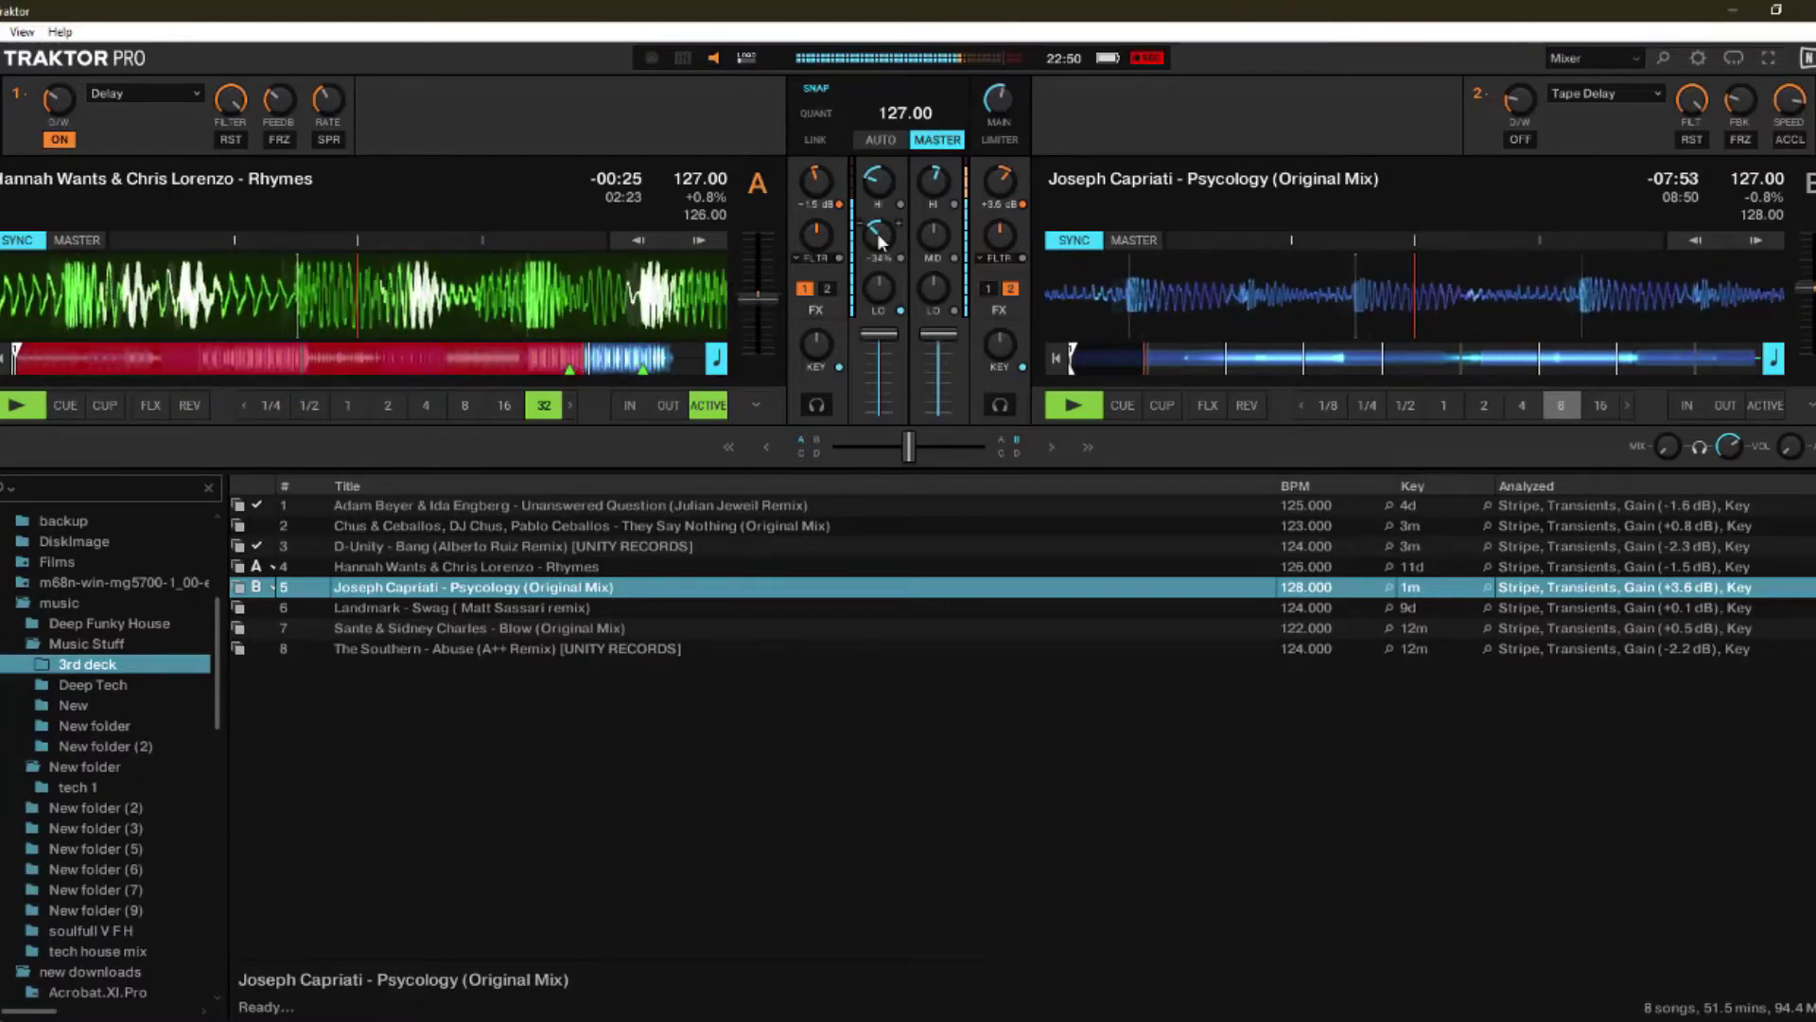
mouse_move(929, 187)
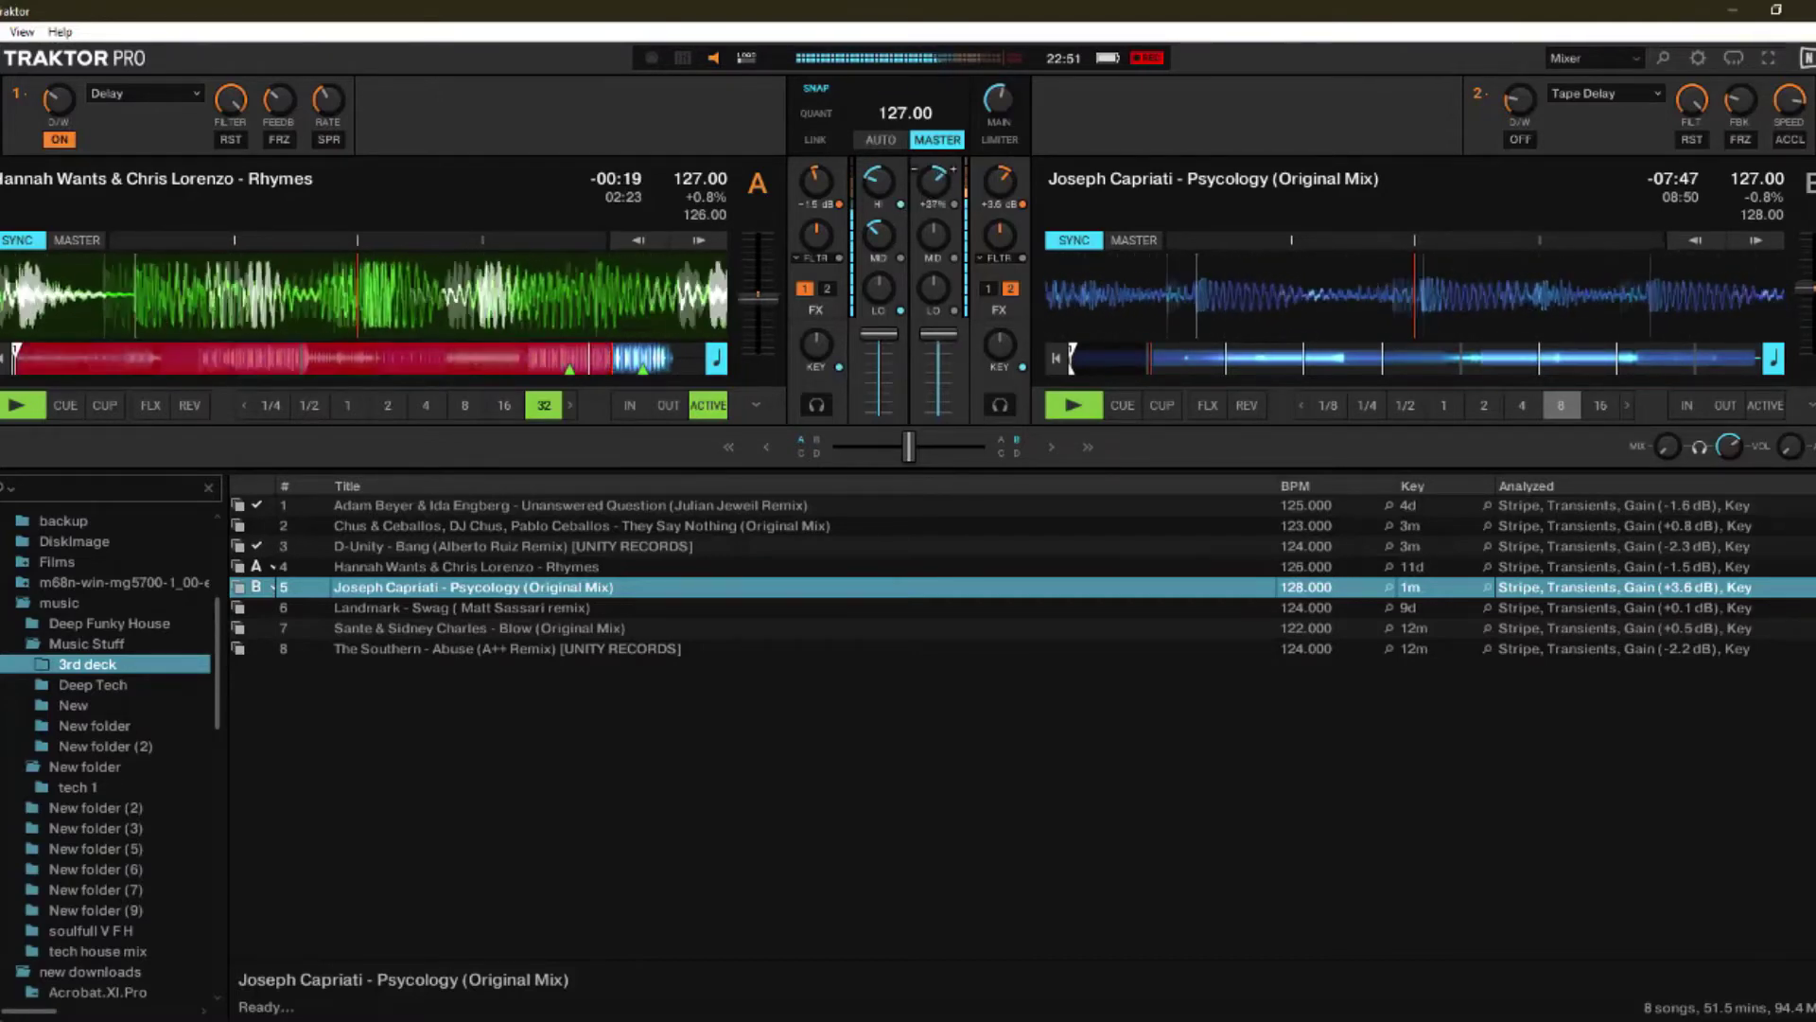
left_click_drag(933, 182, 934, 155)
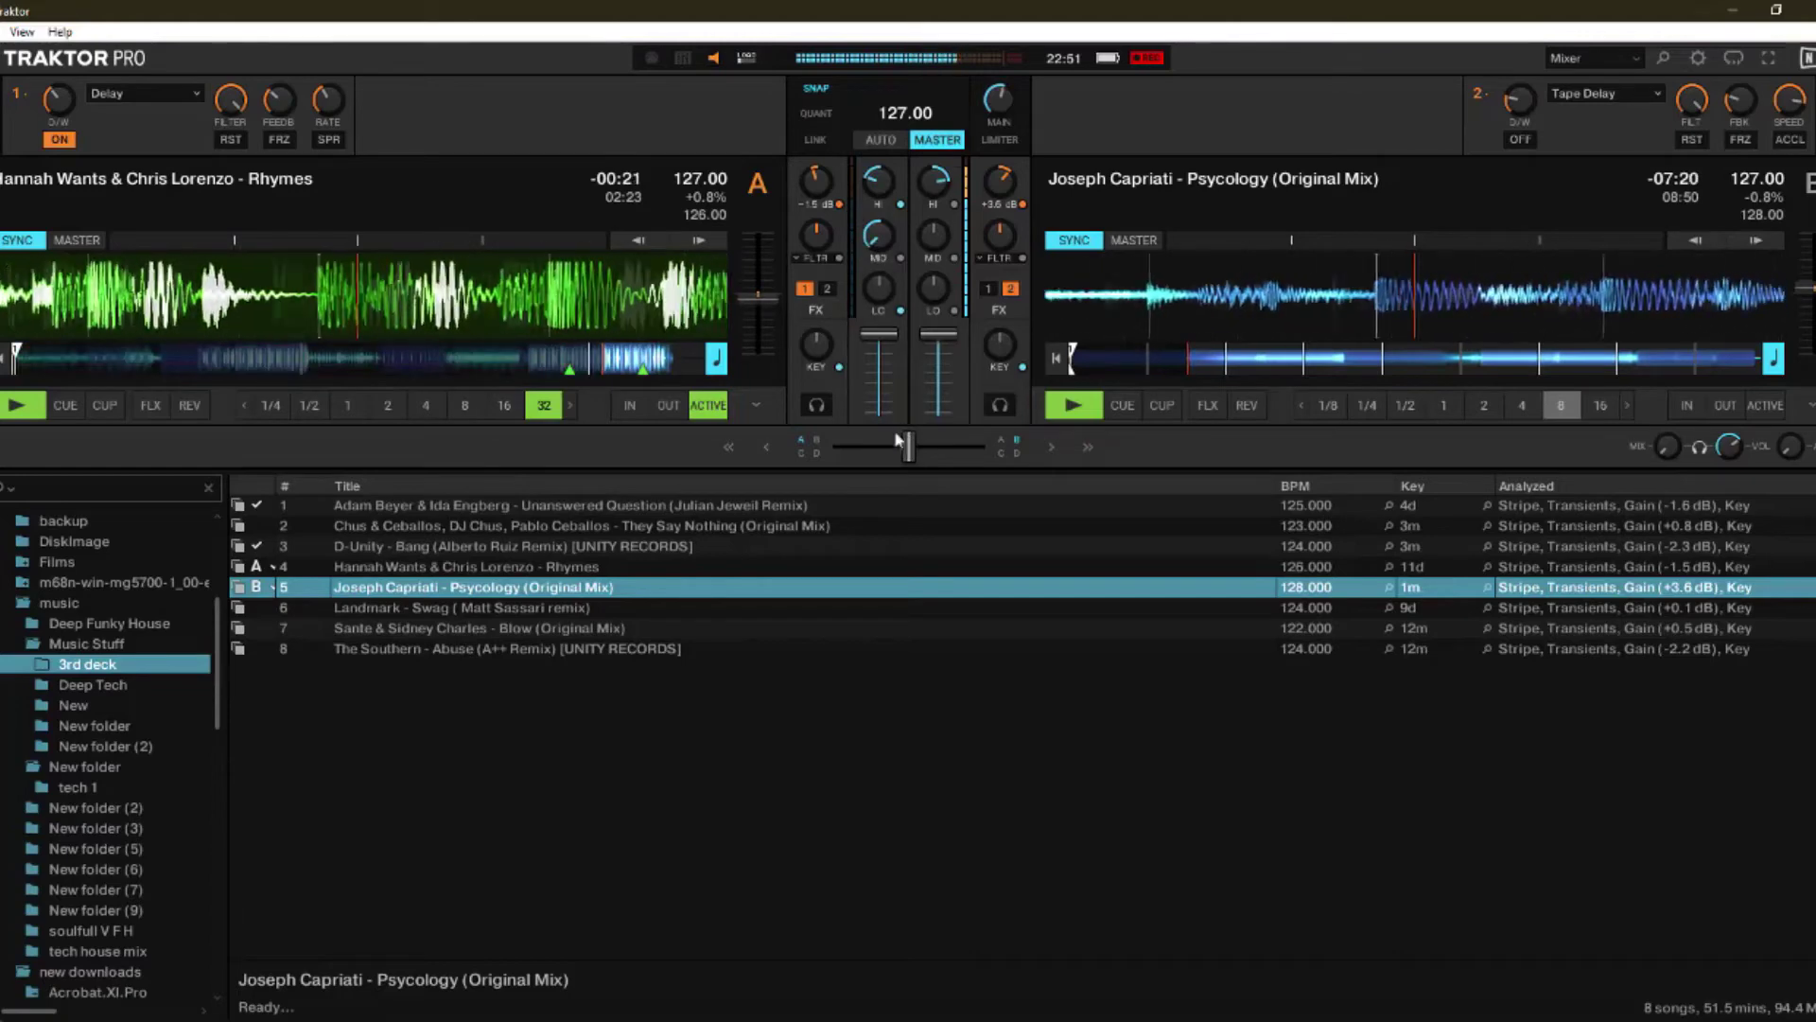
left_click_drag(939, 180, 938, 178)
Step: Load Landmark - Swag (Matt Sassari remix) onto deck A, trying Sante & Sidney Charles - Blow (Original Mix) as an alternative
mouse_move(430, 607)
left_mouse_down()
mouse_move(405, 358)
mouse_move(400, 479)
mouse_move(439, 310)
left_mouse_up()
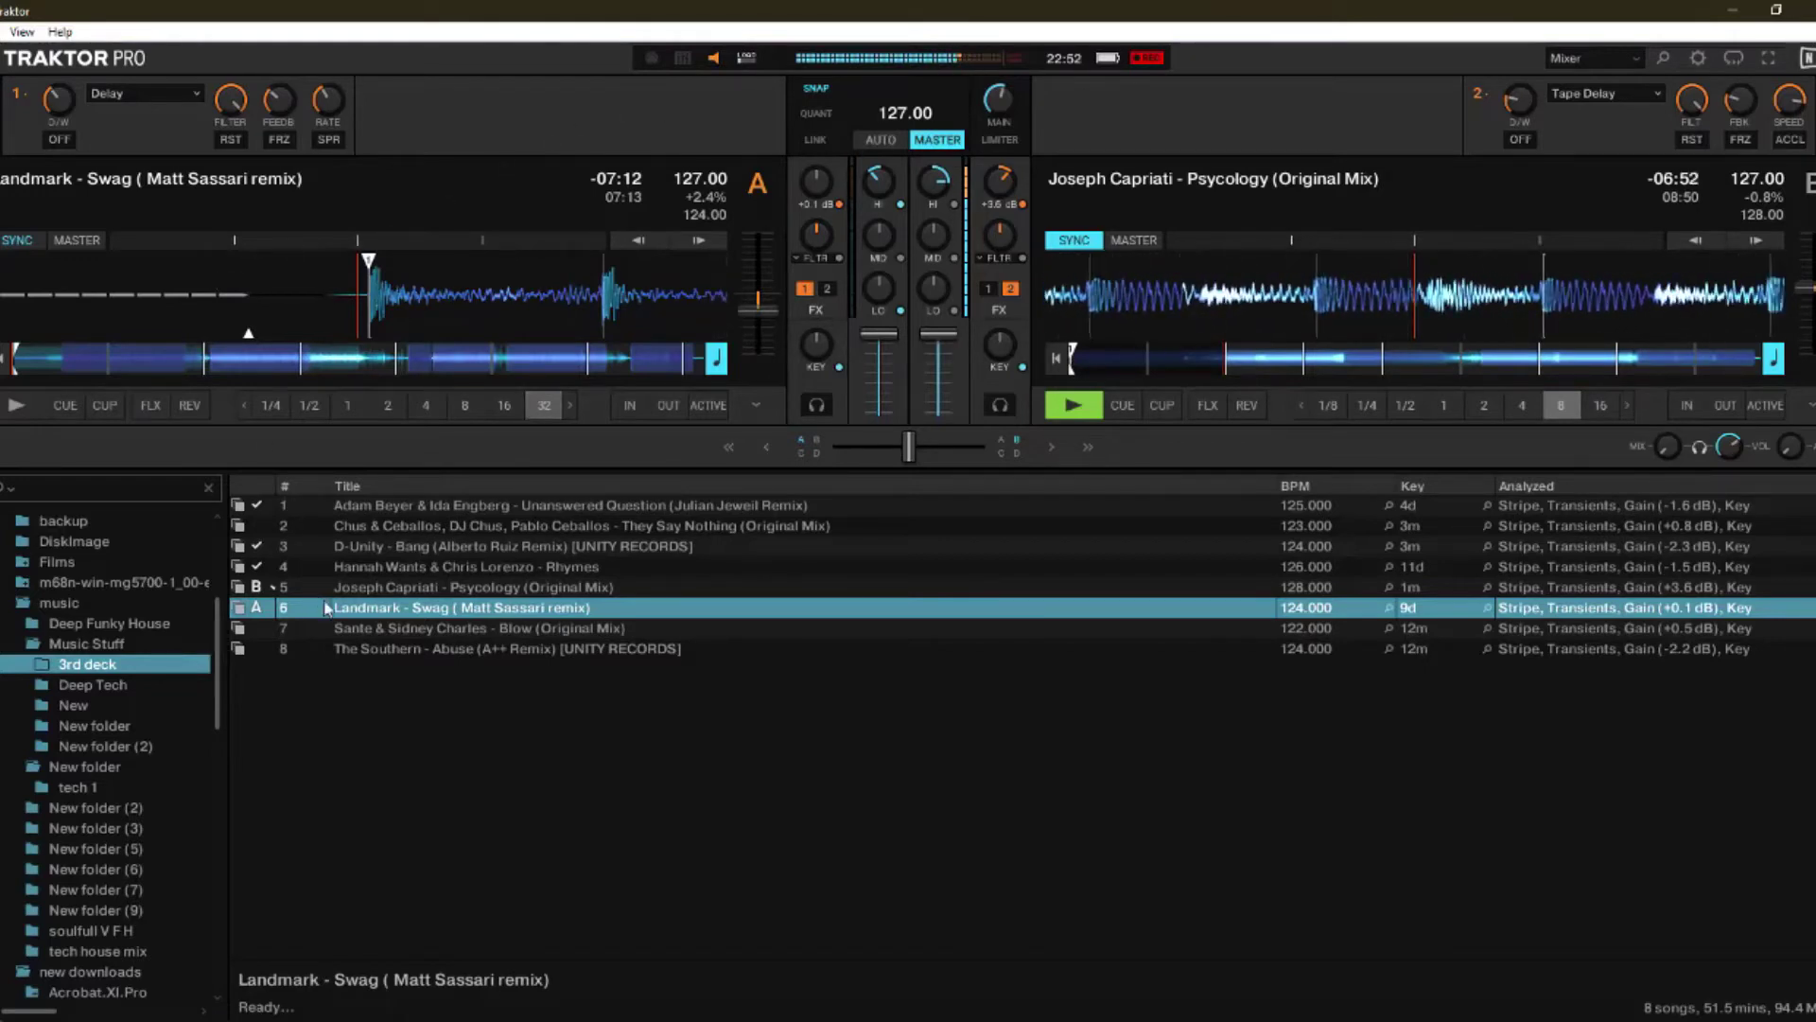
left_click(352, 631)
left_click_drag(427, 265, 425, 278)
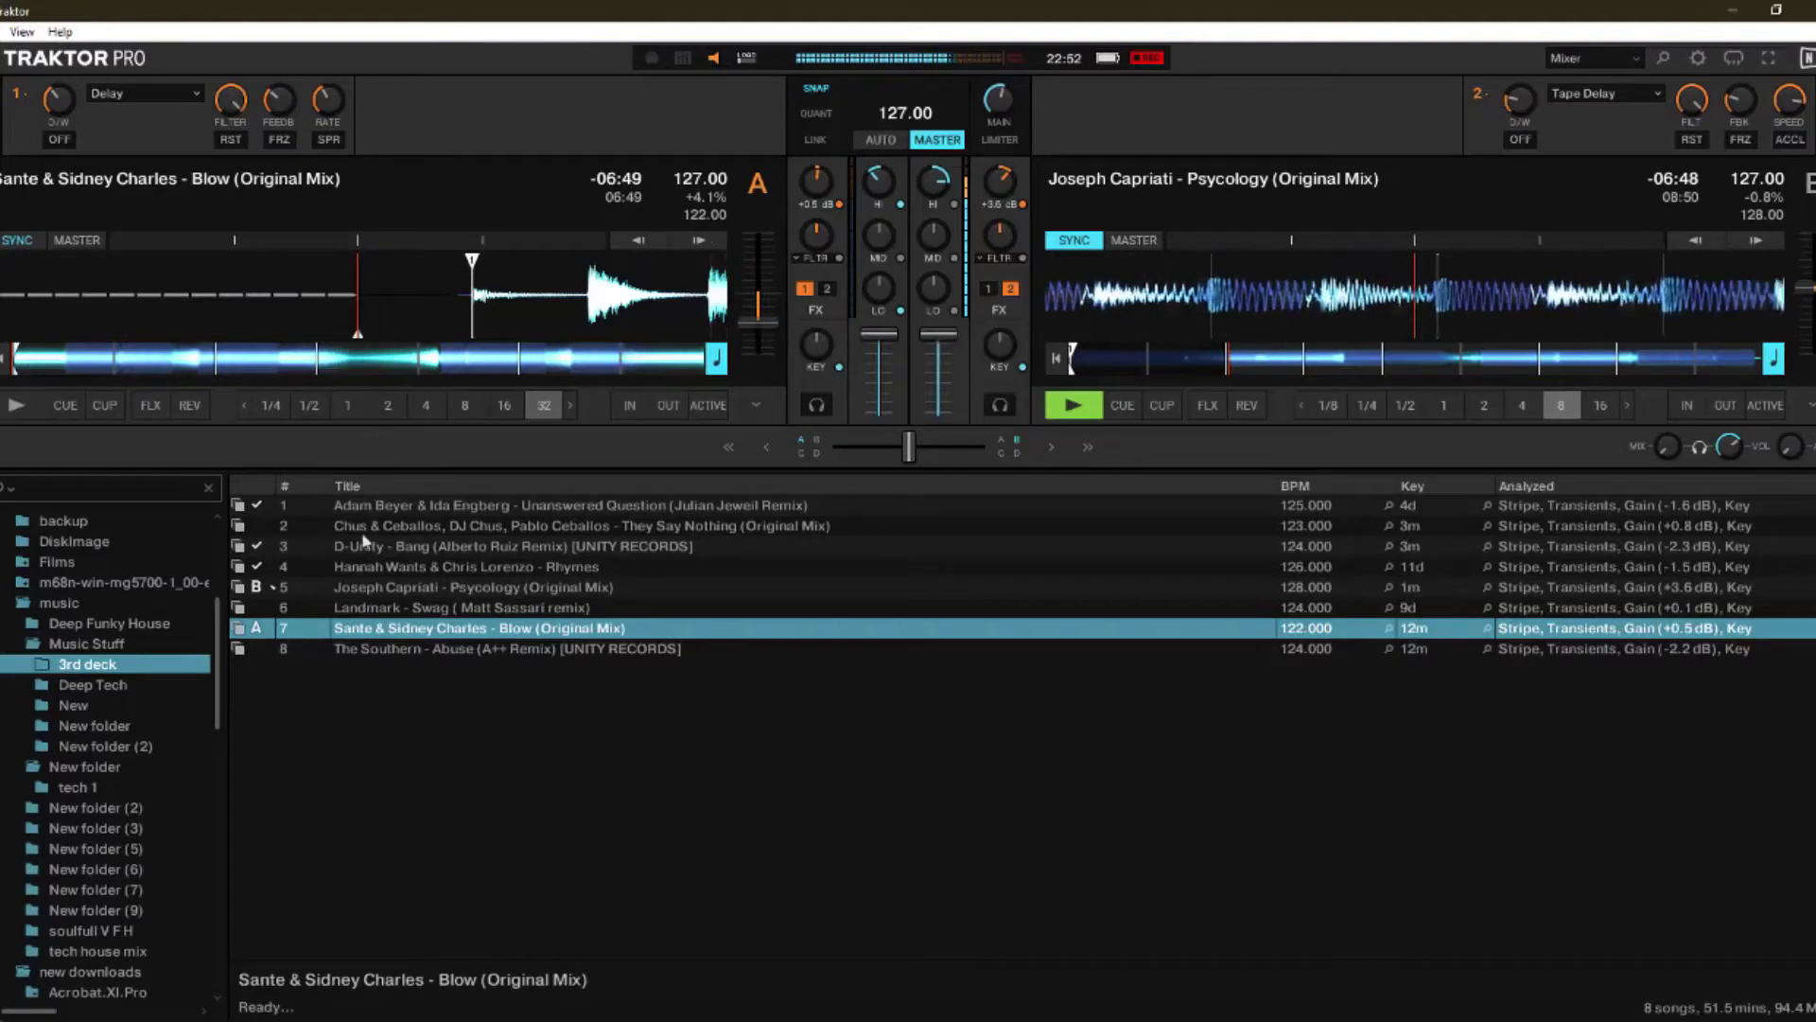
left_click(359, 612)
mouse_move(359, 612)
left_mouse_down()
mouse_move(394, 279)
mouse_move(388, 299)
mouse_move(333, 303)
left_mouse_up()
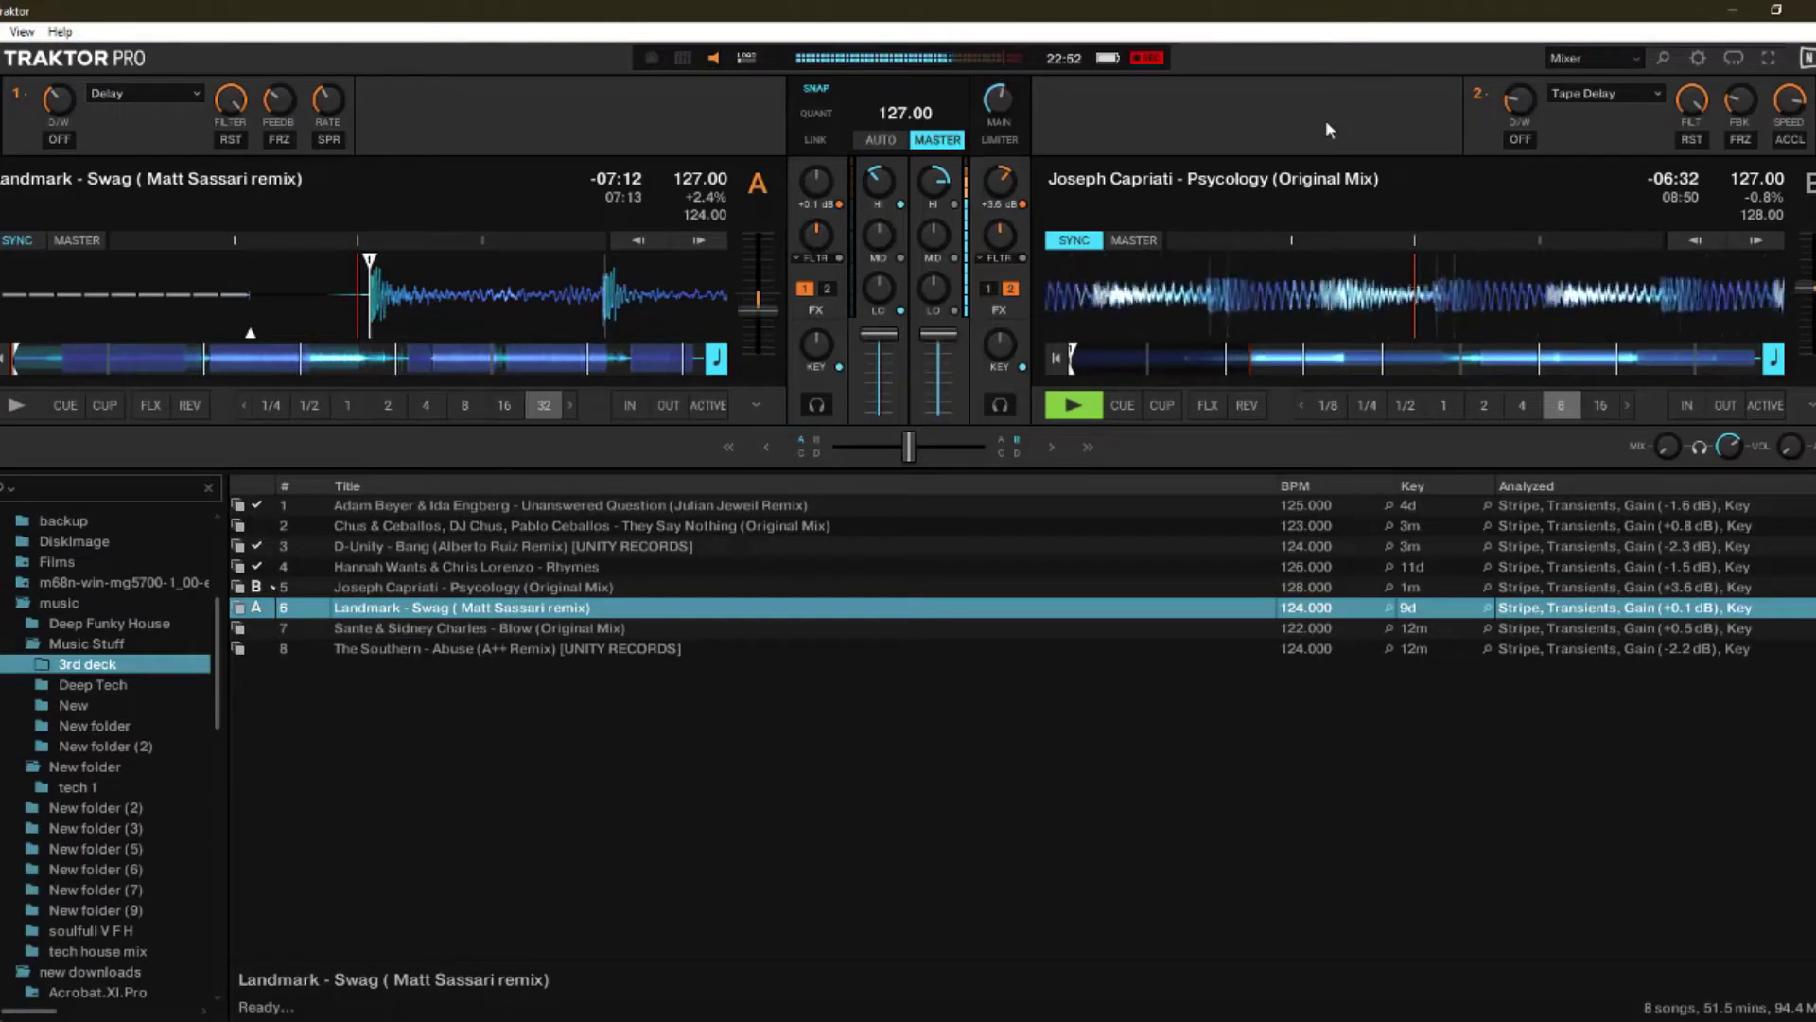
key("alt+Tab")
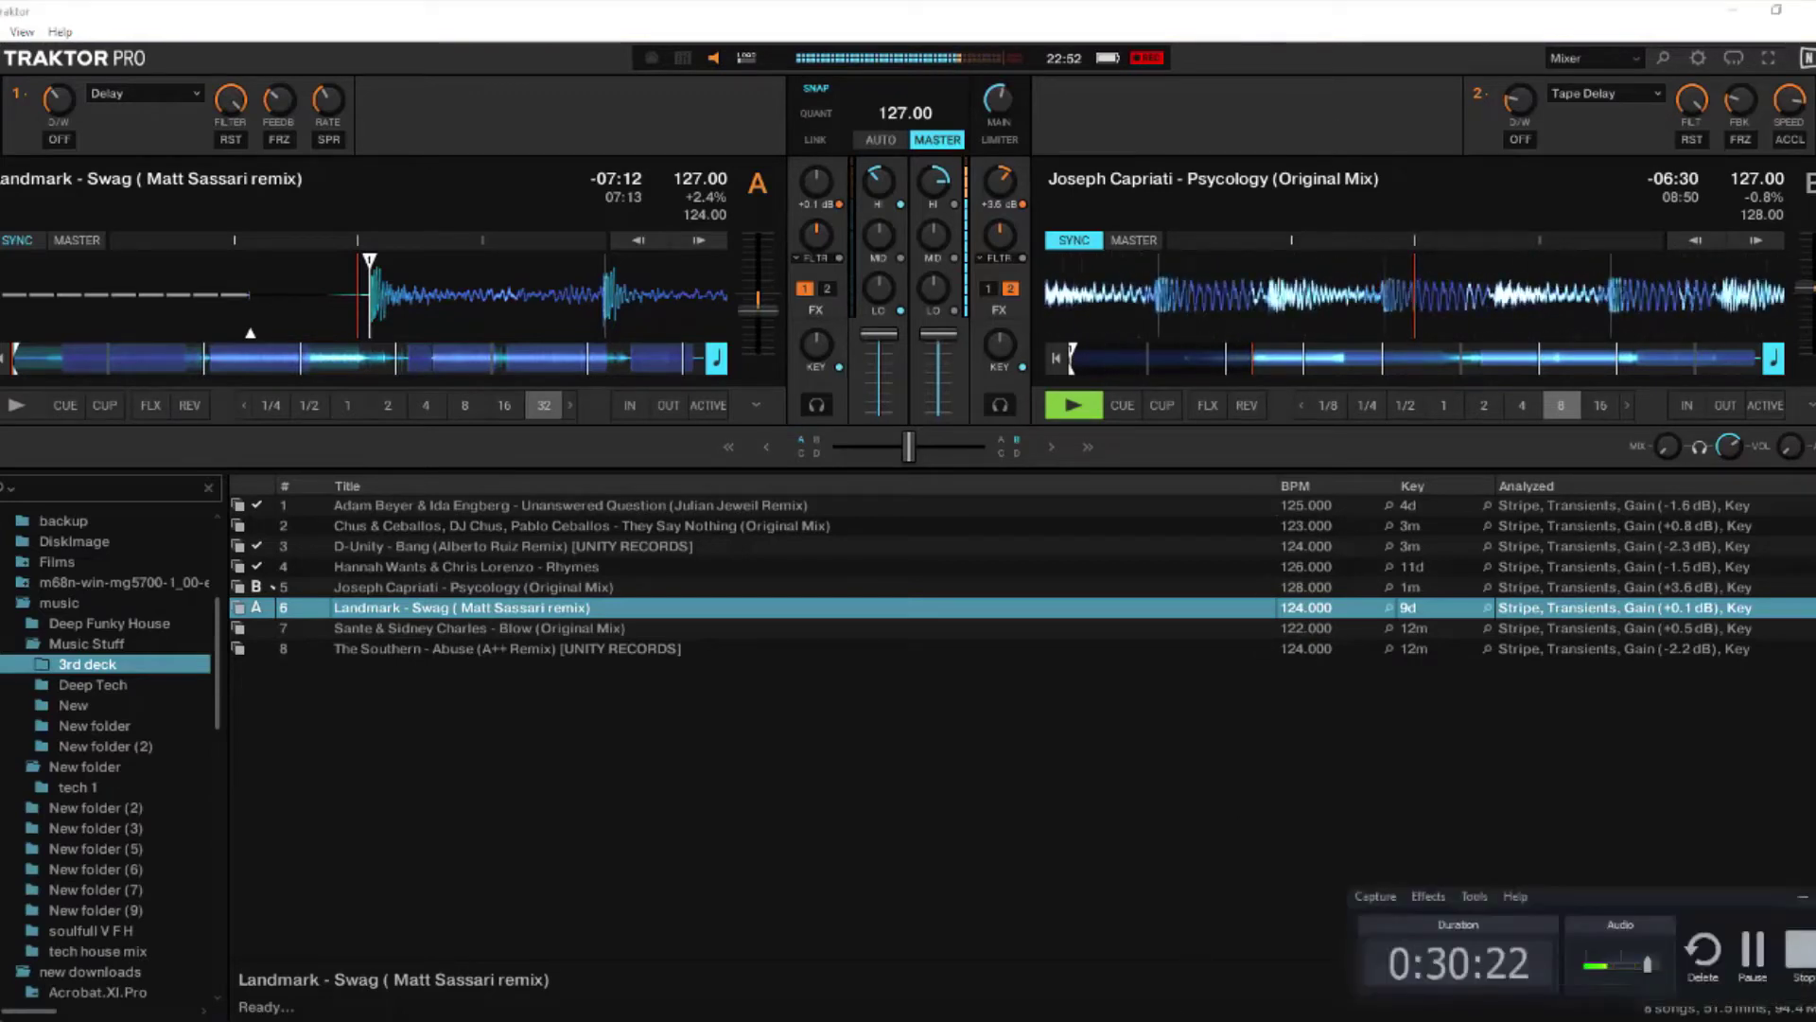
left_click(1185, 998)
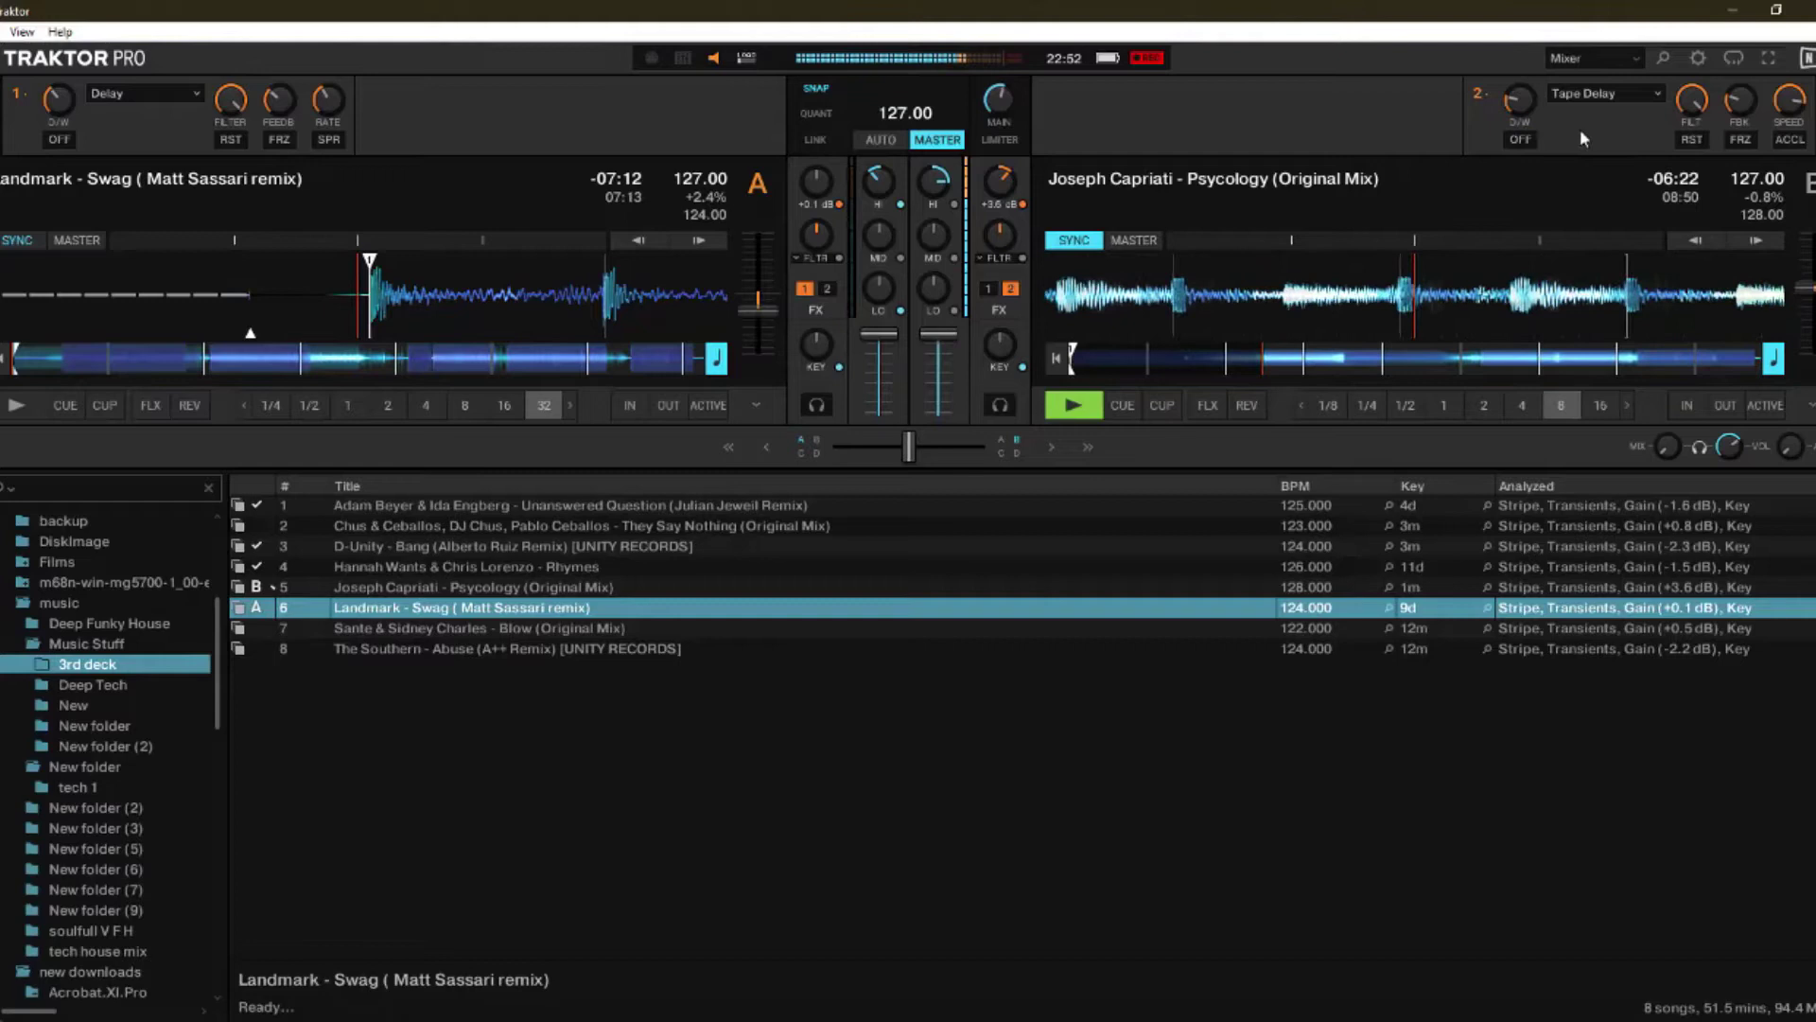
left_click(1586, 94)
left_click(1370, 100)
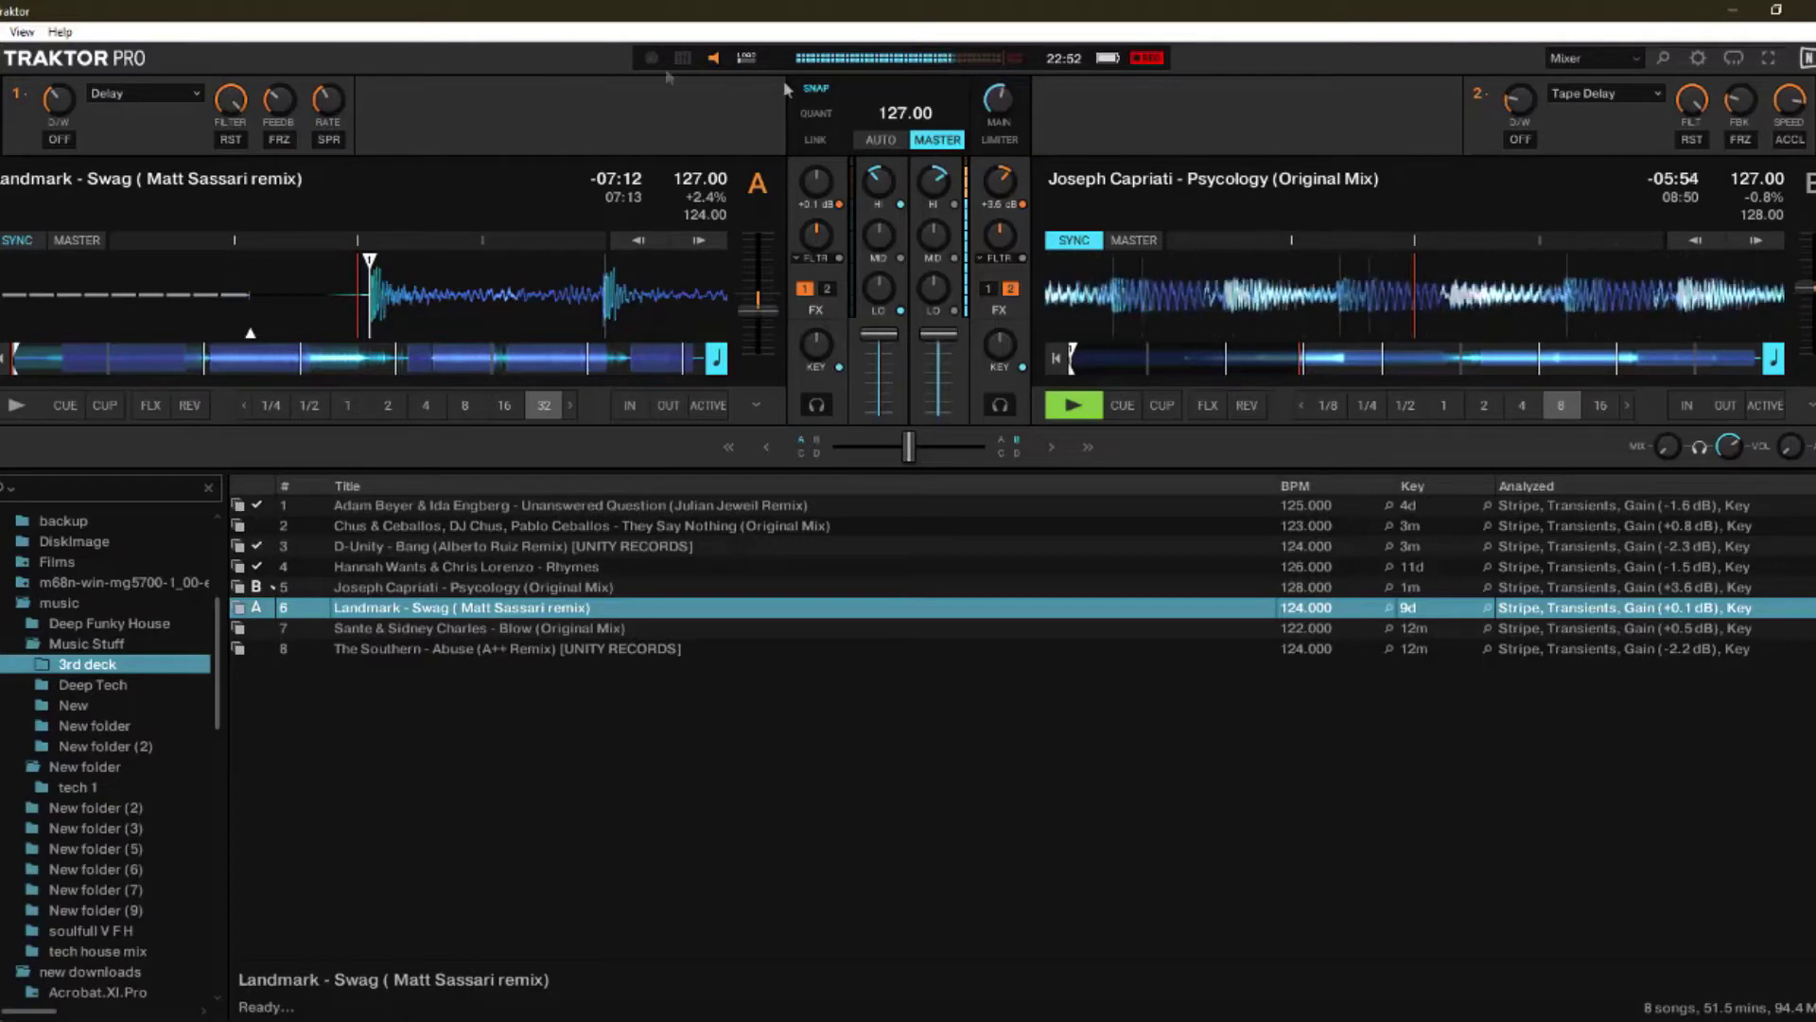
Step: Load WormHole as the effect in FX unit 2
left_click(1606, 93)
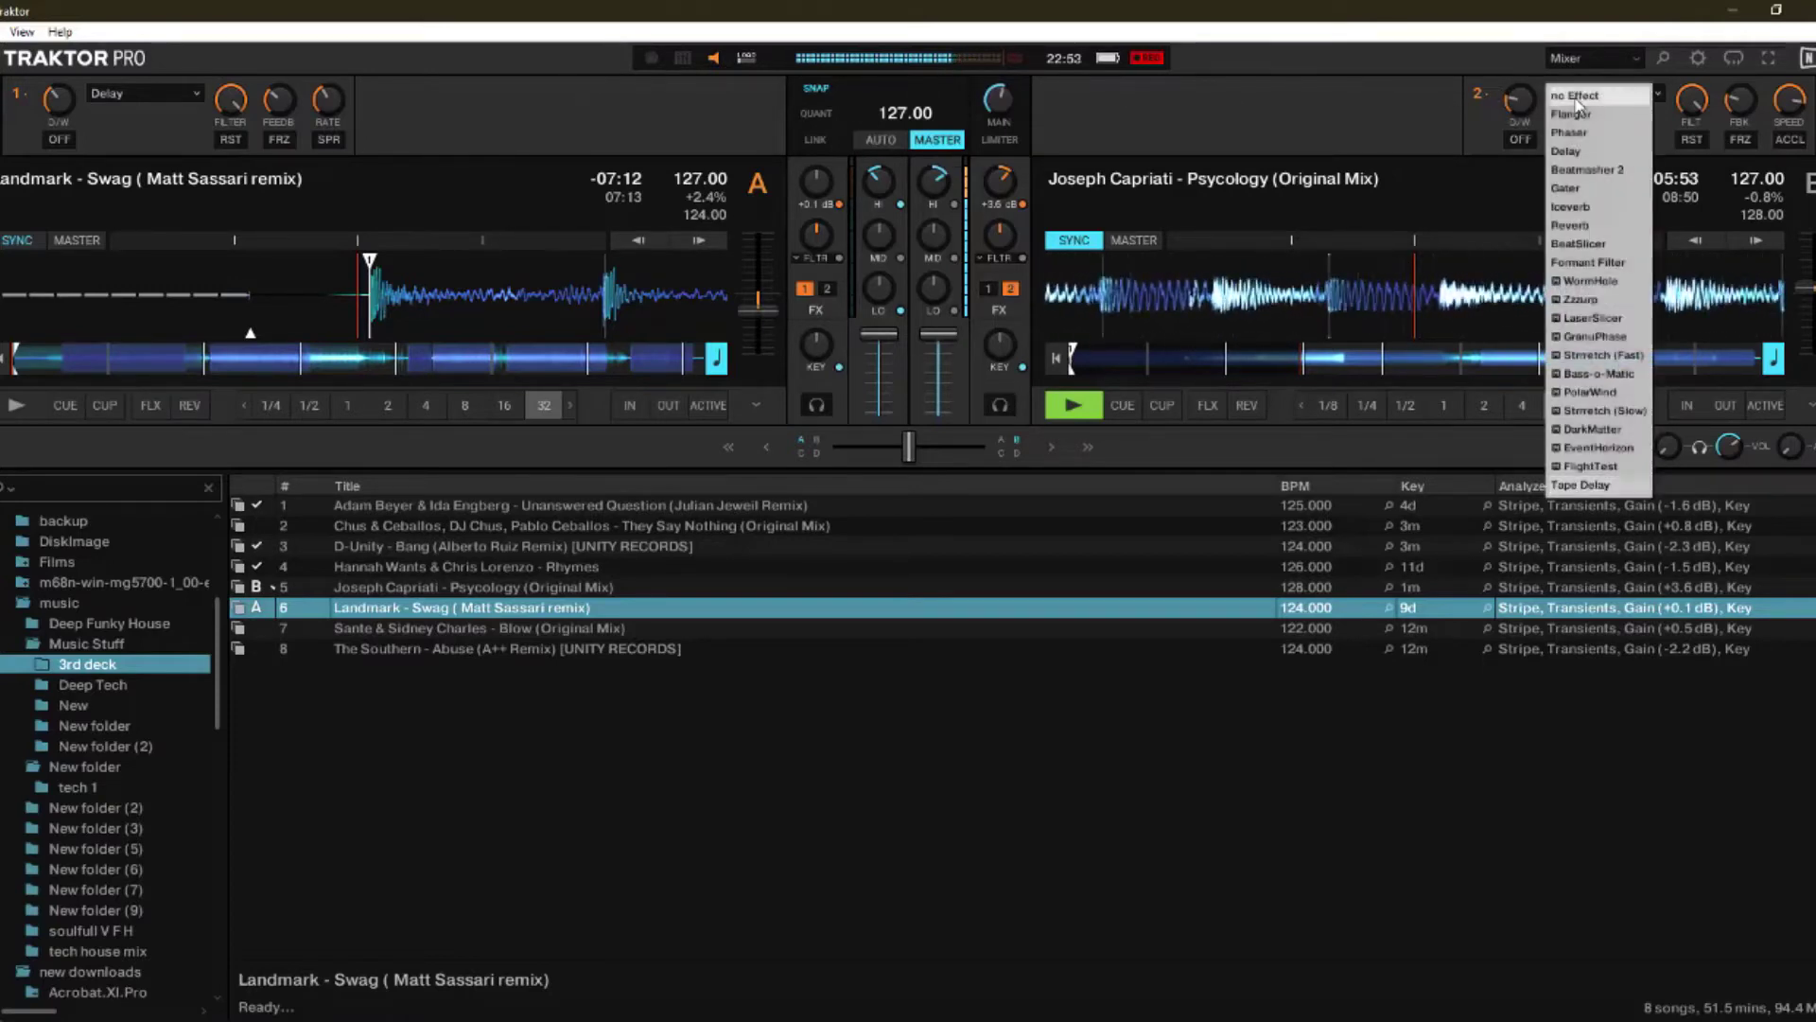
left_click(1589, 281)
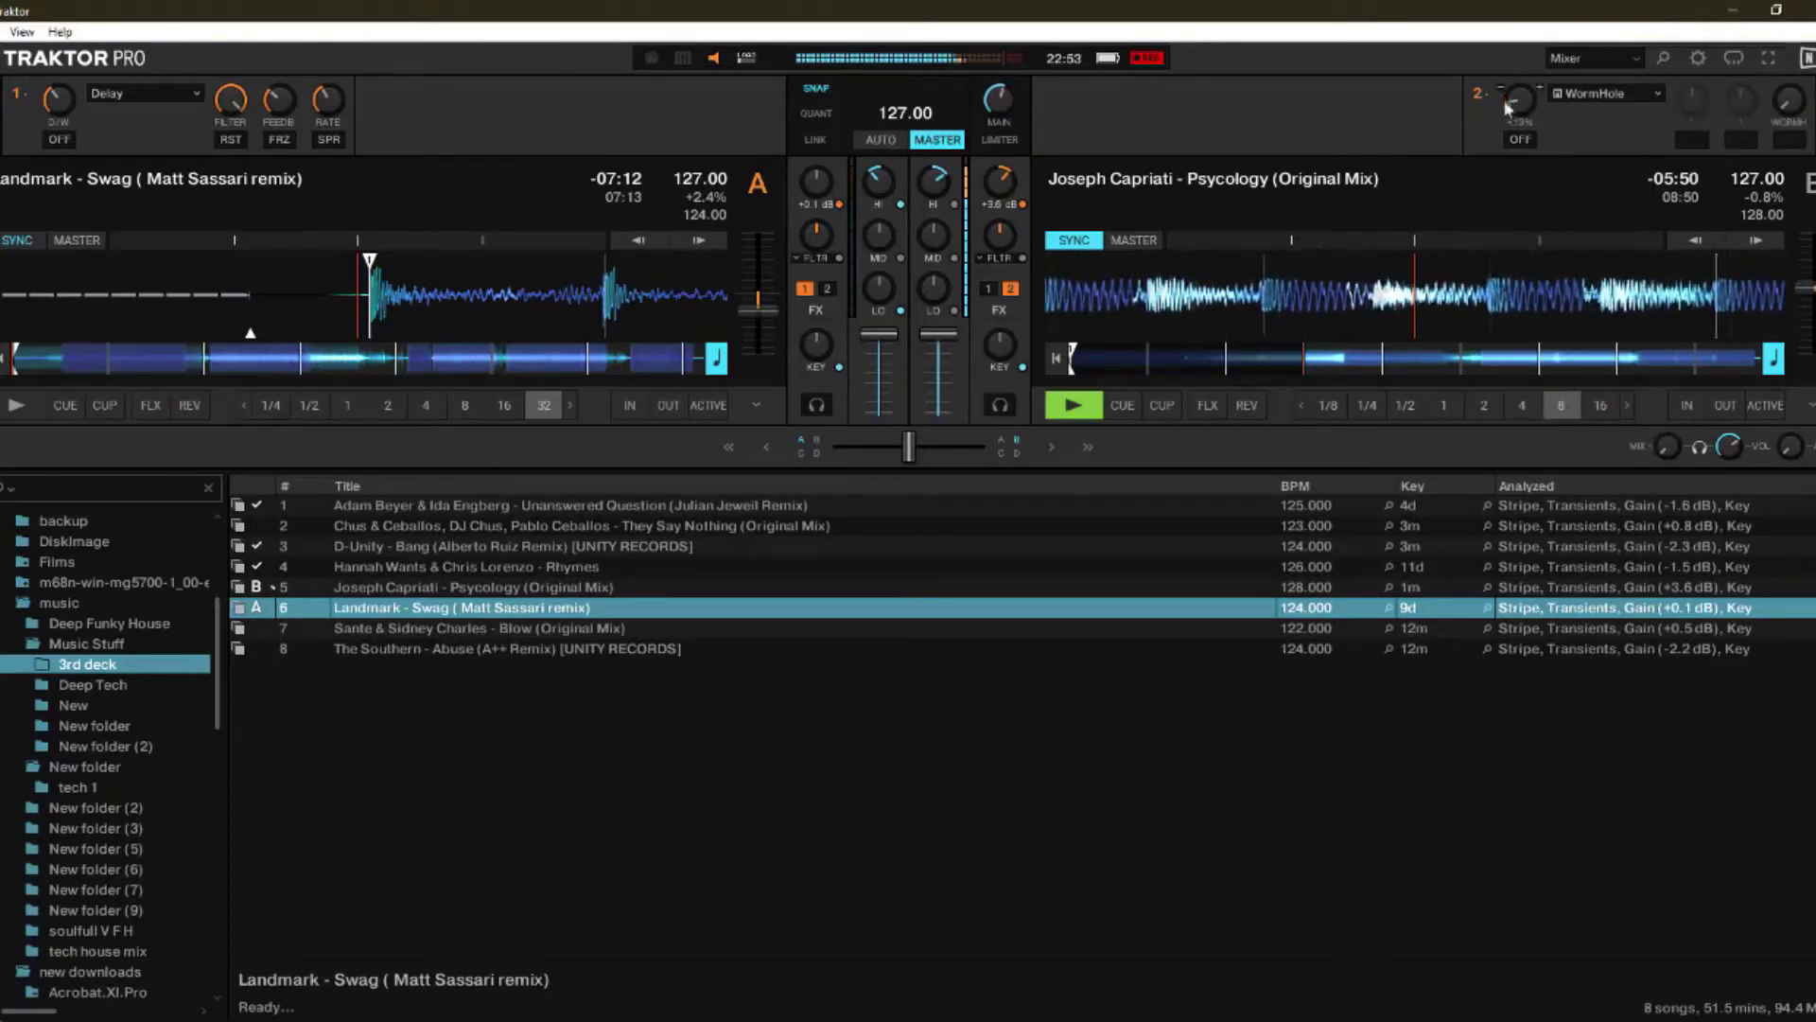
left_click(1479, 94)
left_click(1426, 98)
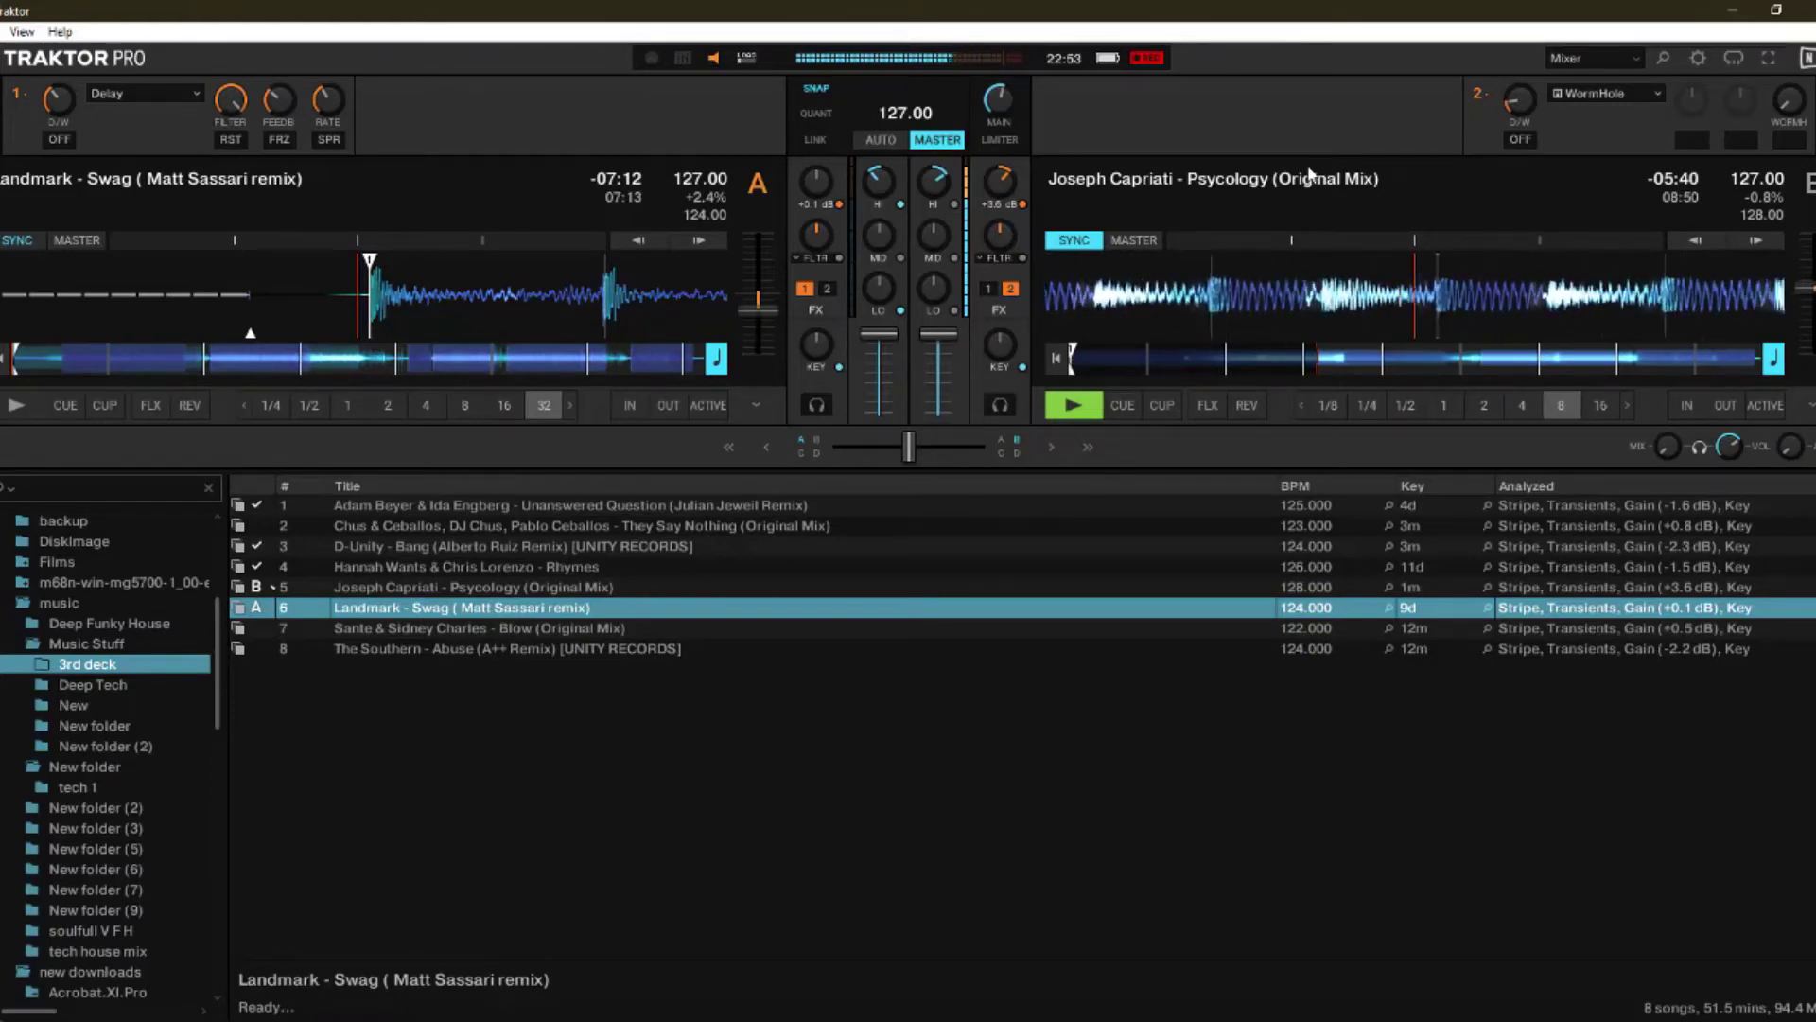
Step: Load Reverb in FX unit 2, apply it to deck B with its size raised to 100, and switch the effect off
left_click(1599, 92)
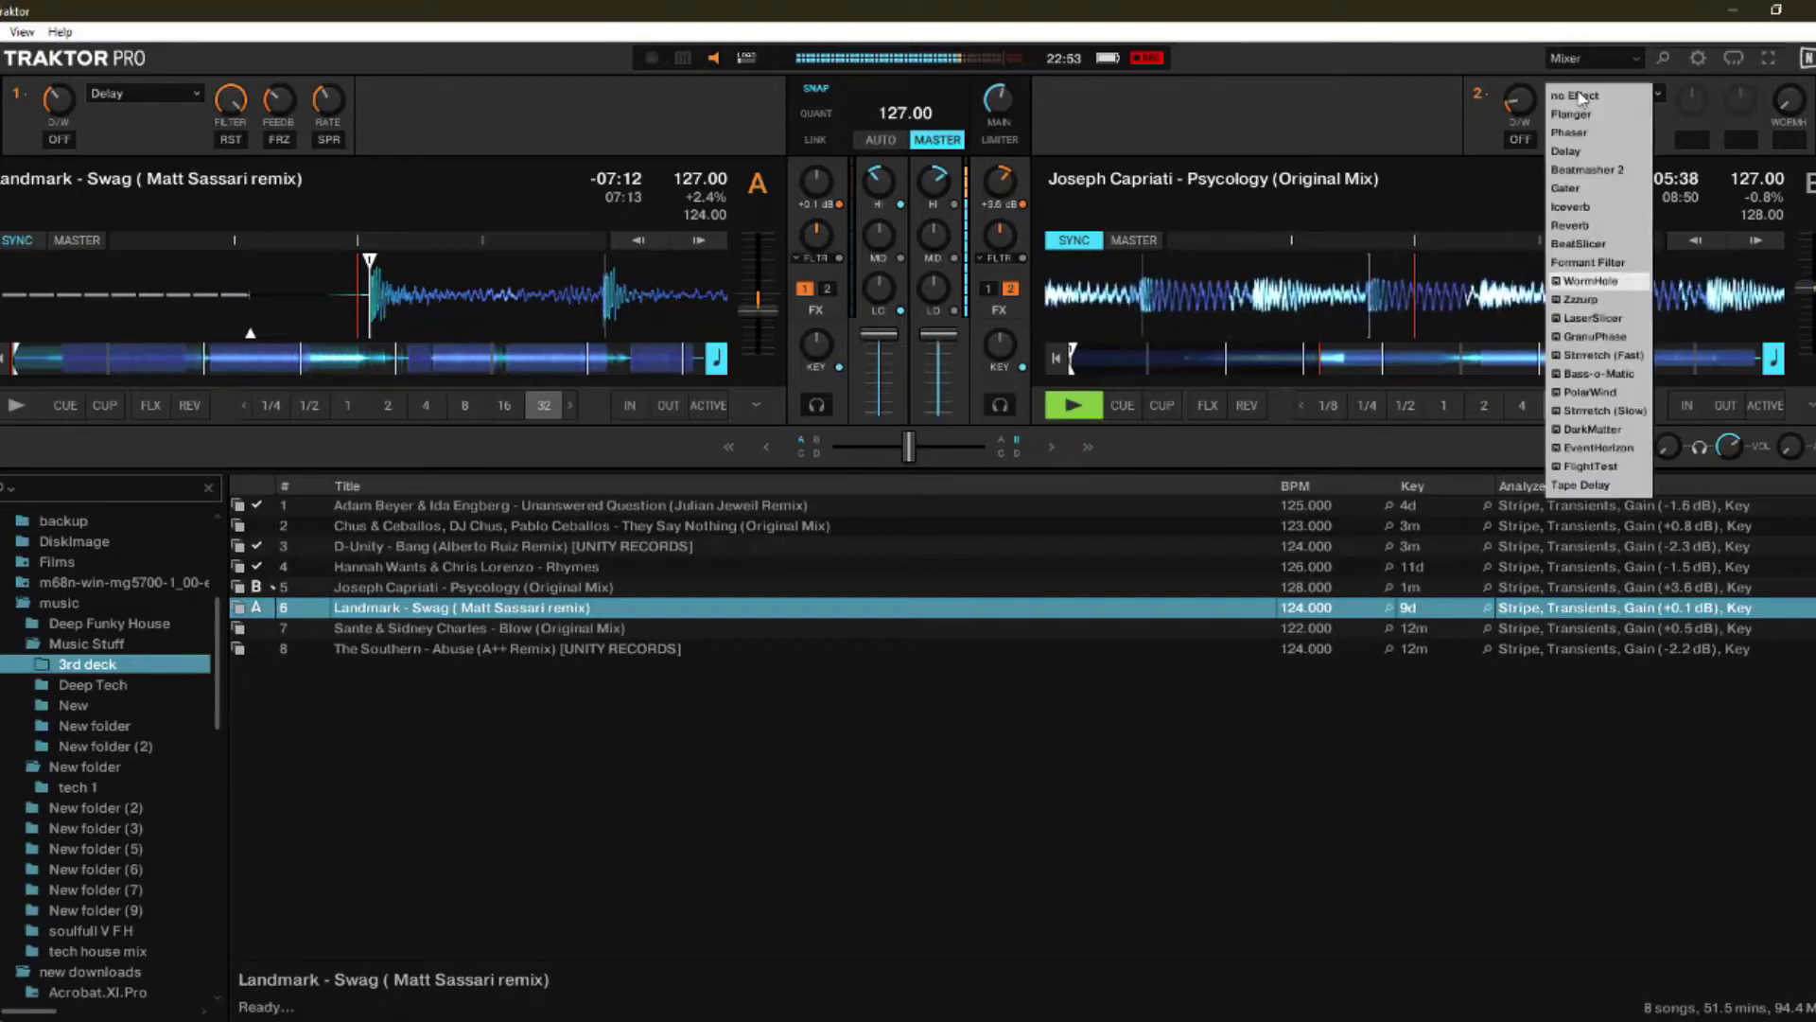
left_click(1566, 228)
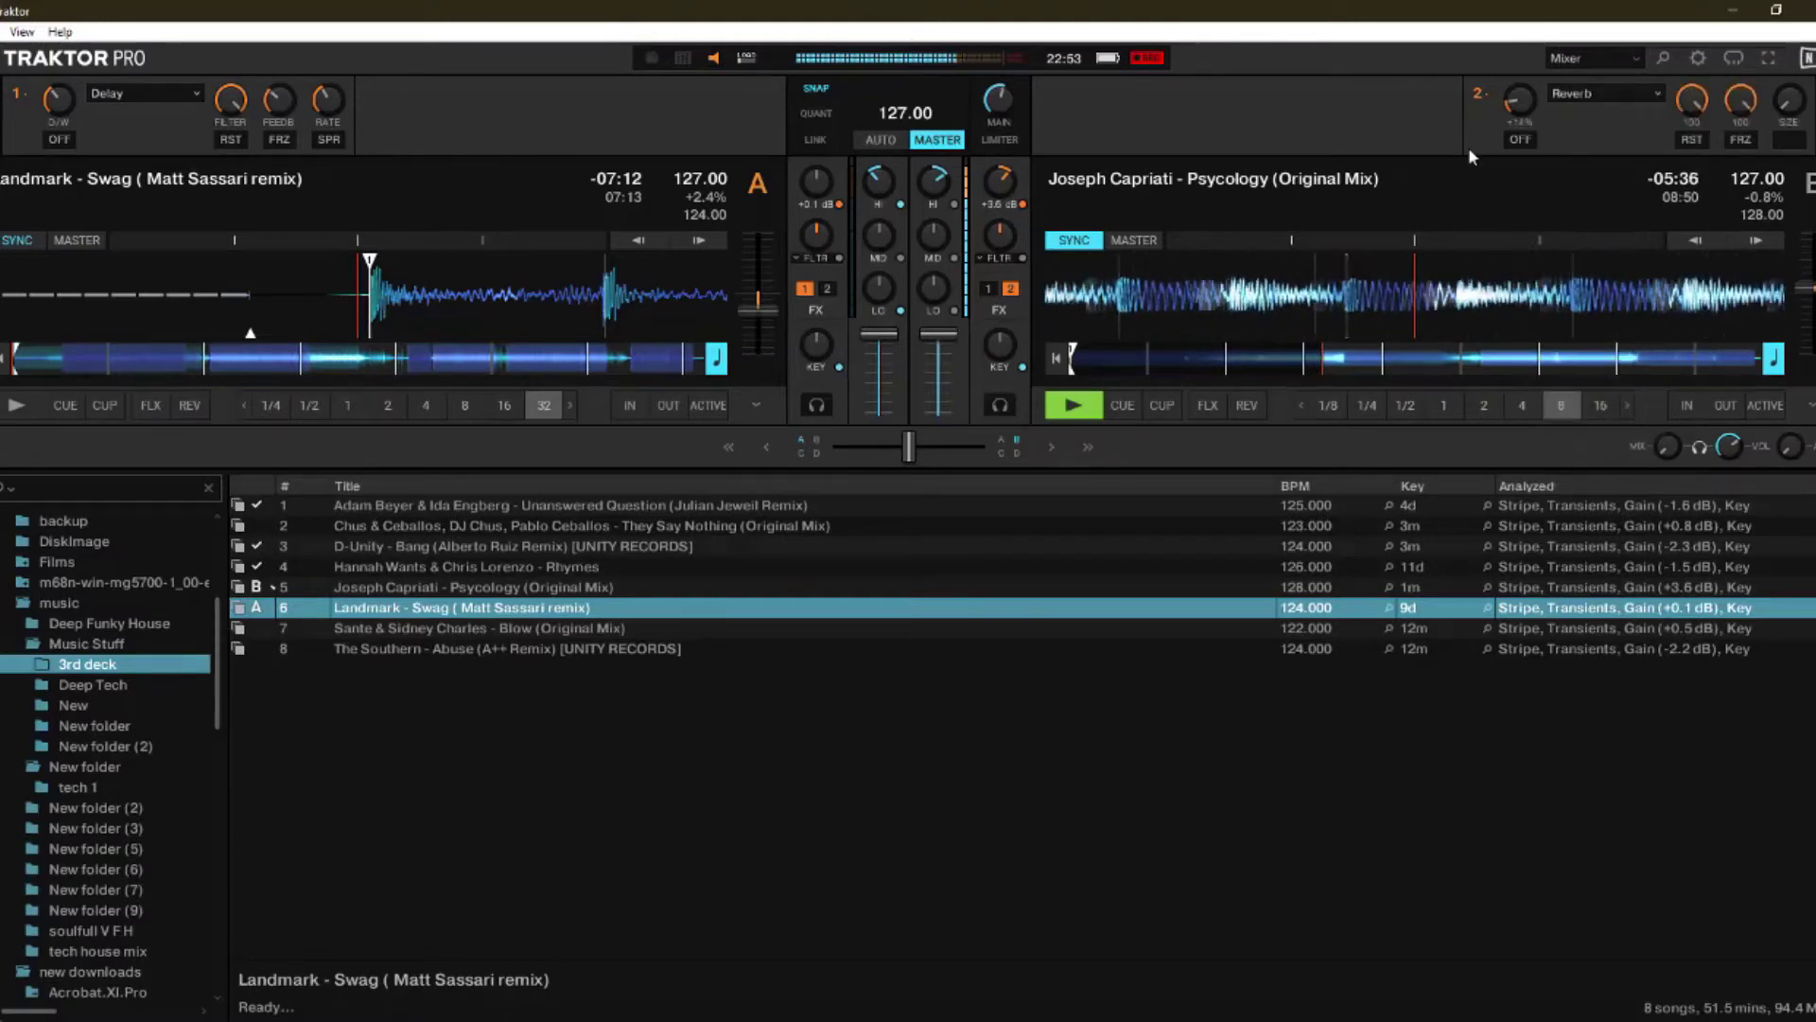
left_click(1519, 139)
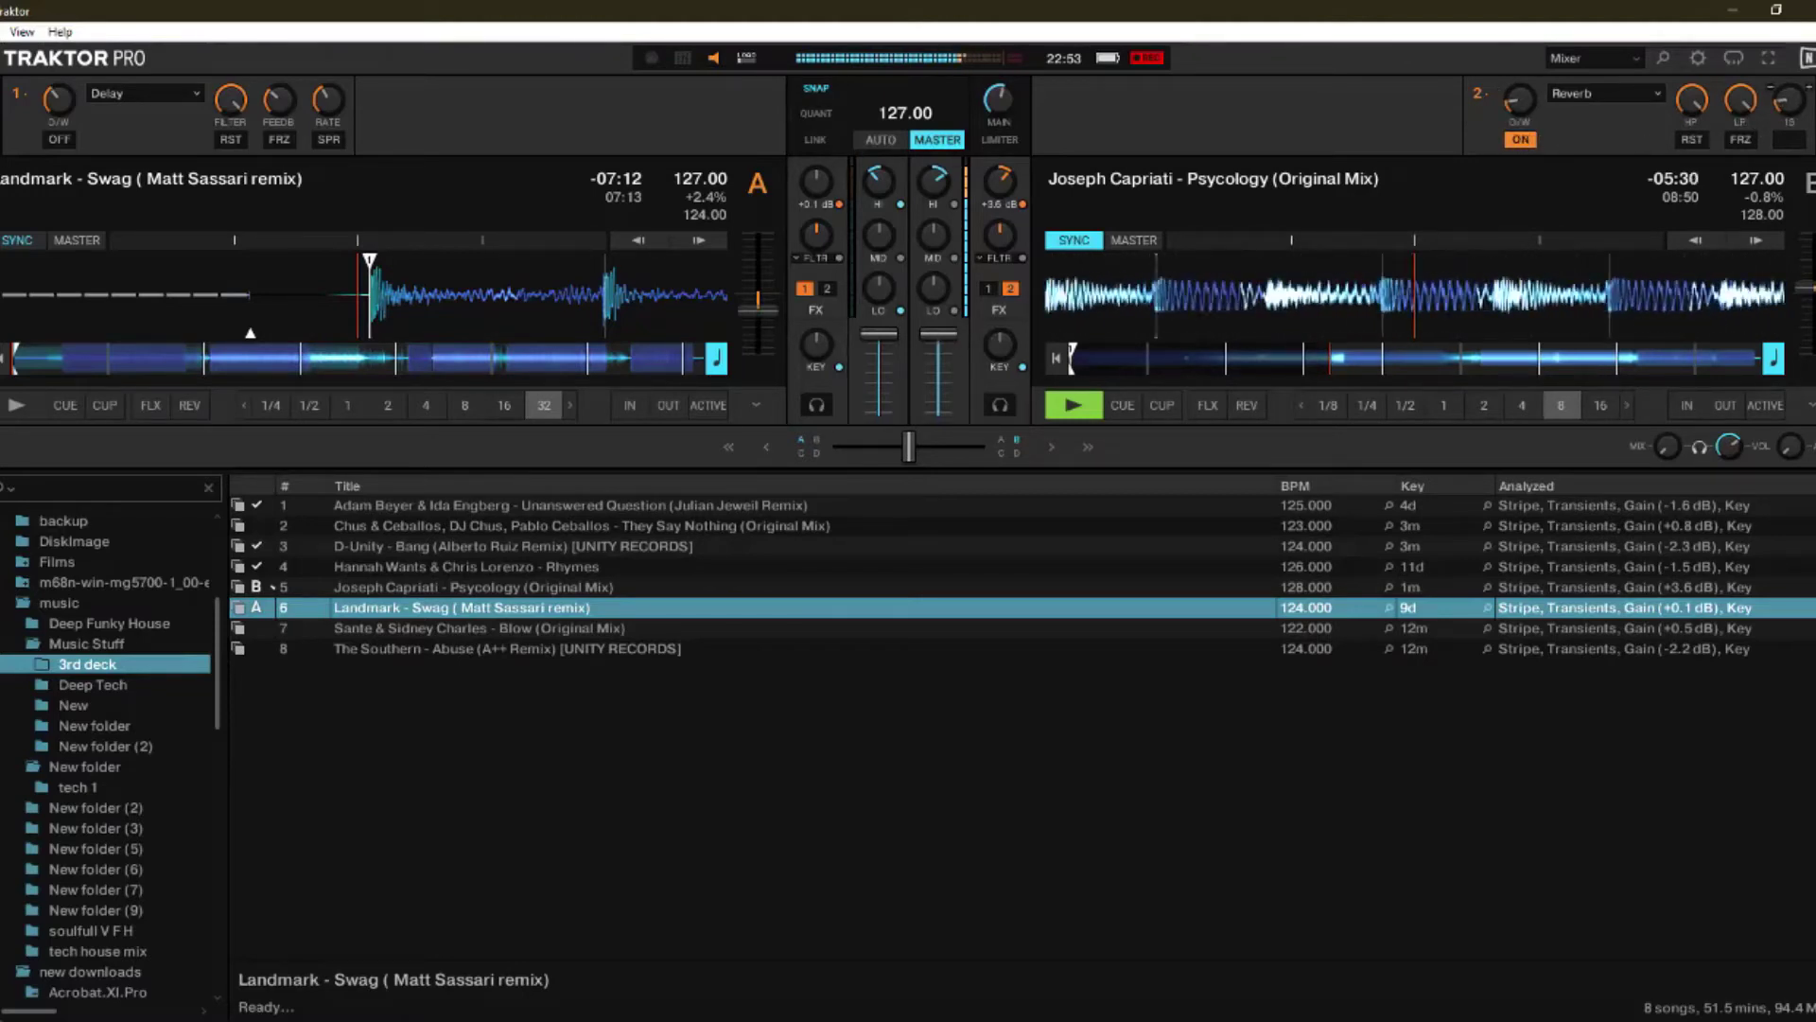
left_click_drag(1789, 99, 1789, 71)
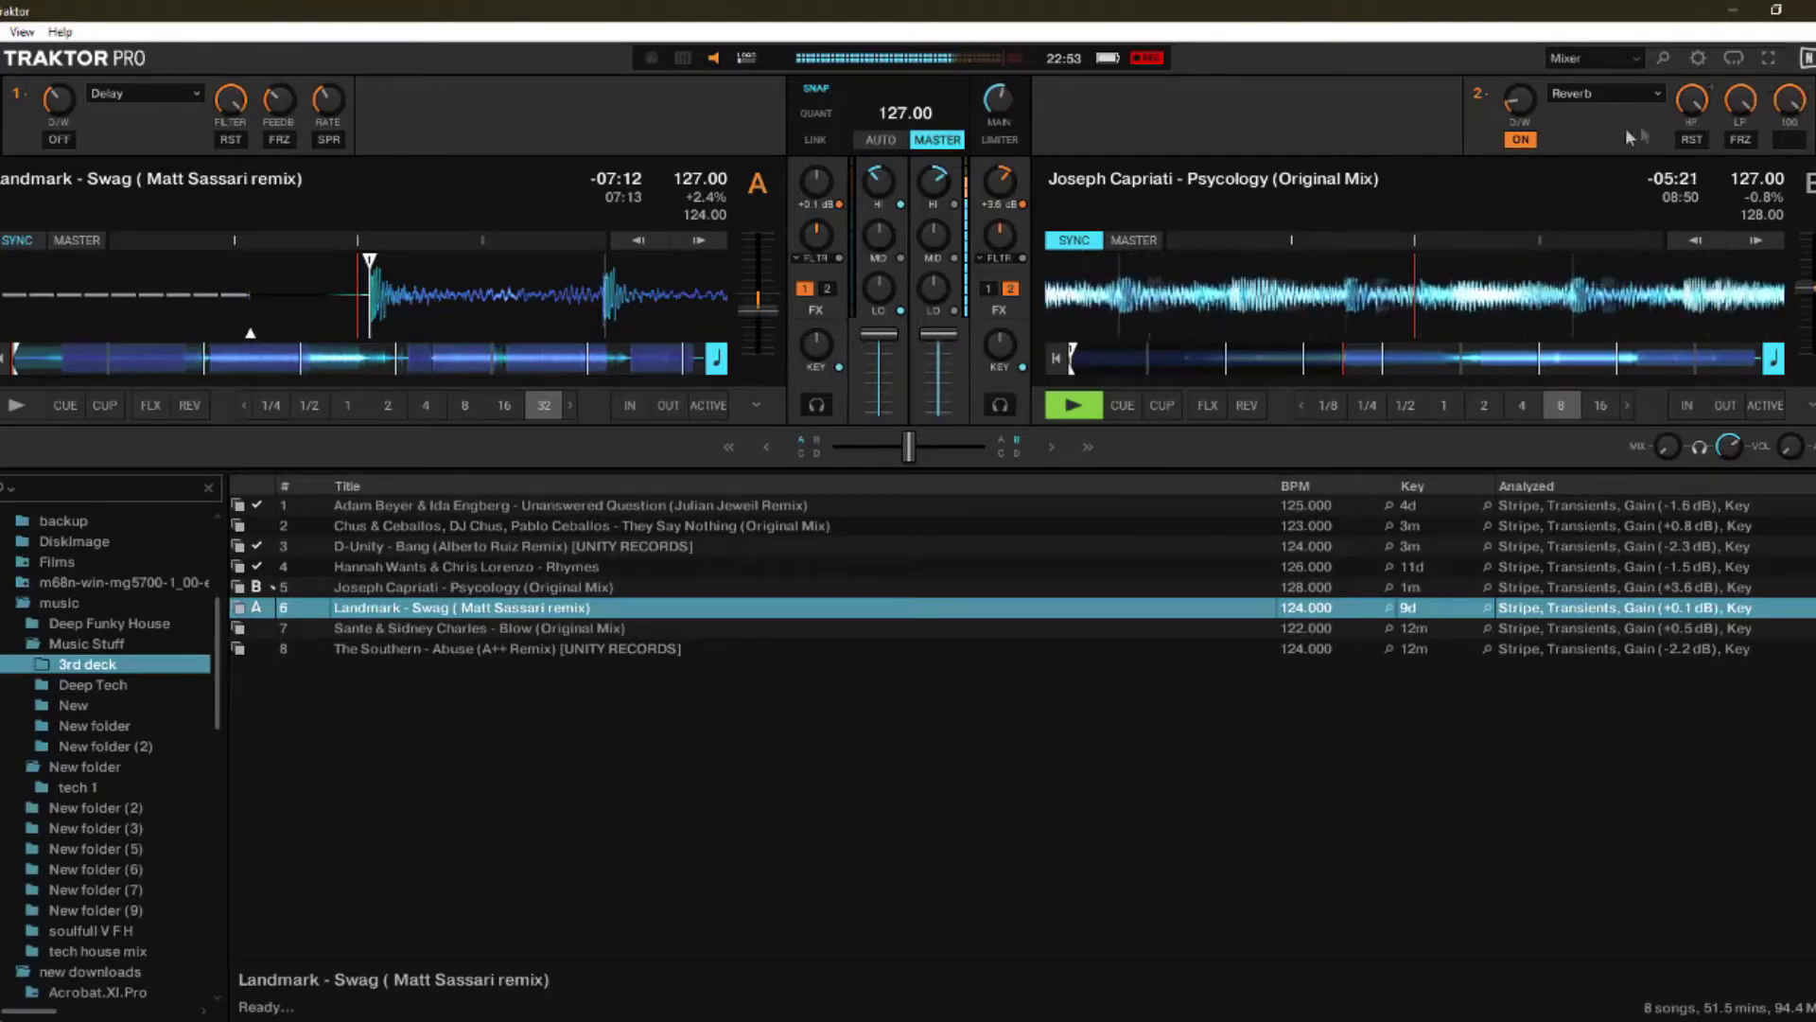
left_click(1520, 139)
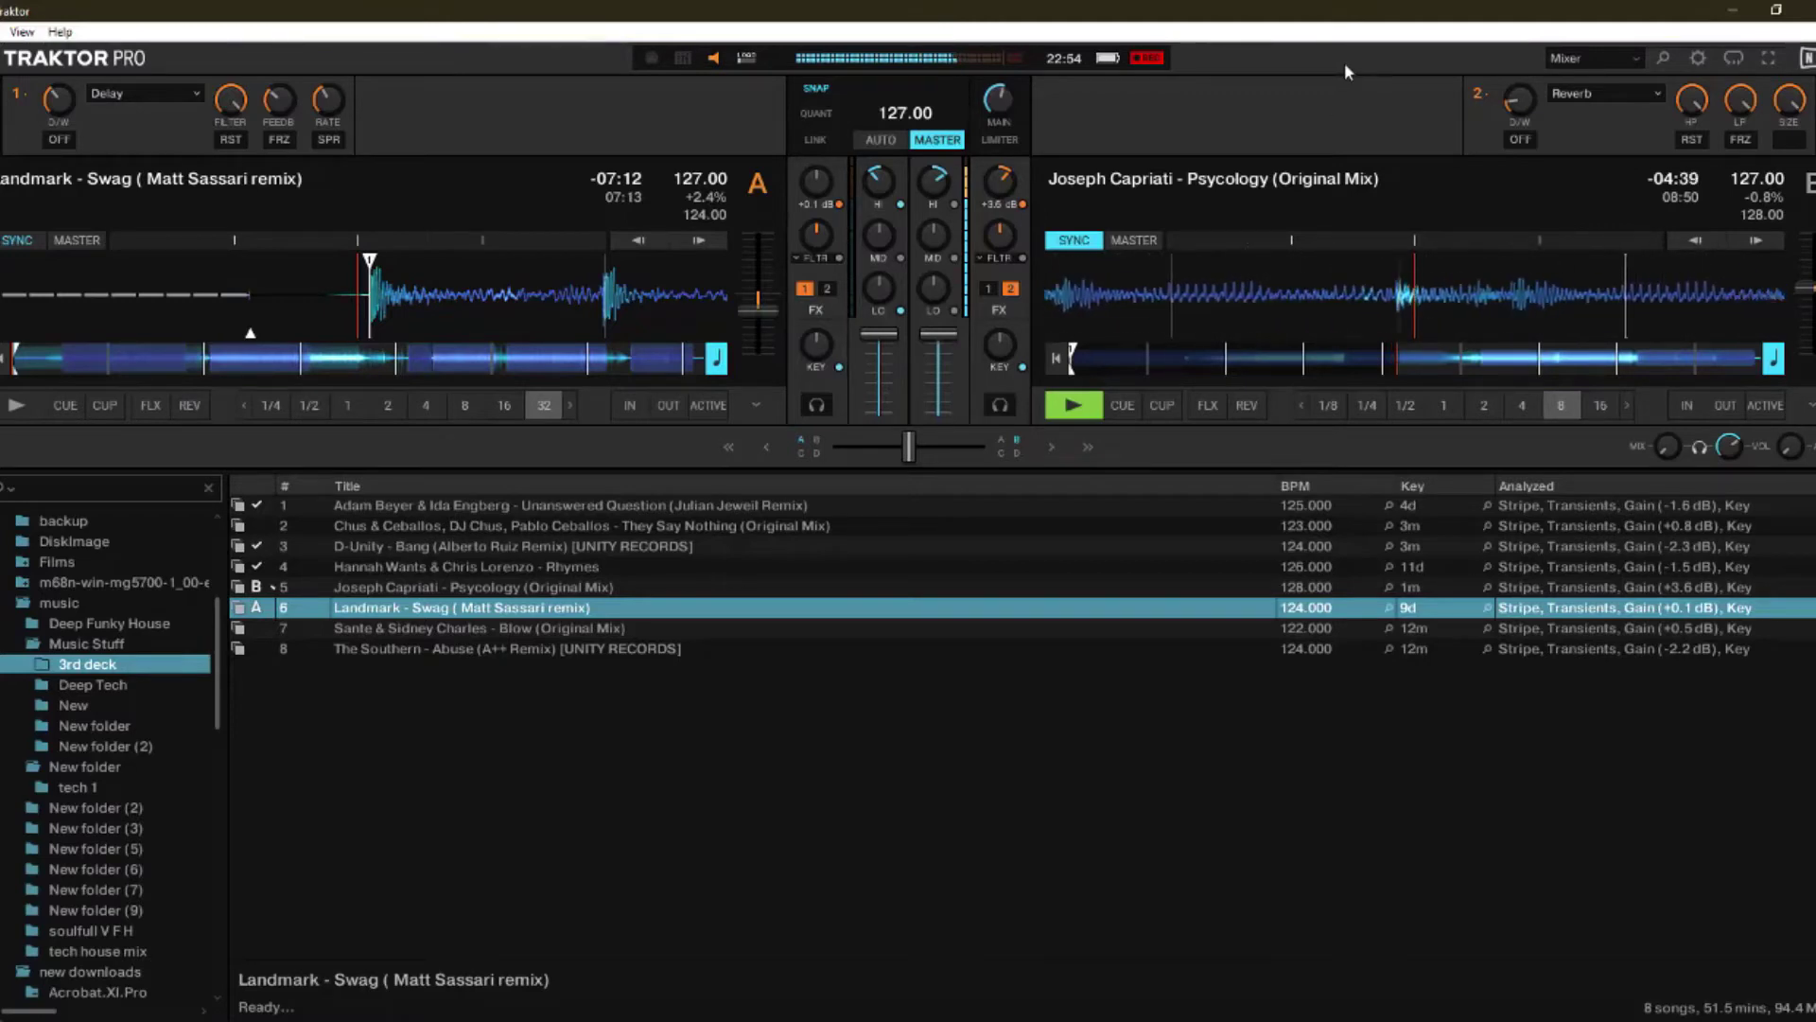
Step: Load Tape Delay in FX unit 2 and run it on deck B, bringing dry/wet to about 15% before switching it off
left_click(1571, 95)
left_click(1580, 484)
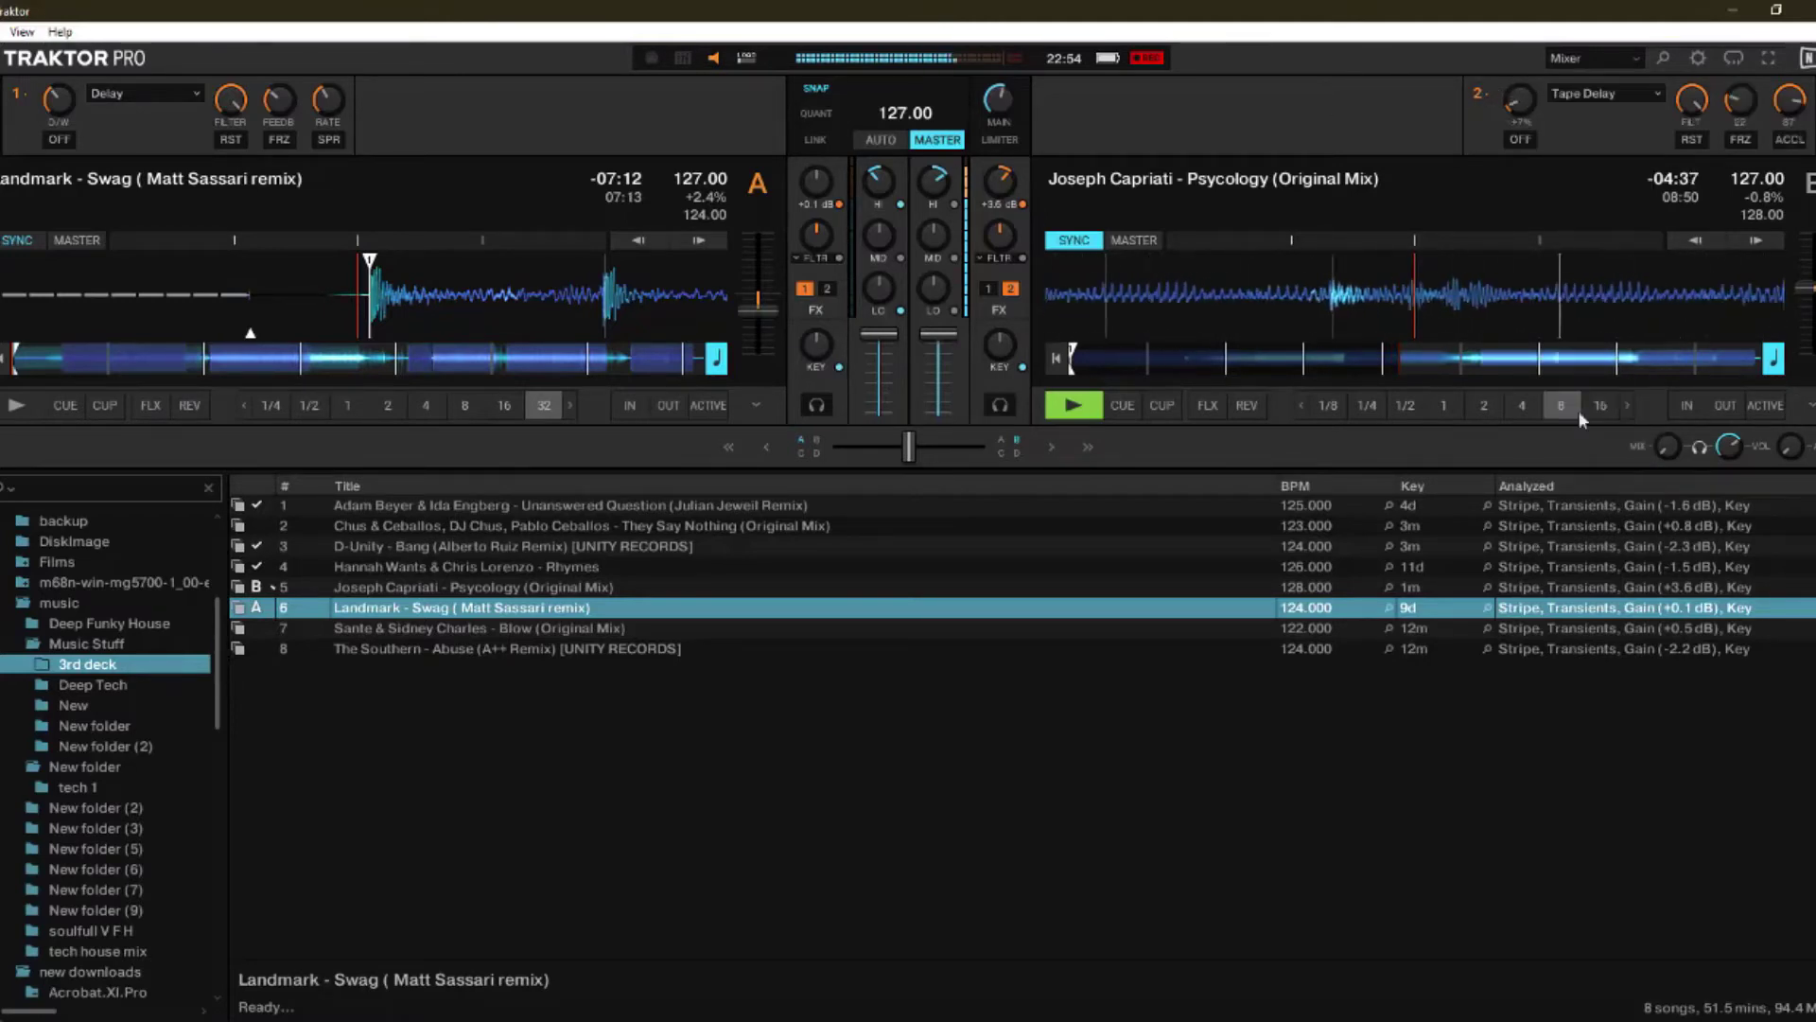
left_click_drag(1521, 101, 1520, 110)
left_click(1520, 140)
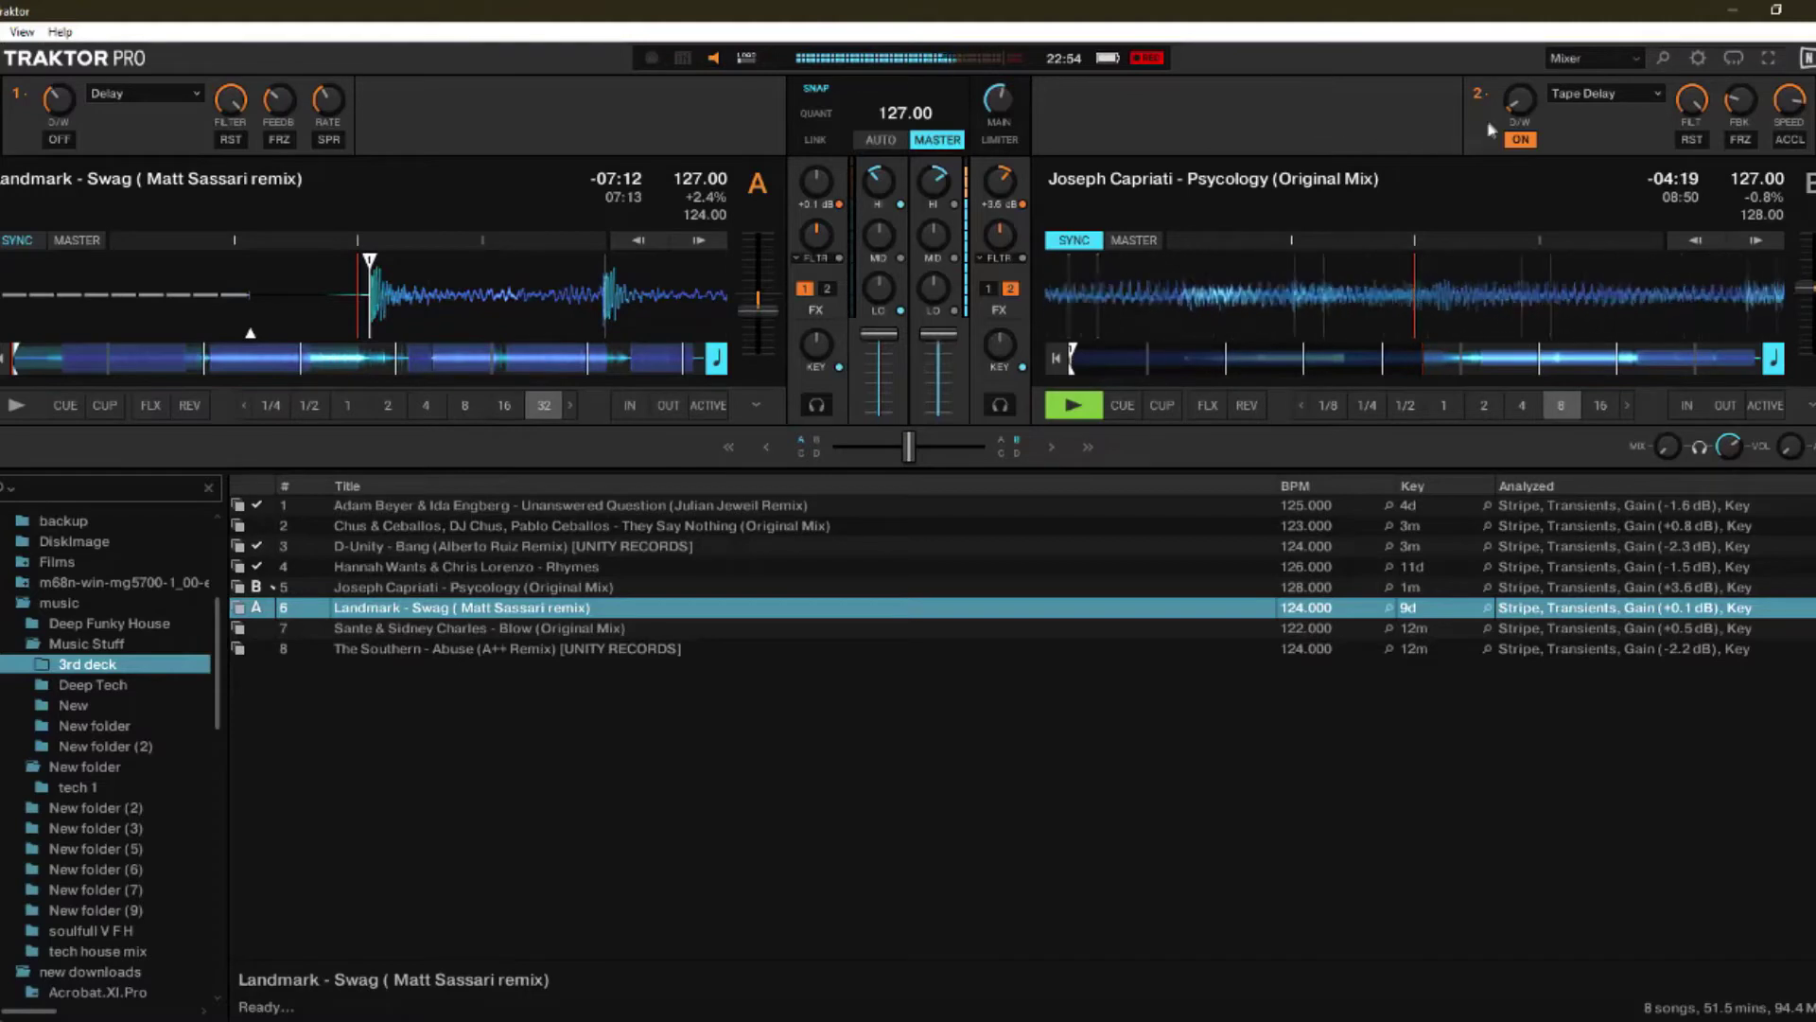
left_click_drag(1513, 108, 1514, 108)
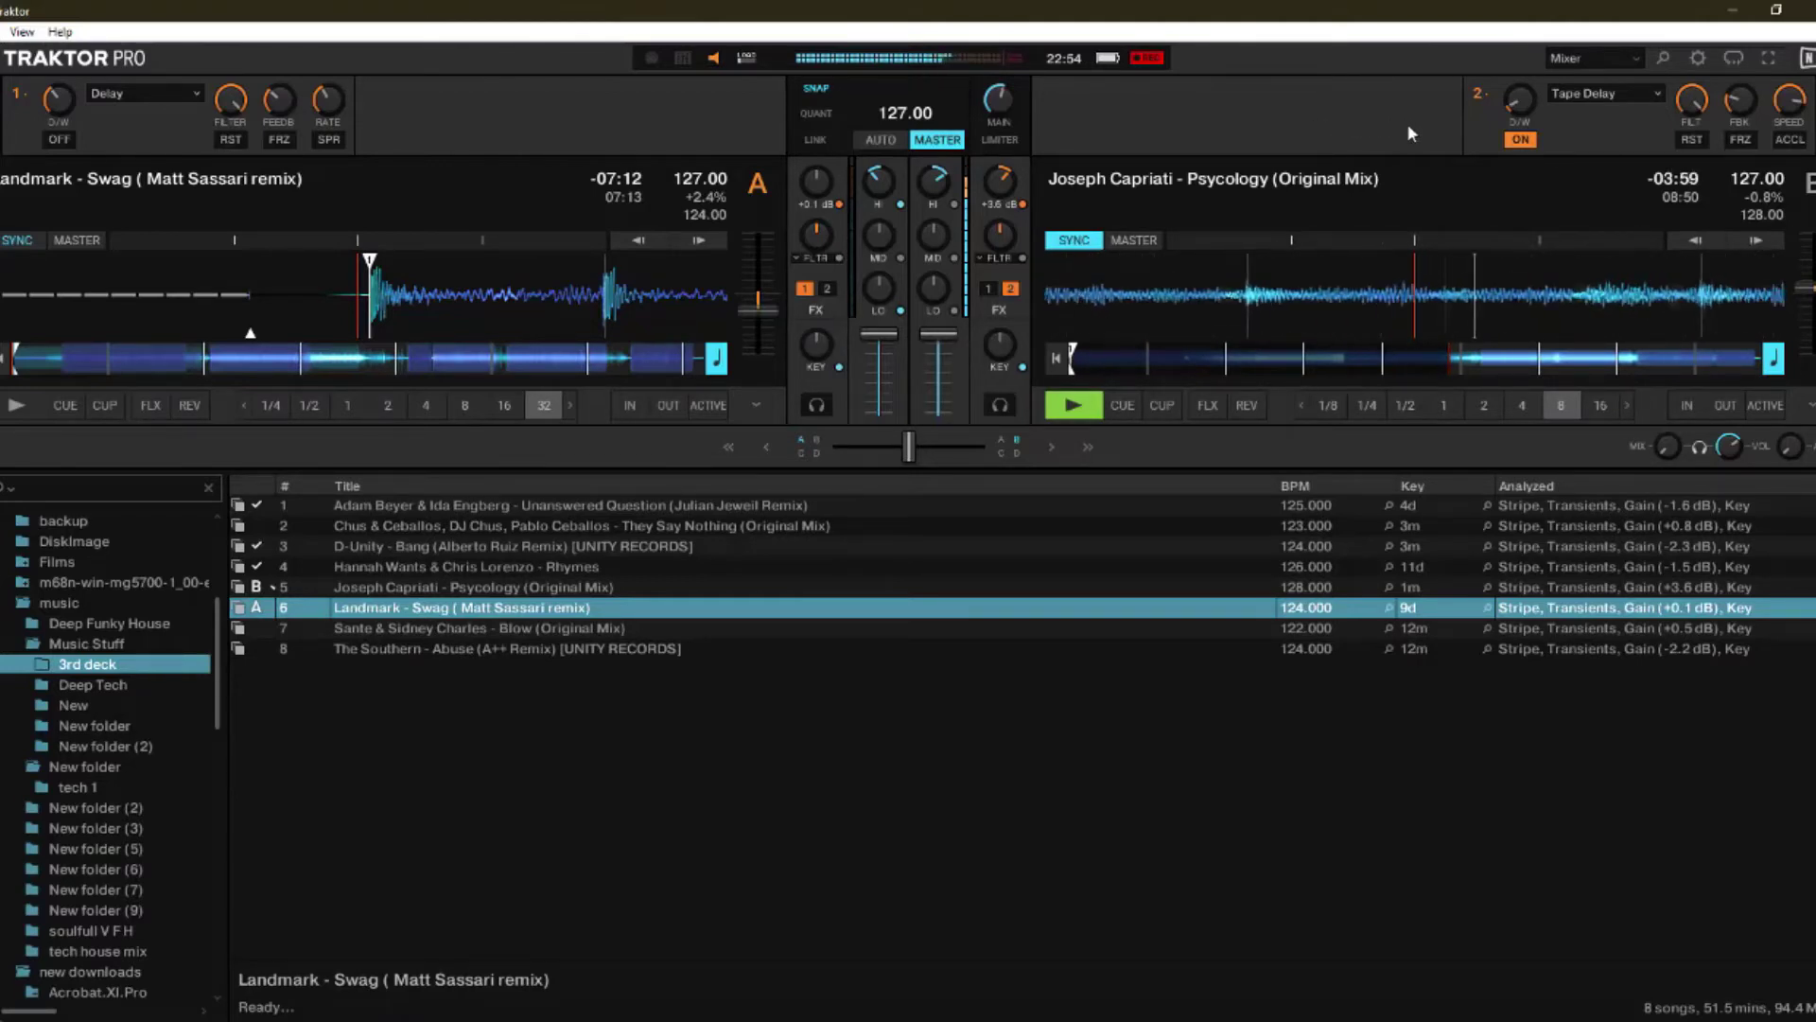
left_click_drag(1515, 105, 1516, 103)
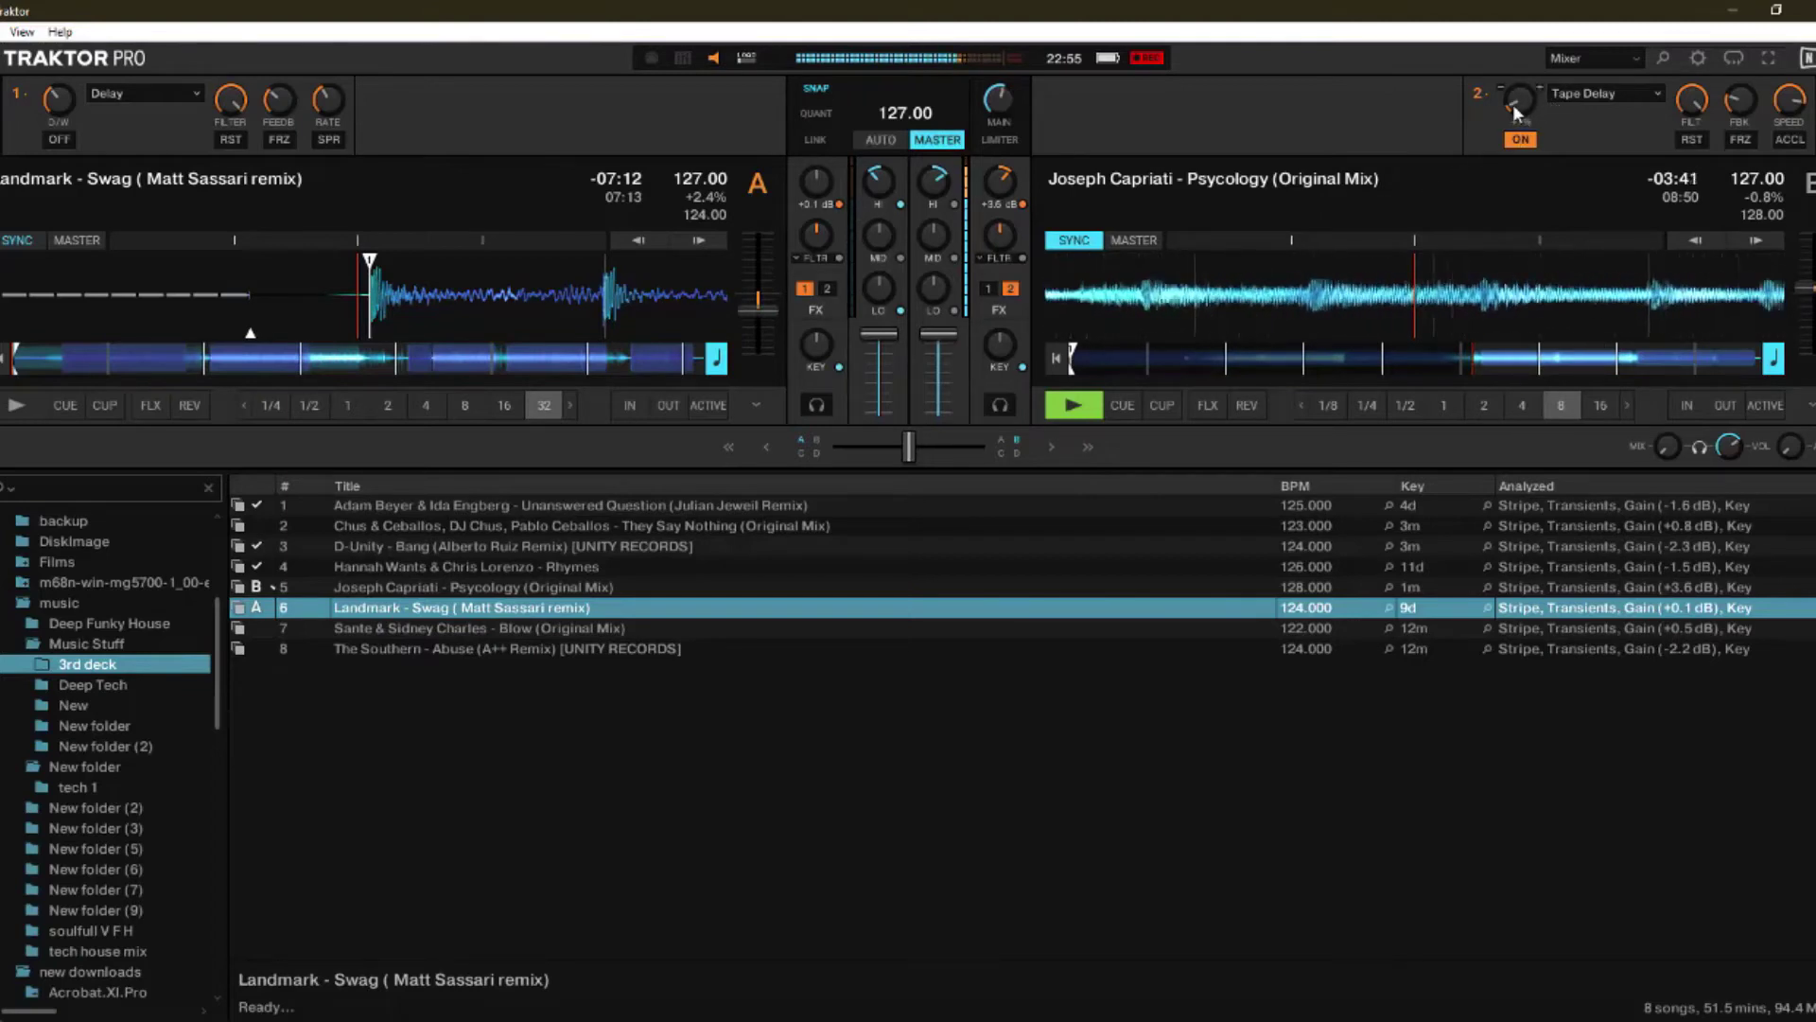
left_click_drag(1513, 105, 1512, 99)
left_click(1520, 141)
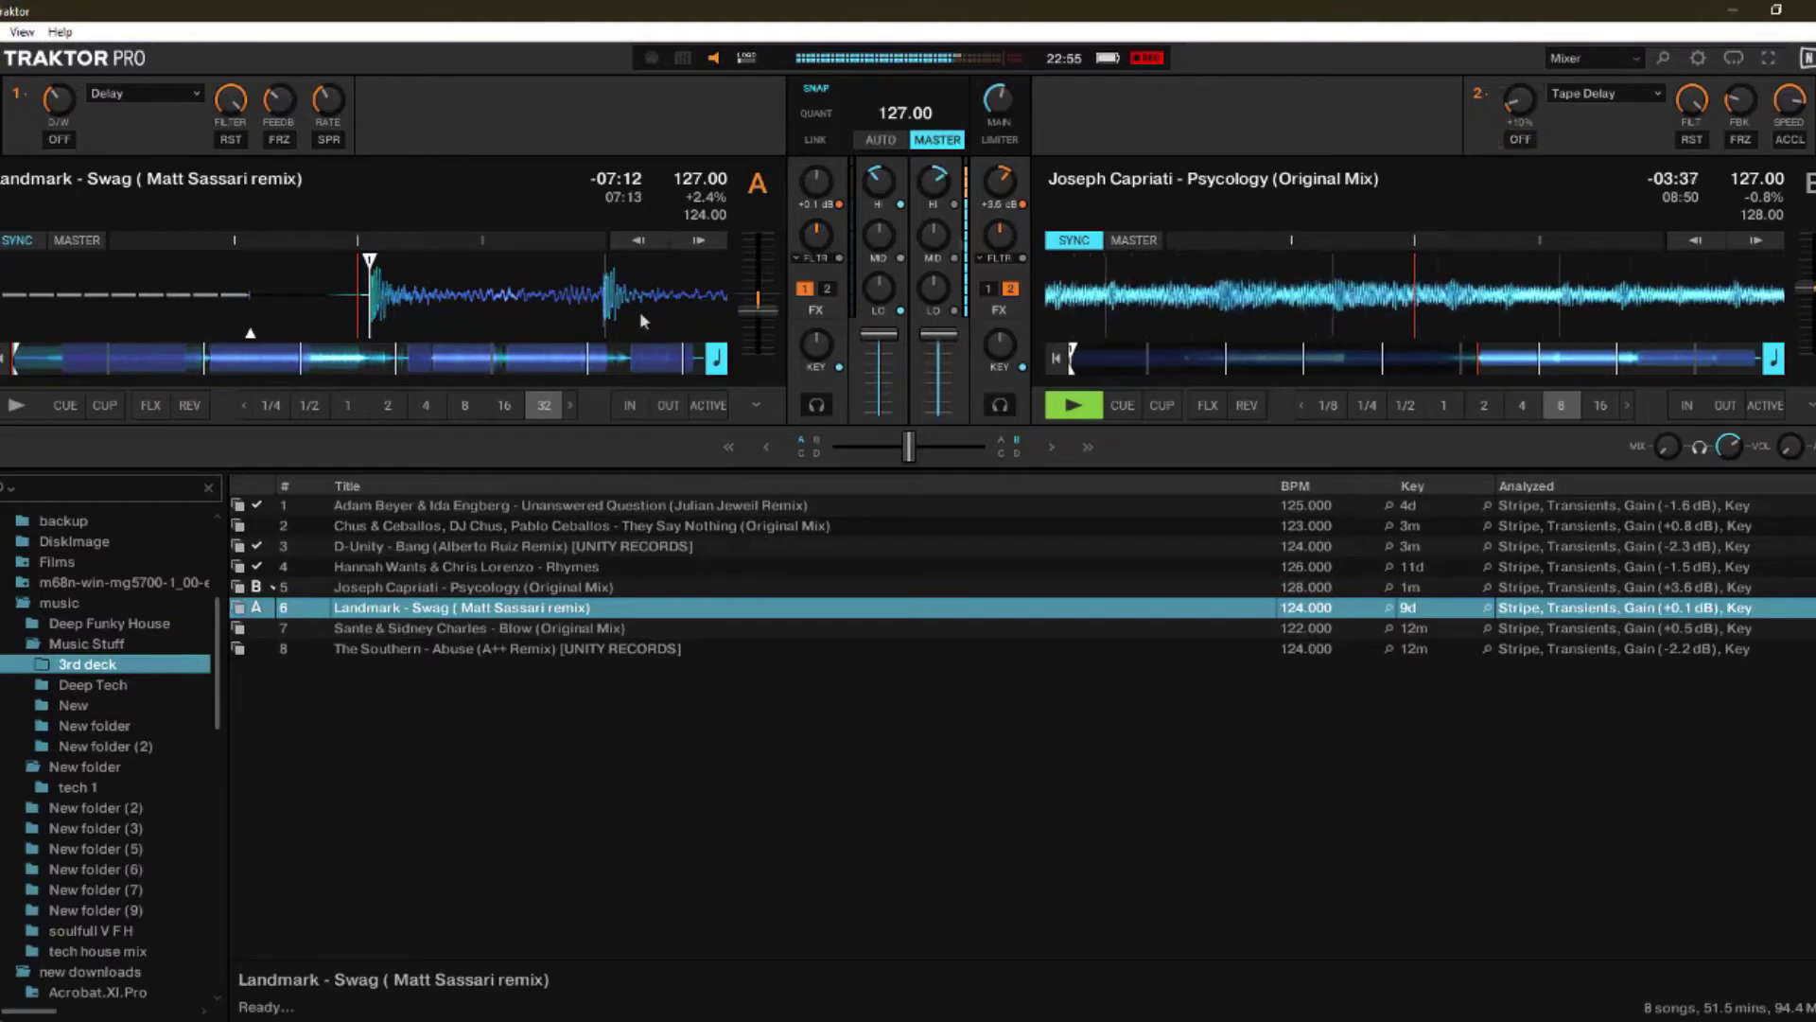
Step: Start Landmark - Swag on deck A, restore and raise its high EQ to about 17%, and lower deck B's high EQ to about 12%
left_click(17, 406)
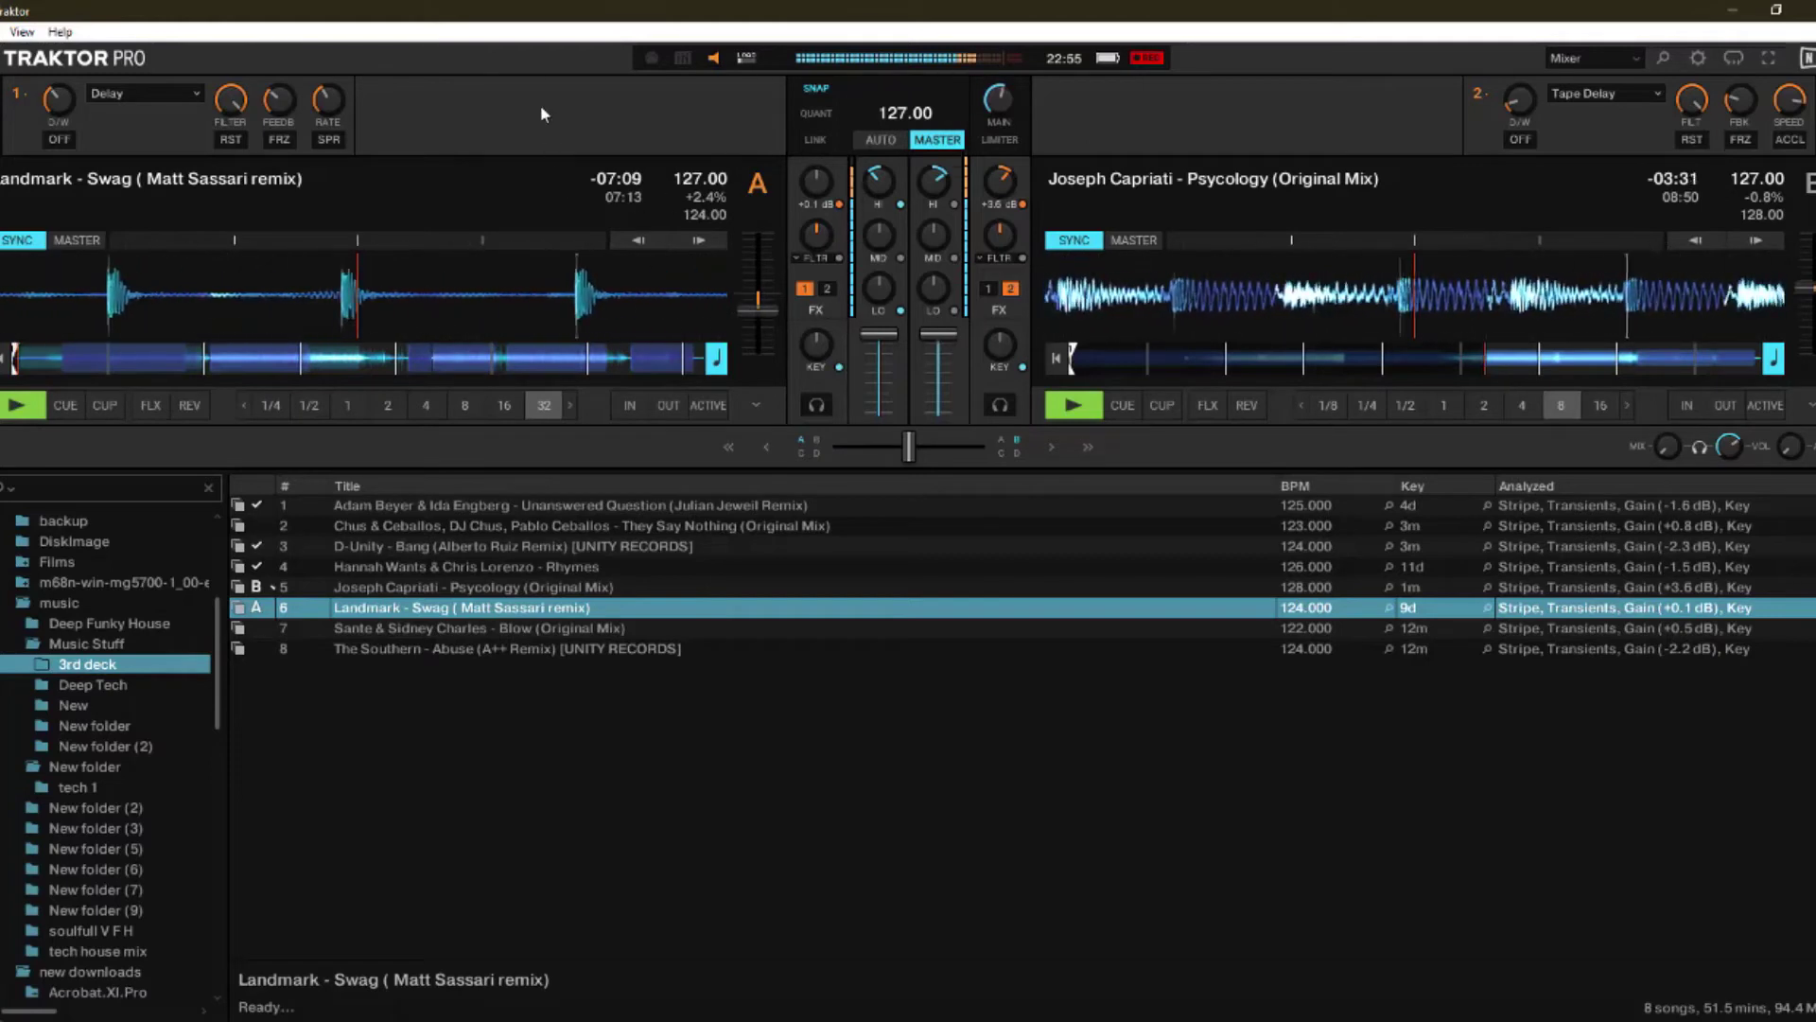
left_click(899, 205)
double_click(886, 196)
left_click_drag(936, 174, 935, 179)
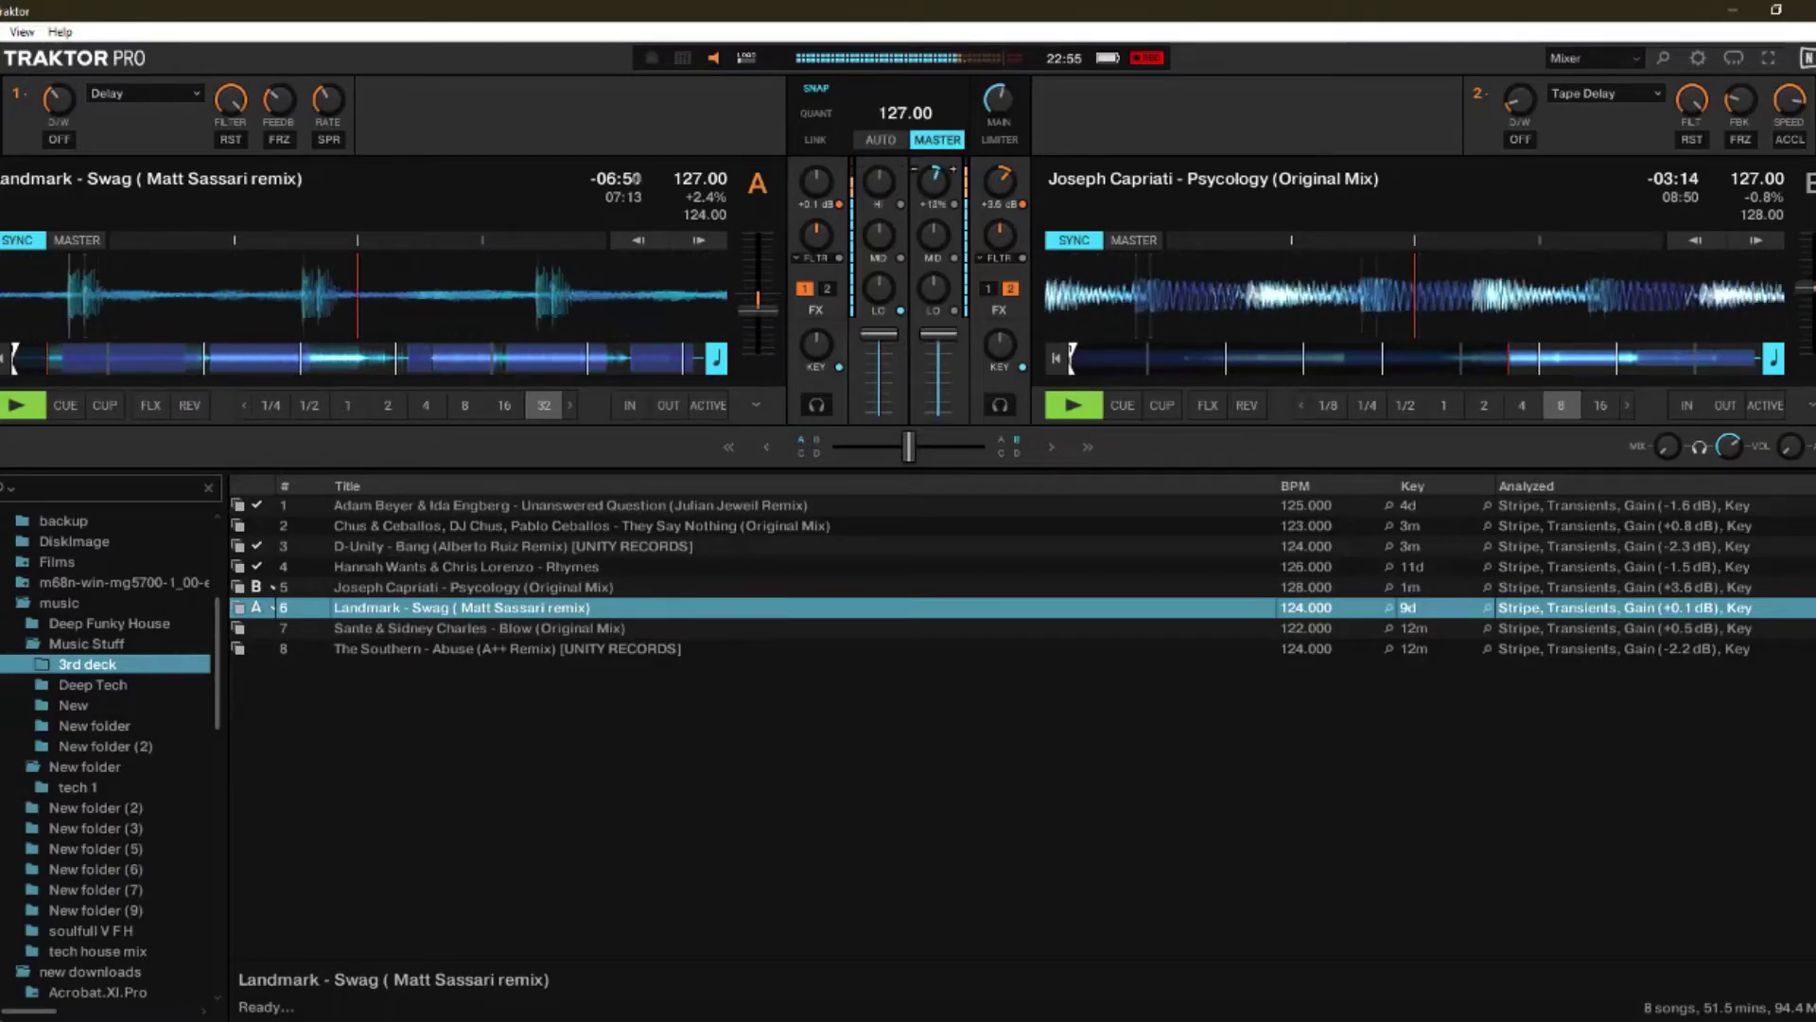
left_click_drag(881, 192, 877, 186)
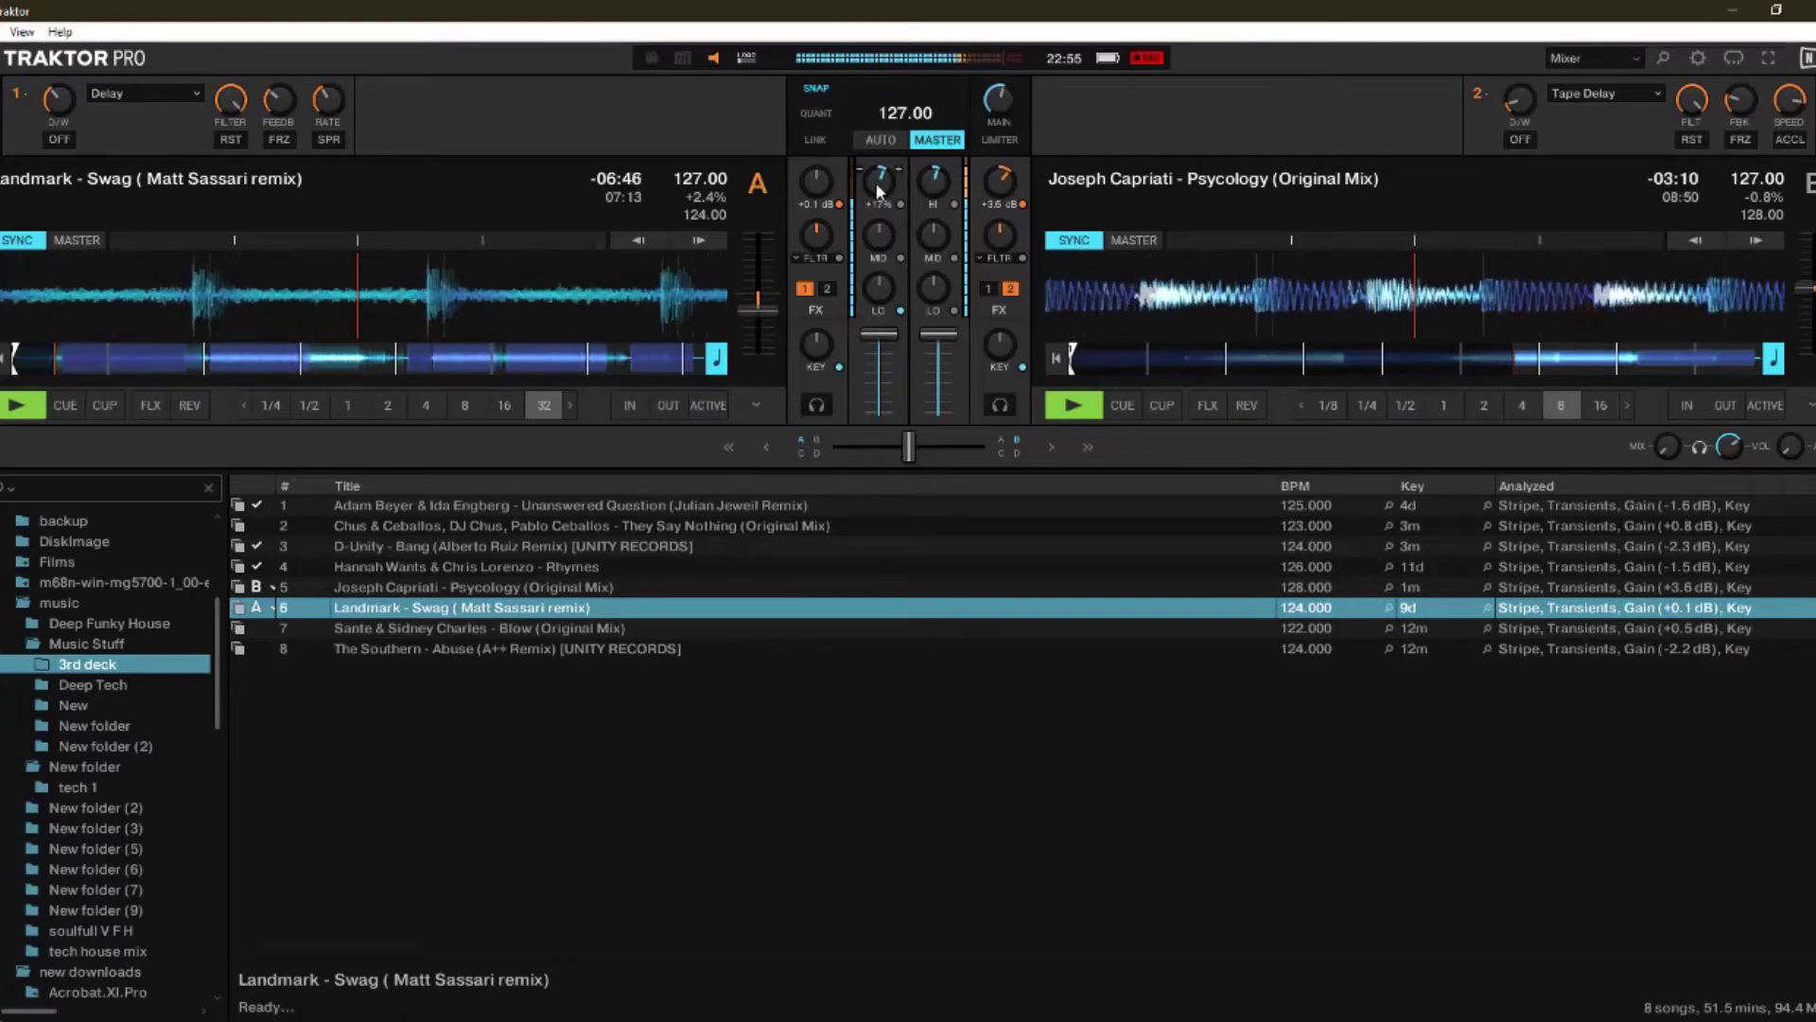
Step: Ride the high EQs to bring deck A up to about +28% and deck B down to about -12%
scroll(879, 189, "down", 3)
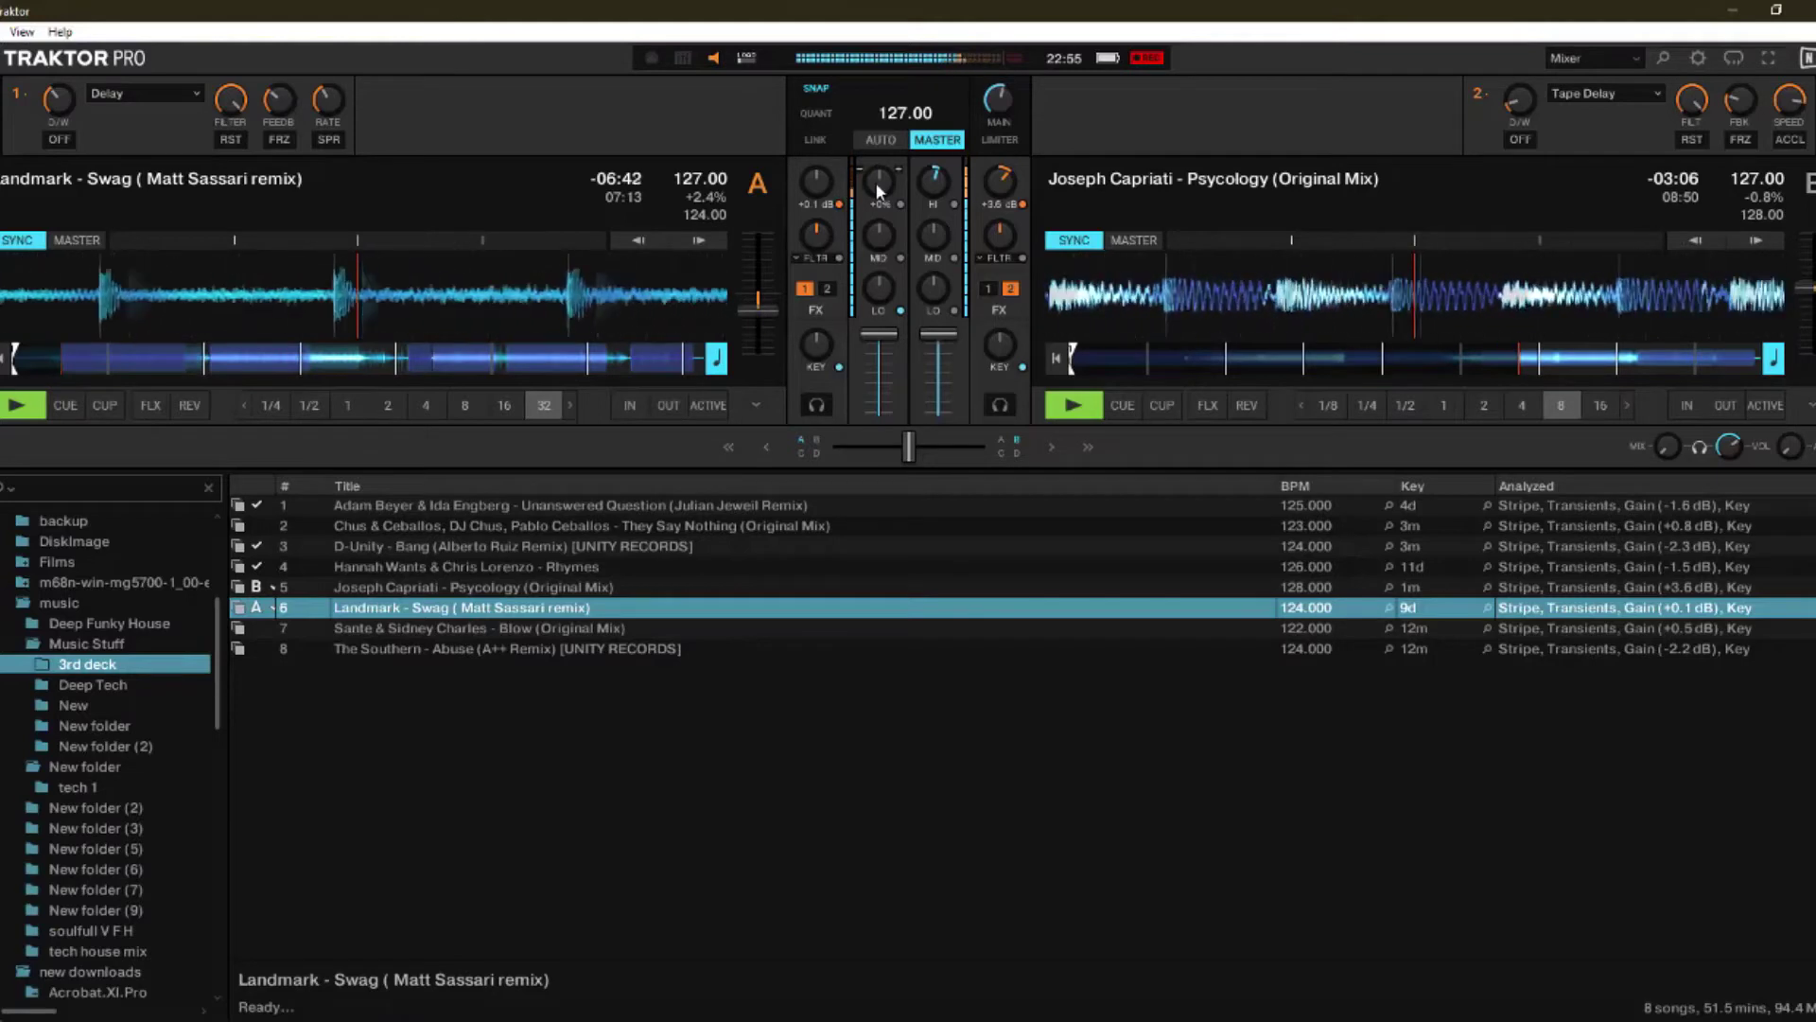
scroll(879, 190, "up", 1)
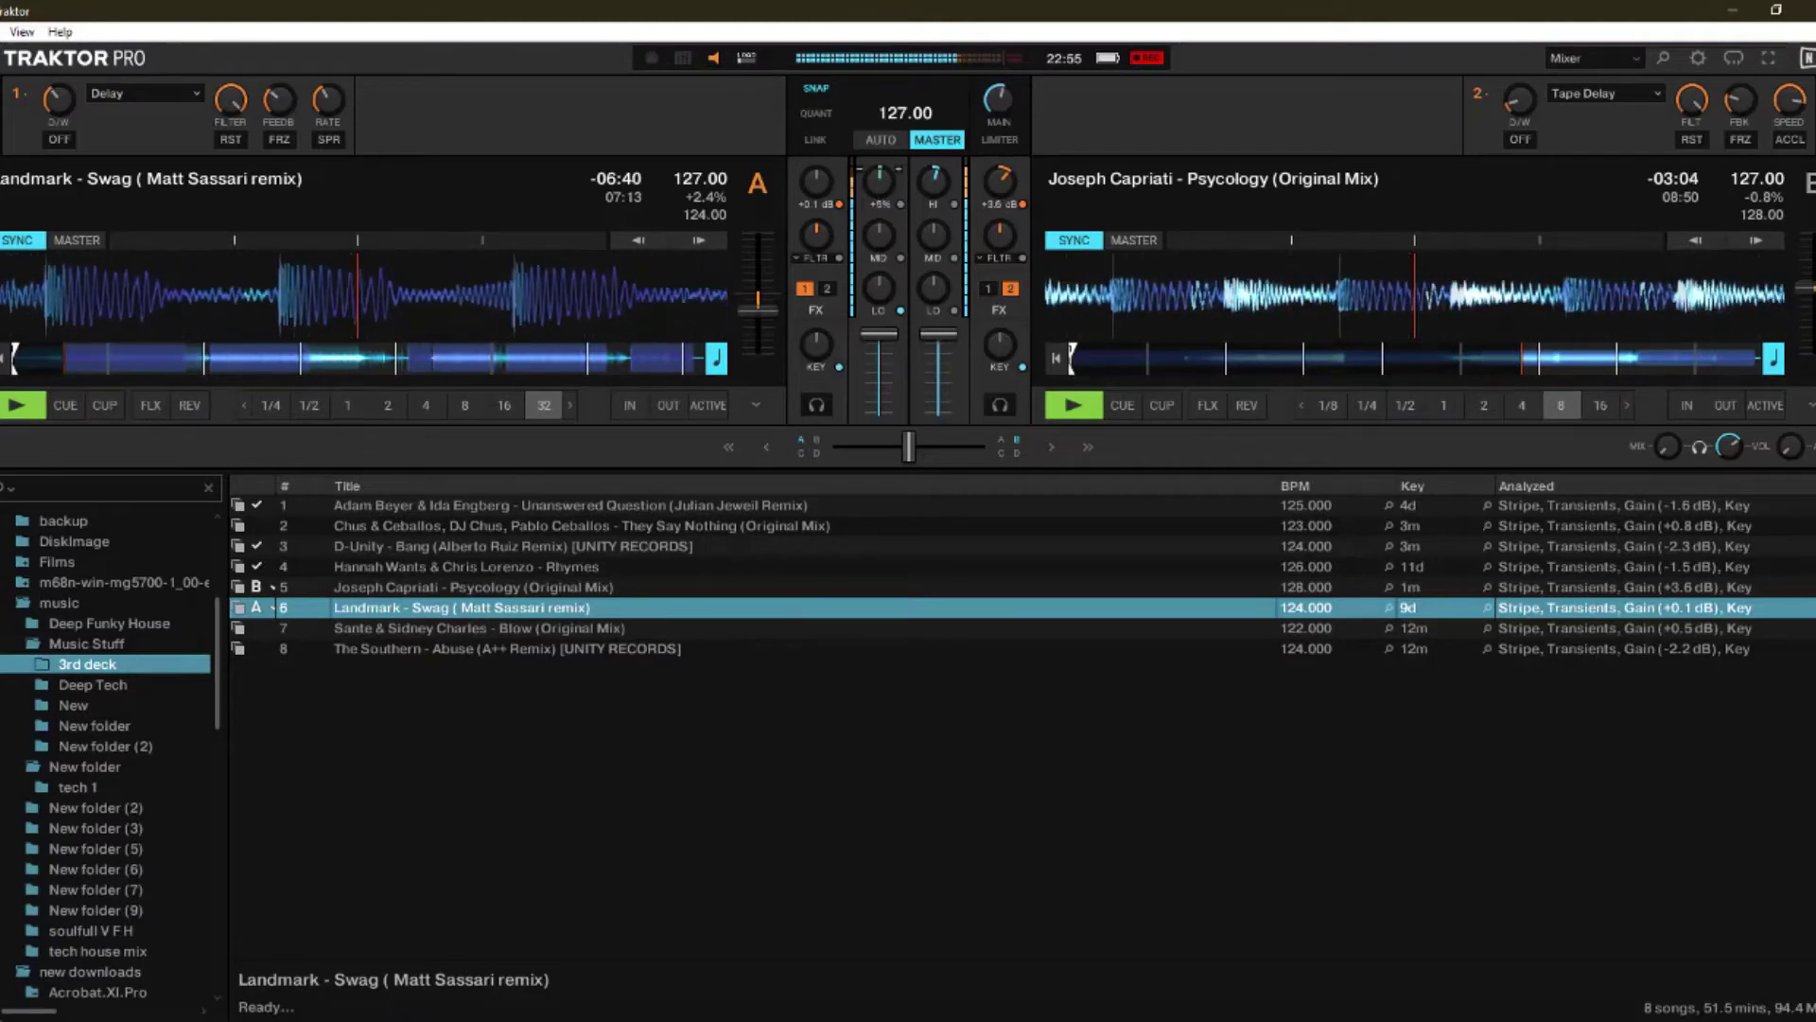
scroll(878, 189, "up", 1)
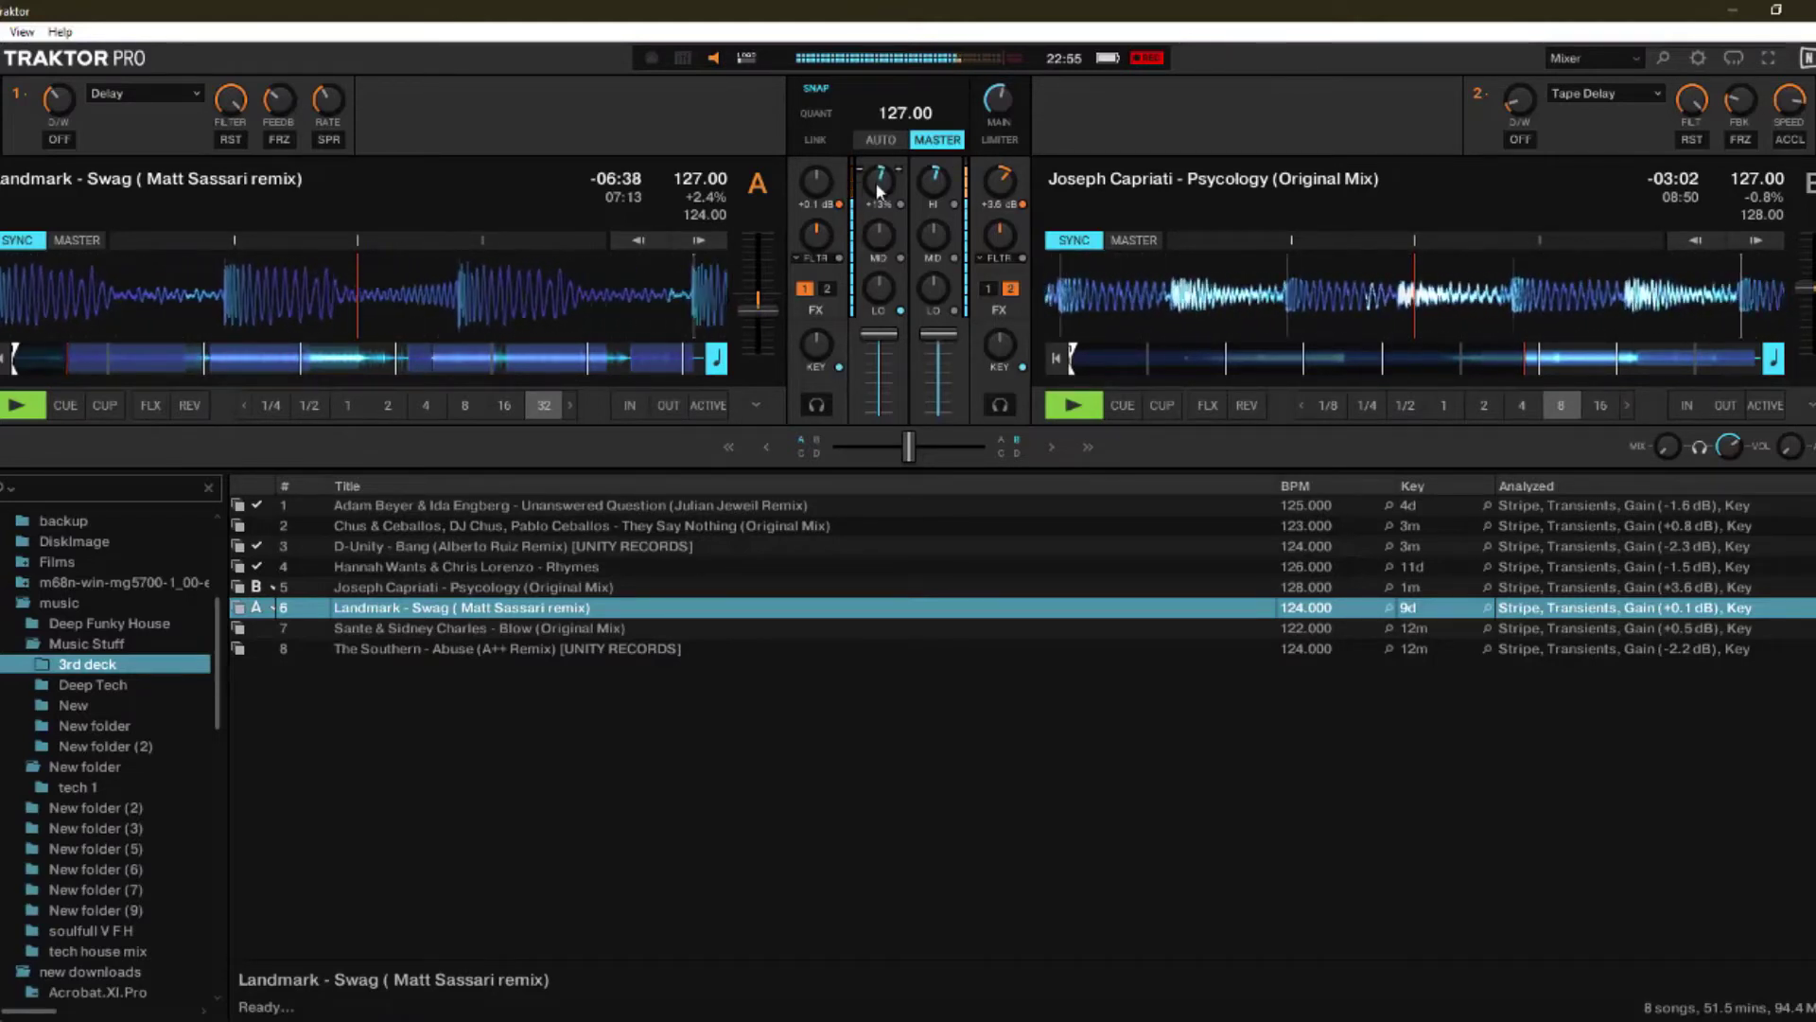
left_click_drag(931, 181, 931, 198)
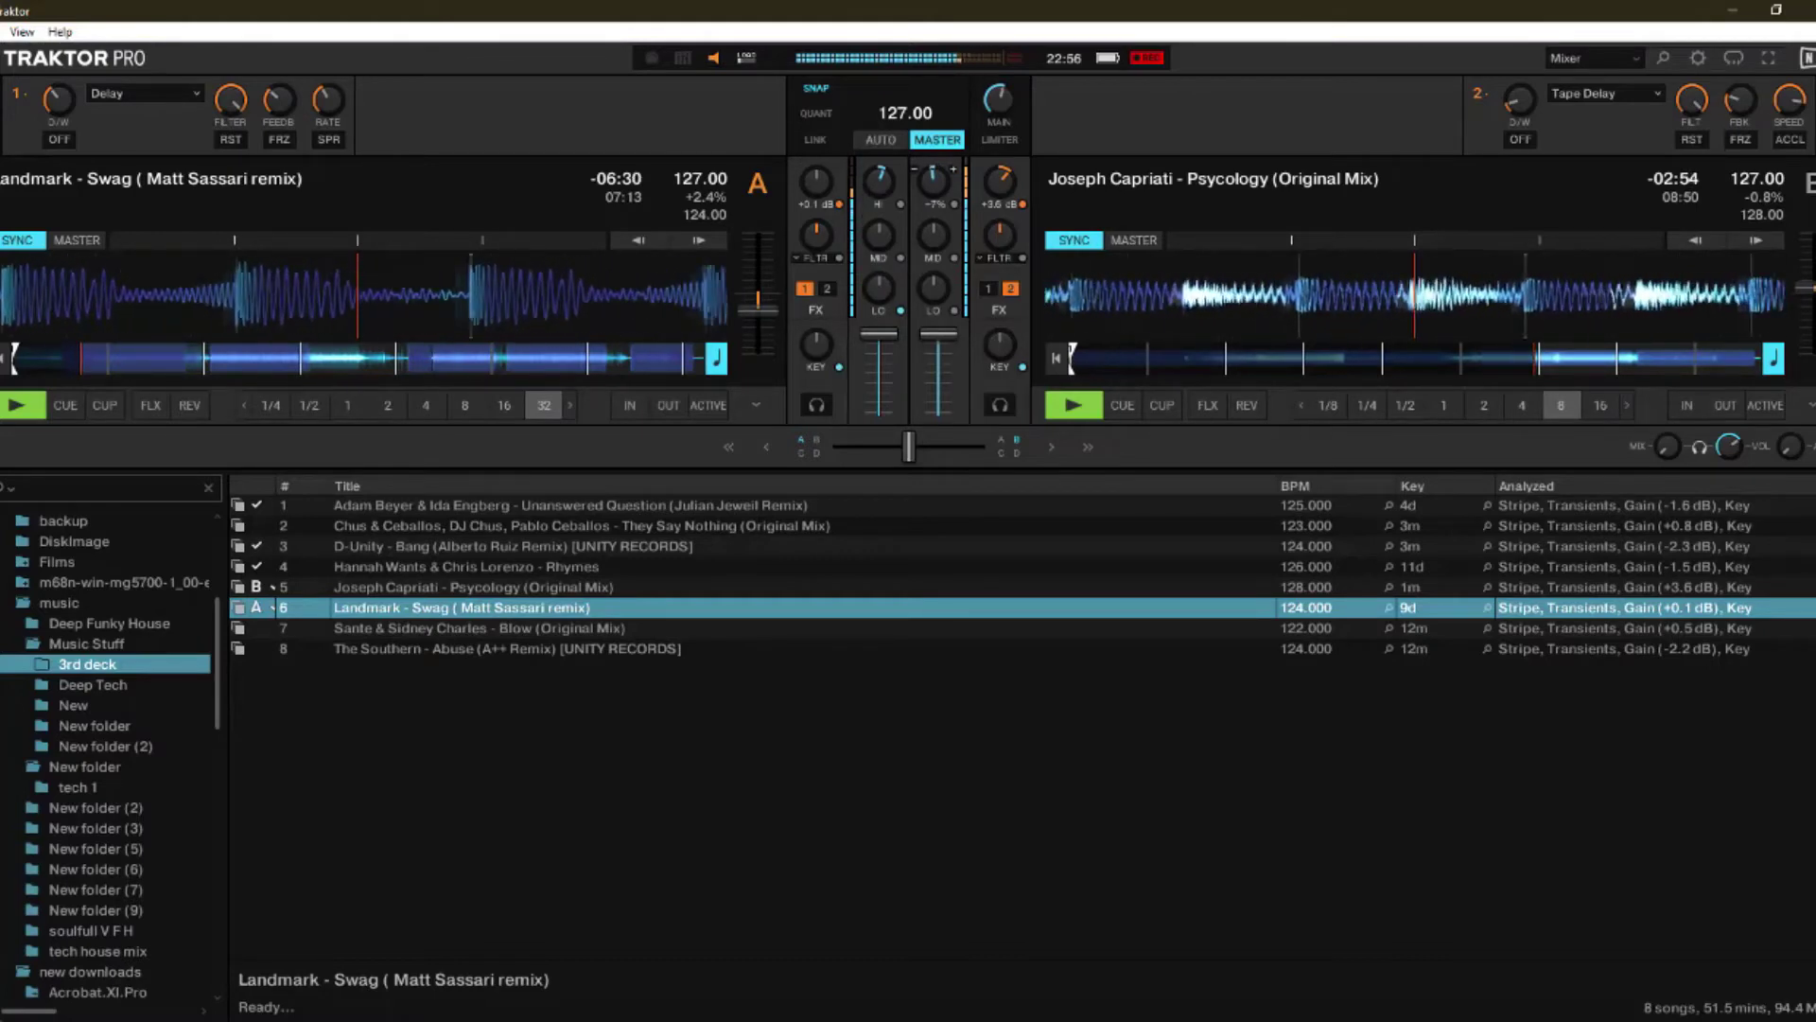
left_click_drag(931, 189, 886, 178)
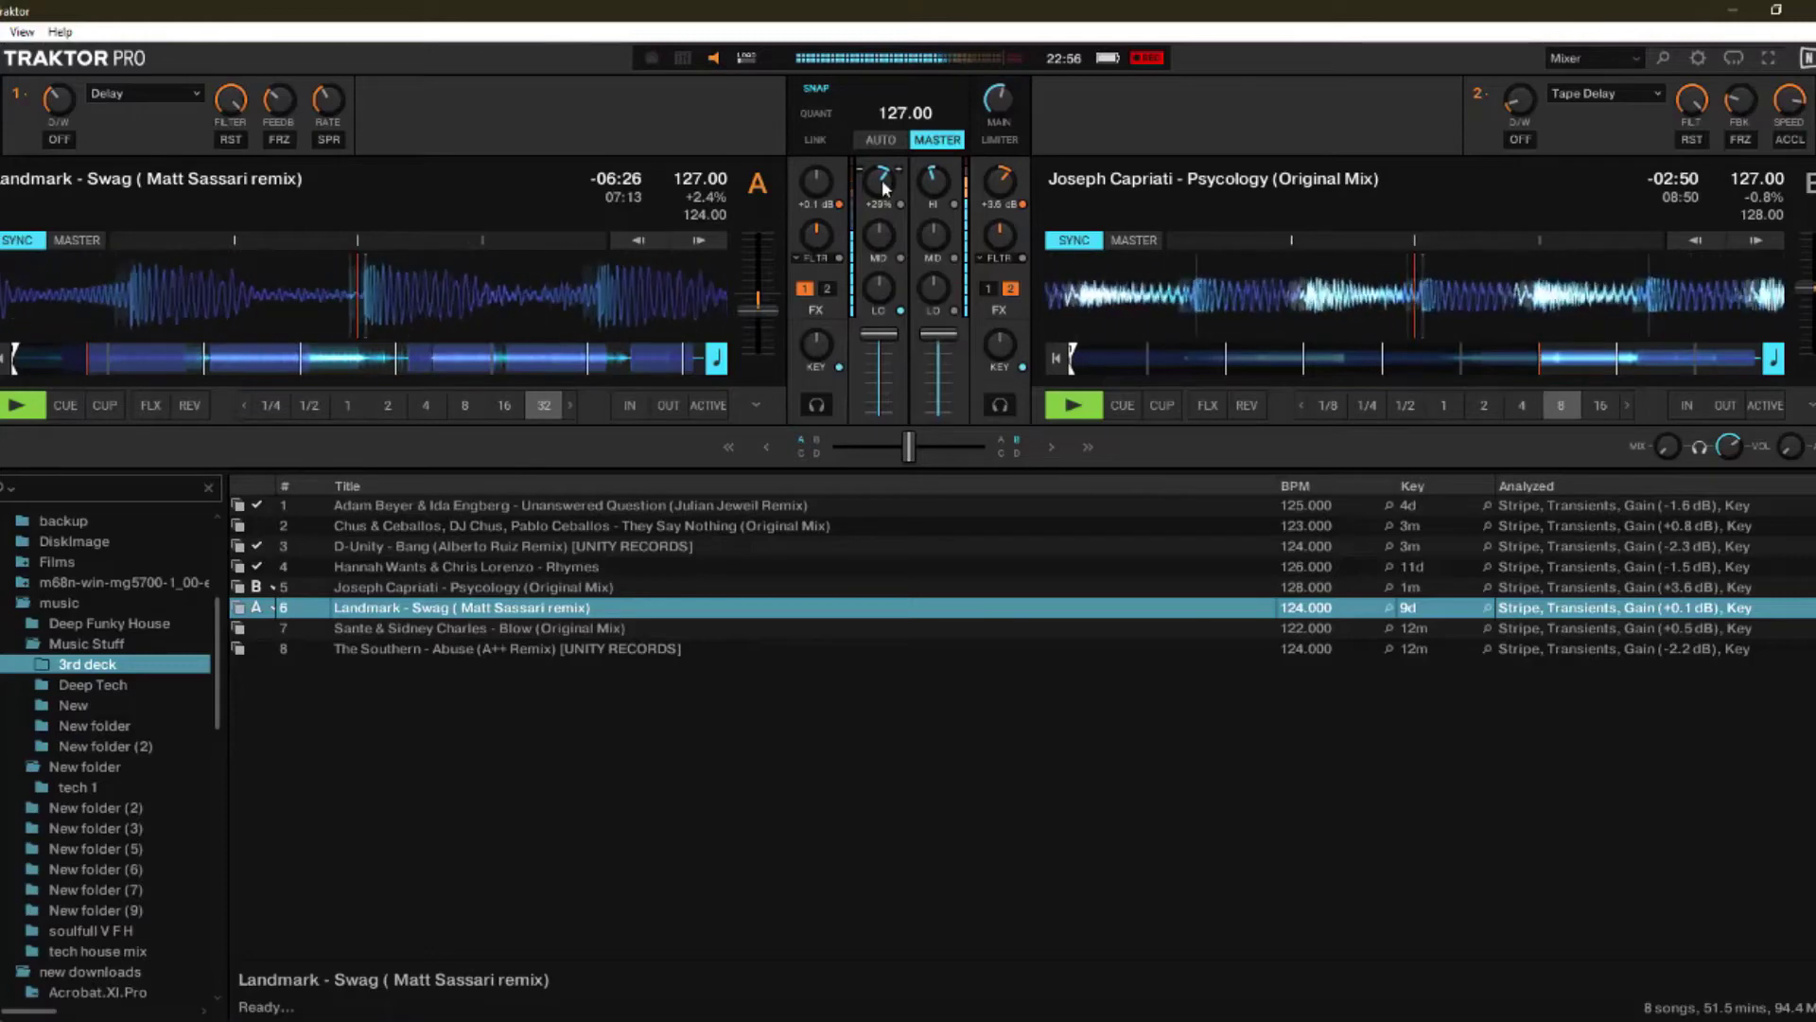
mouse_move(934, 186)
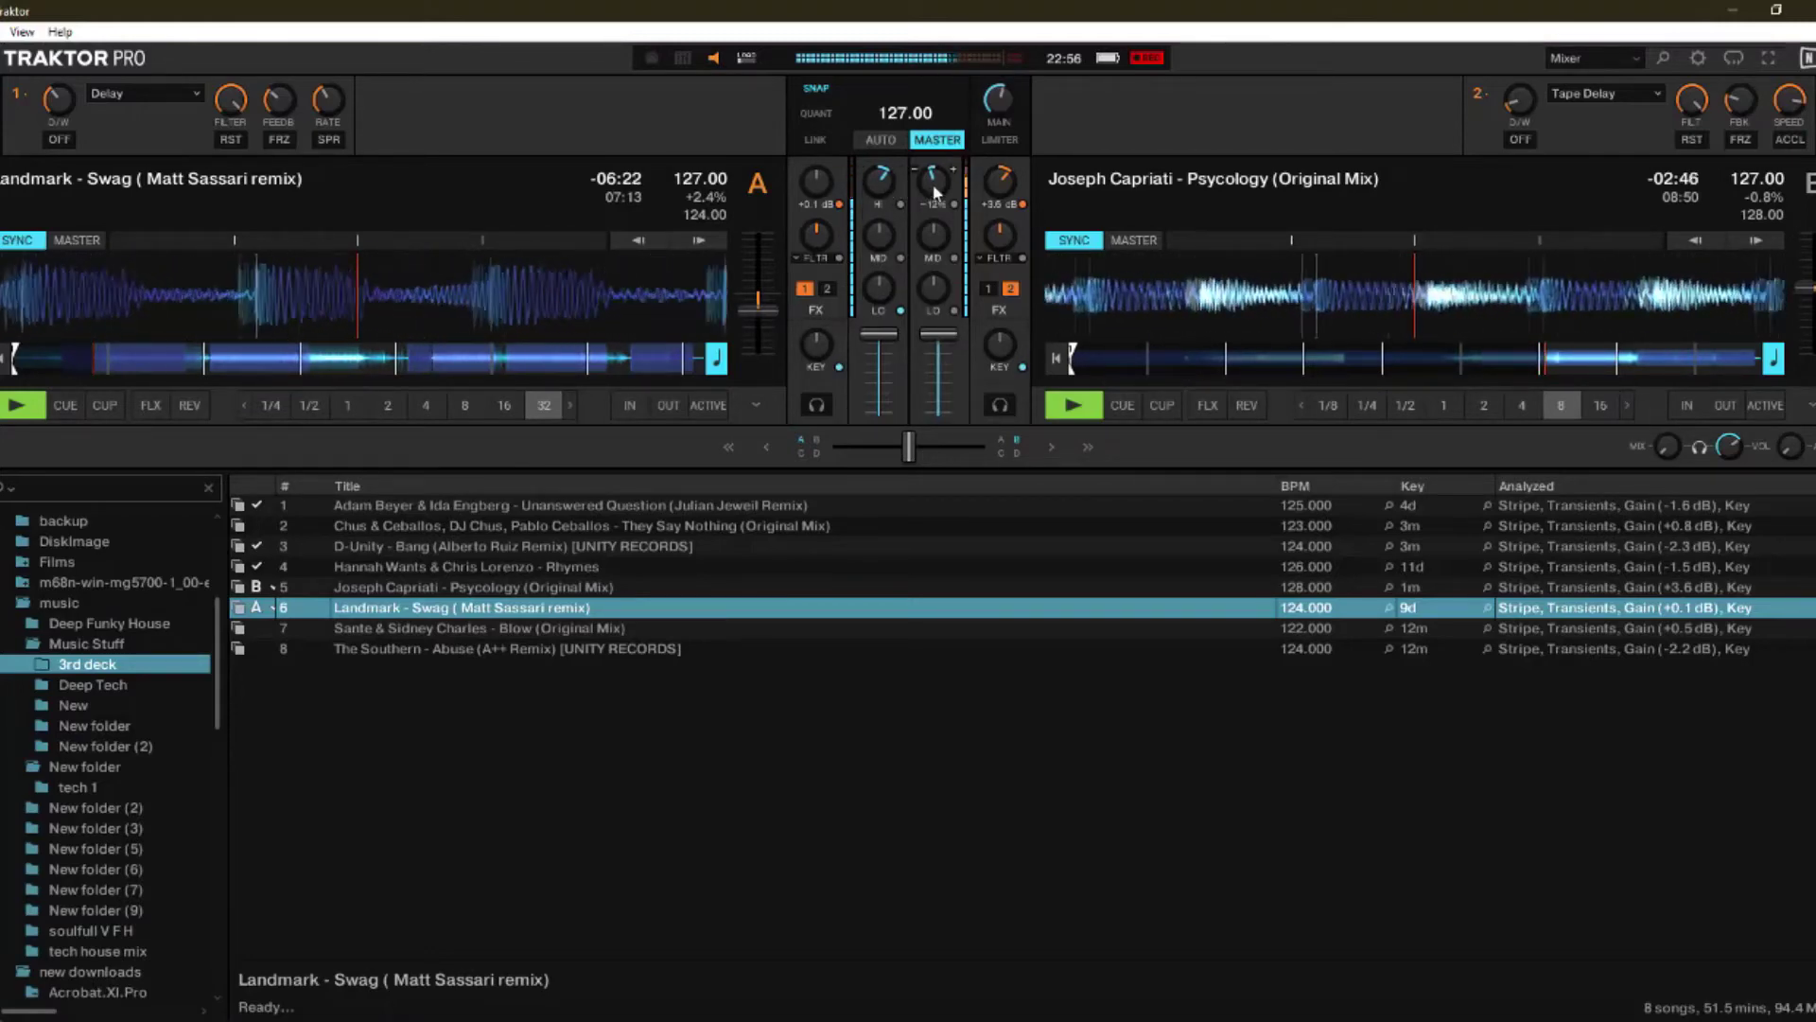
Step: Cut deck B's mid and high EQ, swap the low end over to deck A, and ease back deck A's high EQ
left_click_drag(937, 232, 934, 259)
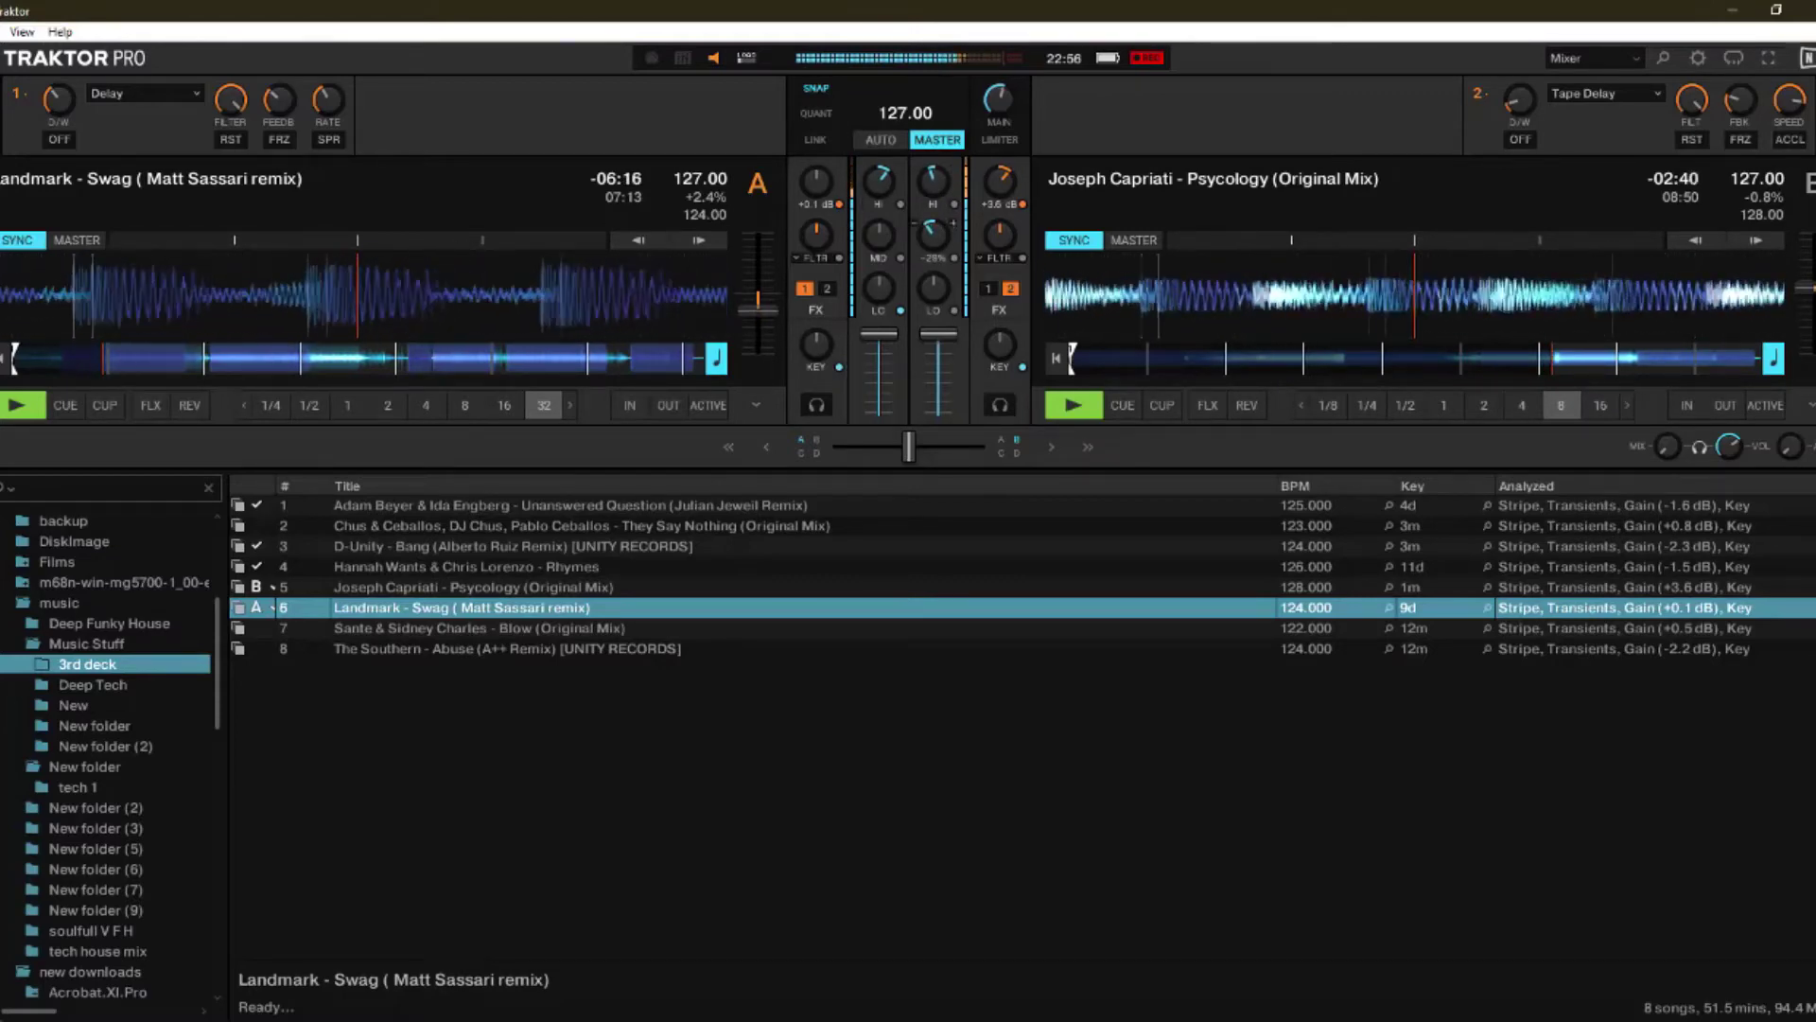
left_click_drag(934, 251, 934, 269)
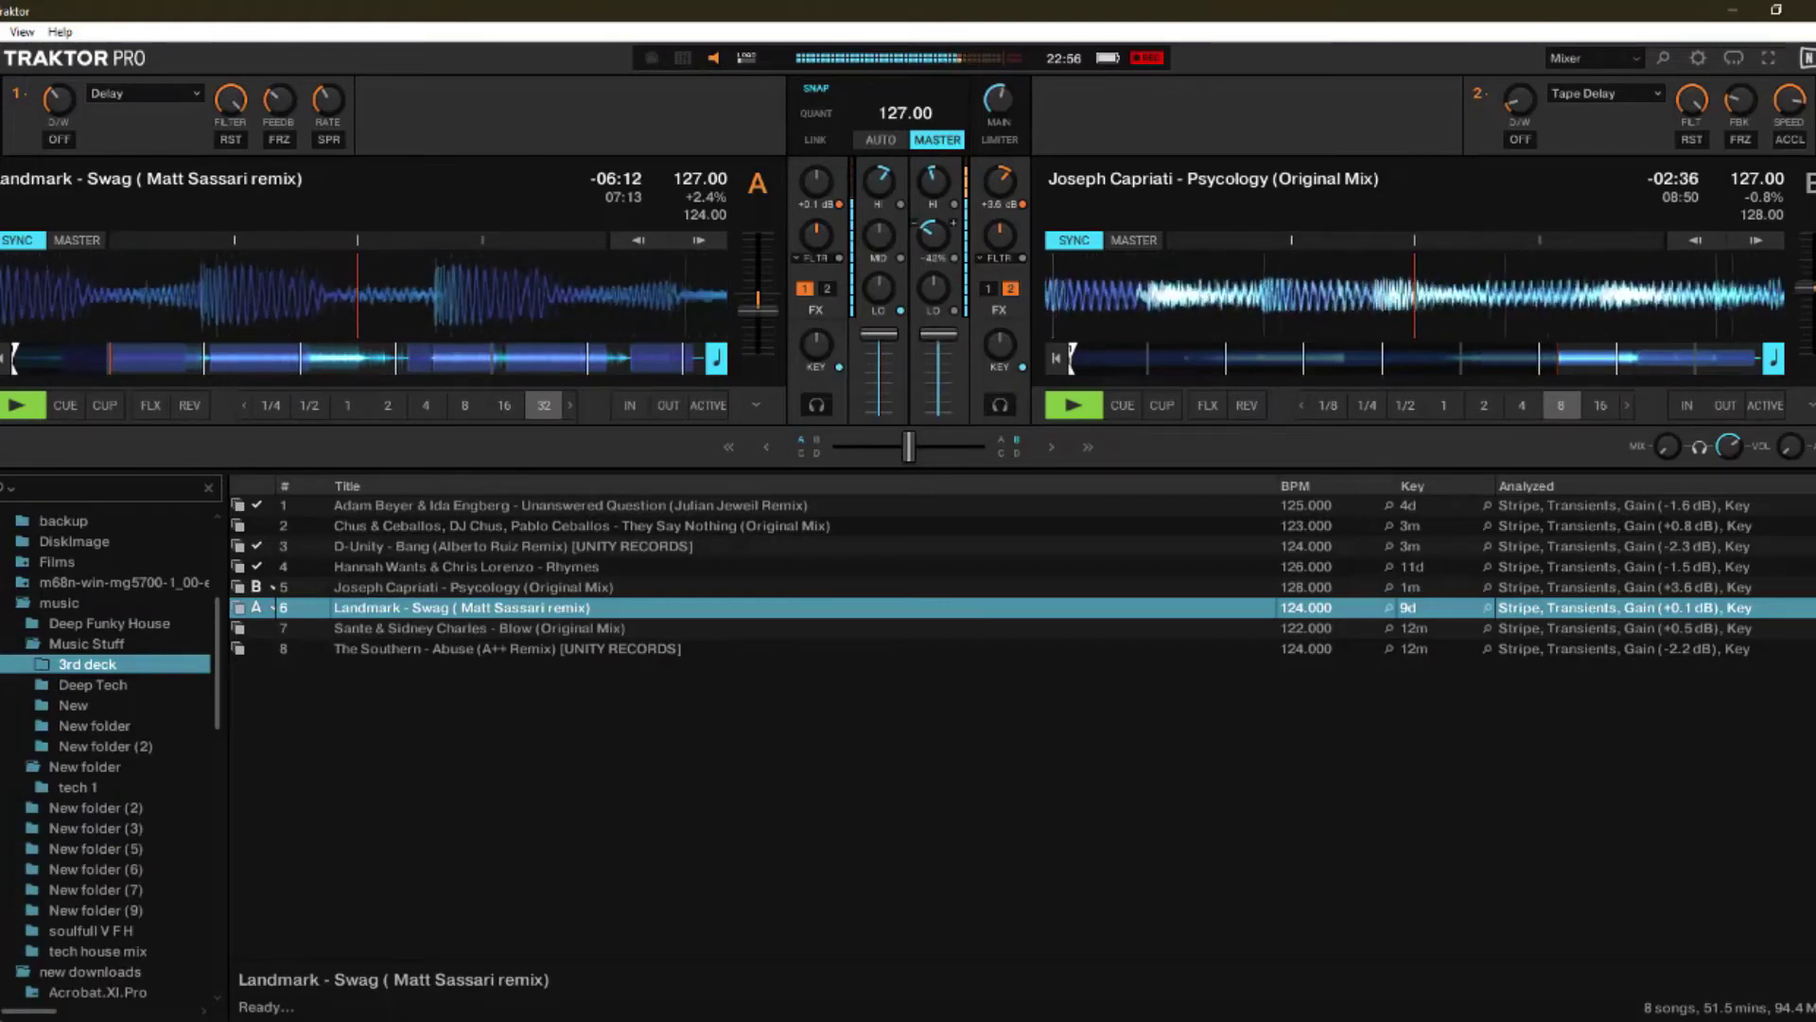
left_click_drag(934, 275, 933, 279)
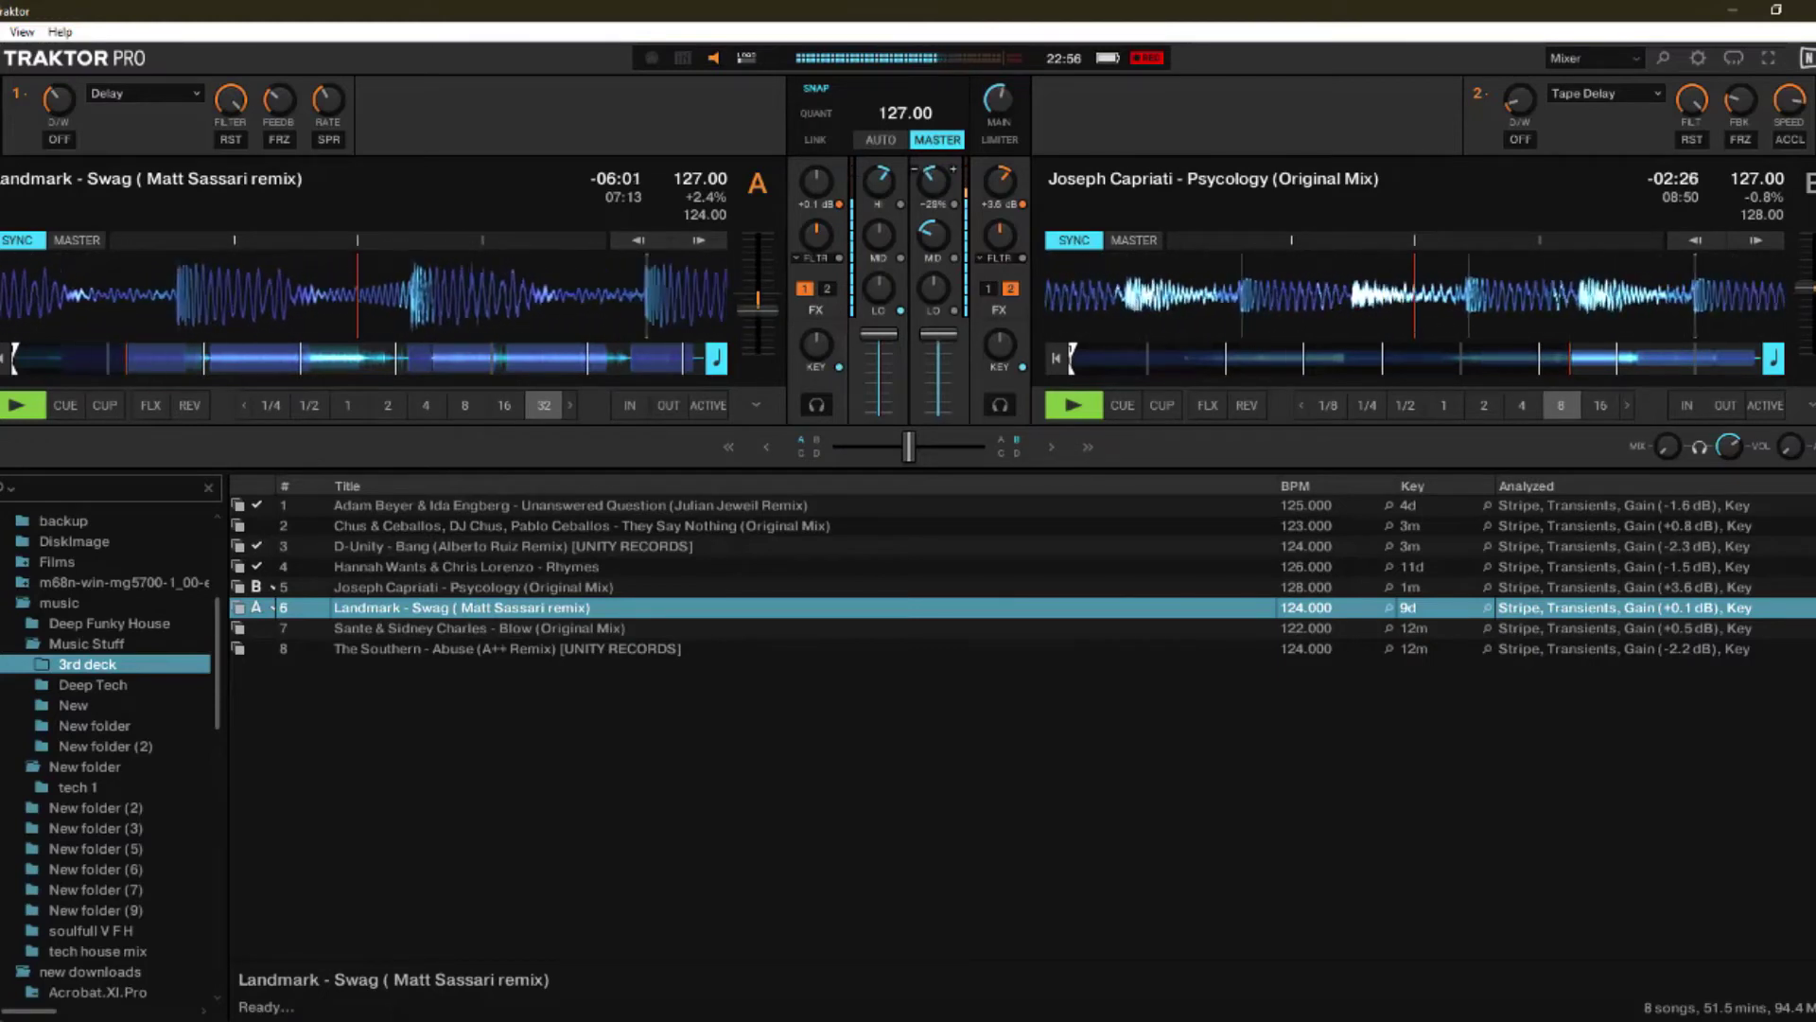
left_click_drag(934, 182, 934, 183)
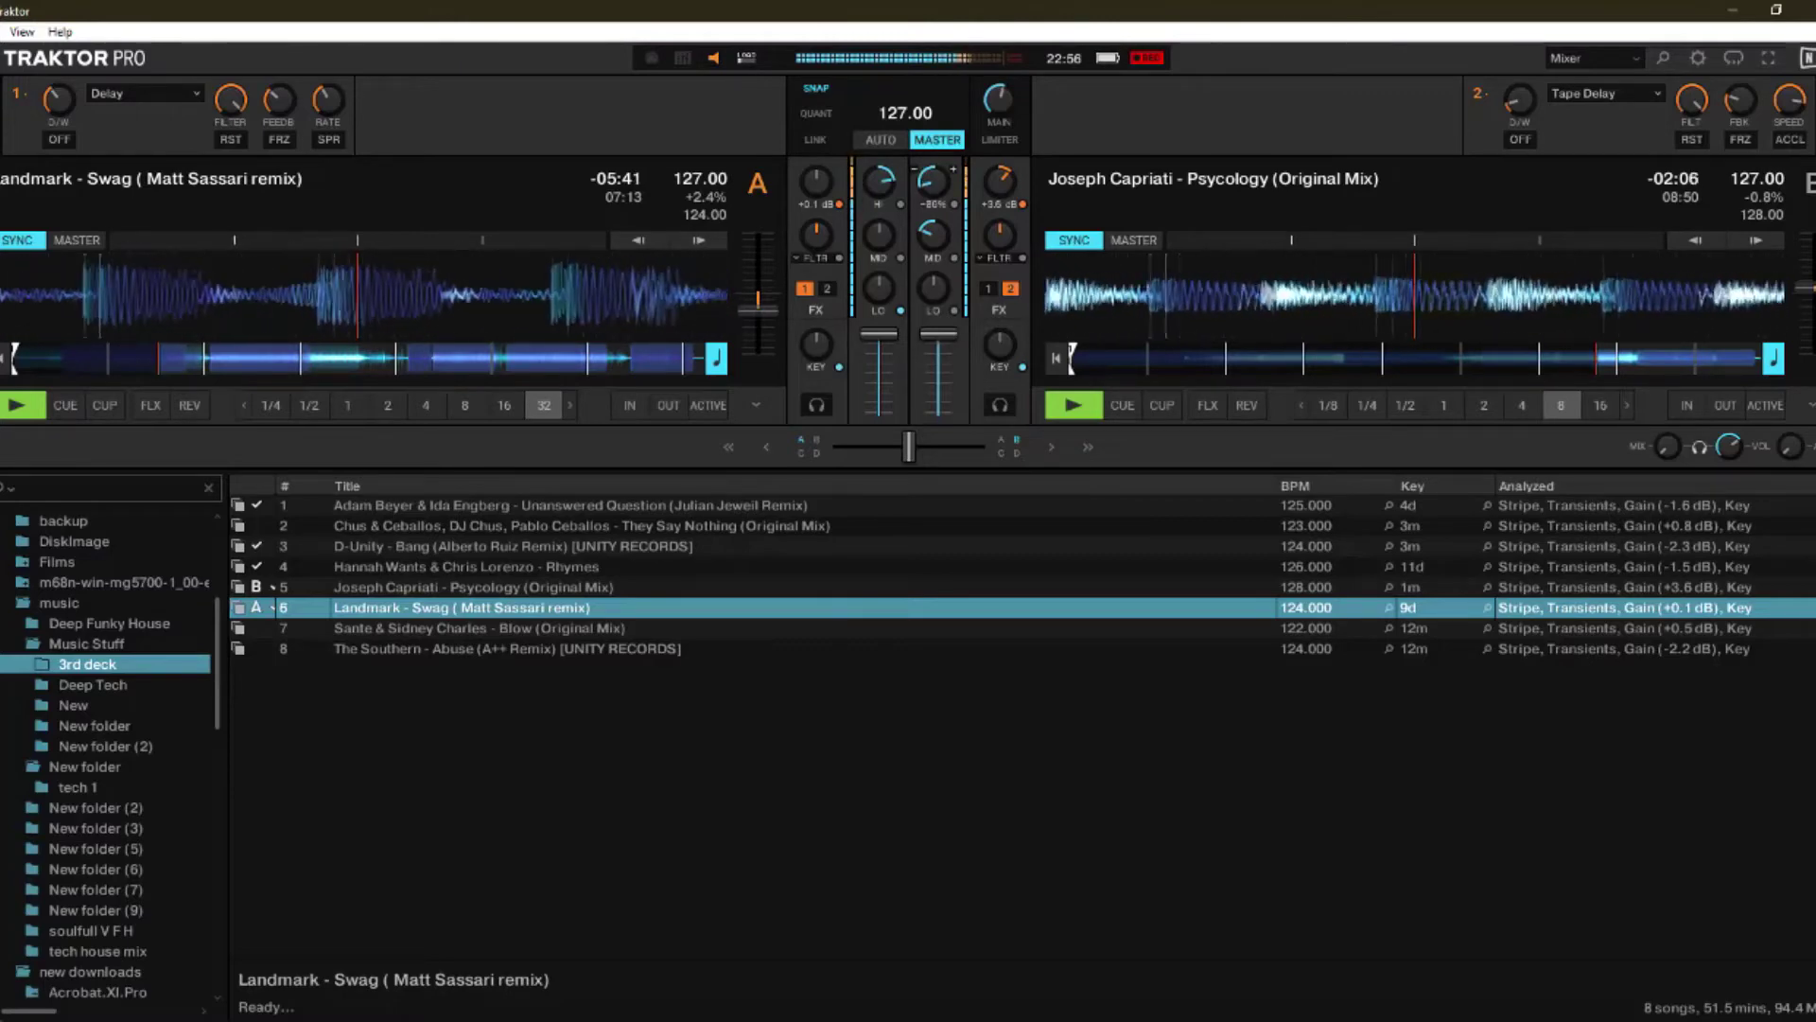
left_click_drag(932, 185, 932, 193)
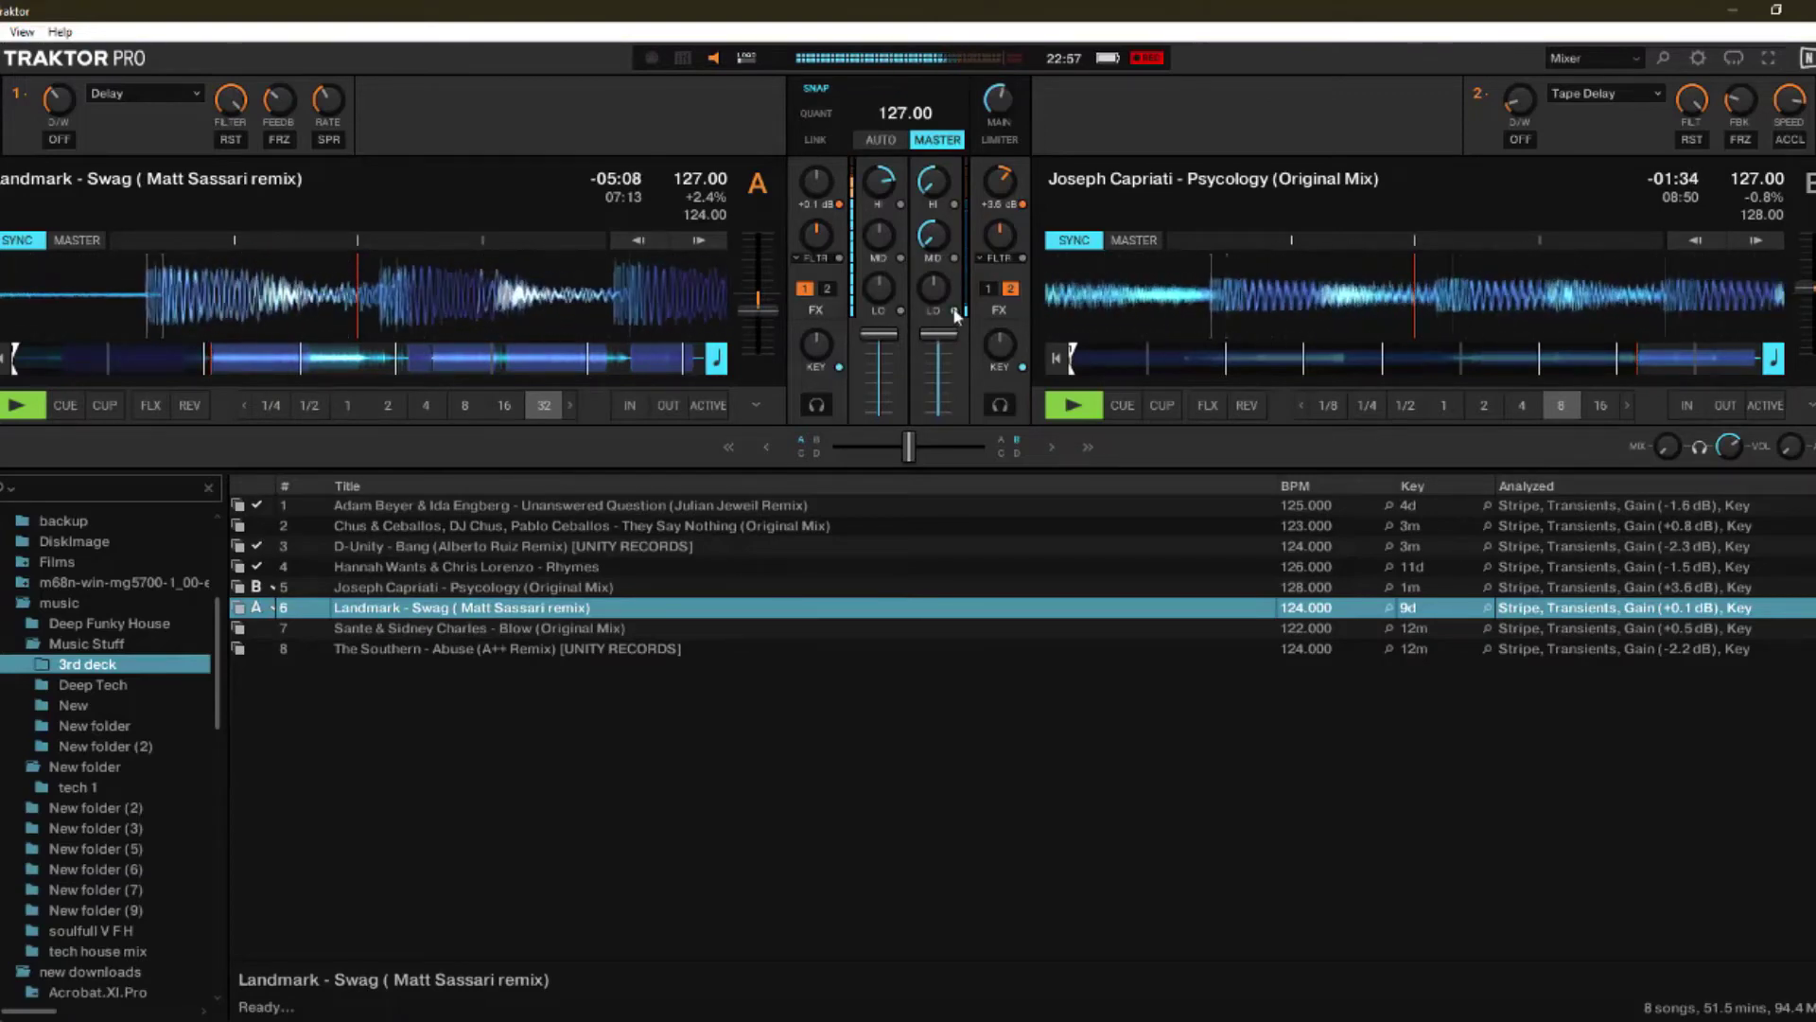
left_click_drag(881, 189, 881, 205)
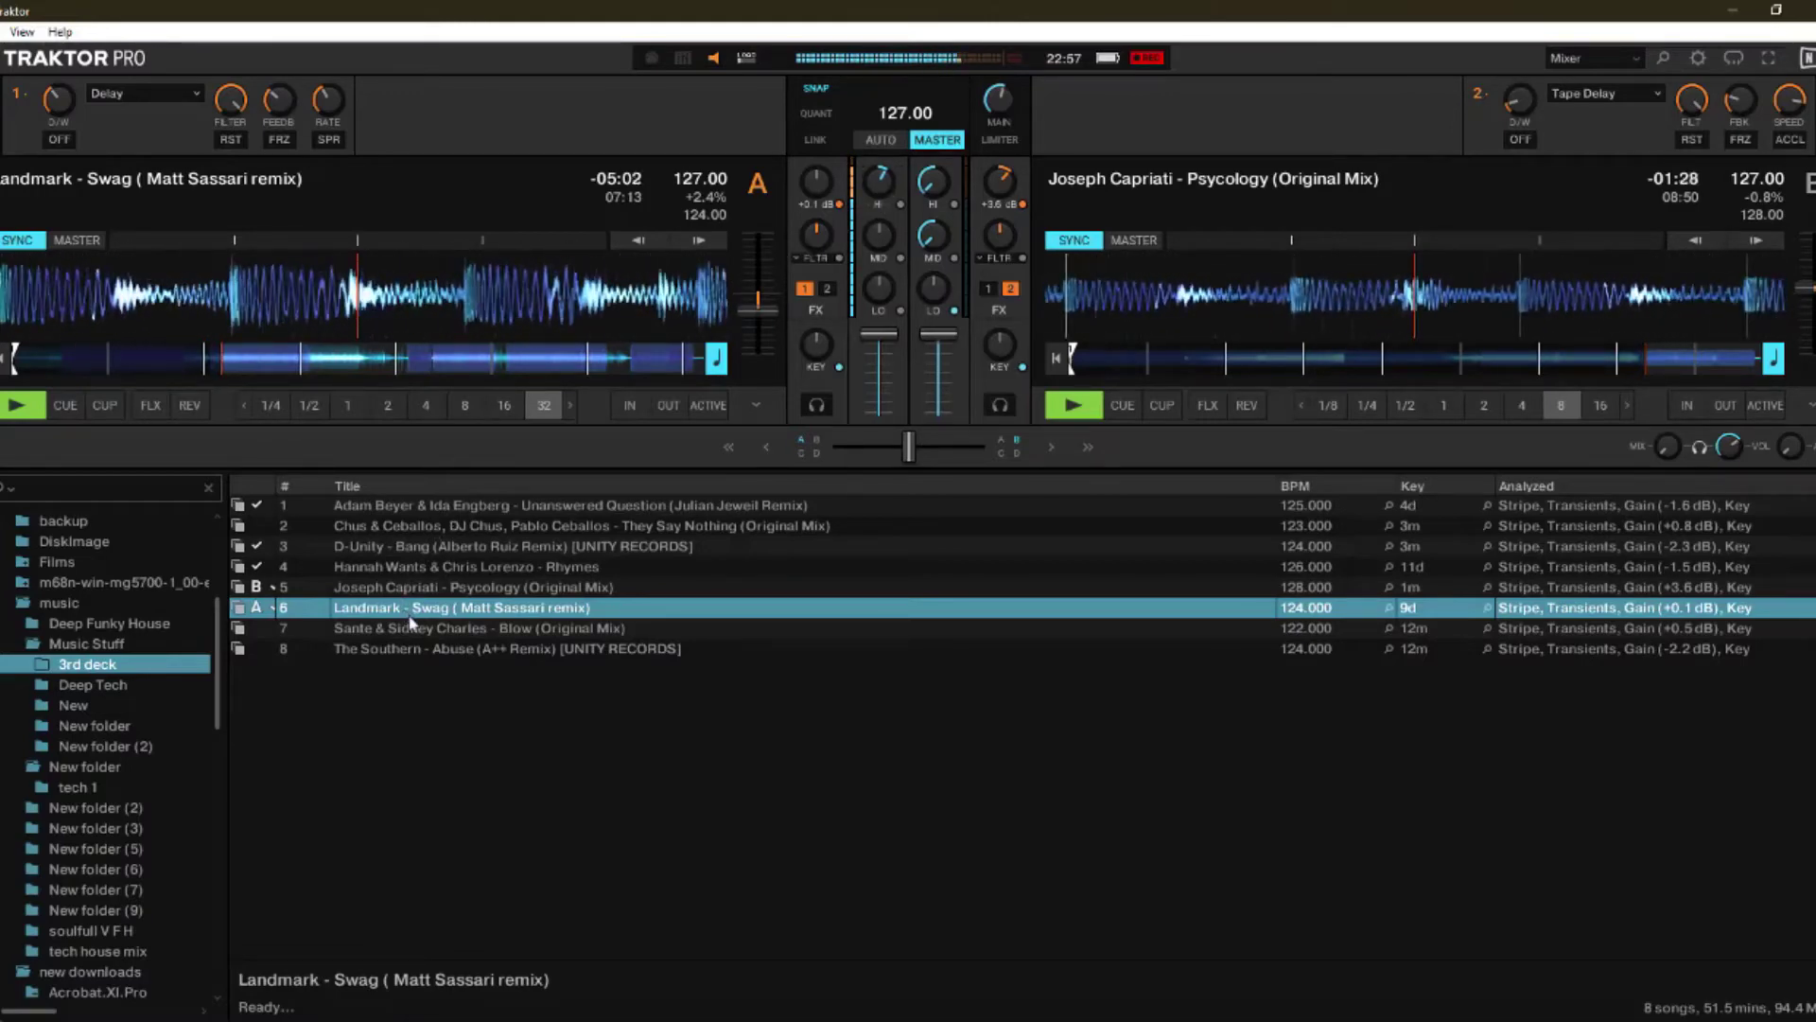
Step: Load The Southern - Abuse (A++ Remix) onto deck B and reset deck B's high and mid EQ and deck A's high EQ to neutral
left_click_drag(434, 643, 589, 634)
mouse_move(881, 184)
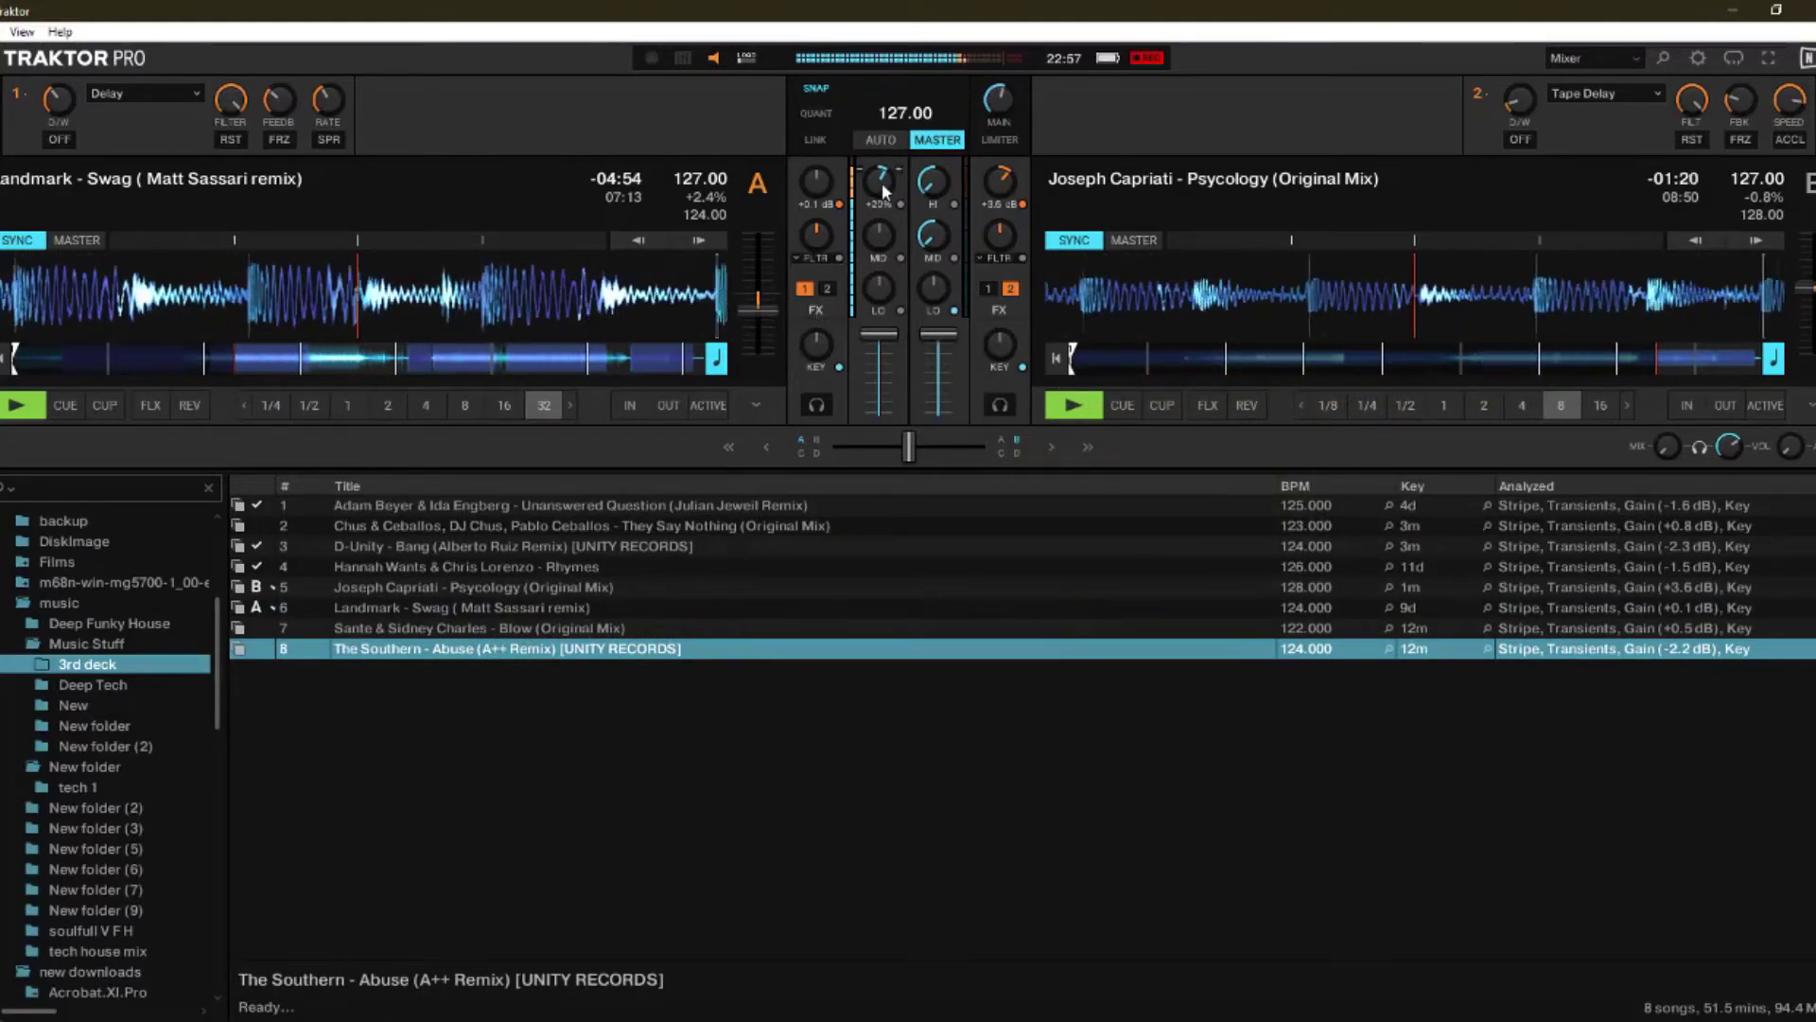
mouse_move(580, 650)
left_mouse_down()
mouse_move(1162, 292)
mouse_move(1229, 293)
left_mouse_up()
left_click_drag(1438, 294, 1360, 294)
double_click(933, 179)
double_click(933, 234)
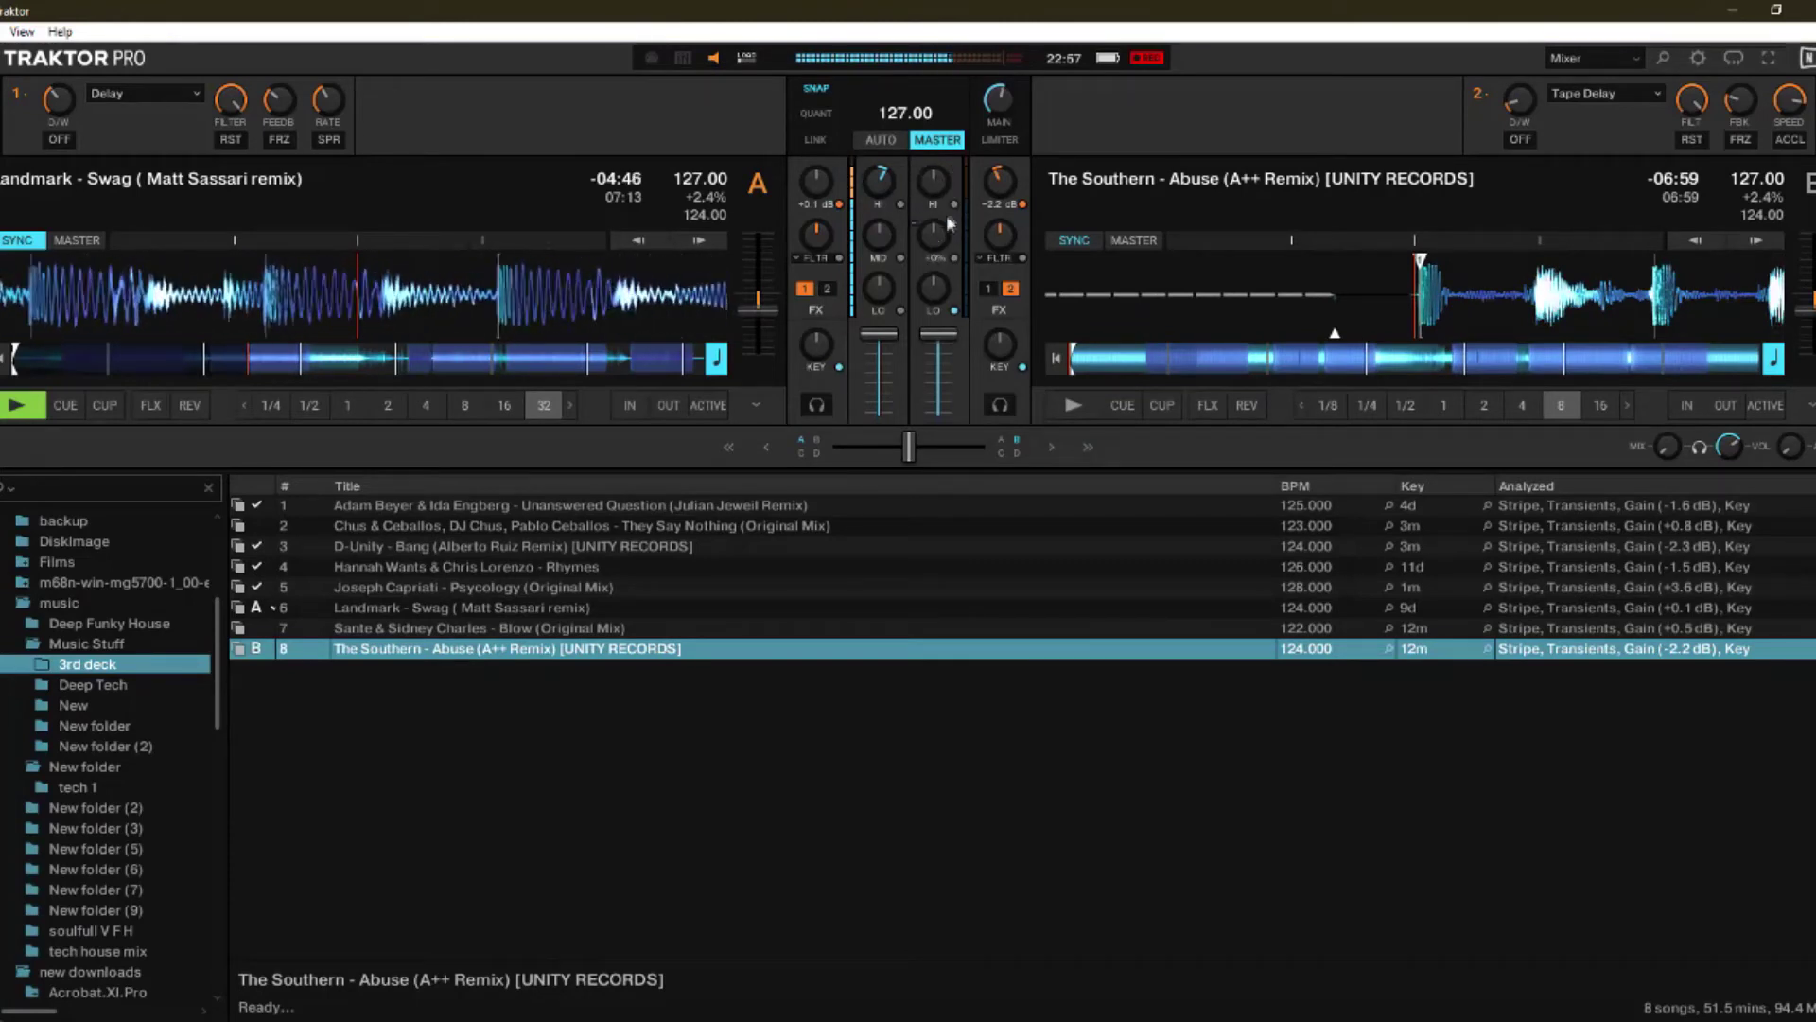
double_click(874, 181)
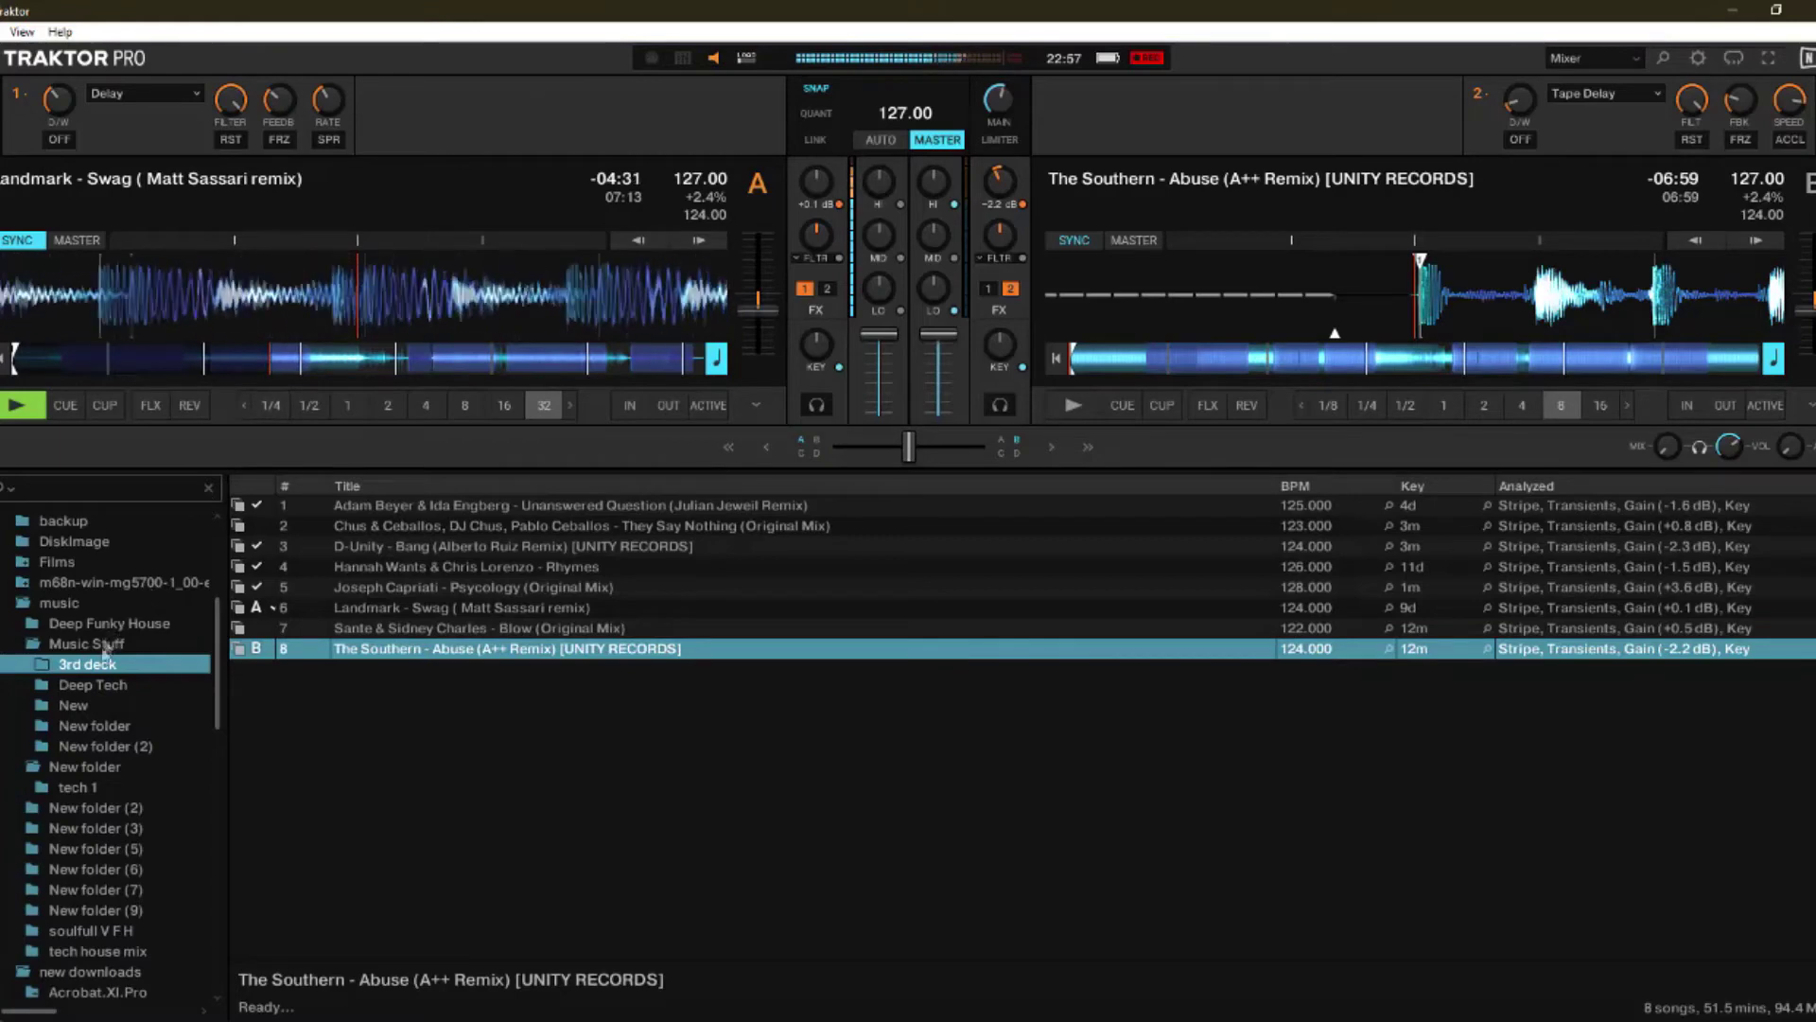
Step: Look through the Deep Tech, New, New folder and New folder (2) track lists for further tracks, ending on Deep Tech
left_click(96, 686)
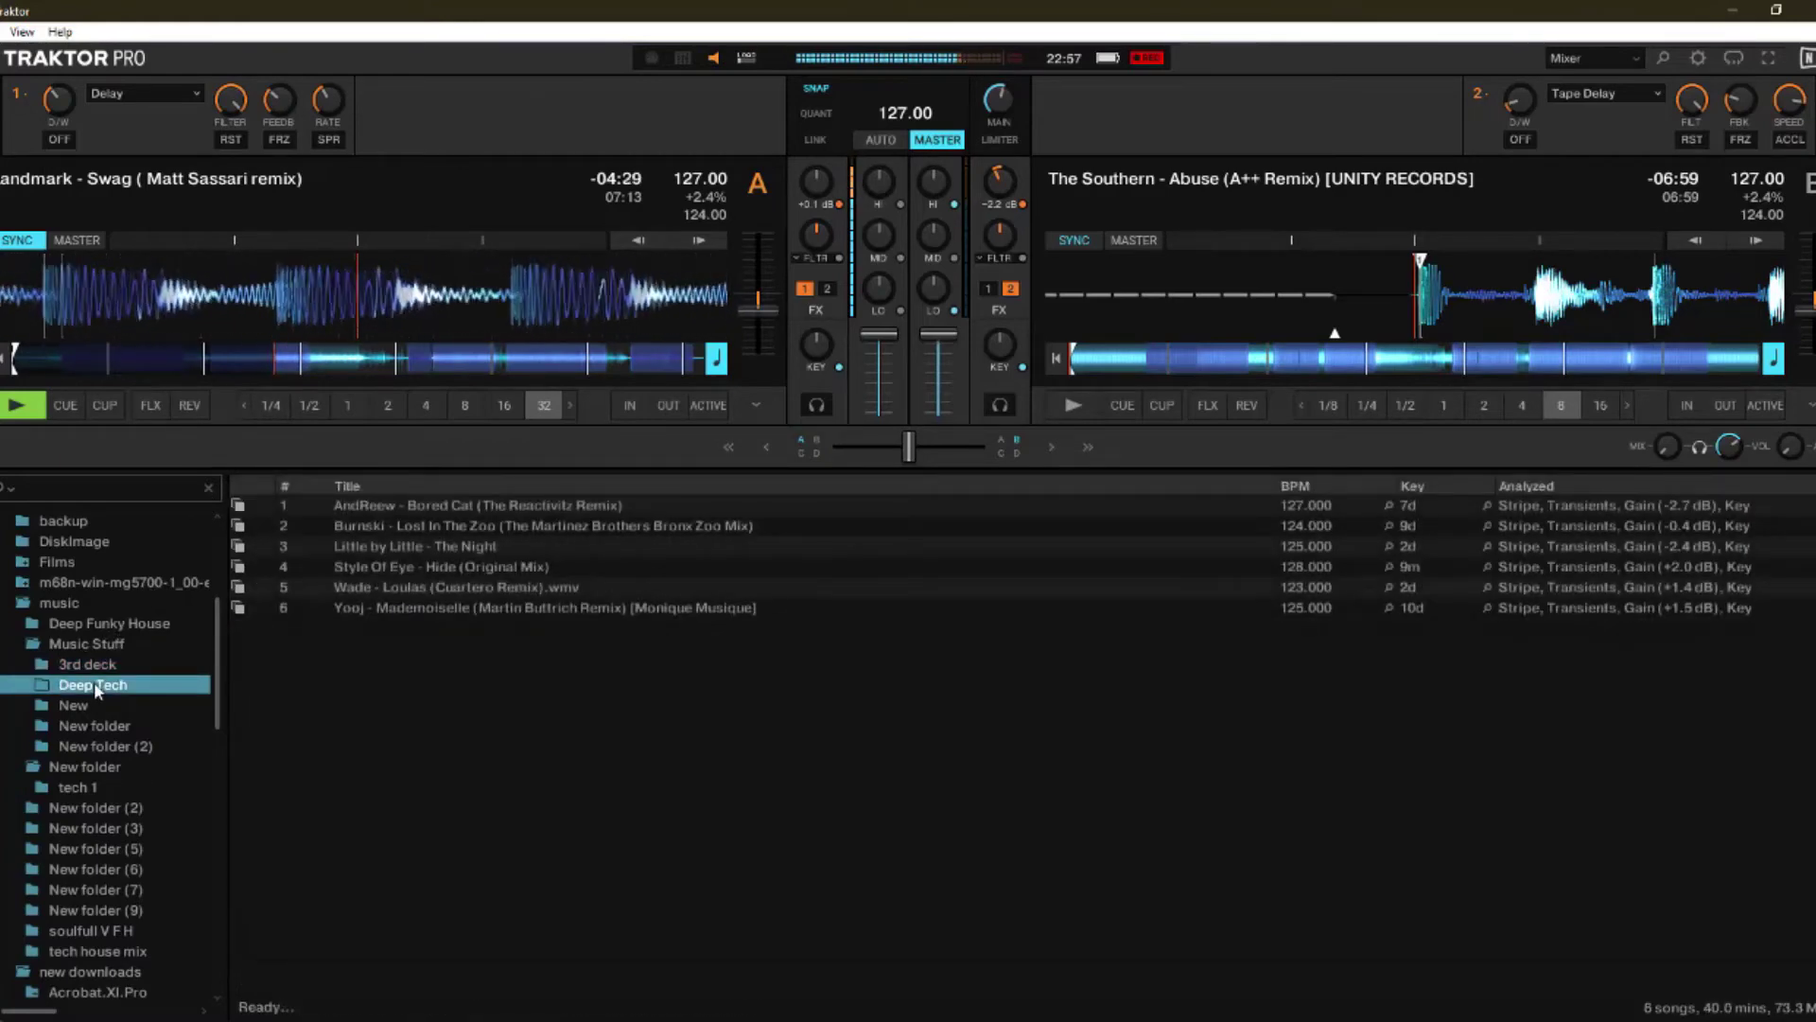
left_click(82, 726)
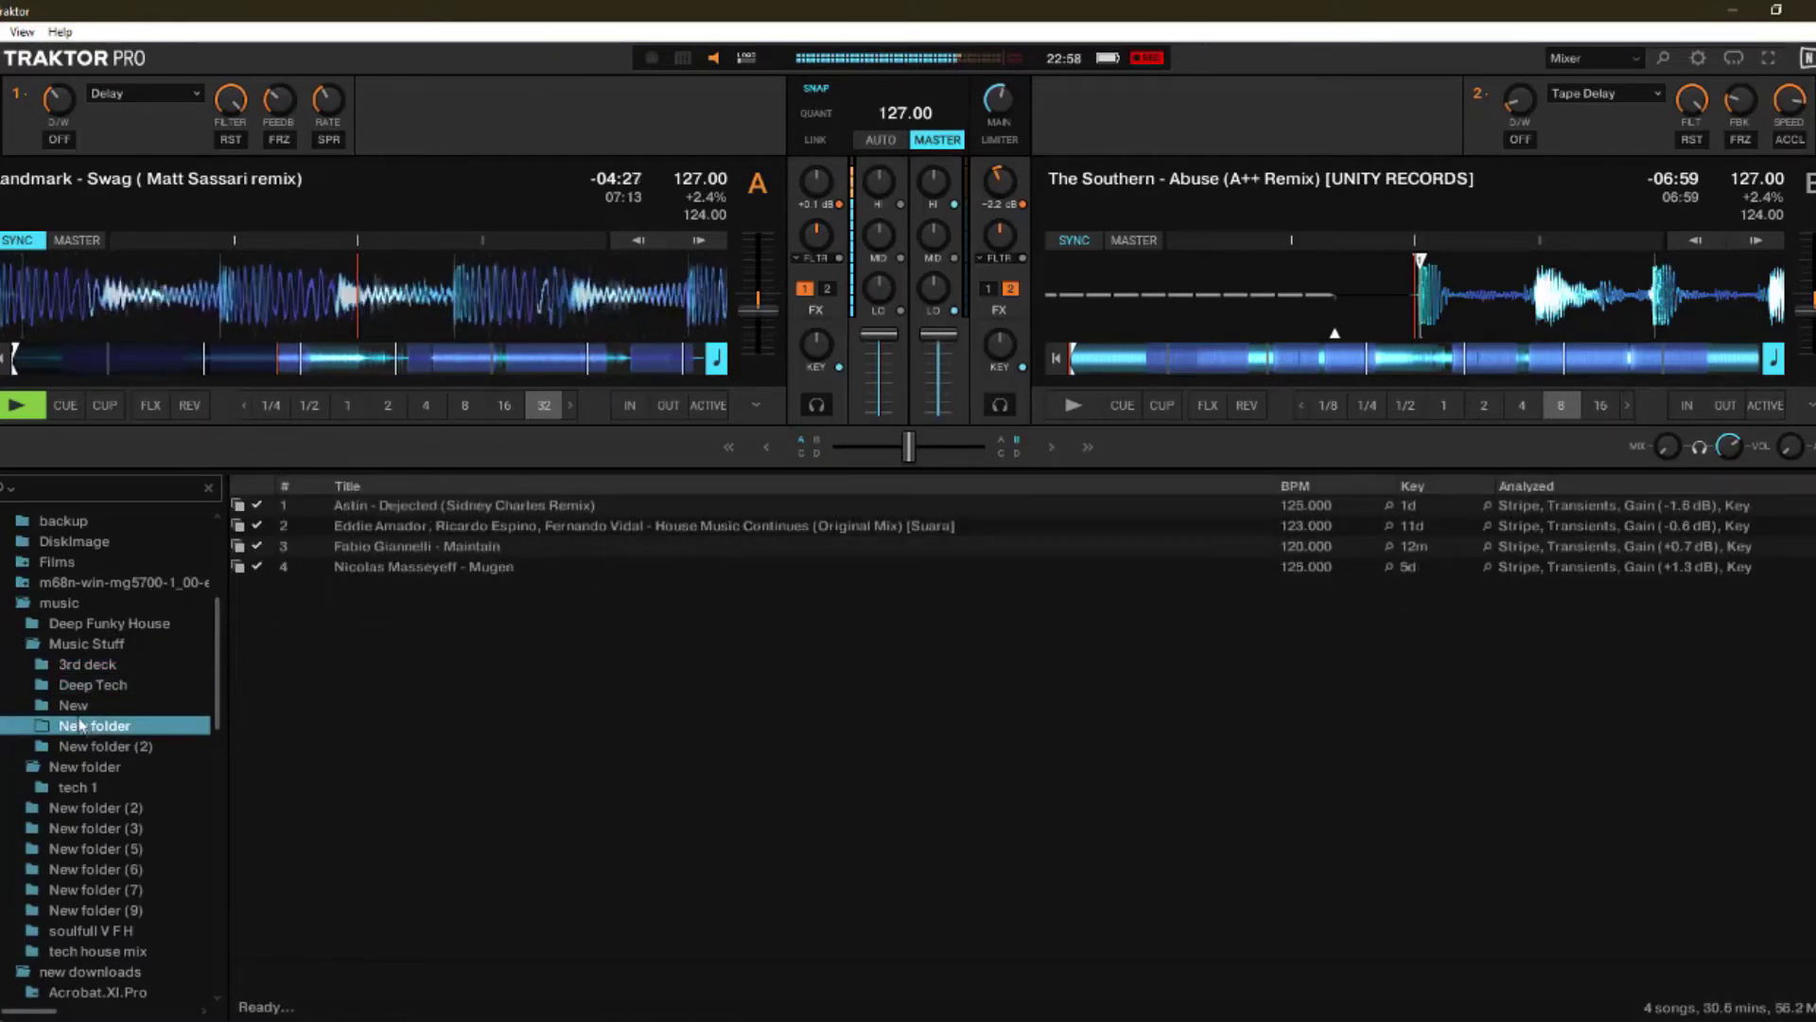
left_click(75, 708)
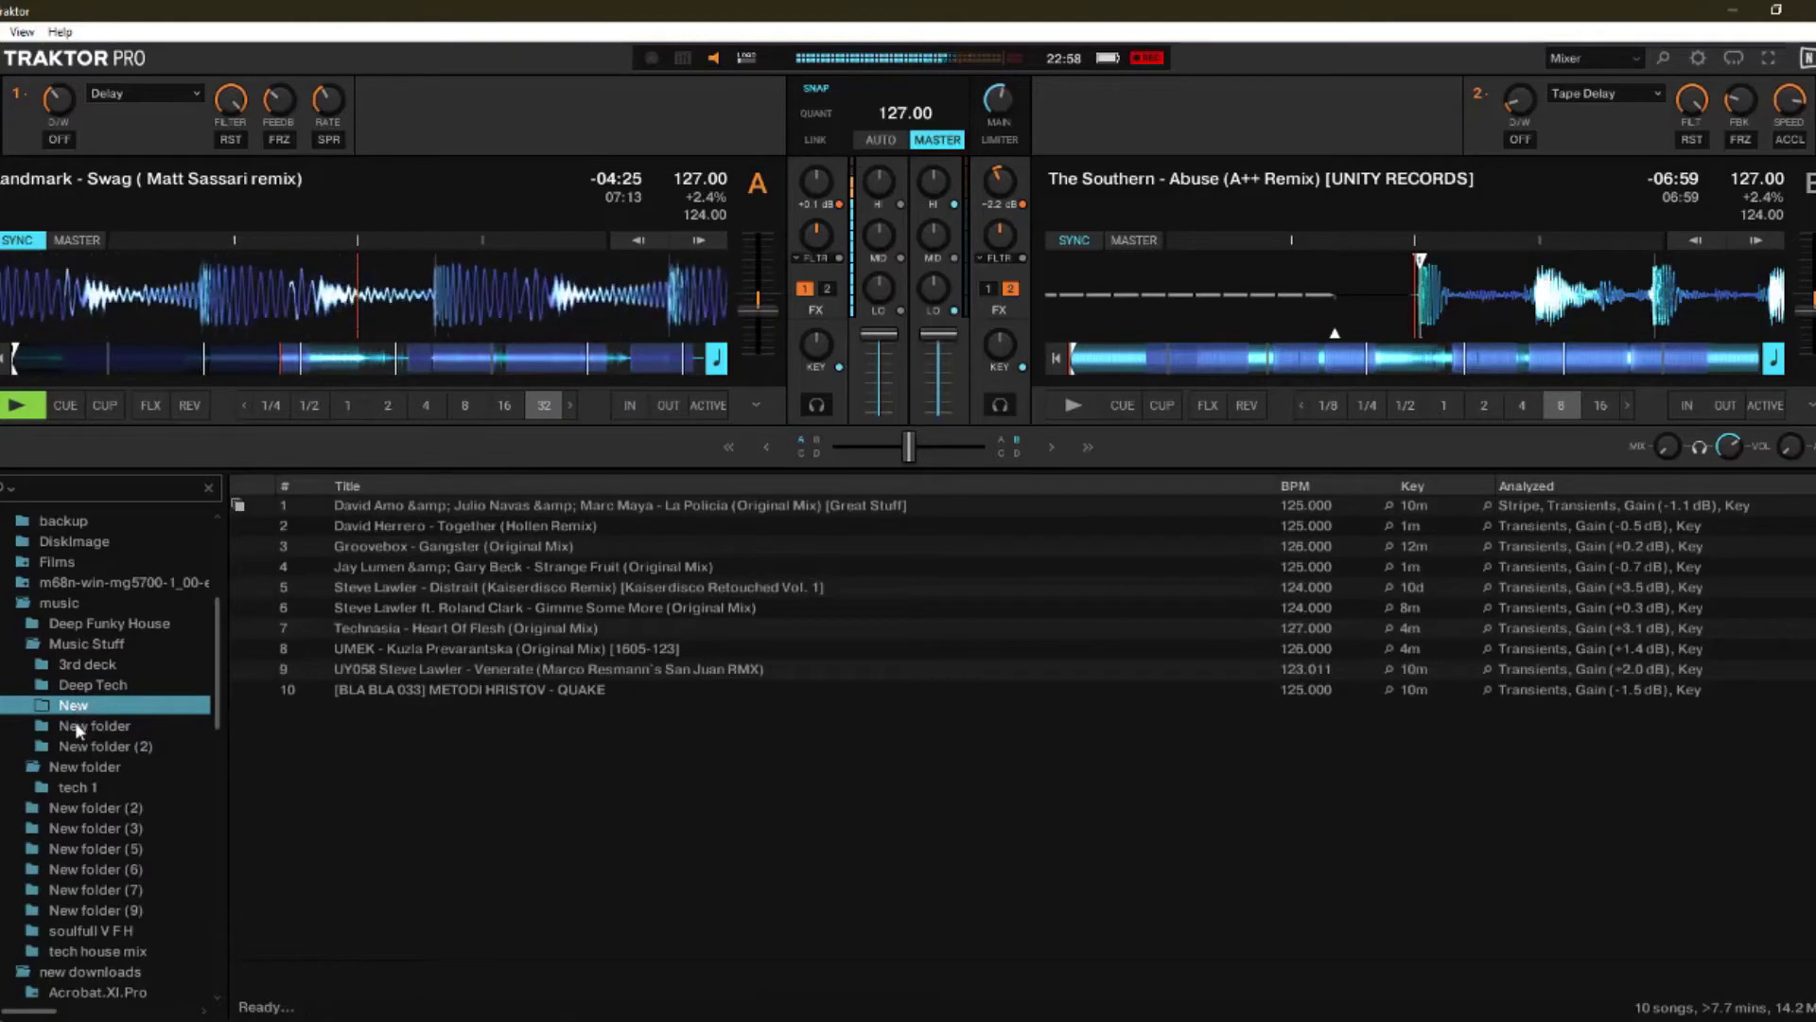
left_click(76, 724)
left_click(76, 747)
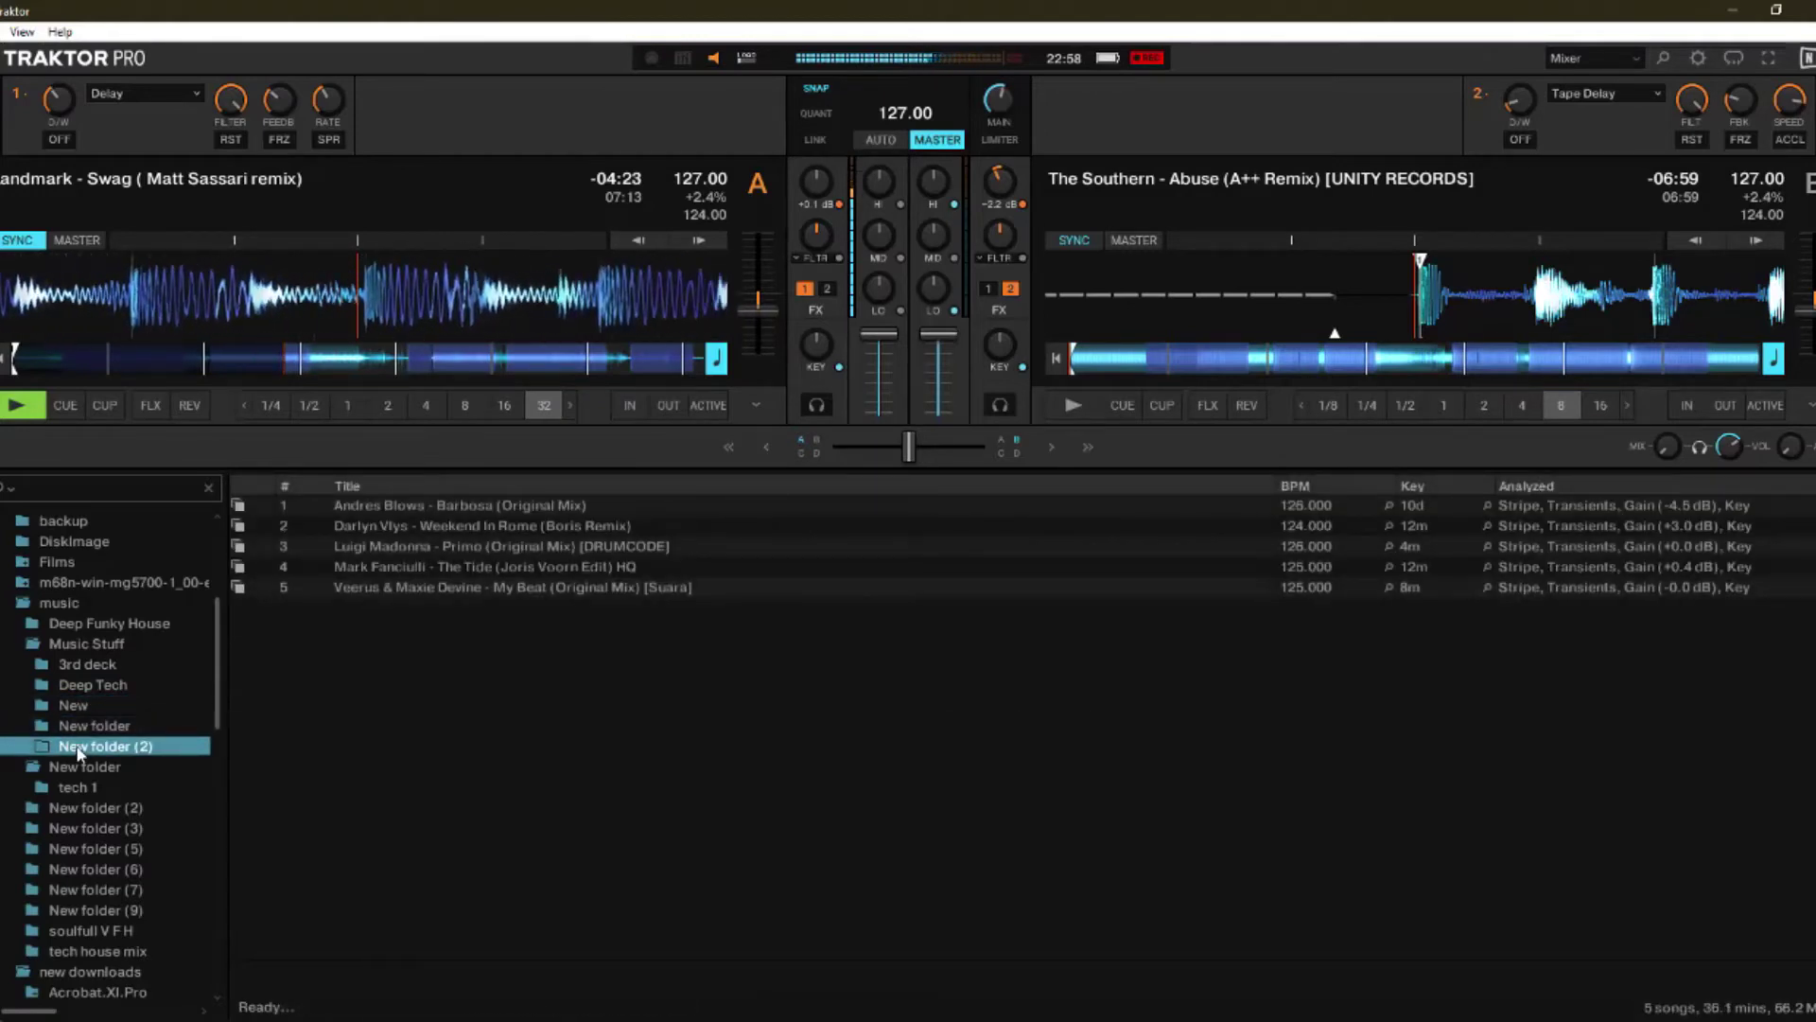
left_click(86, 687)
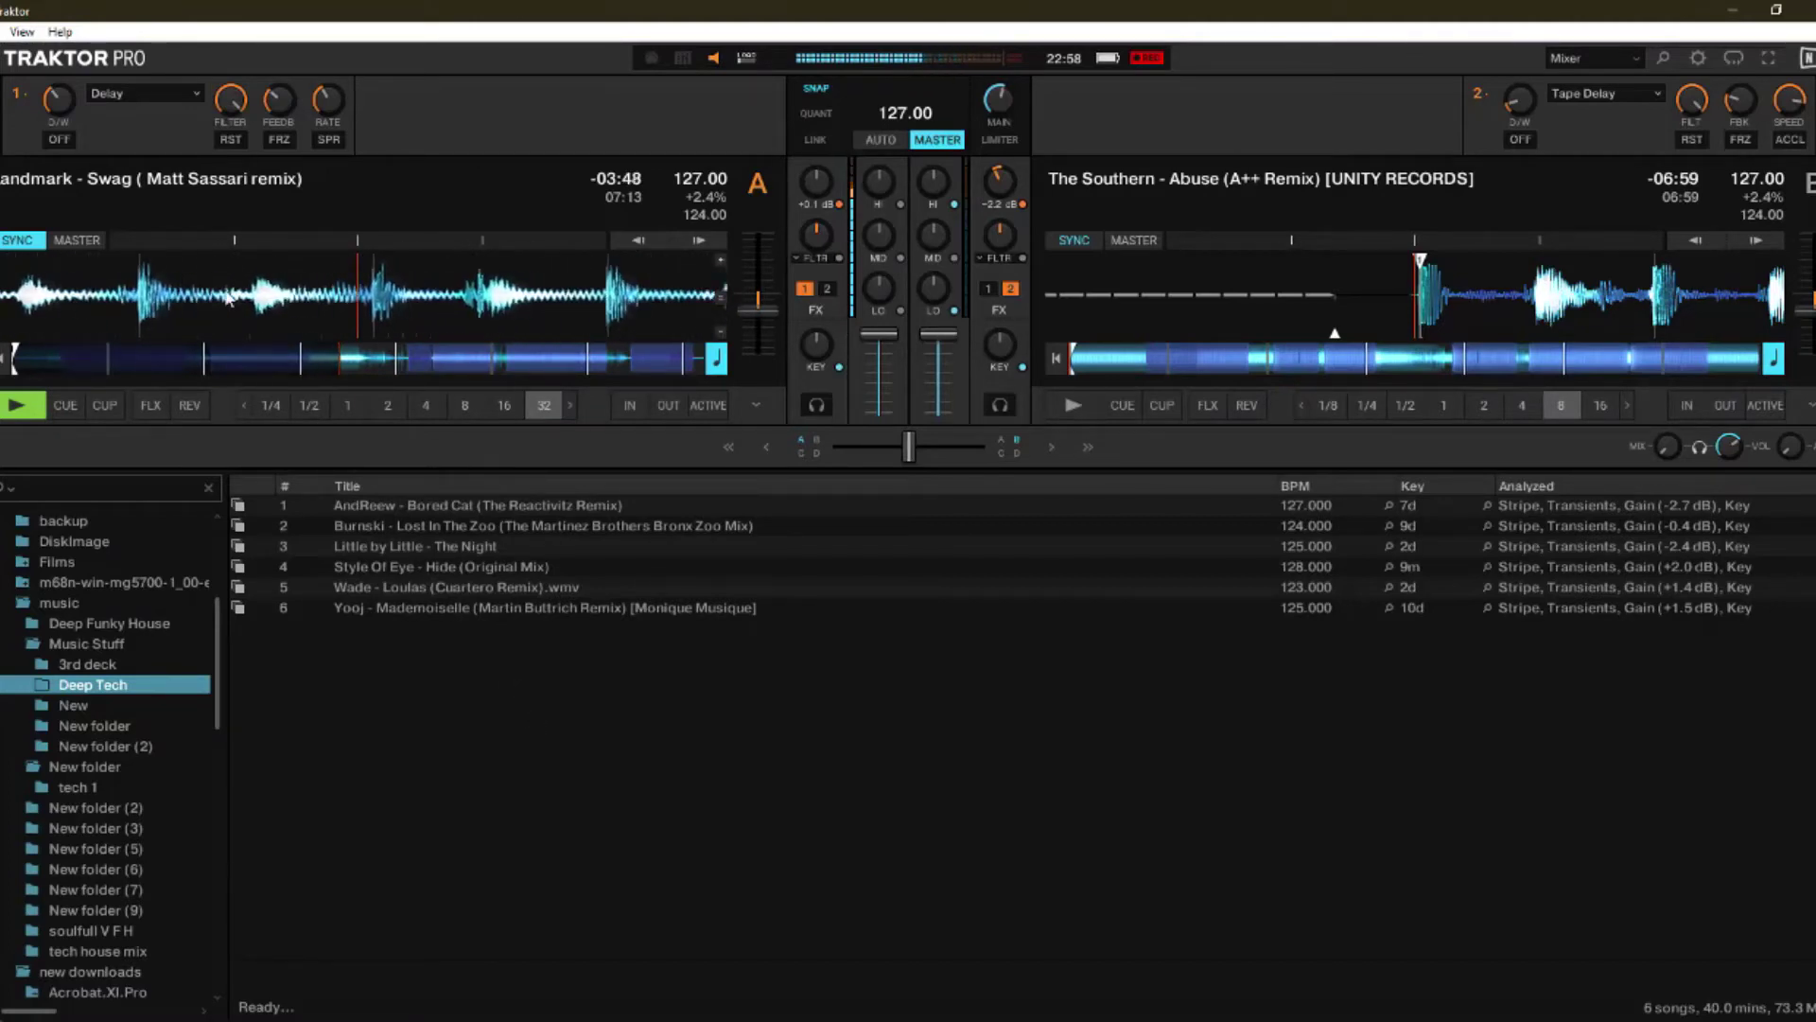
Step: Load LaserSlicer as the effect in FX unit 1
left_click(141, 93)
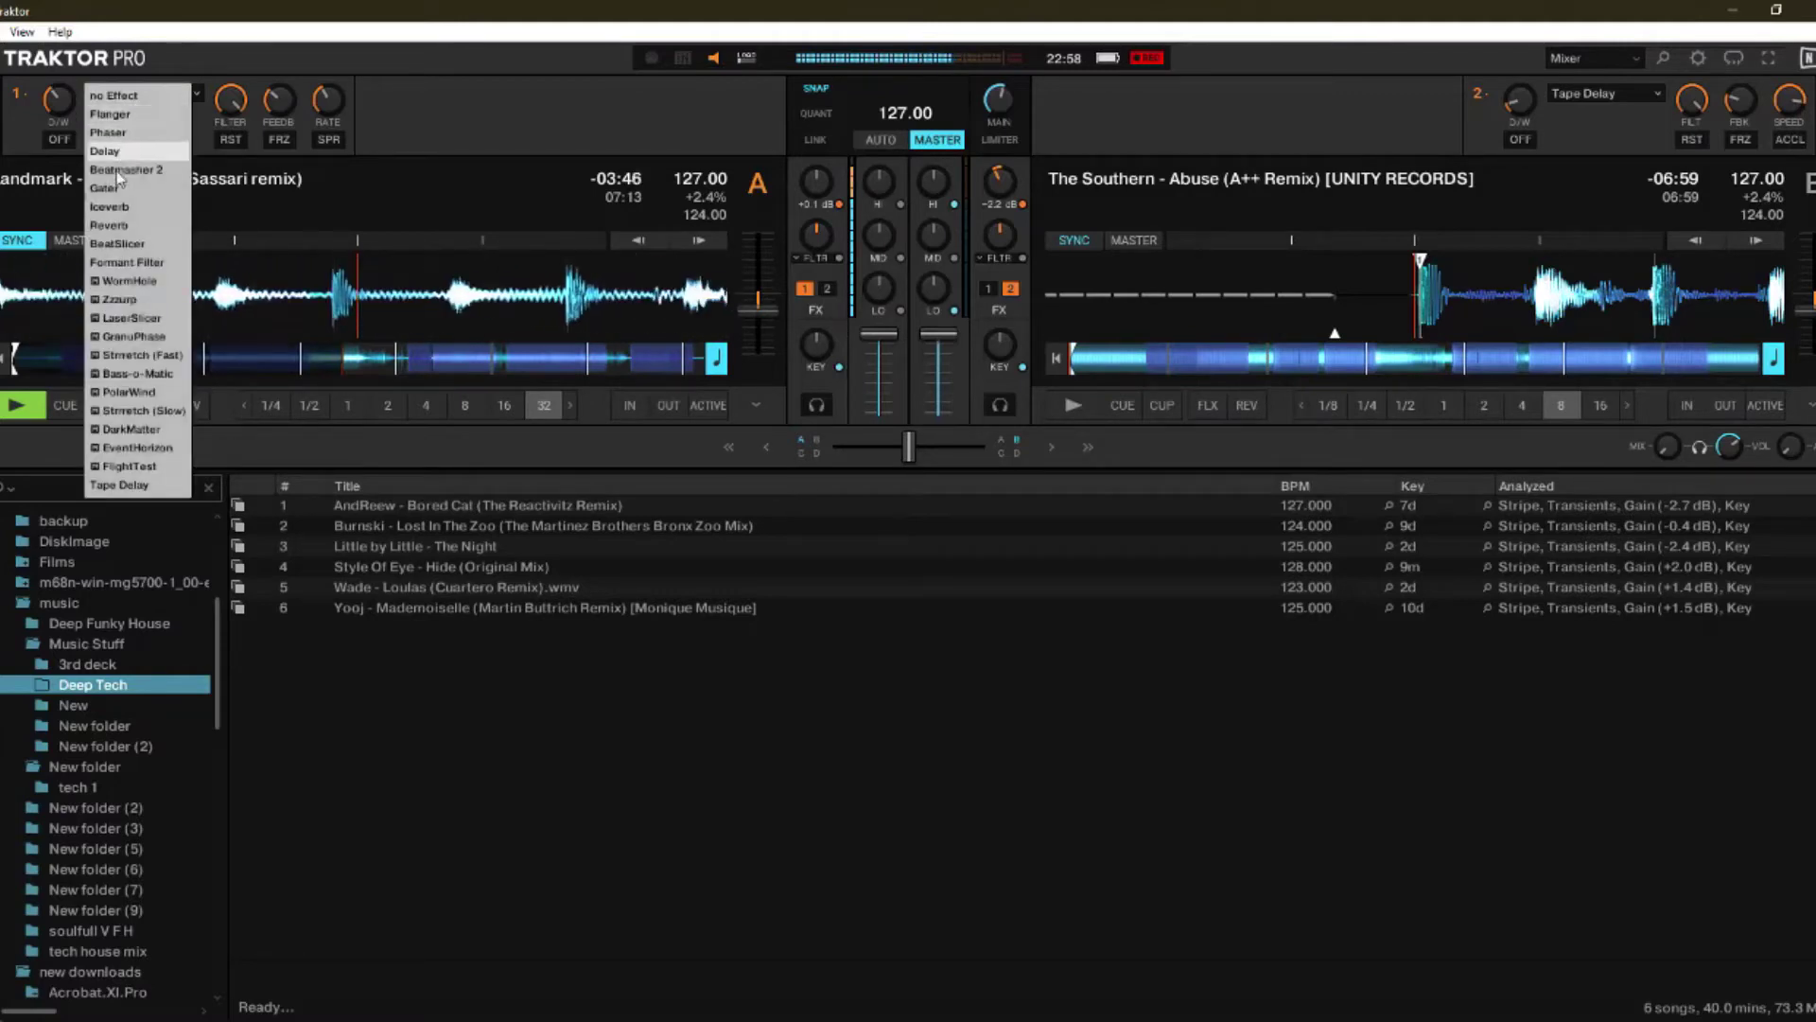
left_click(118, 321)
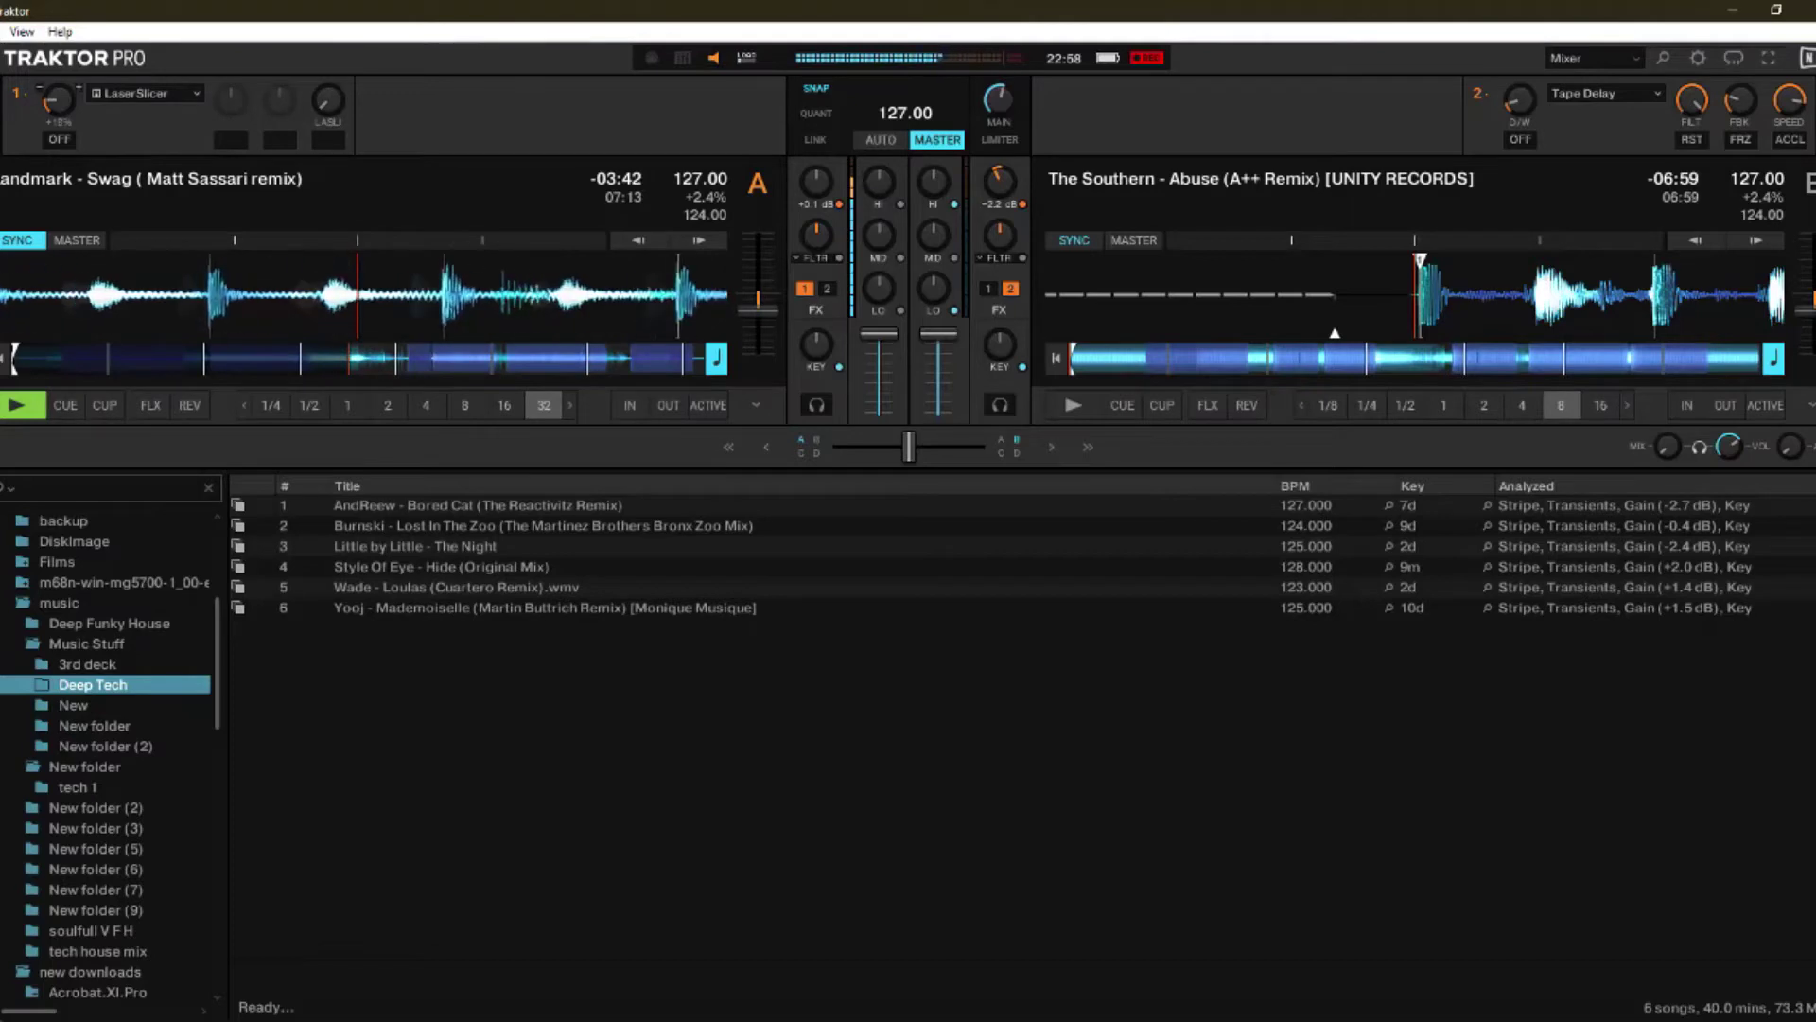
Step: Run LaserSlicer from FX unit 1 on deck A at full amount for a passage and switch it off
left_click(29, 94)
left_click(30, 192)
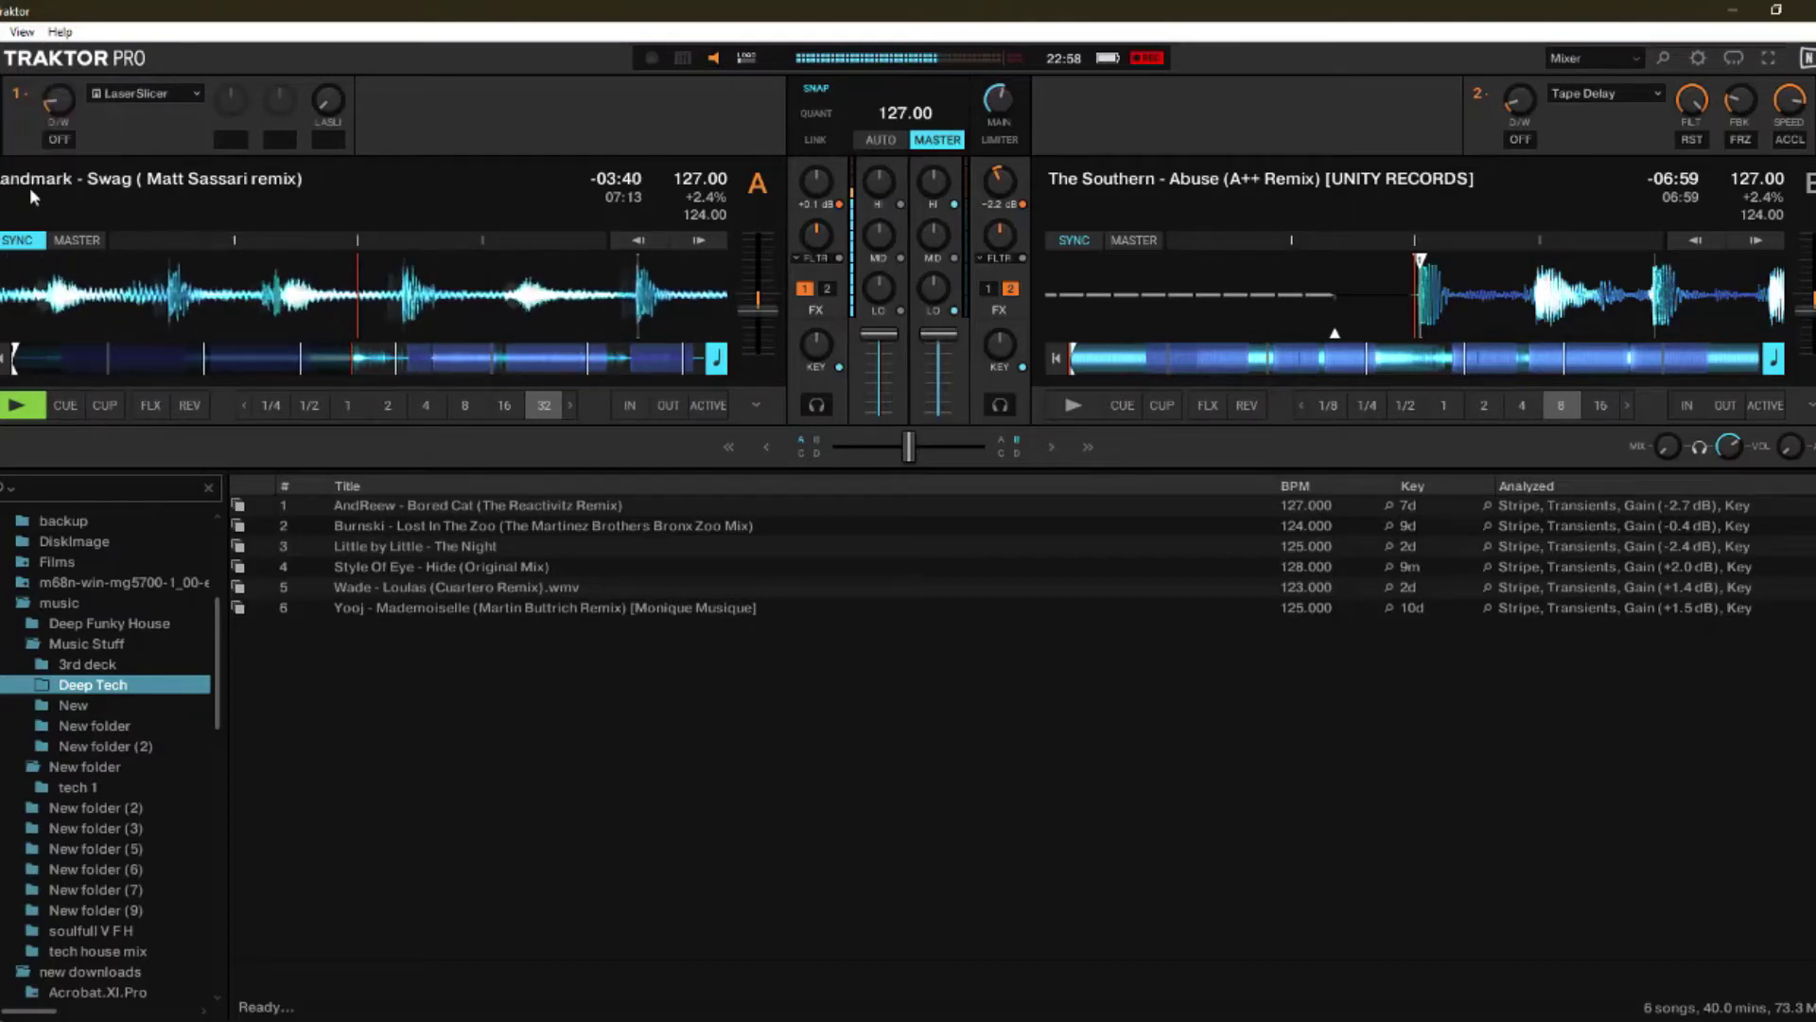
left_click(59, 141)
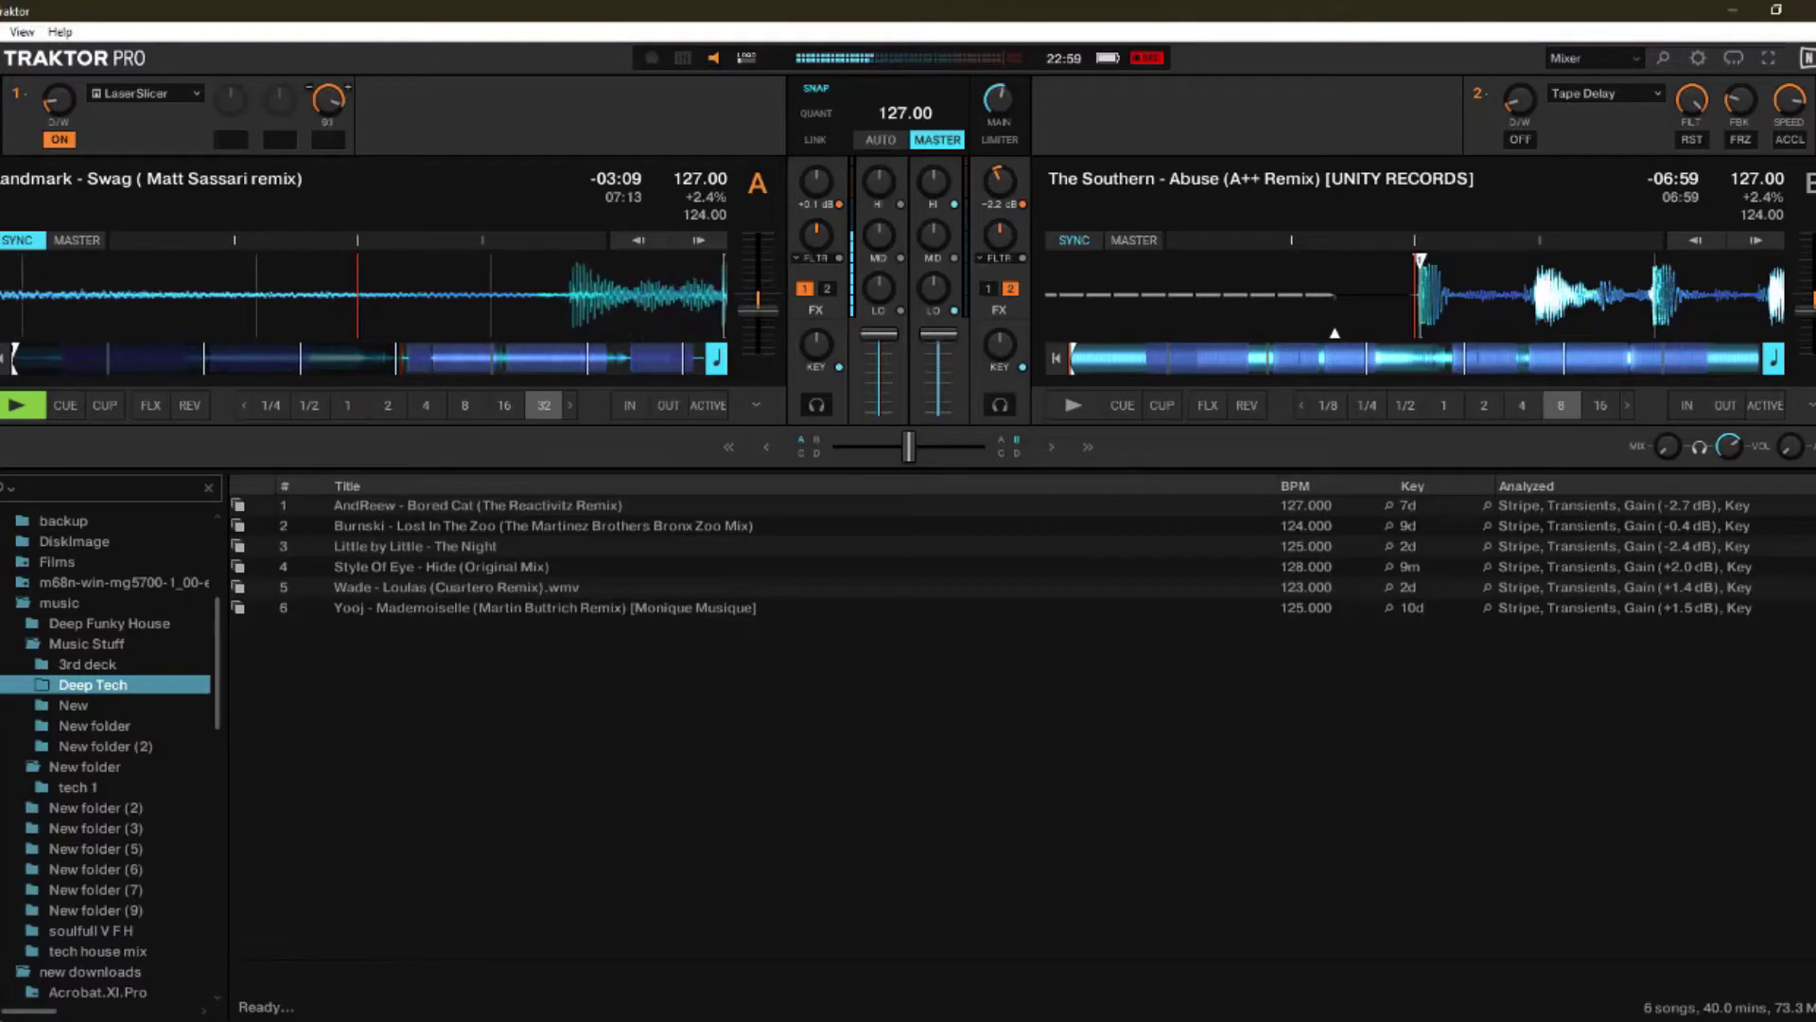
left_click(68, 140)
Step: Start deck B in sync and blend it in by lowering deck A's high and mid EQ and swapping the low end to deck B
left_click(1072, 406)
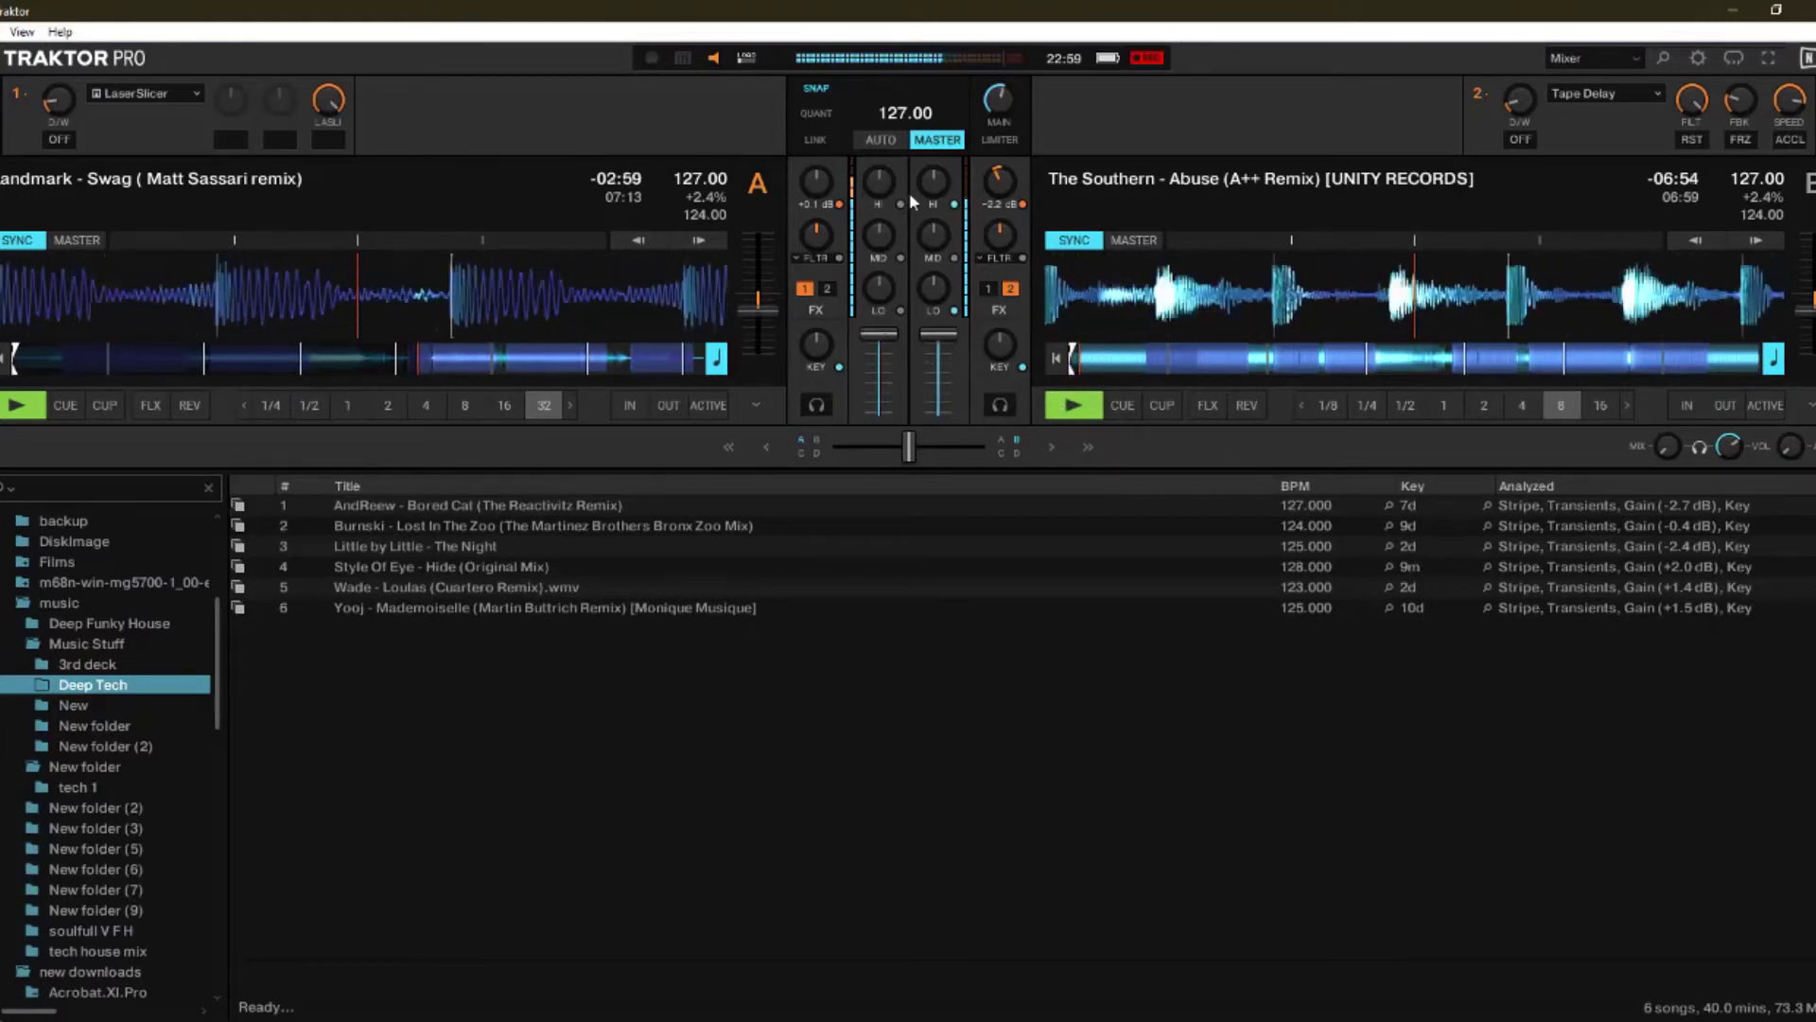
left_click_drag(934, 181, 879, 205)
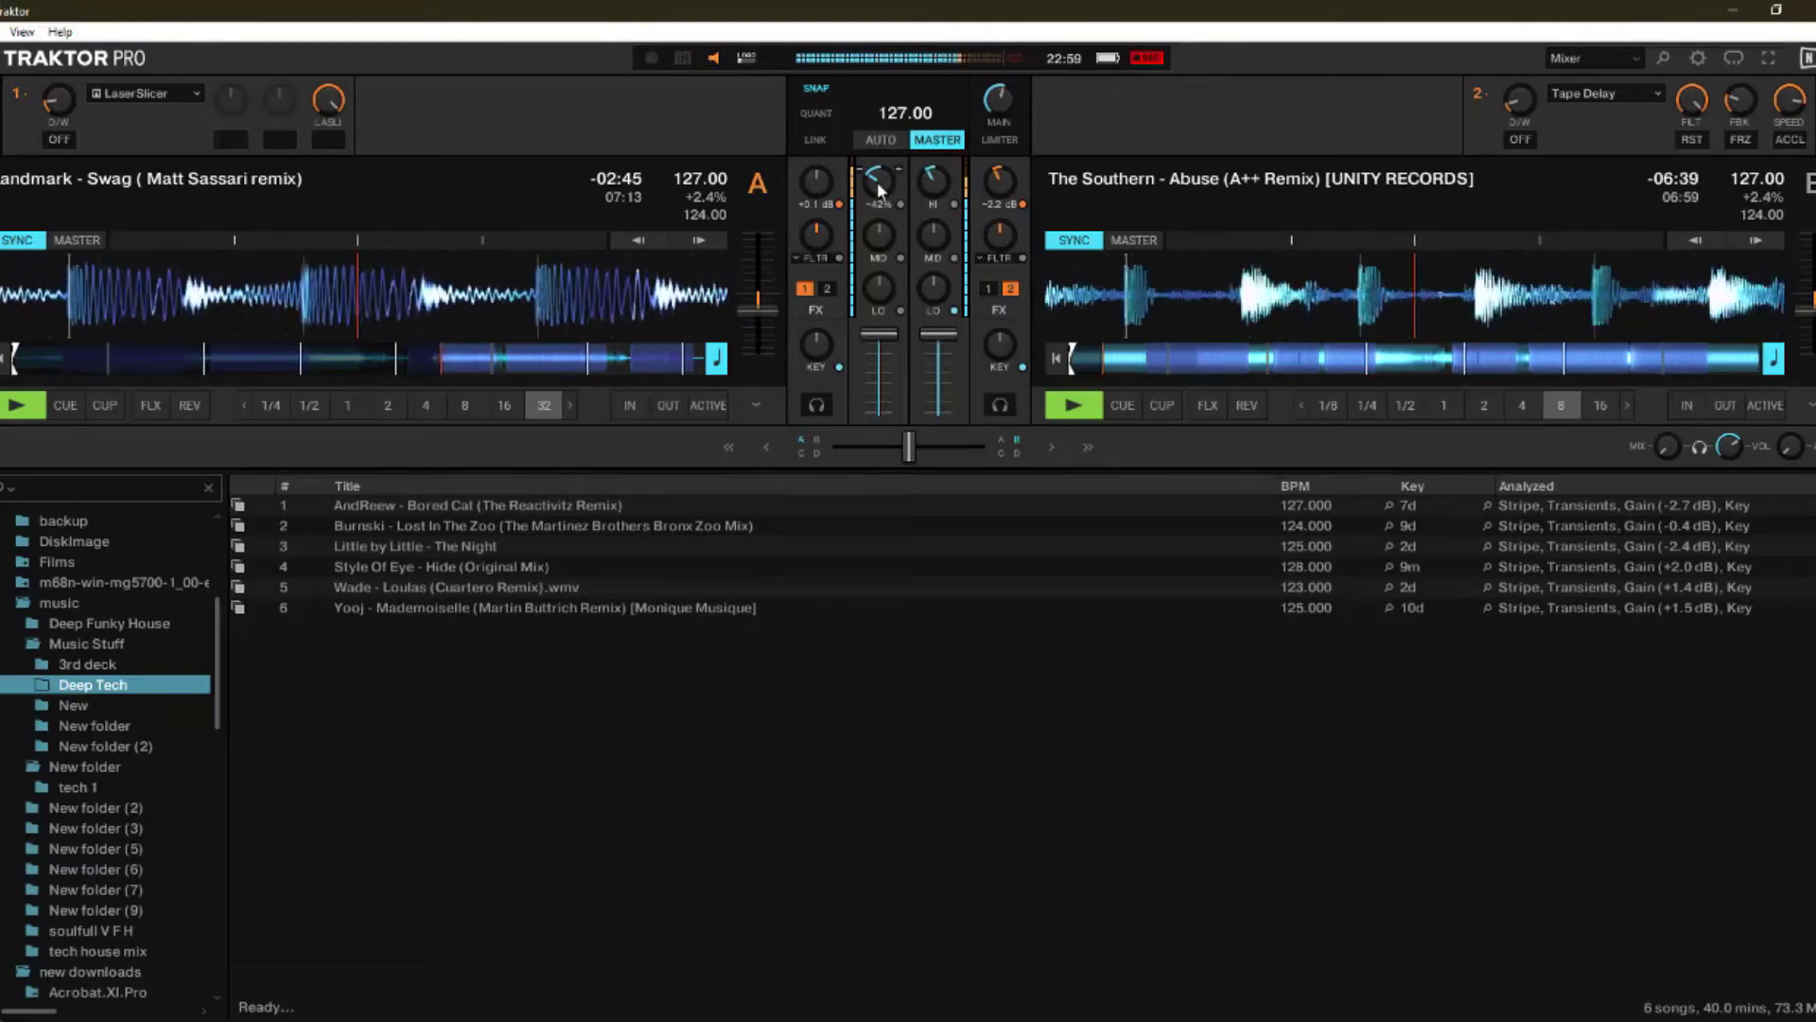
left_click_drag(877, 181, 878, 194)
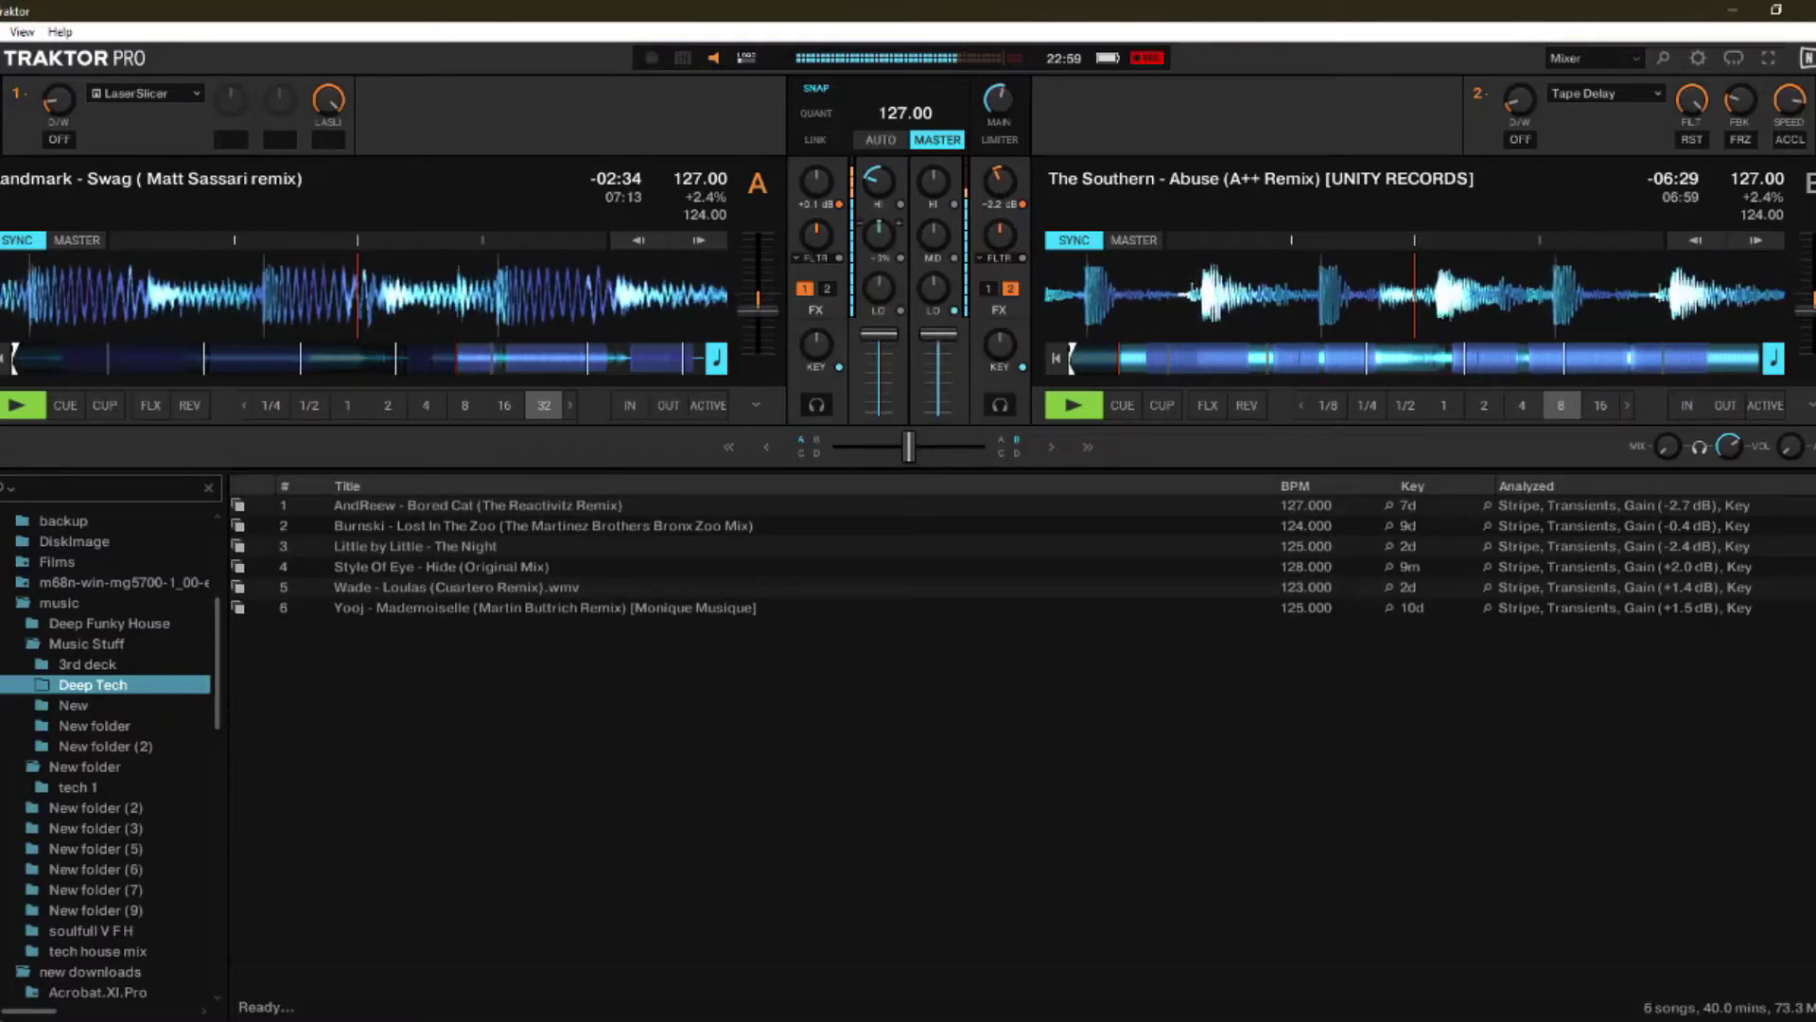
left_click_drag(878, 234, 878, 238)
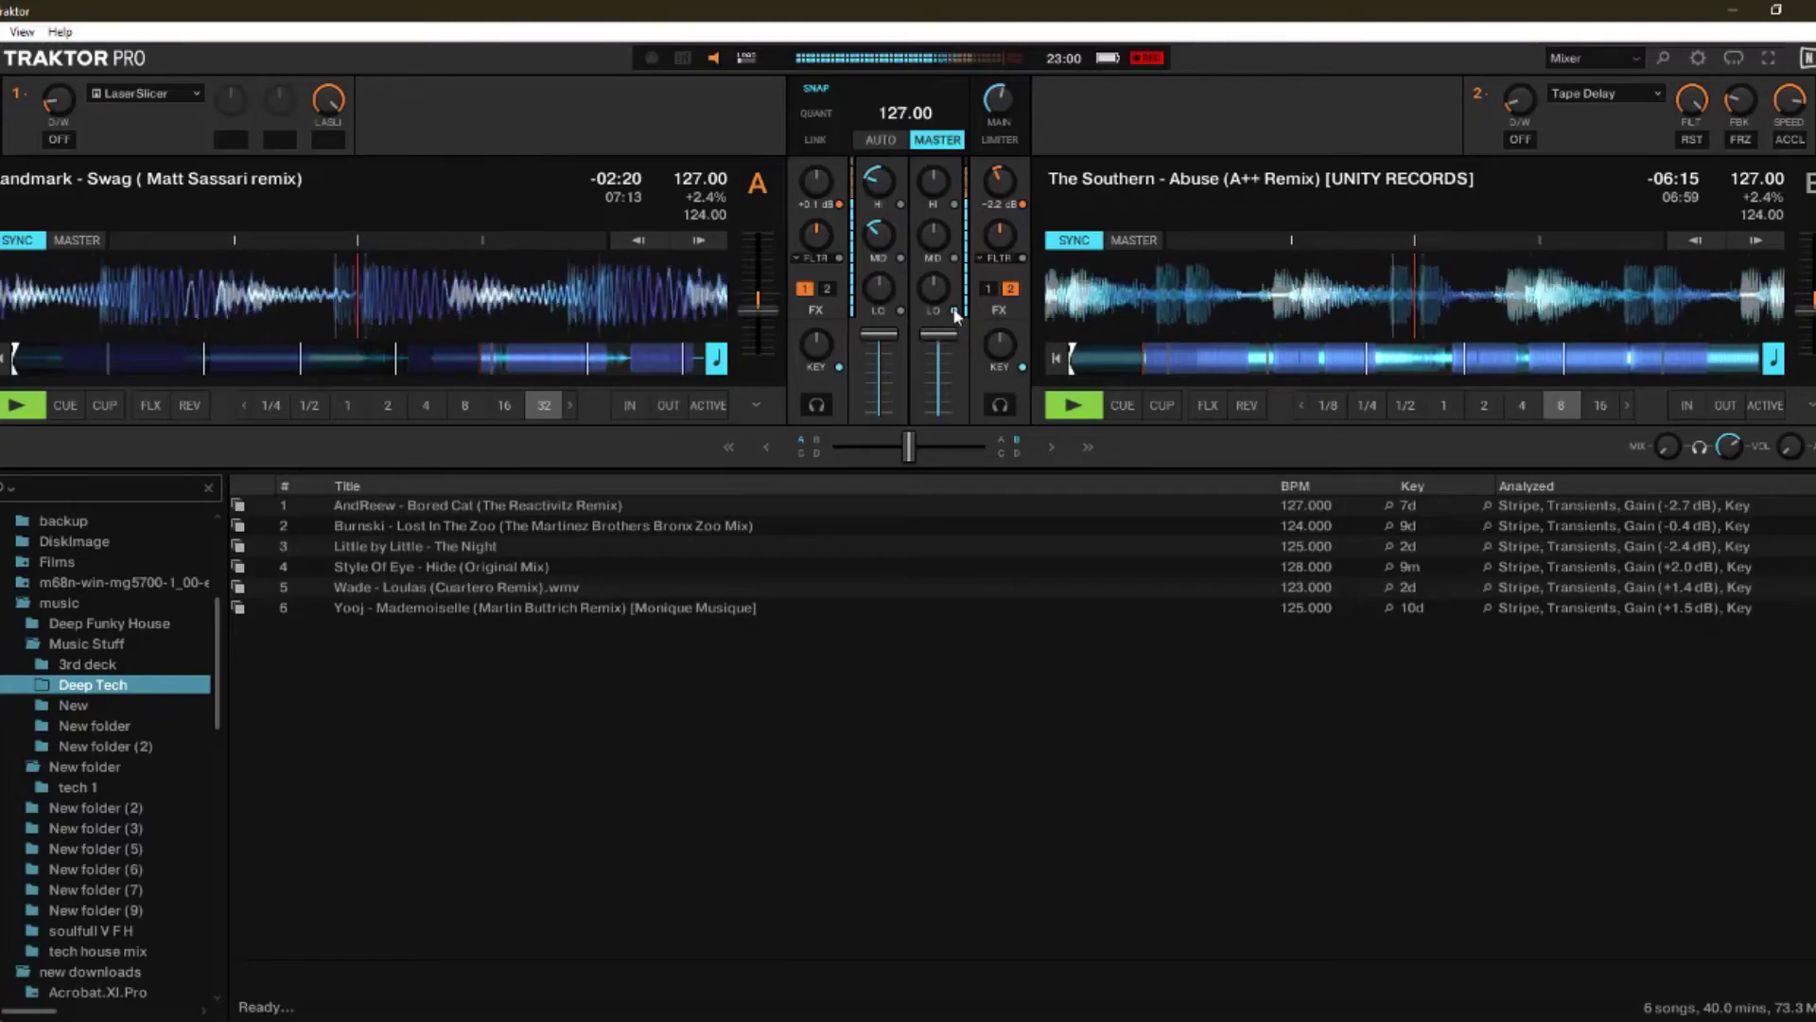
left_click(901, 311)
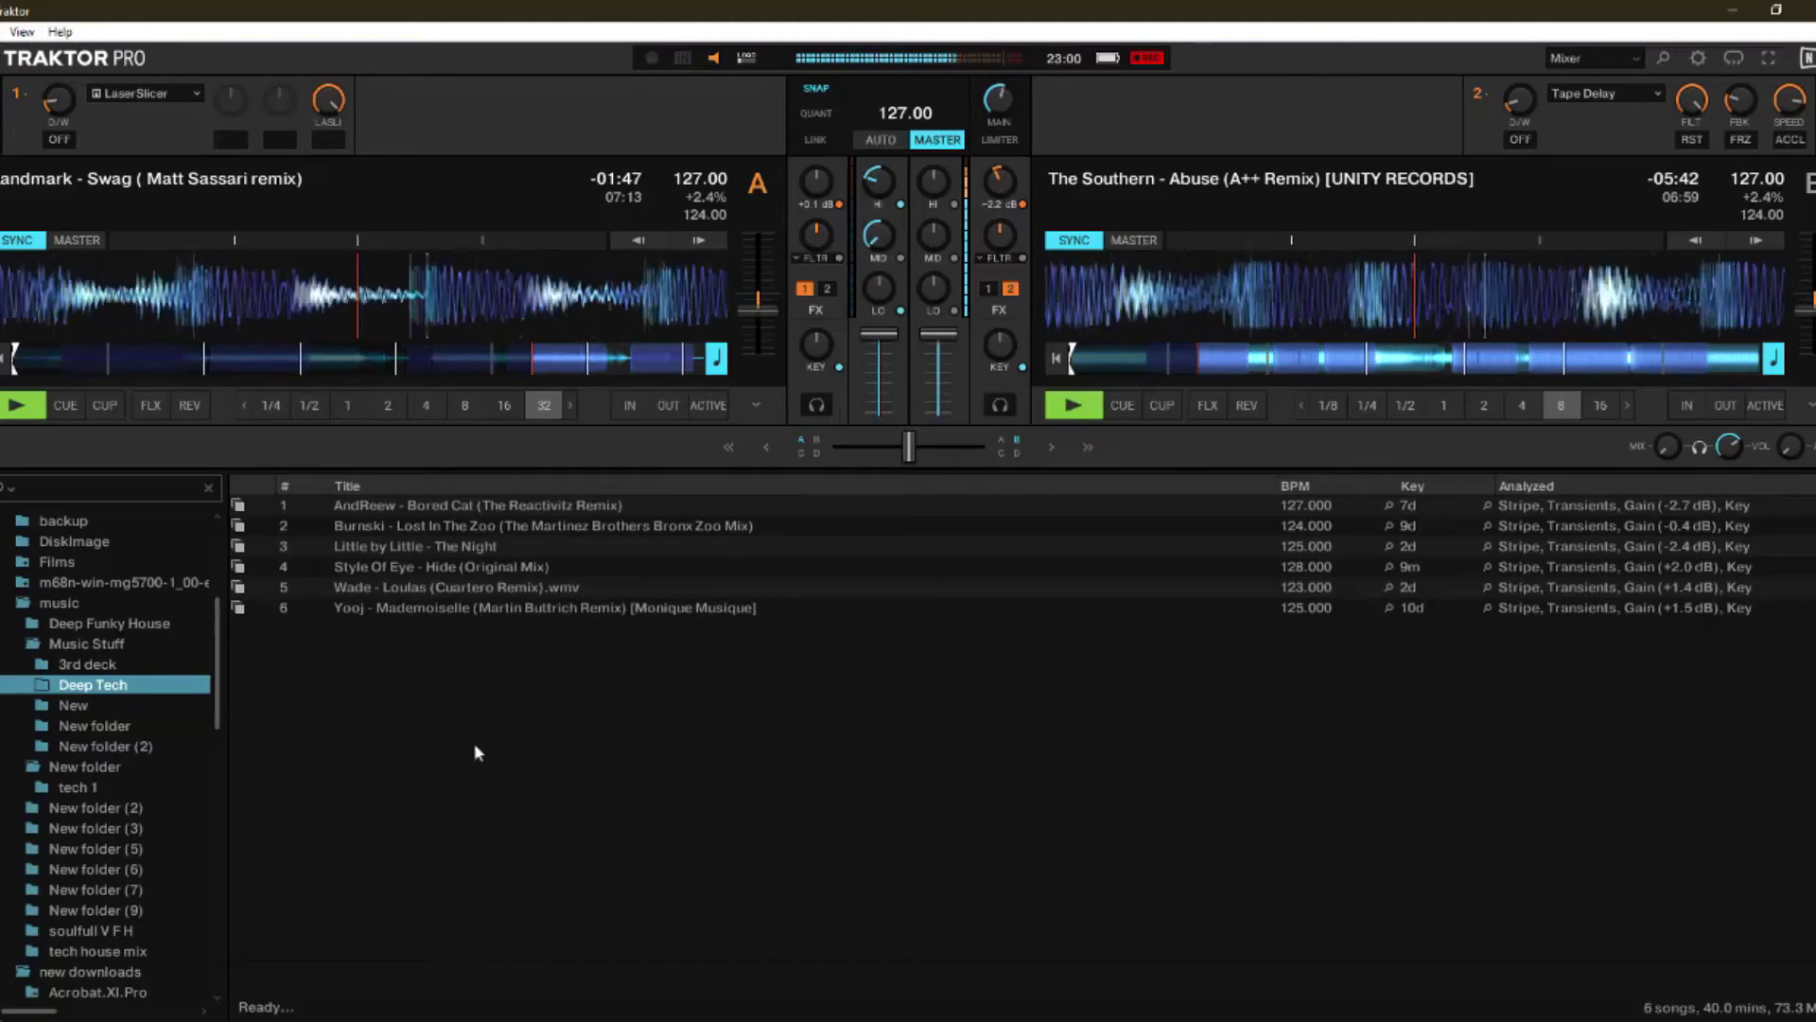
Step: Load AndReew - Bored Cat (The Reactivitz Remix) onto deck A and reset its mid and high EQ to neutral
left_click(417, 507)
left_click_drag(417, 507, 408, 313)
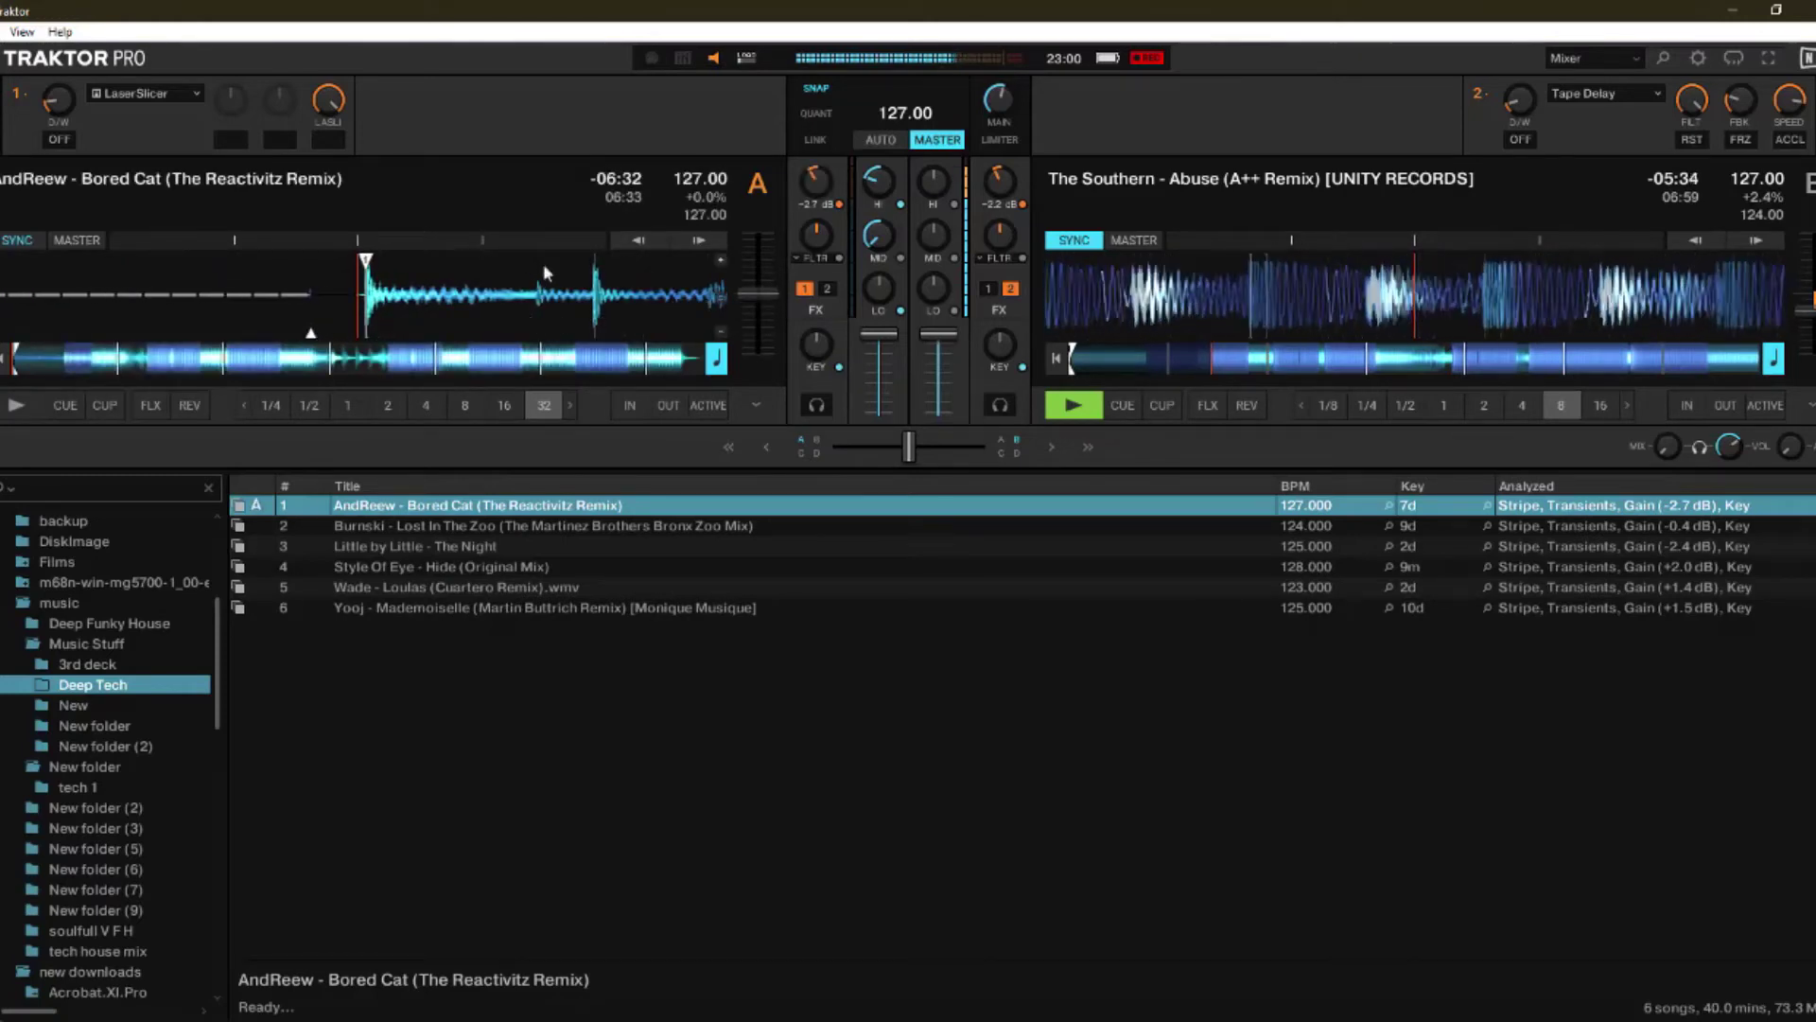
double_click(878, 242)
double_click(879, 183)
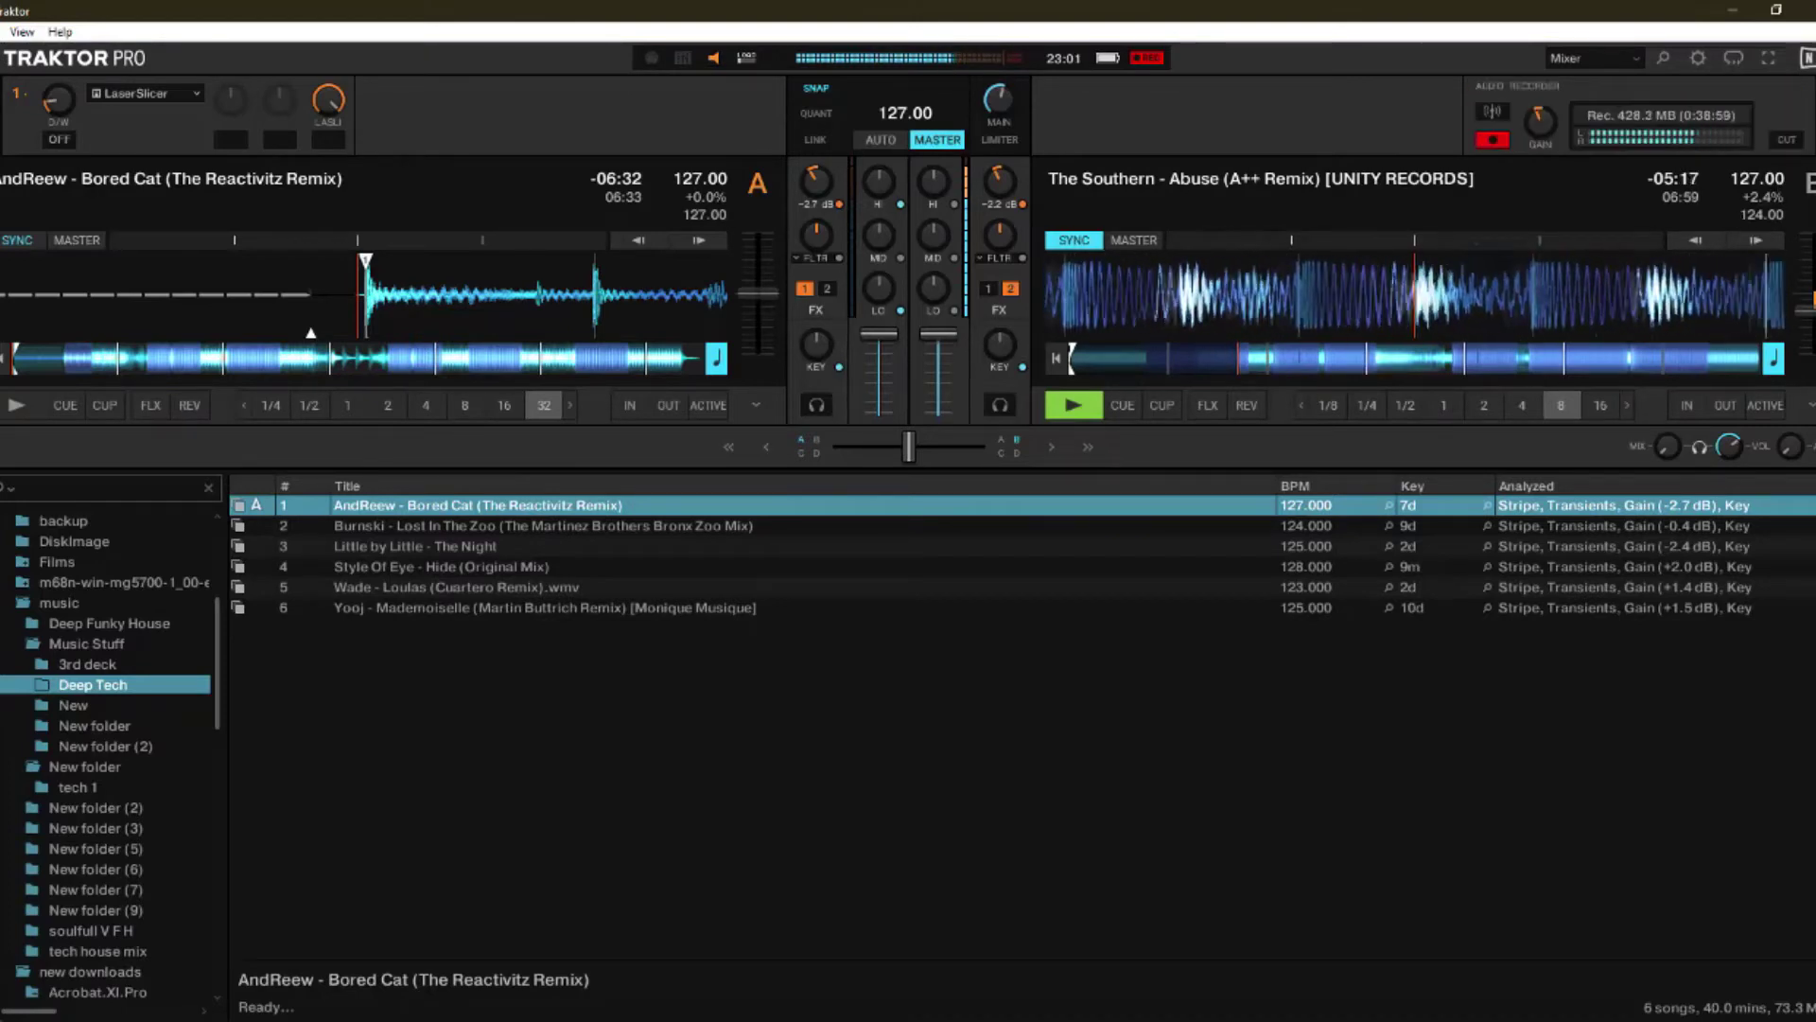
Step: Load GranuPhase into FX unit 2, run it on deck B at full amount for a passage, and switch it off
left_click(1814, 107)
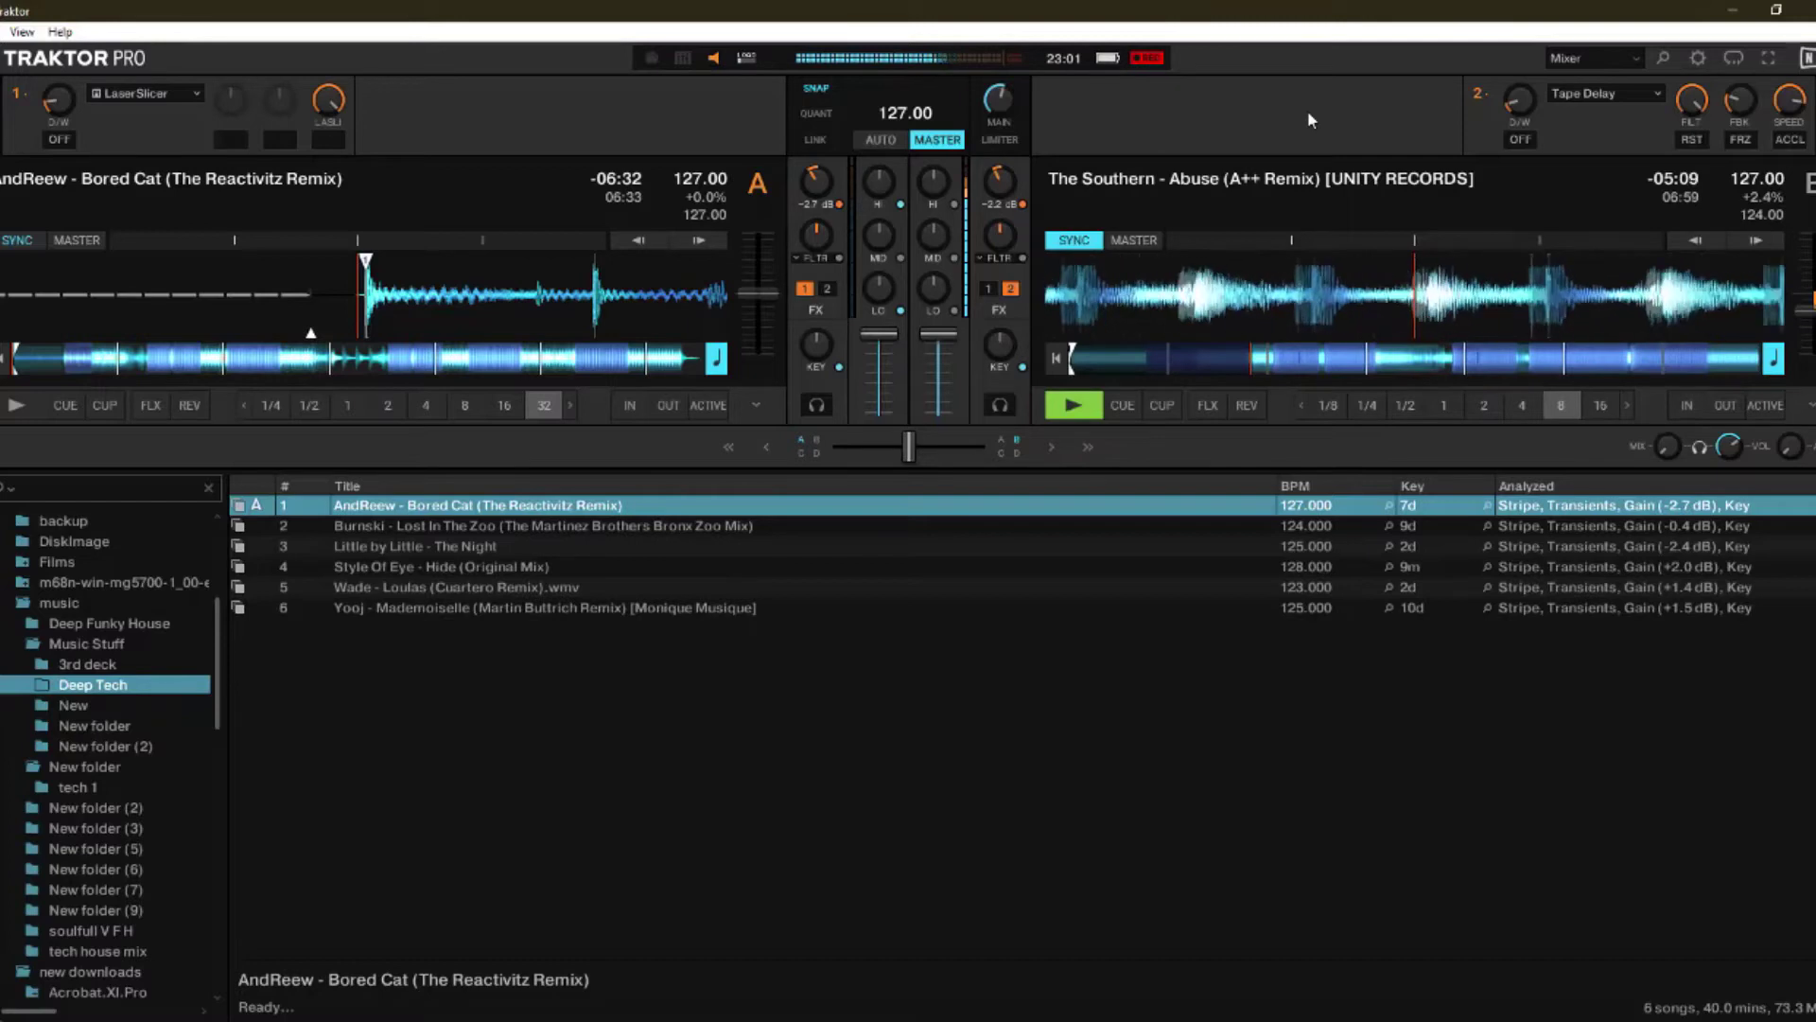
left_click(1577, 93)
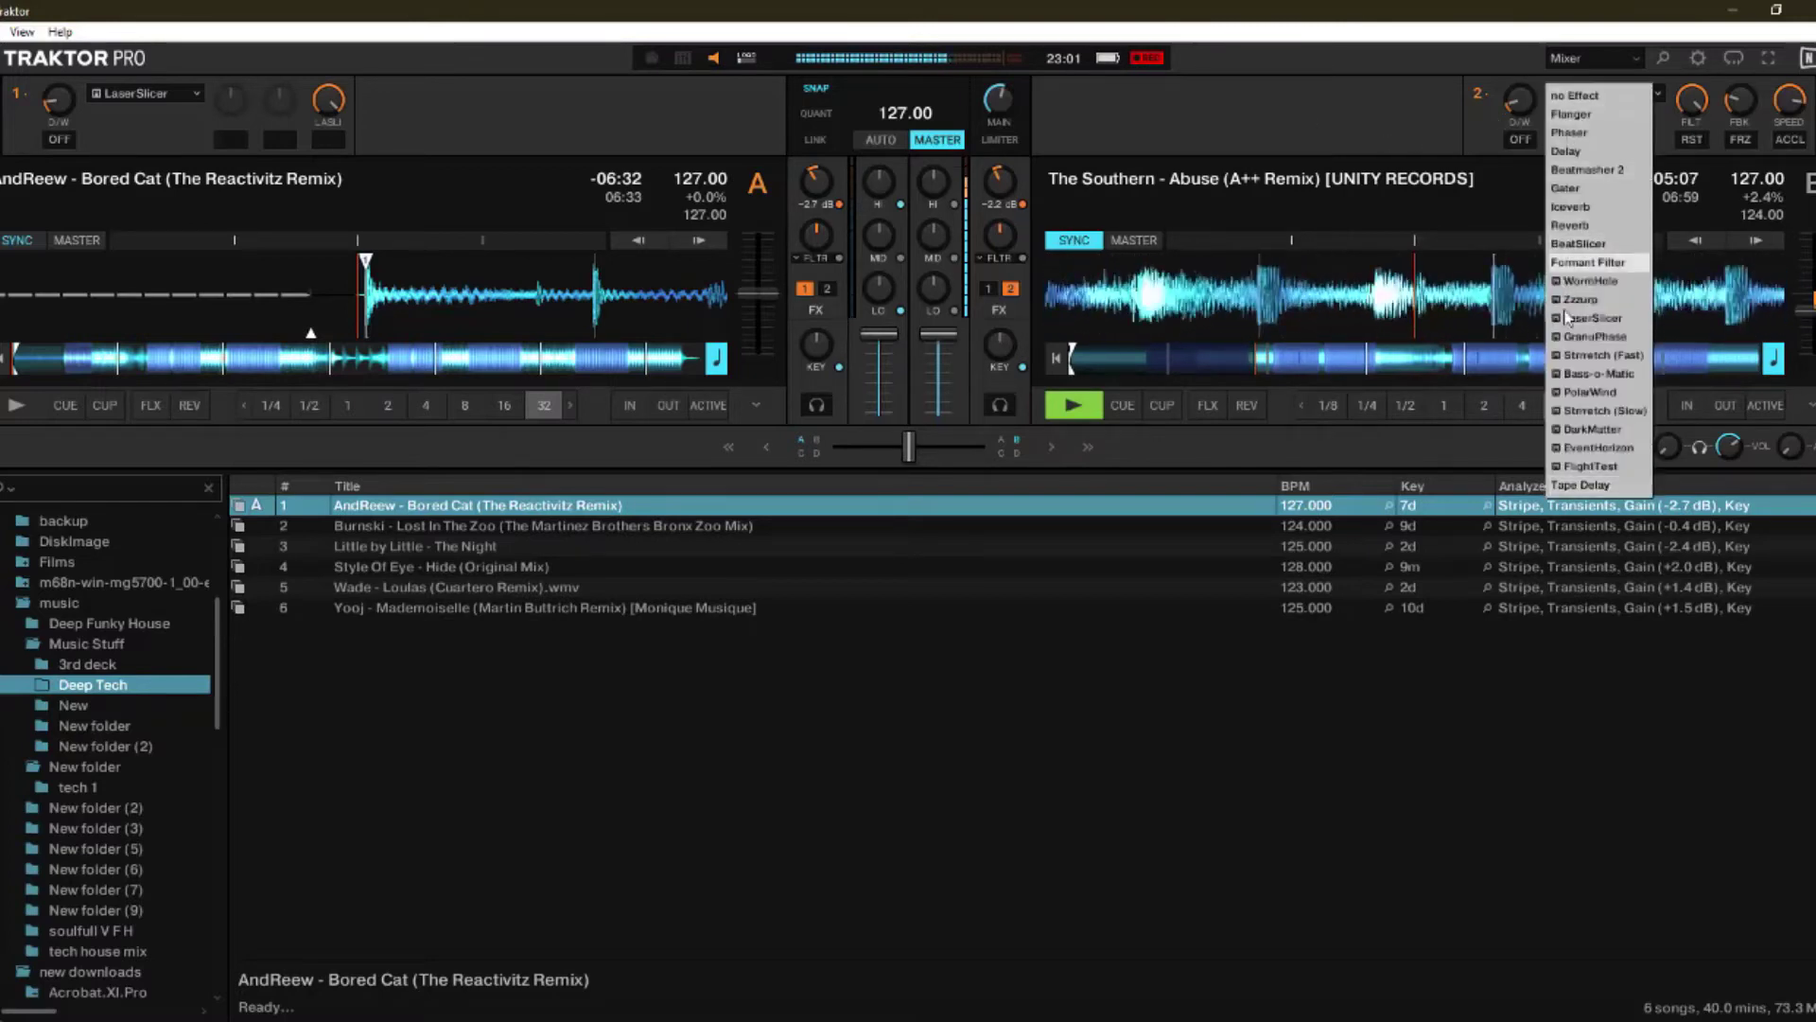
left_click(1586, 338)
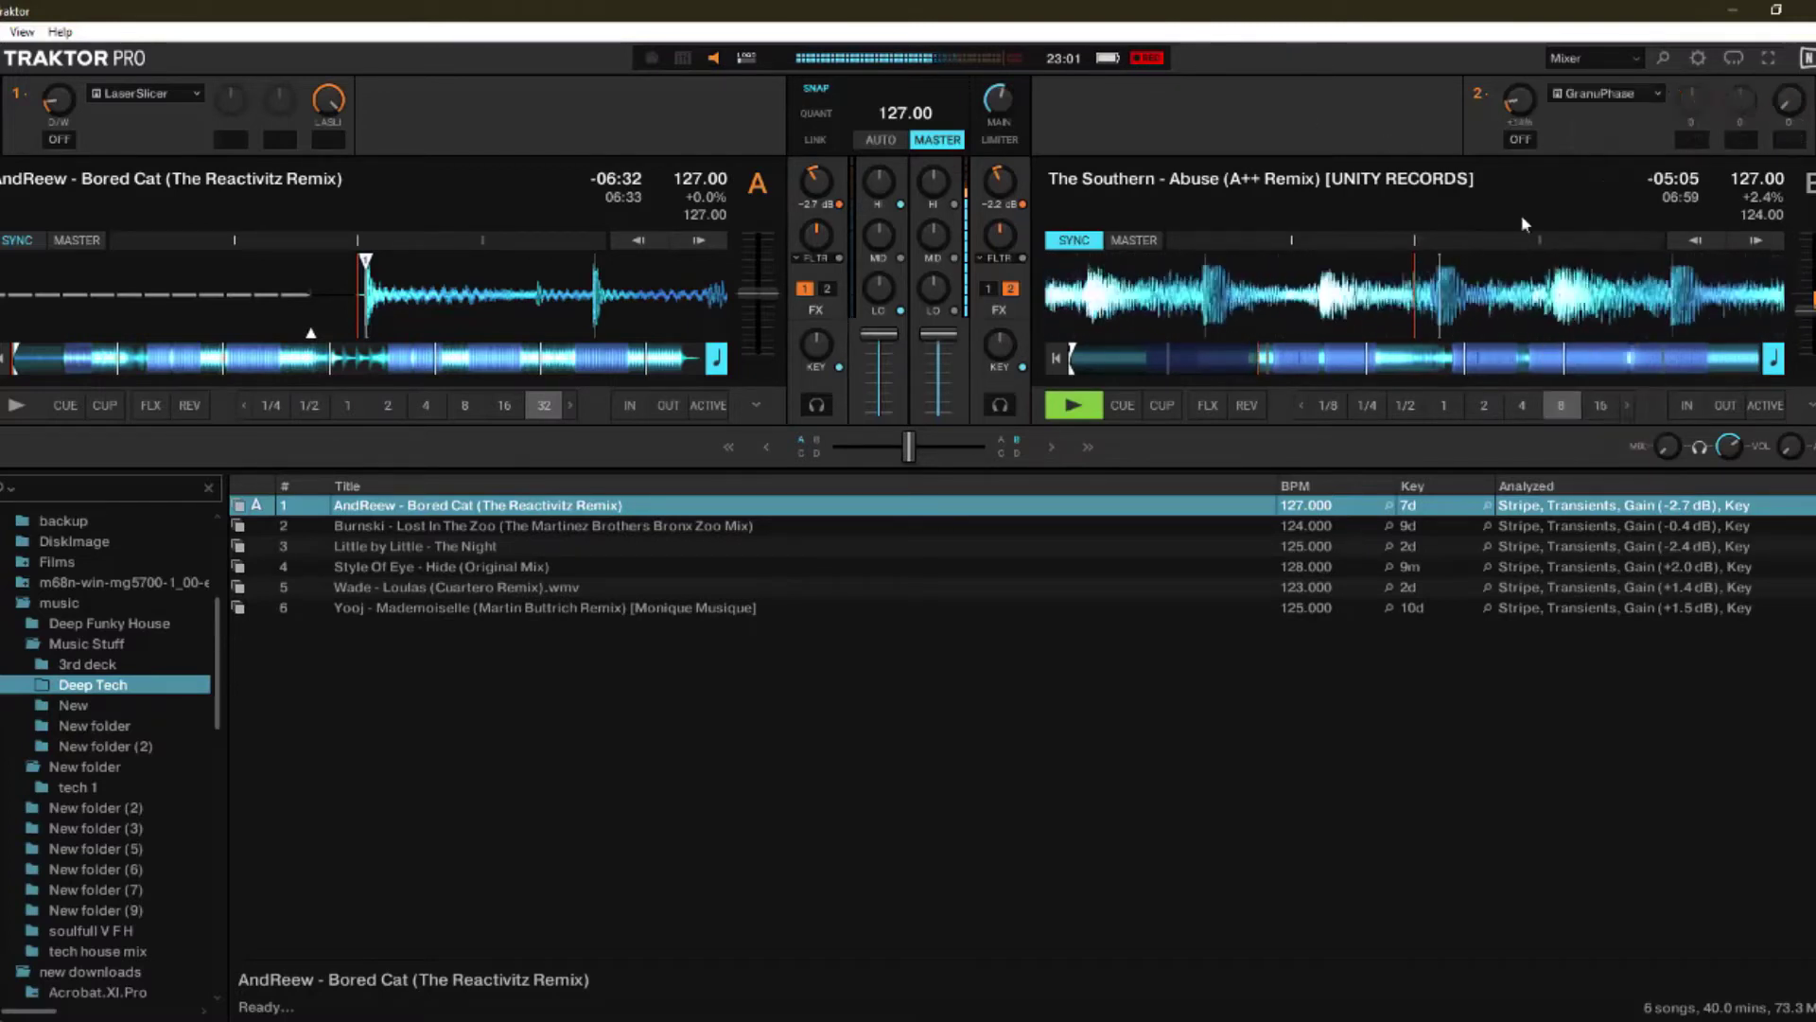
left_click(1520, 139)
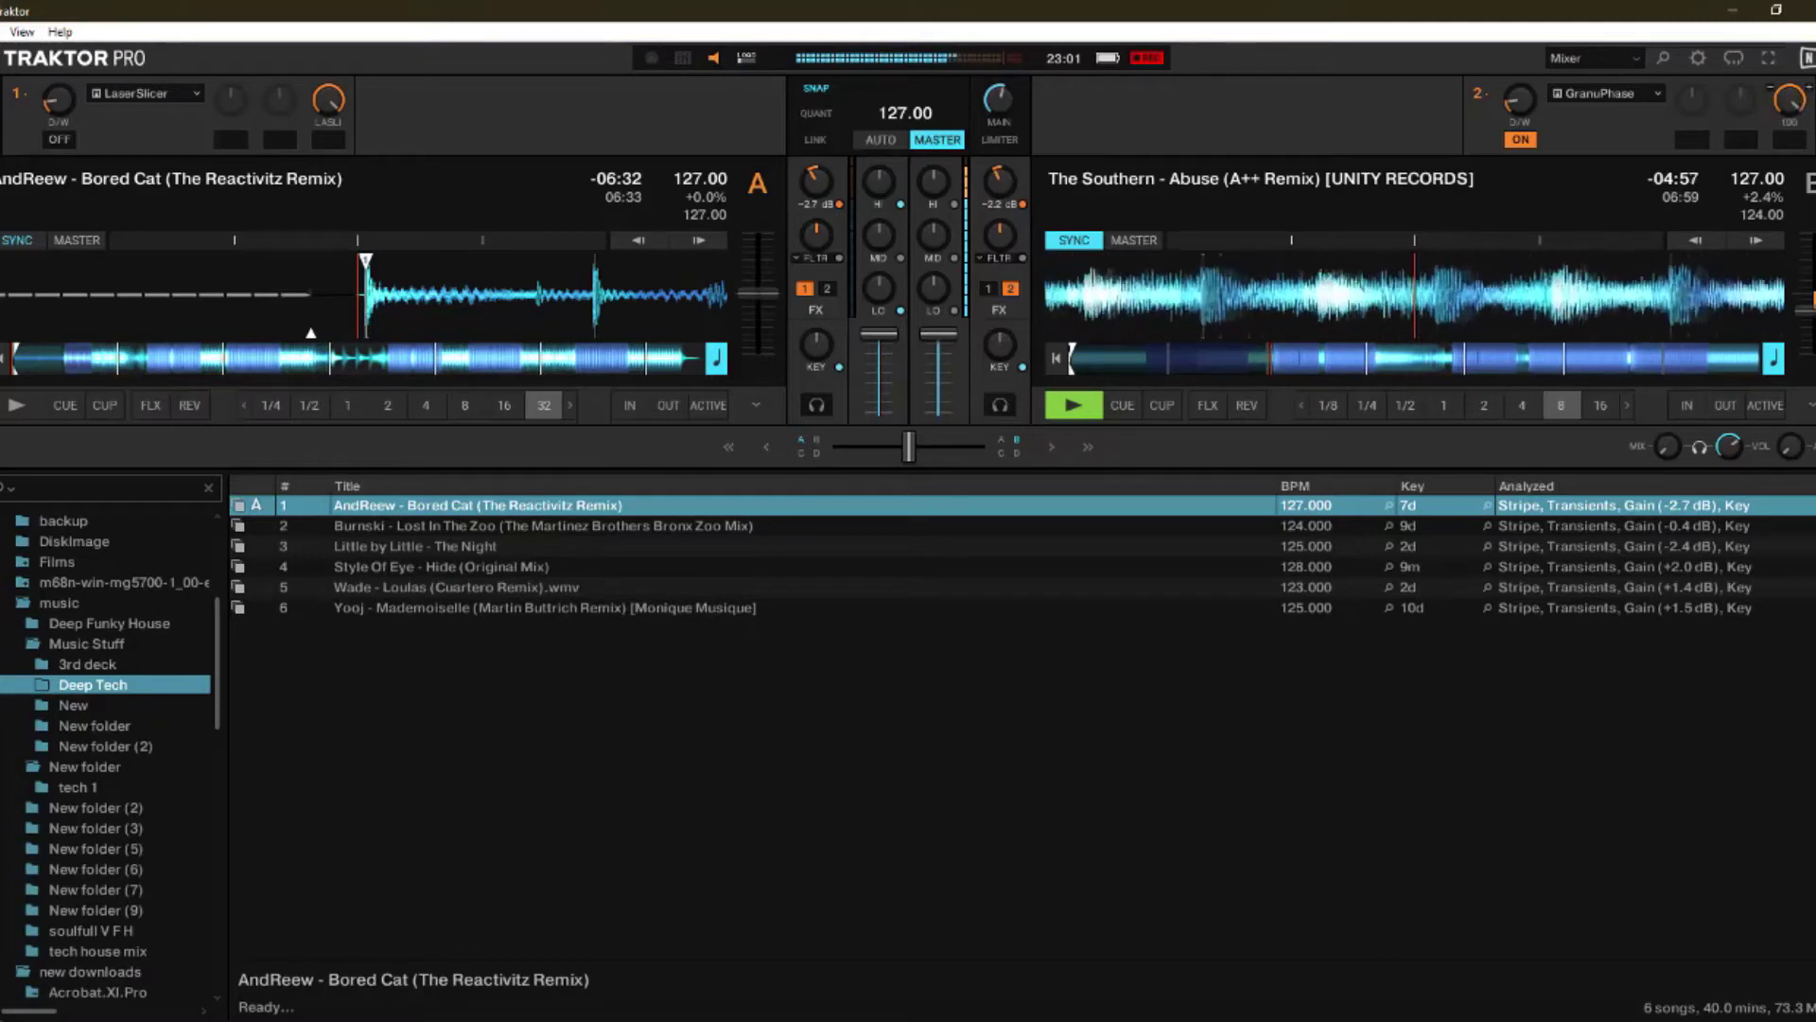
left_click(1520, 139)
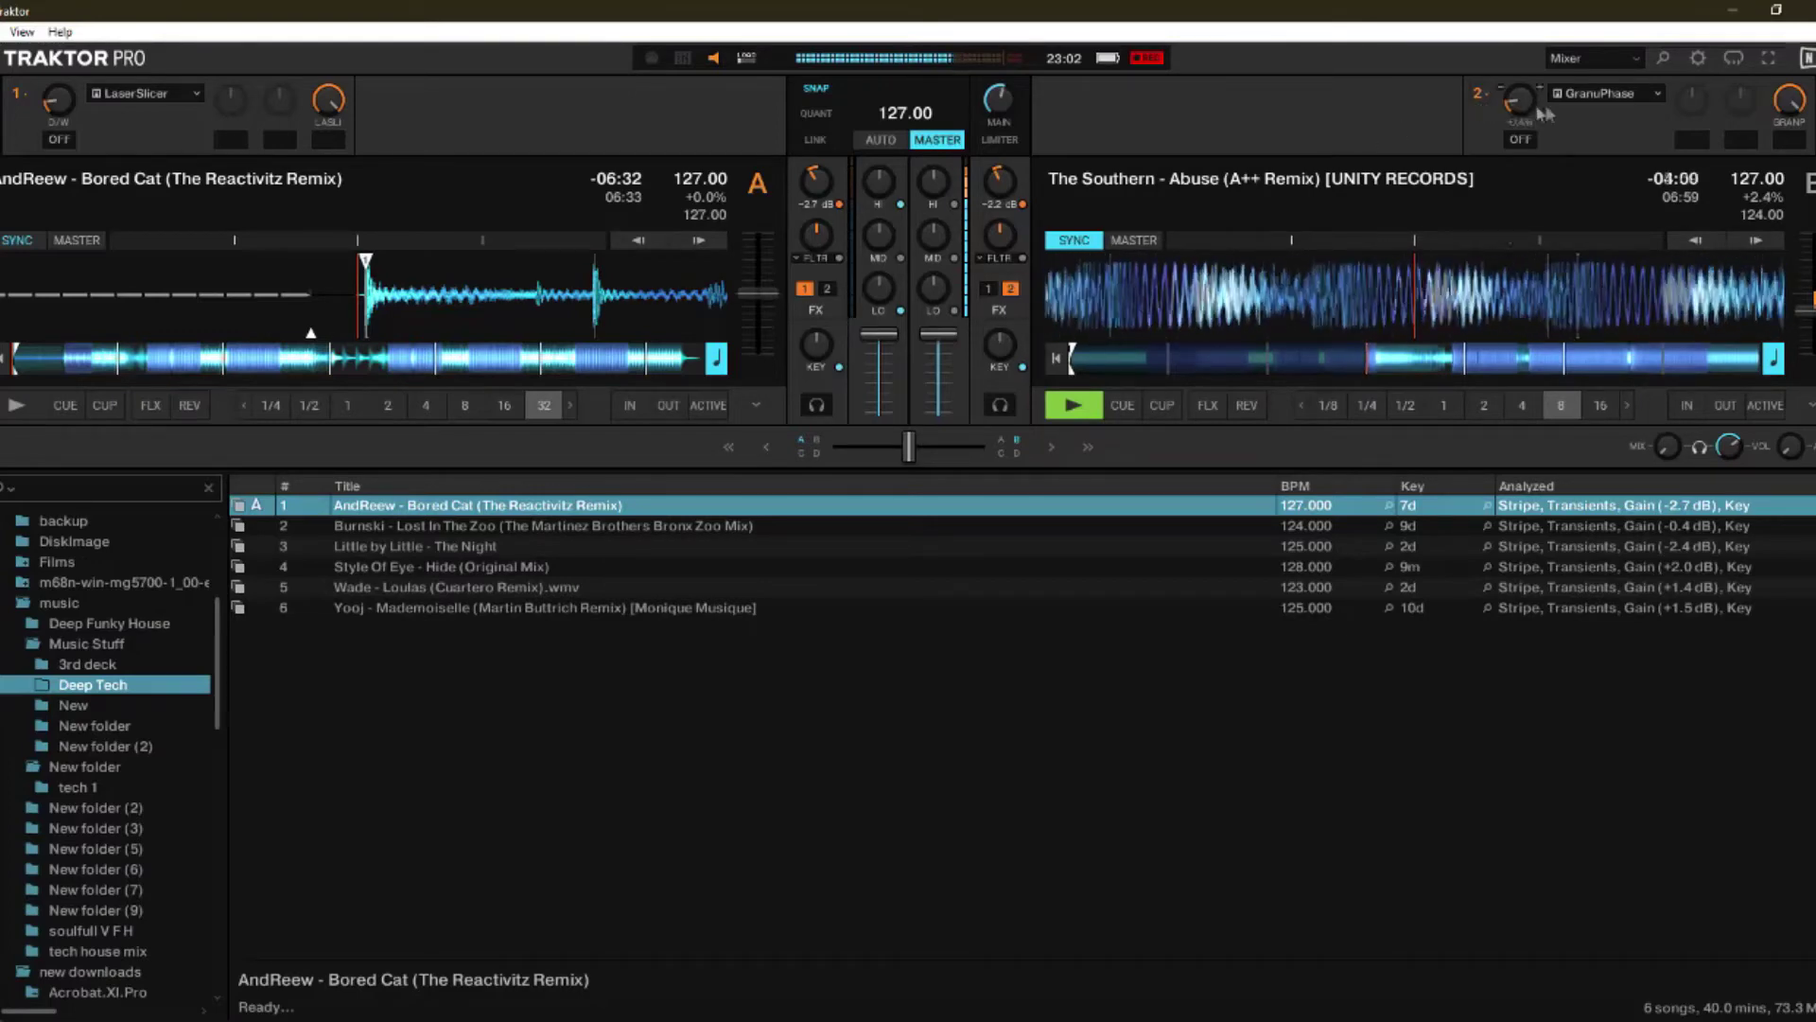
Step: Load Bass-o-Matic into FX unit 2 and run it on deck B at full amount before switching it off, lowering deck A's high EQ meanwhile
left_click(1603, 93)
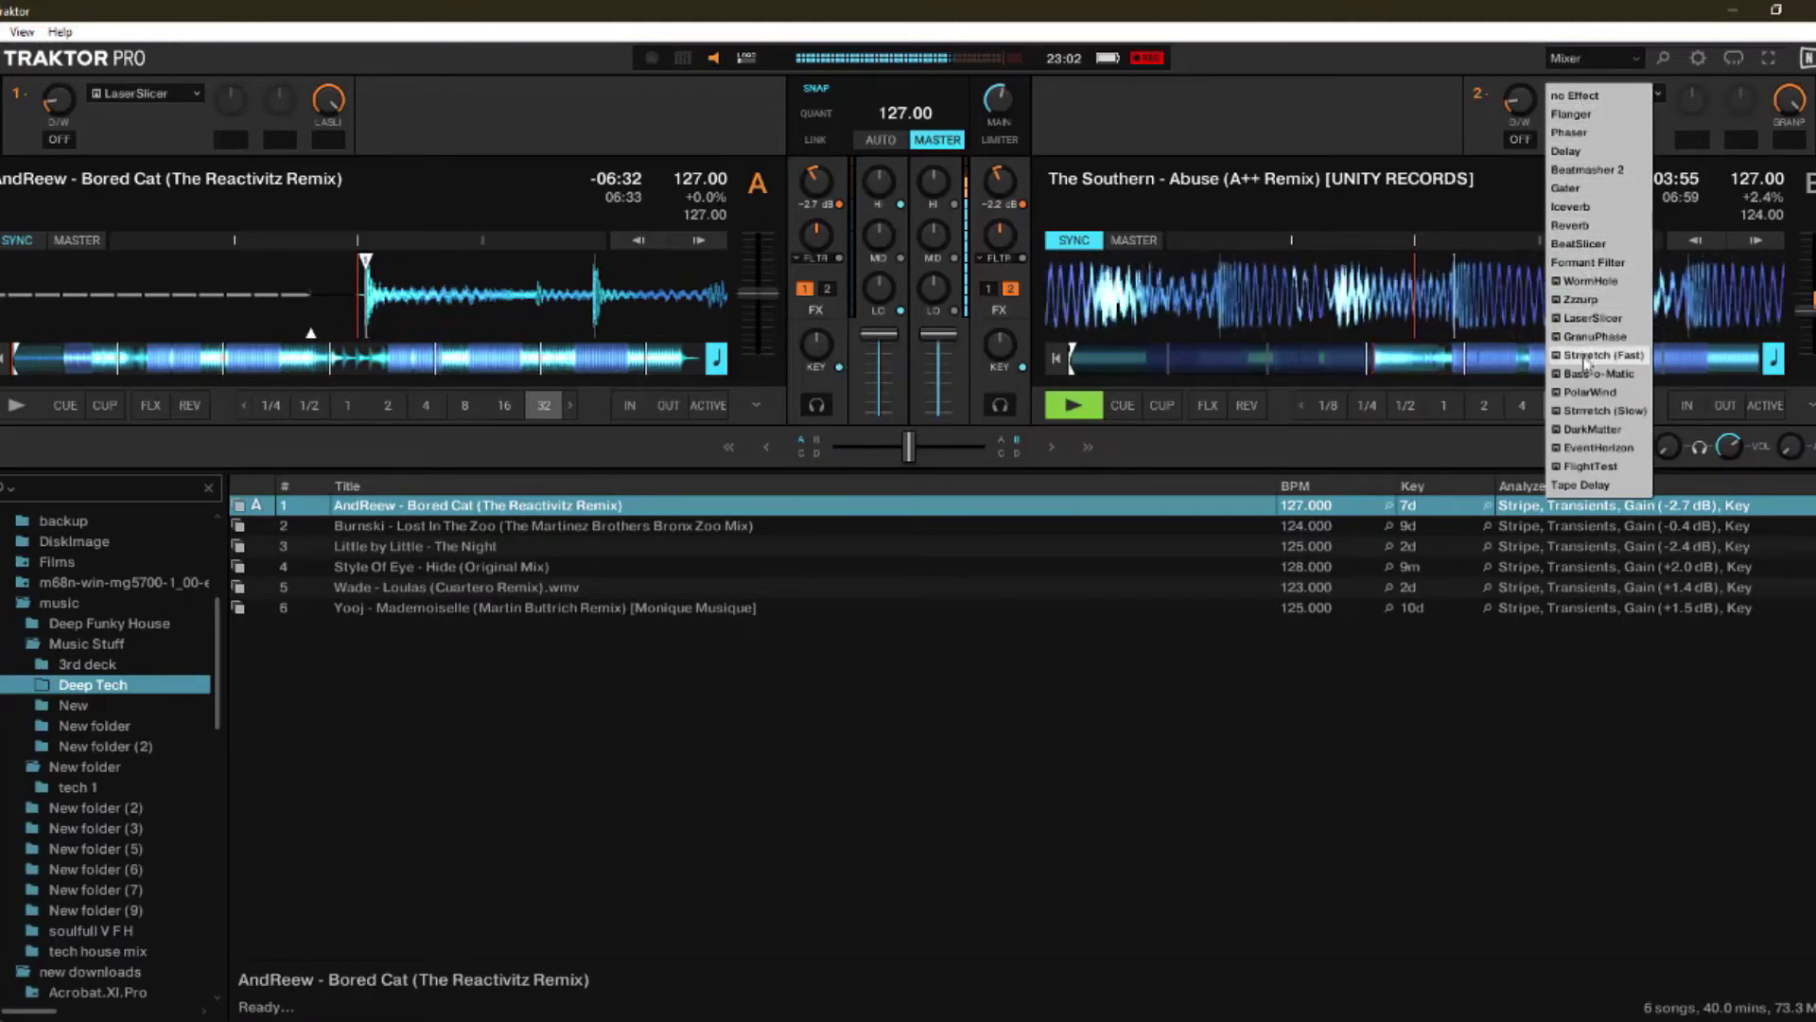
left_click(1587, 374)
left_click(1520, 139)
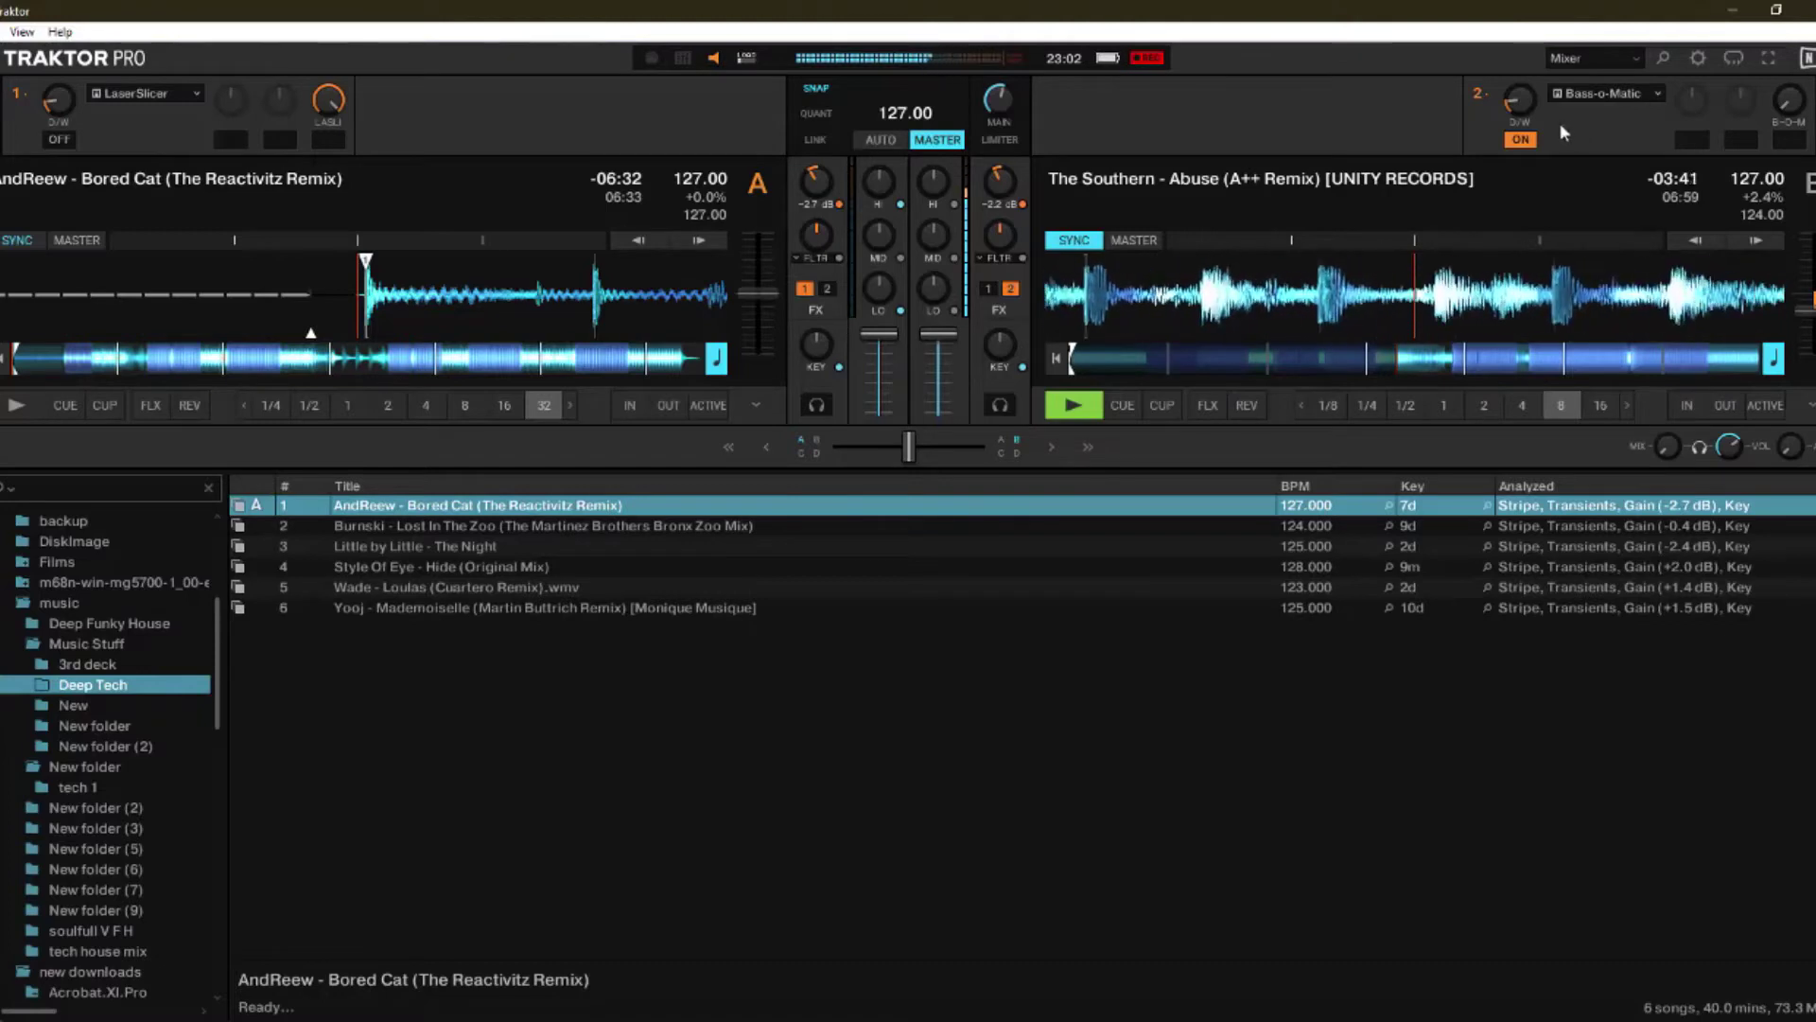
left_click_drag(1522, 104, 1522, 106)
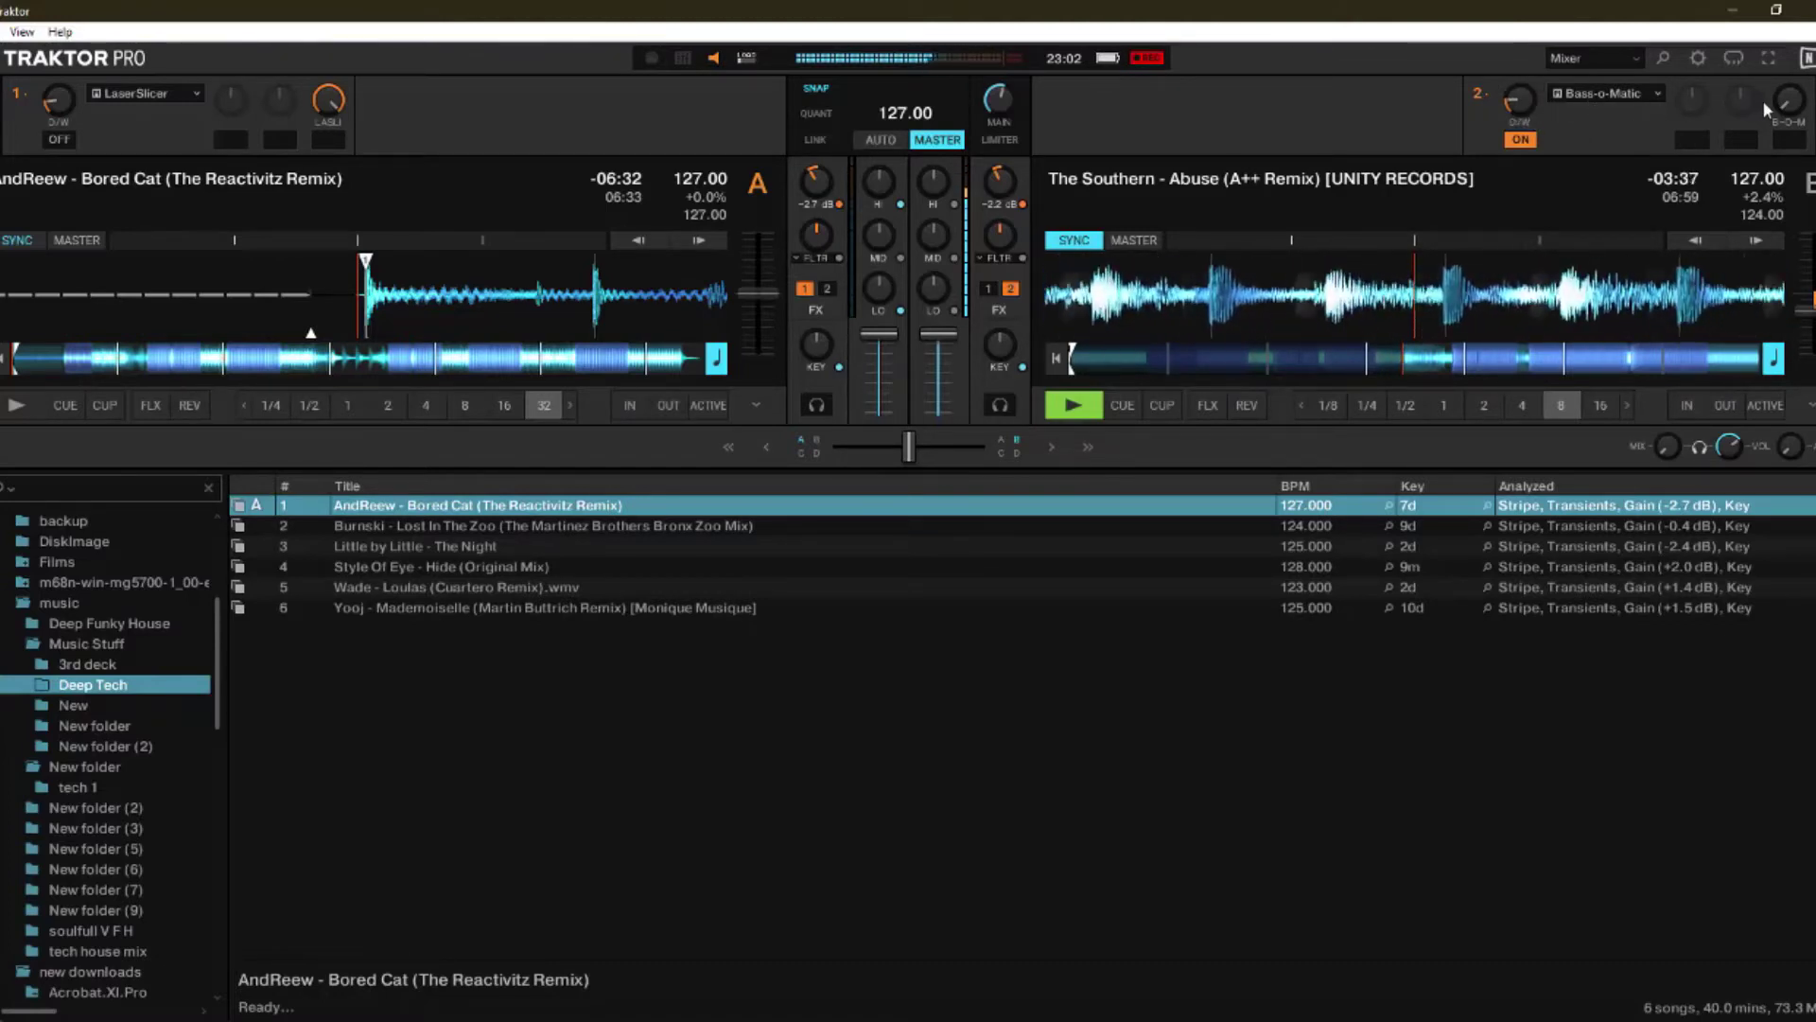
mouse_move(889, 191)
left_click_drag(888, 191, 887, 214)
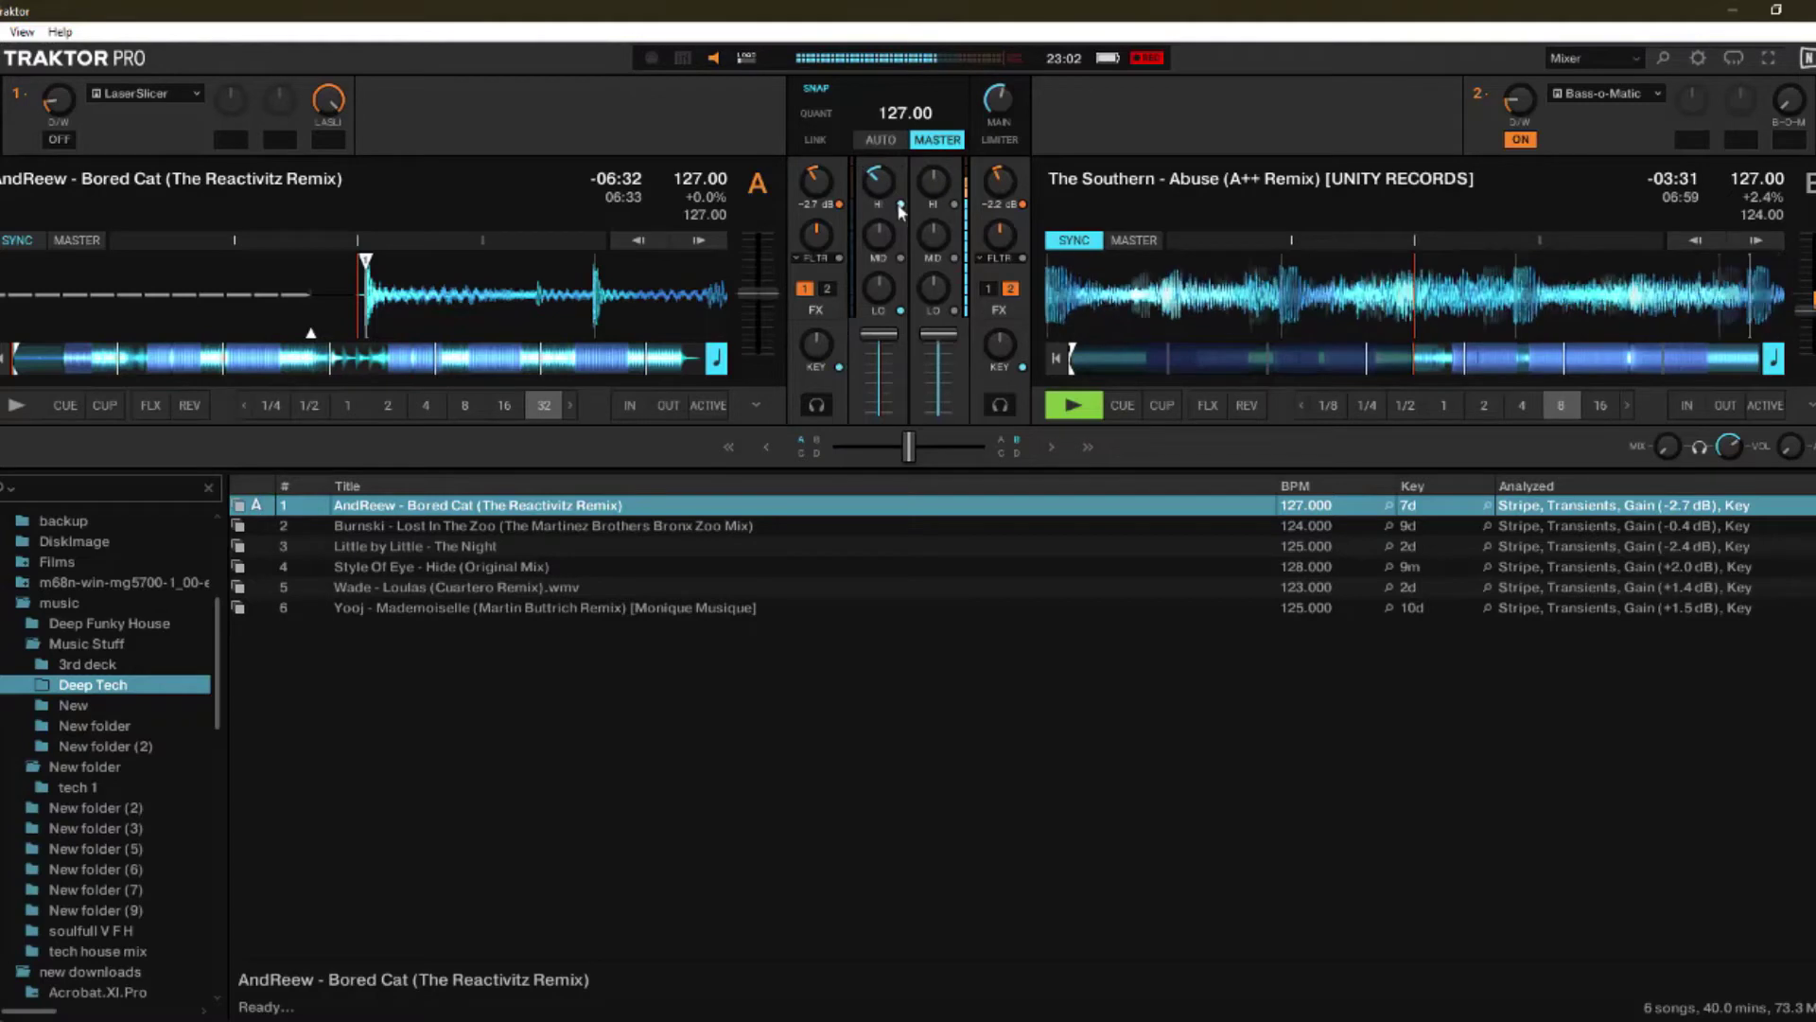
left_click_drag(1789, 106, 1788, 49)
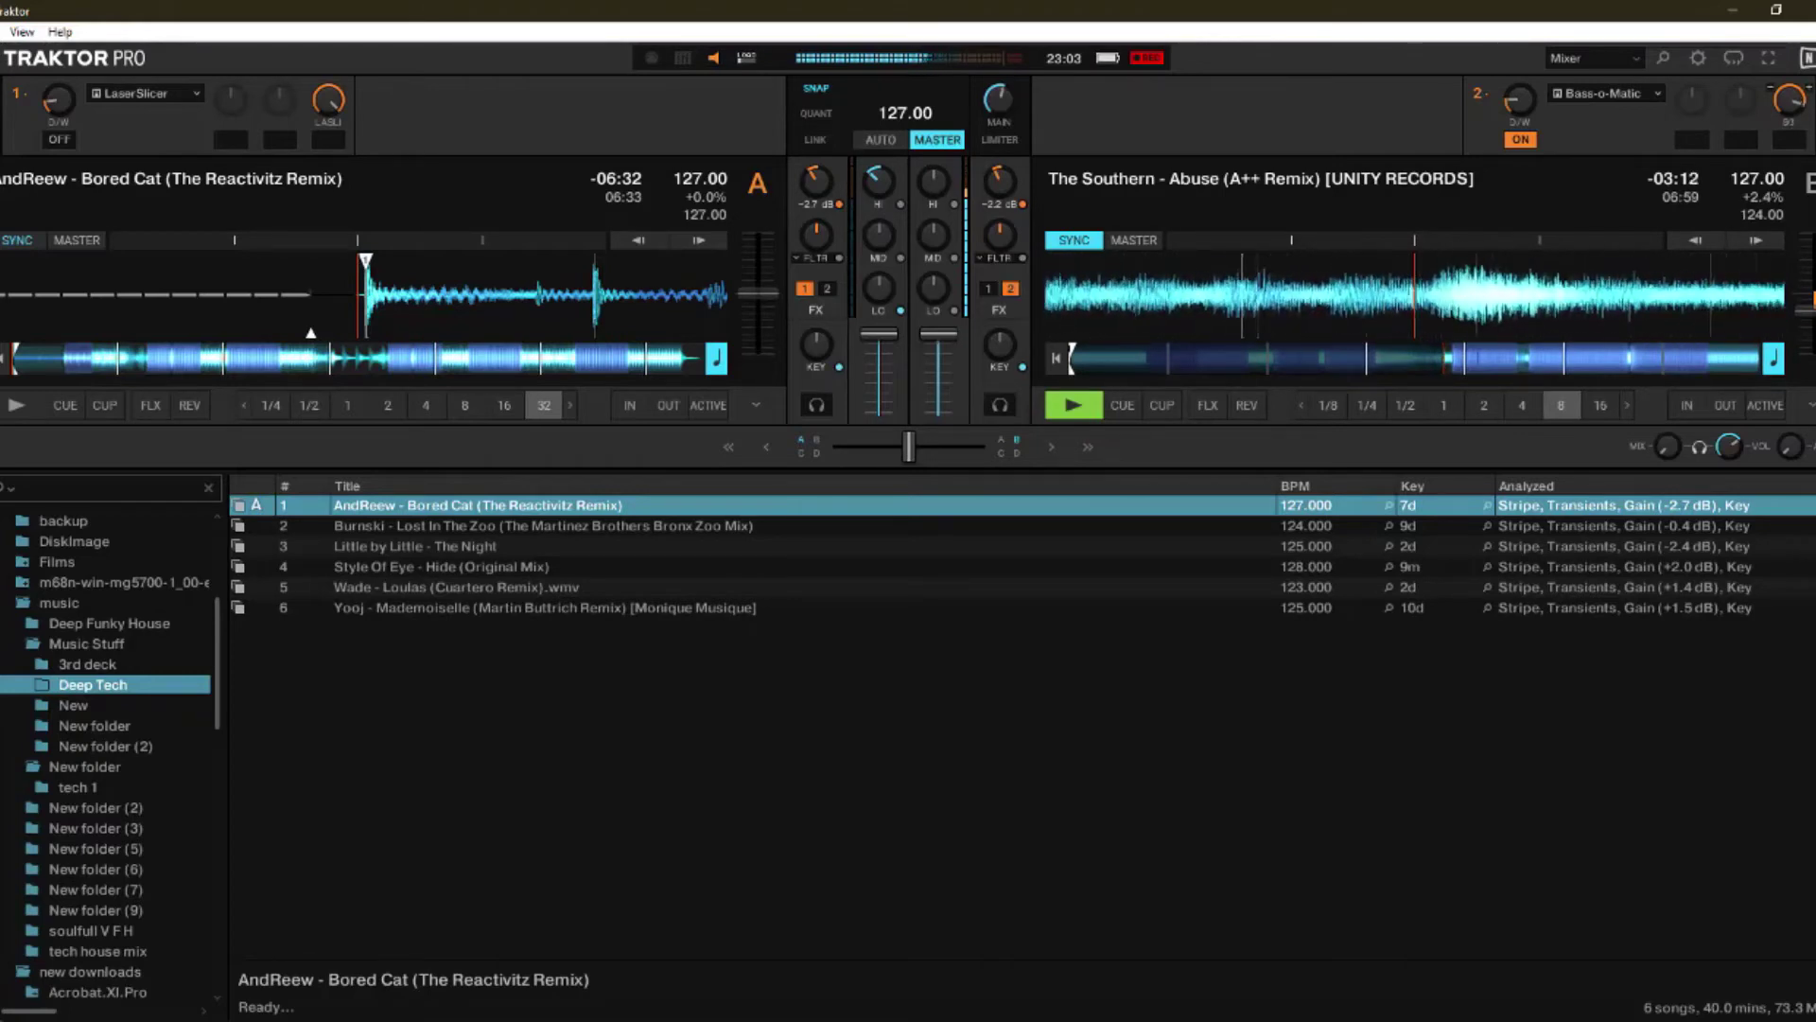
left_click(1523, 140)
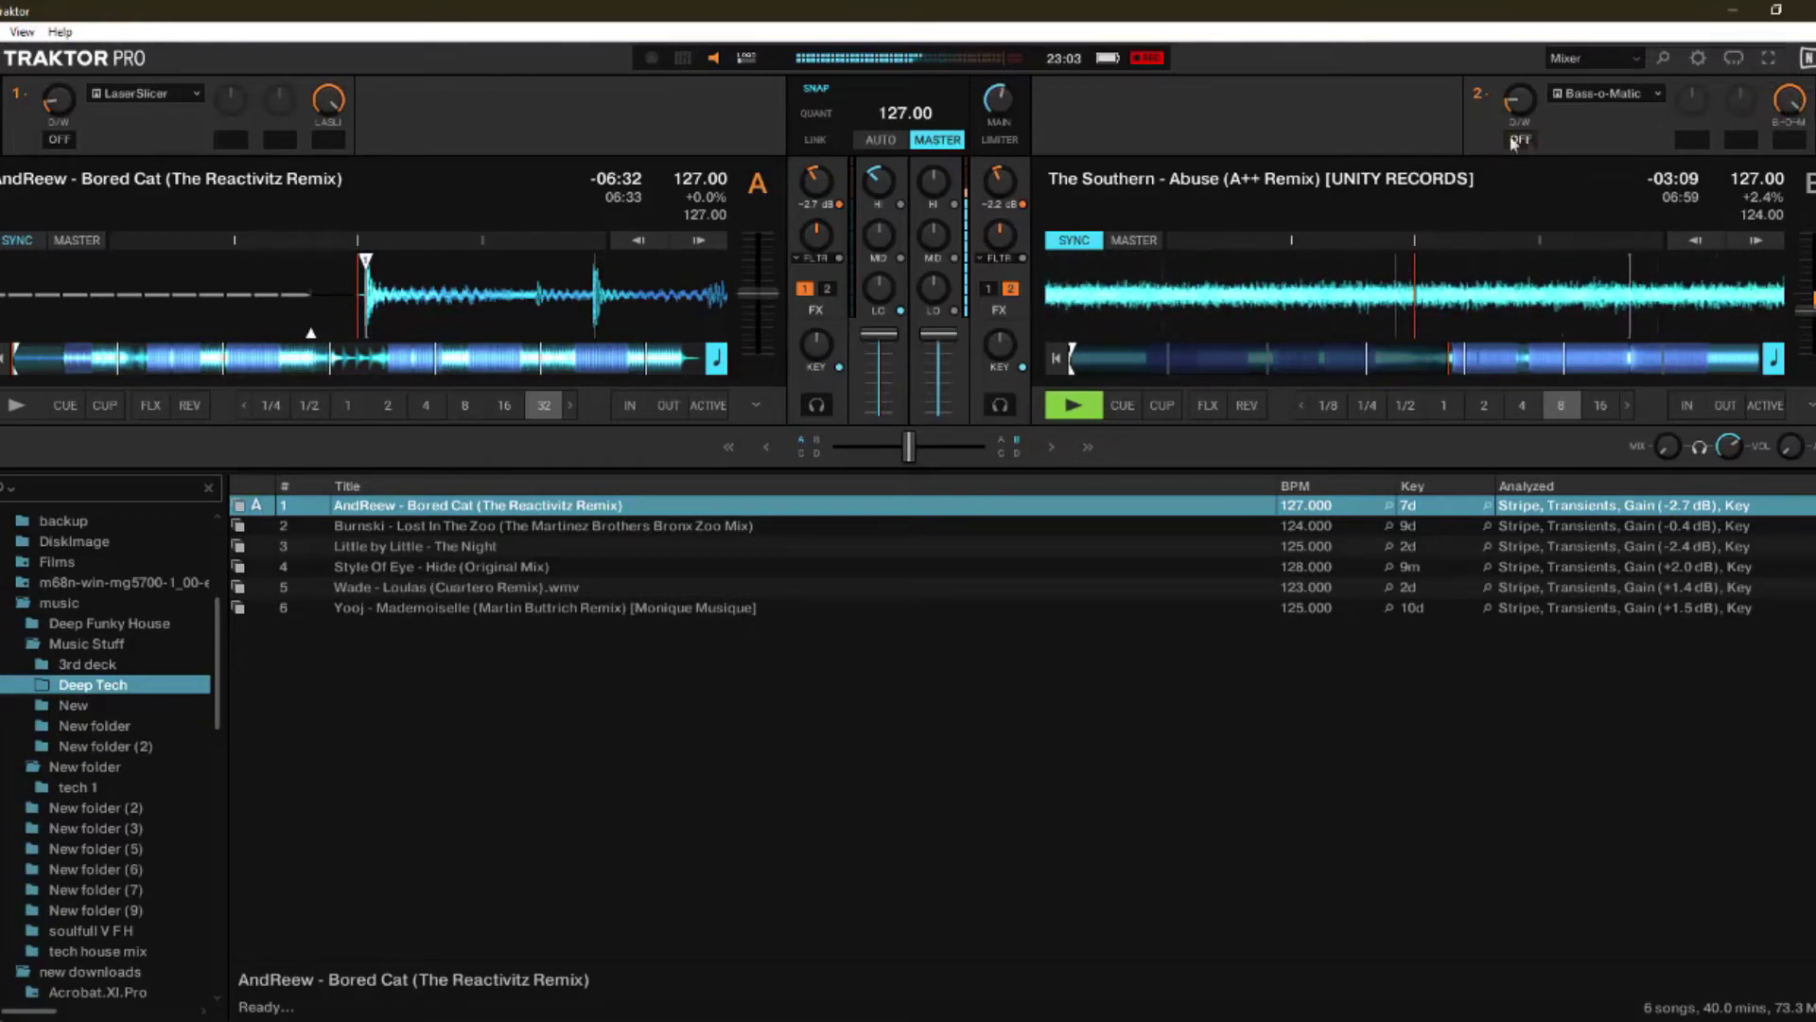
Step: Start deck A in sync, return its high EQ to neutral, and cut deck B's high EQ to about -70%
left_click(15, 407)
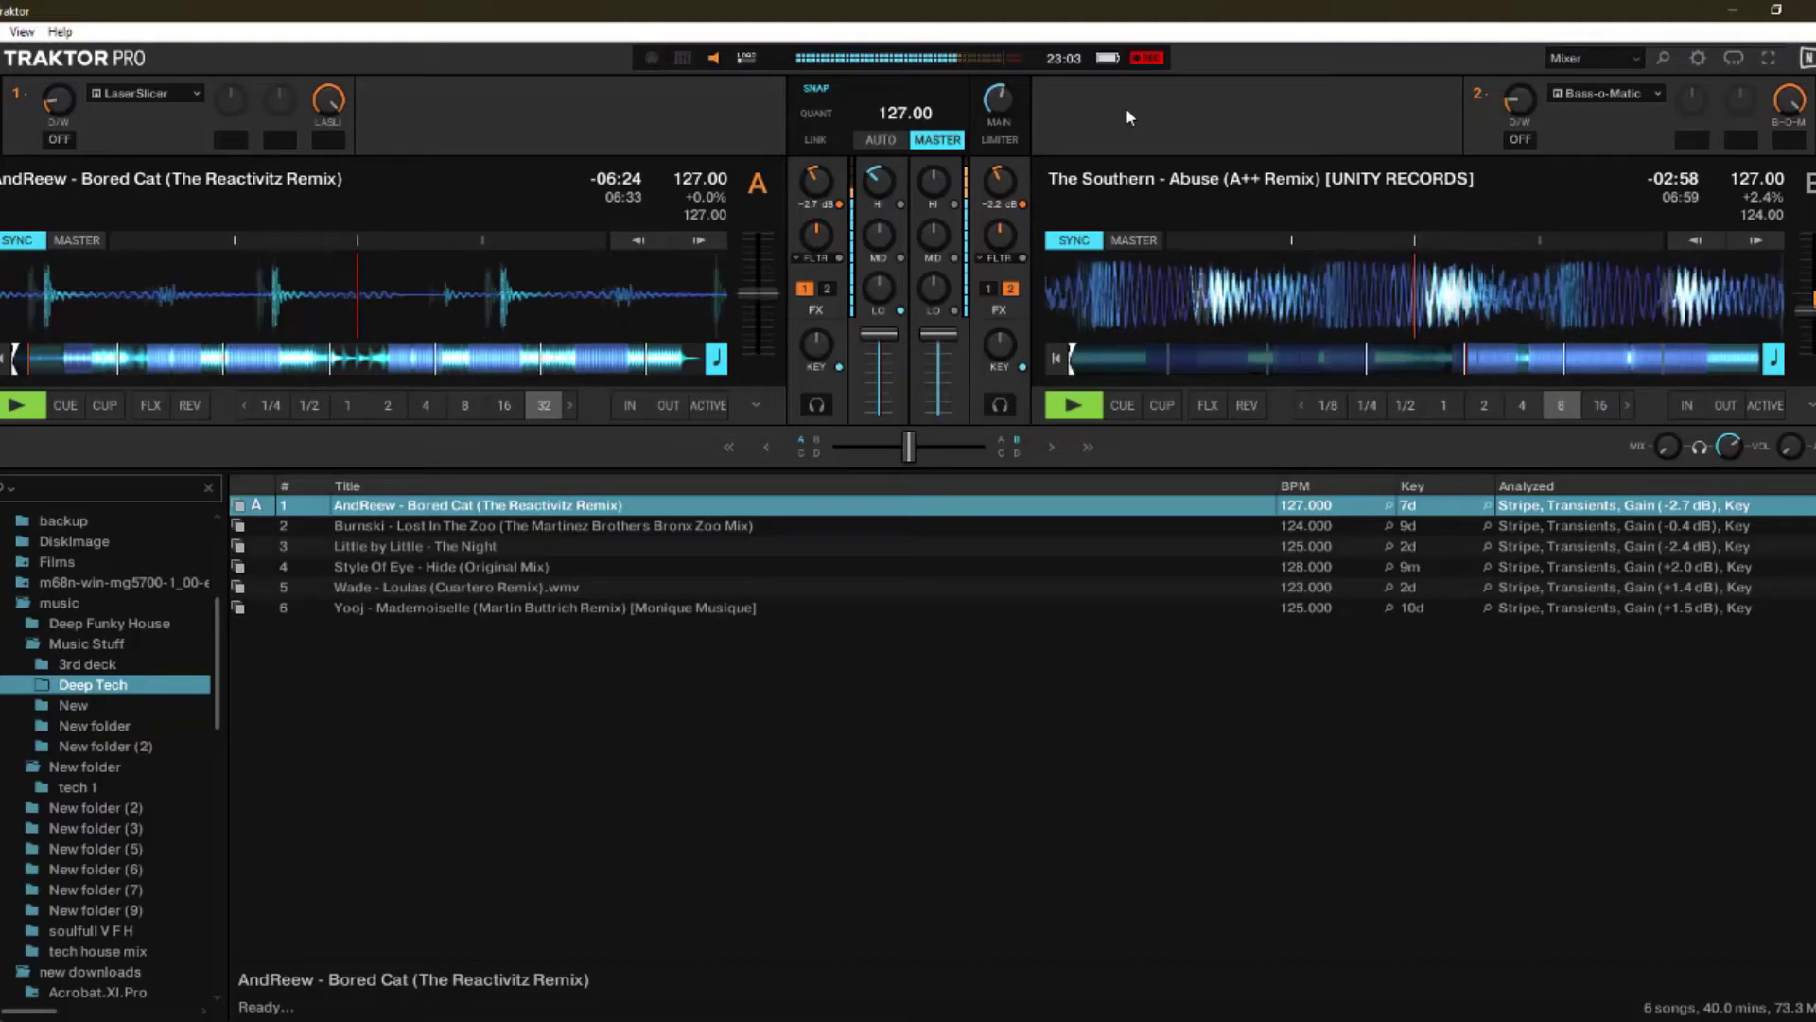
mouse_move(882, 180)
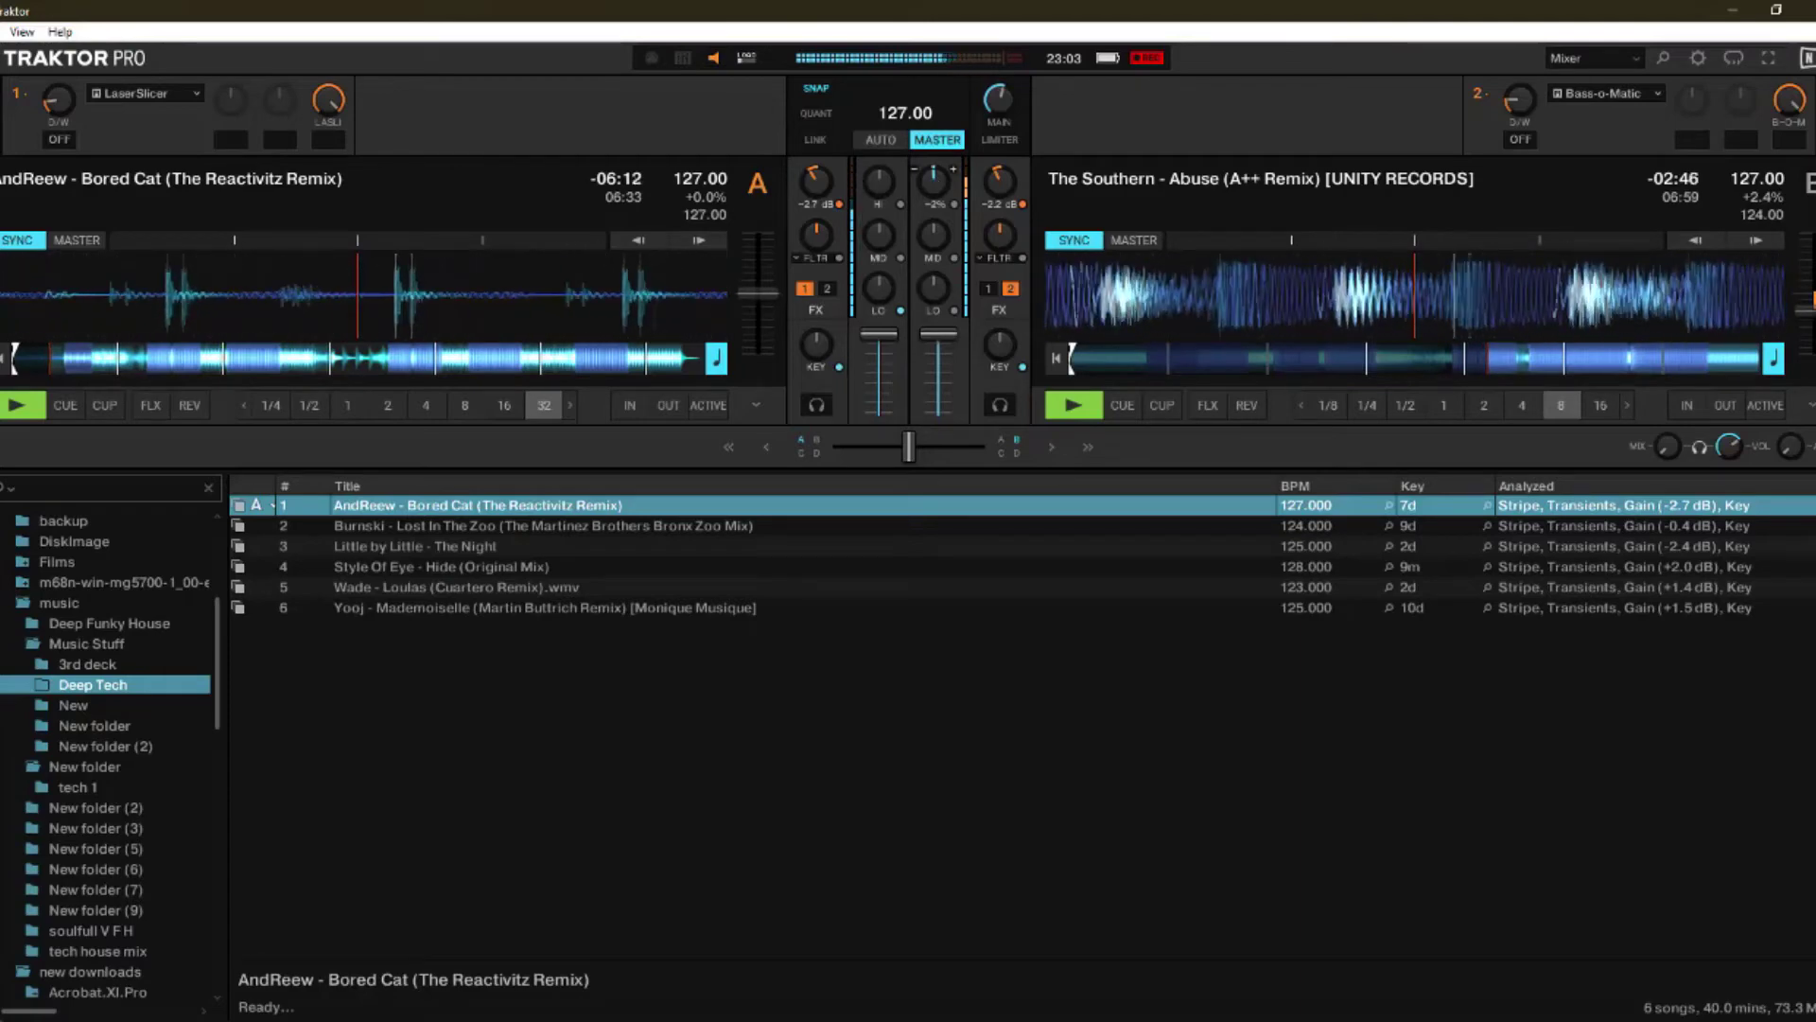
left_click_drag(933, 180, 933, 206)
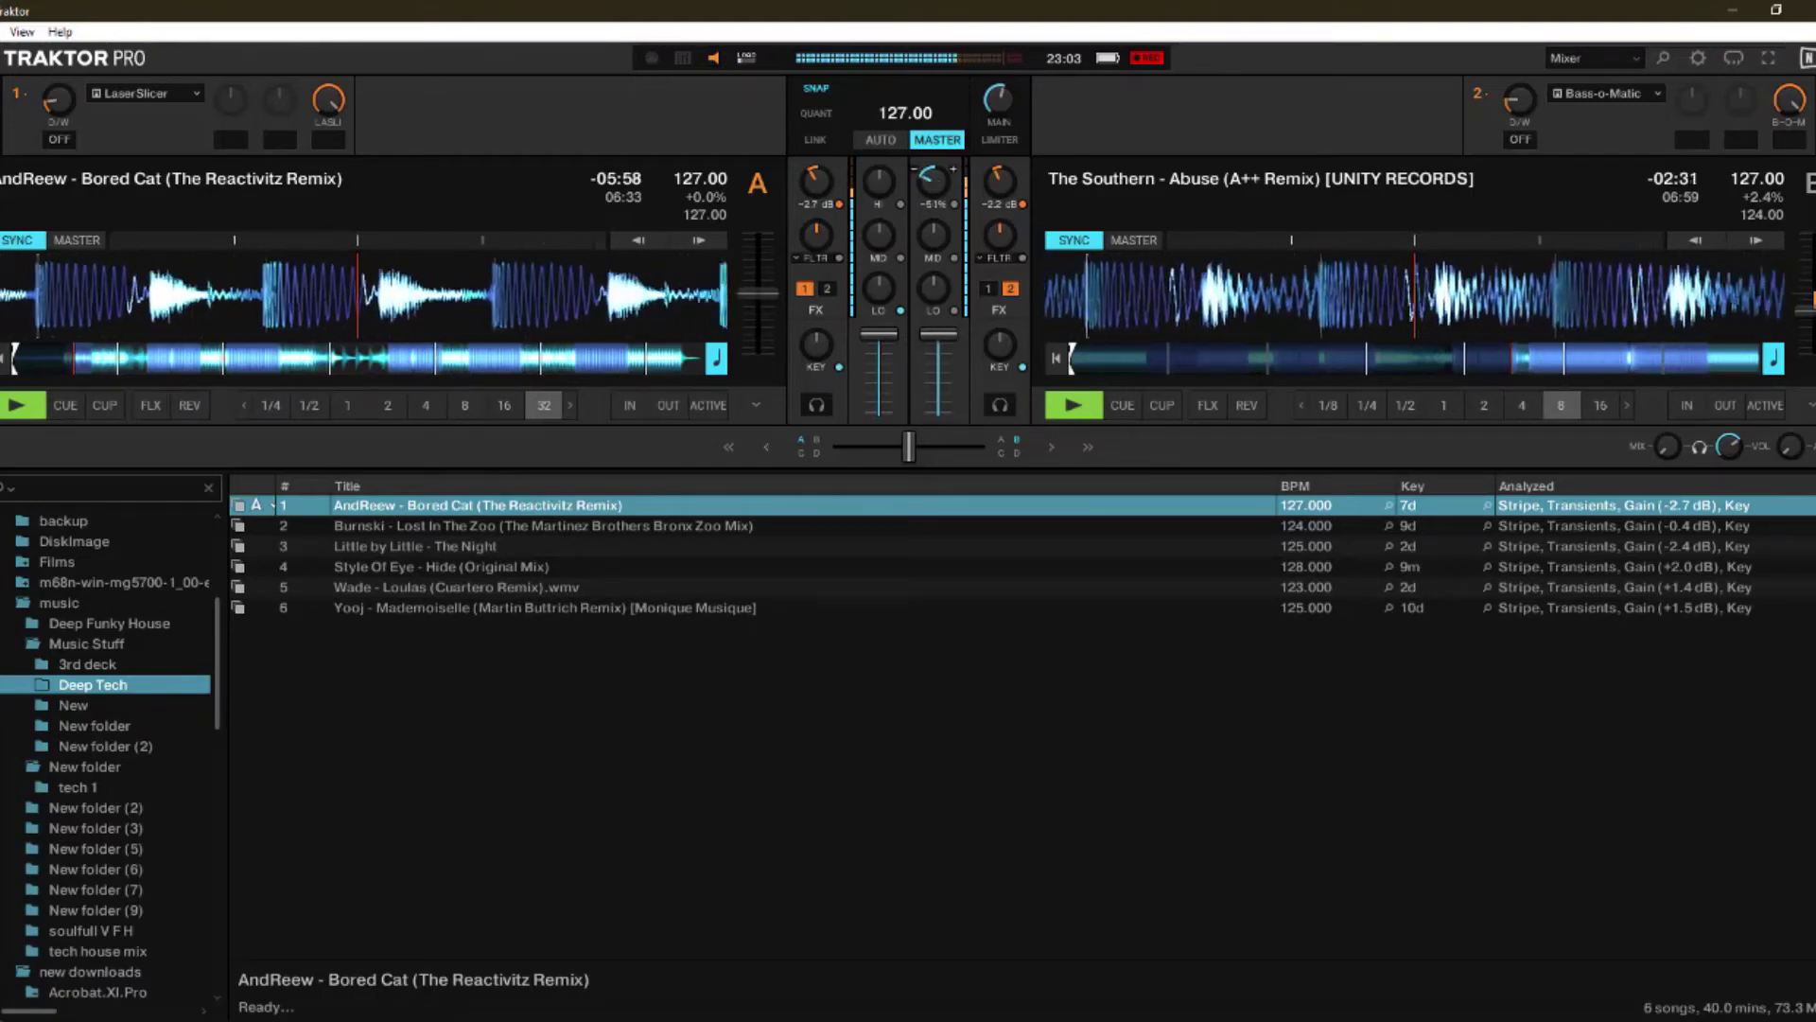
left_click_drag(933, 182, 932, 186)
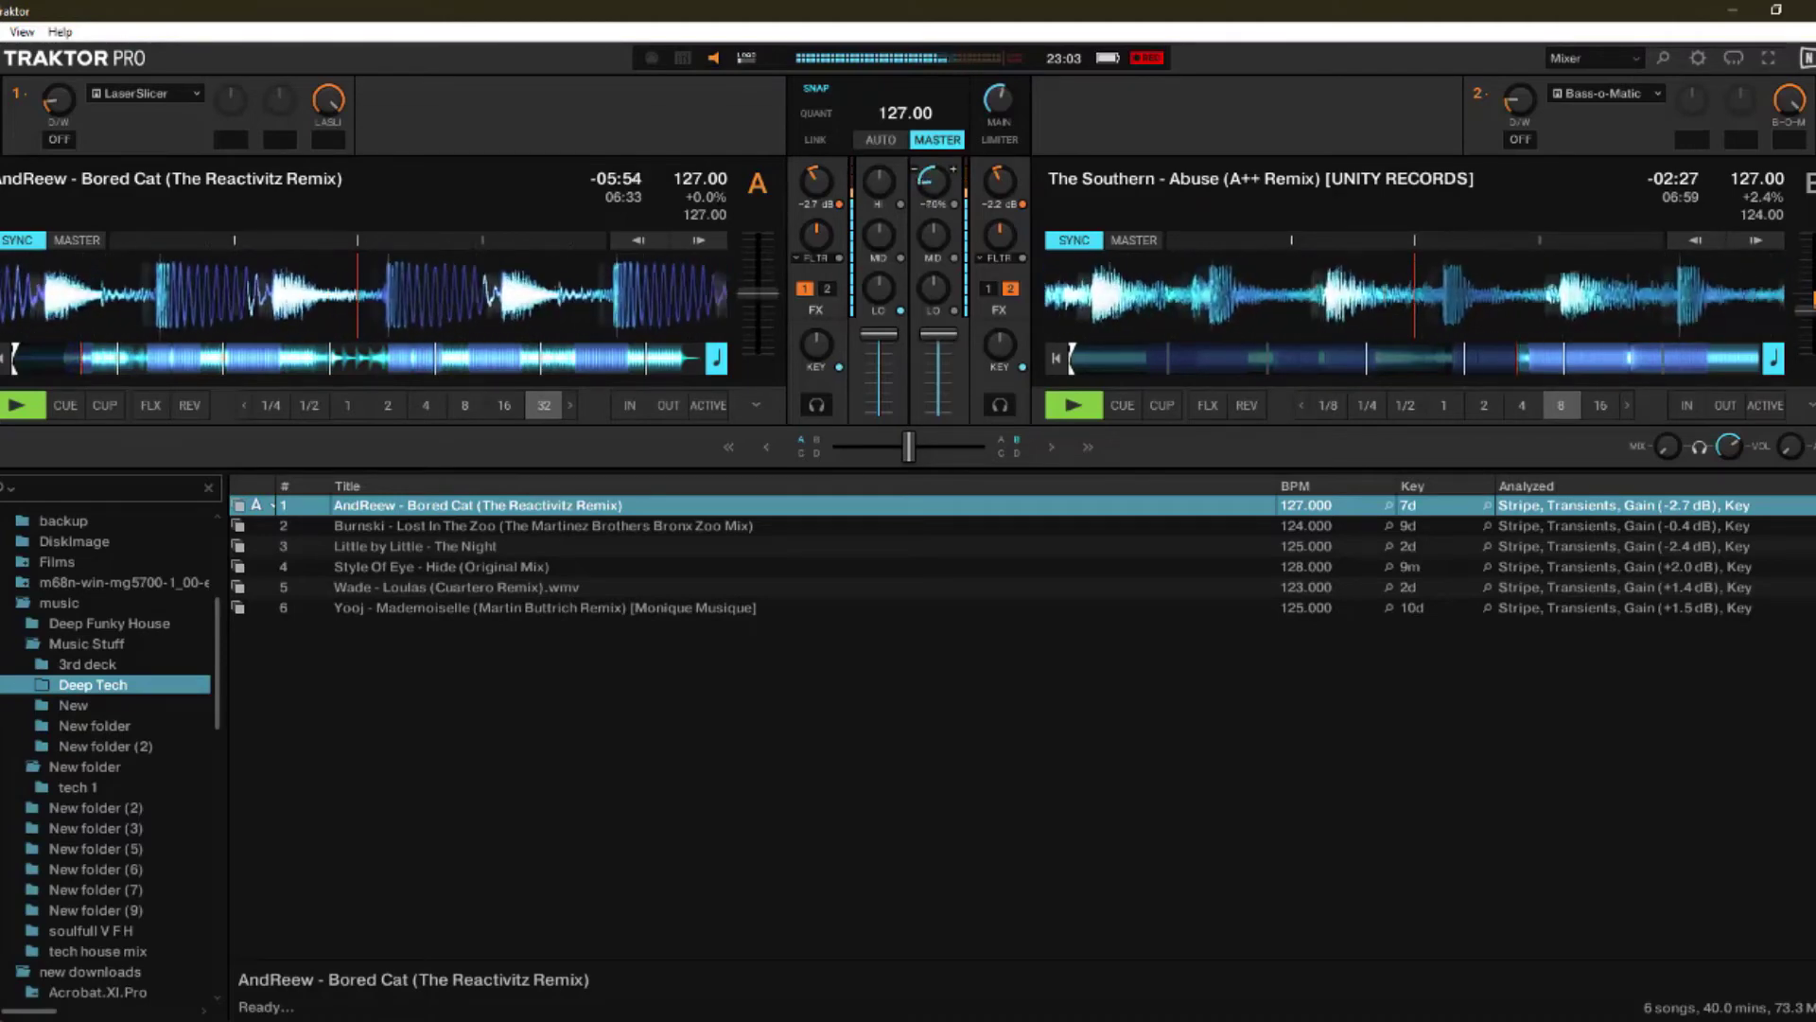
Step: Fade deck B out by cutting its mid and low EQ, and bring deck A's low end back in
left_click_drag(932, 221, 933, 222)
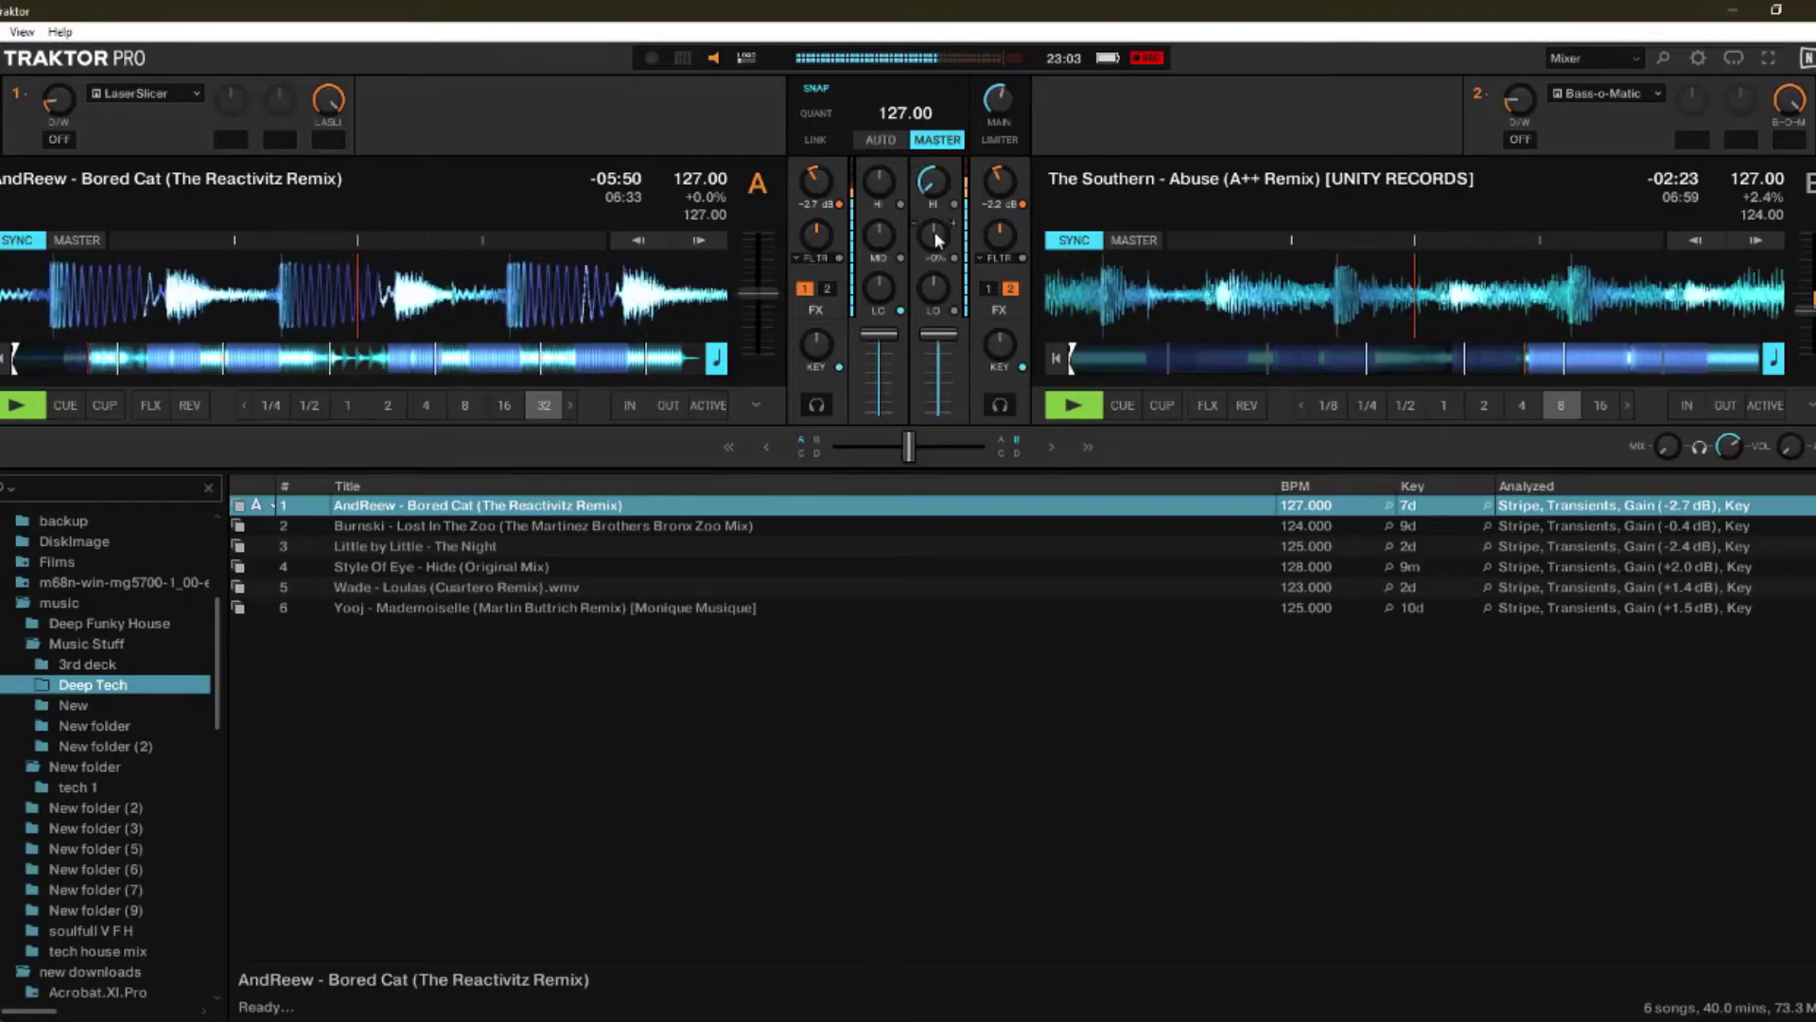
left_click_drag(933, 235, 937, 282)
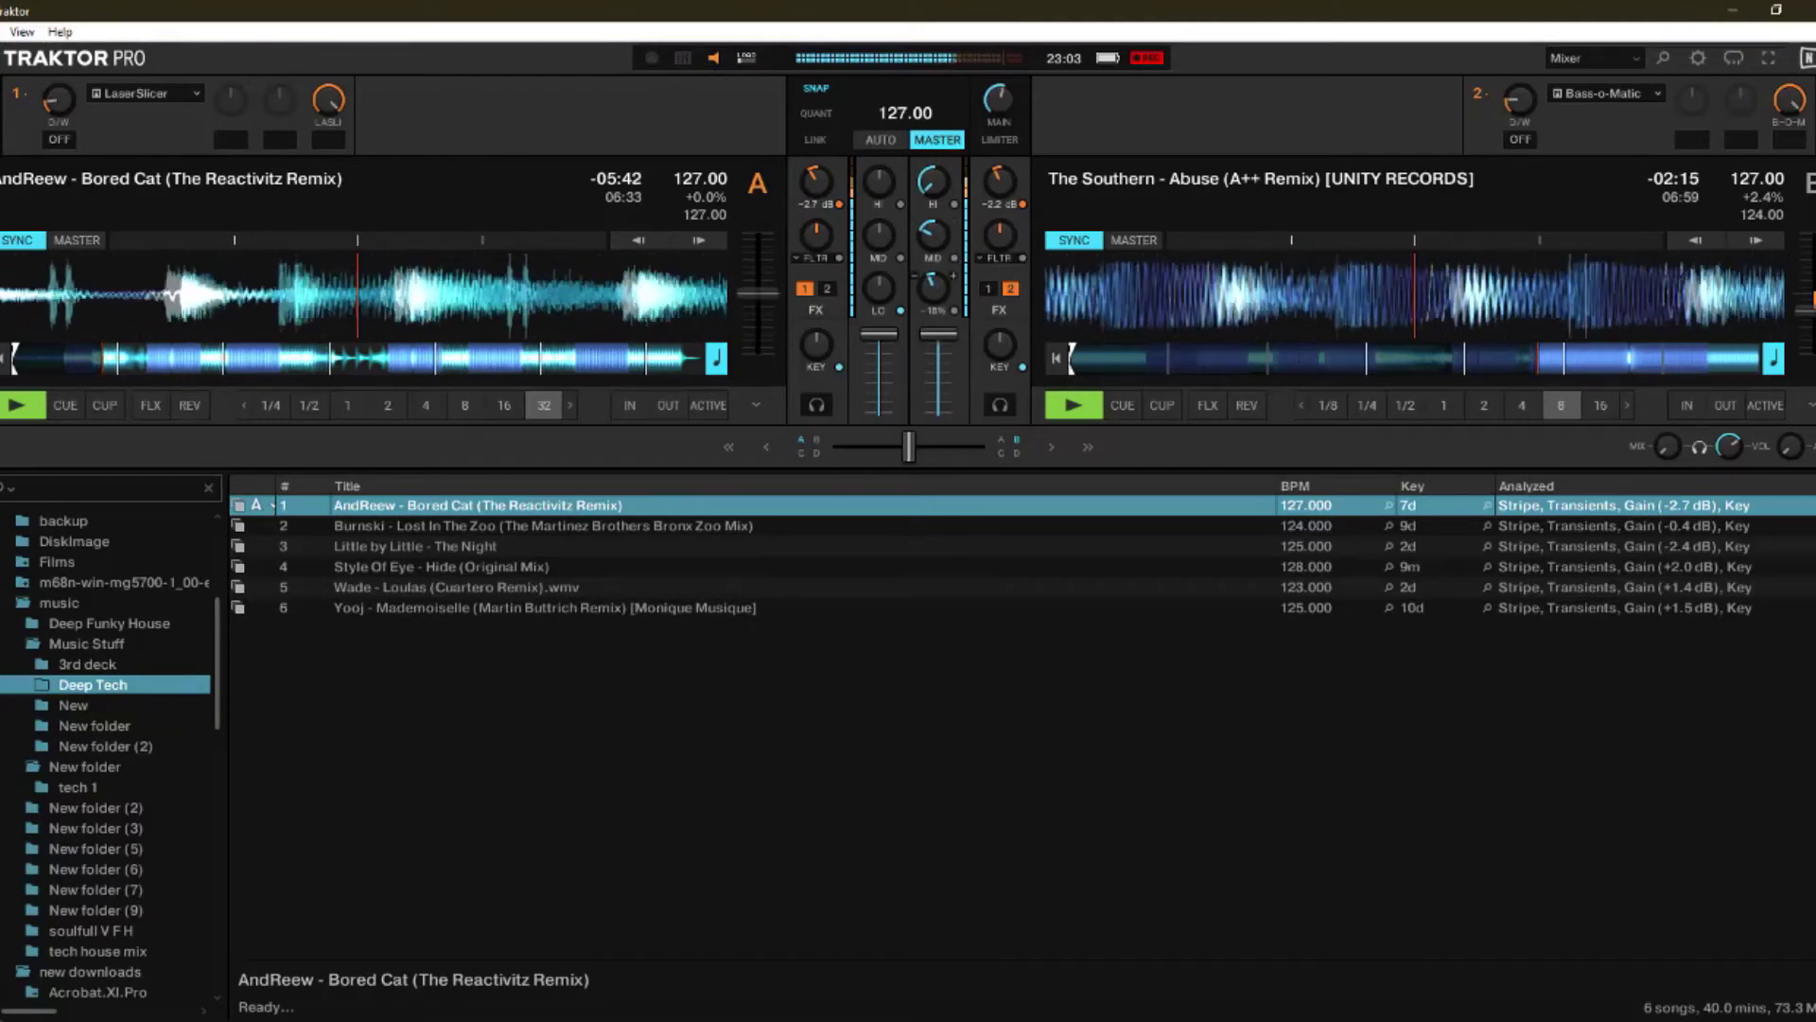
left_click_drag(933, 235, 932, 243)
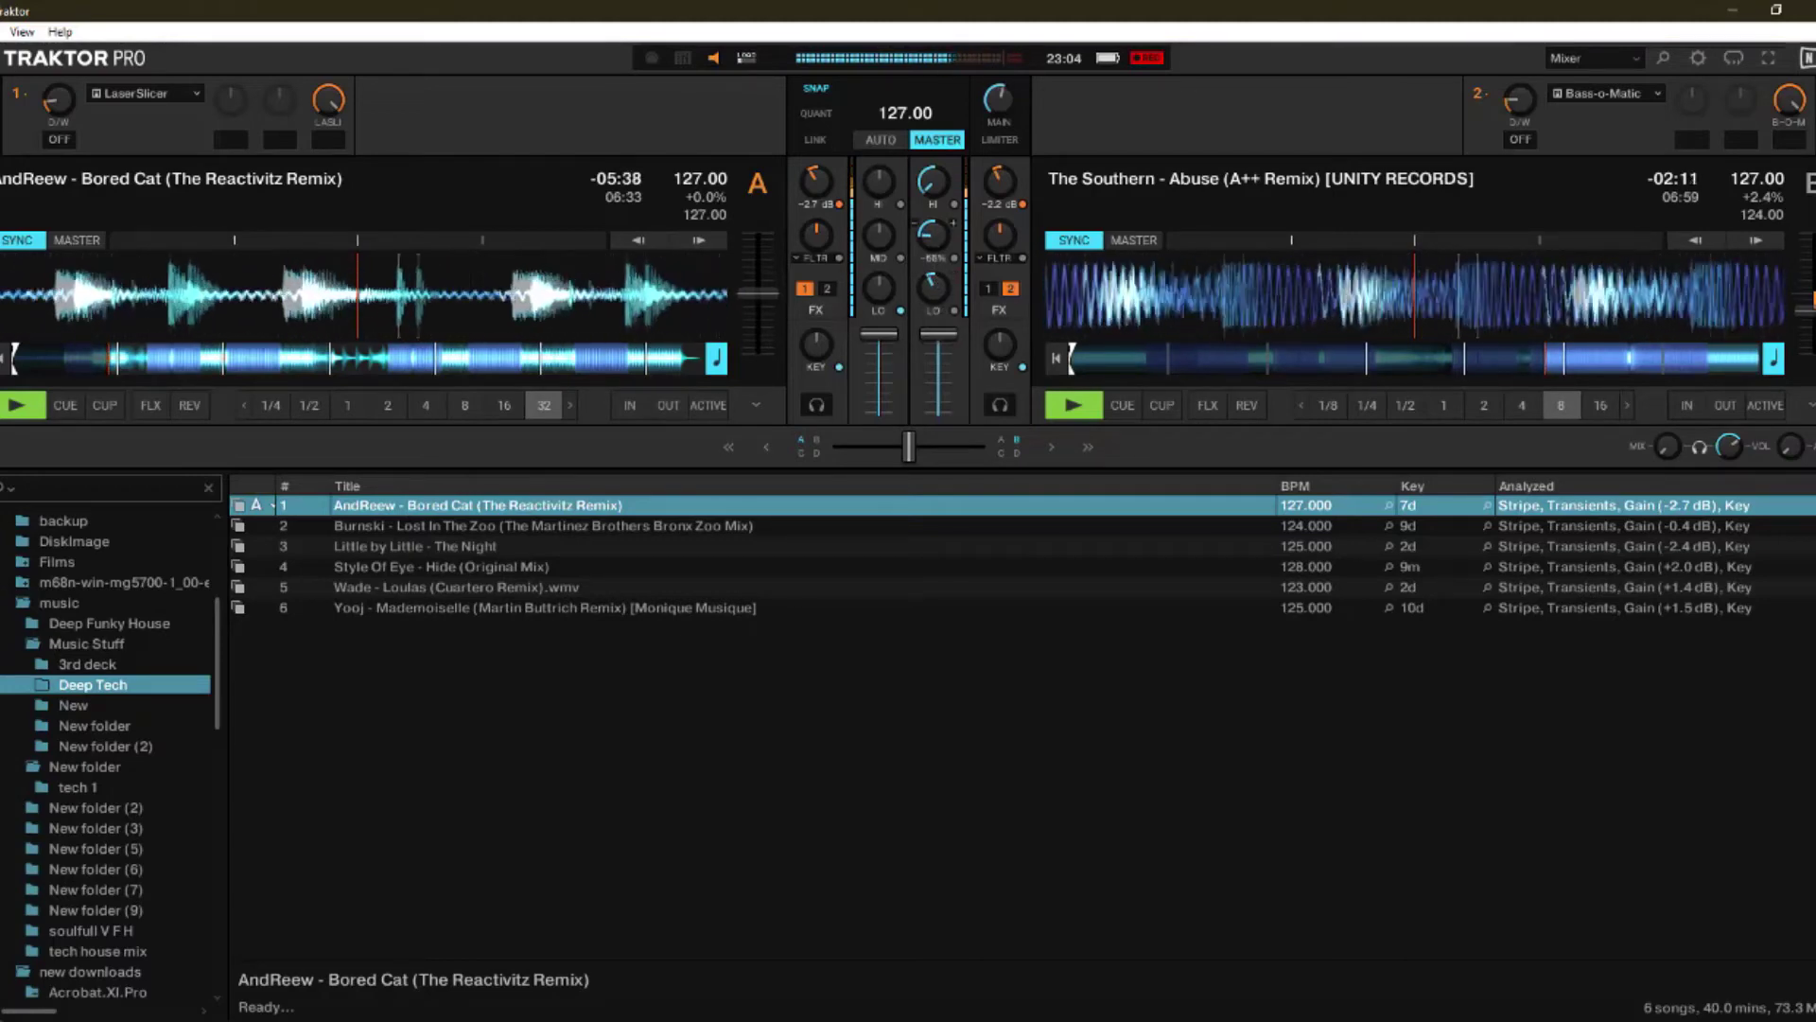
left_click_drag(933, 235, 933, 416)
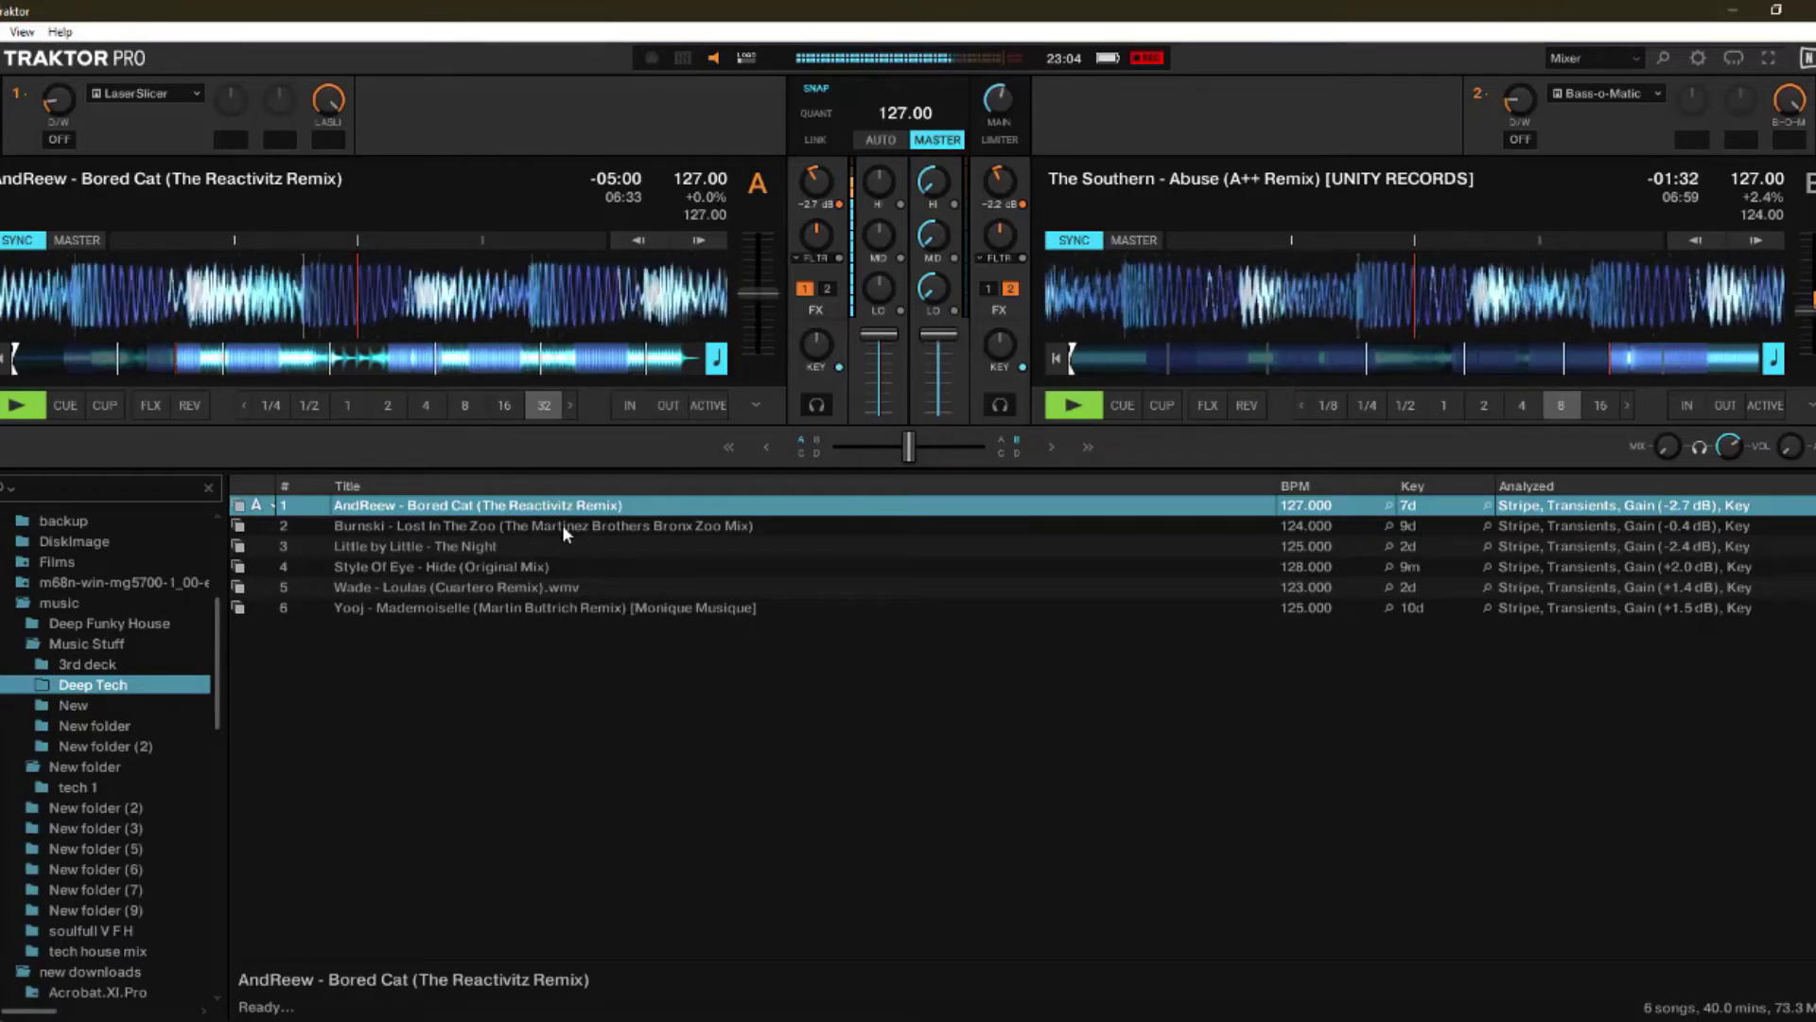
Step: Load Burnski - Lost In The Zoo (The Martinez Brothers Bronx Zoo Mix) onto deck B and reset its EQ to neutral
mouse_move(562, 524)
left_mouse_down()
mouse_move(772, 495)
mouse_move(1088, 378)
mouse_move(1457, 278)
mouse_move(1274, 301)
mouse_move(1292, 305)
left_mouse_up()
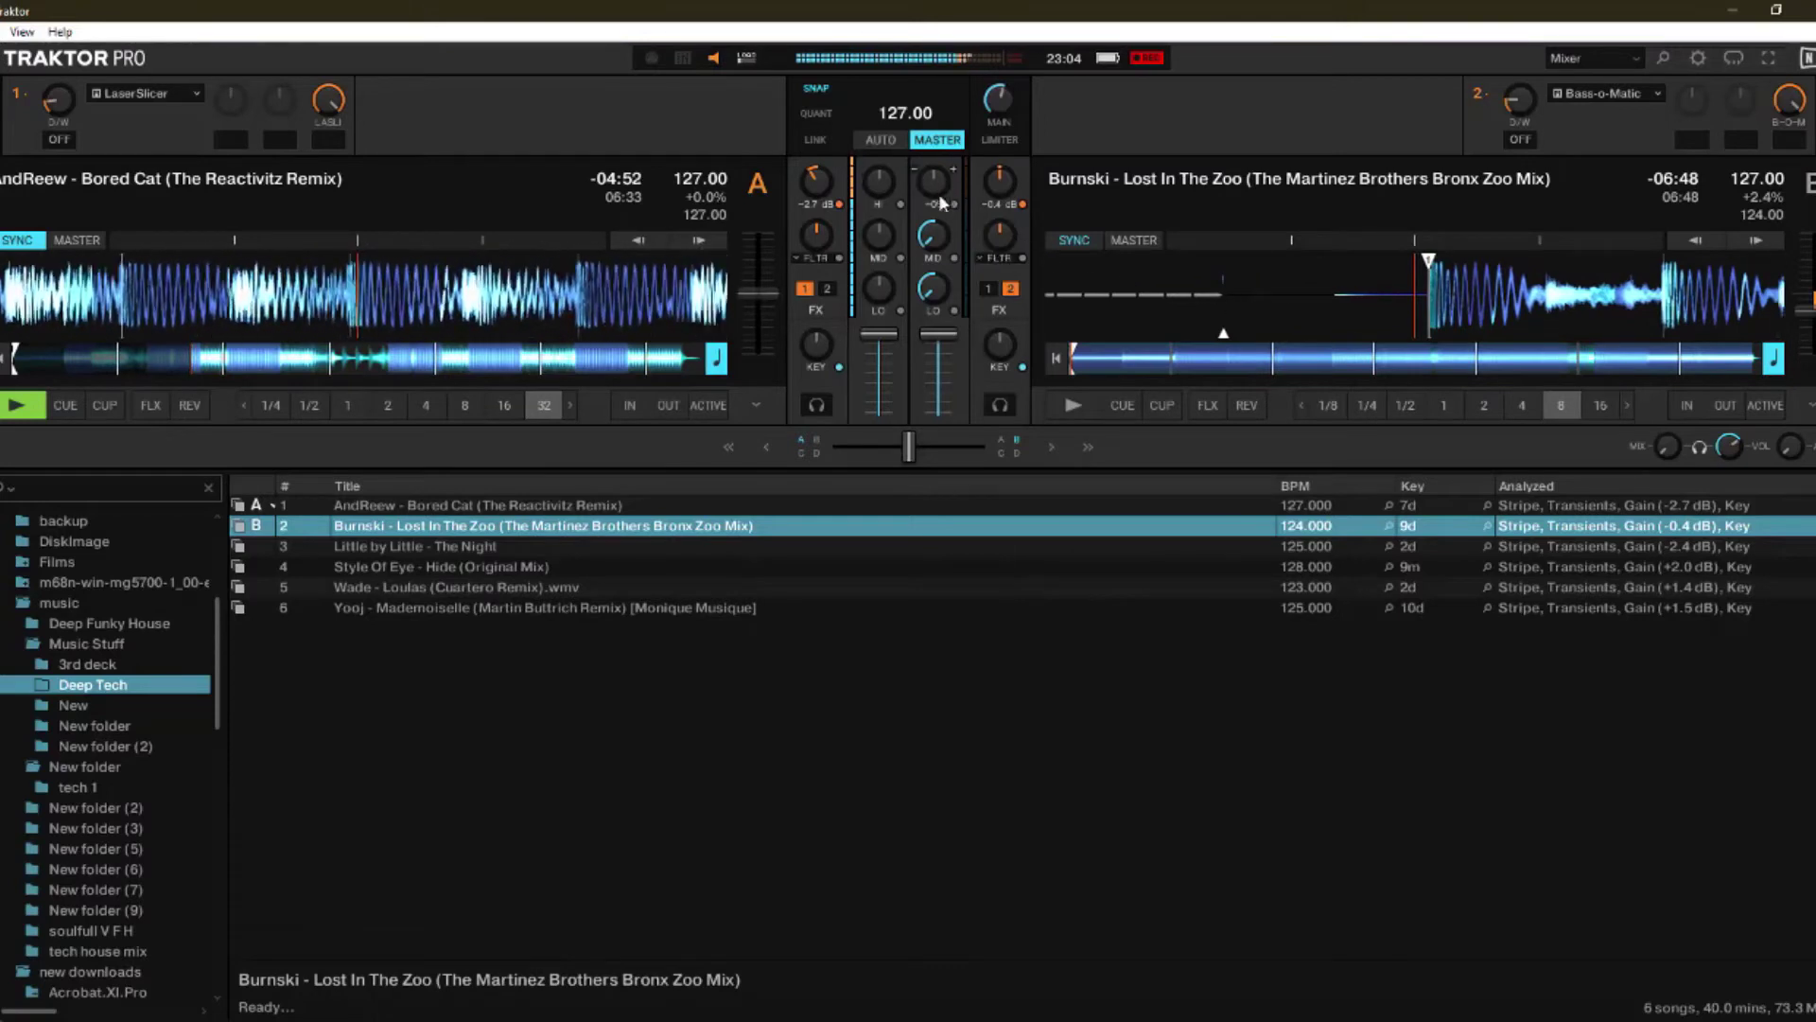
double_click(948, 298)
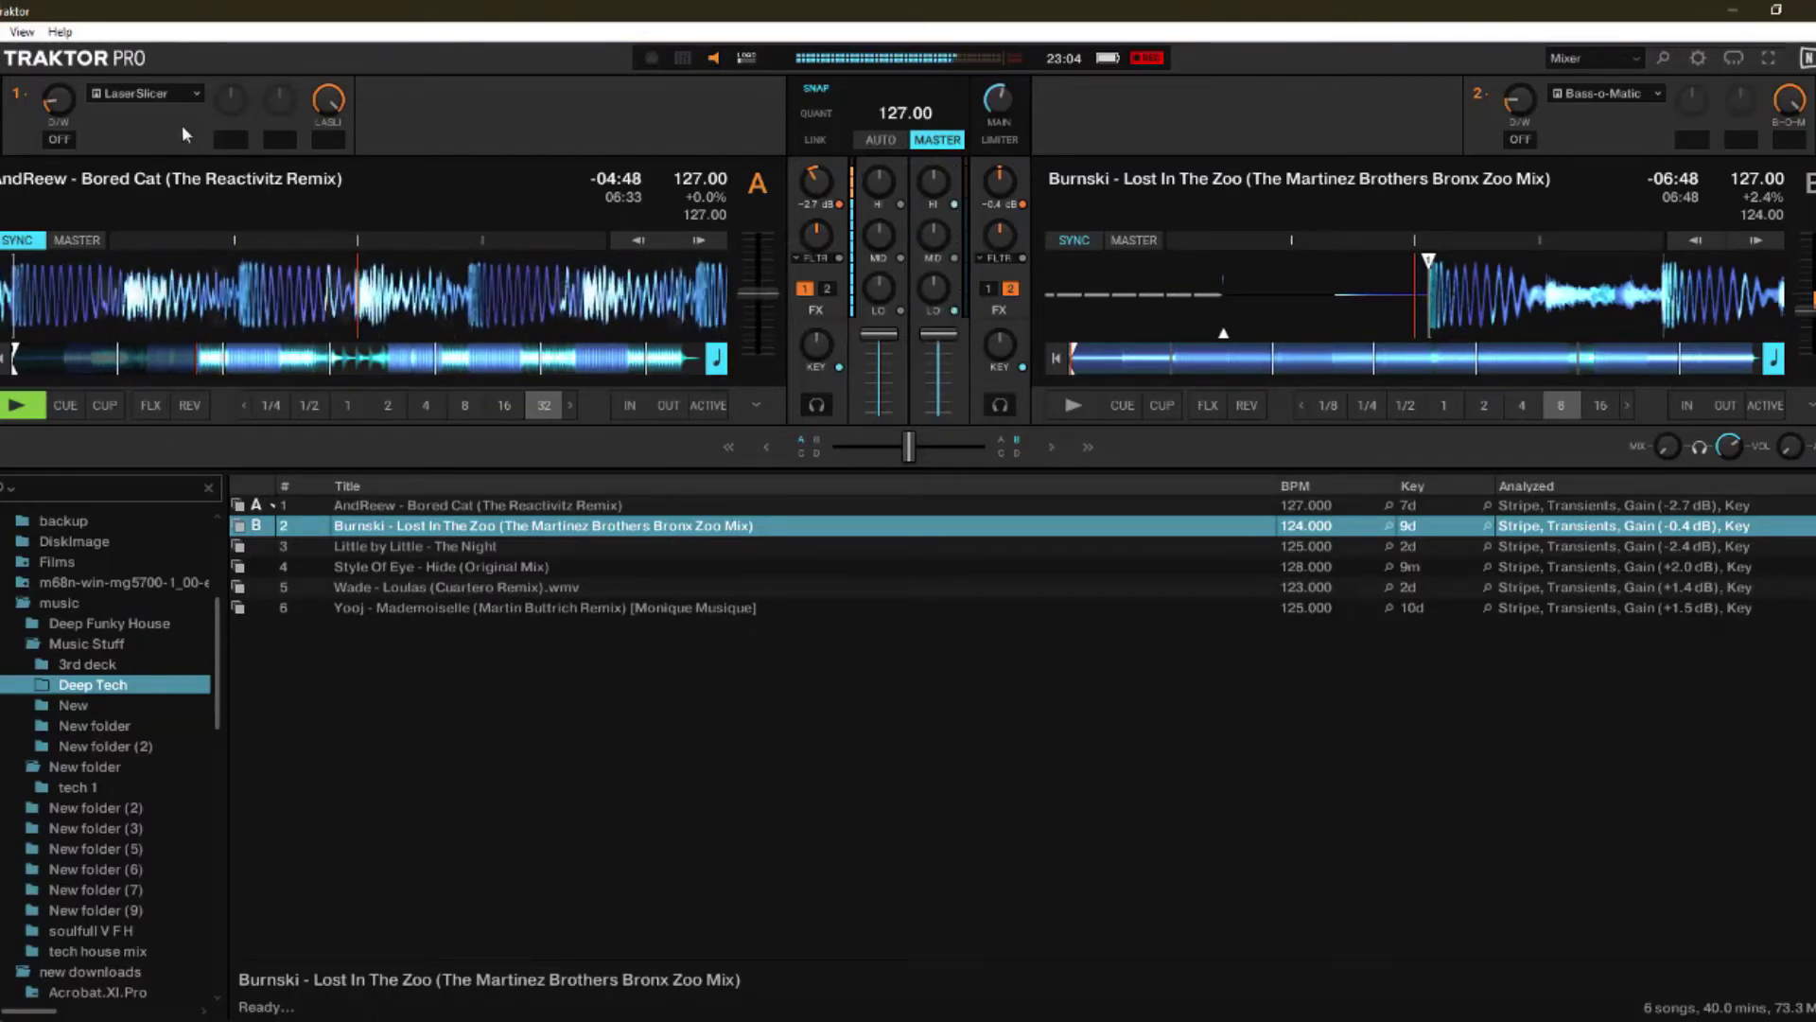
Step: Load Zzzurp into FX unit 1, run it on deck A at full amount for a passage, and switch it off
left_click(158, 107)
left_click(120, 312)
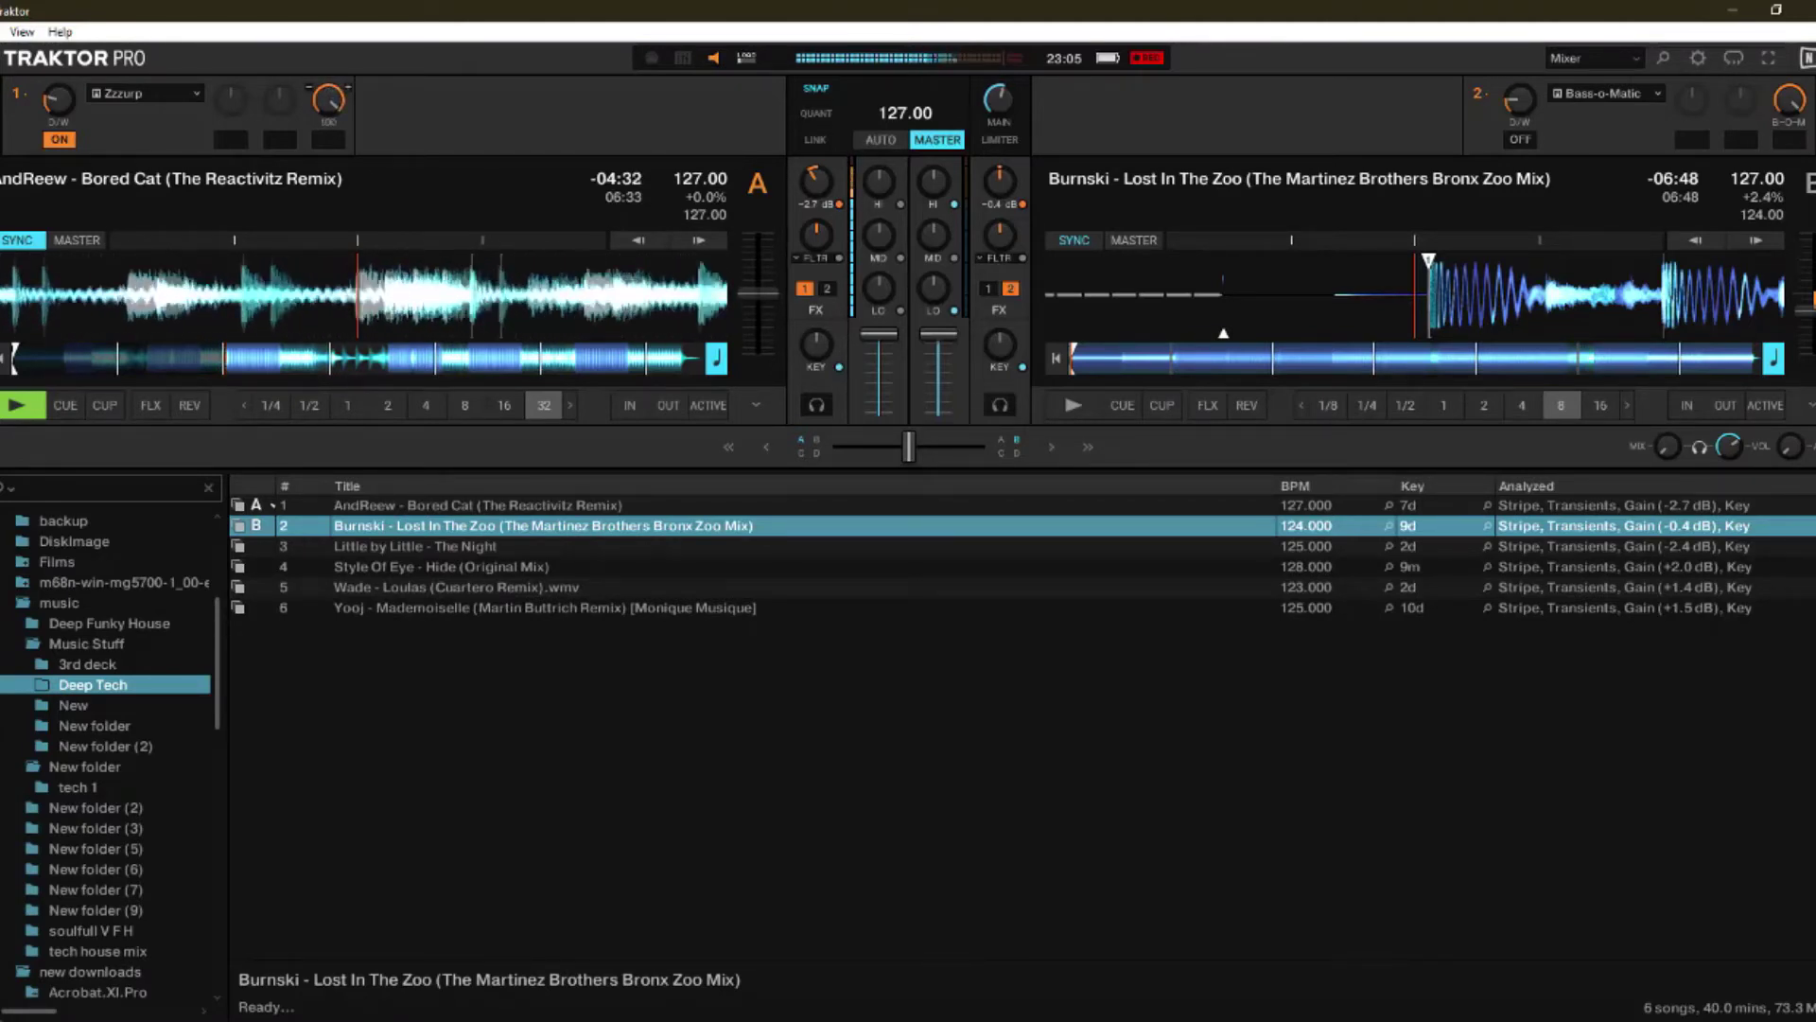
left_click(64, 142)
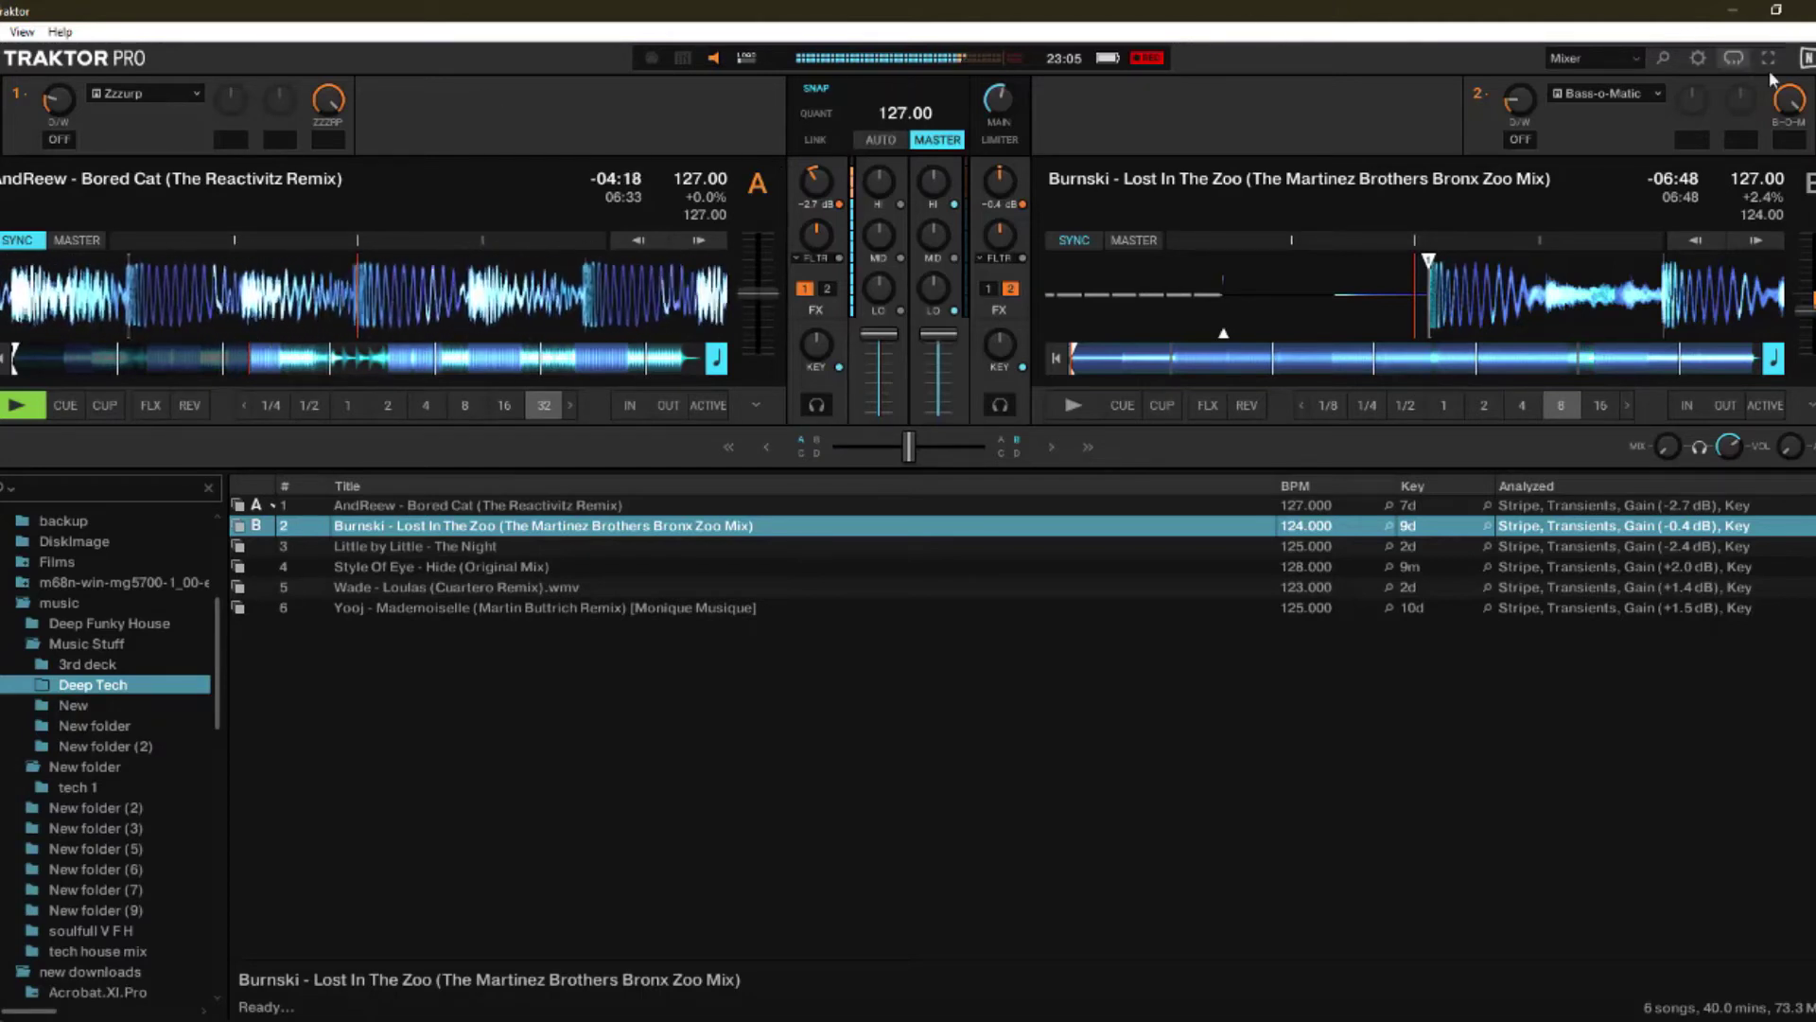
Step: Check the running recording in the audio recorder and return to the FX unit 2 view
left_click(1815, 140)
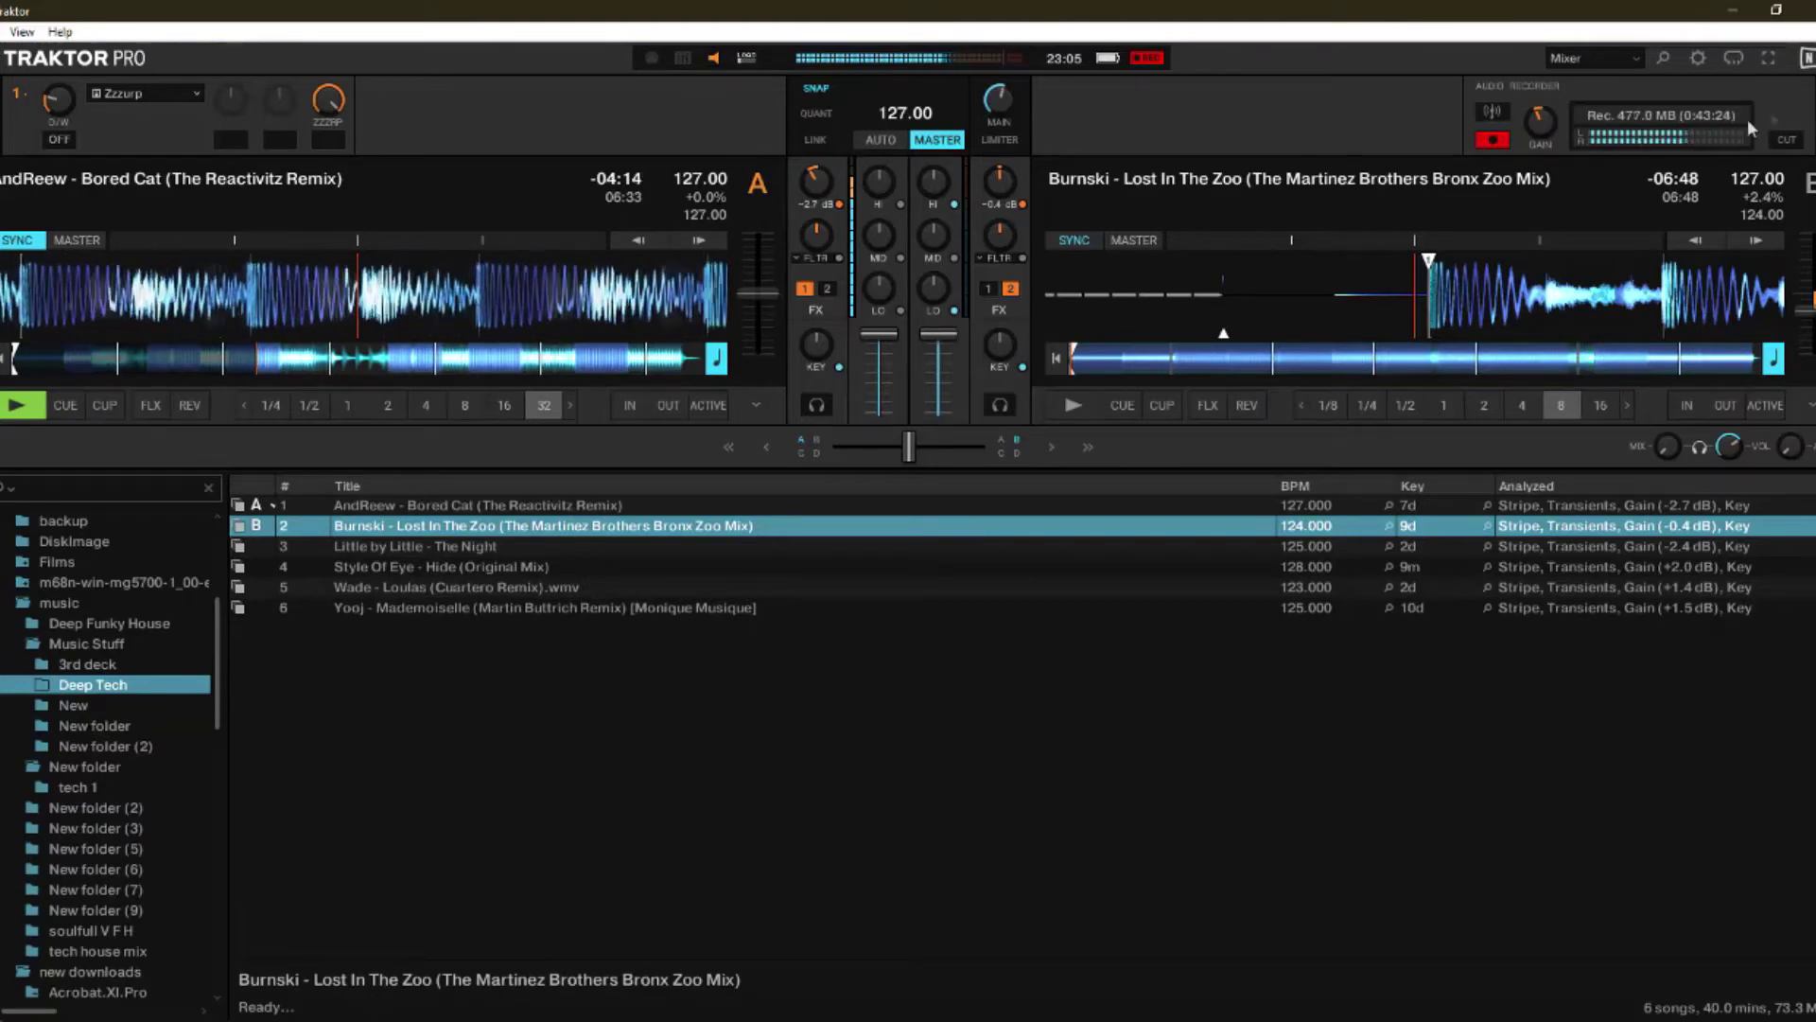
left_click(1814, 93)
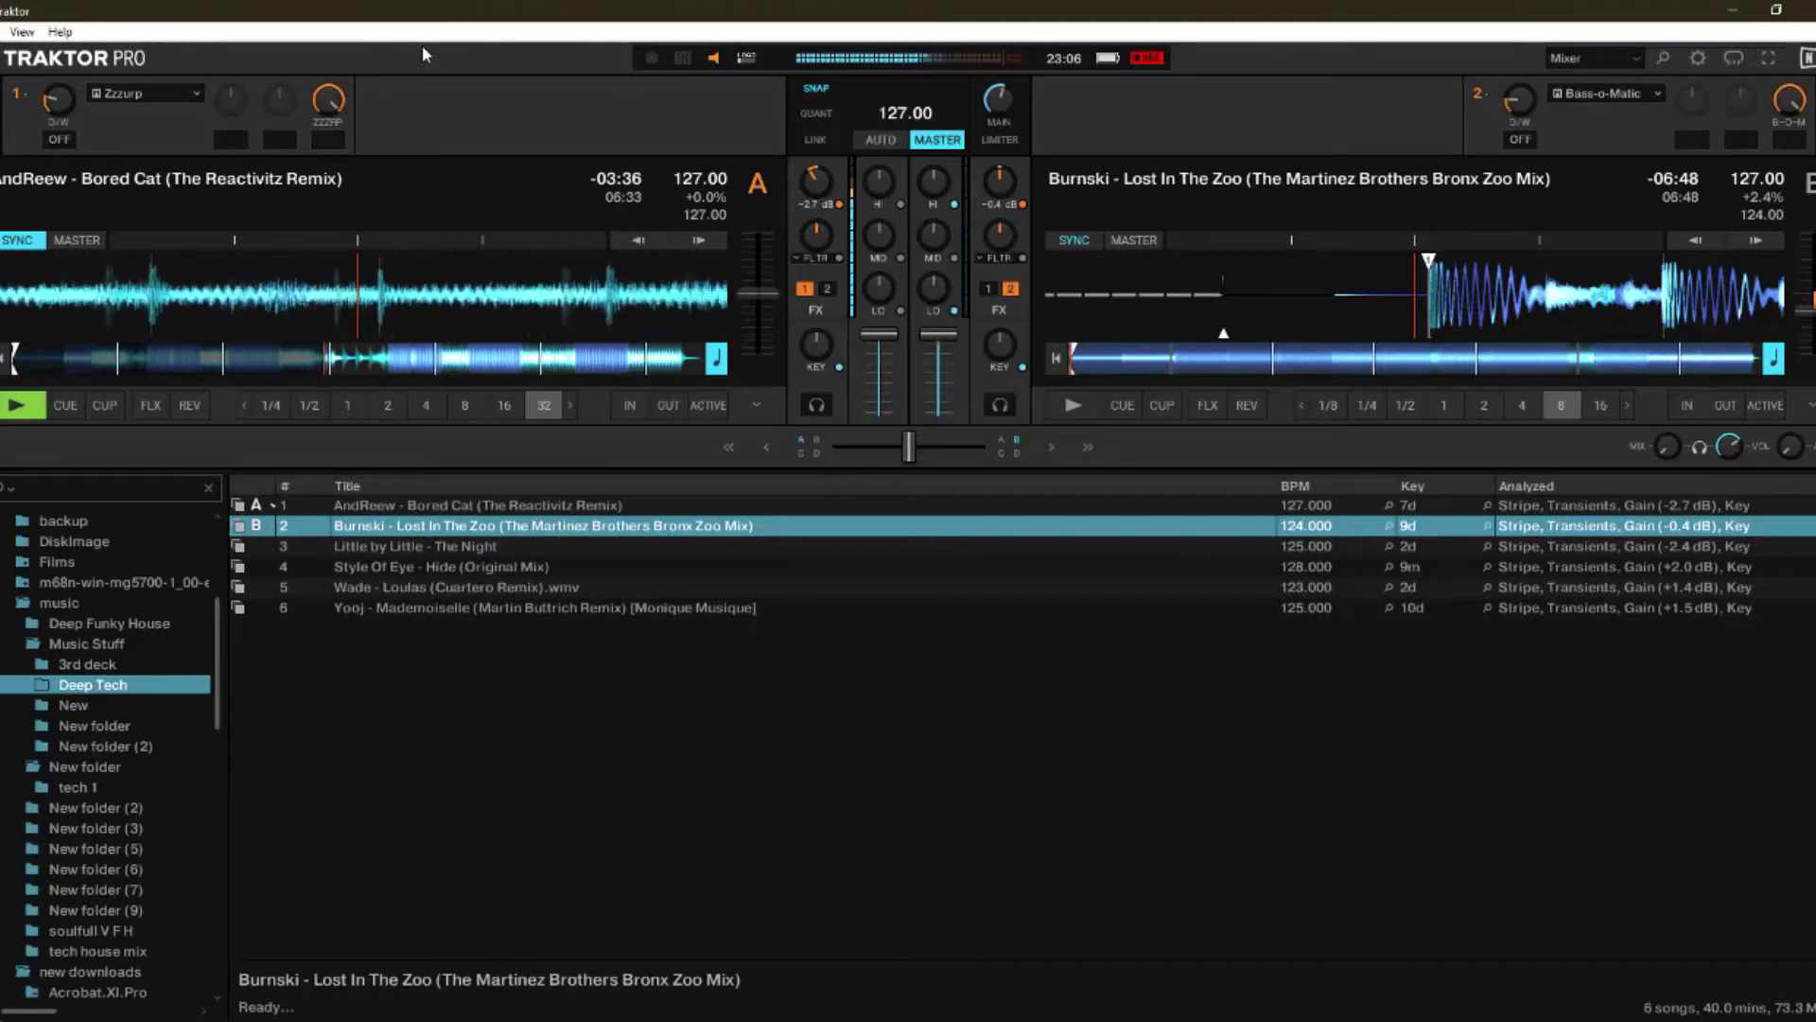
Step: Load Delay into FX unit 1 and run it on deck A with the dry/wet amount raised
left_click(129, 95)
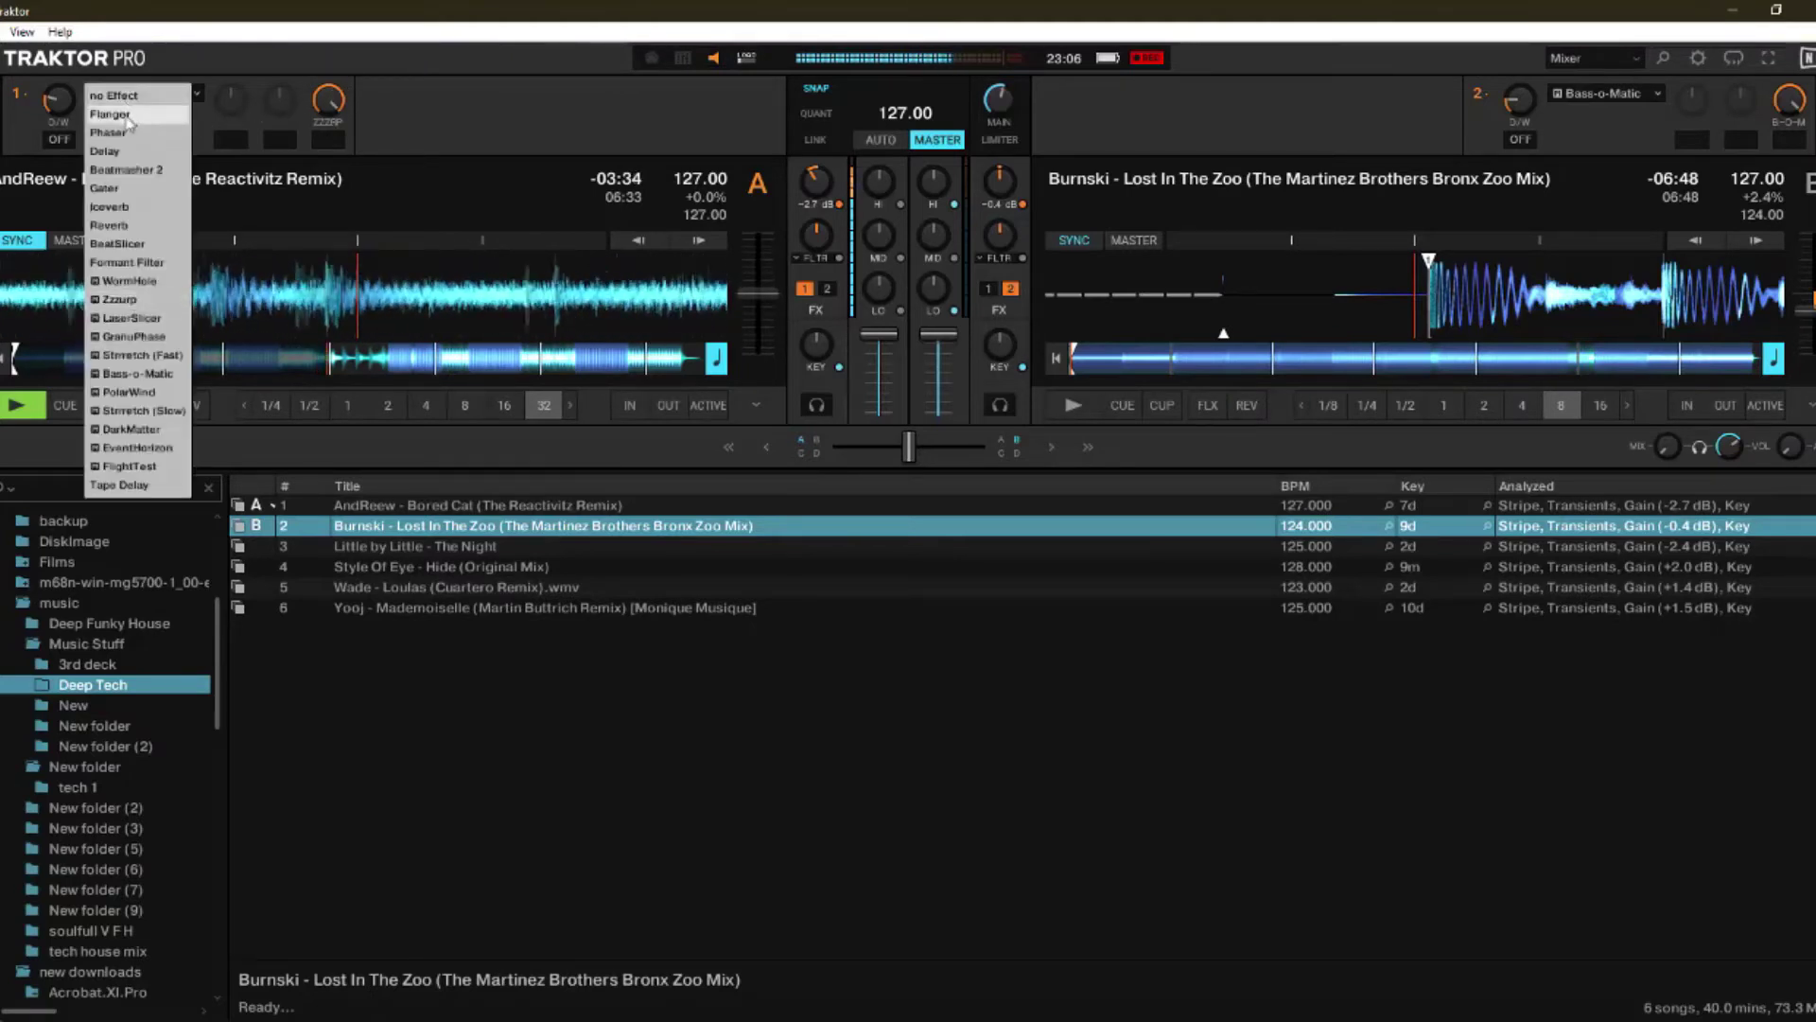
left_click(124, 147)
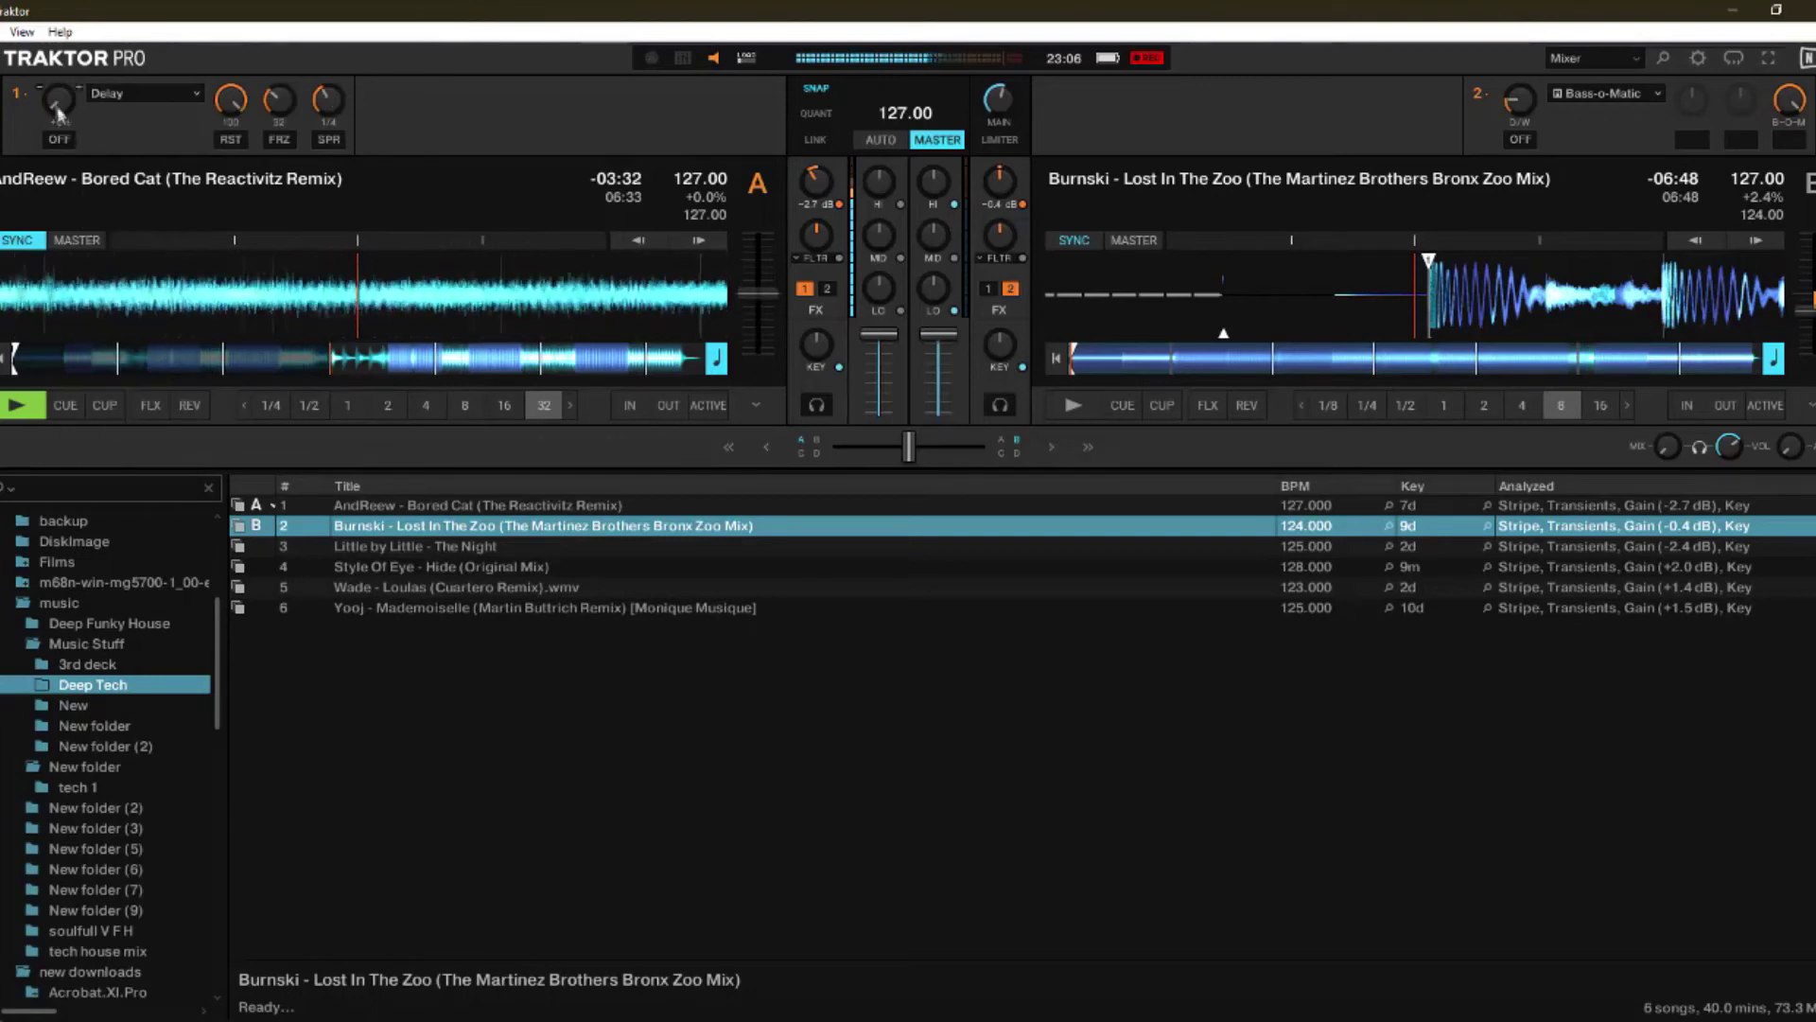
left_click_drag(54, 101, 53, 89)
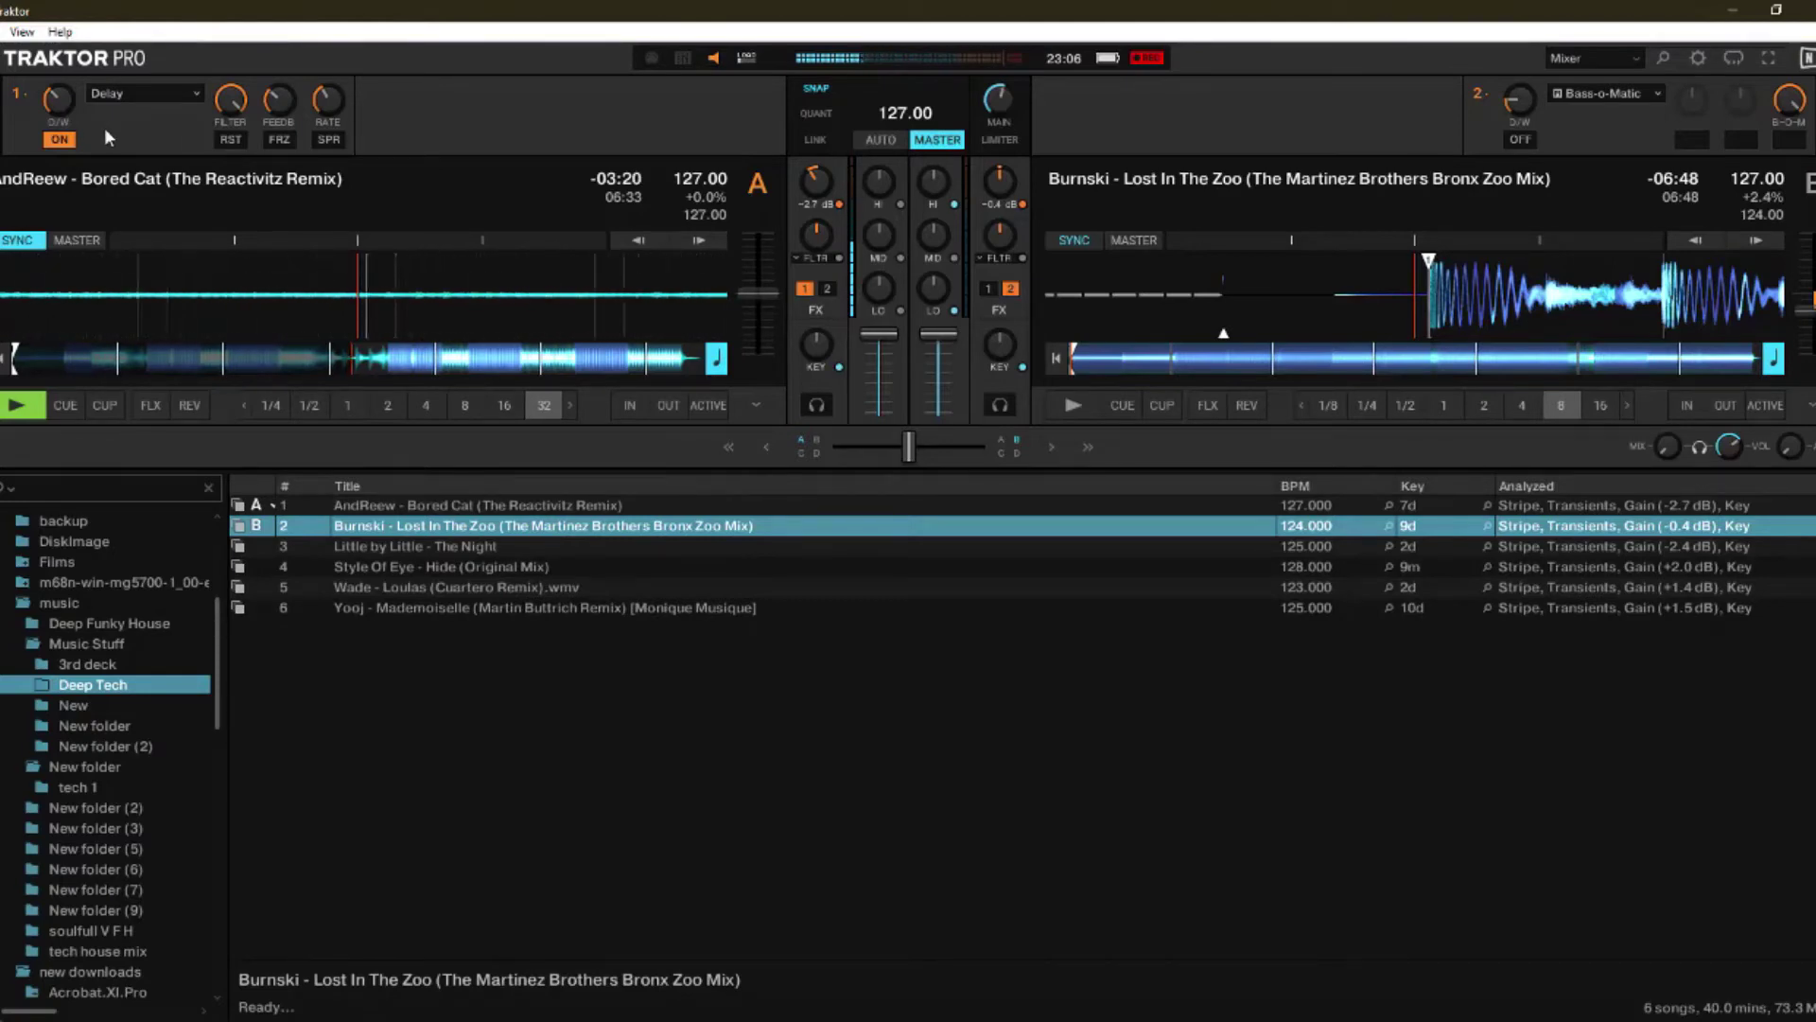
mouse_move(60, 100)
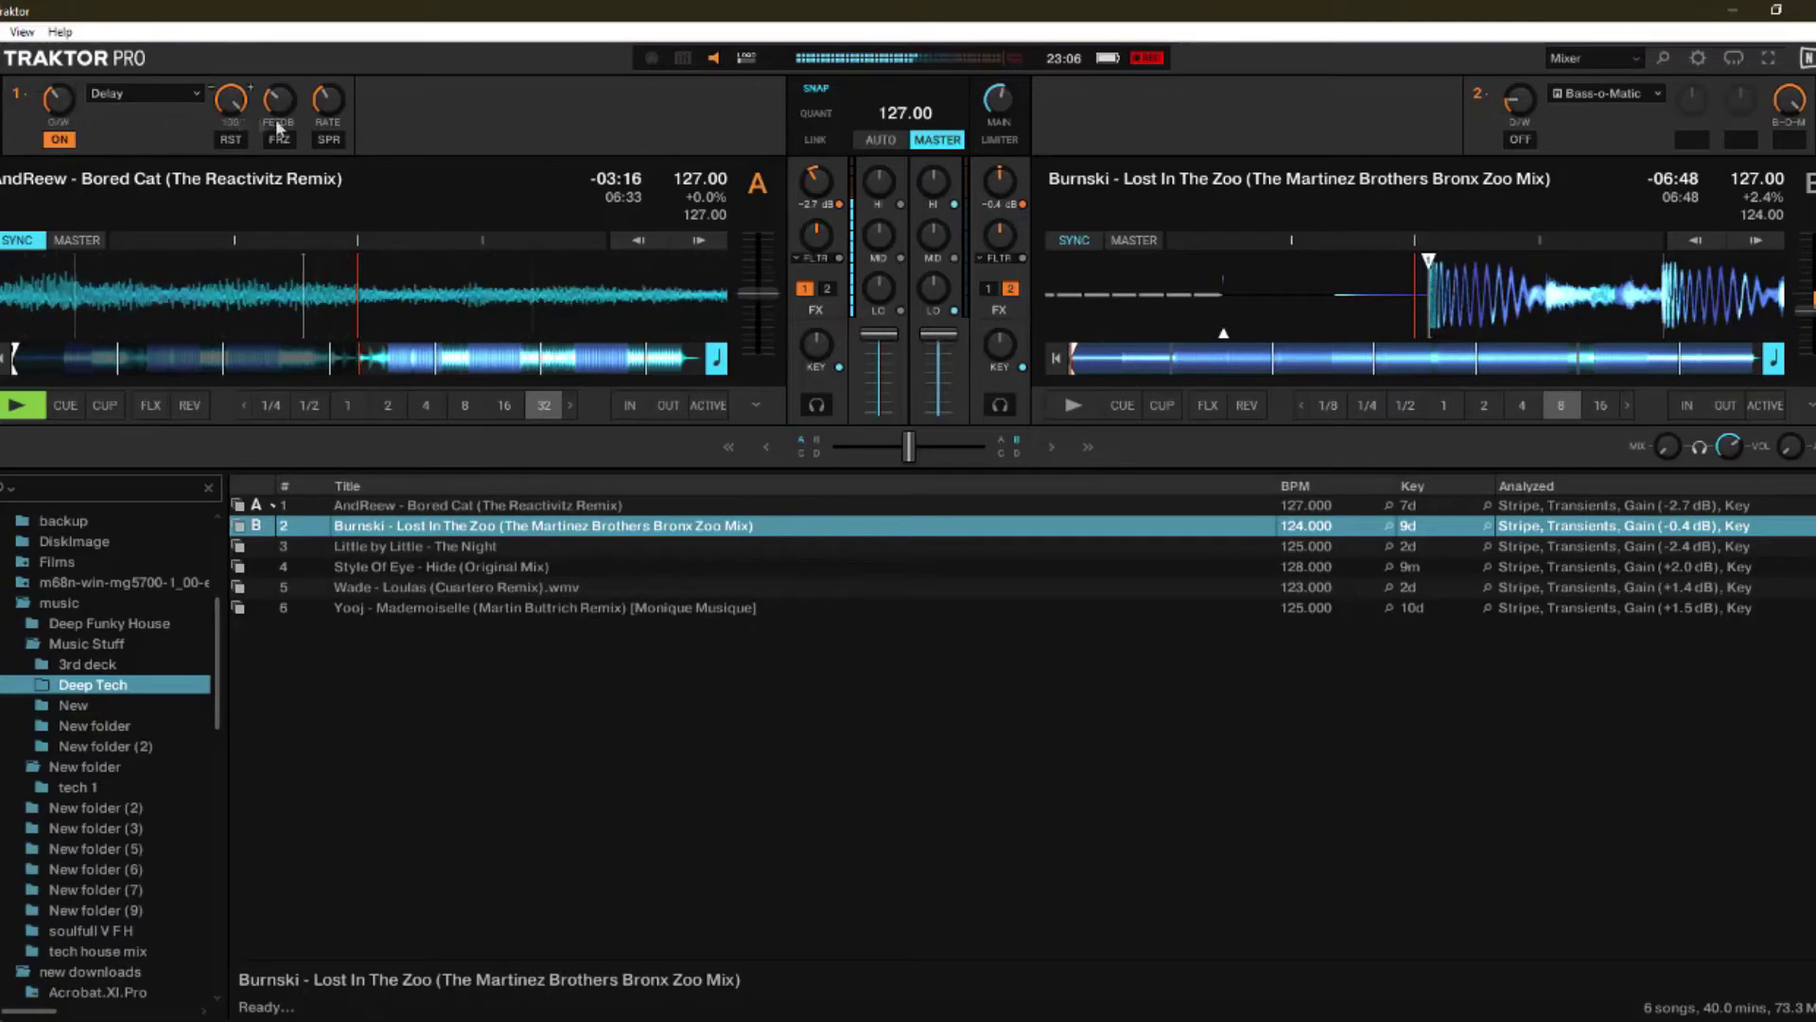
Step: Cue deck B at its first beat with its high EQ reduced, and start it as the Delay is switched off
left_click_drag(1416, 292, 1398, 292)
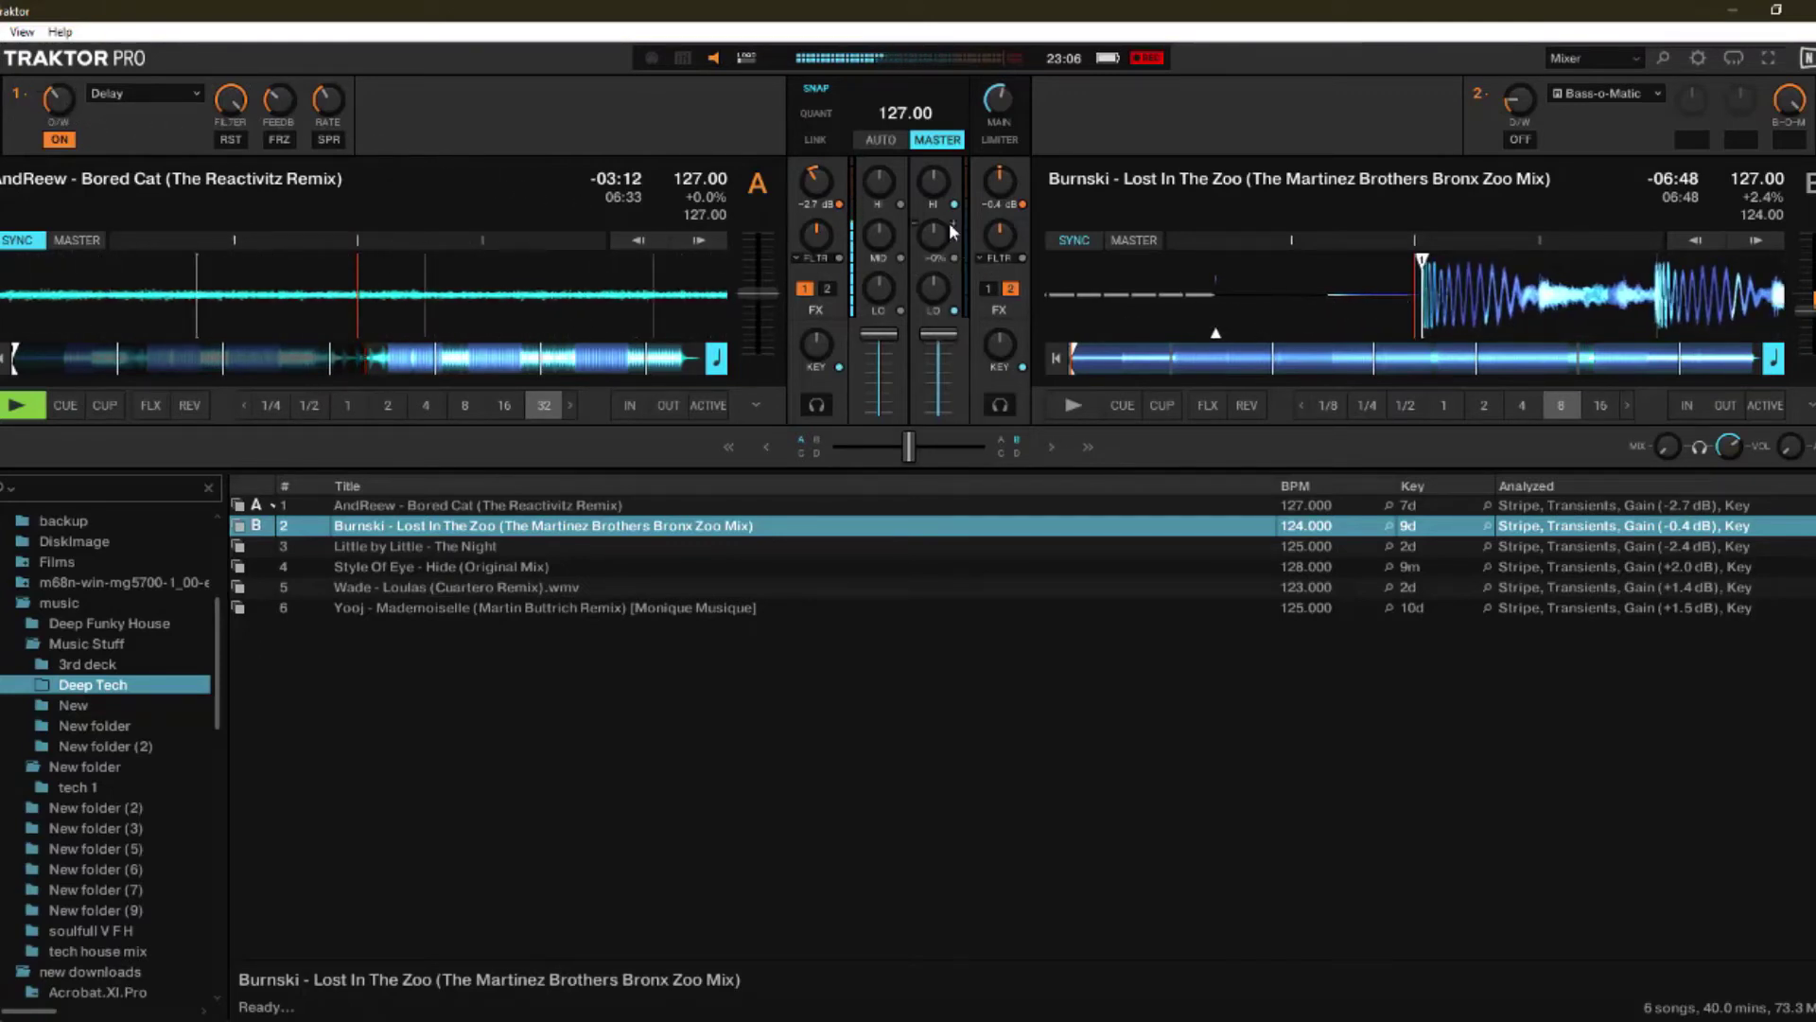
left_click_drag(936, 187, 937, 216)
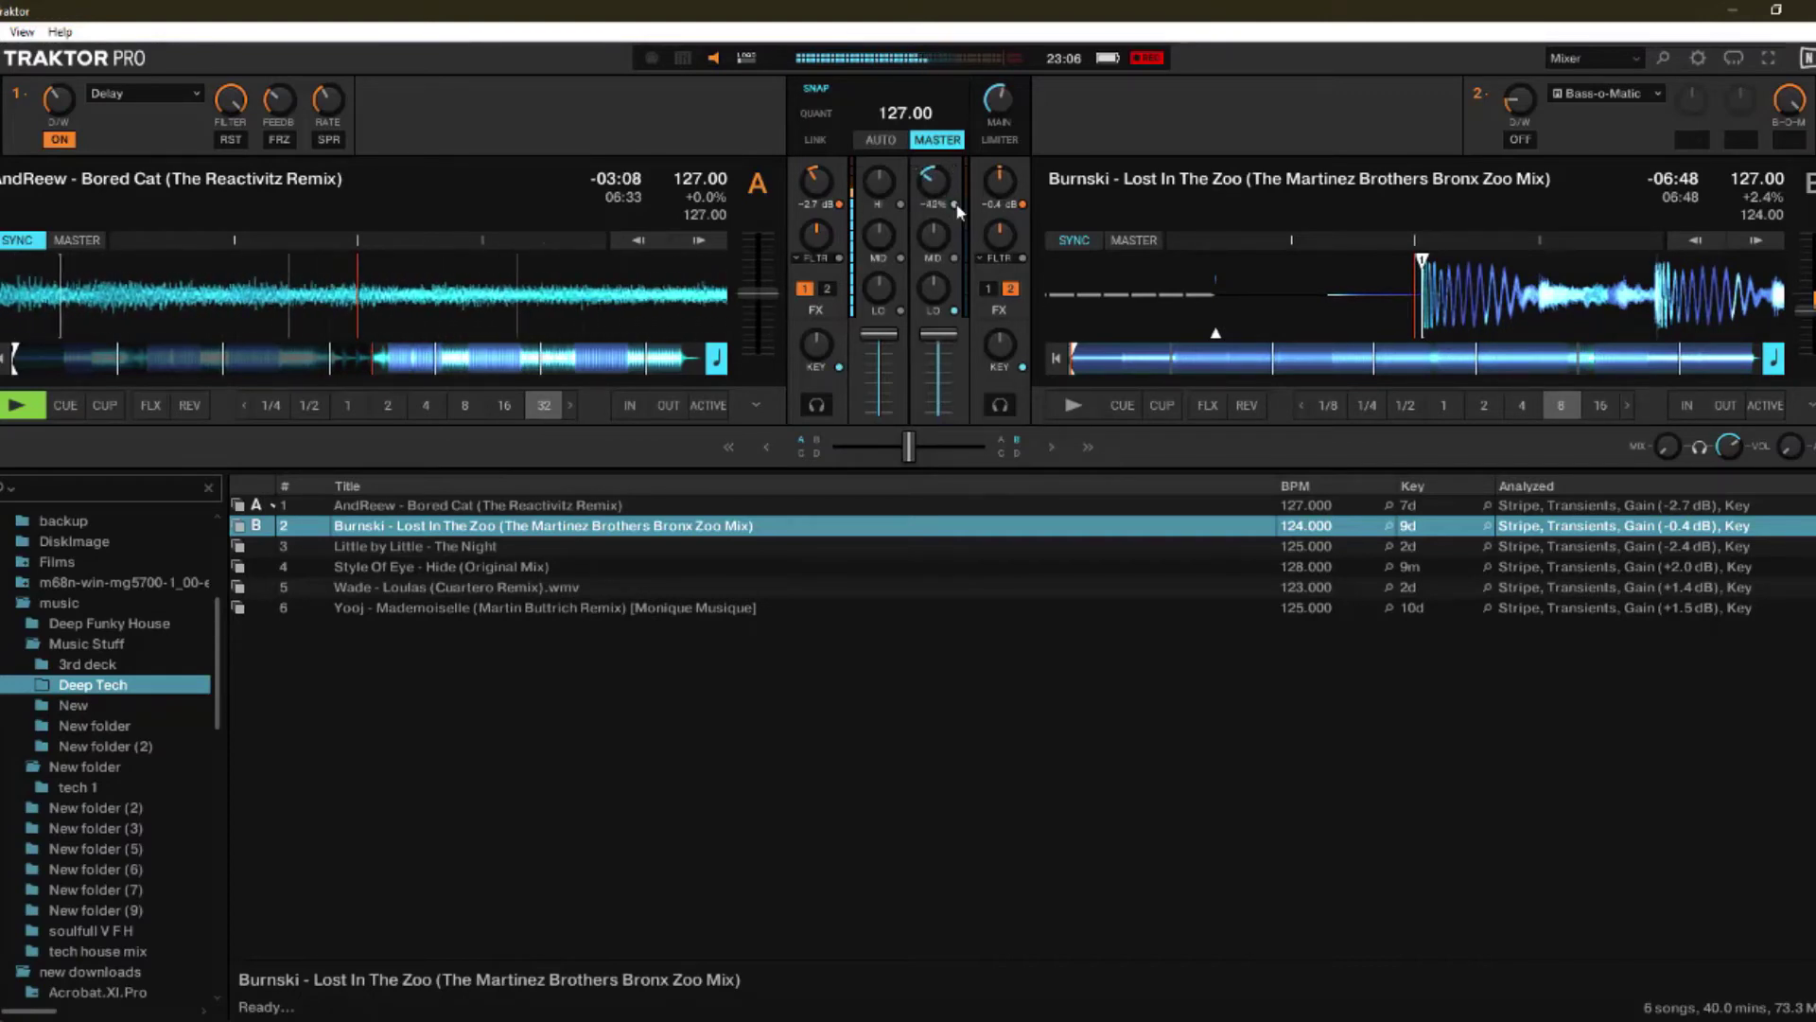
left_click(59, 140)
left_click(1073, 406)
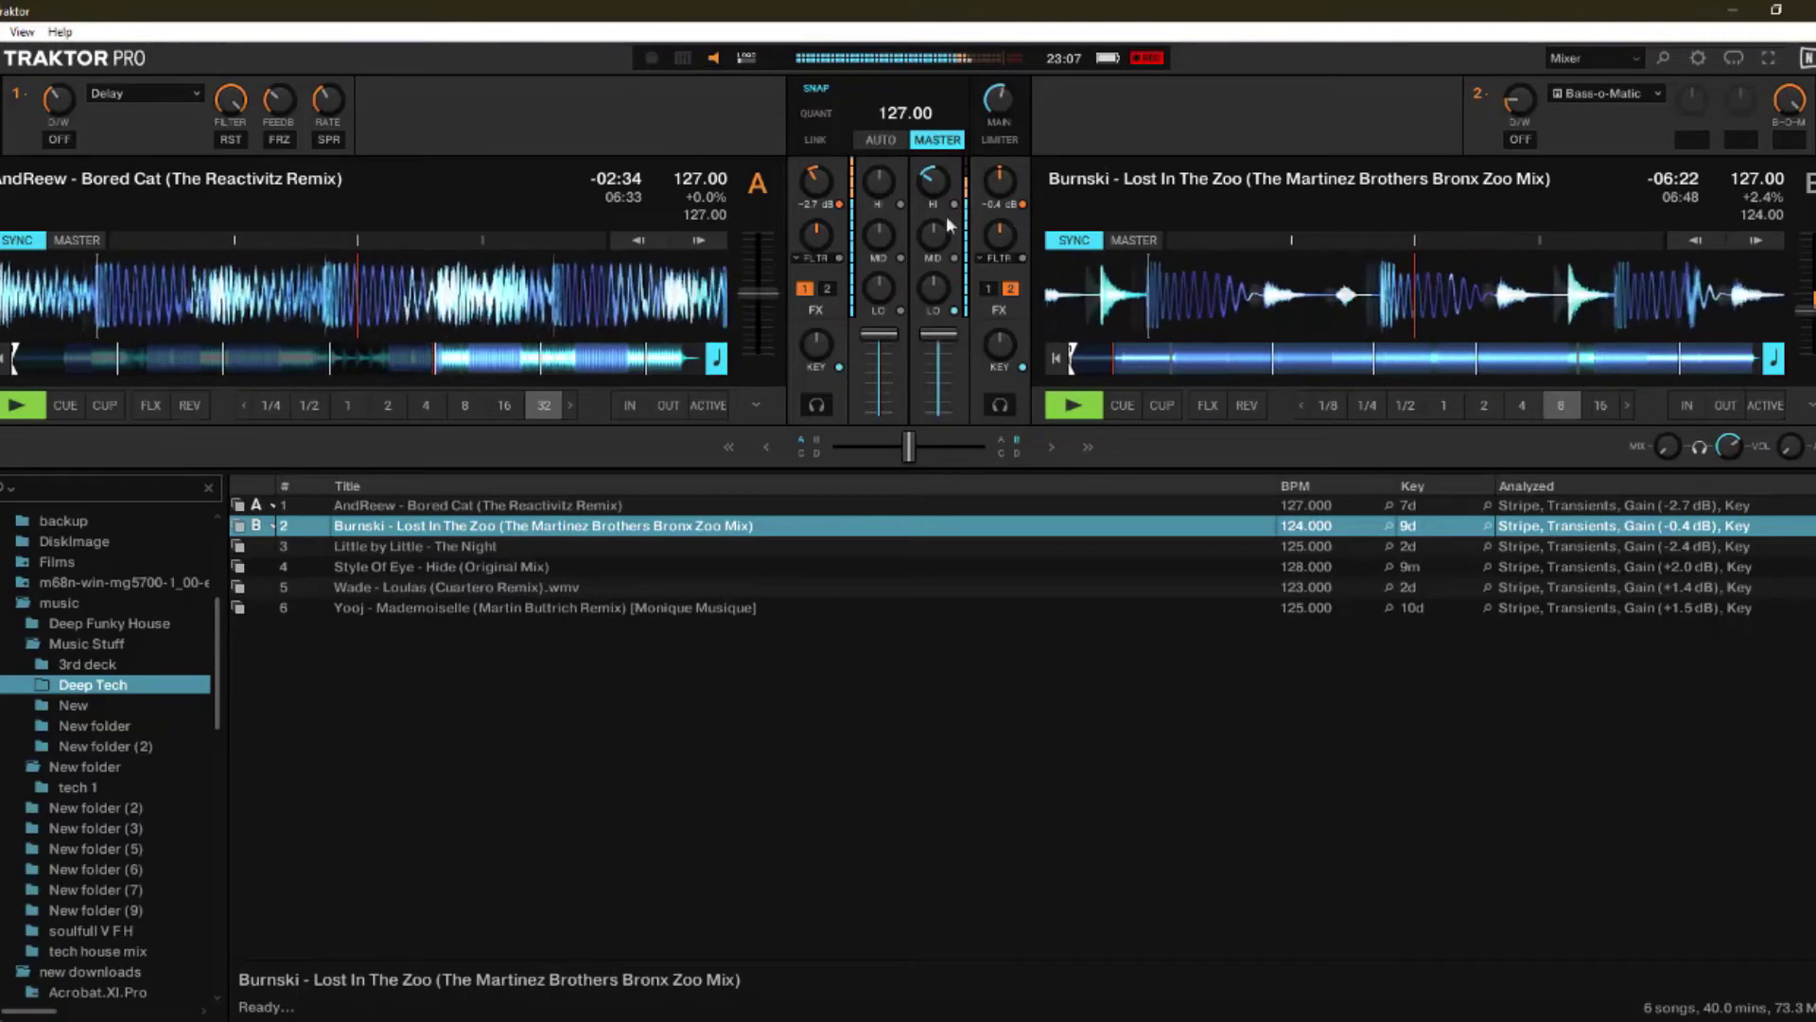
Step: Bring deck B's high EQ slightly above neutral and cut deck A's high EQ to about -55%
mouse_move(931, 194)
left_click_drag(931, 179, 881, 202)
double_click(928, 184)
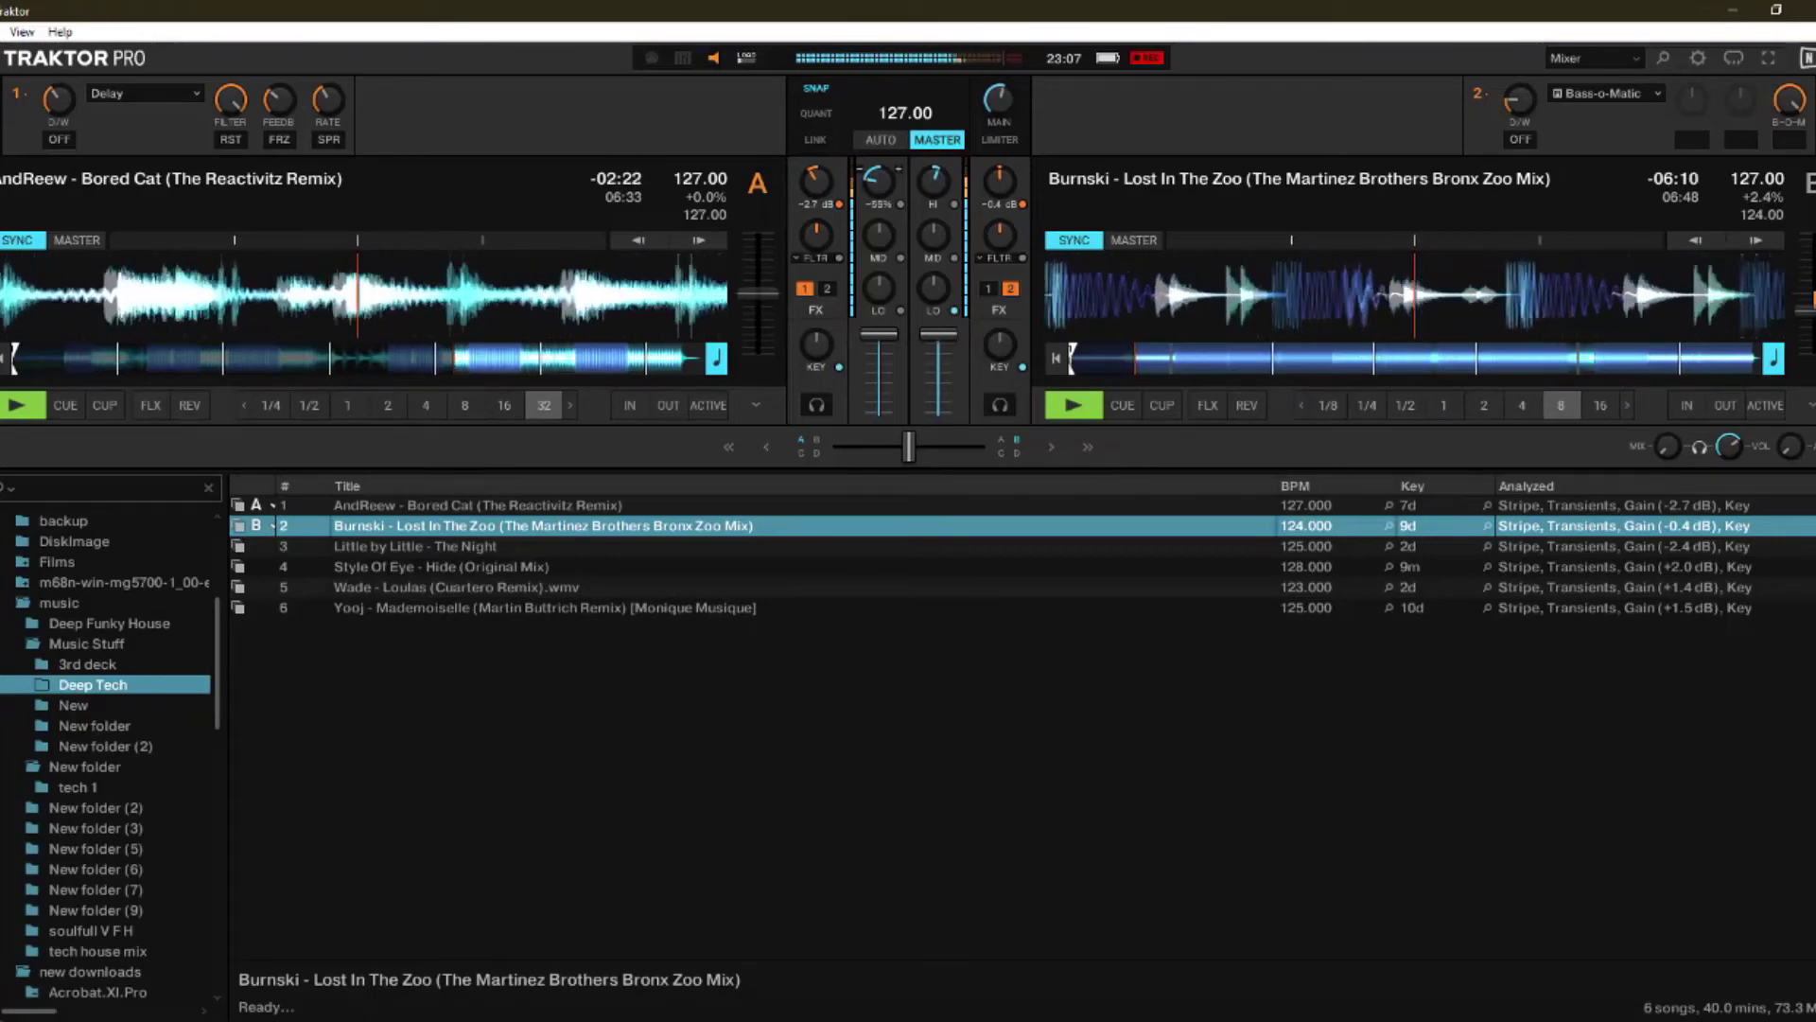
left_click_drag(931, 180, 932, 178)
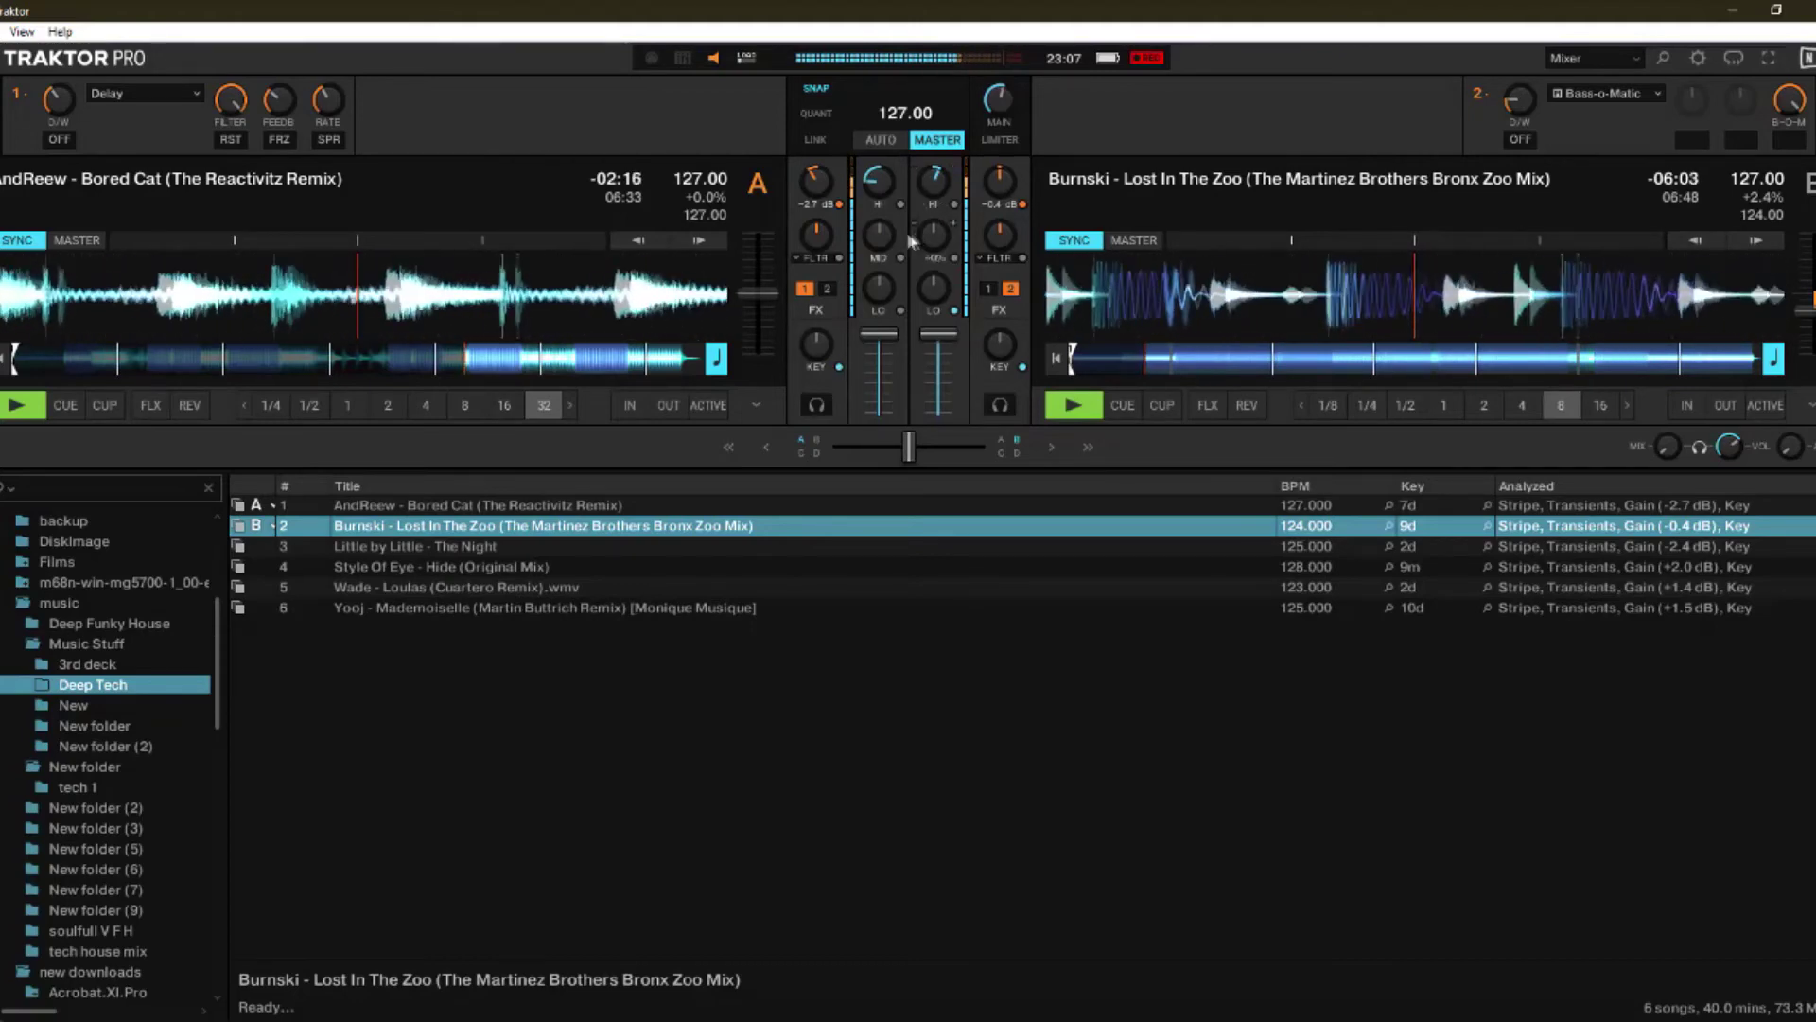
Step: Cut deck A's mid EQ, raise deck B's highs to about +22%, and swap the low end from deck A to deck B
left_click_drag(878, 235, 878, 281)
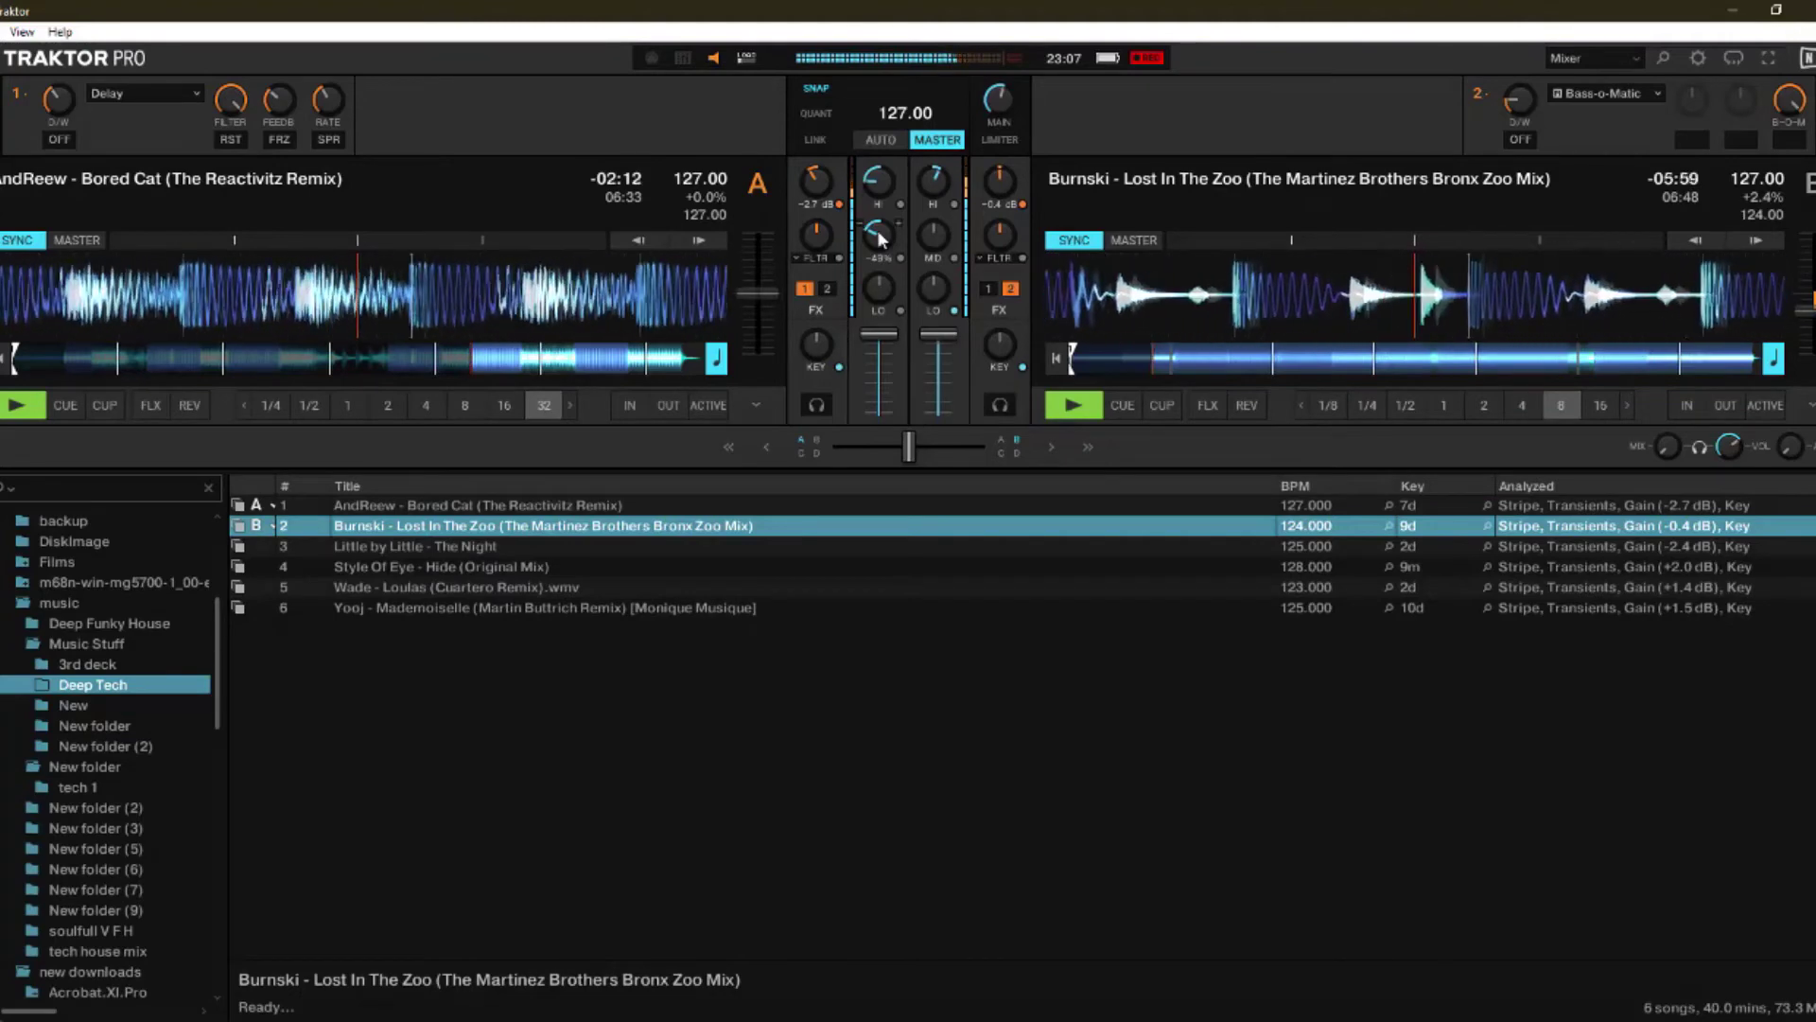
left_click_drag(934, 188, 934, 188)
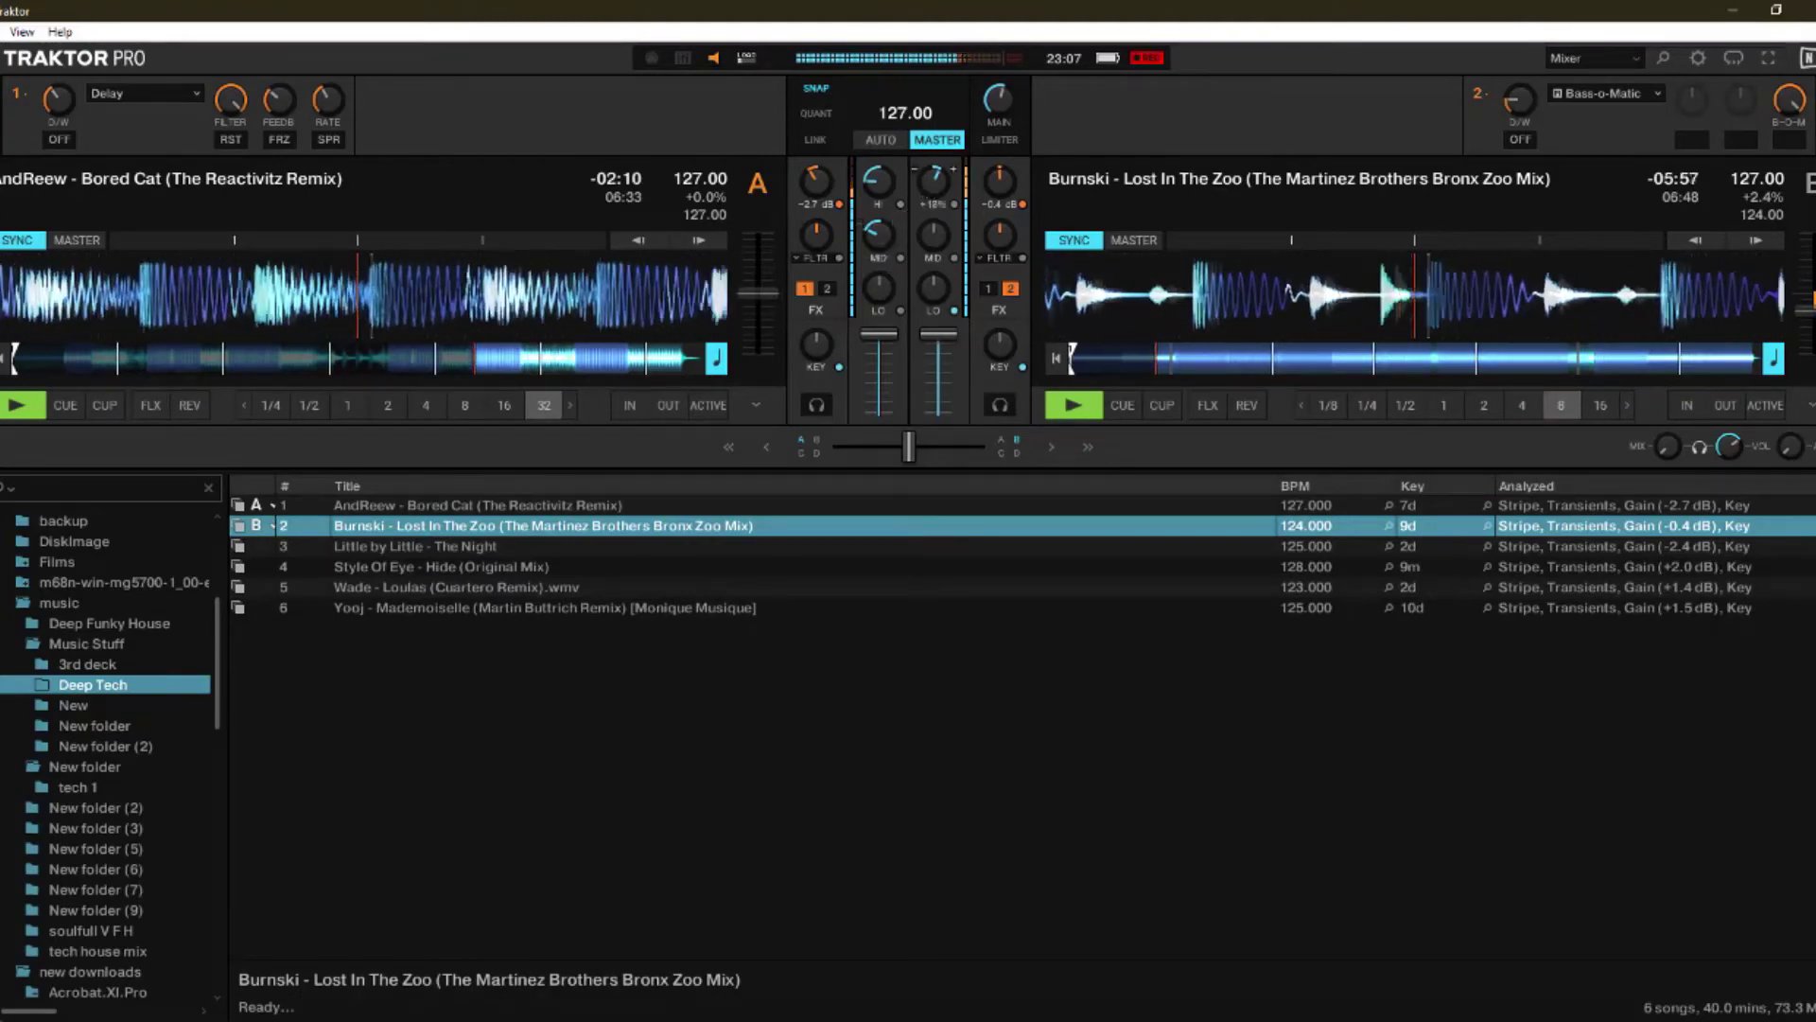
mouse_move(883, 235)
left_click_drag(880, 237, 881, 241)
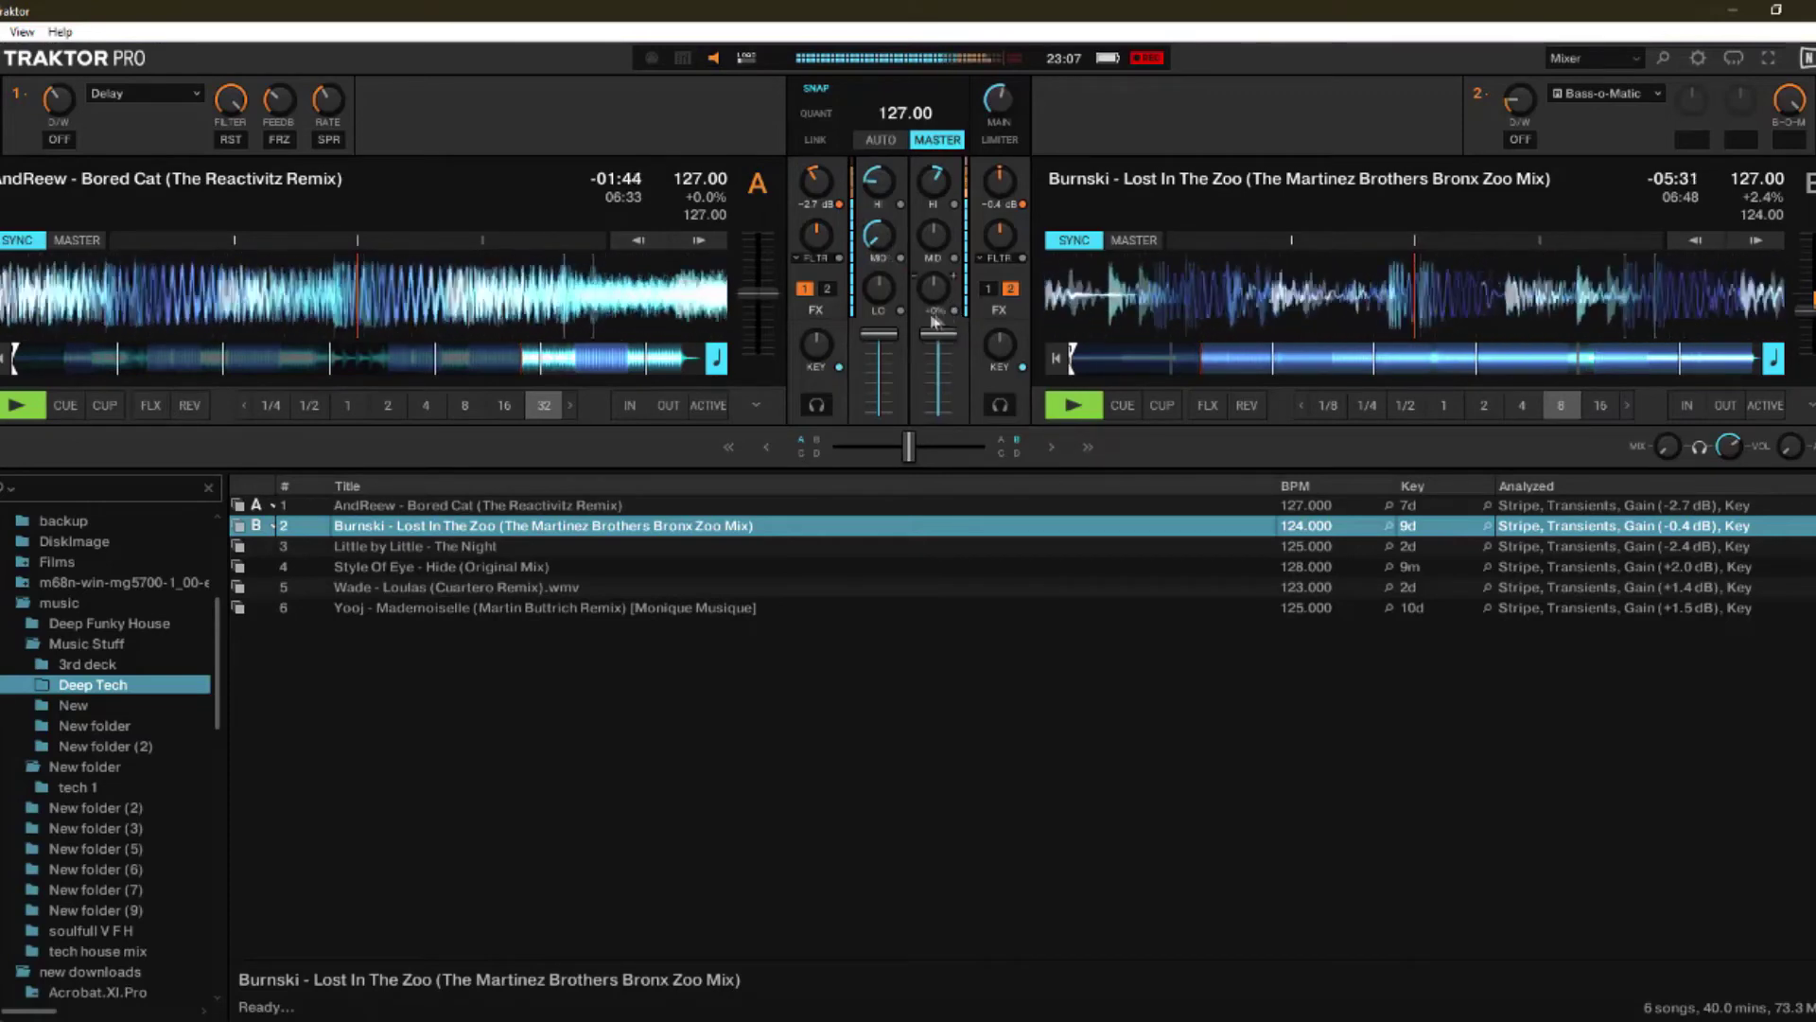
left_click(902, 310)
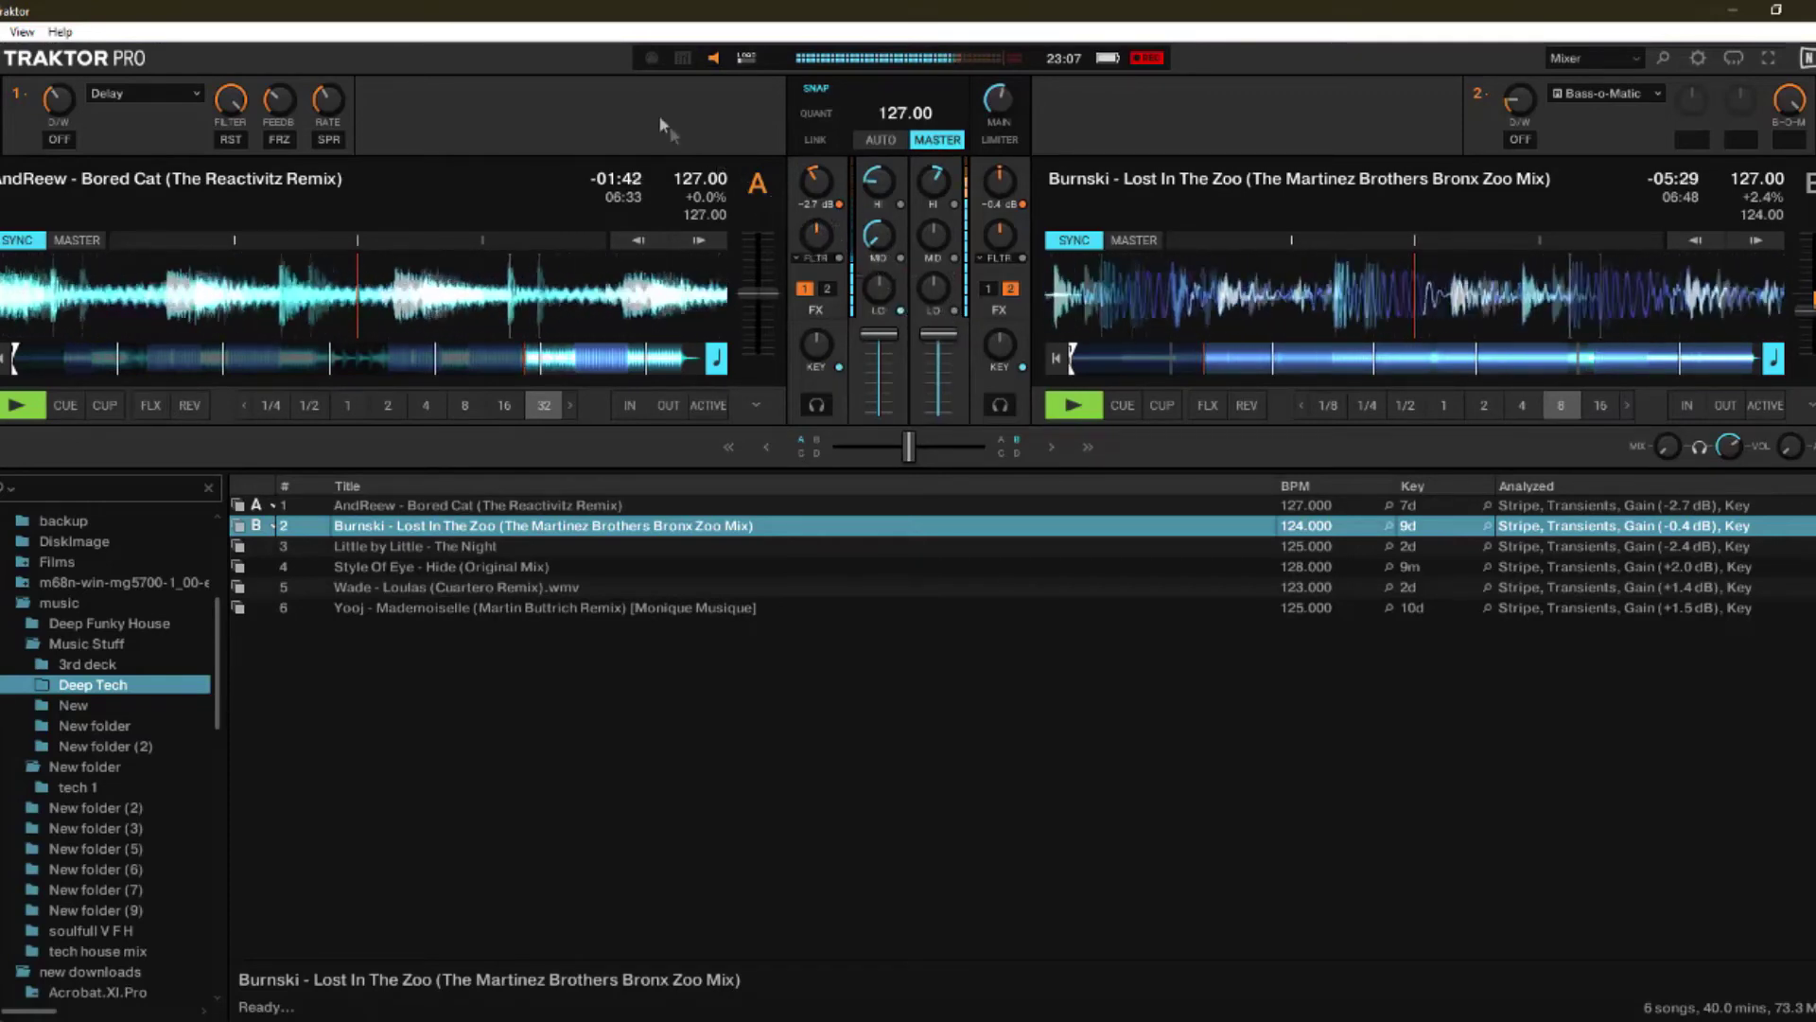
mouse_move(955, 184)
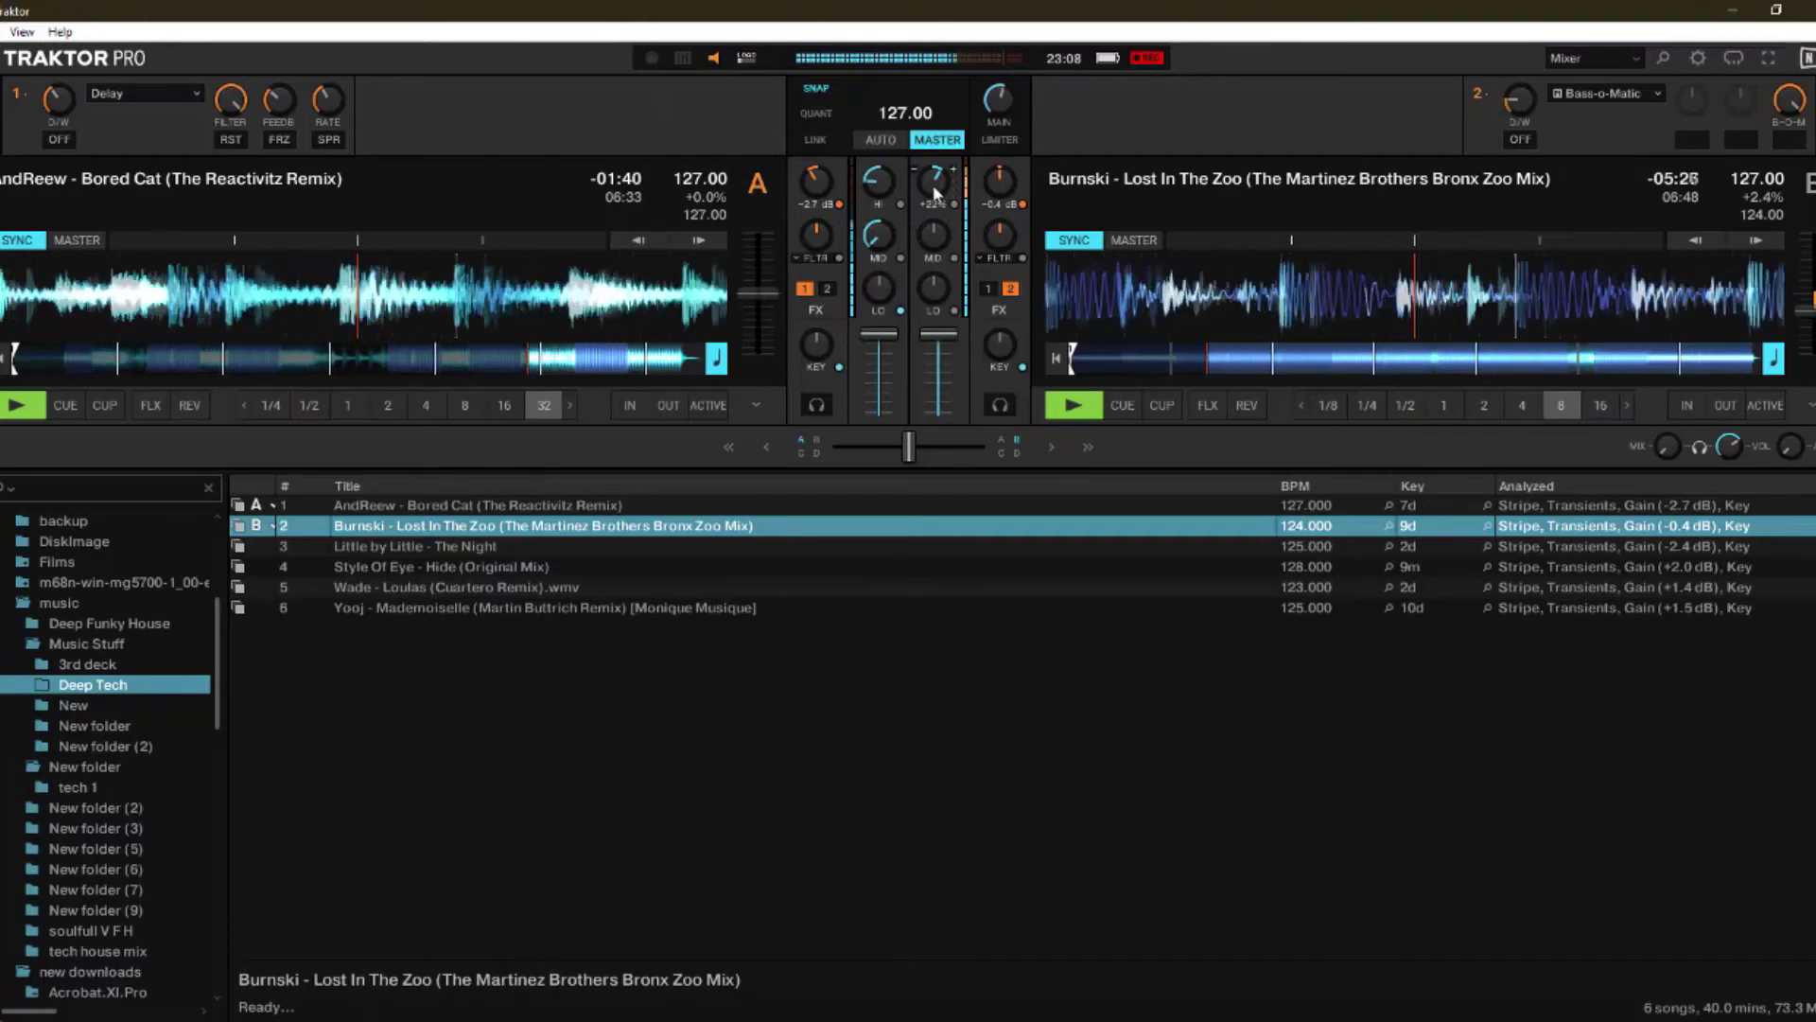
Step: Load Gater into FX unit 1 and run it on deck A with MTE enabled, setting deck A's high EQ to about -45%
left_click(143, 91)
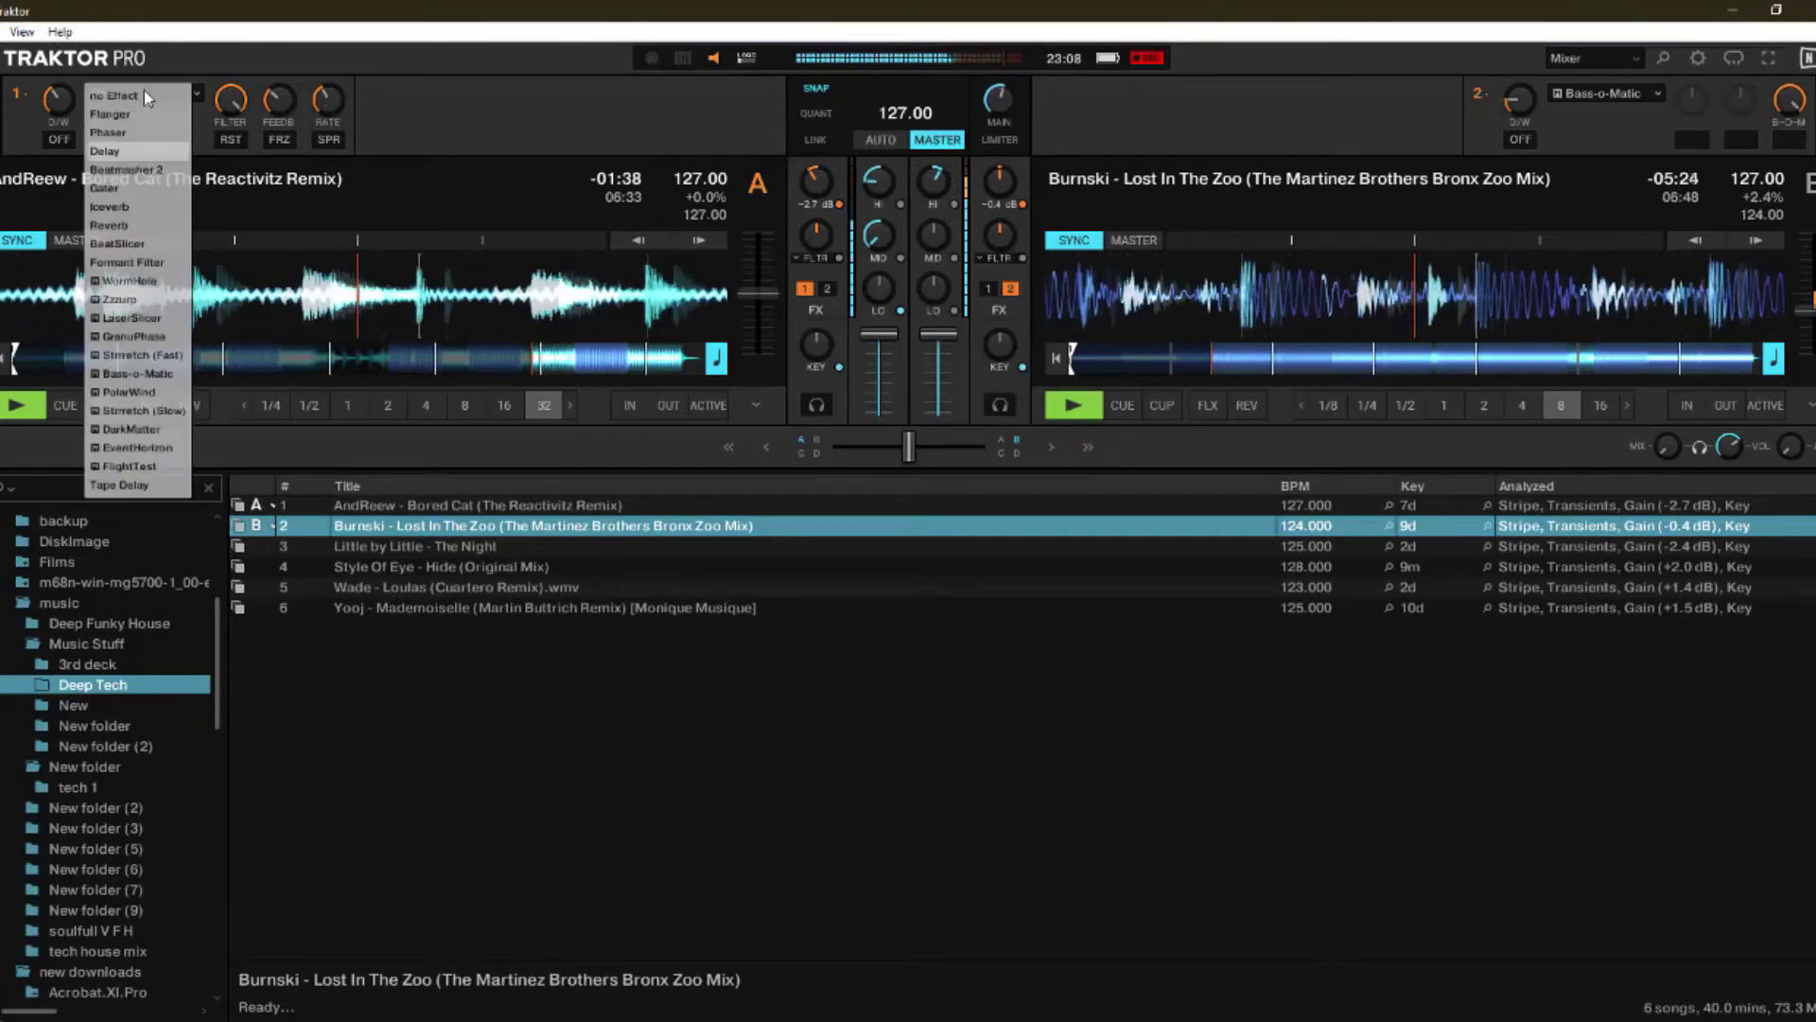
left_click(115, 187)
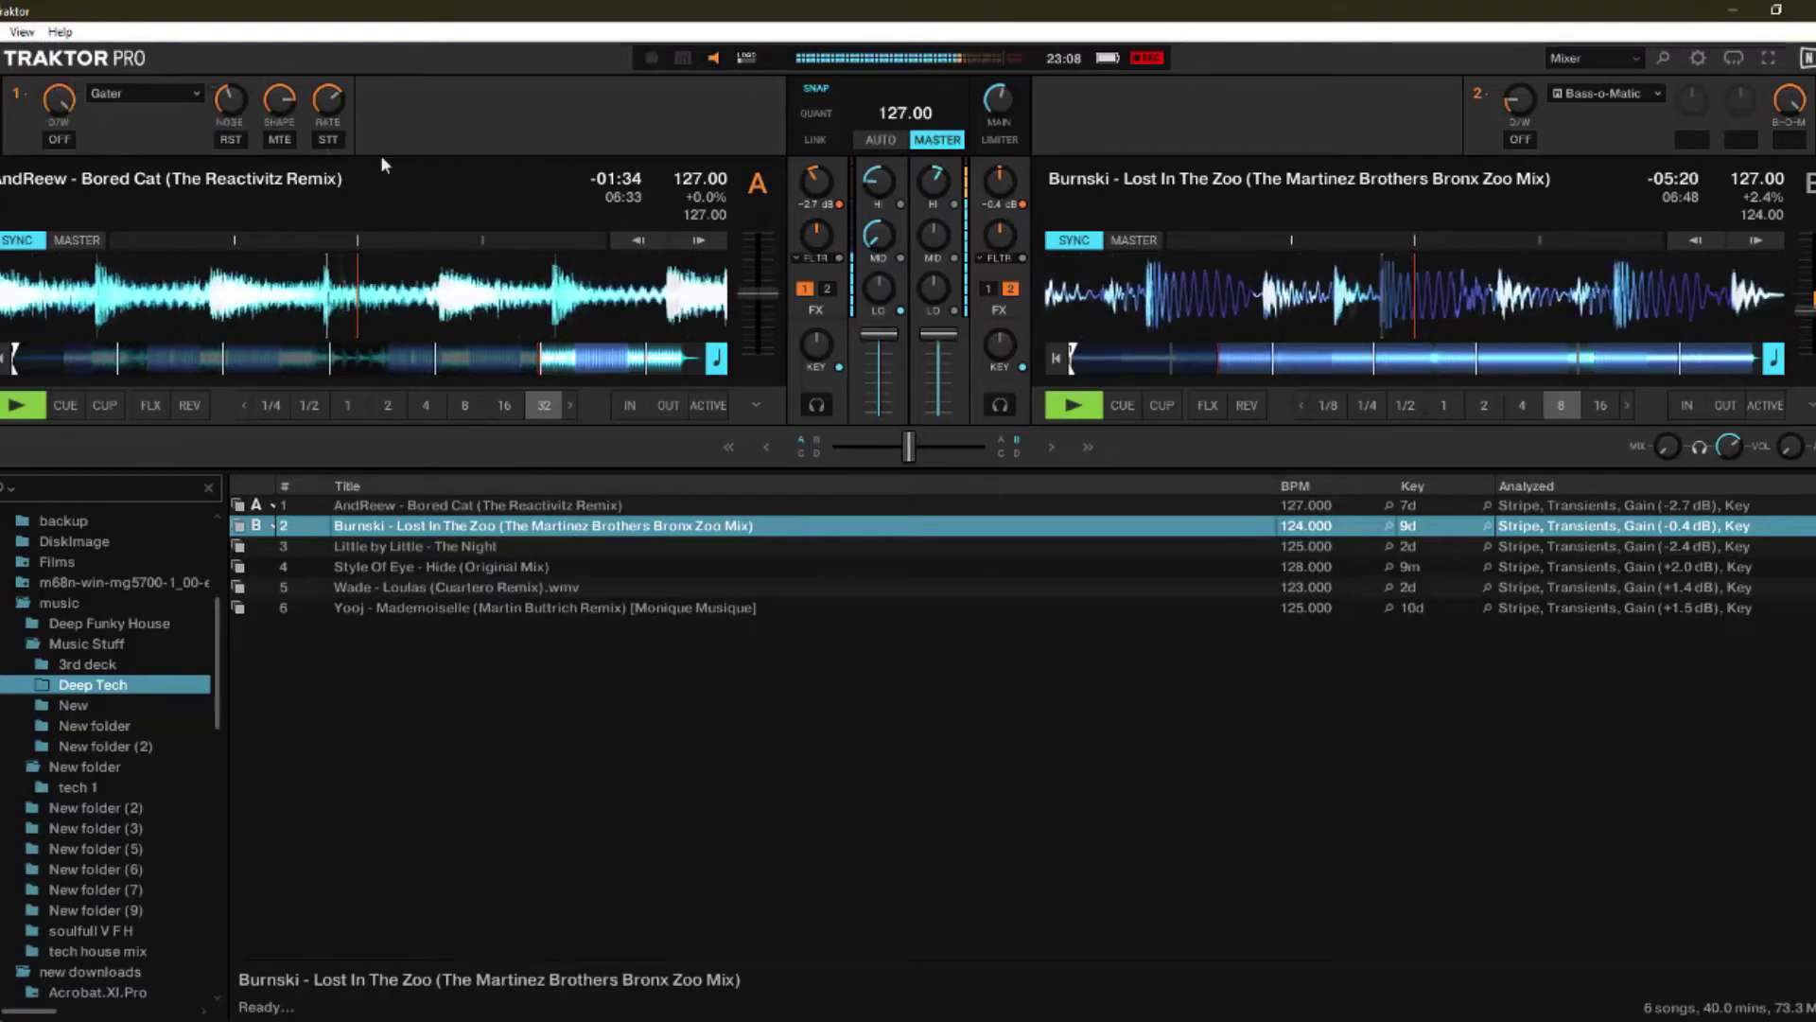
left_click_drag(874, 194, 874, 167)
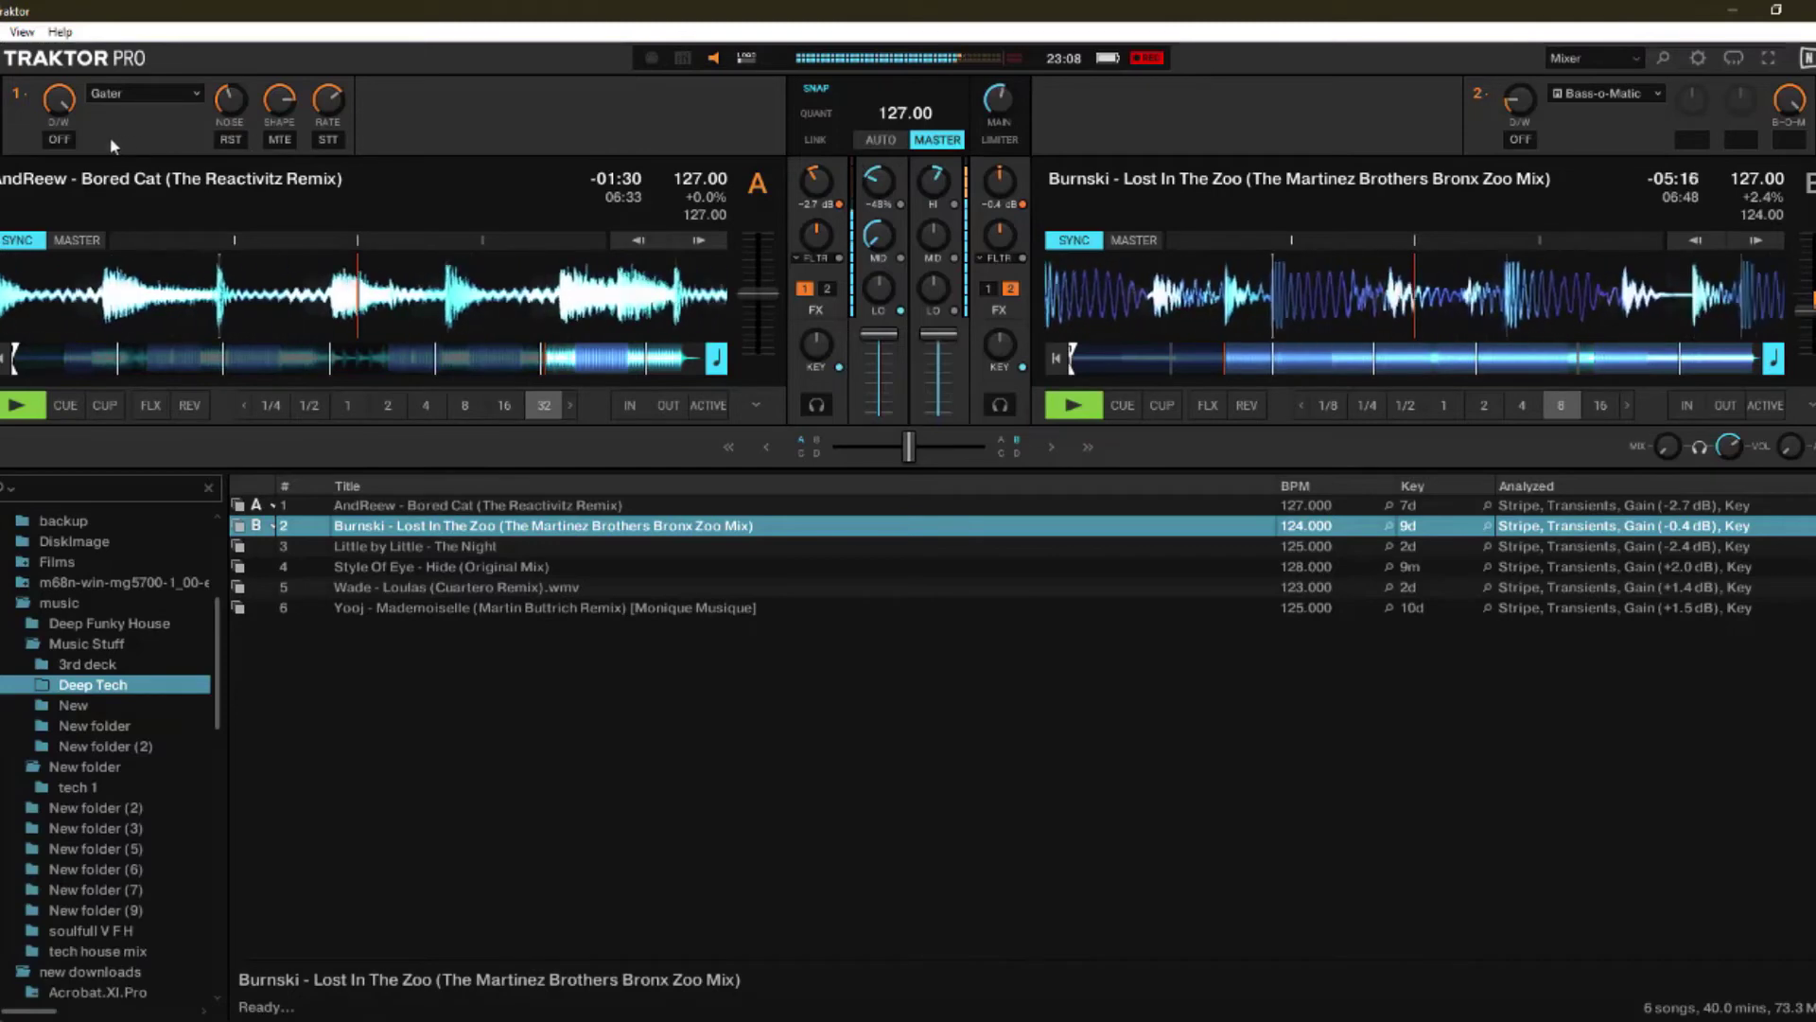
left_click(59, 140)
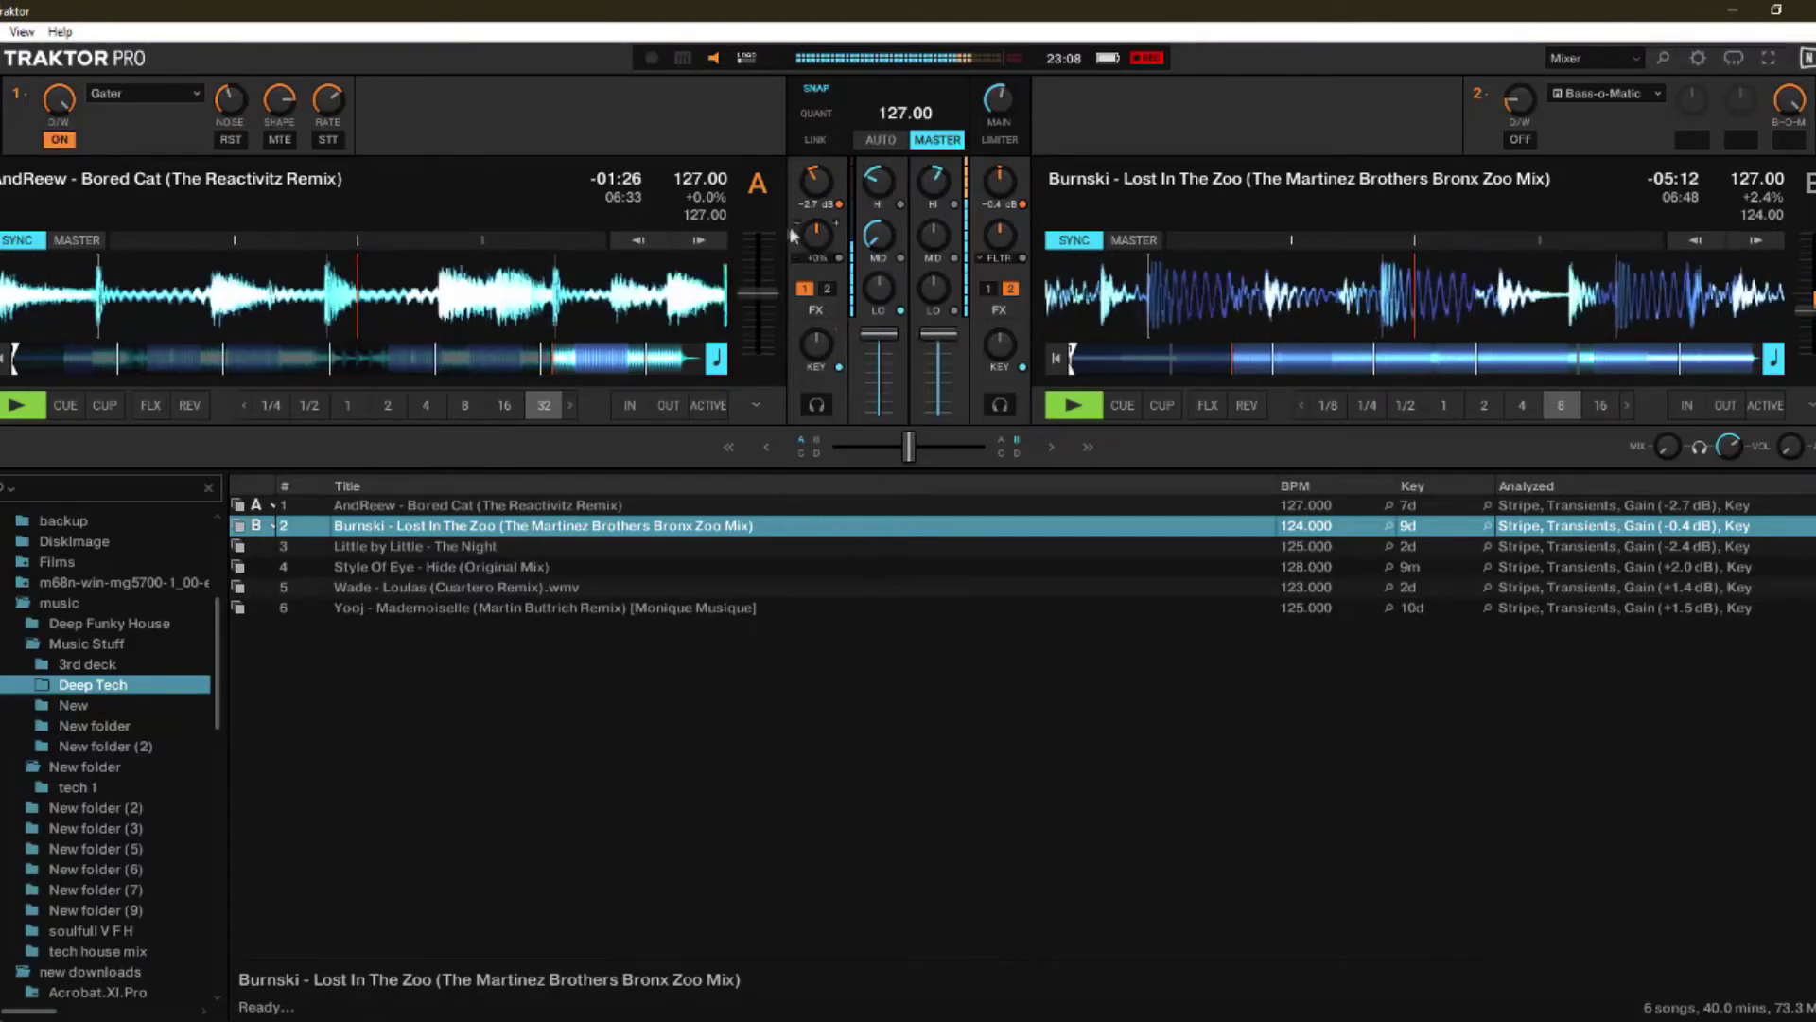
left_click(328, 139)
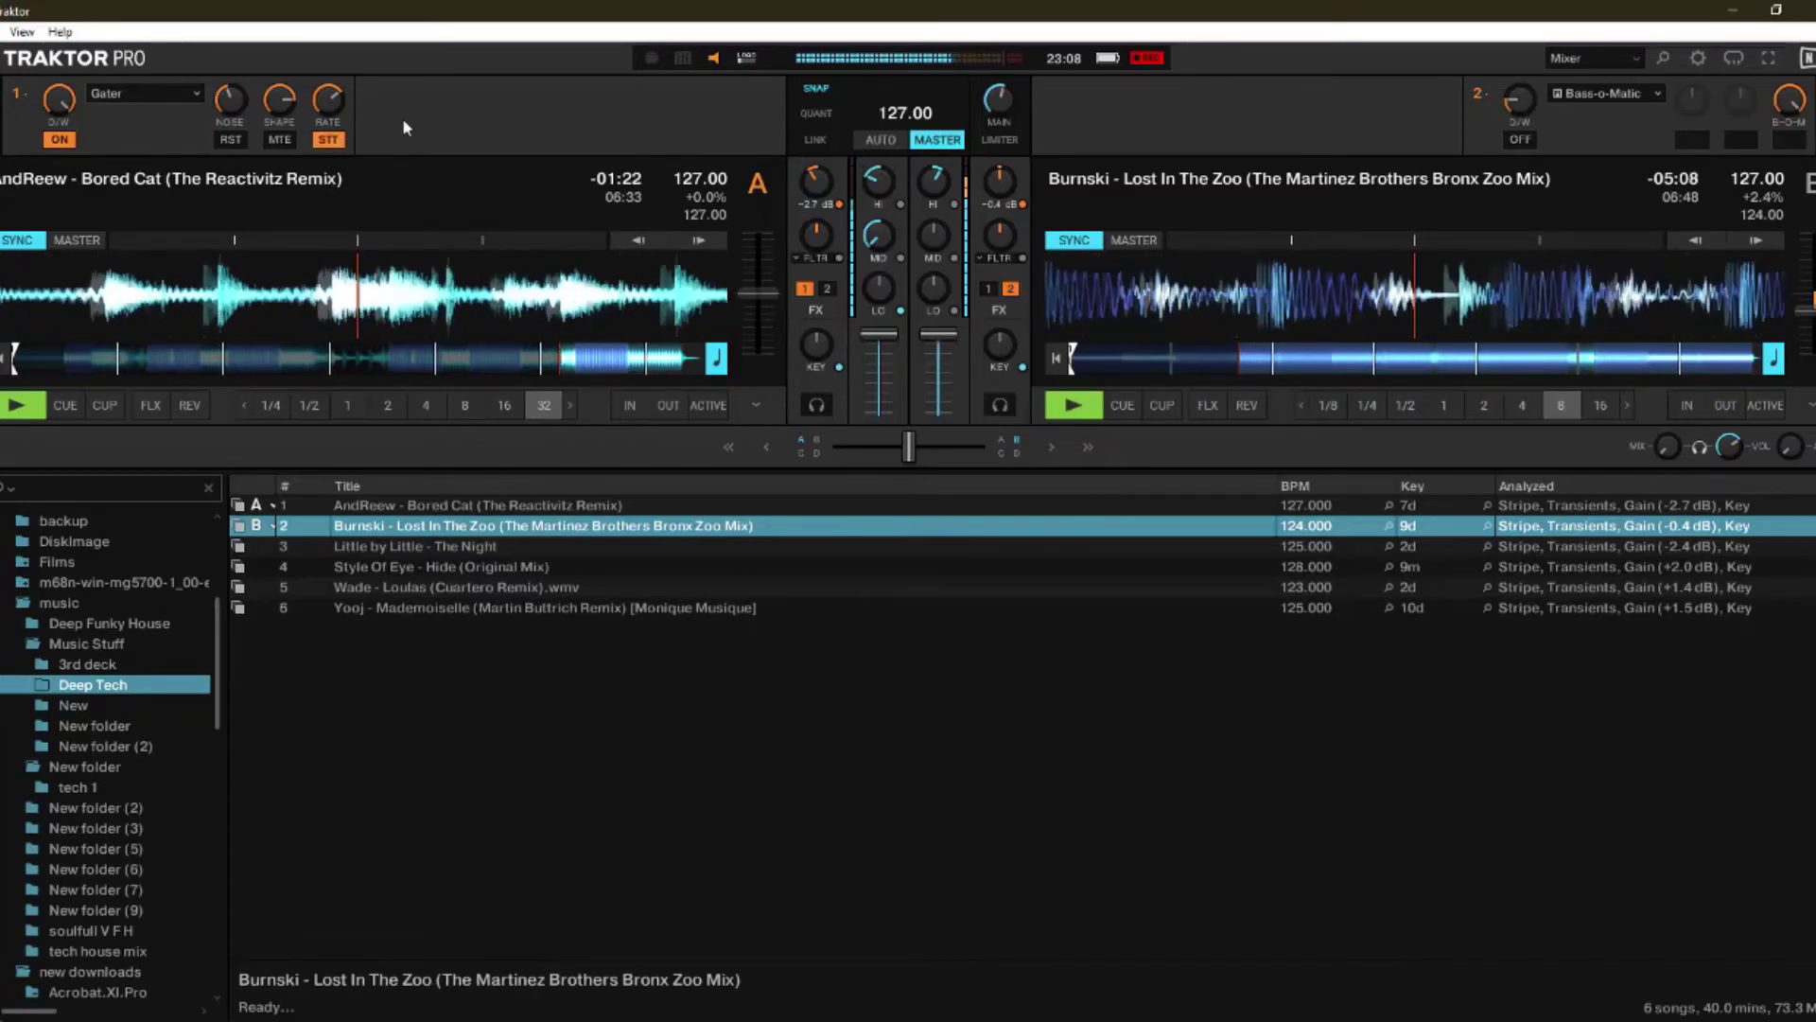
left_click(328, 139)
left_click(279, 140)
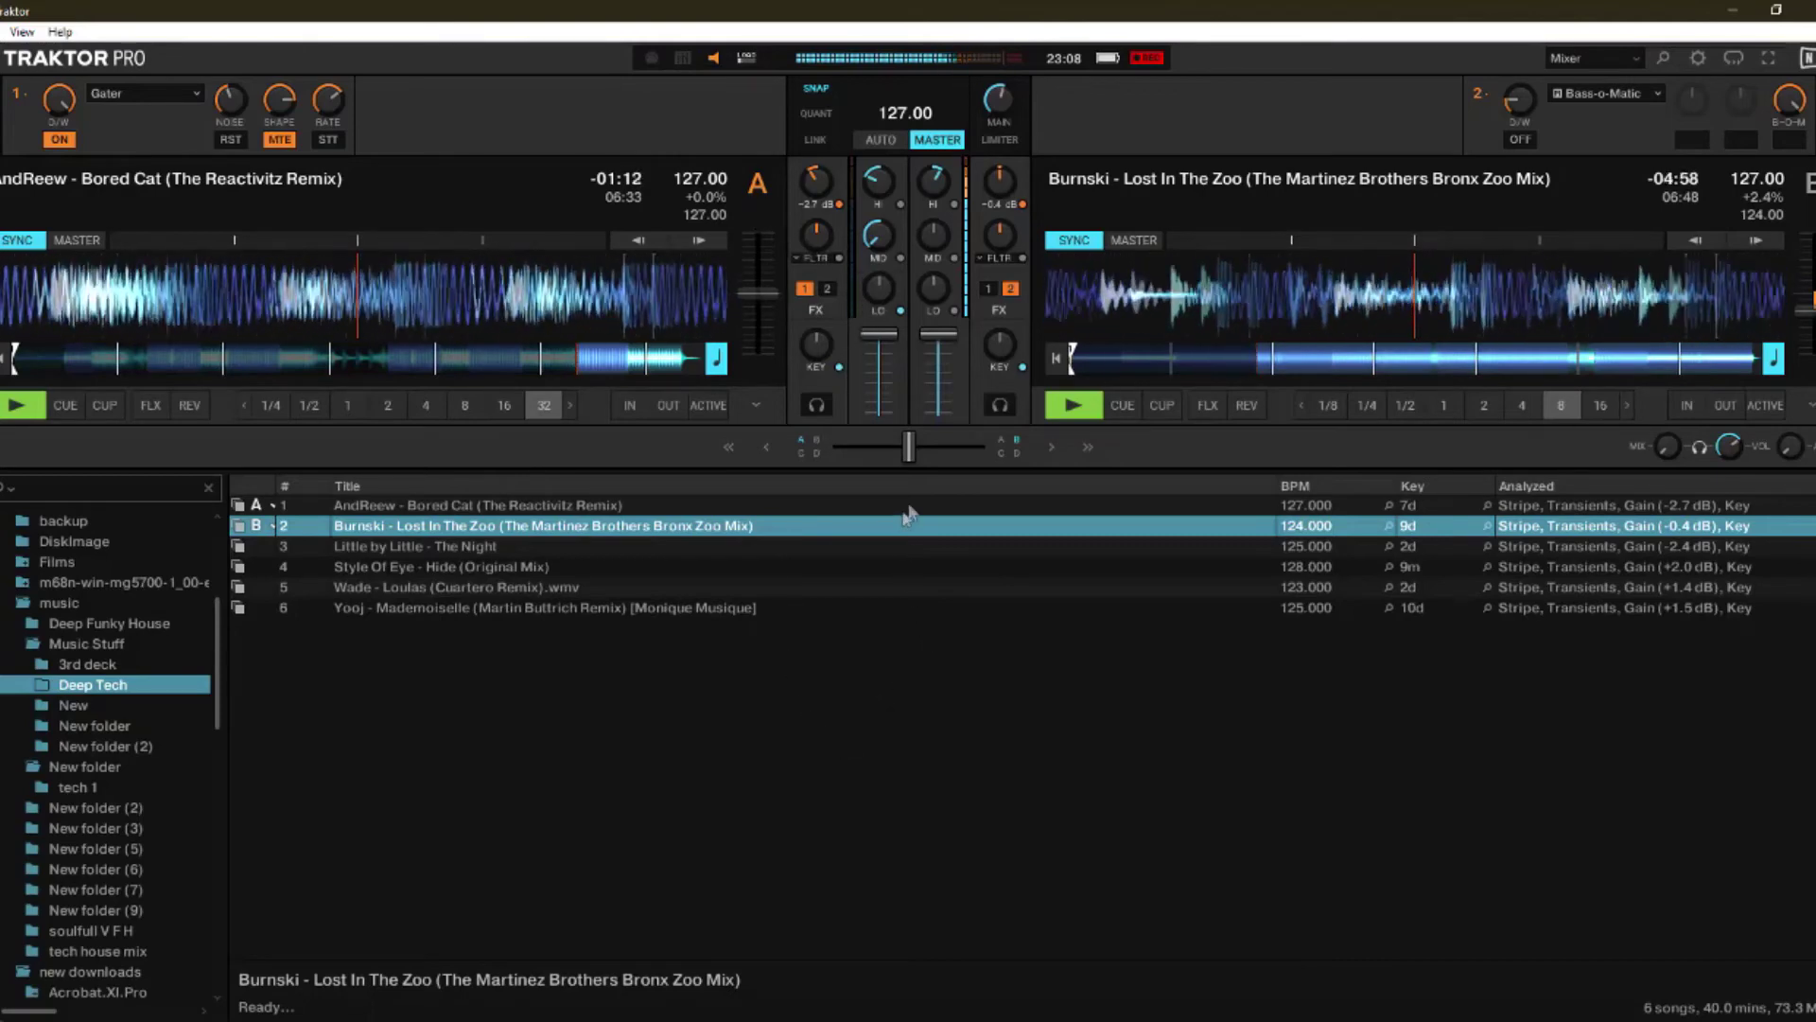
Step: Crossfade fully to deck B, load Little by Little - The Night onto deck A with the Gater switched off, and recentre the crossfader
left_click_drag(910, 459, 984, 447)
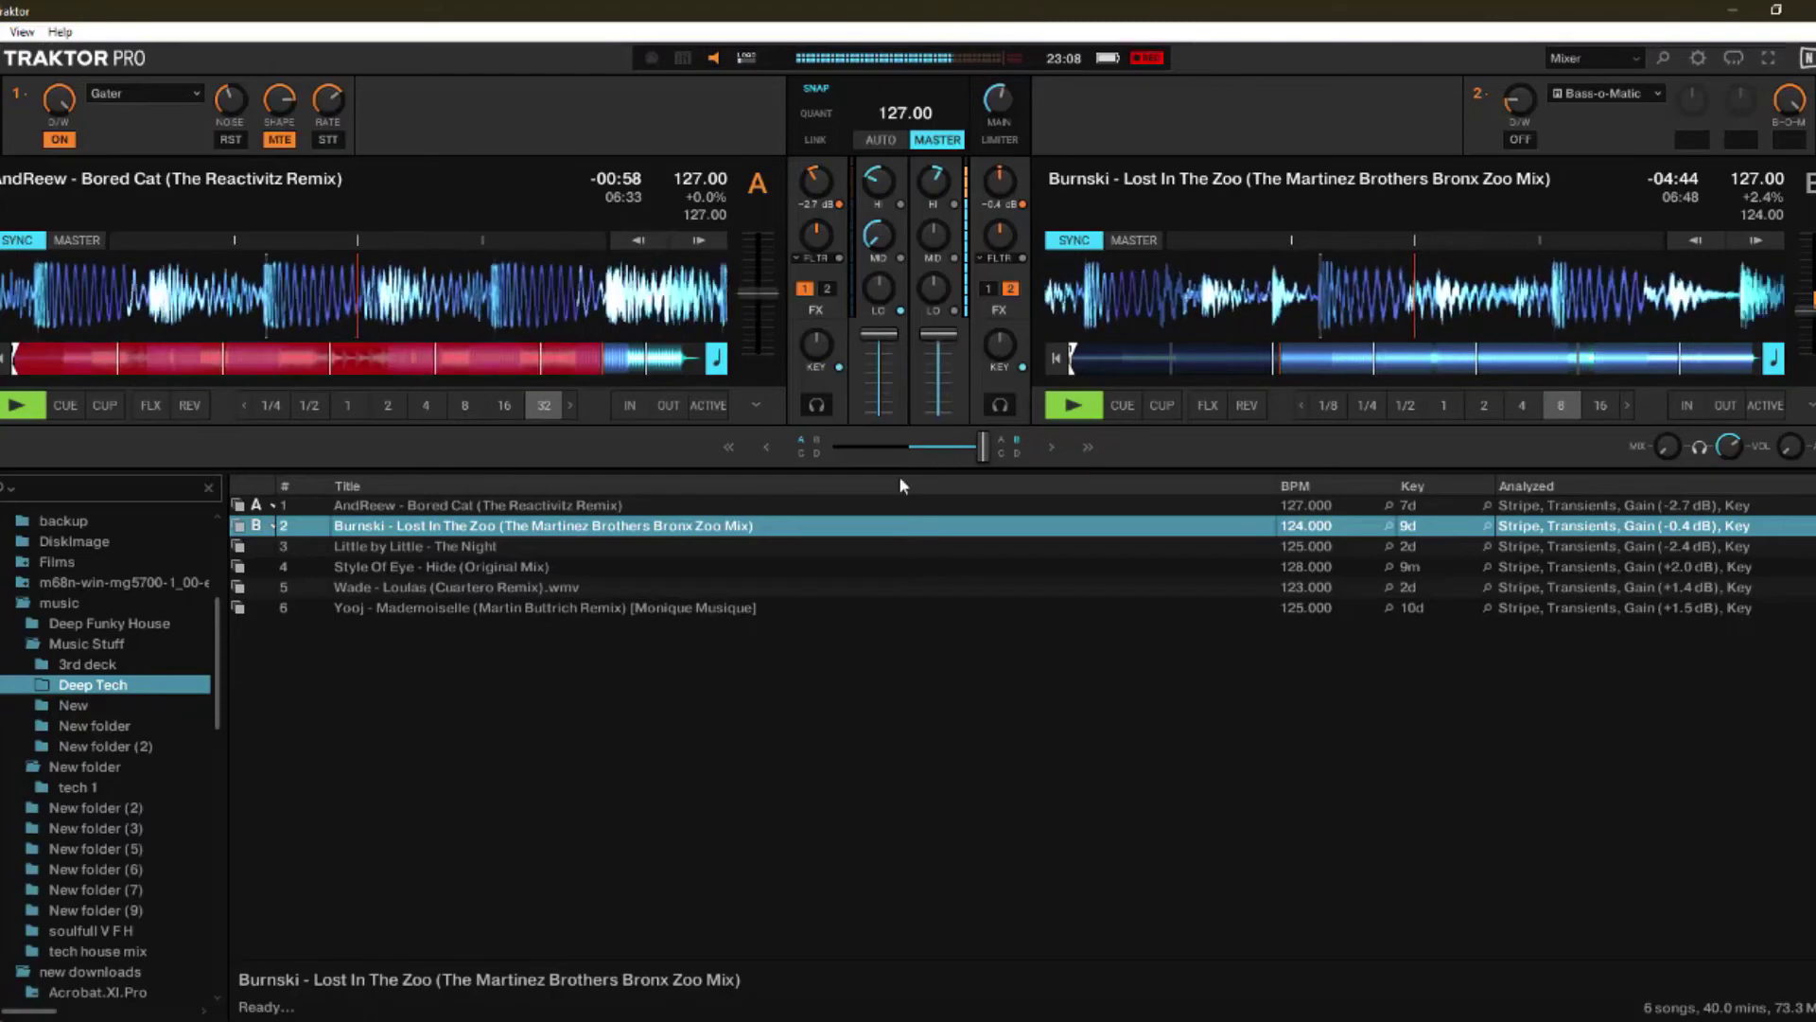
left_click_drag(429, 548, 427, 318)
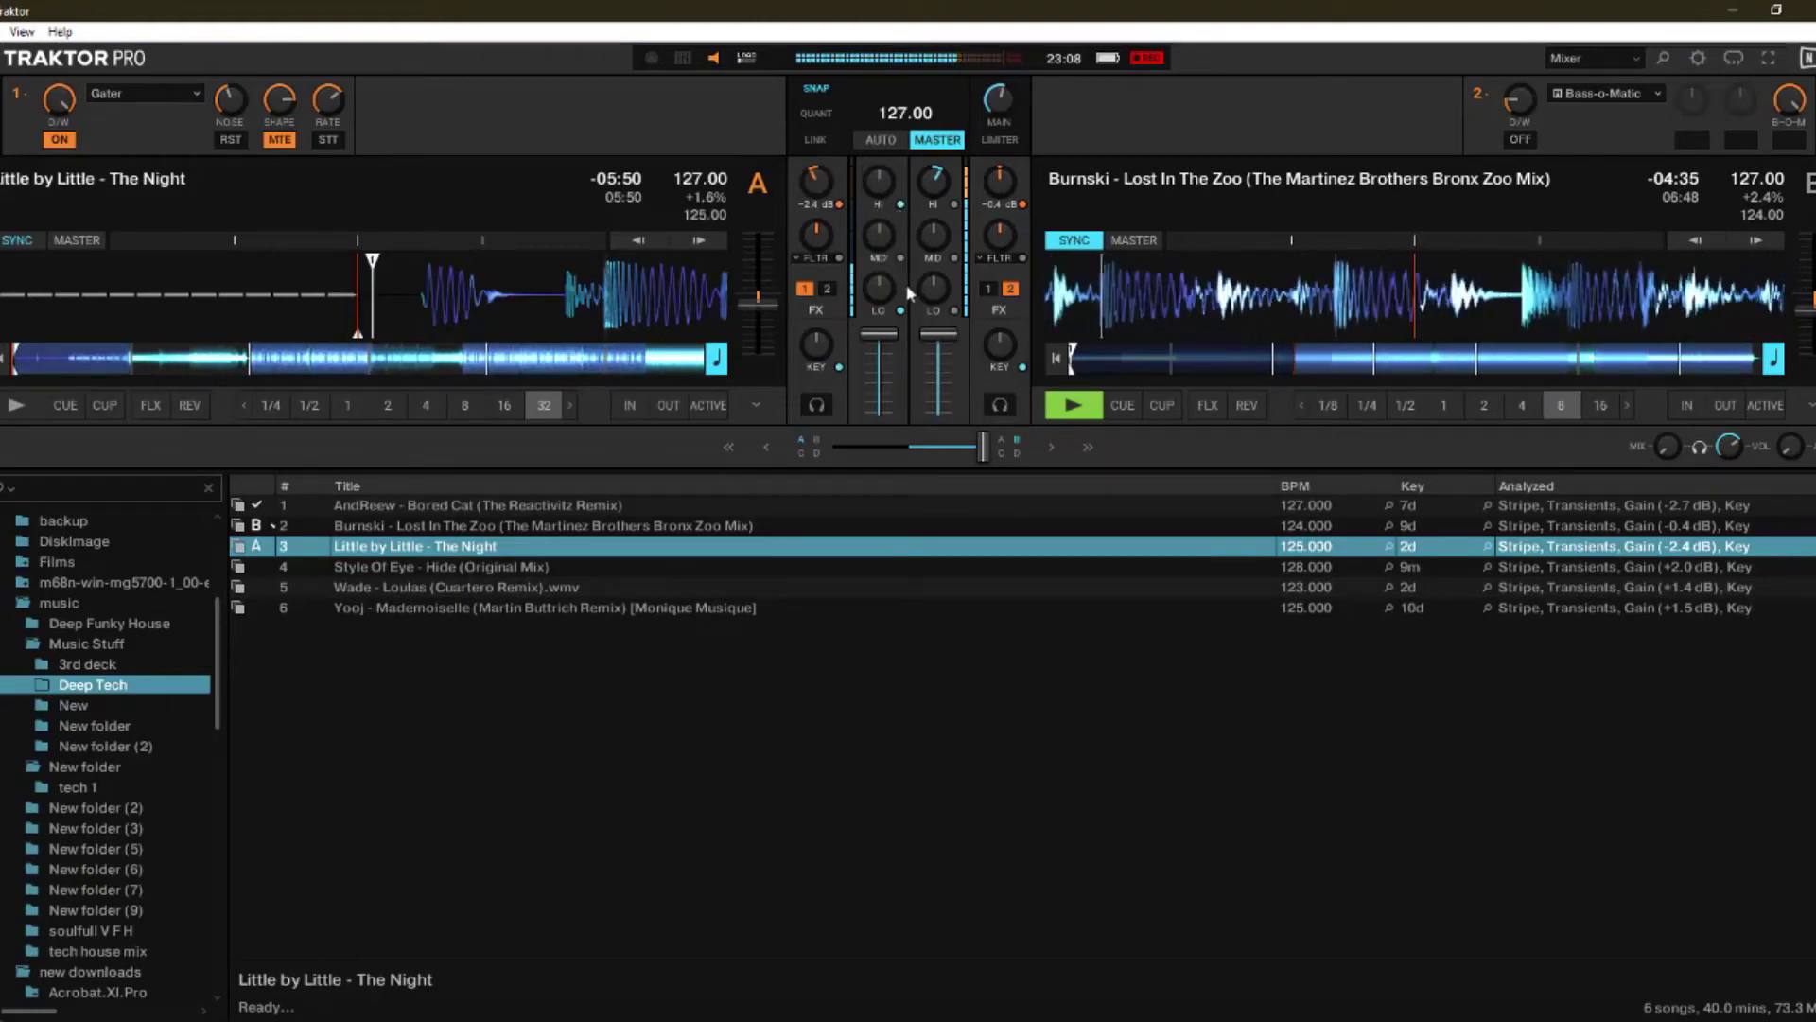
left_click(61, 139)
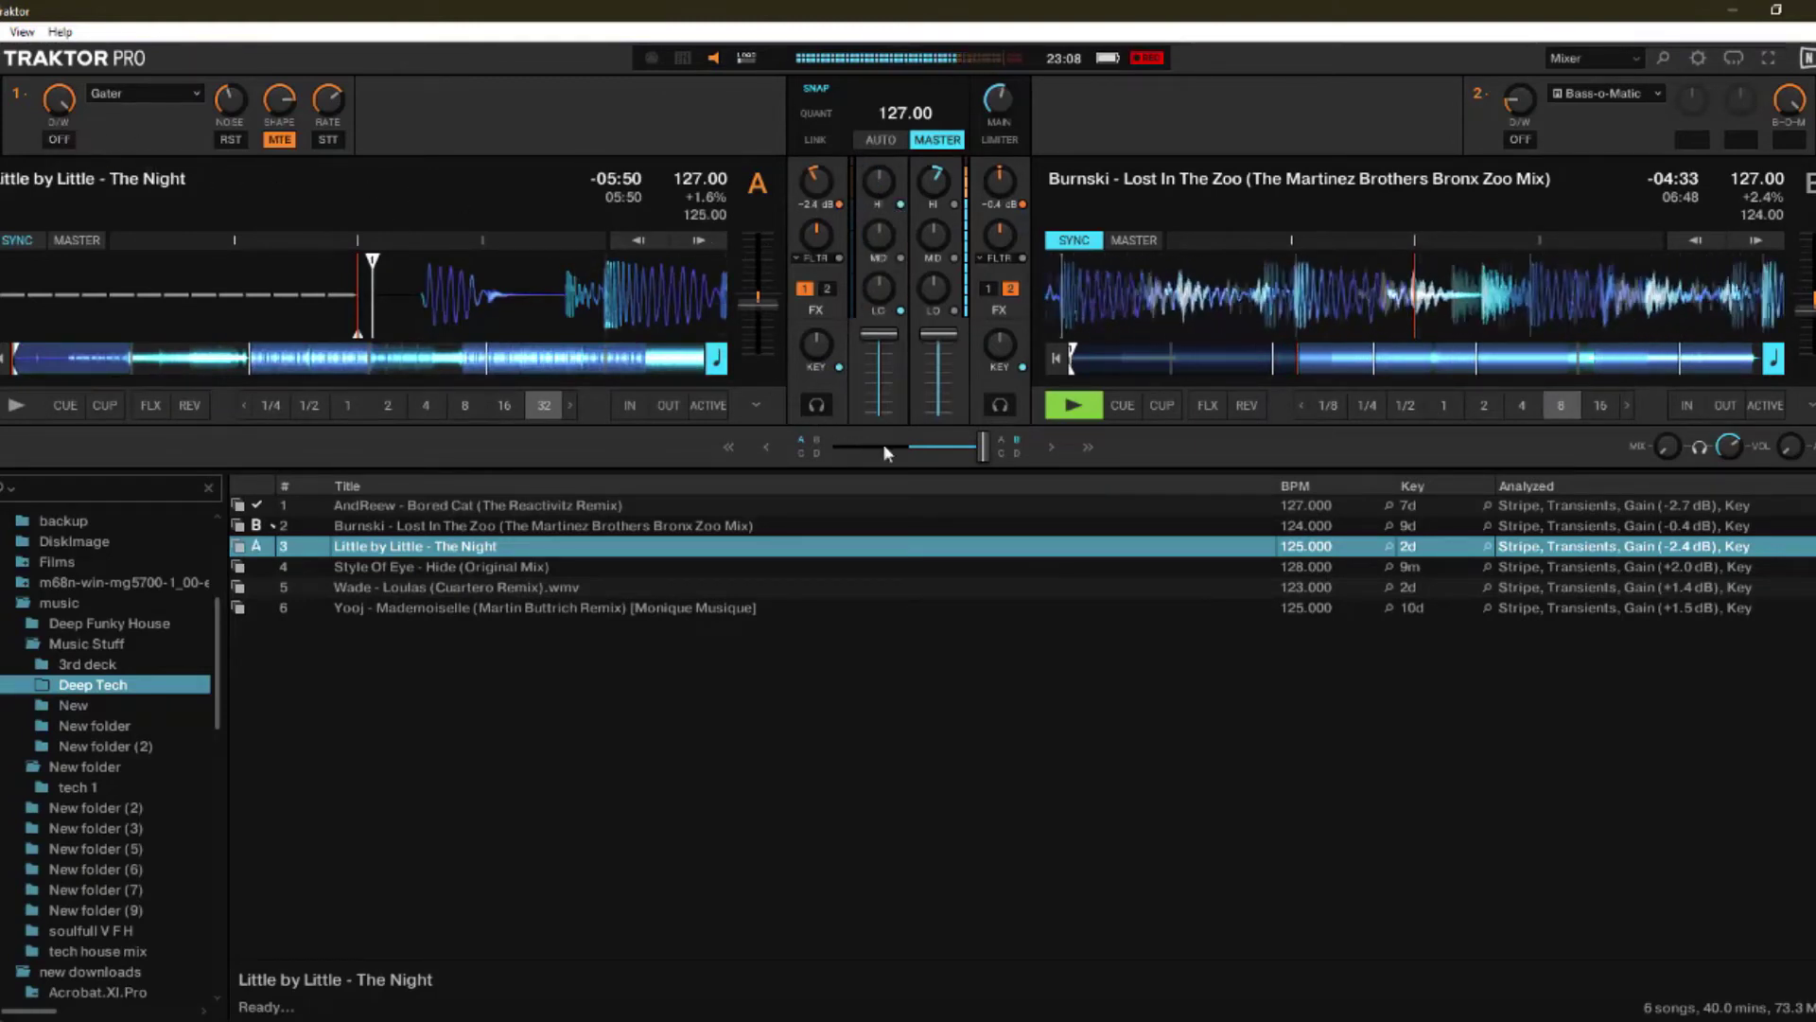
double_click(982, 448)
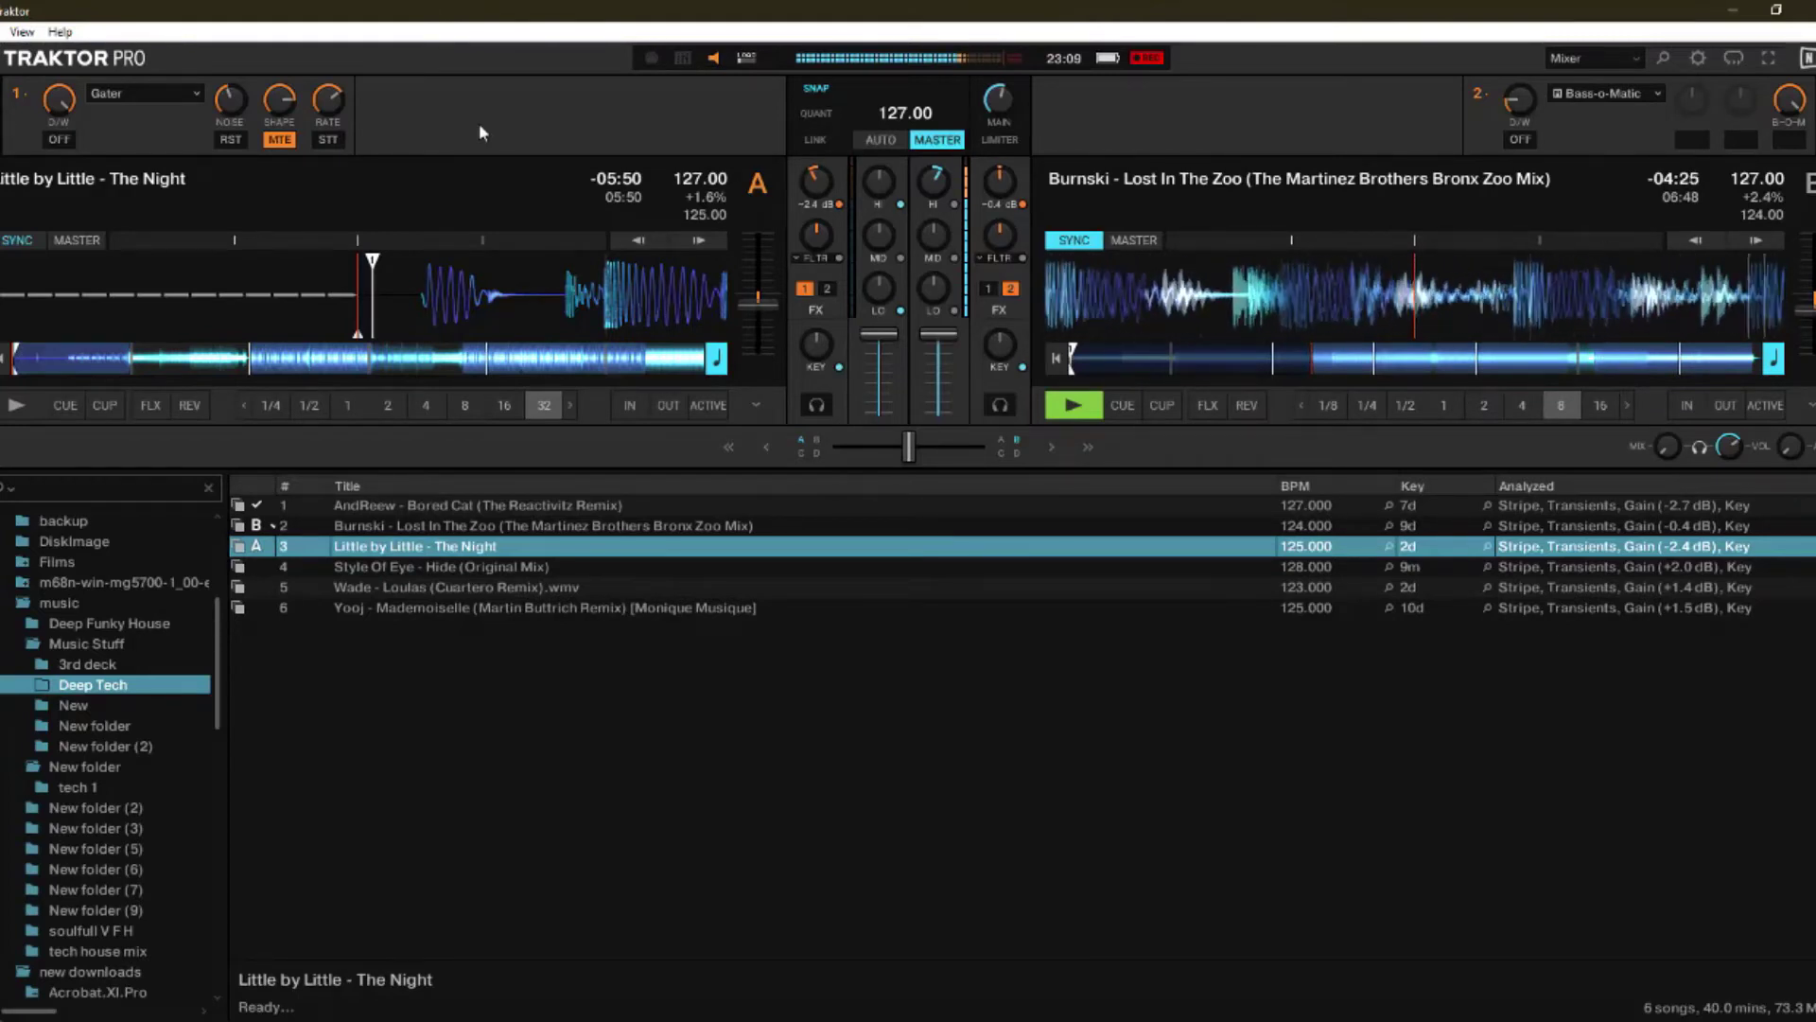
Step: Check the running recording's size and level in the audio recorder and return to the FX unit 2 view
left_click(1814, 142)
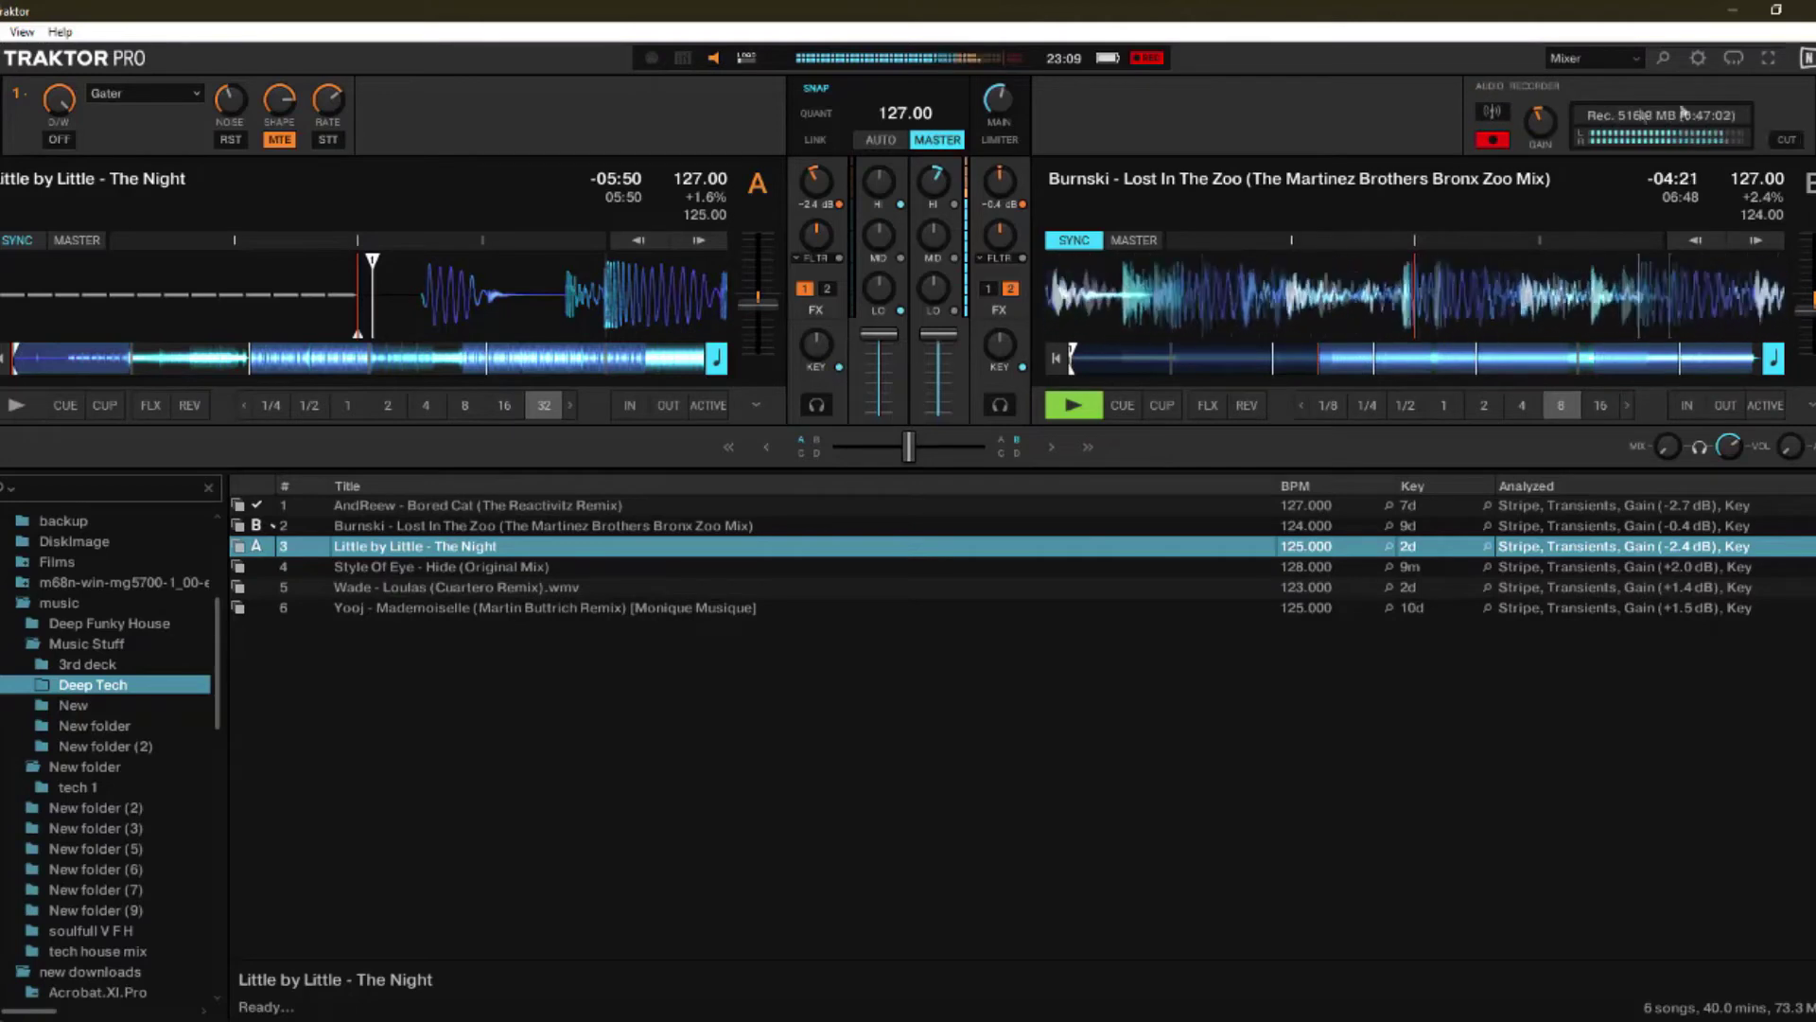
left_click(1815, 95)
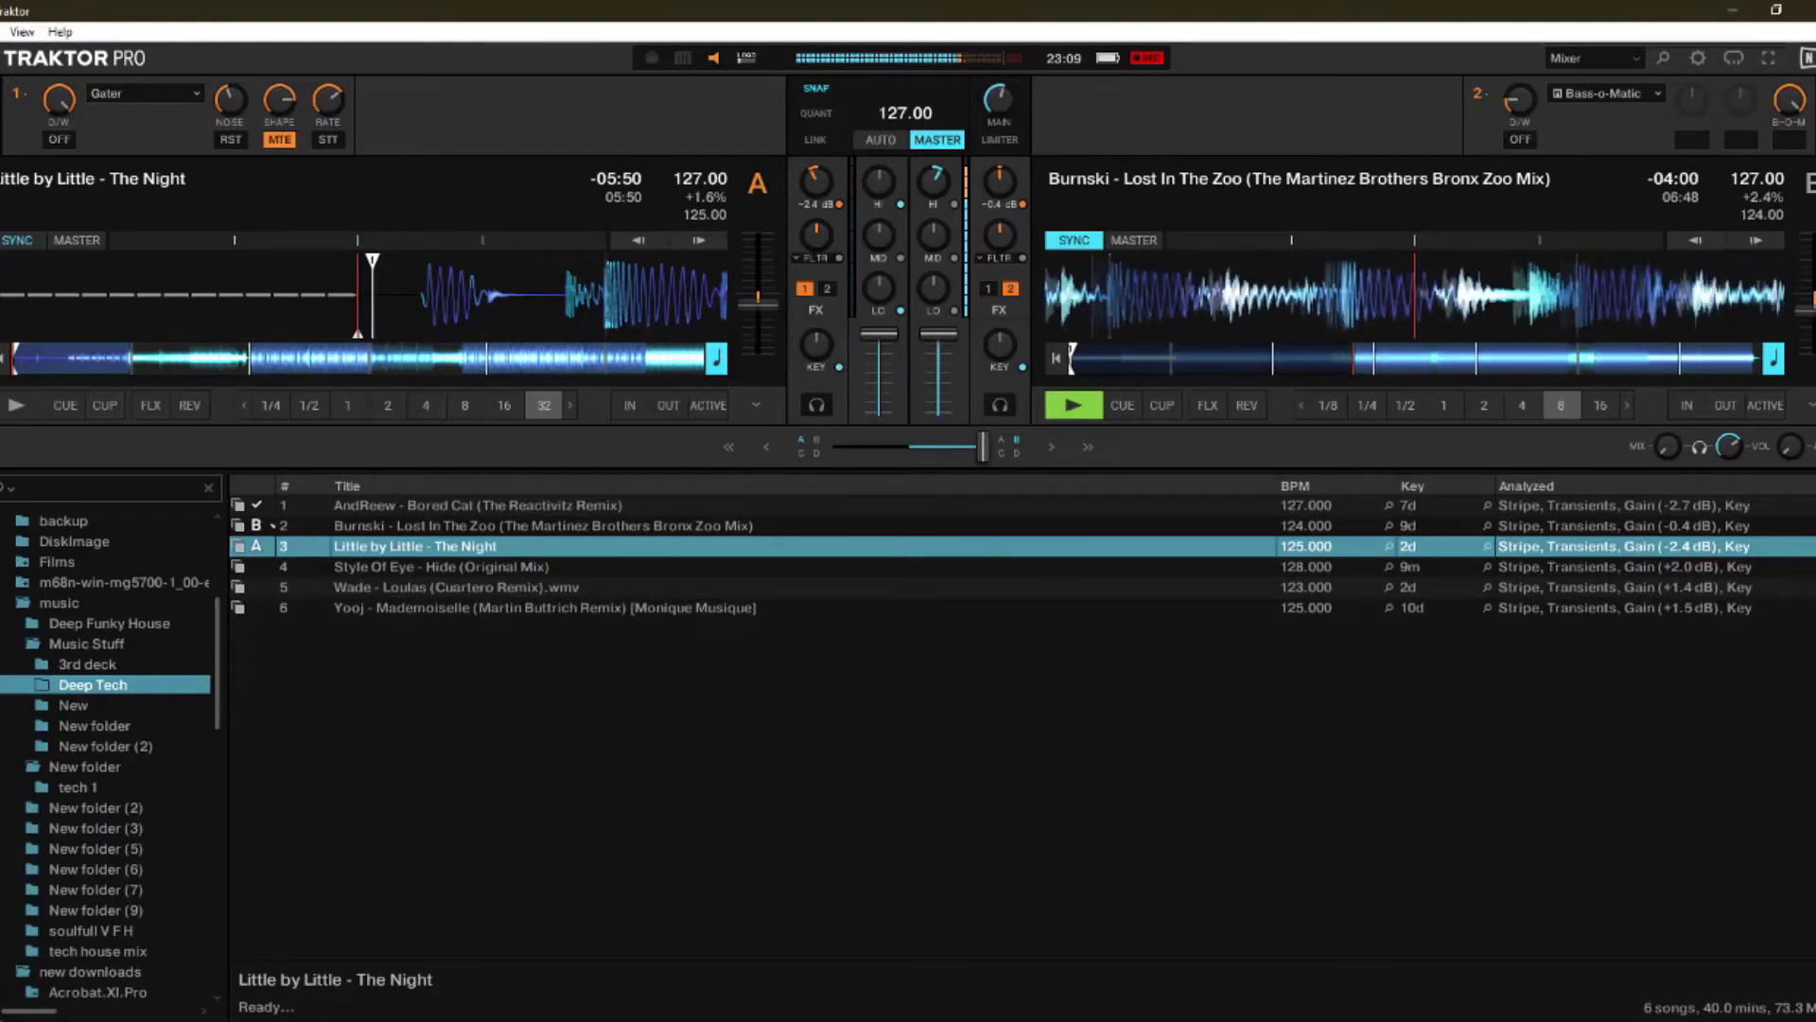
Step: Try starting deck A with the crossfader on deck B, stop and return it to the beginning, and recentre the crossfader
left_click(11, 407)
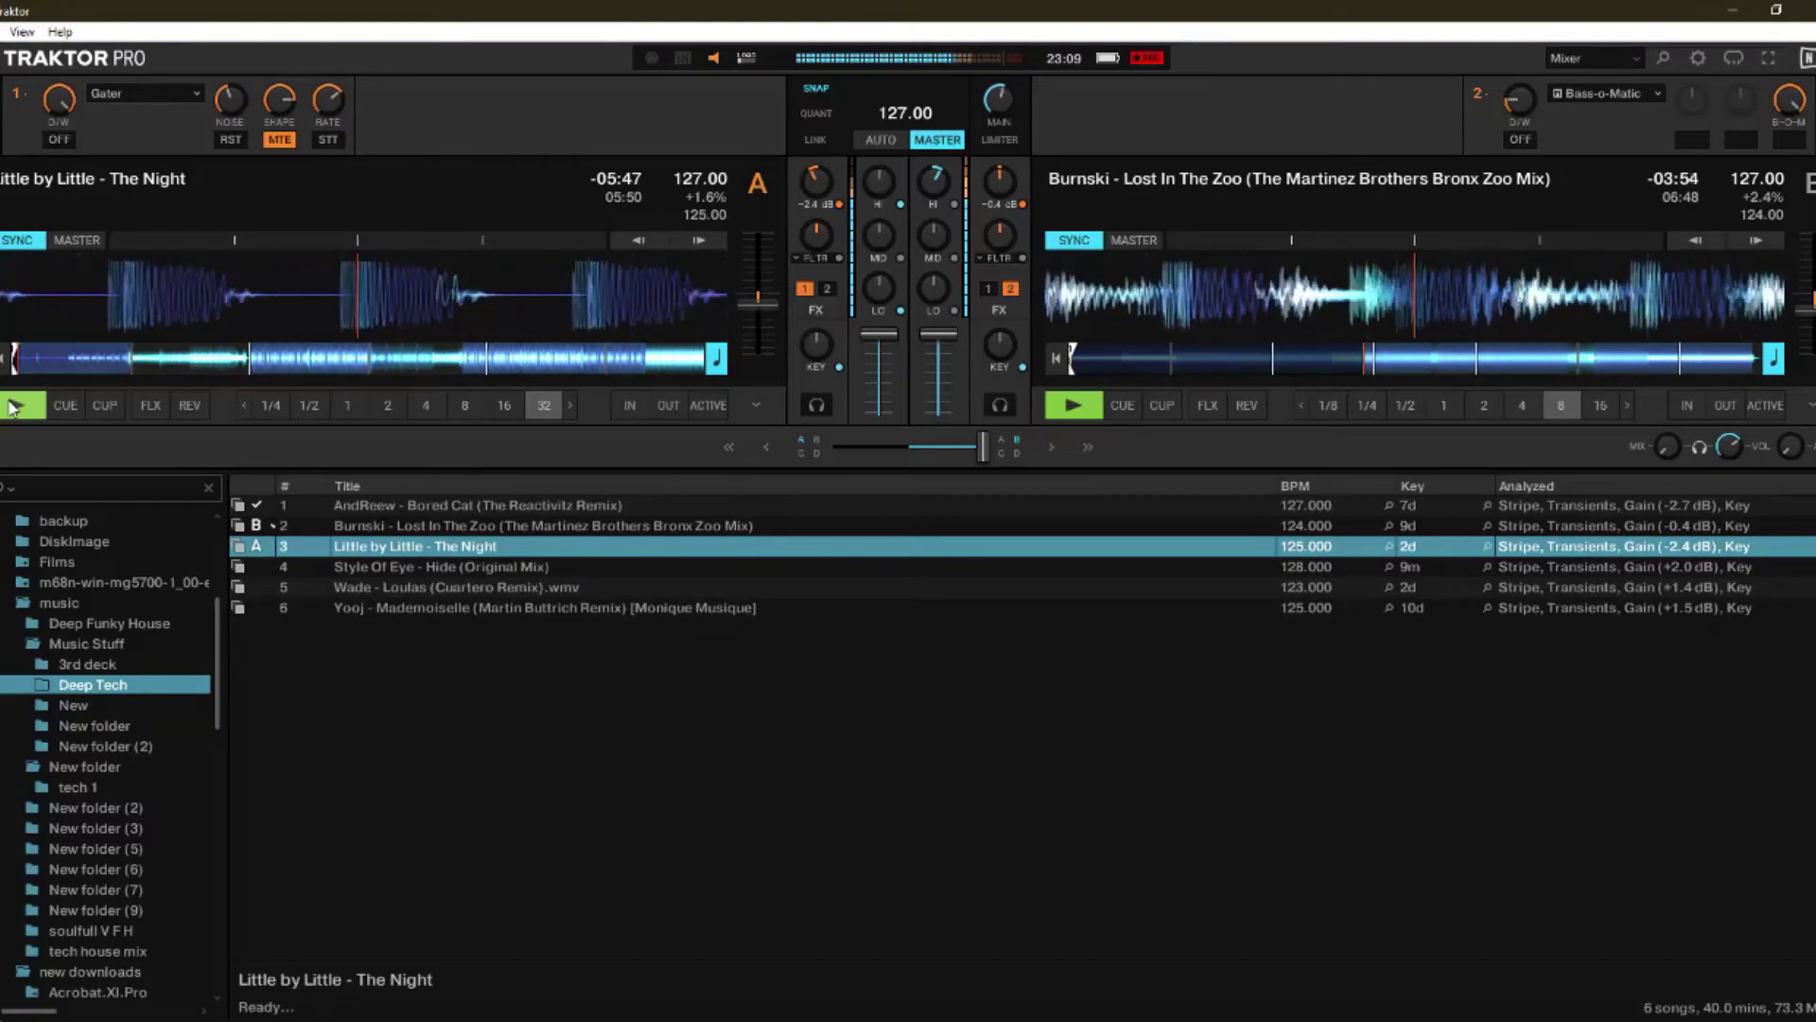
left_click(11, 407)
mouse_move(7, 284)
left_mouse_down()
mouse_move(332, 286)
mouse_move(267, 284)
left_mouse_up()
left_click_drag(984, 444, 905, 445)
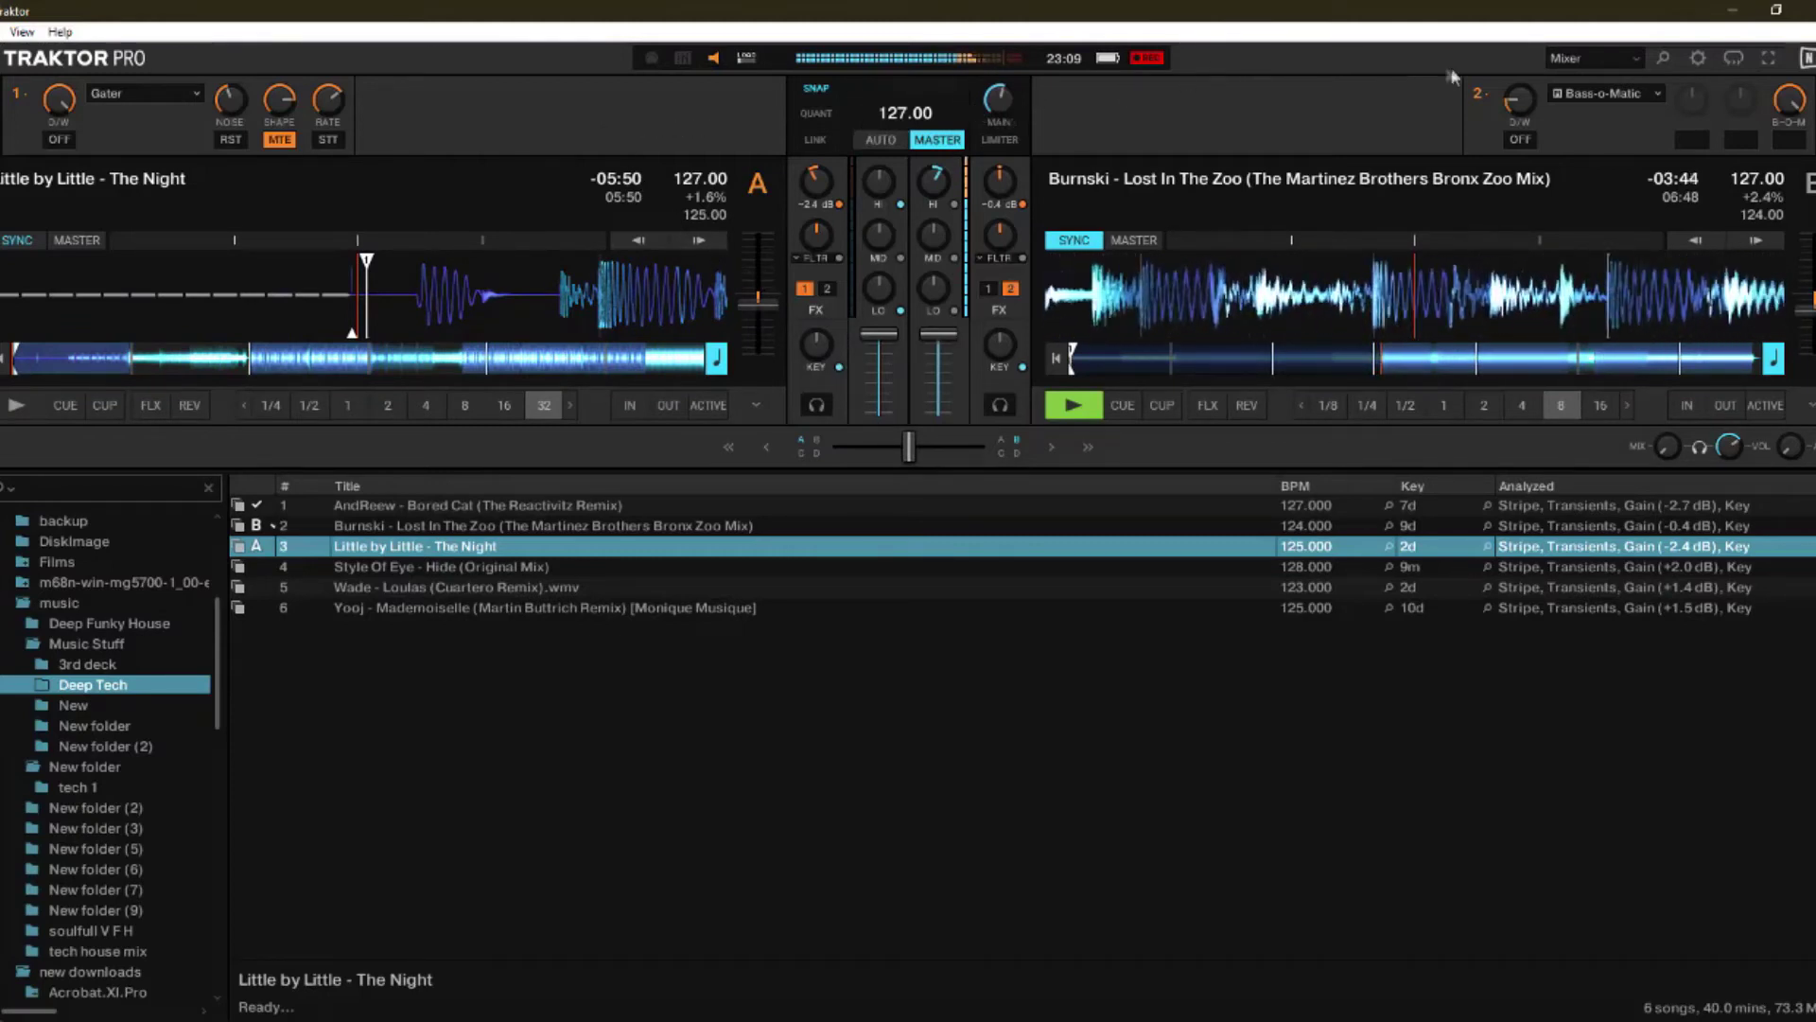
Step: Load PolarWind into FX unit 2, lower deck A's high EQ with its kill released, and run PolarWind on deck B
left_click(1593, 94)
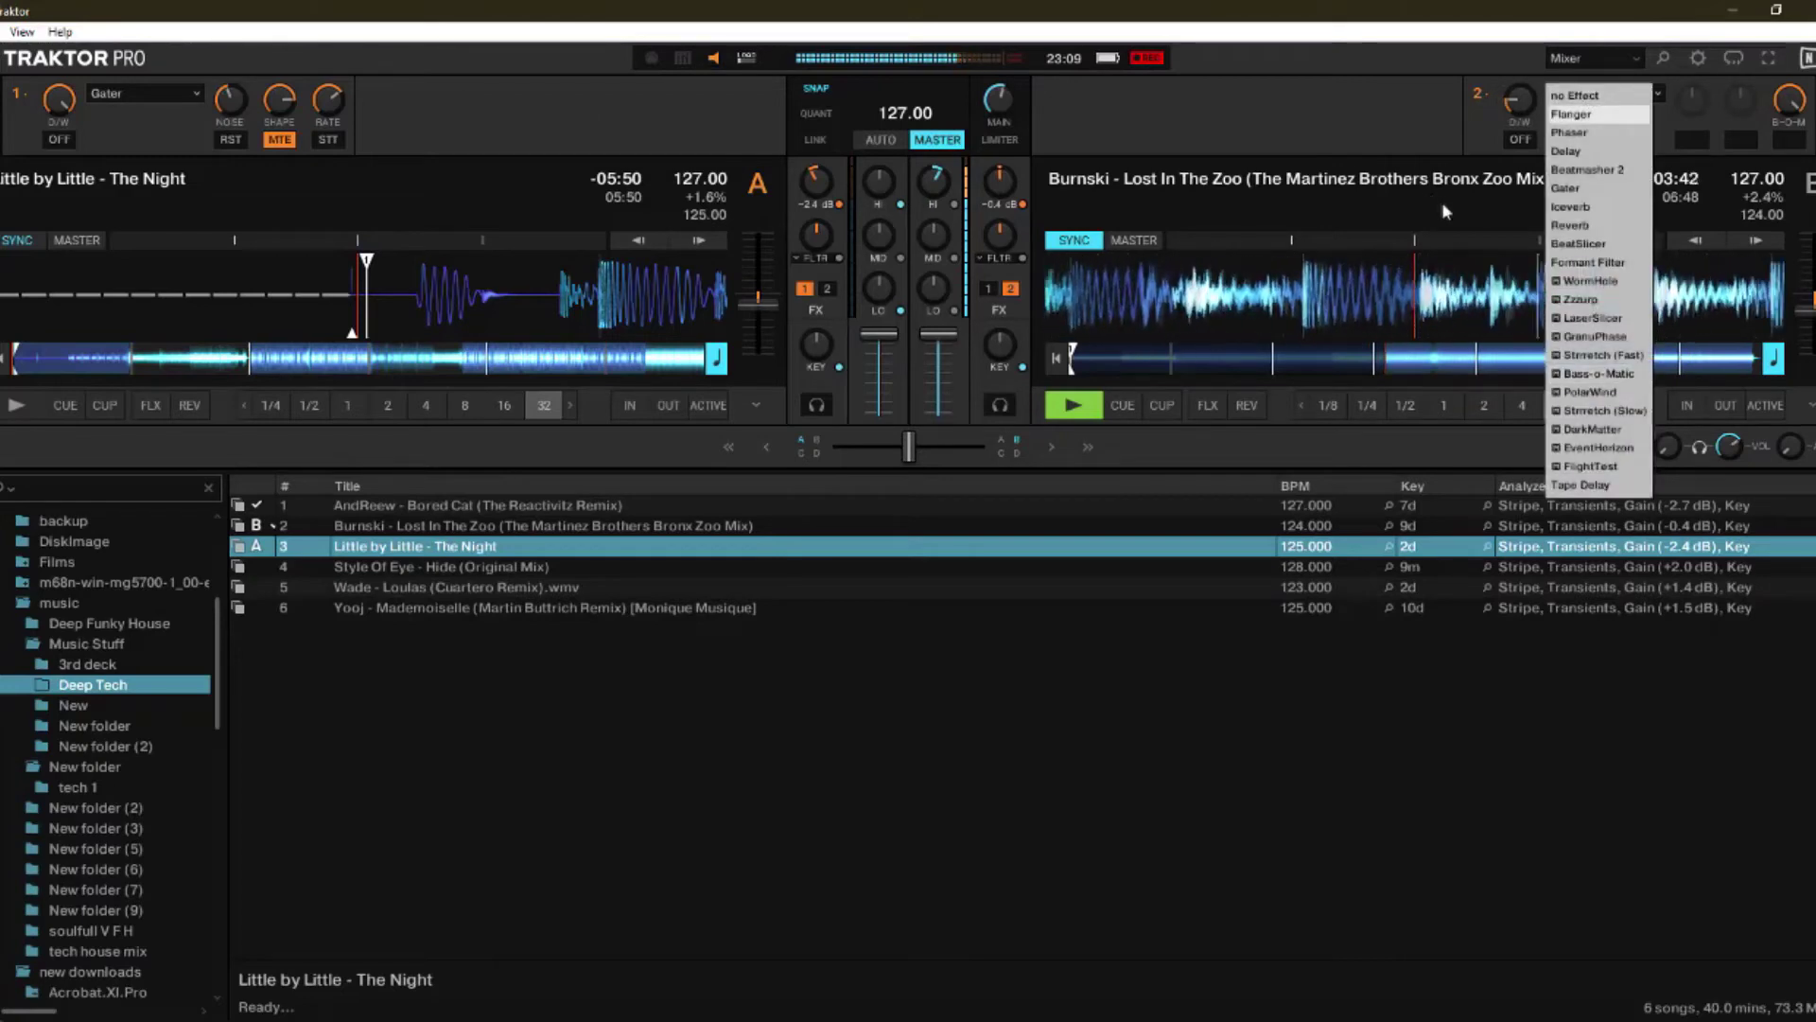
left_click(1589, 391)
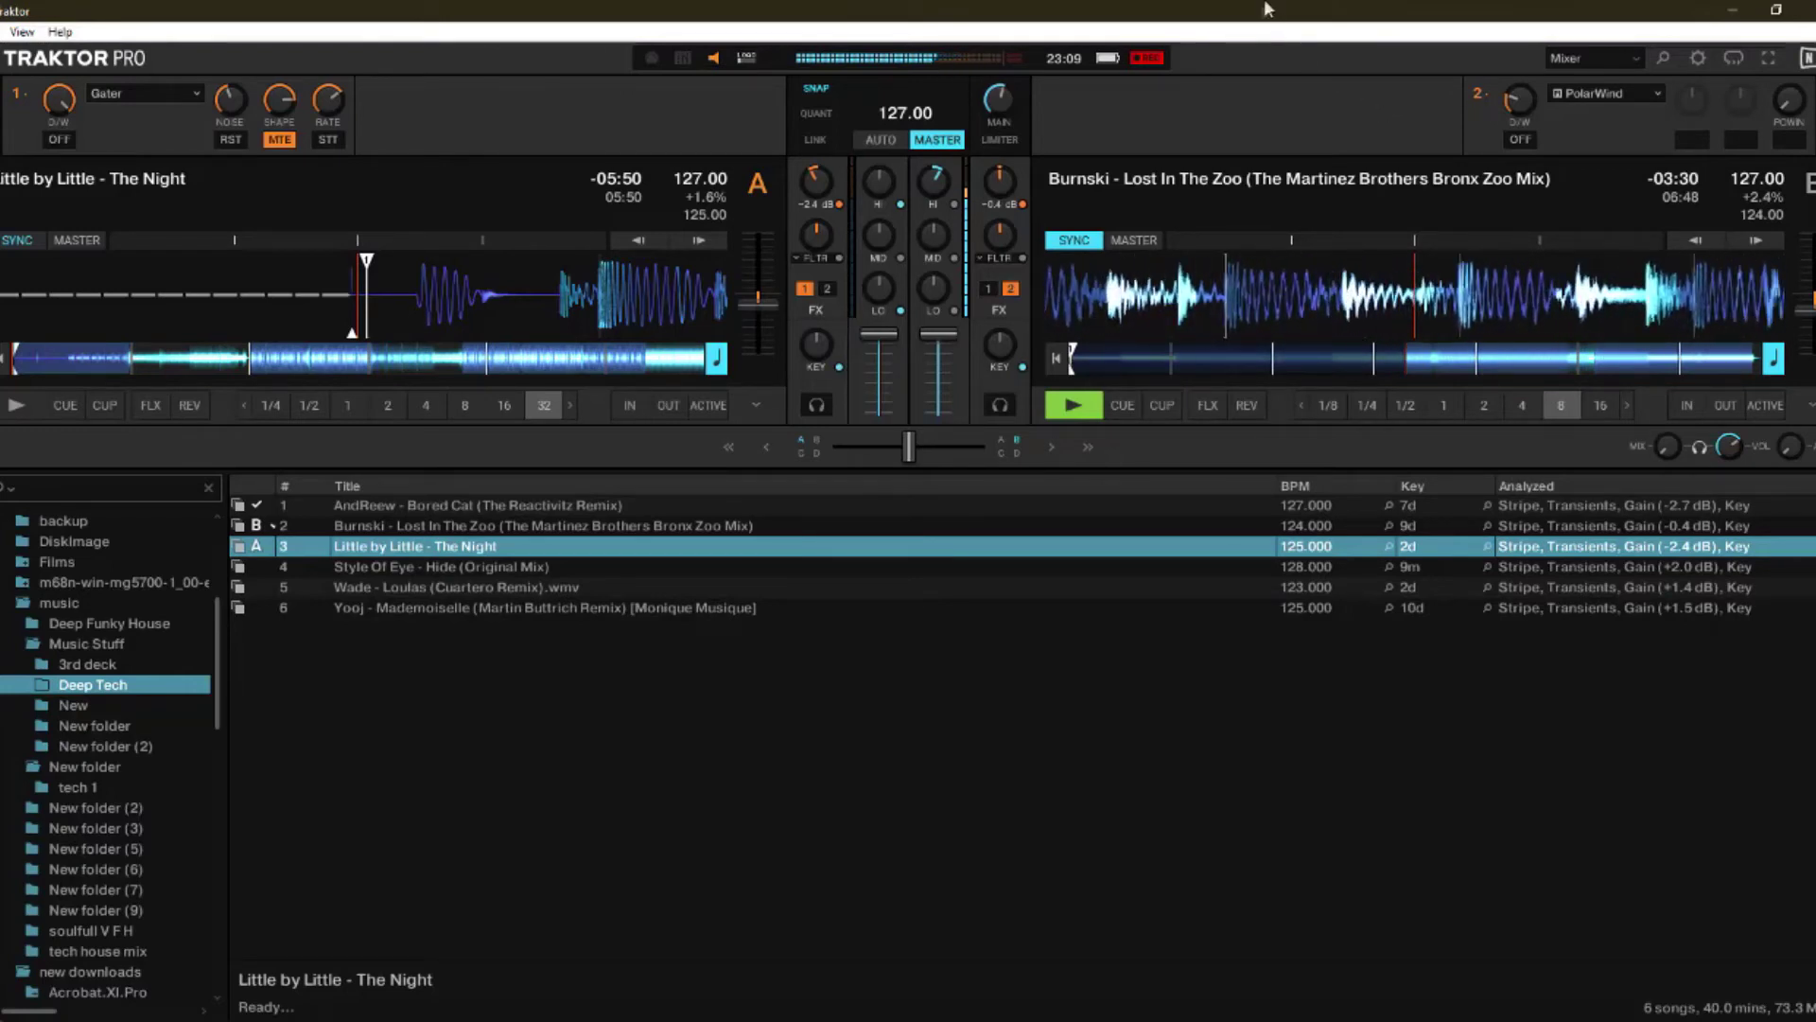
left_click_drag(879, 182, 878, 210)
left_click(900, 202)
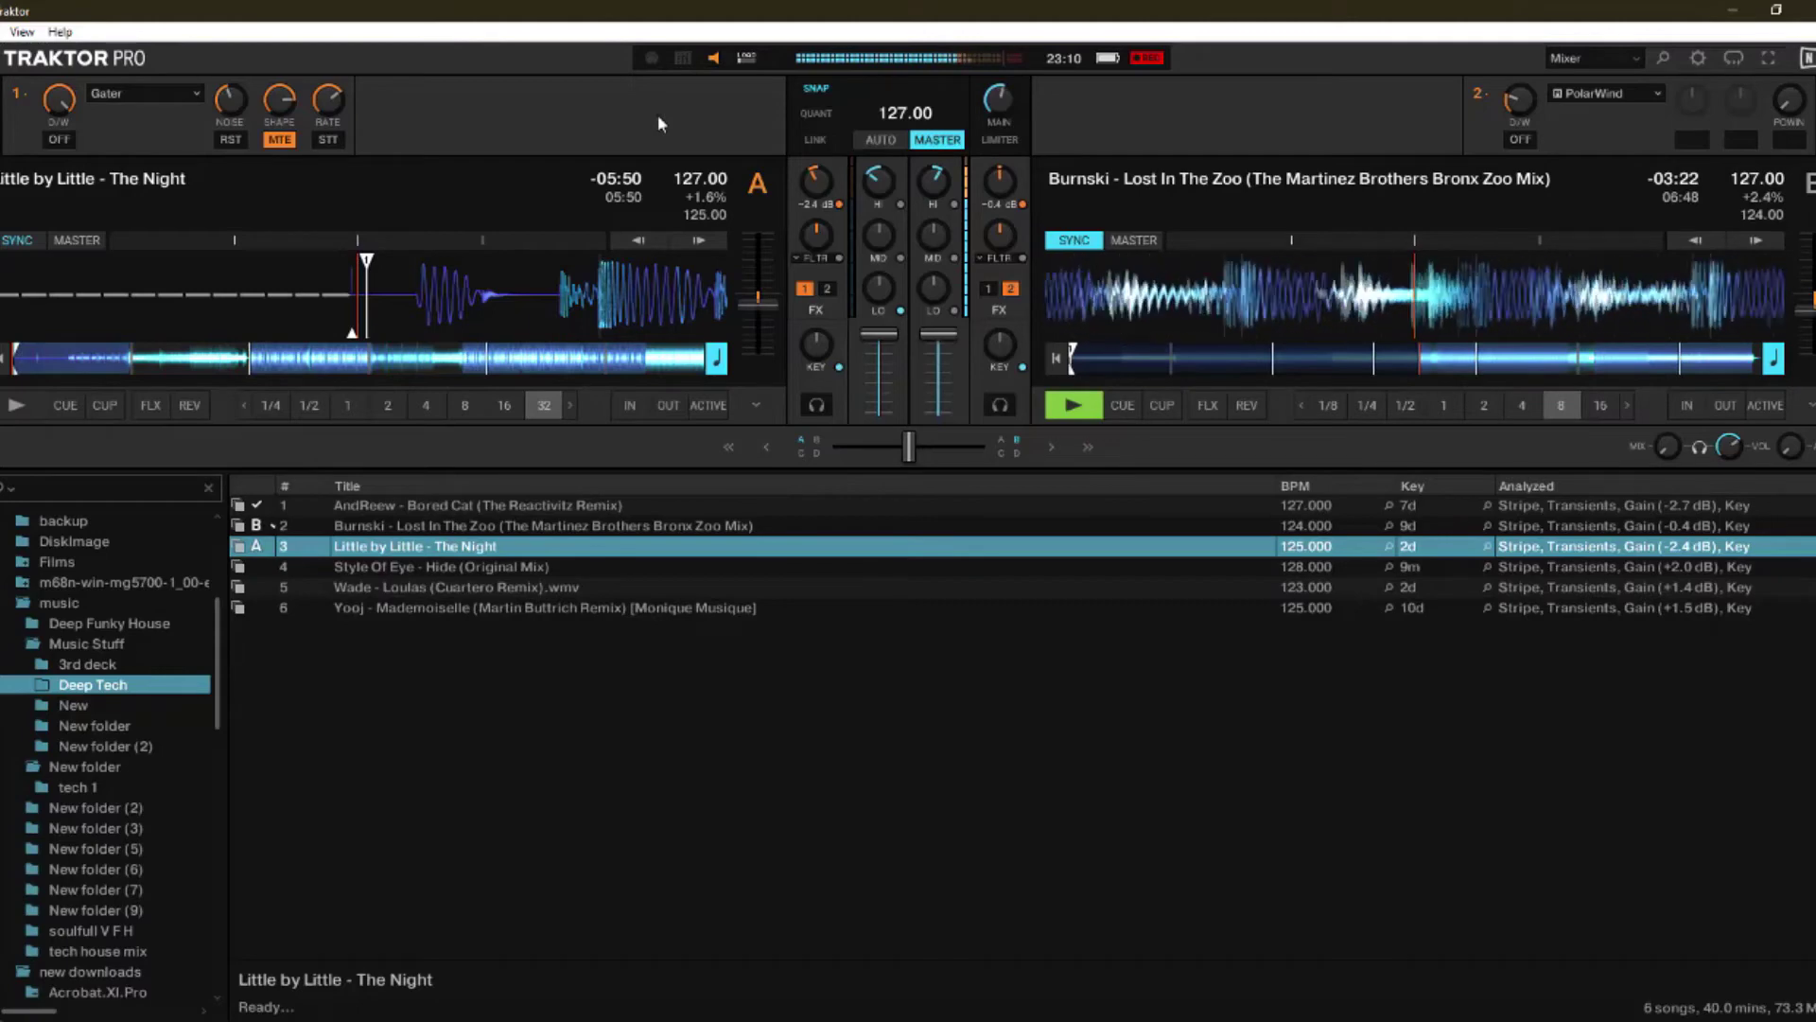
left_click(1531, 139)
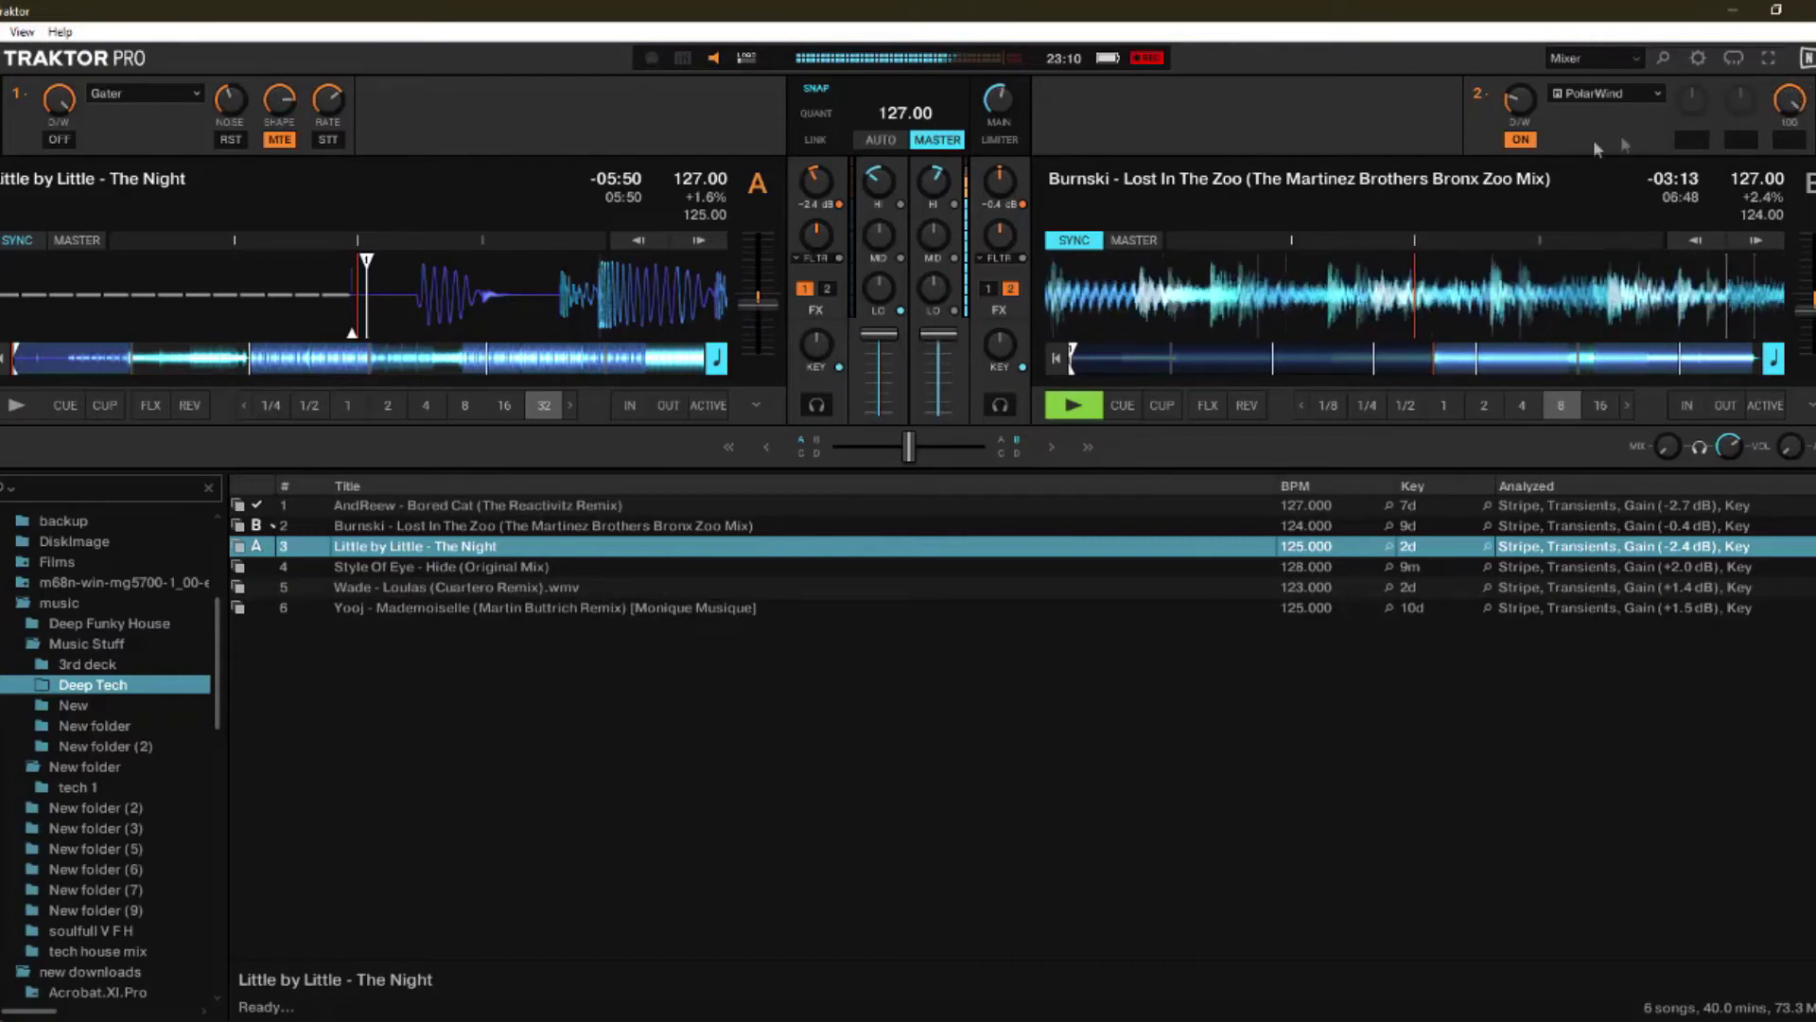
Step: Try Little by Little - The Night on deck A, stop it, and replace it with Style Of Eye - Hide (Original Mix) cued at its first beat
left_click(21, 405)
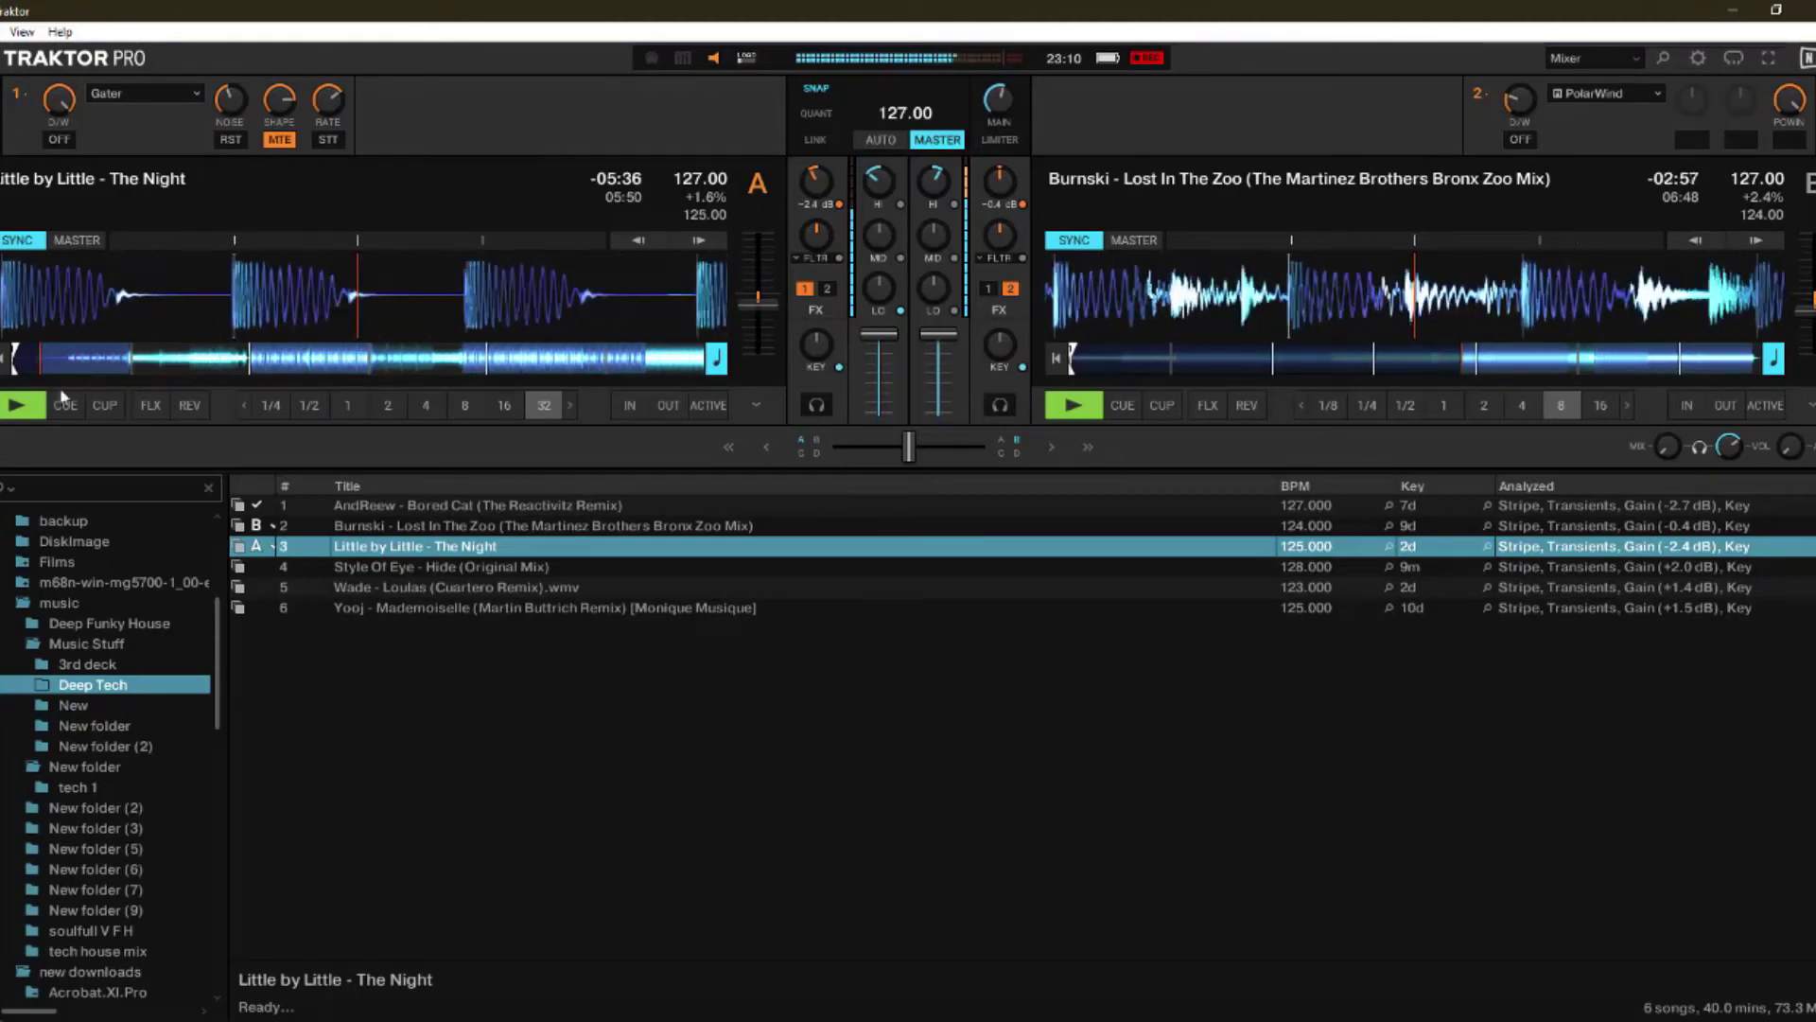
left_click(16, 407)
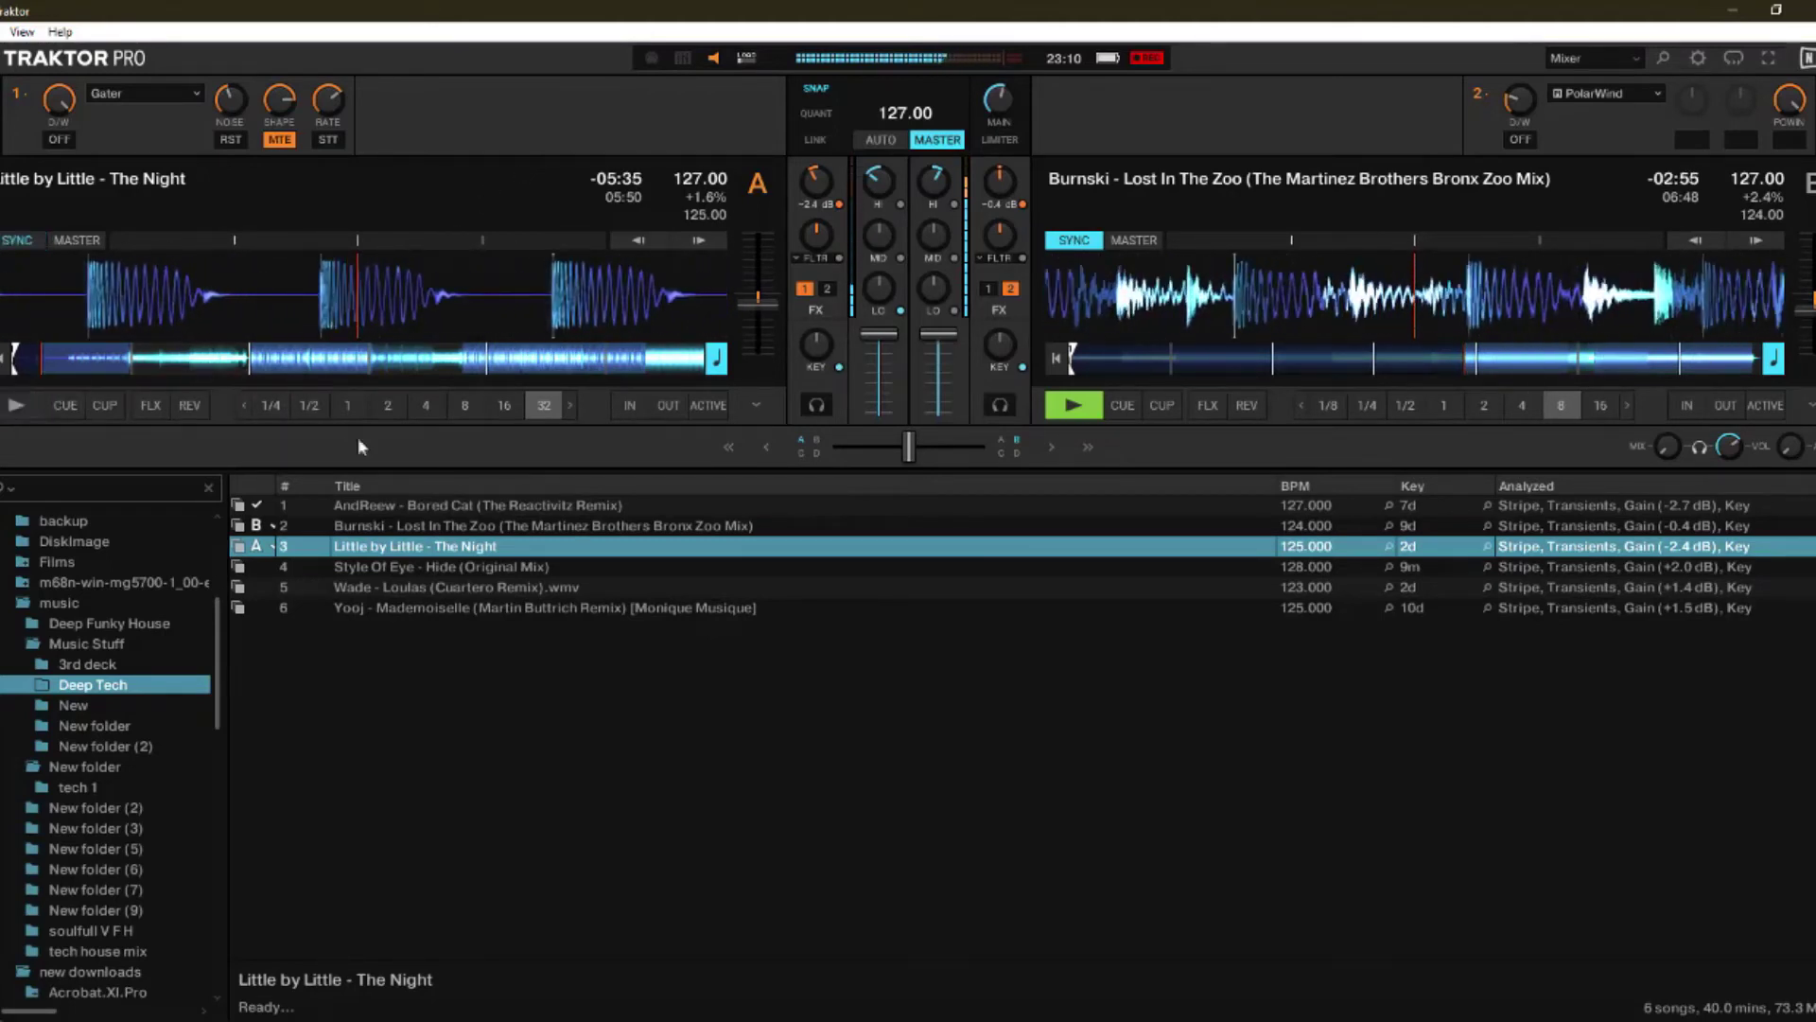
left_click_drag(388, 569, 377, 426)
left_click_drag(392, 308, 390, 297)
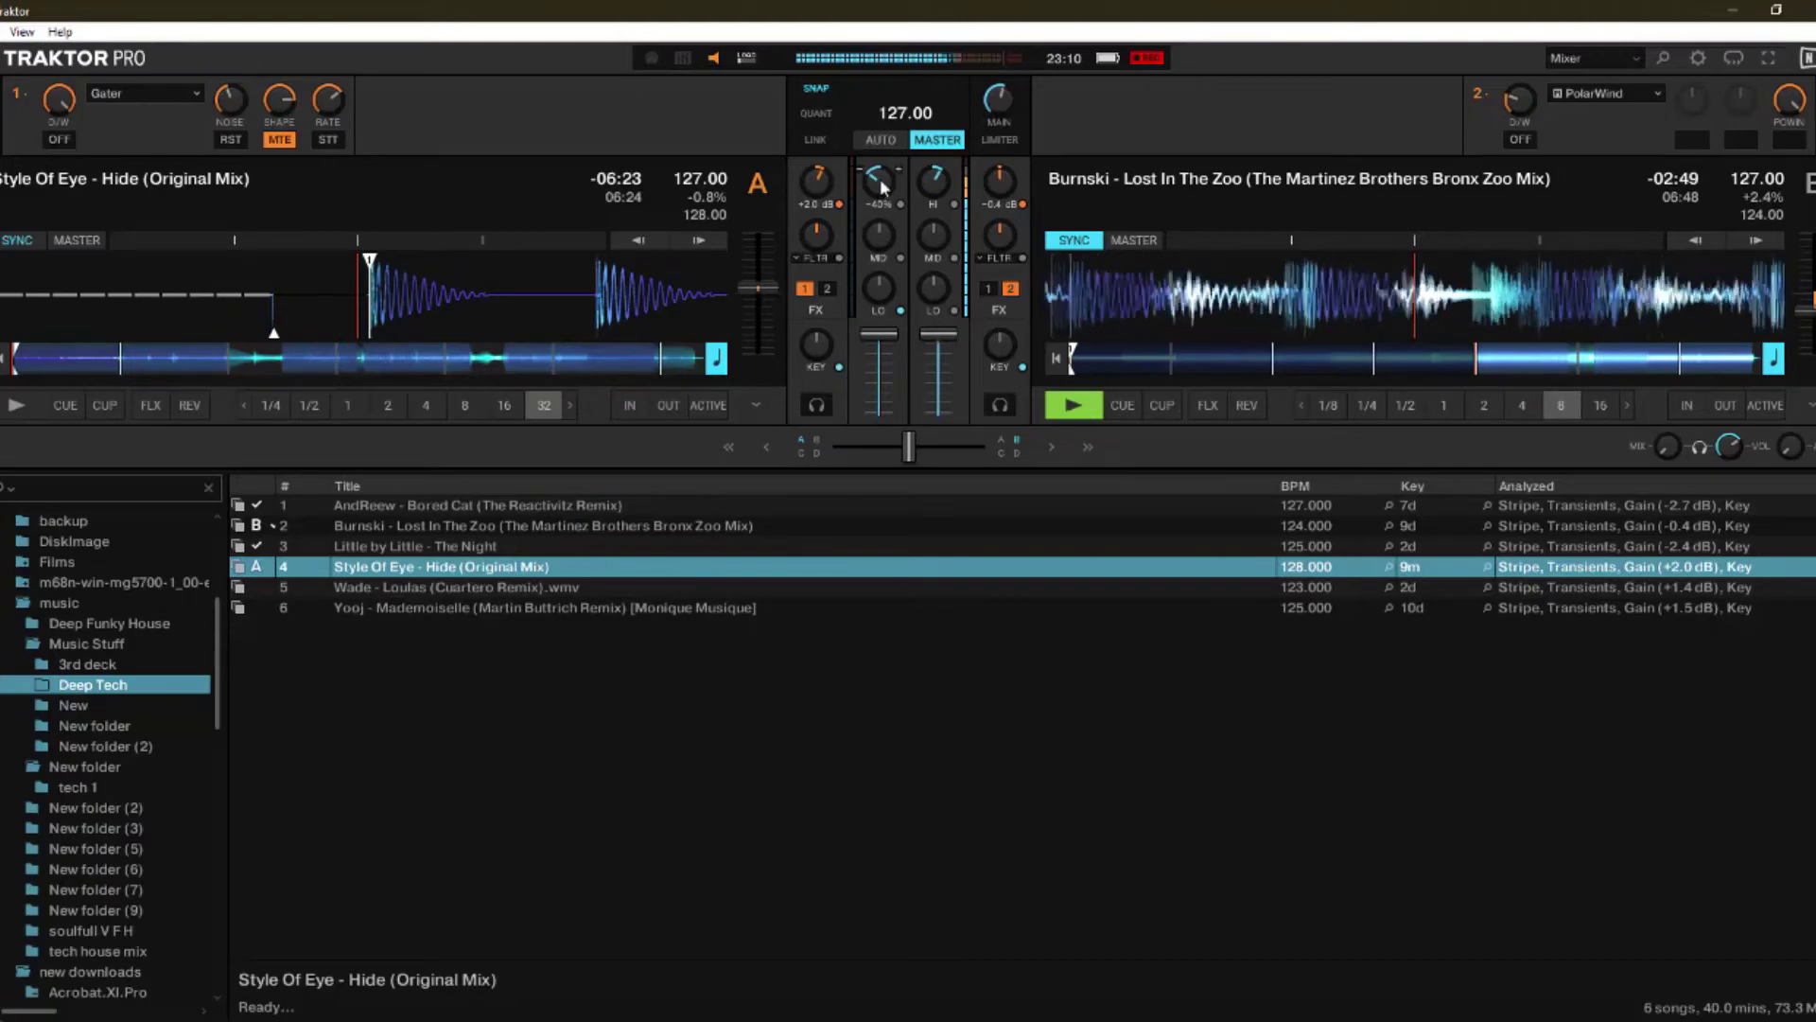
Step: Start Style Of Eye - Hide (Original Mix) on deck A with its high EQ lowered, gradually raising the high EQ towards centre
left_click_drag(880, 179, 881, 202)
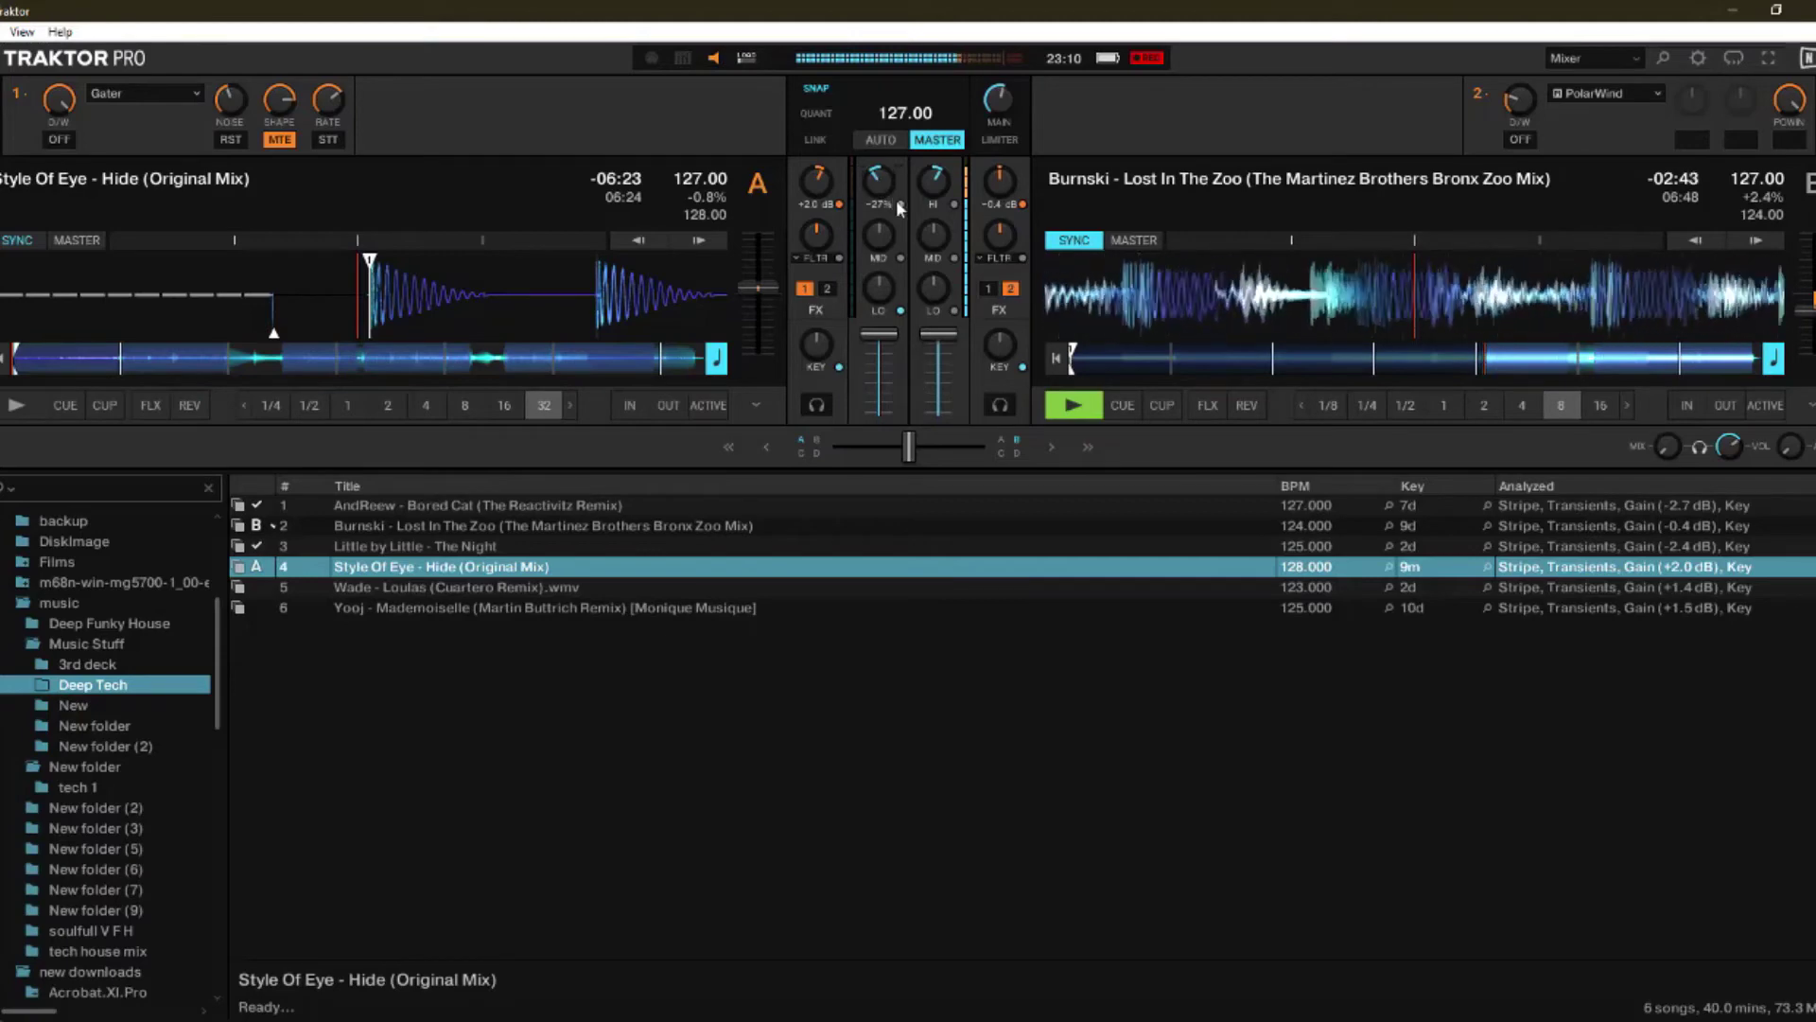
left_click(15, 405)
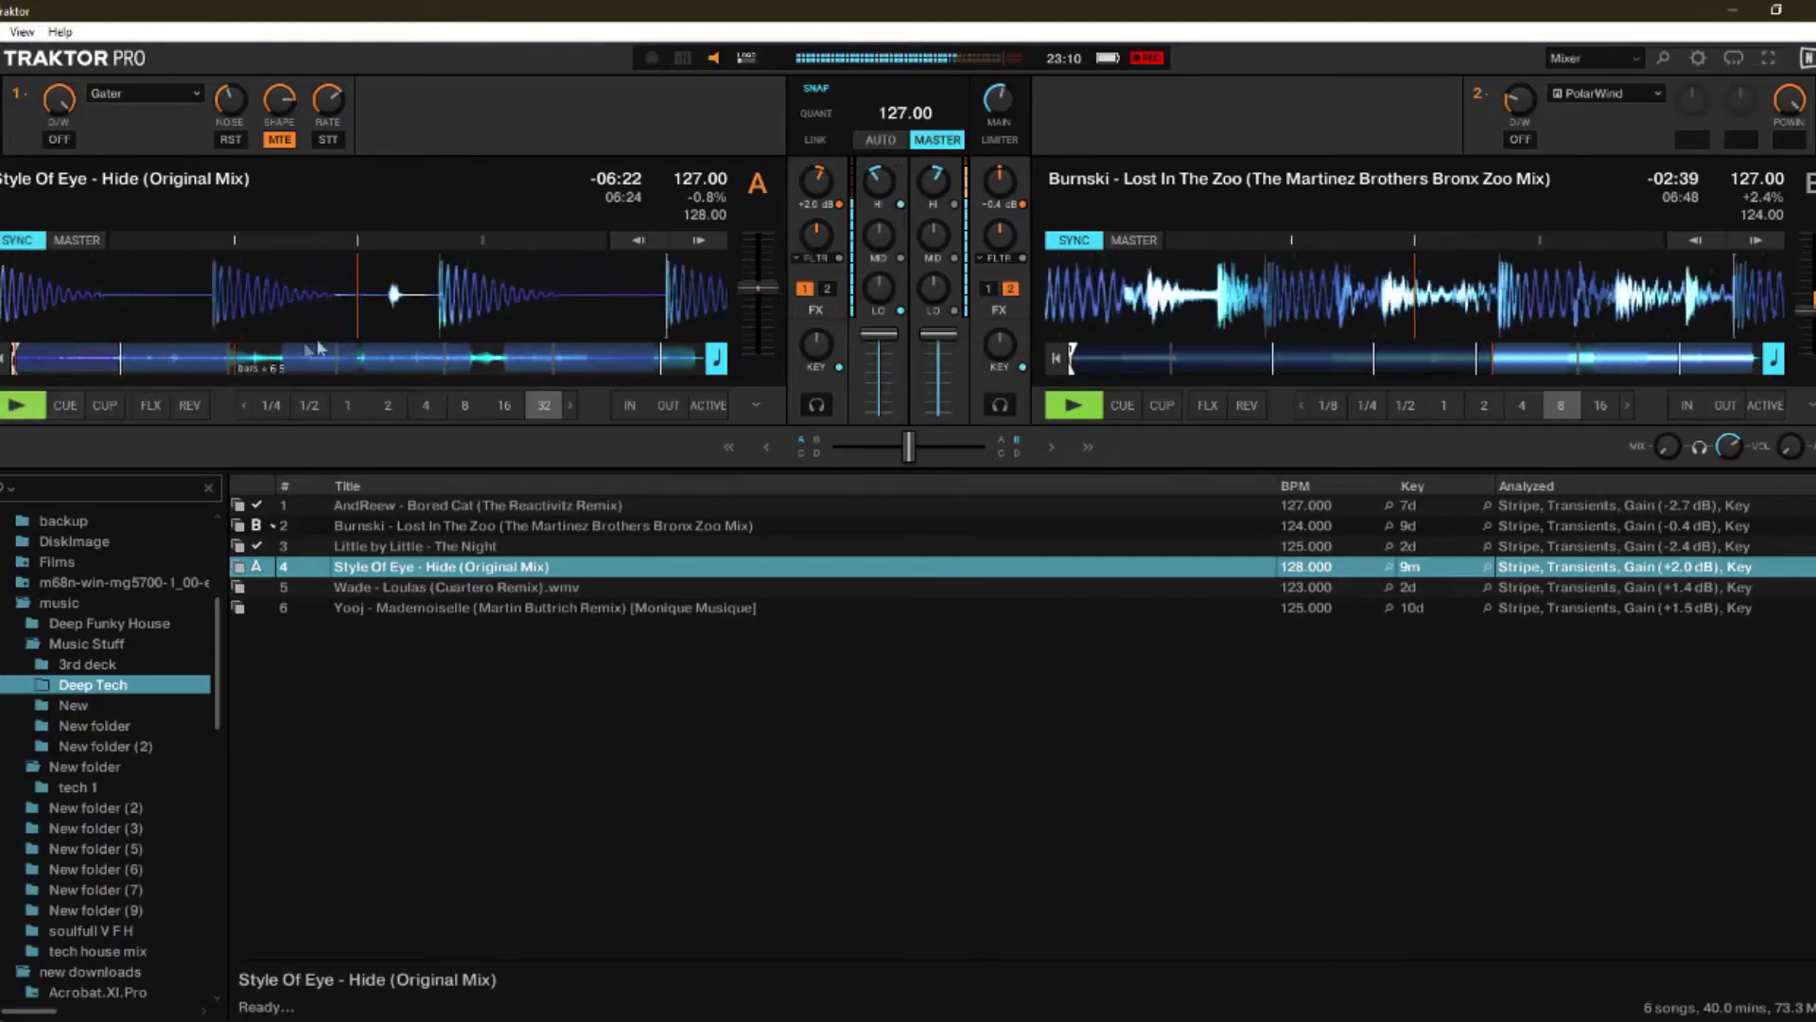
mouse_move(819, 240)
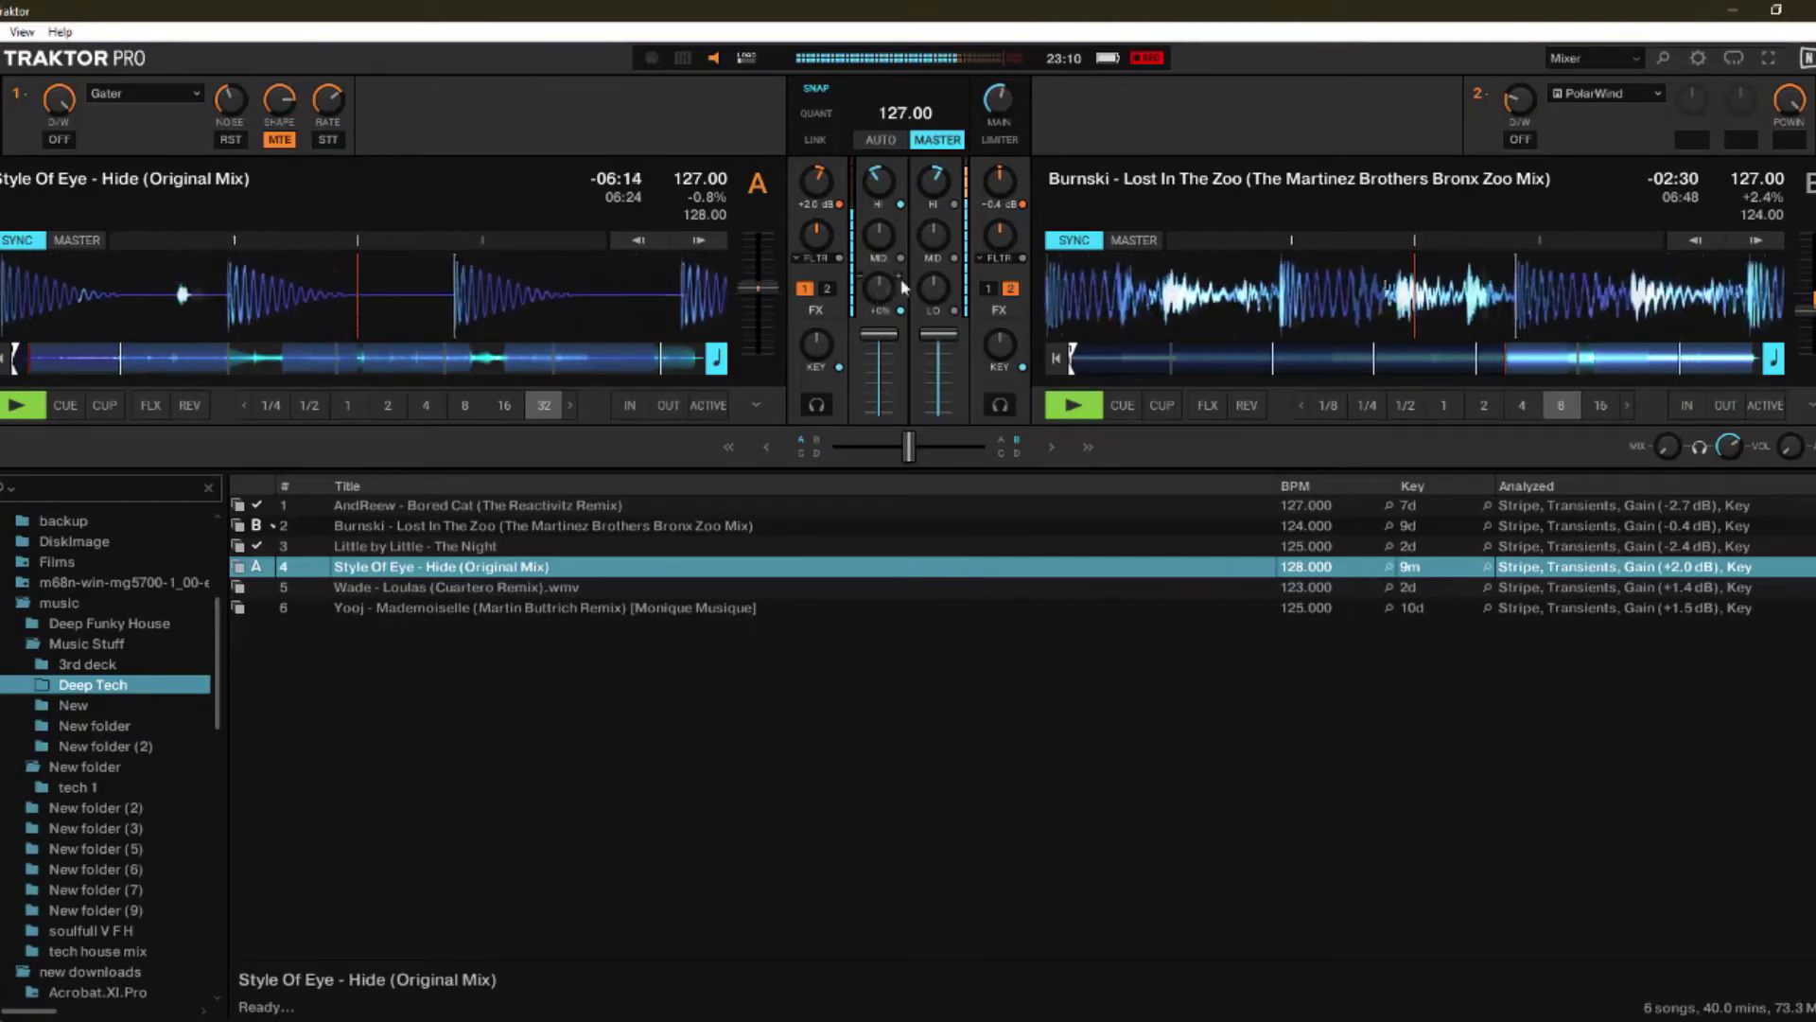
mouse_move(893, 235)
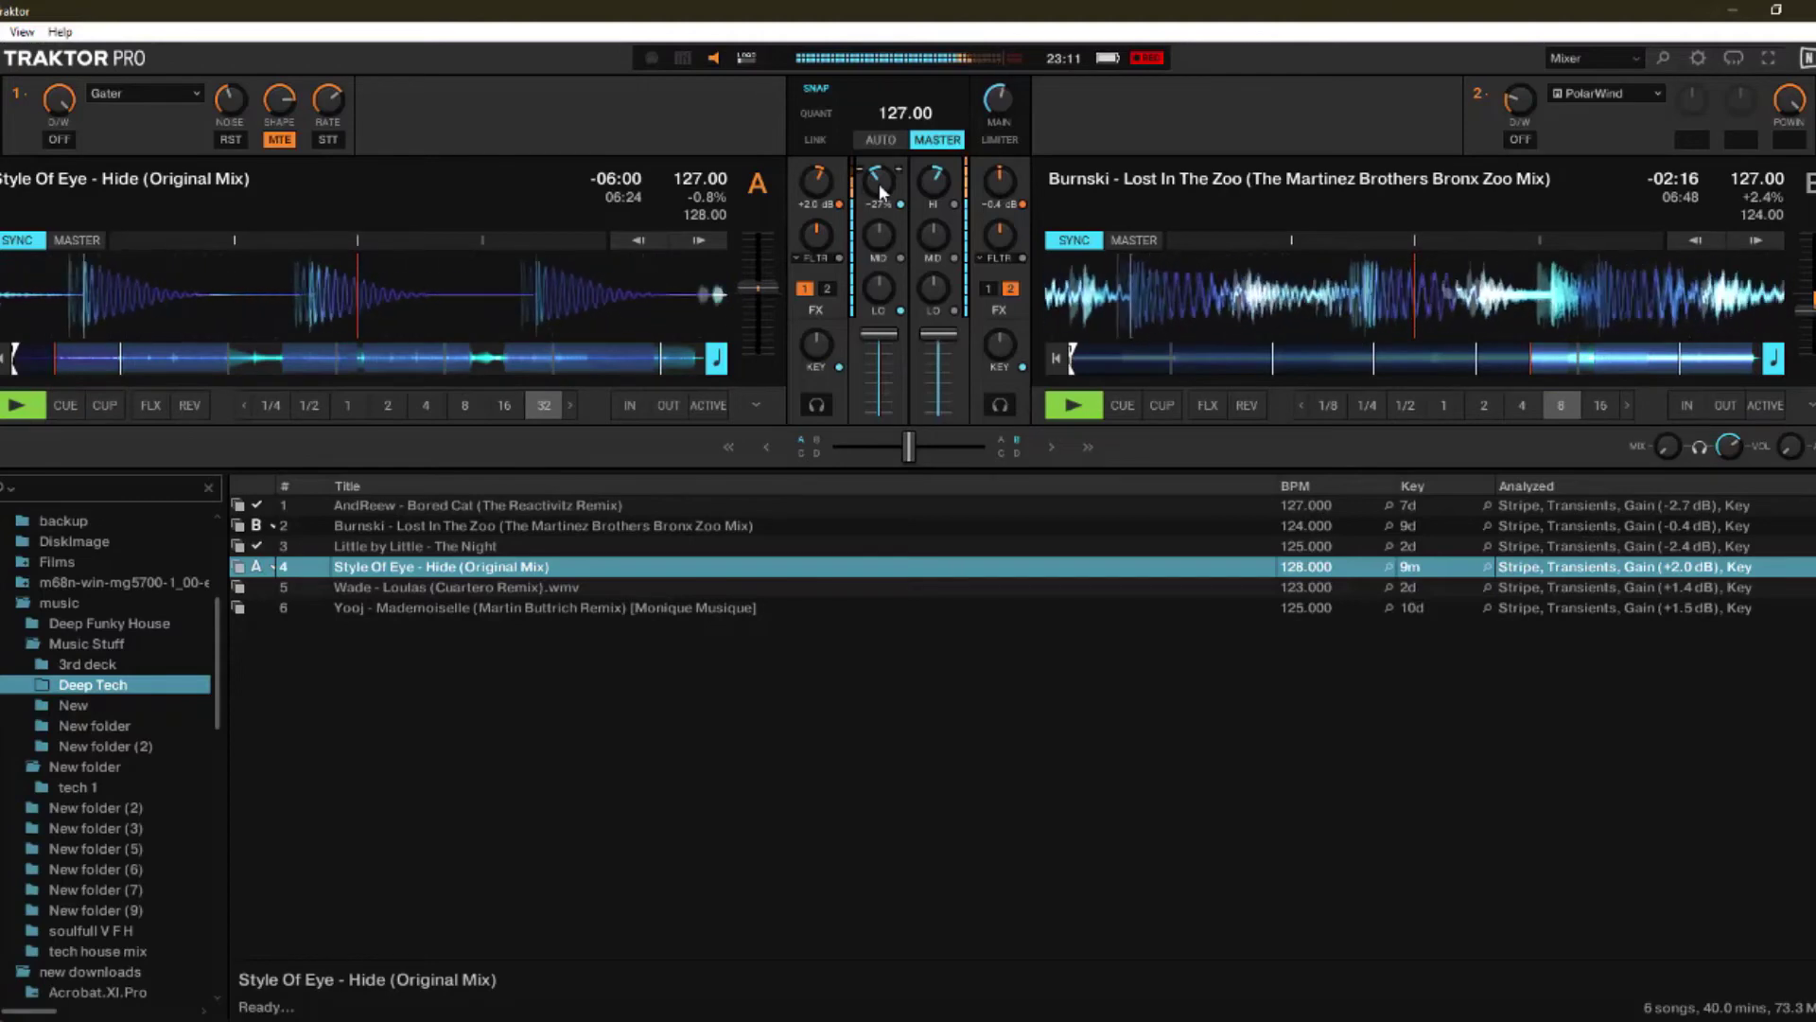
left_click_drag(879, 185, 879, 177)
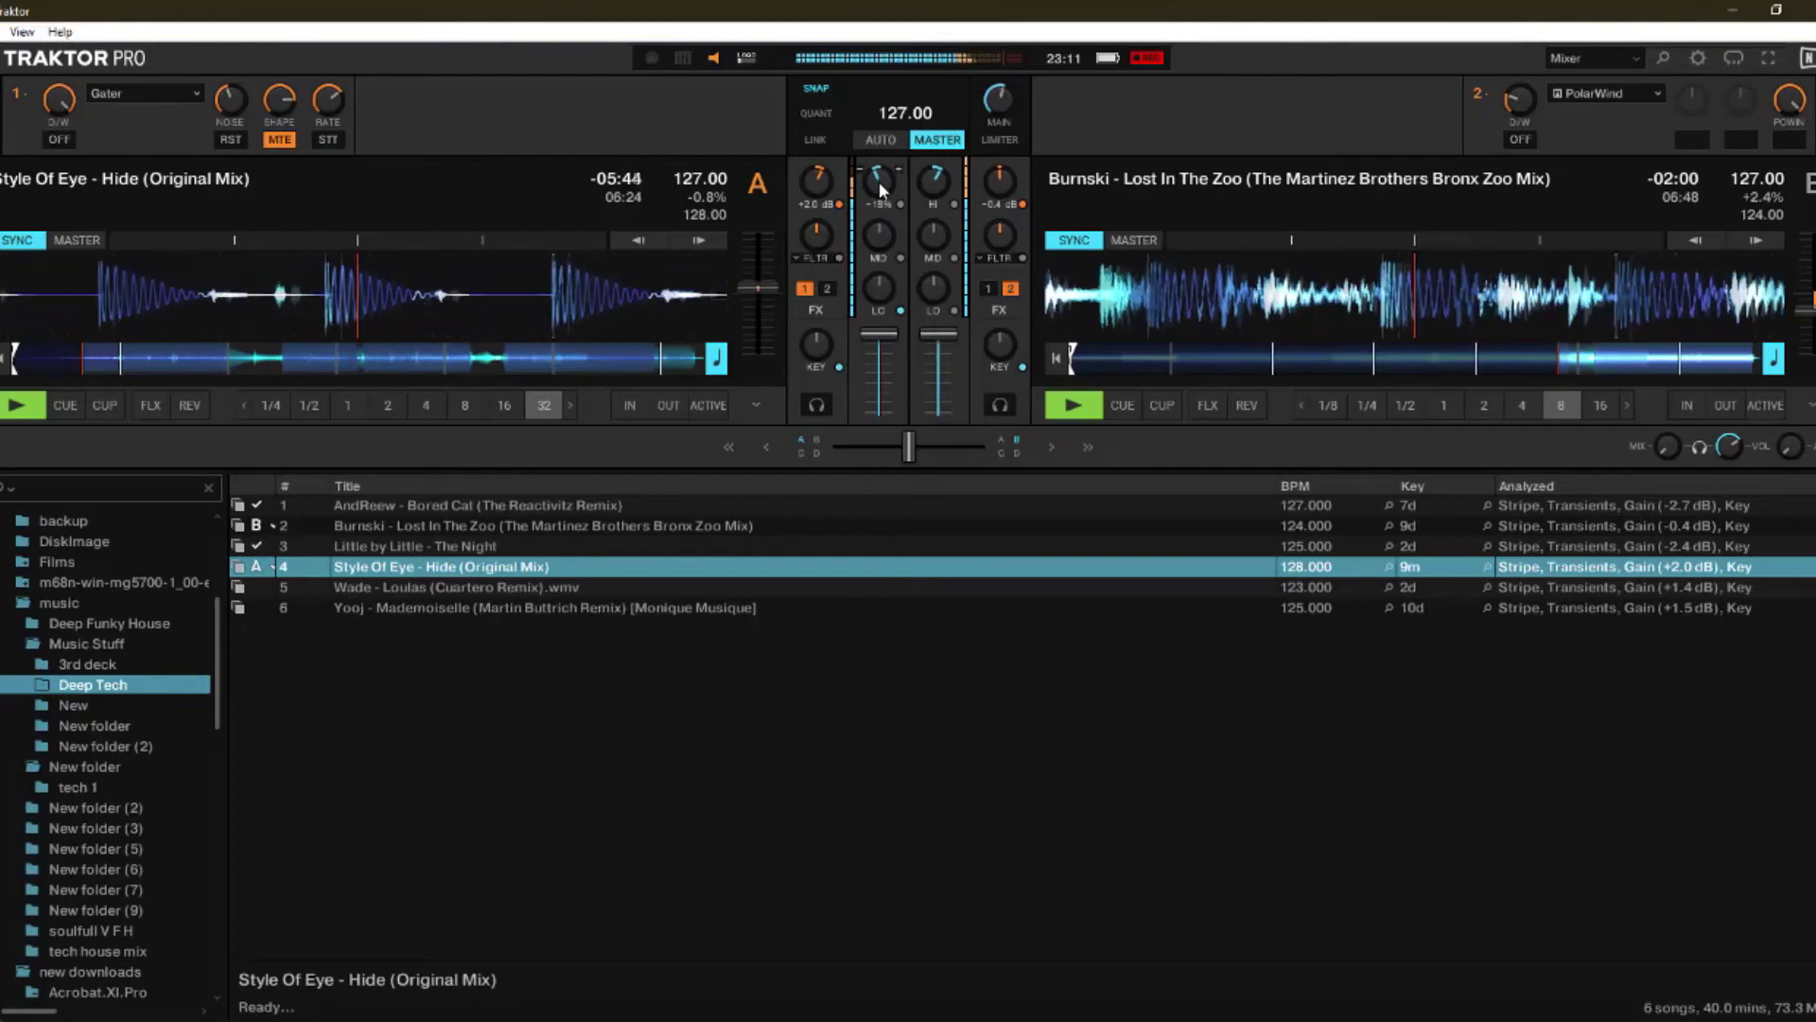
Step: Clear the effect from FX unit 1 and cut deck B's high and mid EQ while deck B runs in an 8-beat loop
left_click(132, 92)
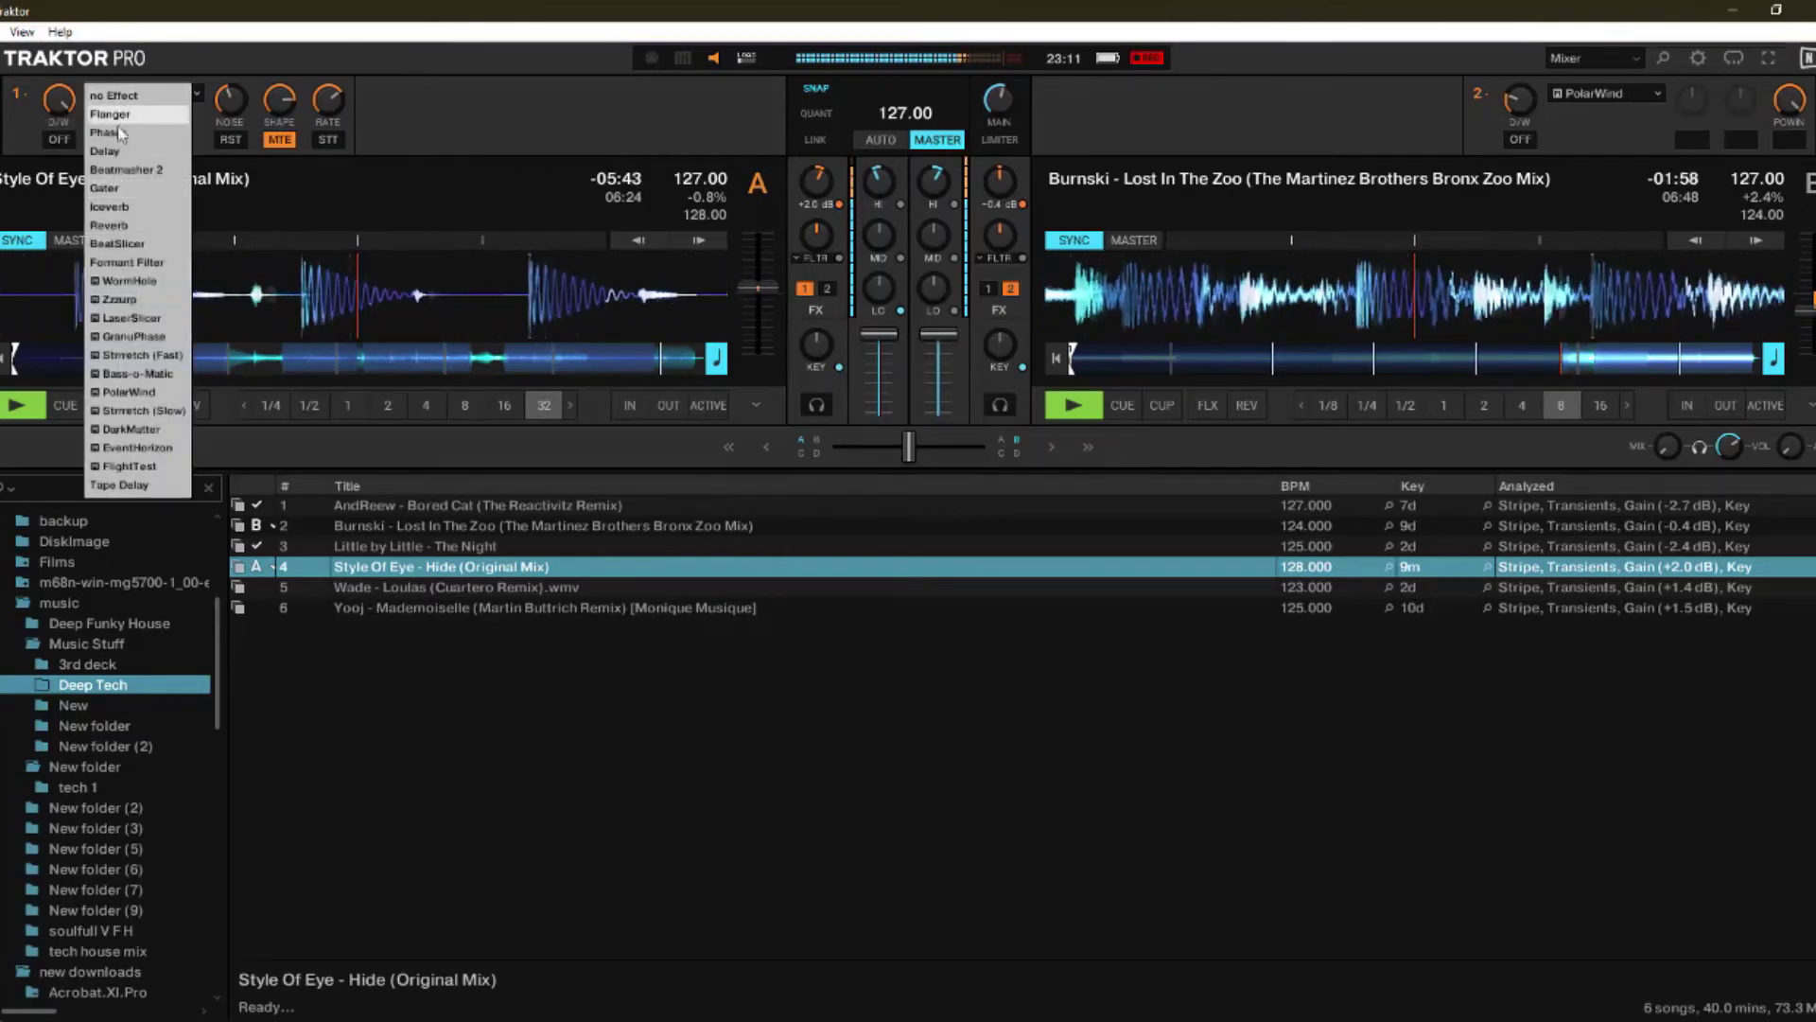
left_click(121, 97)
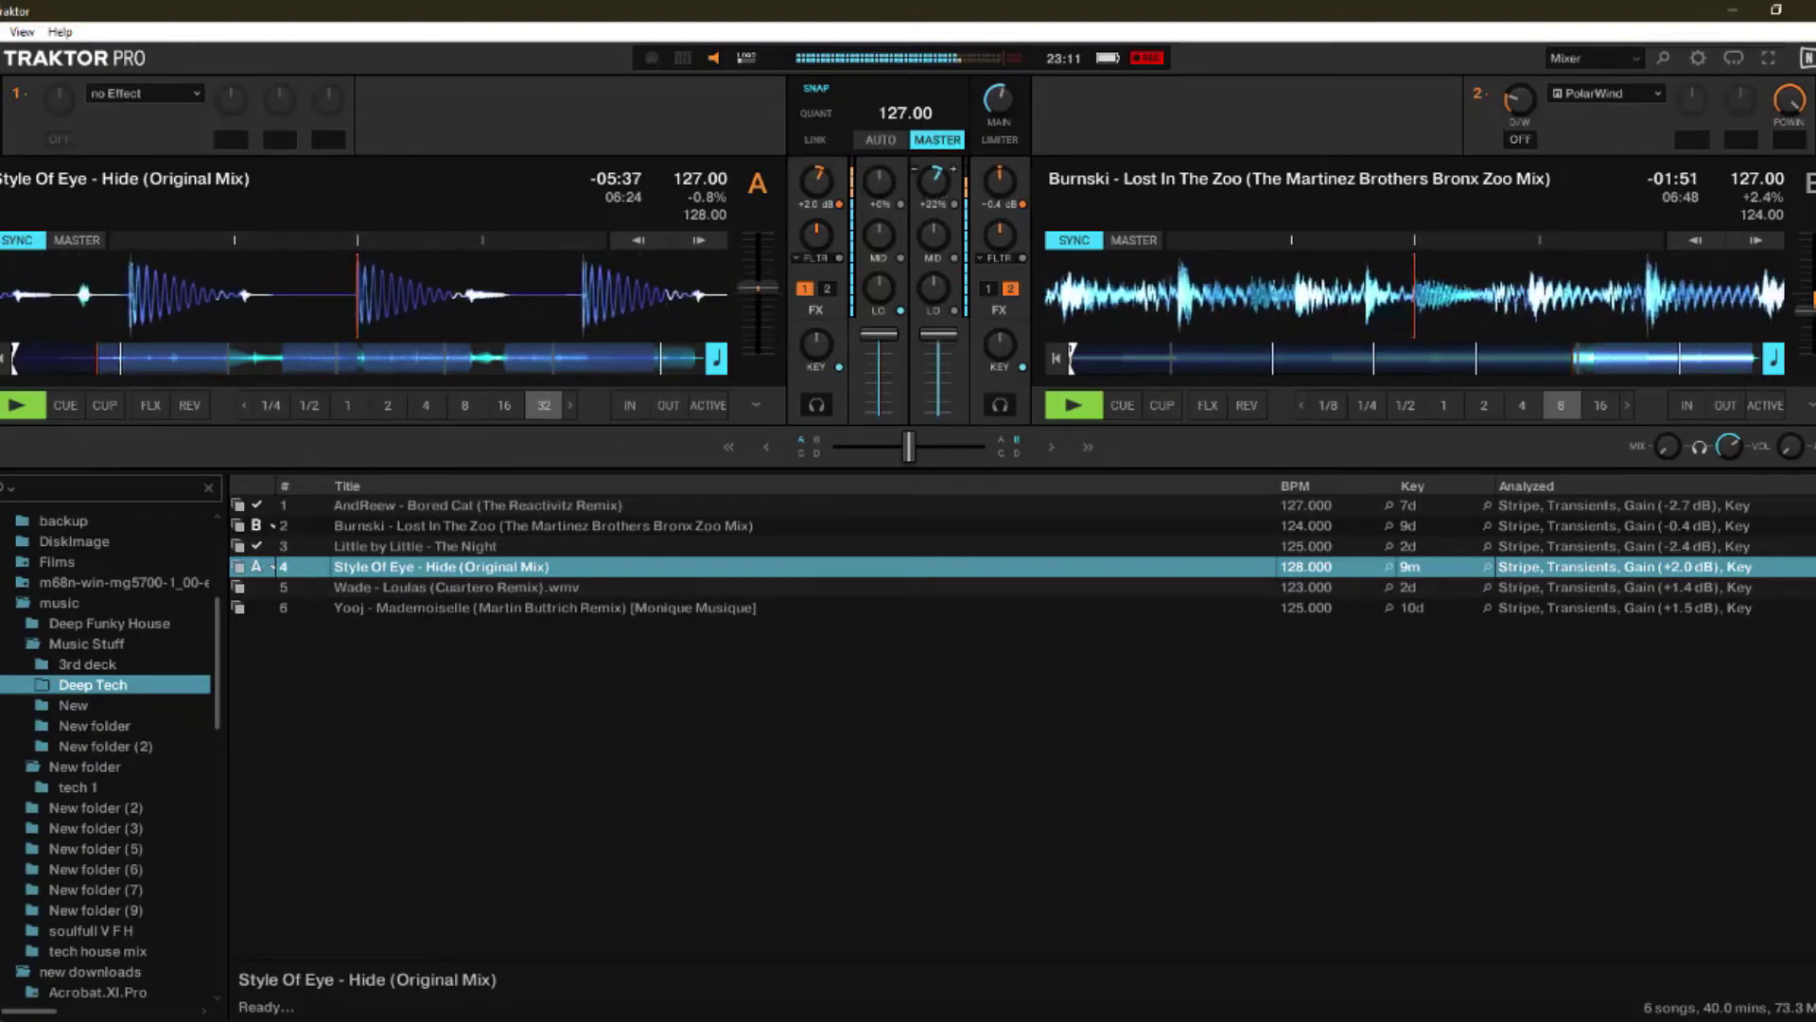
left_click_drag(933, 181, 934, 252)
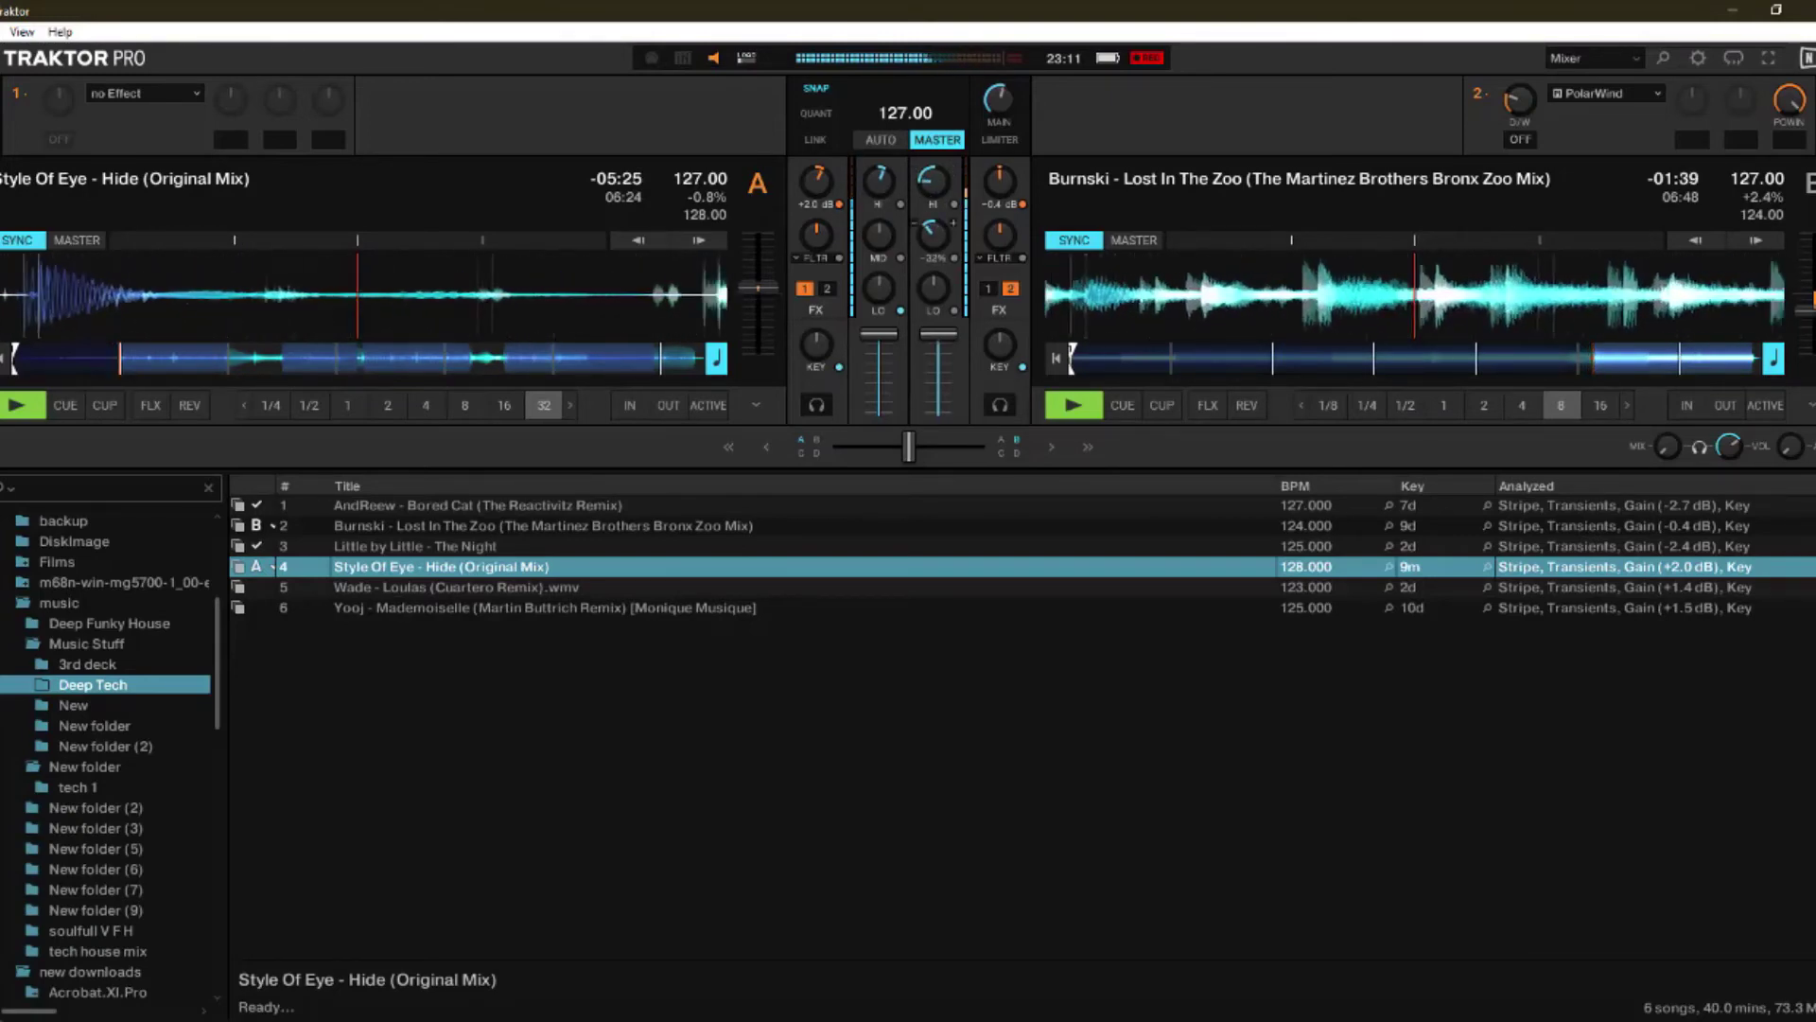
left_click_drag(933, 235, 933, 253)
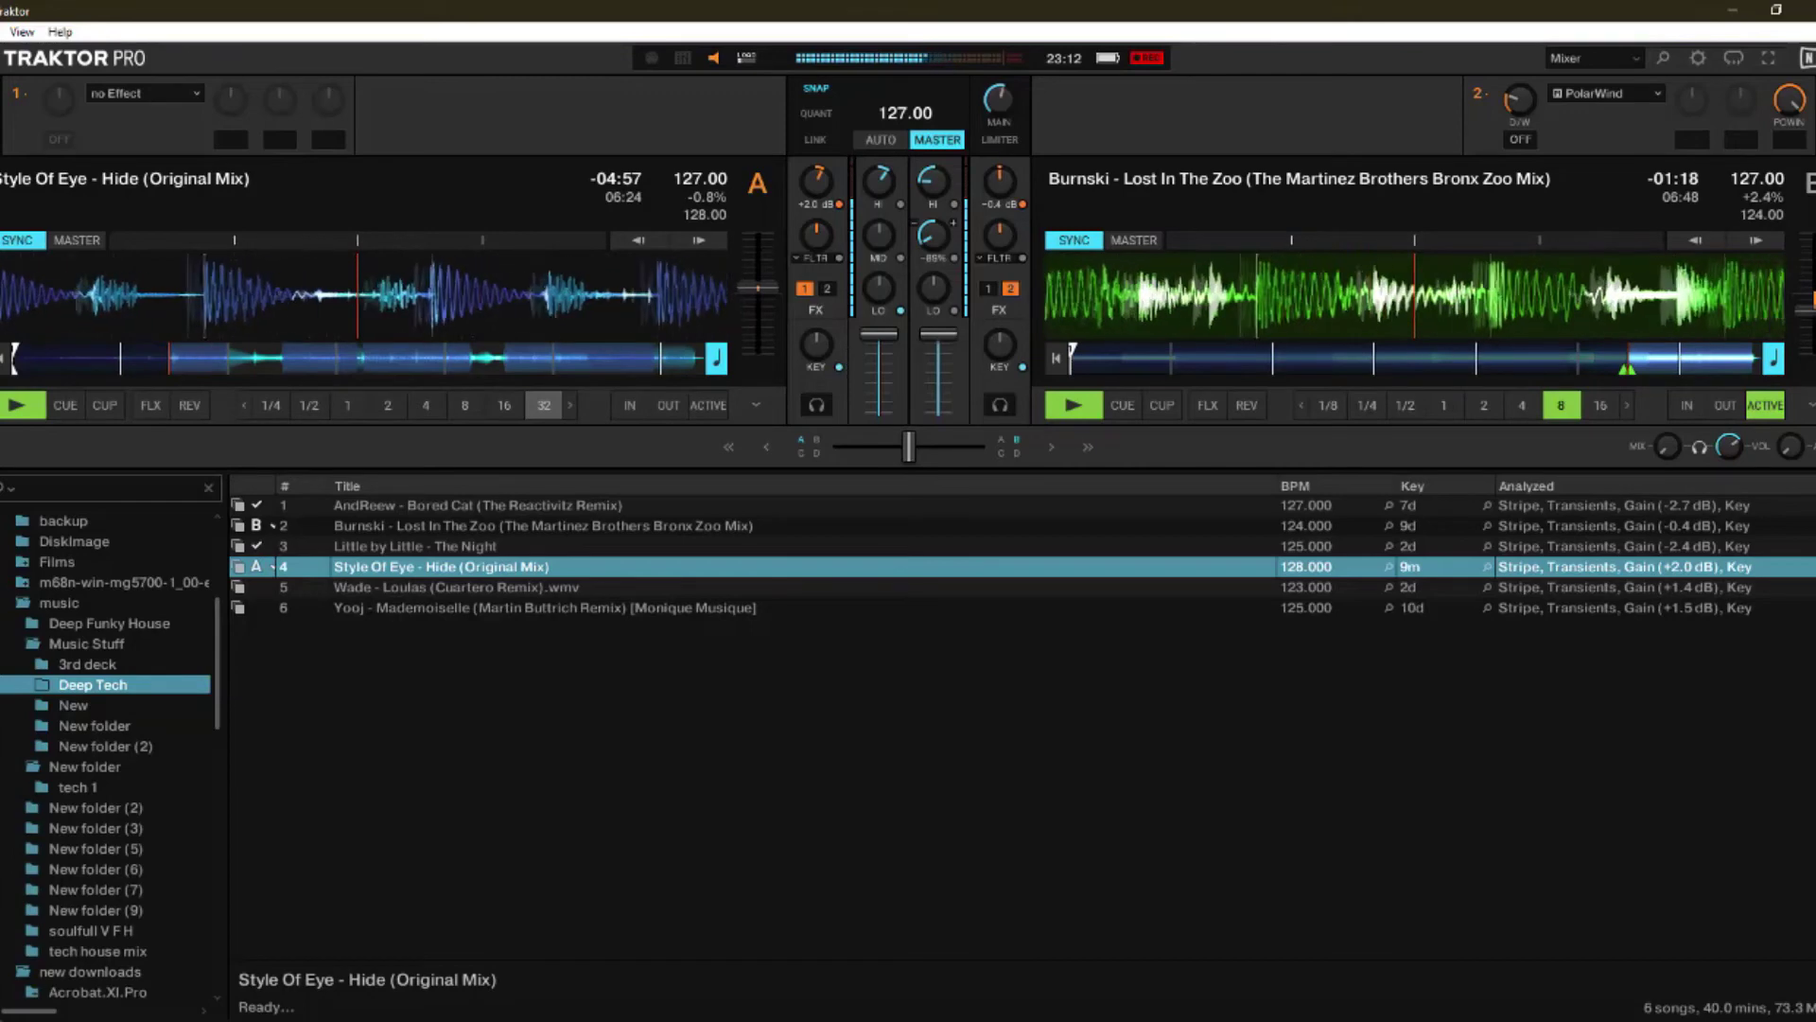
left_click_drag(935, 237, 934, 249)
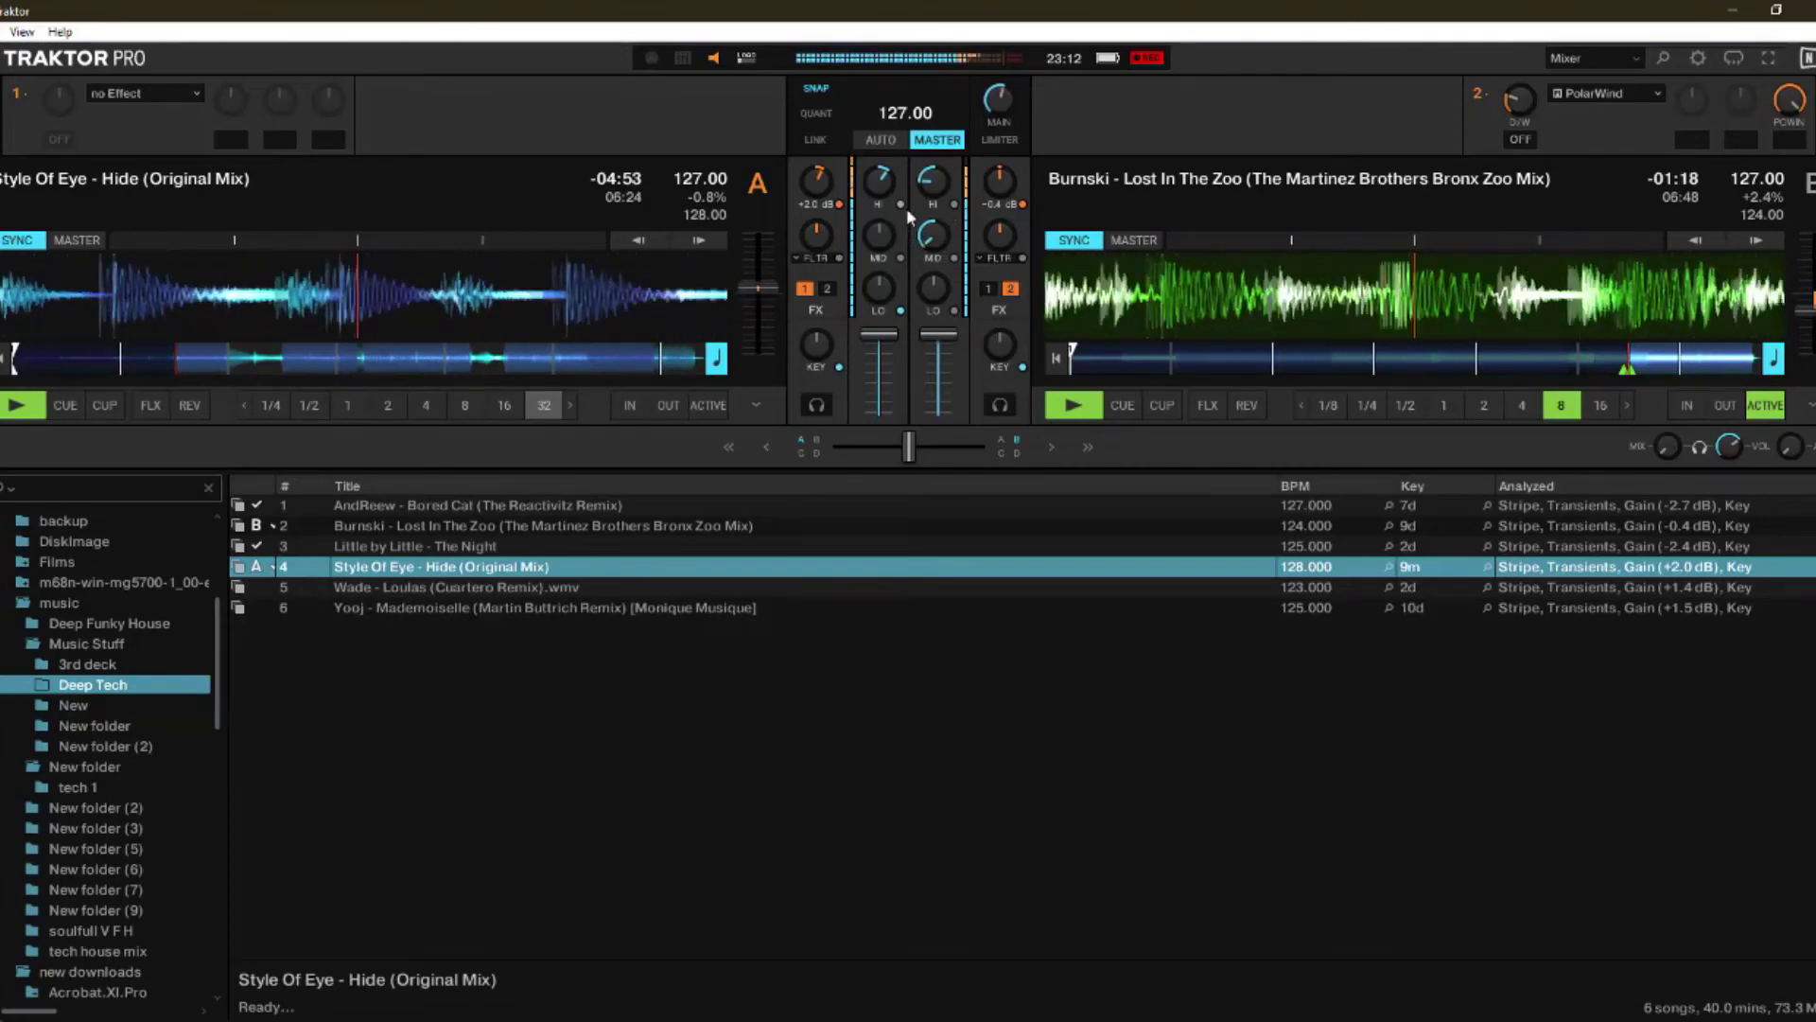
Step: Fine-tune deck A's high EQ, and reduce deck B's low EQ slightly and its high EQ to about -84%
left_click_drag(876, 185, 877, 181)
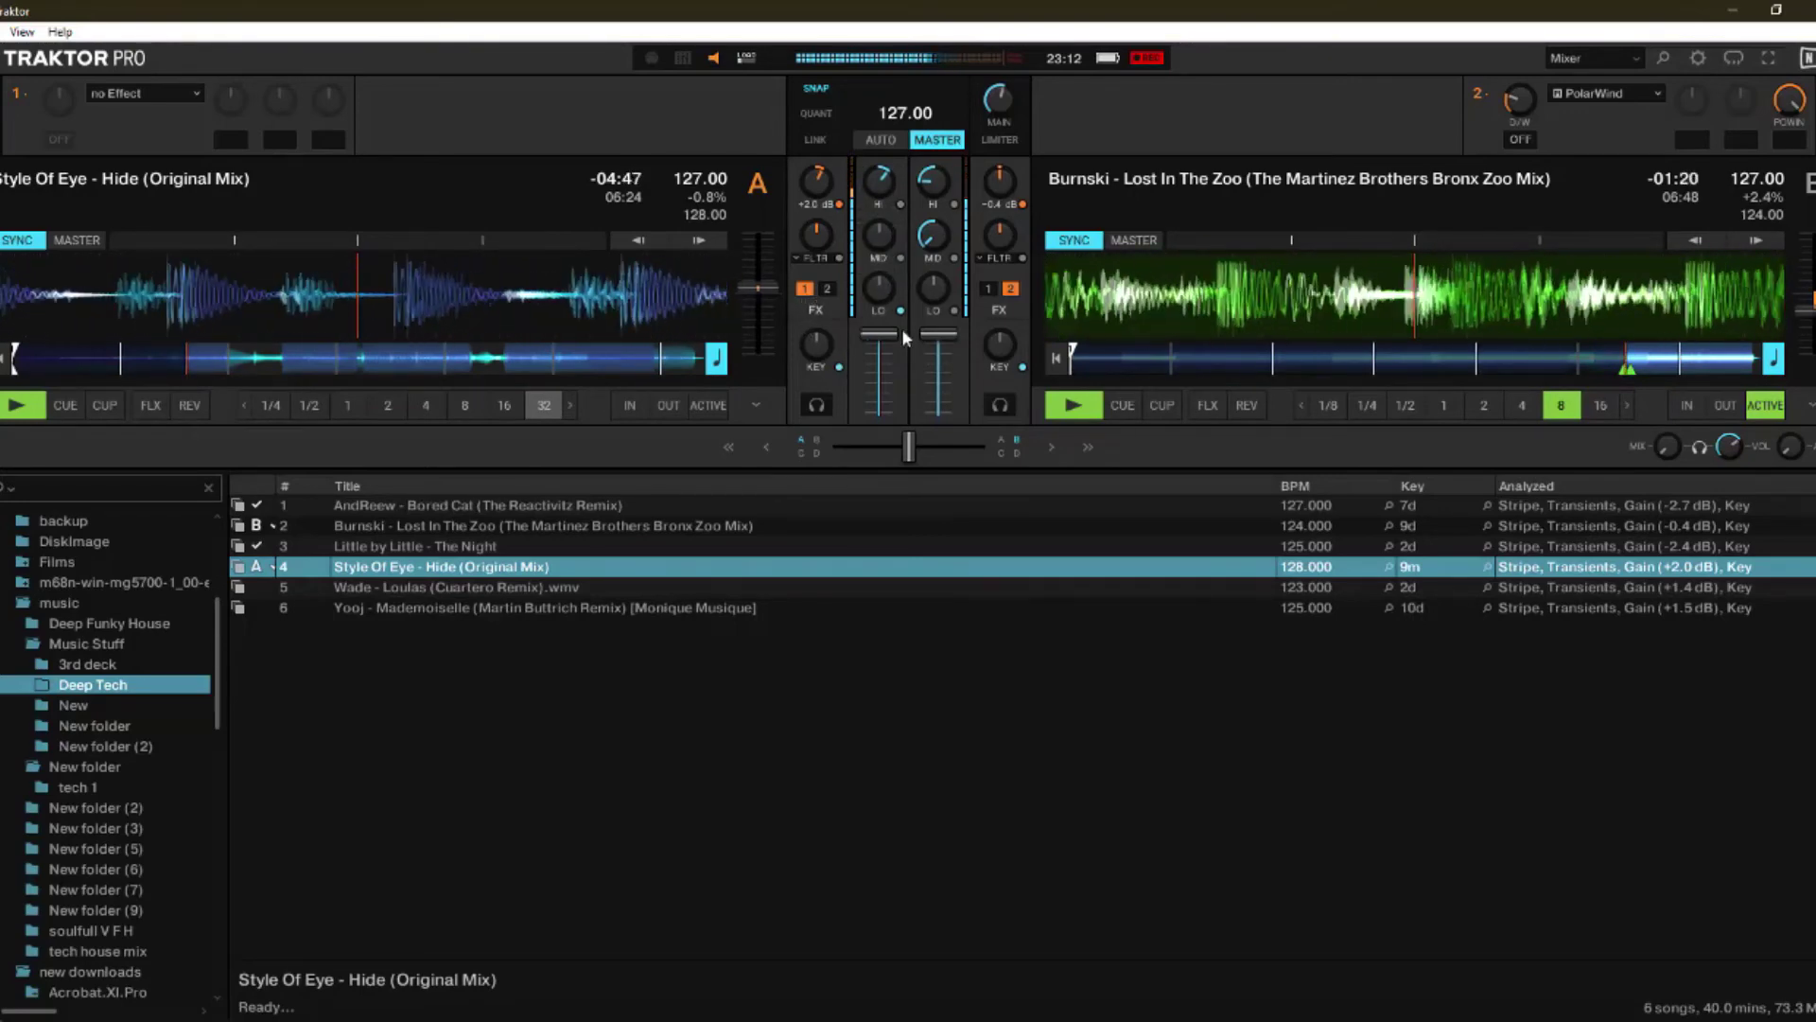
mouse_move(935, 284)
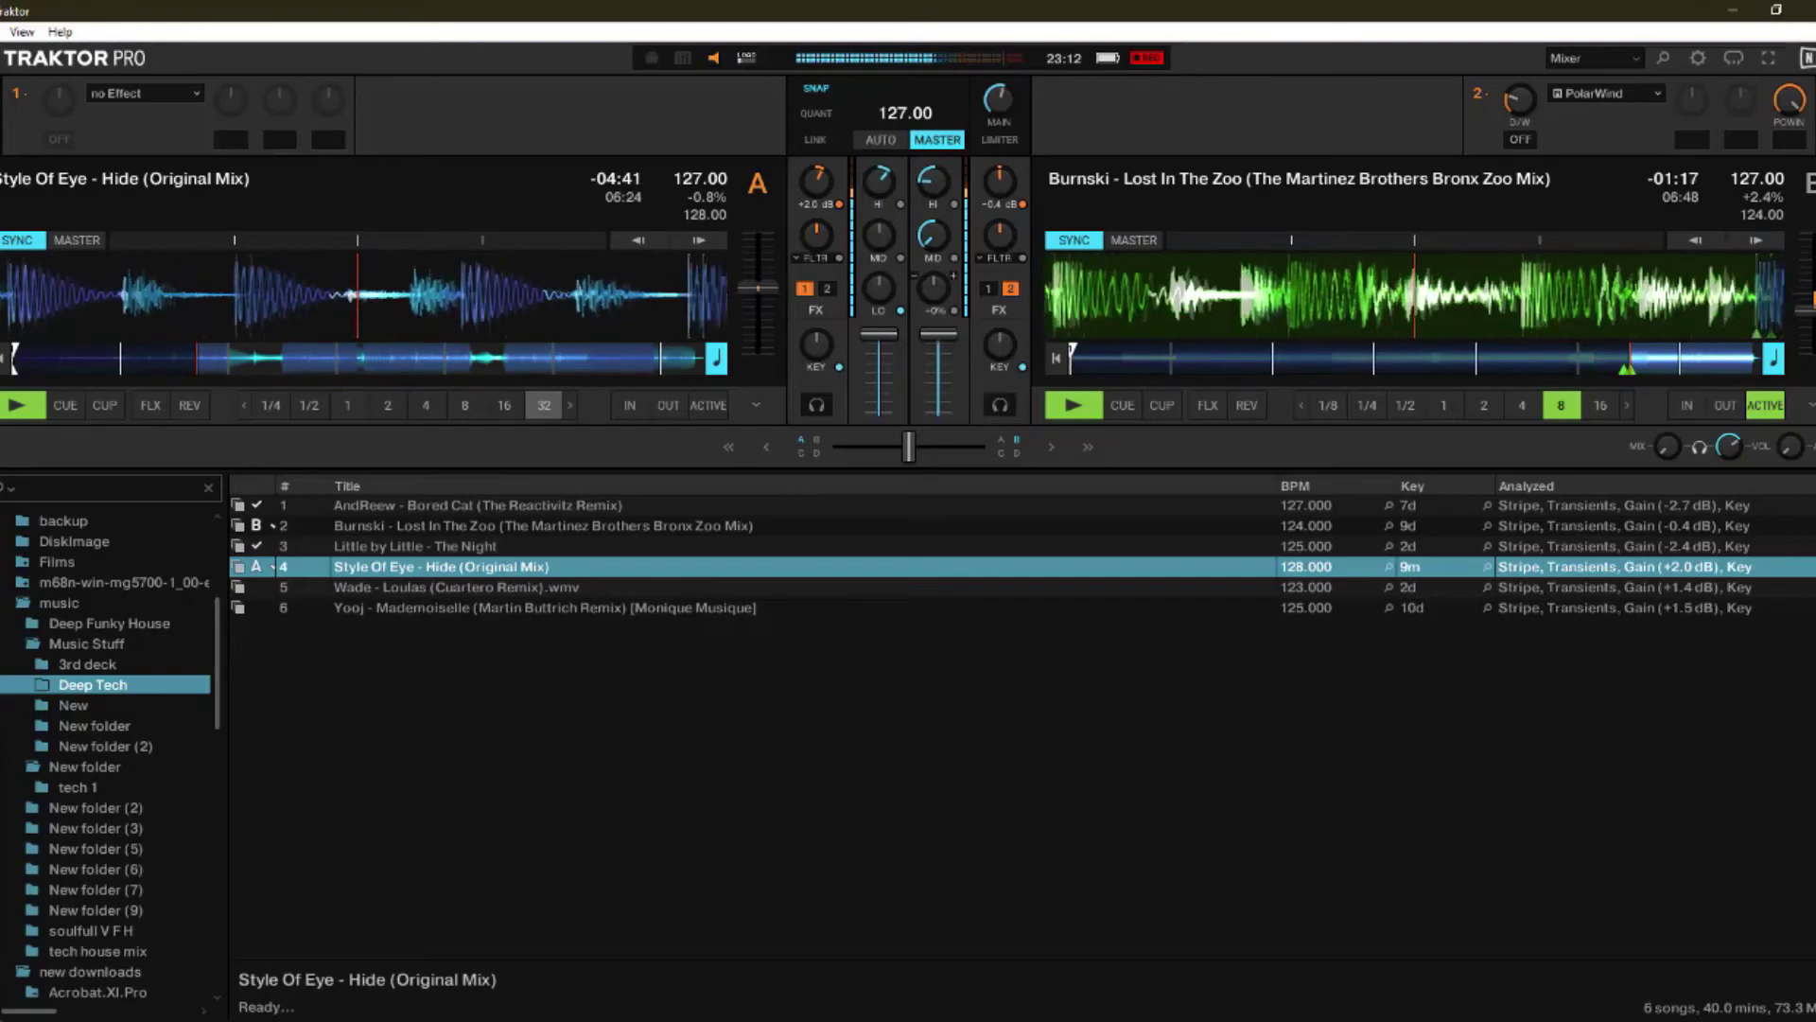
left_click_drag(935, 288, 935, 295)
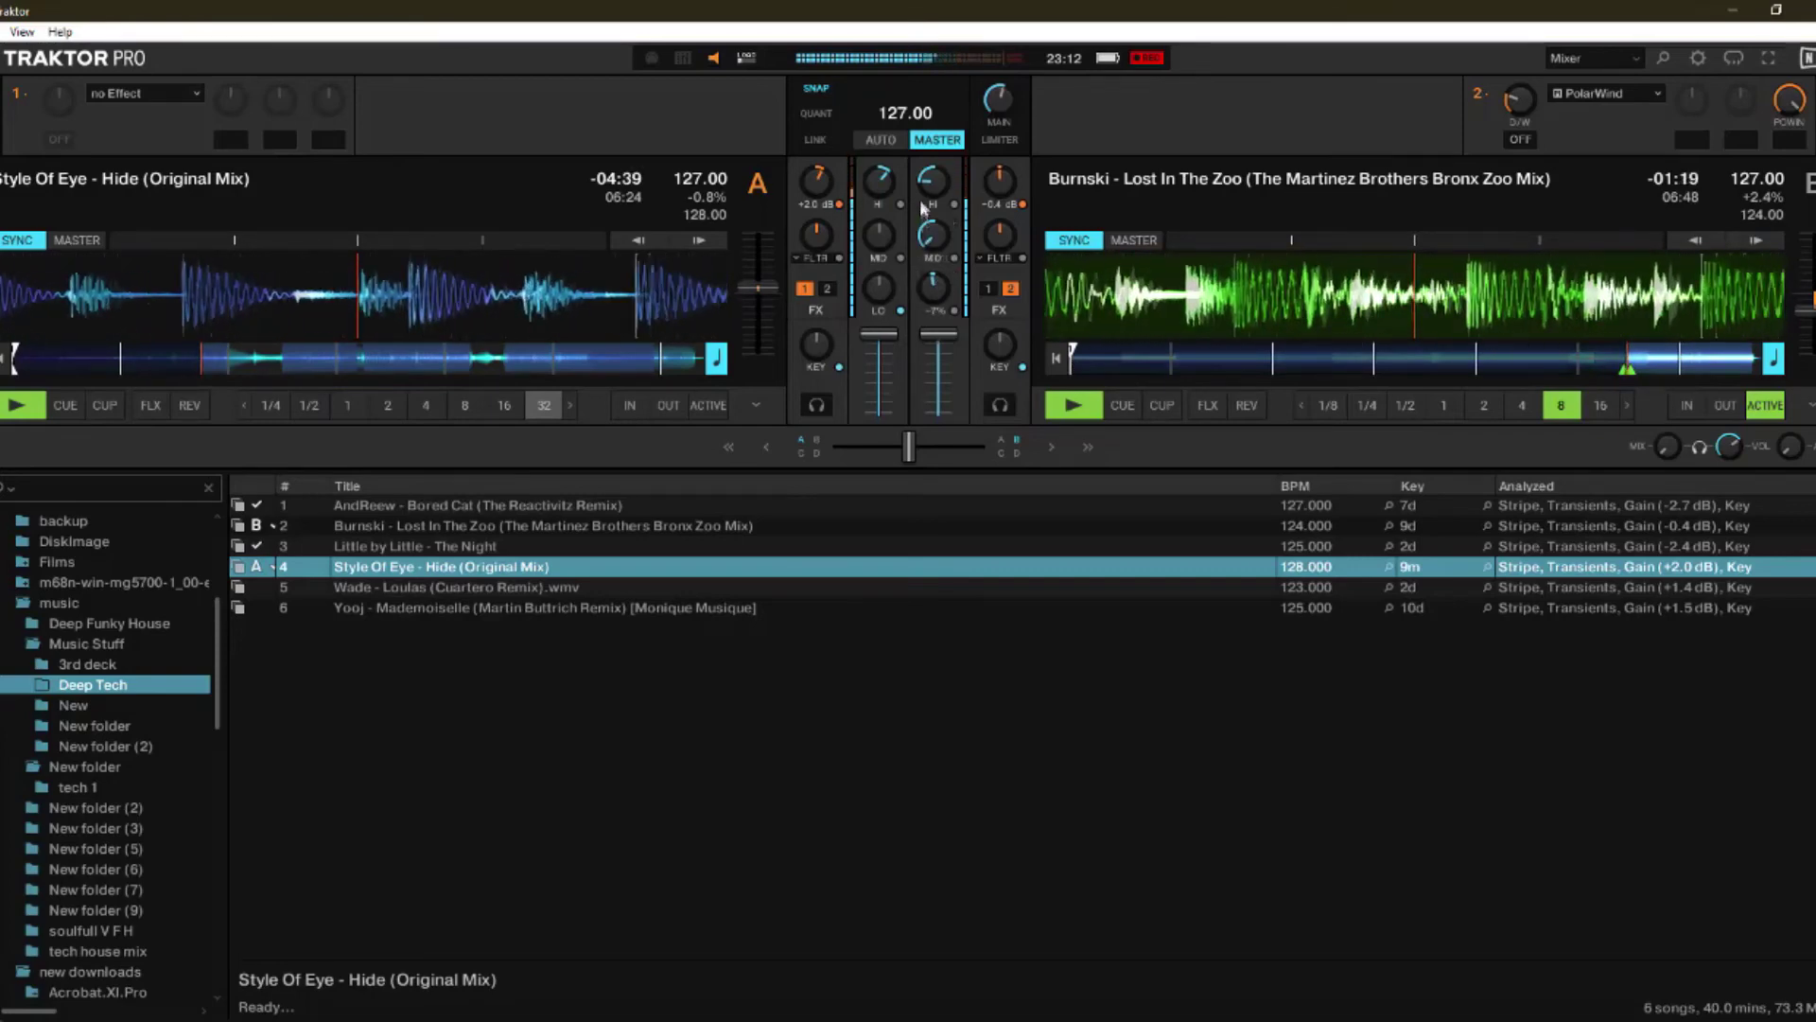
left_click_drag(933, 182, 932, 196)
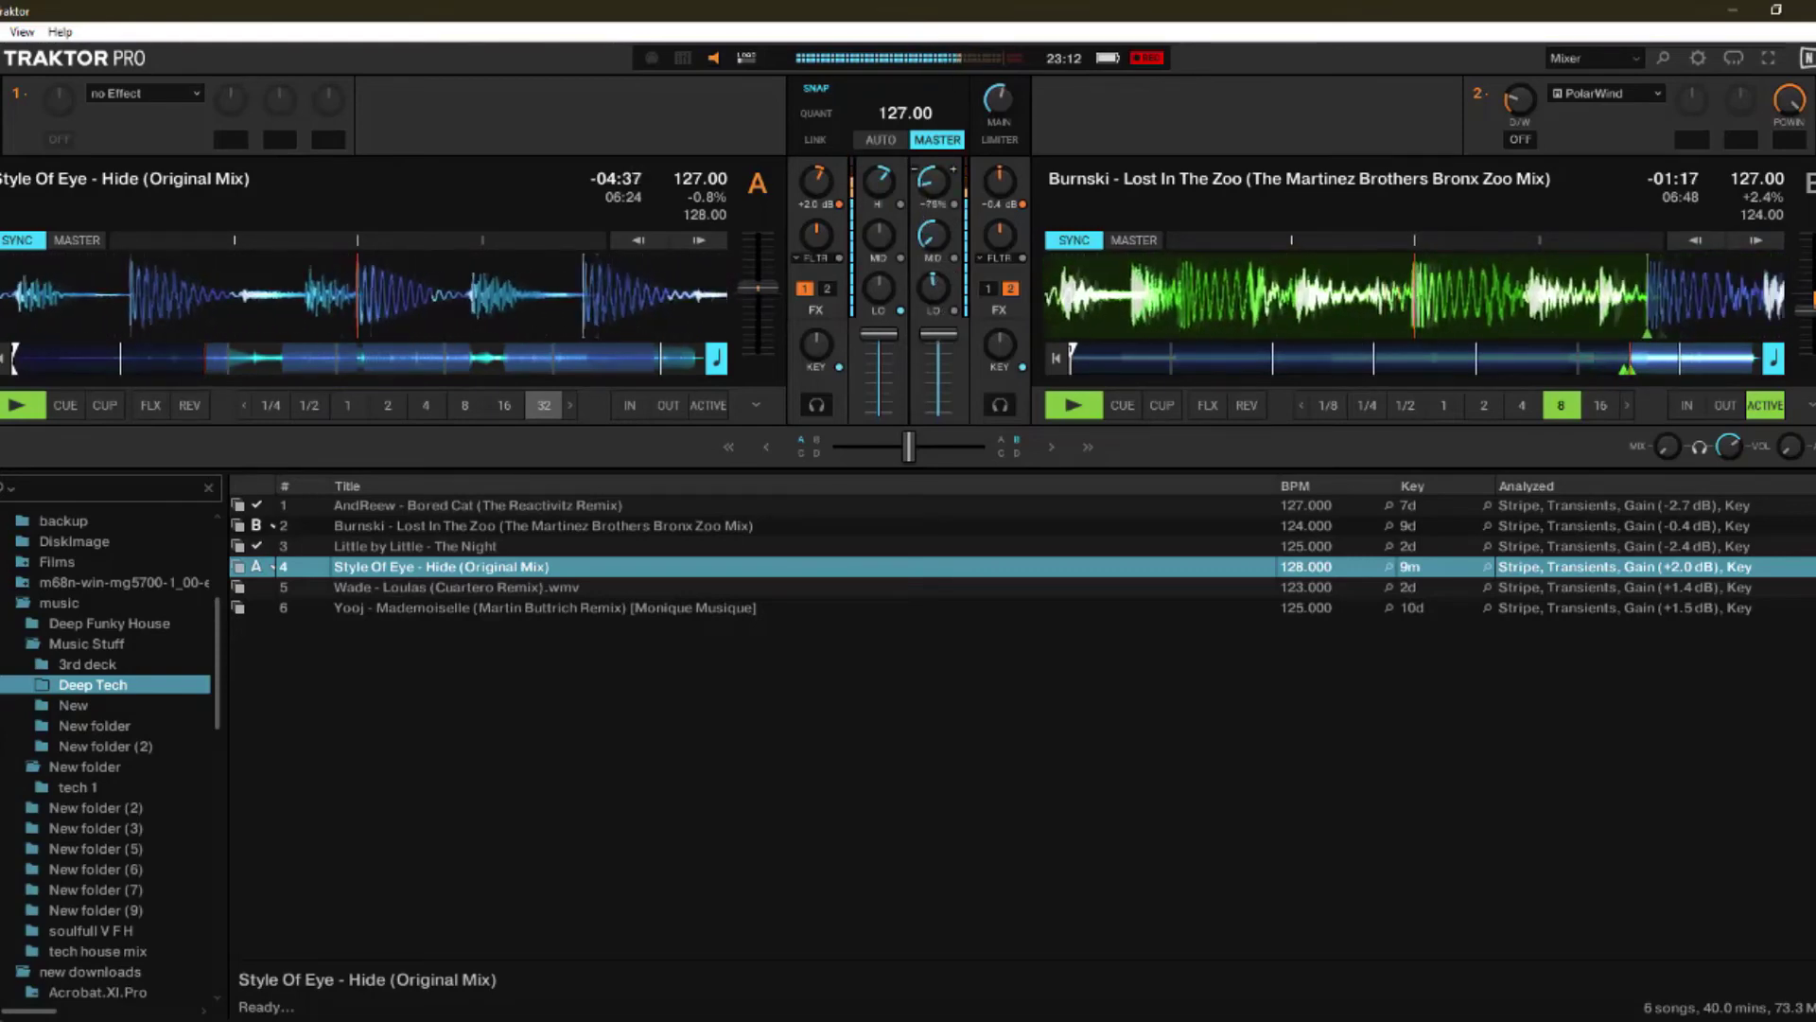
scroll(933, 180, "down", 1)
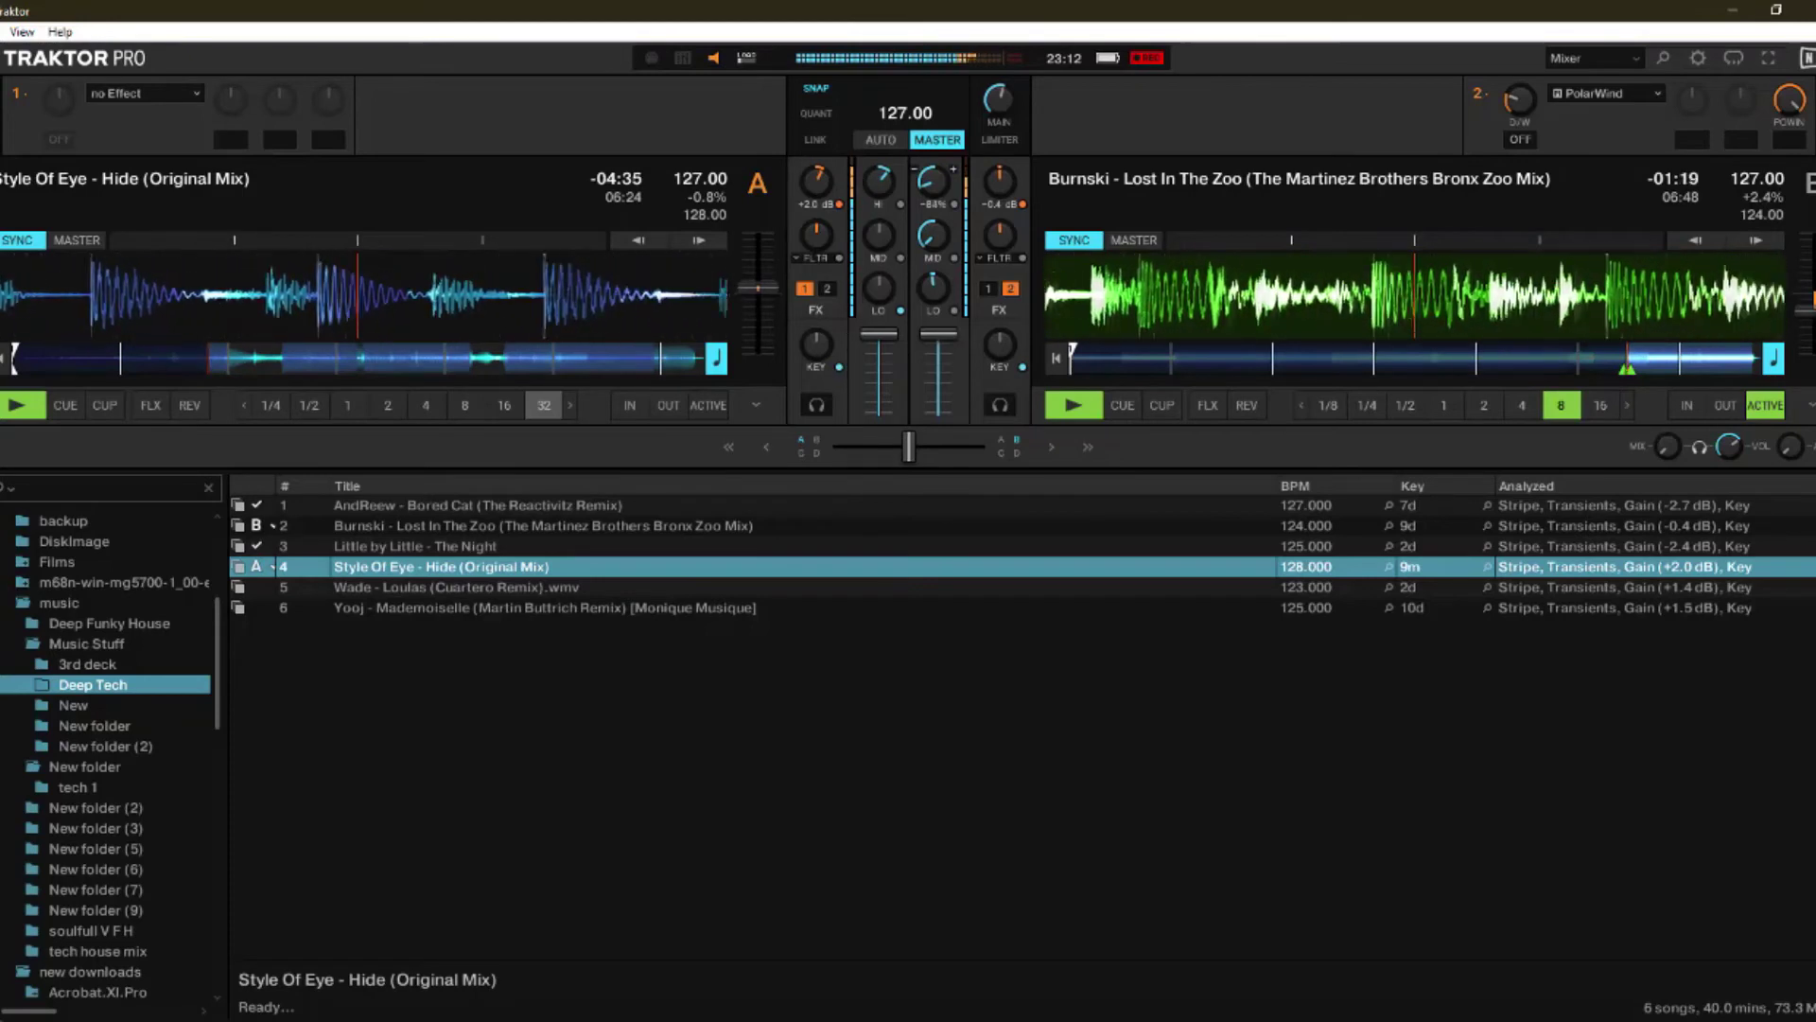
scroll(933, 180, "down", 2)
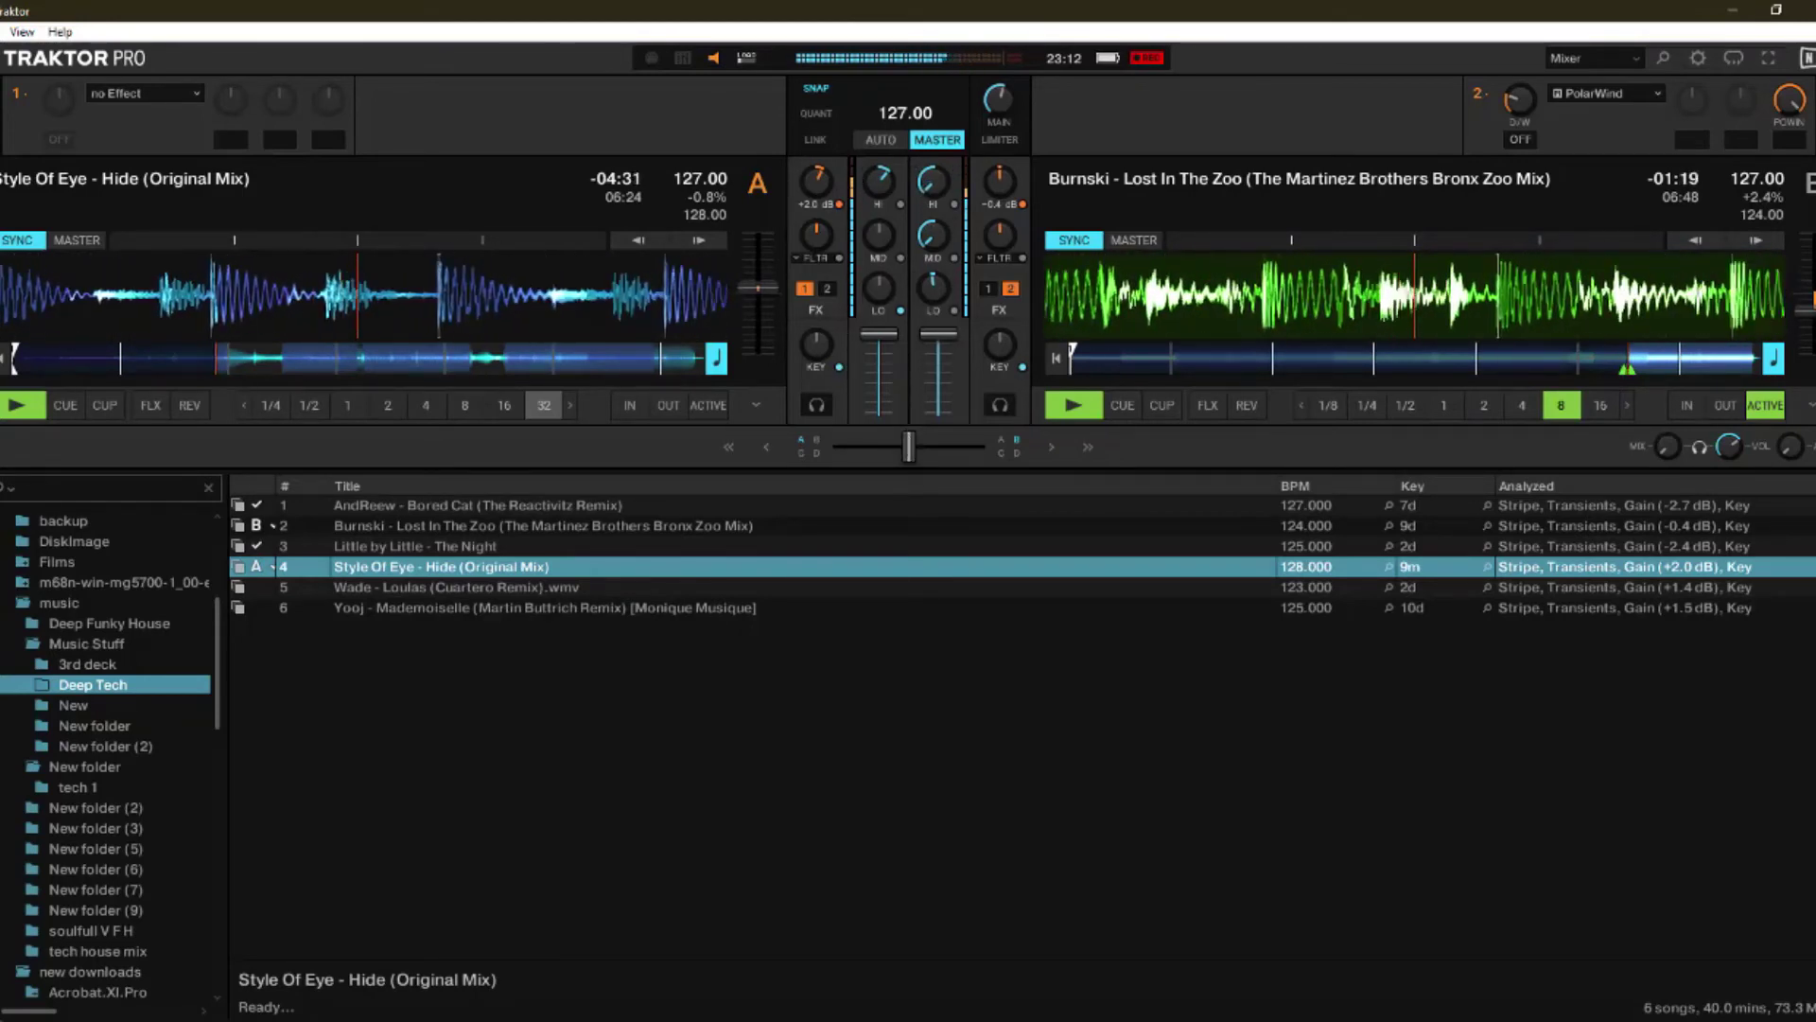
Step: Crossfade fully to deck A and load Wade - Loulas (Cuartero Remix) onto deck B with its high and mid EQ reset
left_click_drag(909, 446, 835, 446)
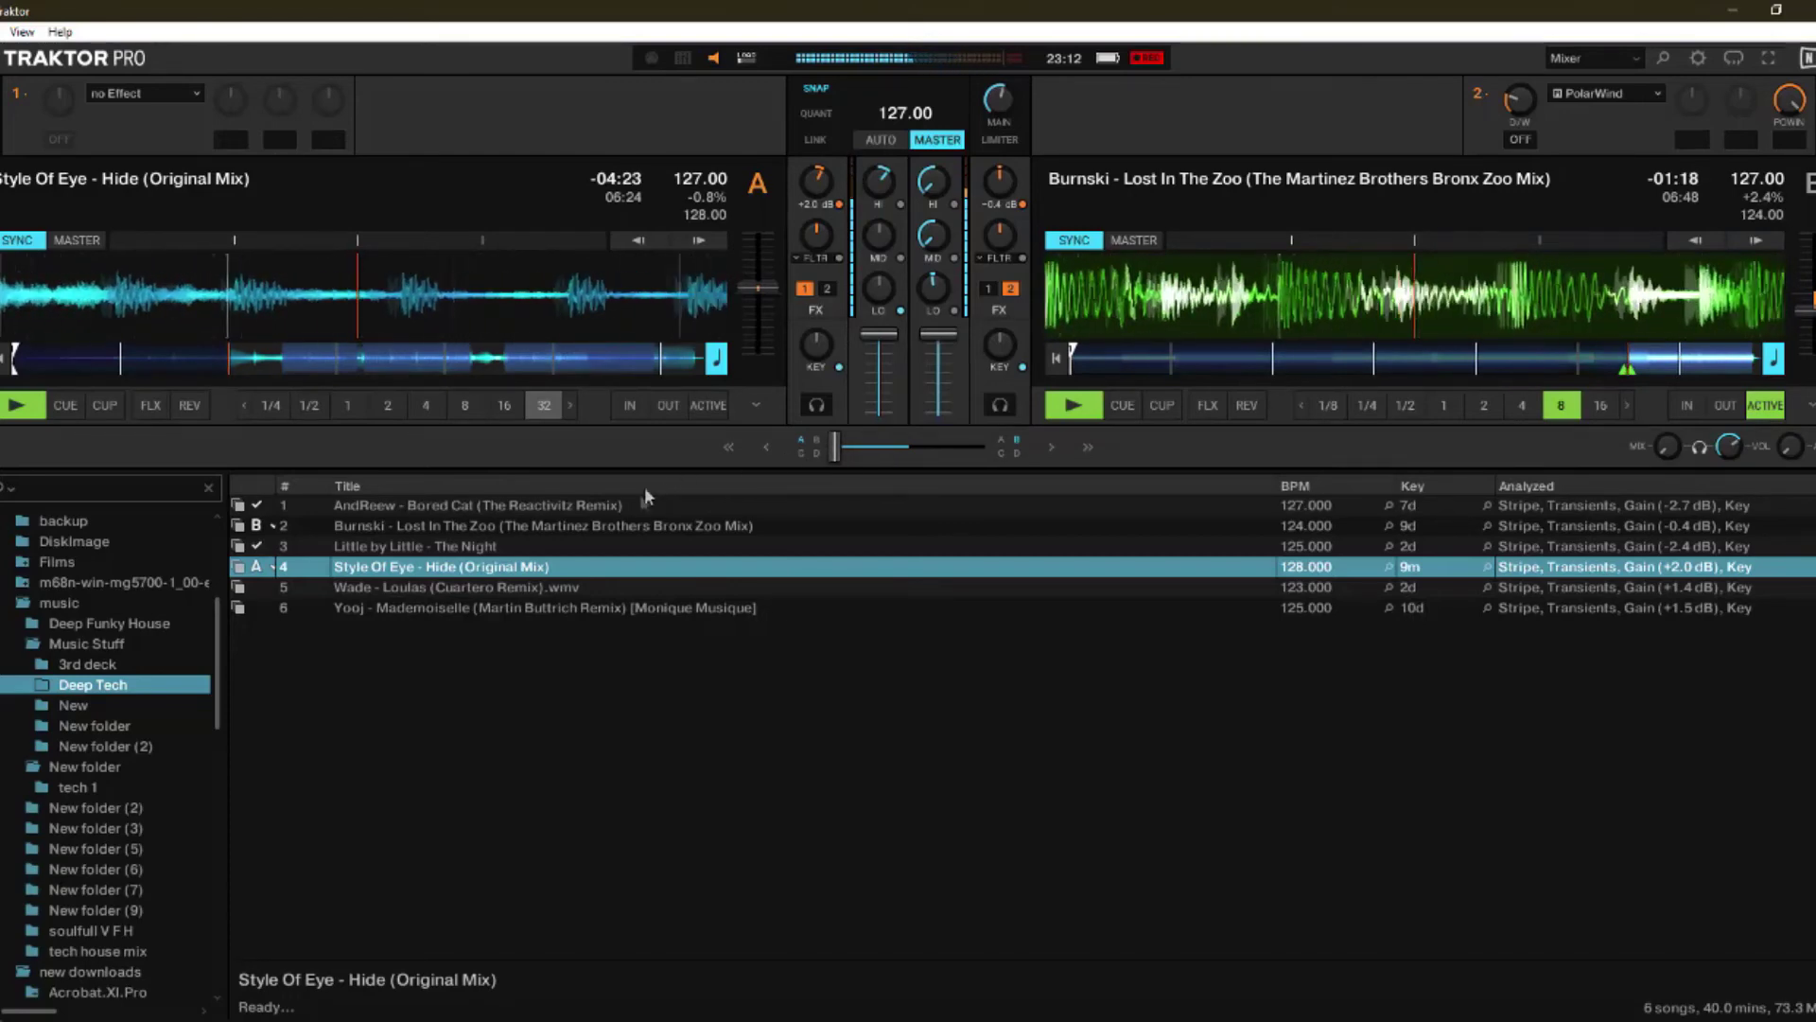
left_click_drag(558, 587, 1088, 347)
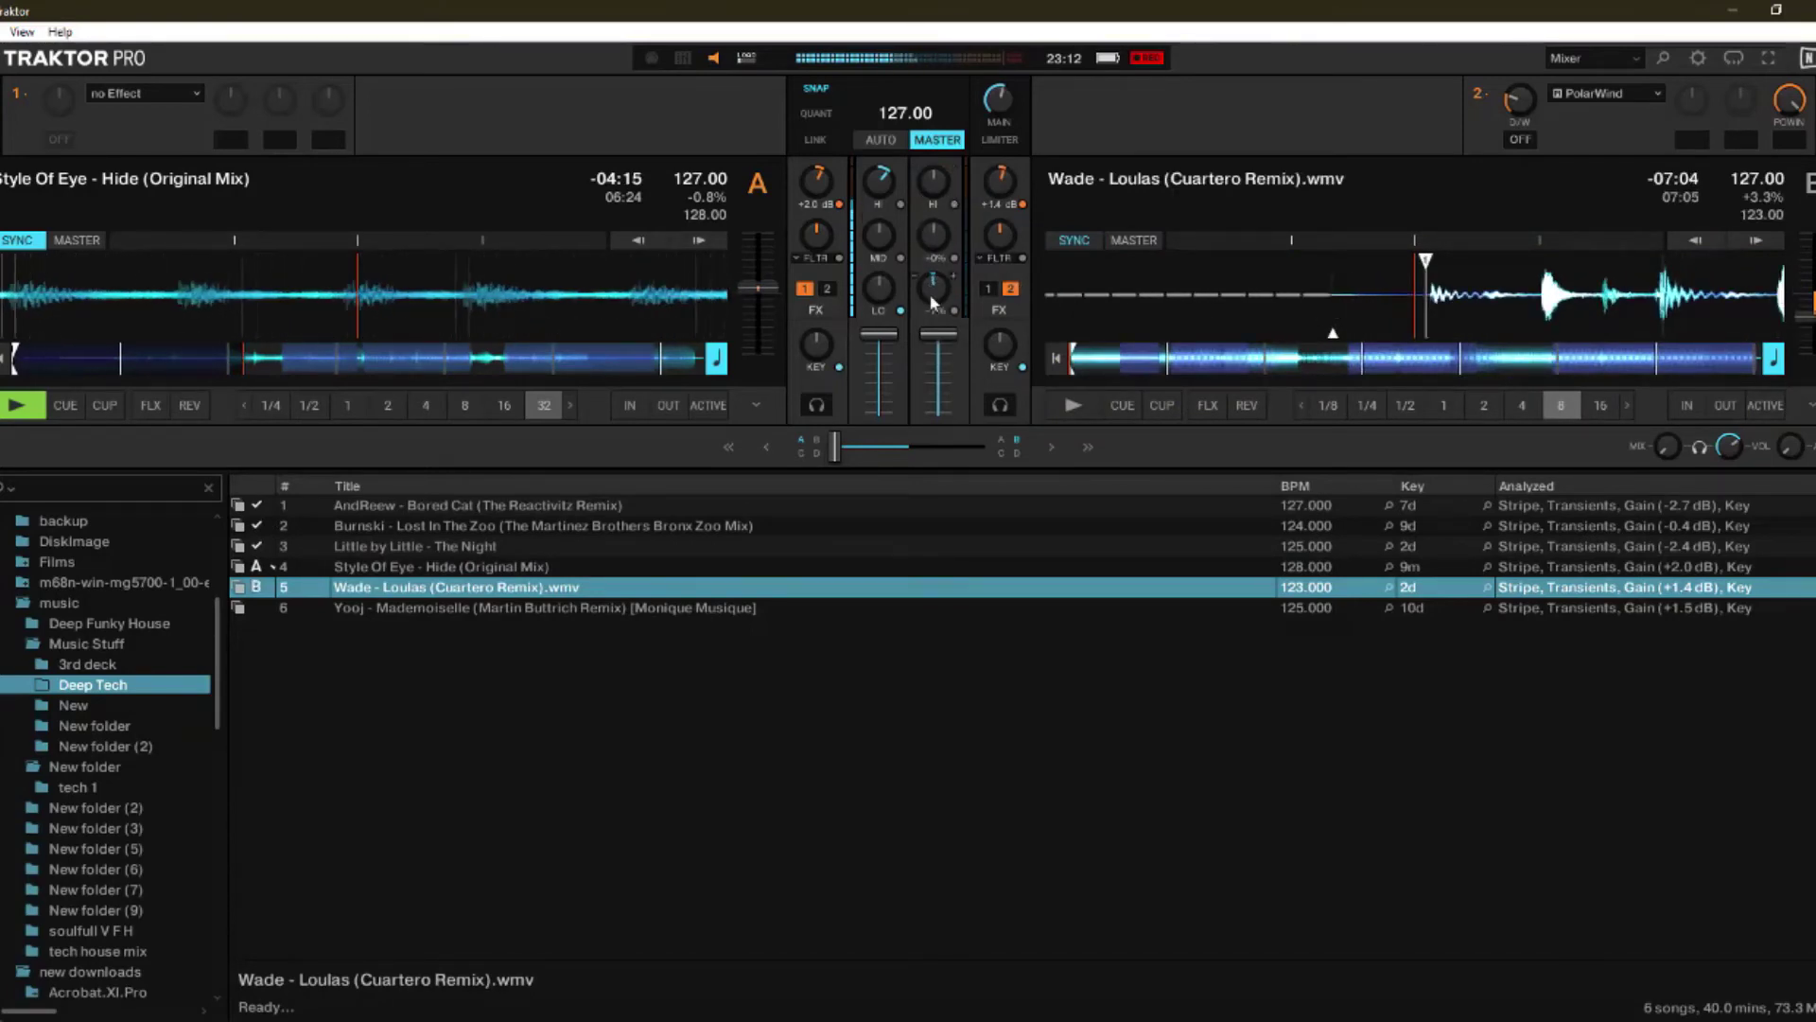
left_click_drag(879, 178, 879, 156)
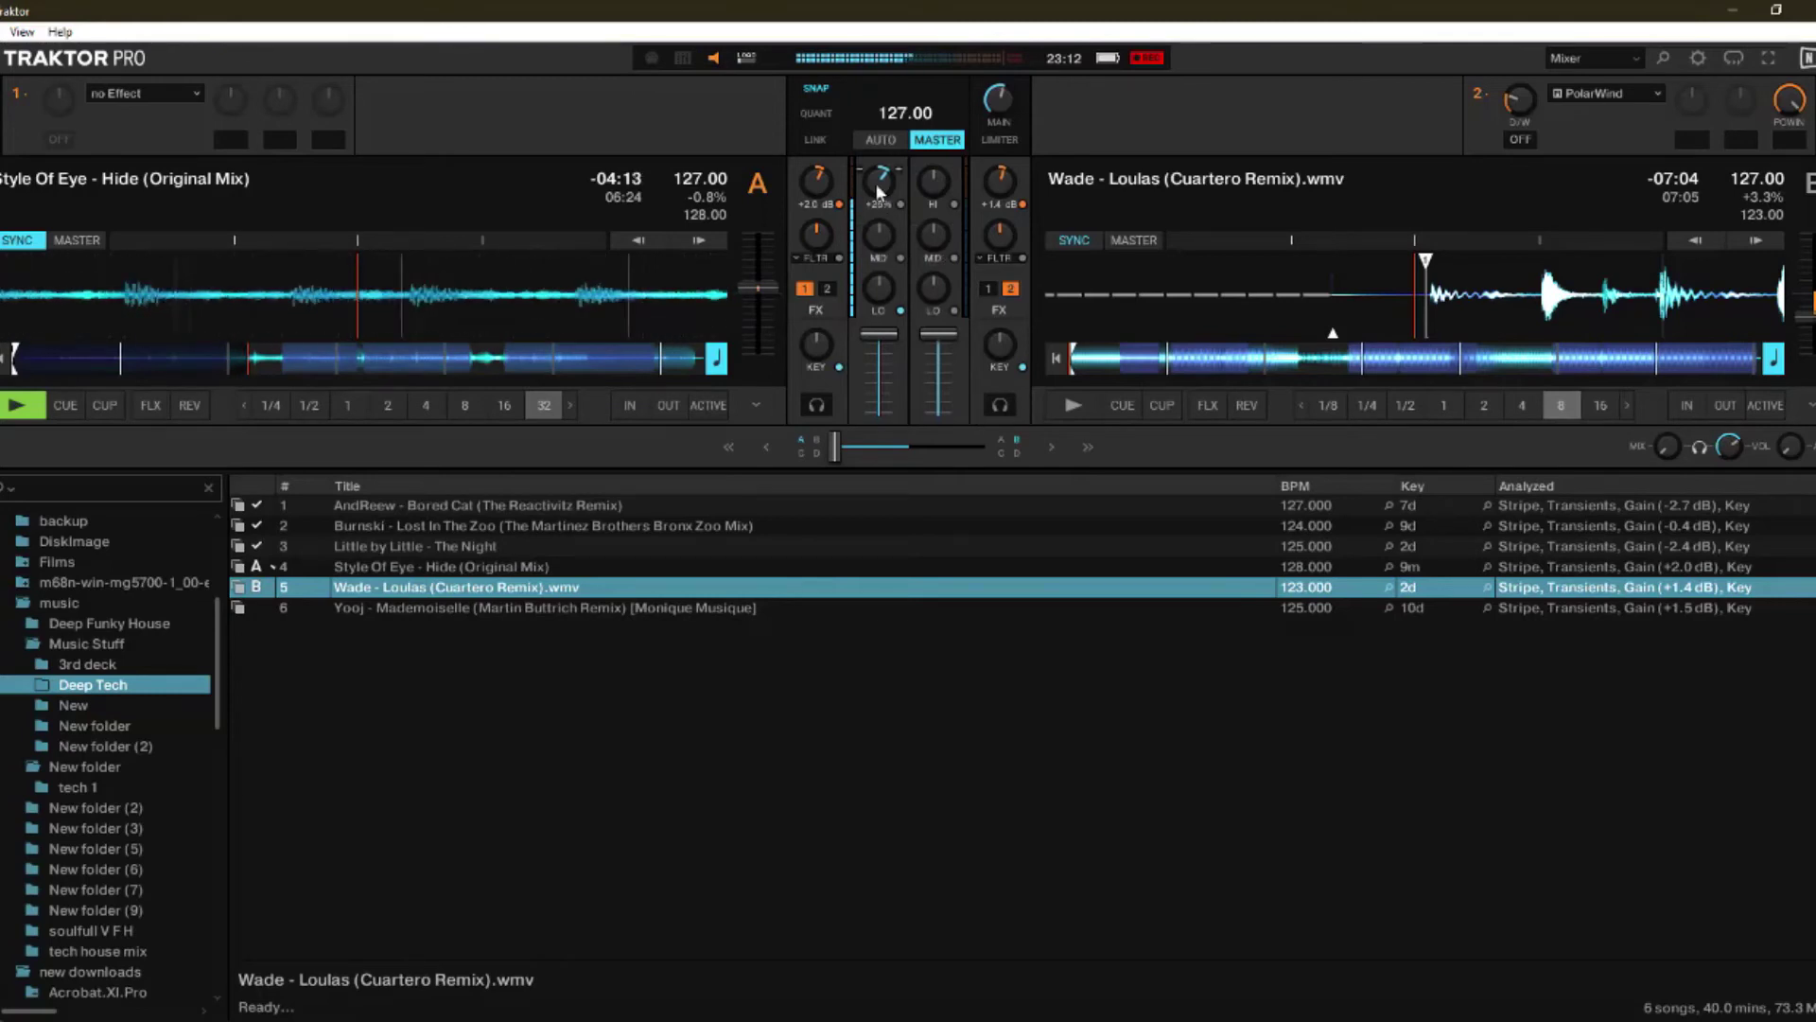
Step: Load Tape Delay into FX unit 1, run it on deck A, switch it off and recentre the crossfader
left_click(146, 93)
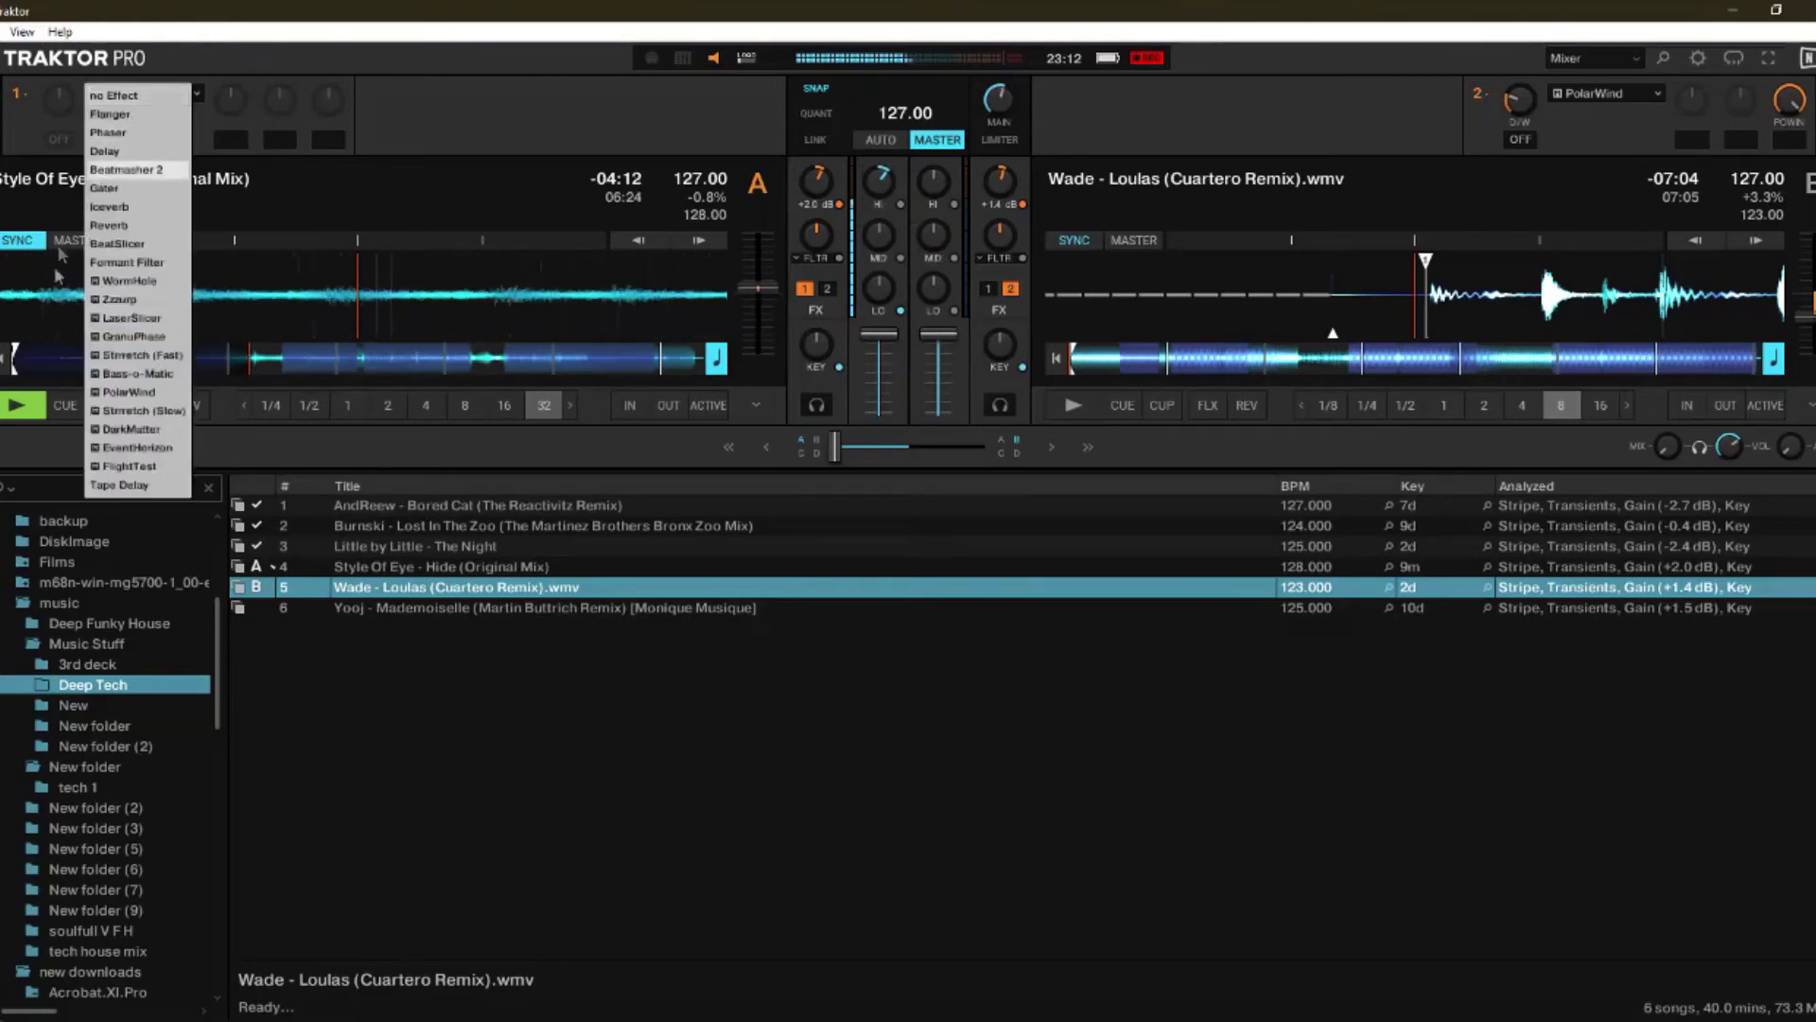
left_click(99, 484)
left_click(62, 140)
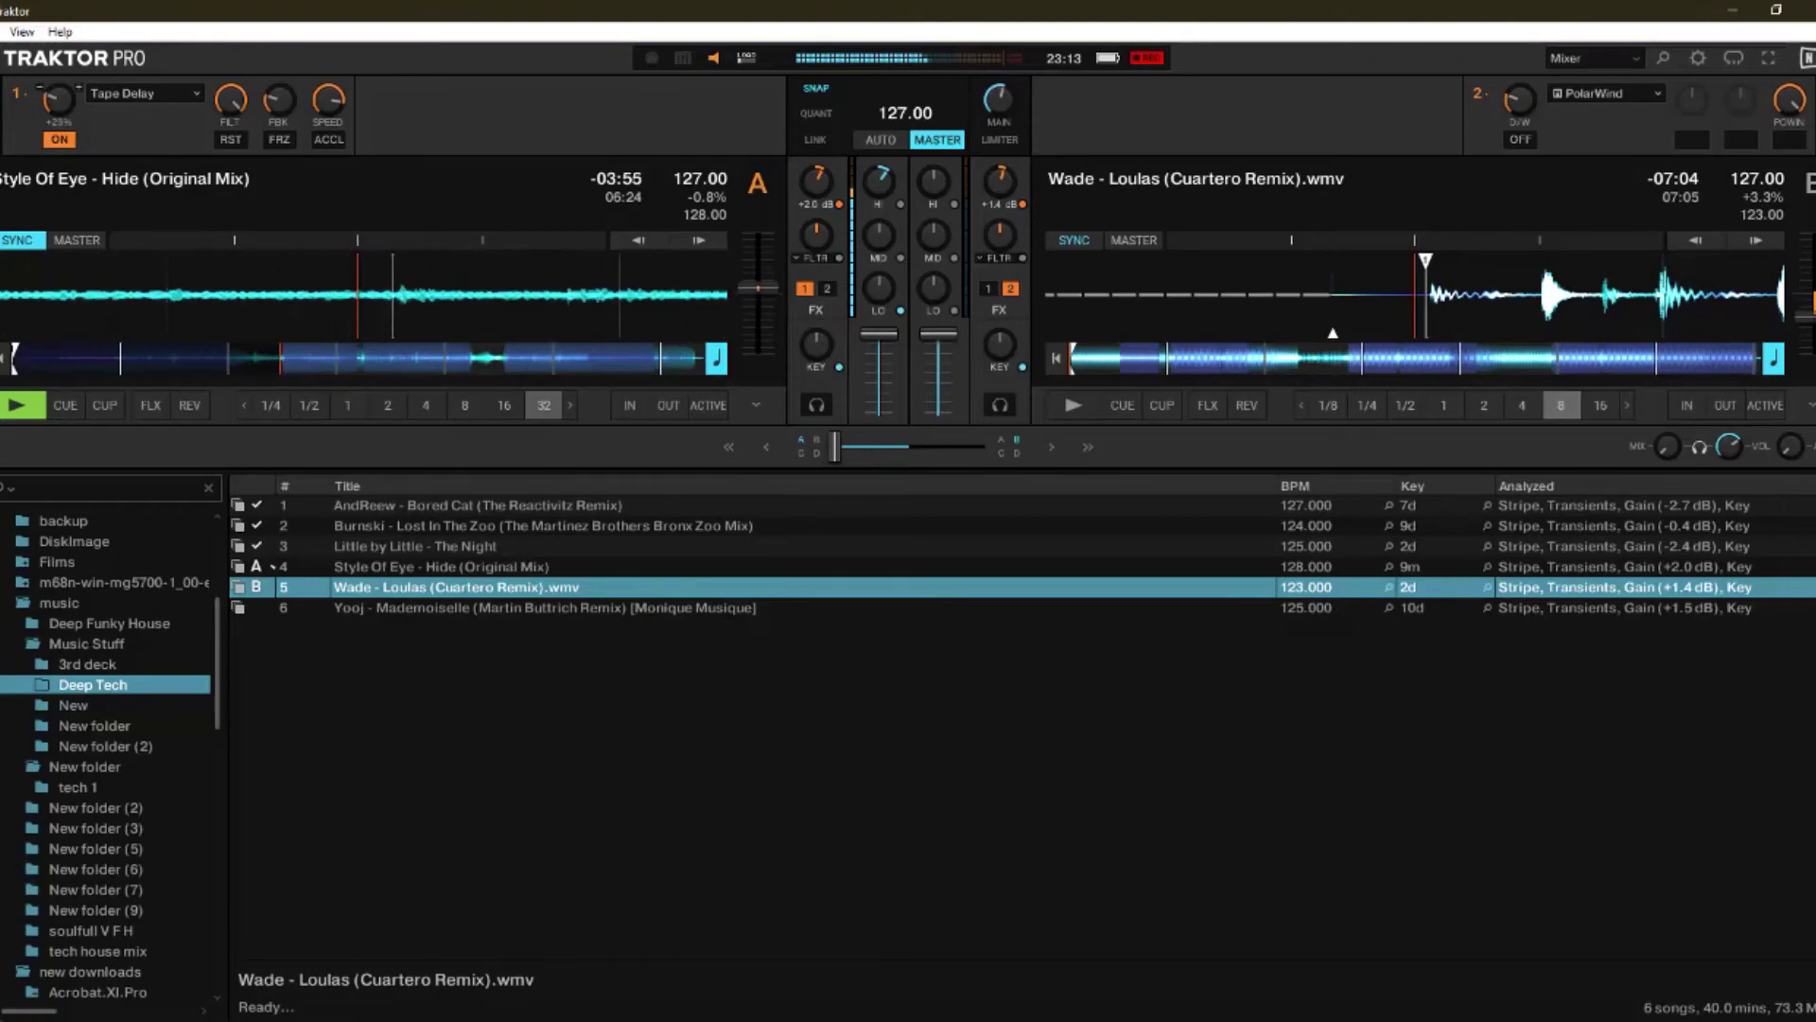
left_click(59, 139)
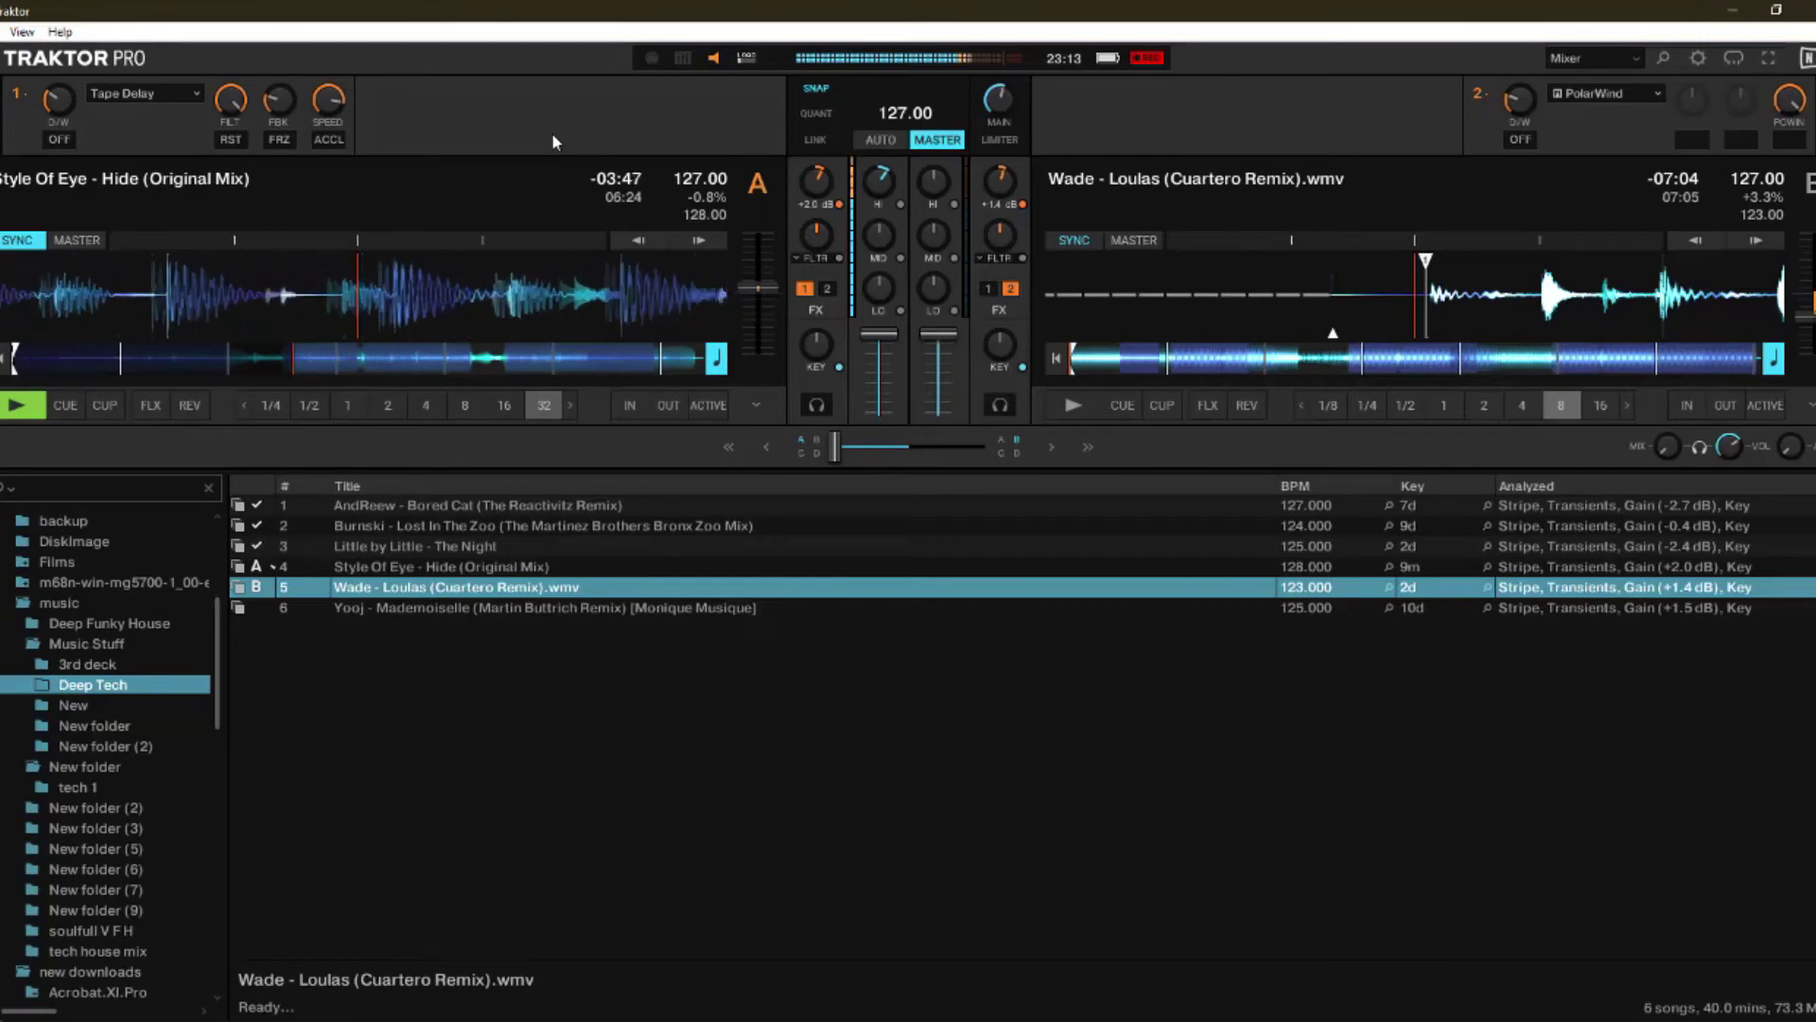
left_click(908, 450)
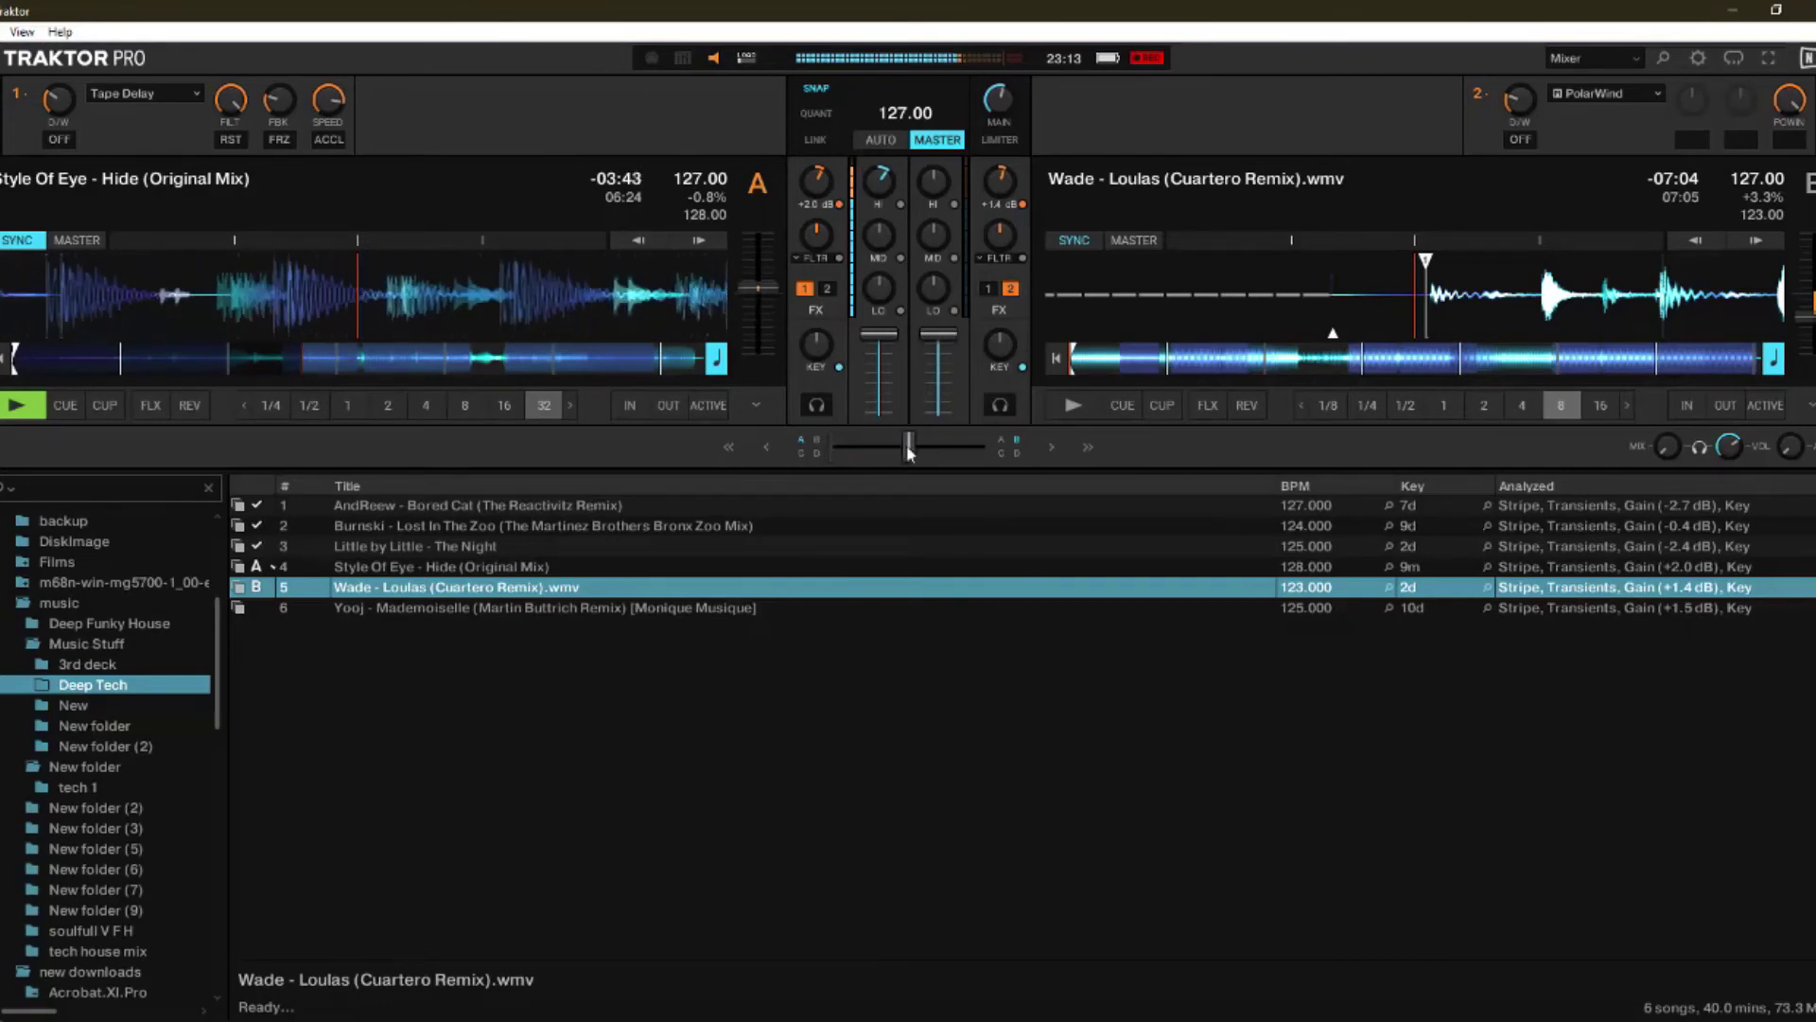
mouse_move(1098, 331)
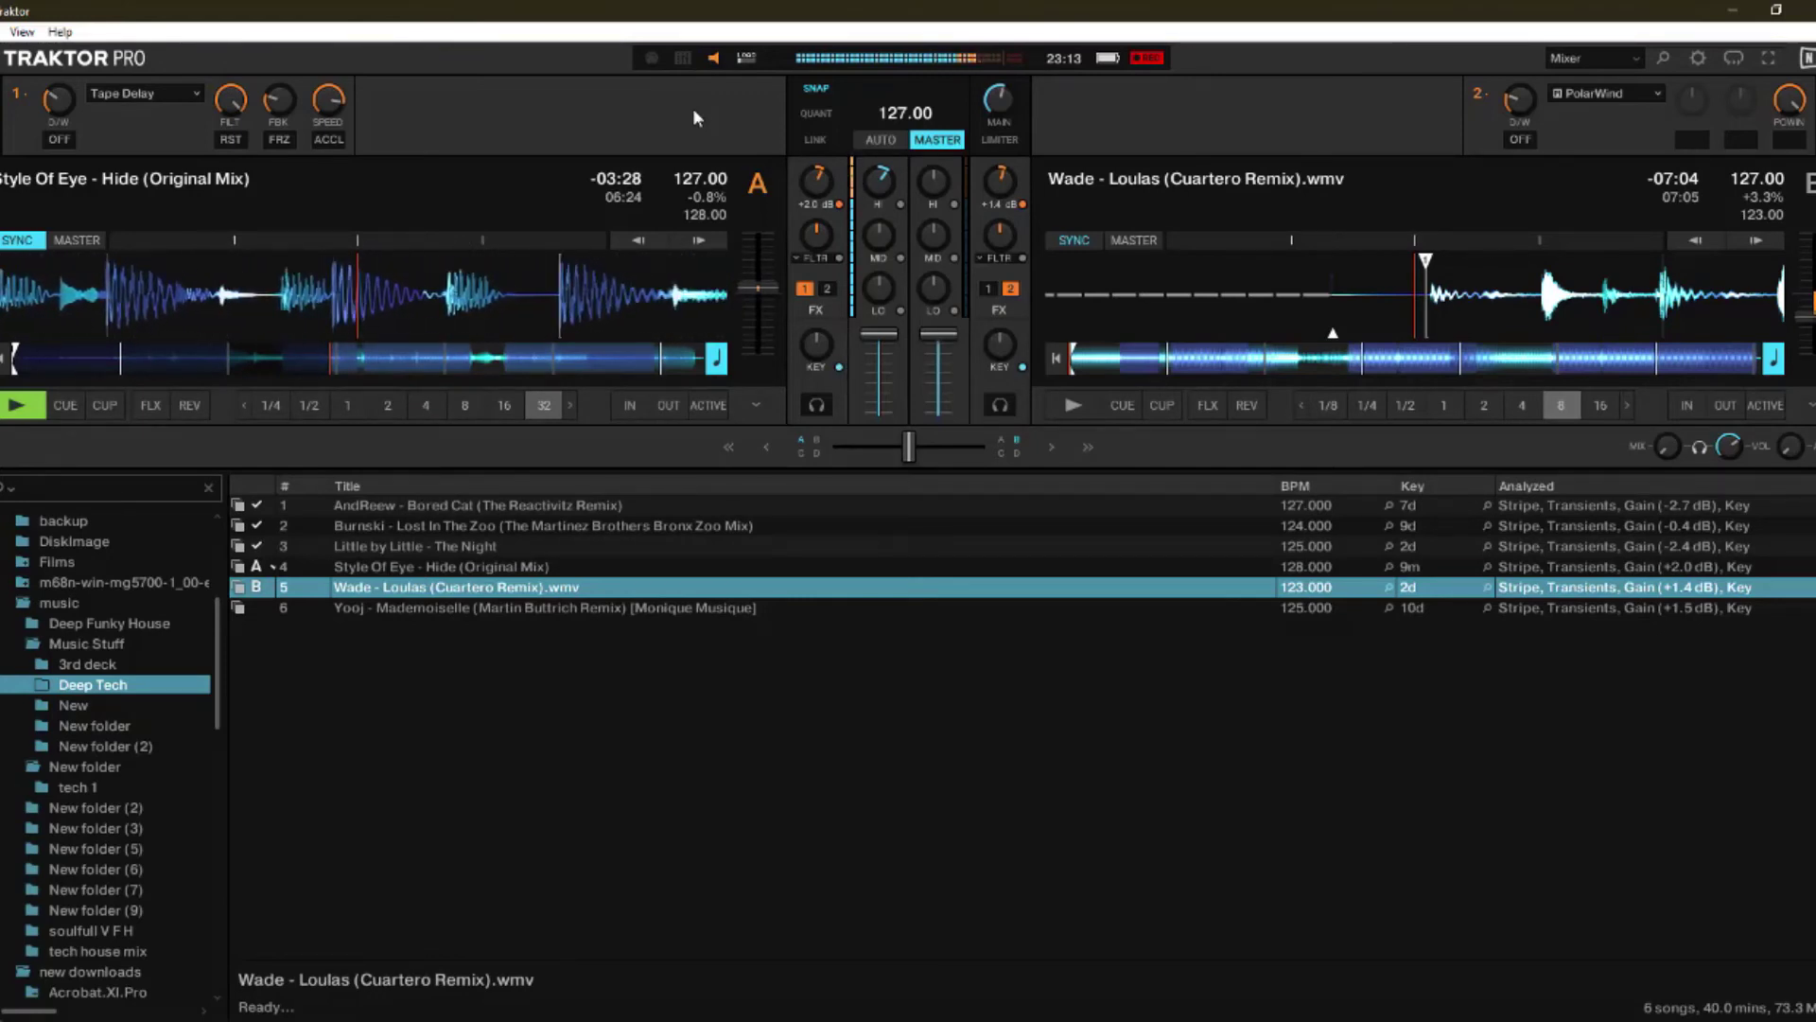
Step: Set Delay with a raised dry/wet in FX unit 1, replace it with Beatmasher 2, and run Beatmasher 2 briefly on deck A
left_click(140, 94)
left_click(106, 150)
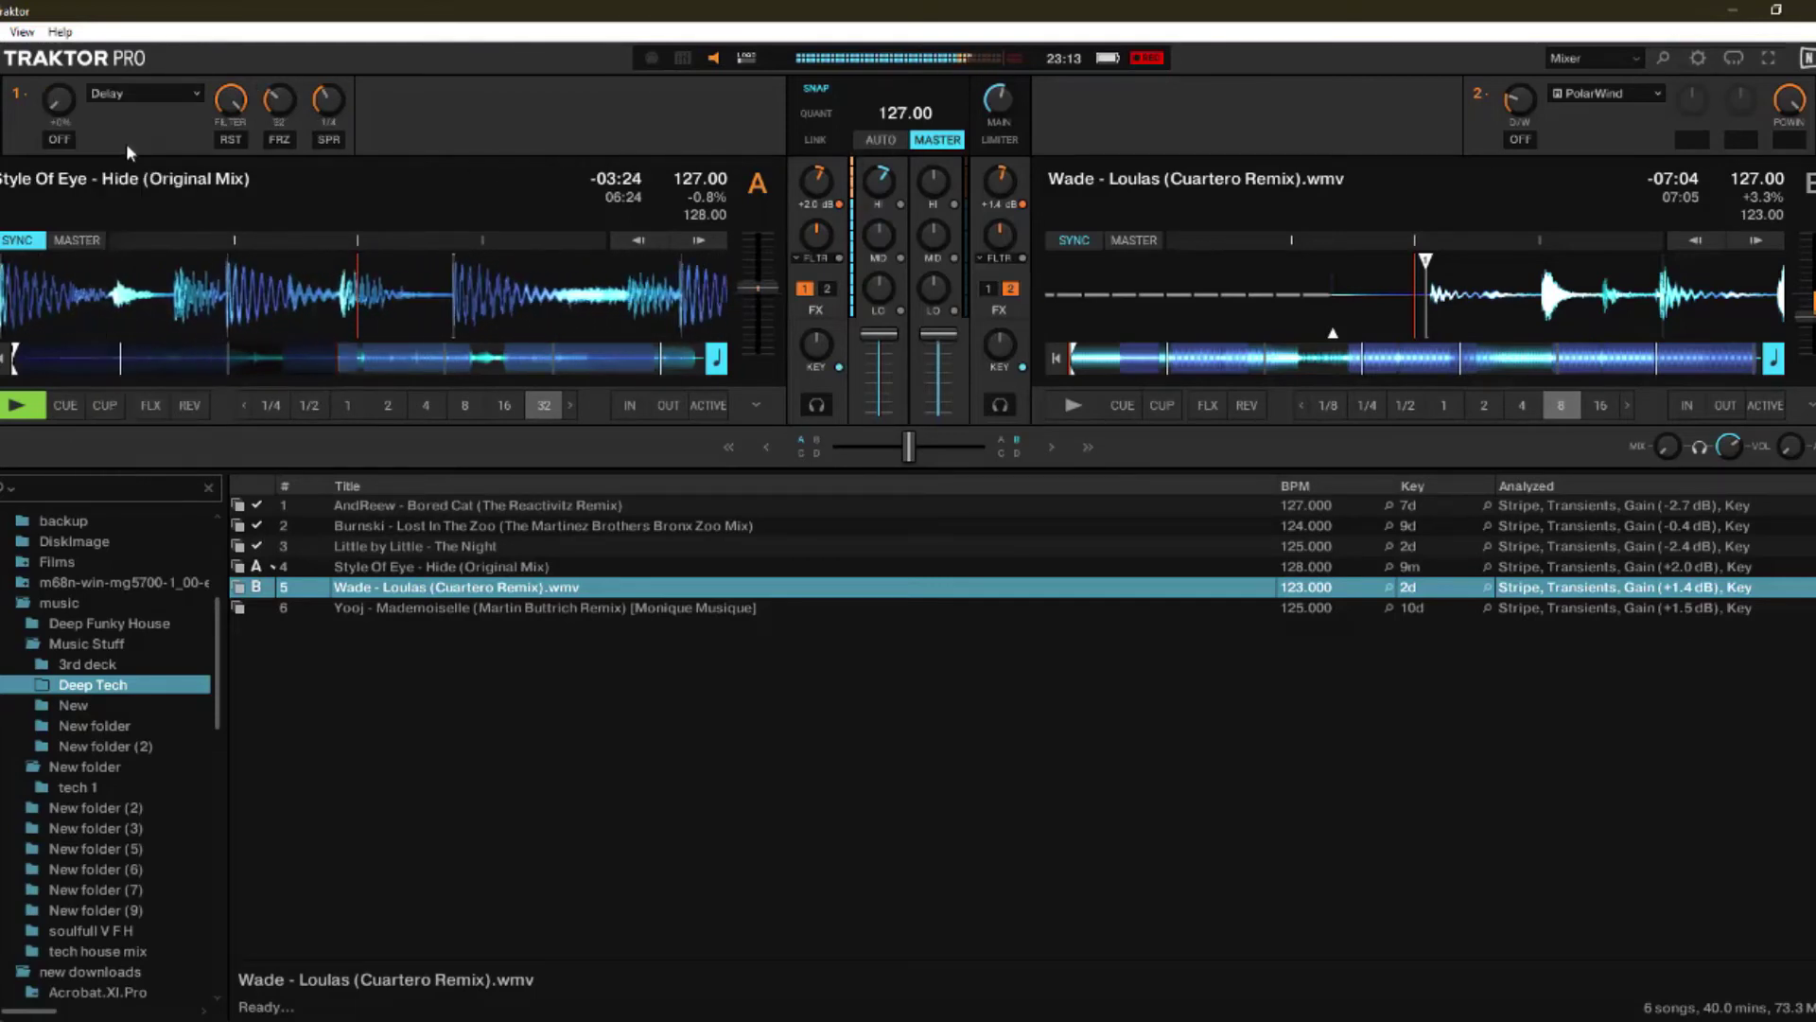
left_click_drag(59, 99, 58, 85)
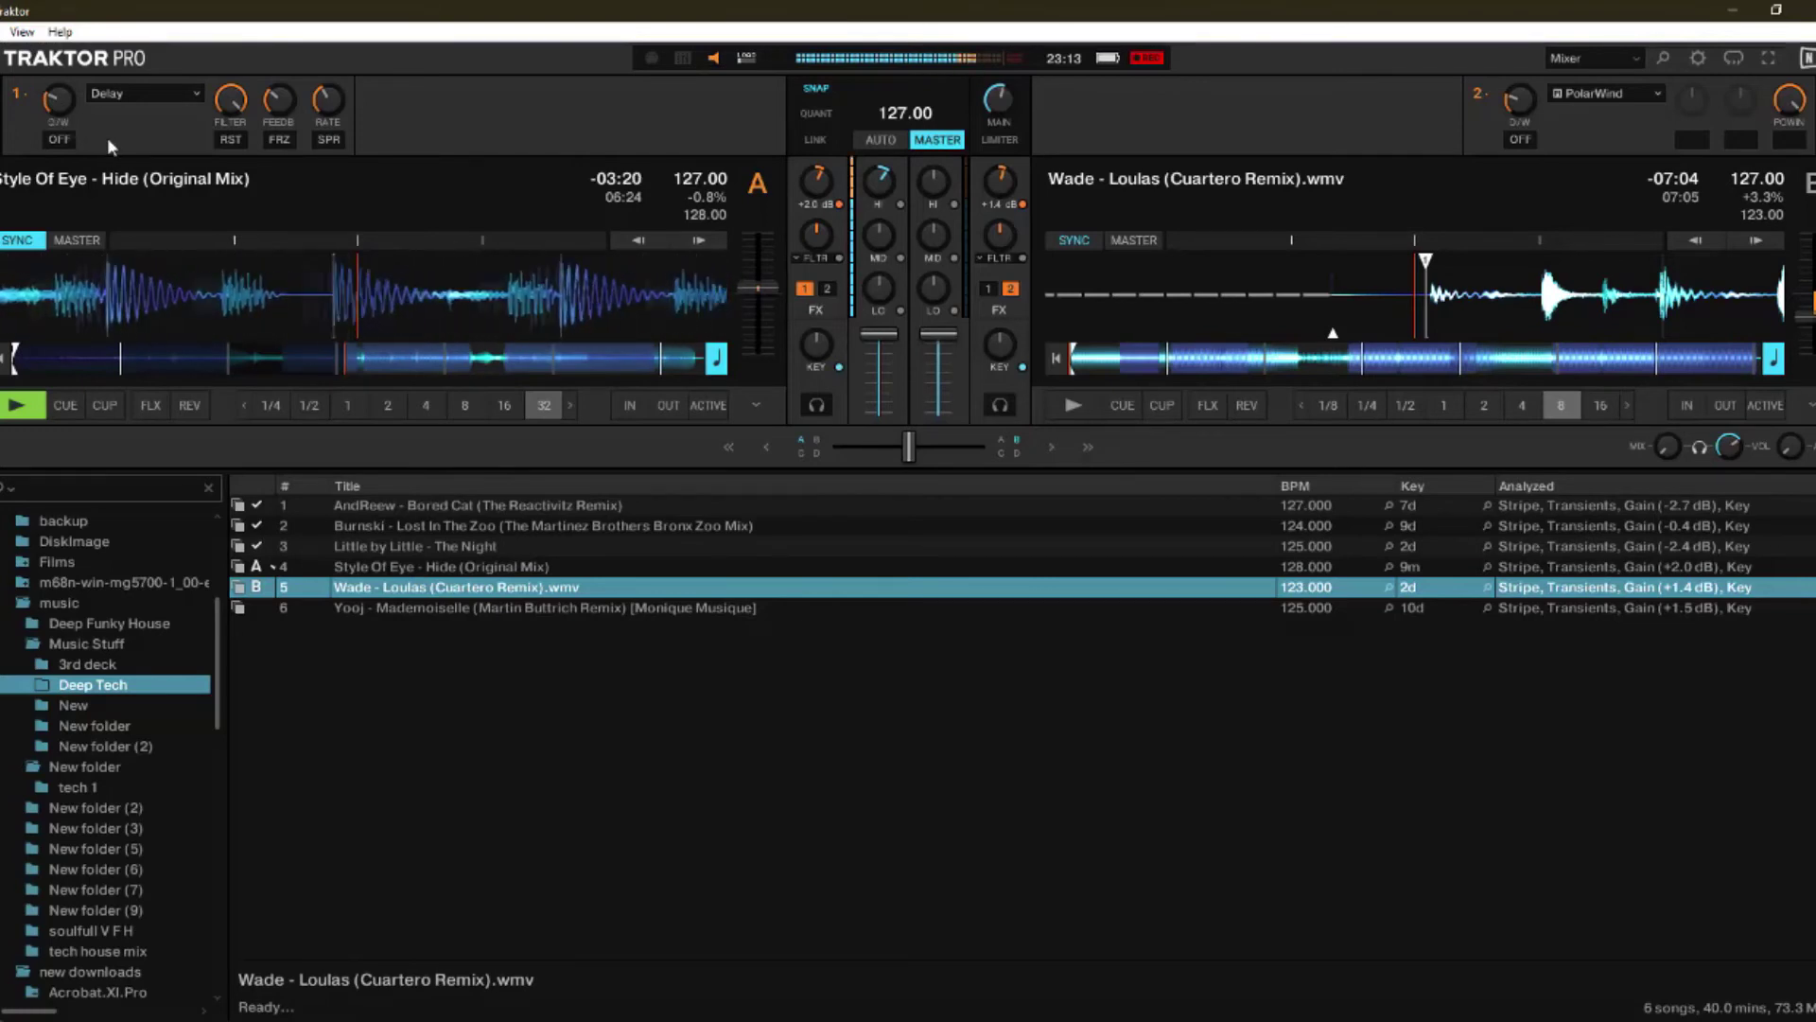
left_click(106, 93)
left_click(106, 174)
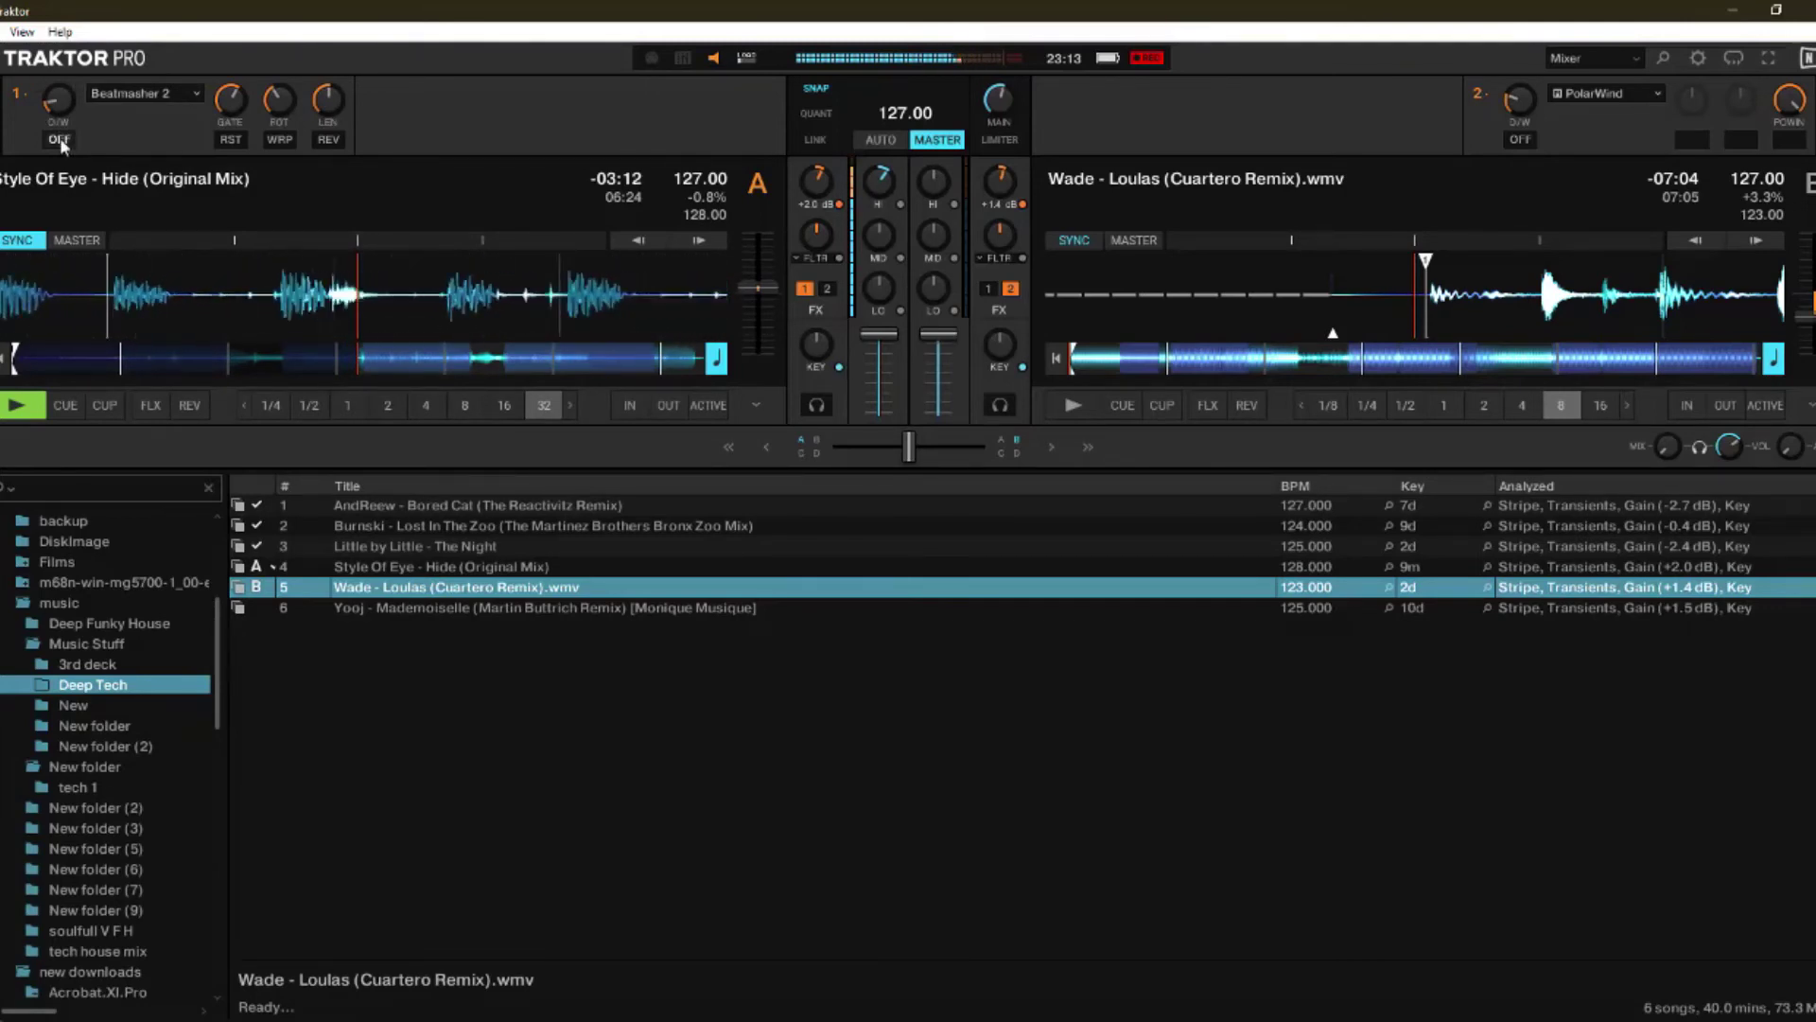
left_click(58, 140)
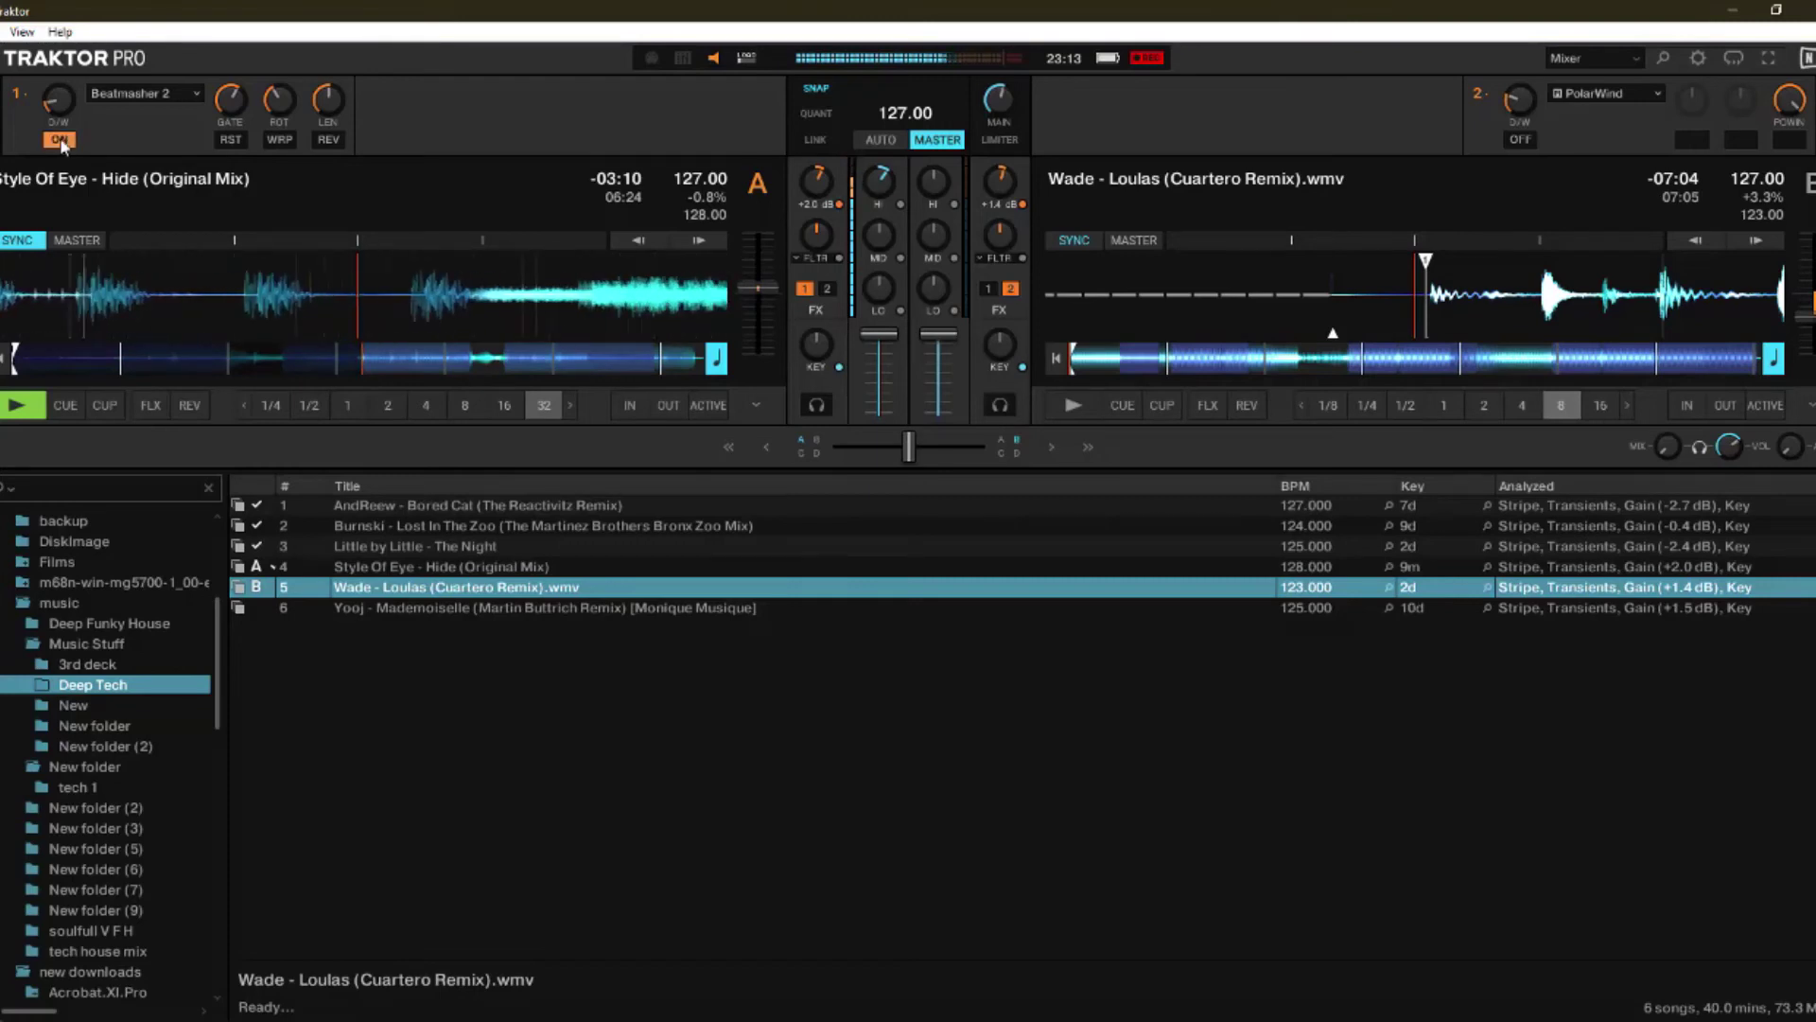
left_click(60, 140)
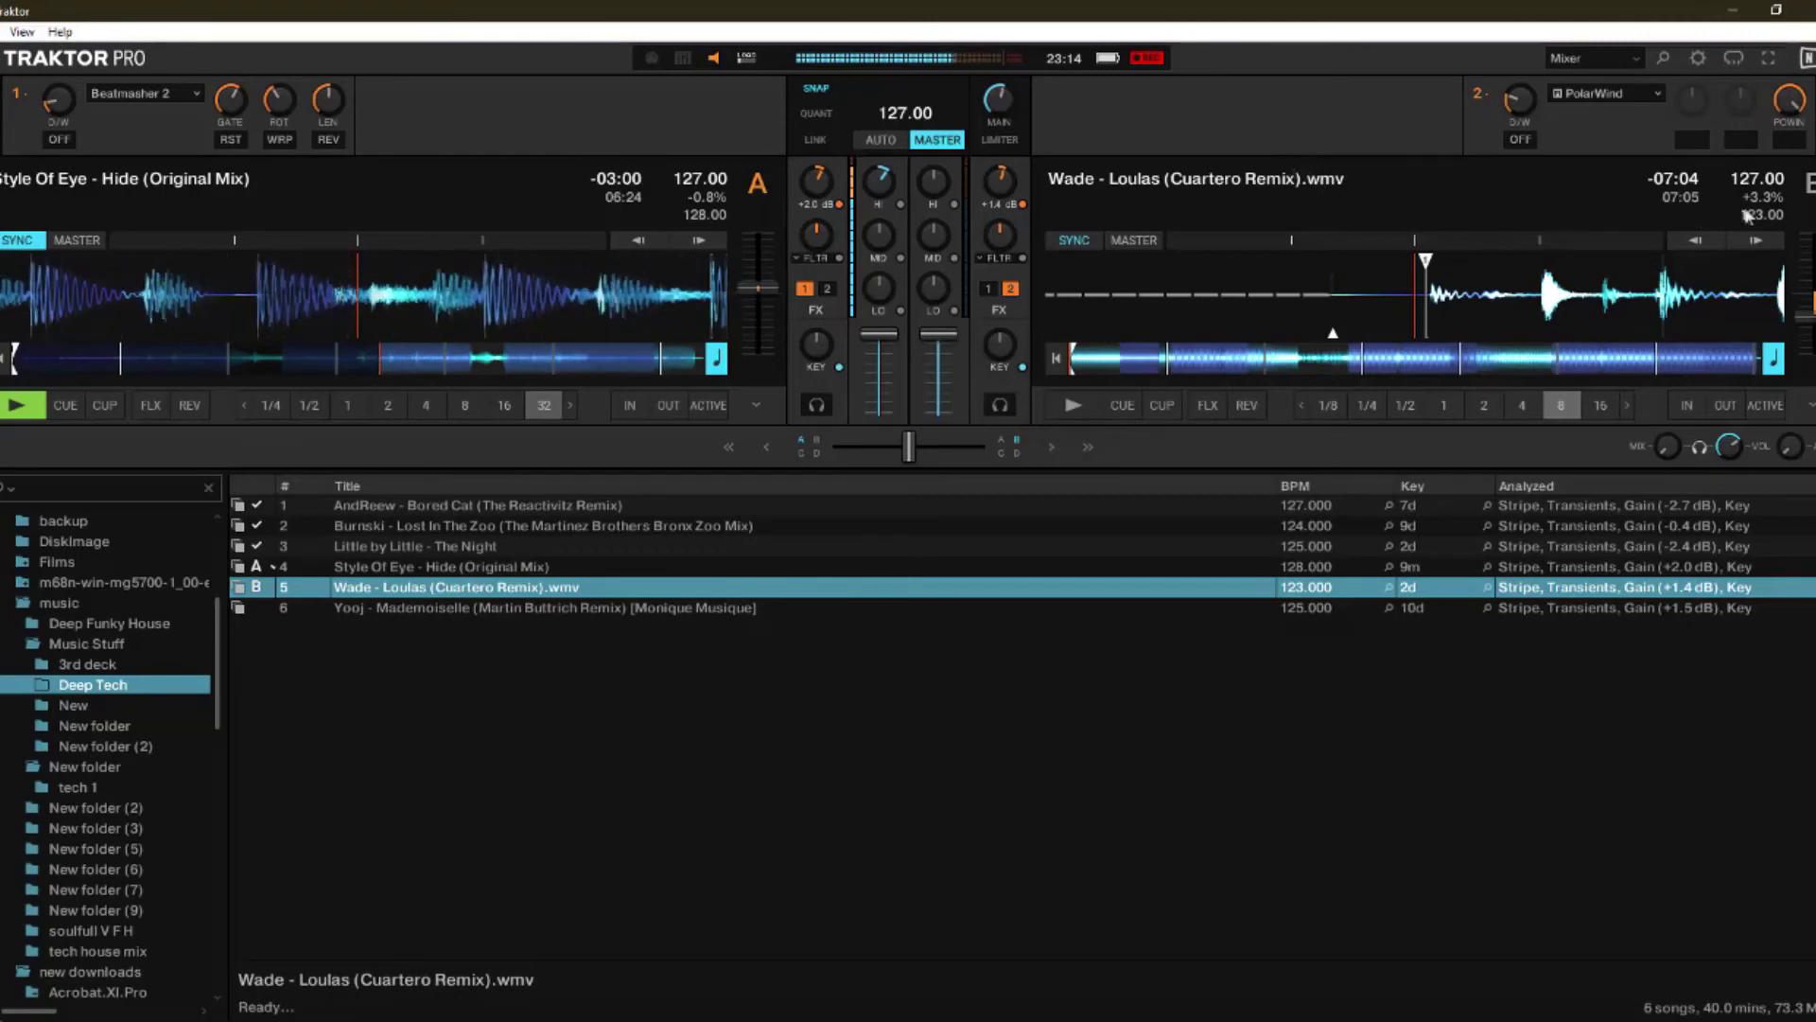
Step: Check the recording's size, length and level in the audio recorder and return to FX unit 2
left_click(1813, 134)
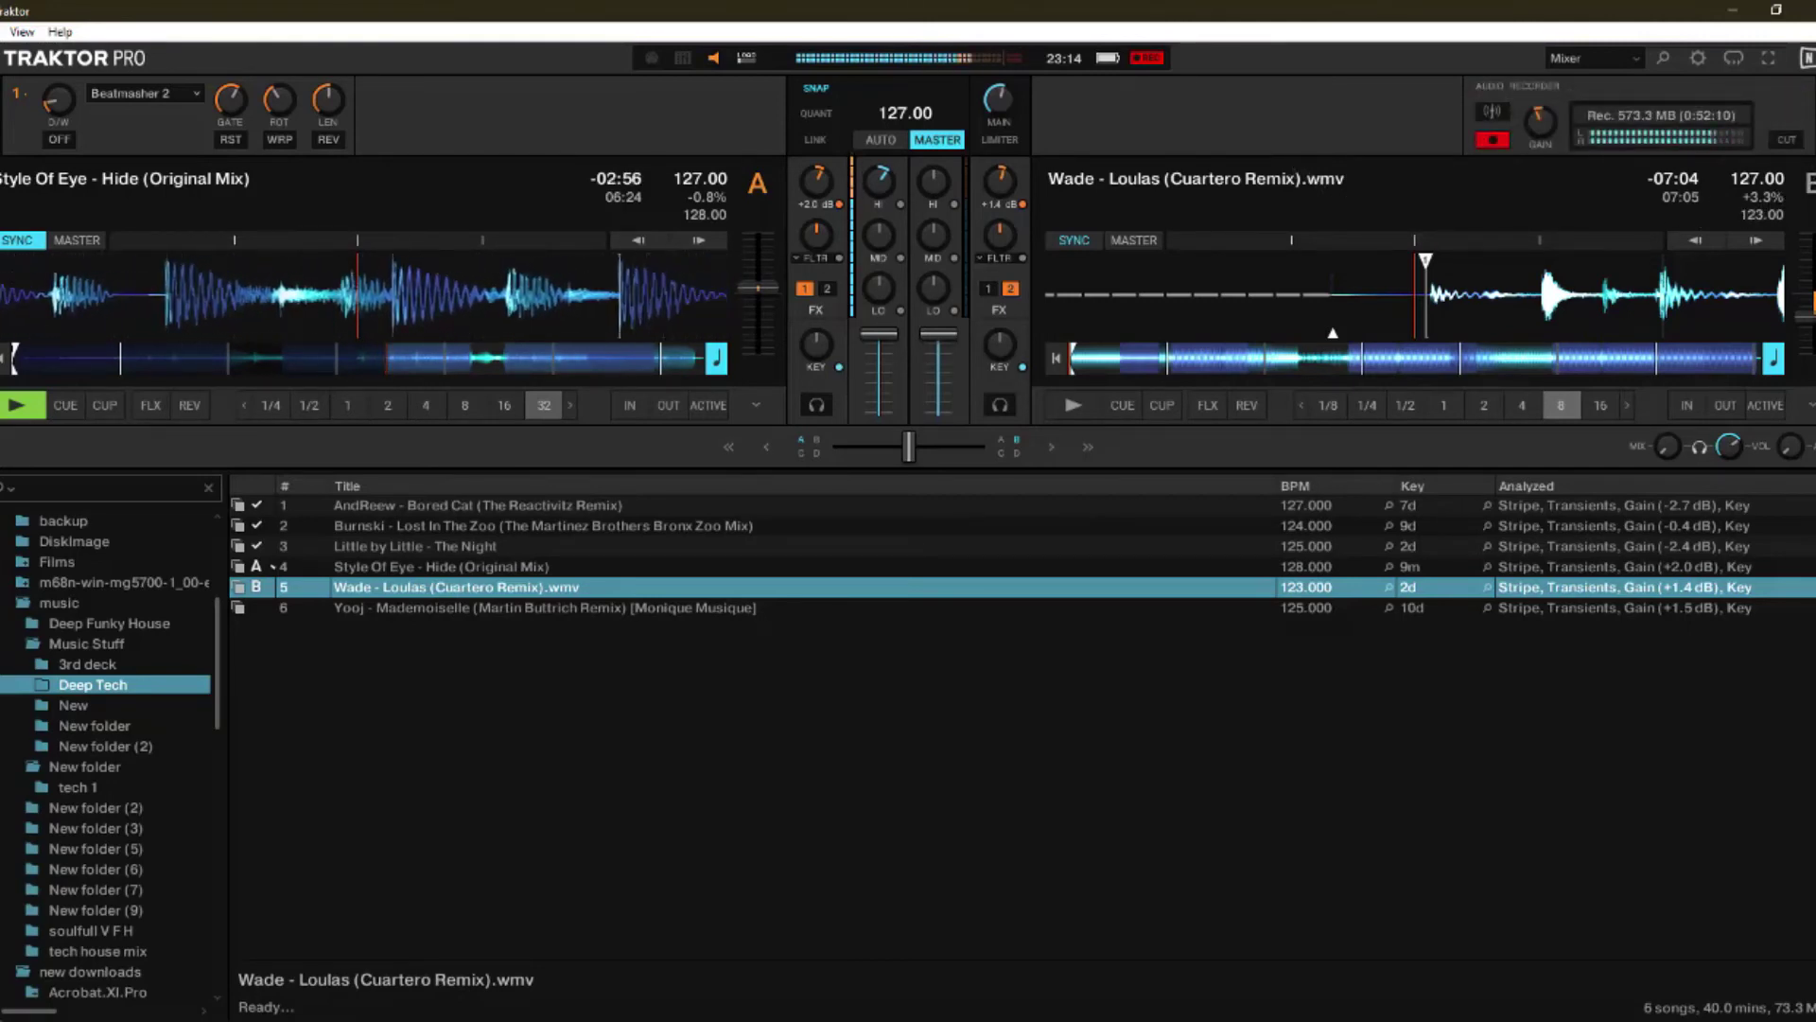
left_click(1813, 89)
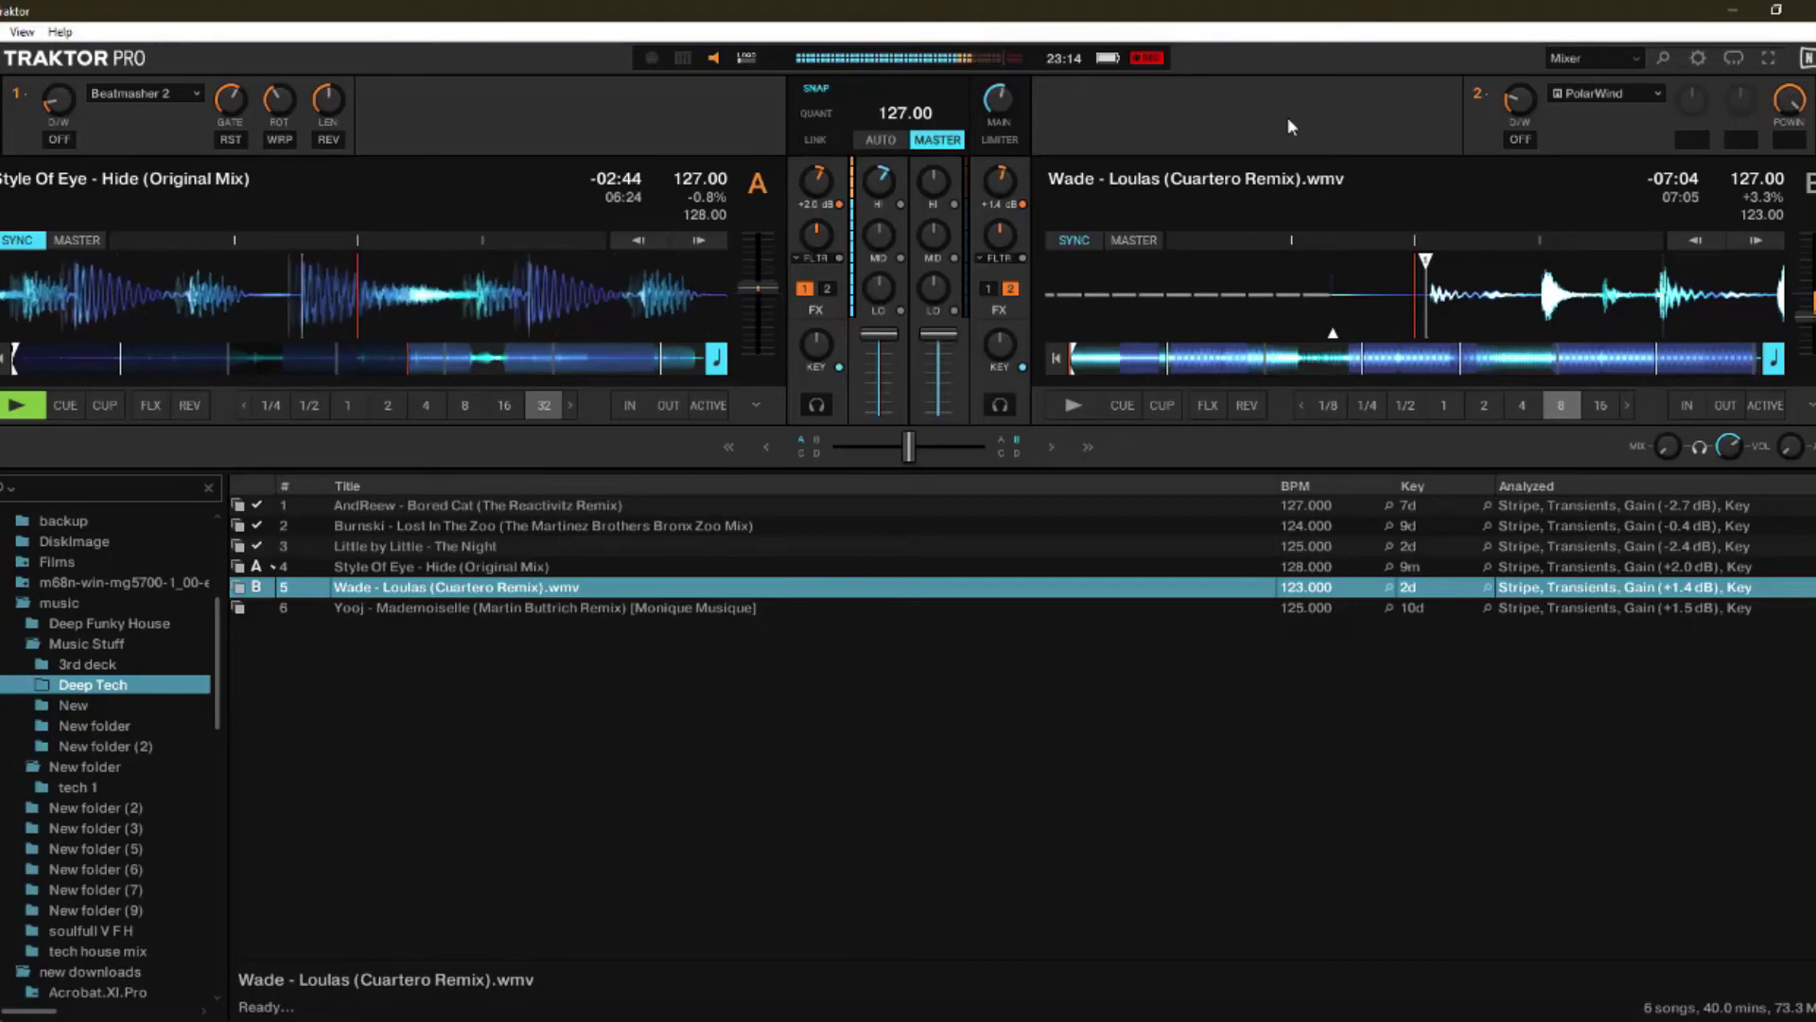
Step: Load Delay into FX unit 1, run it on deck A, switch it off, and re-engage it with a higher dry/wet amount
left_click(159, 94)
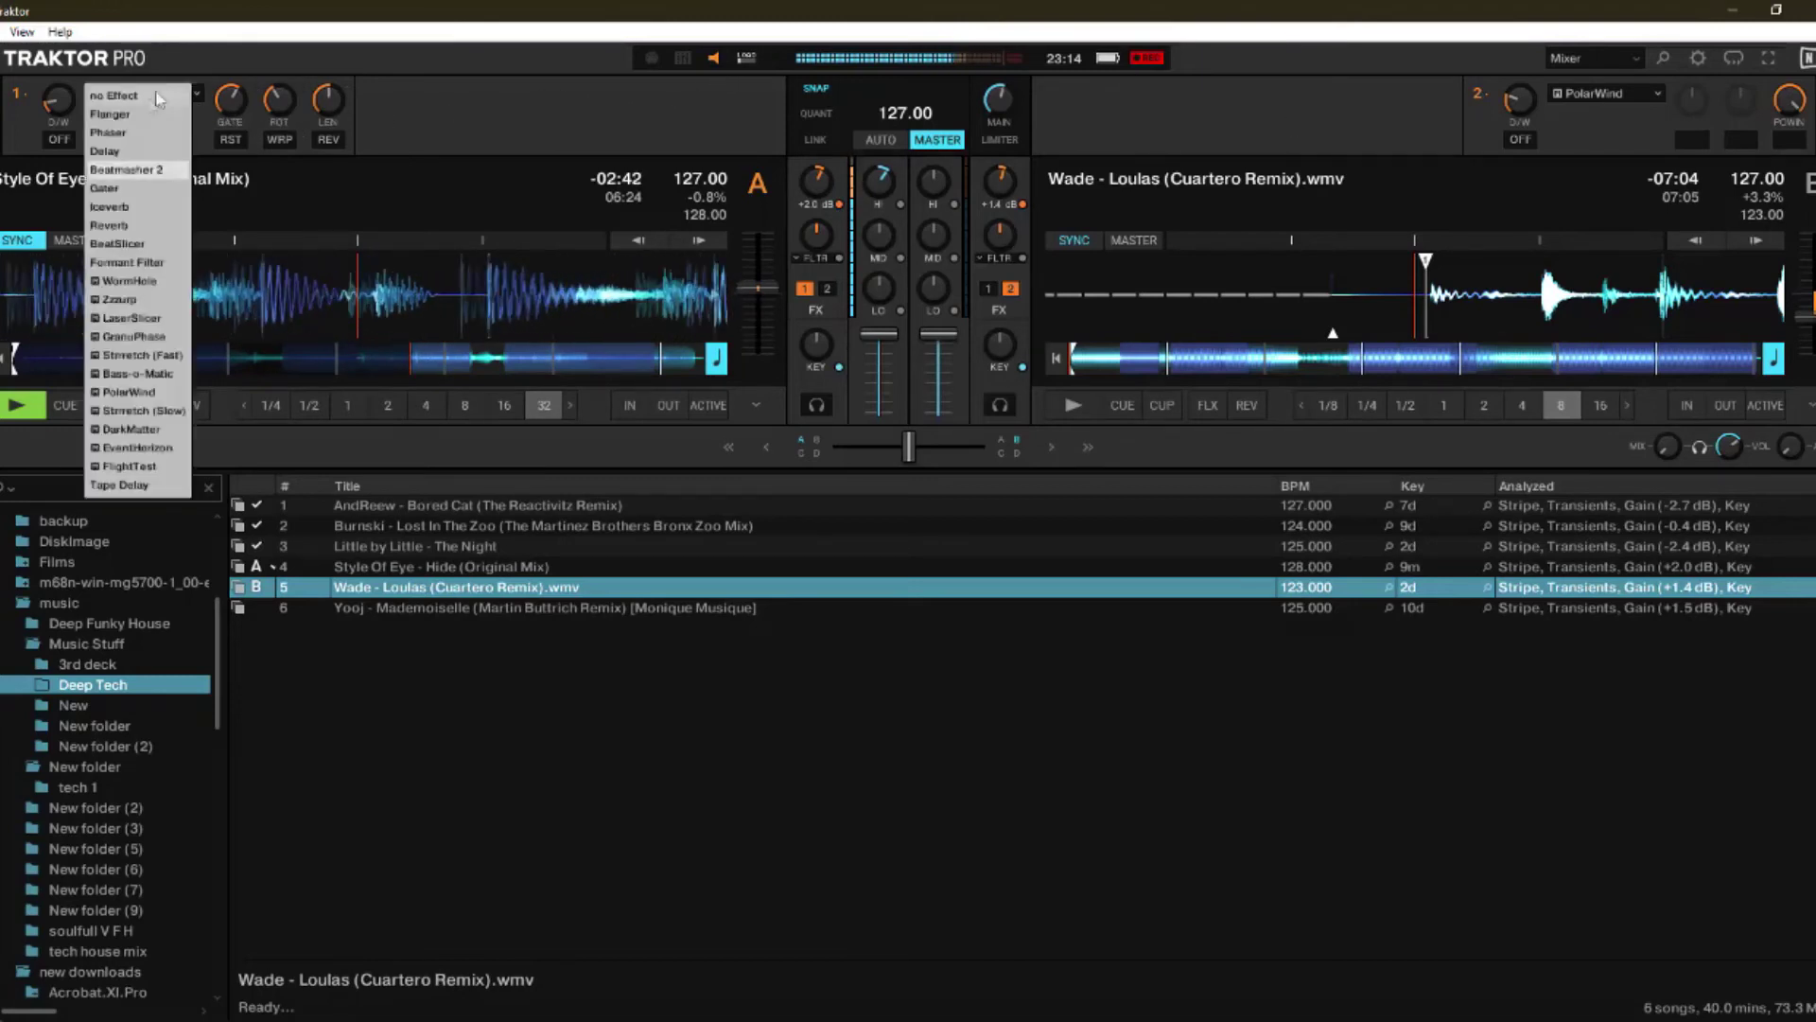
left_click(104, 150)
left_click(60, 139)
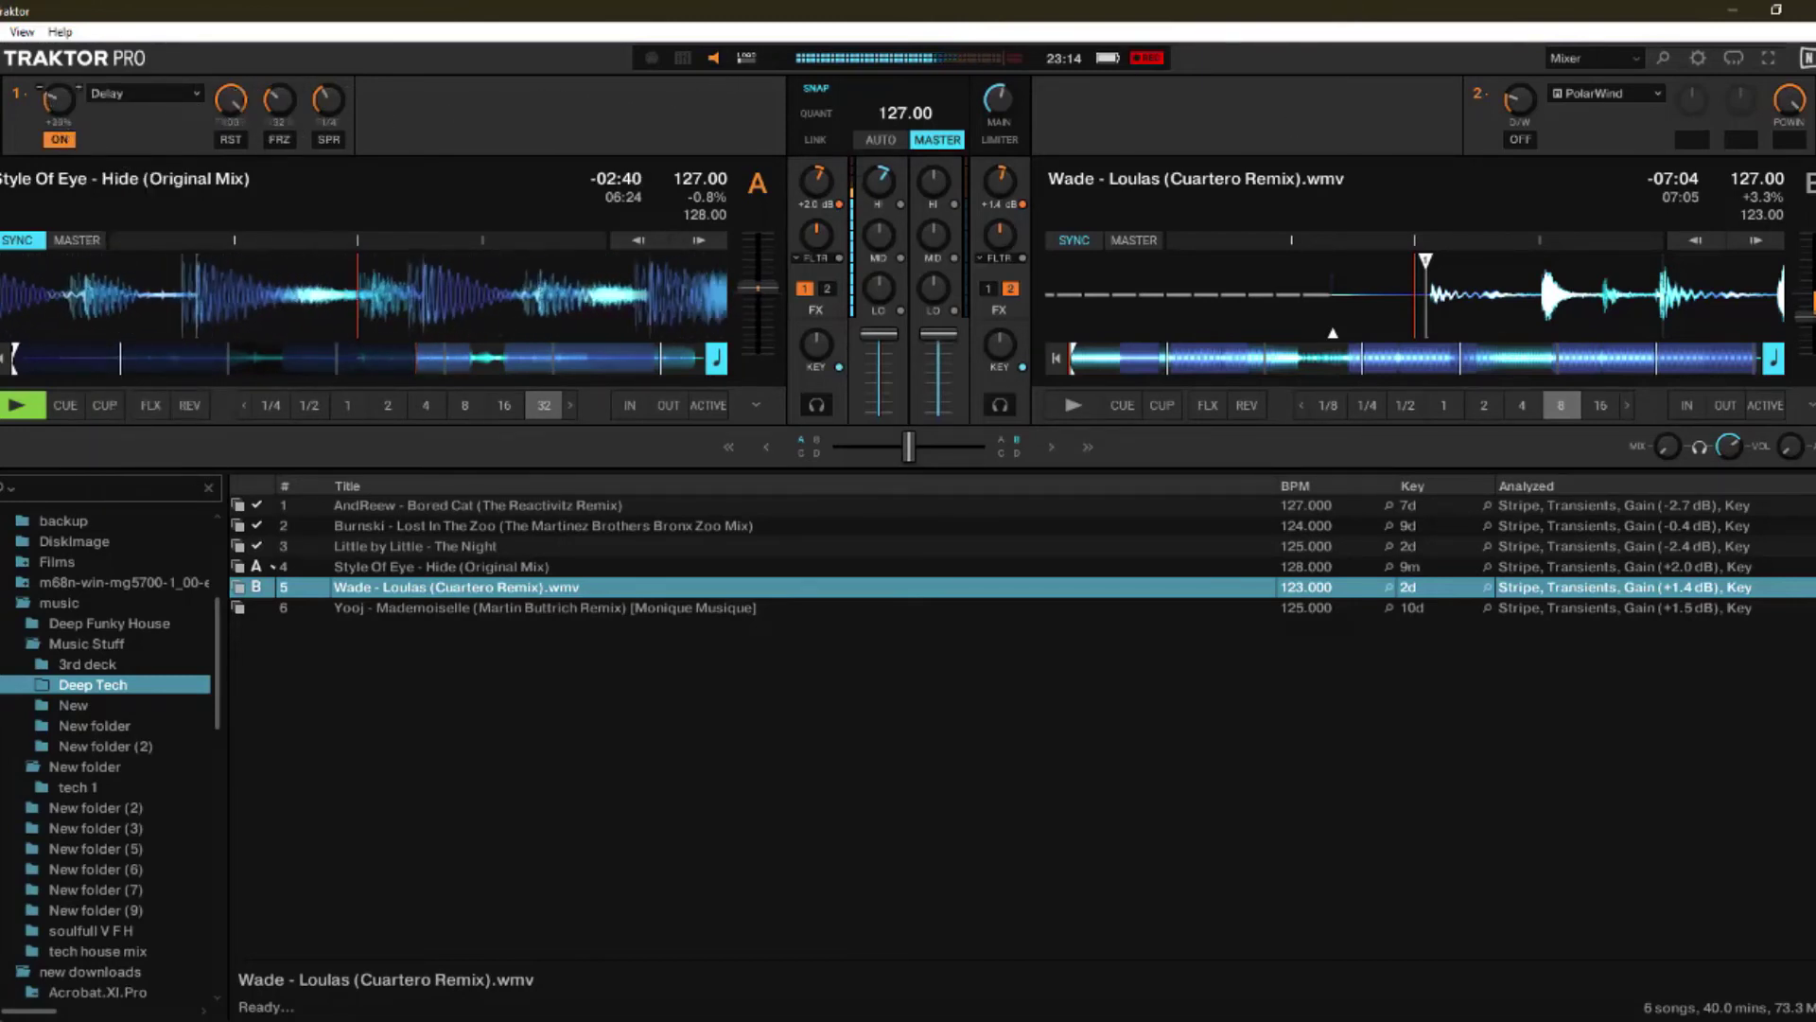
left_click(60, 139)
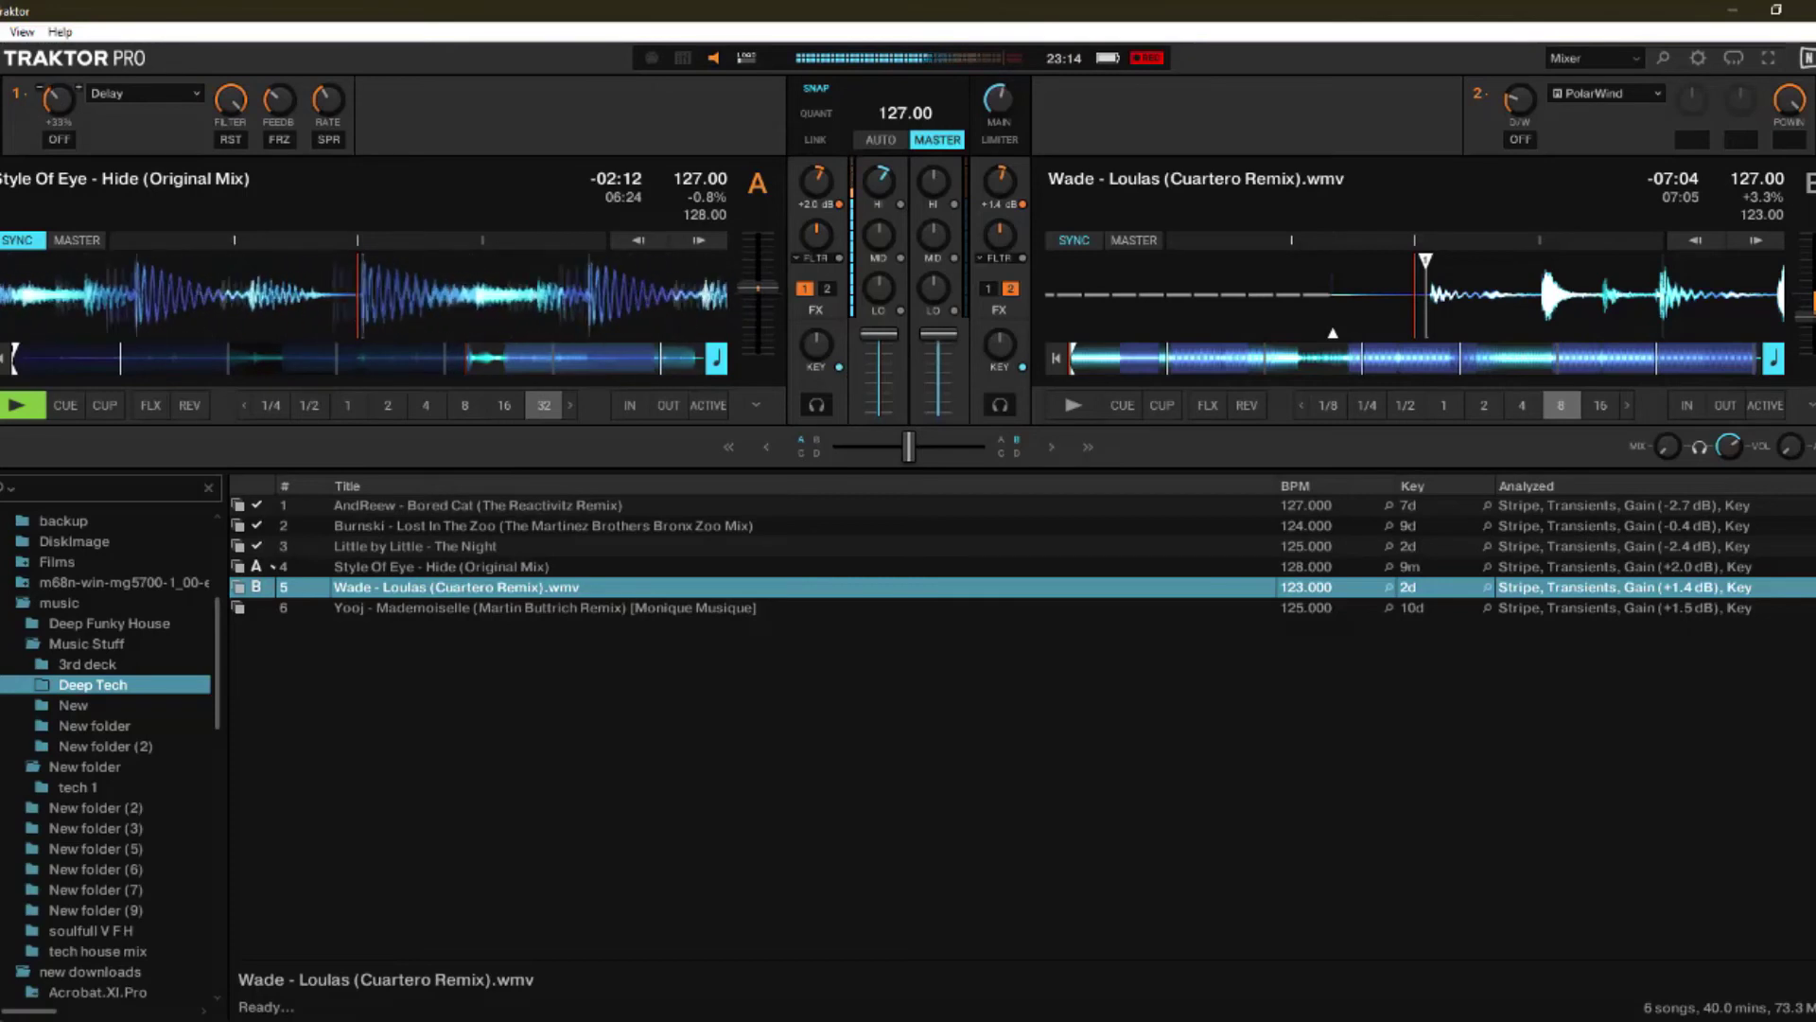
left_click(59, 140)
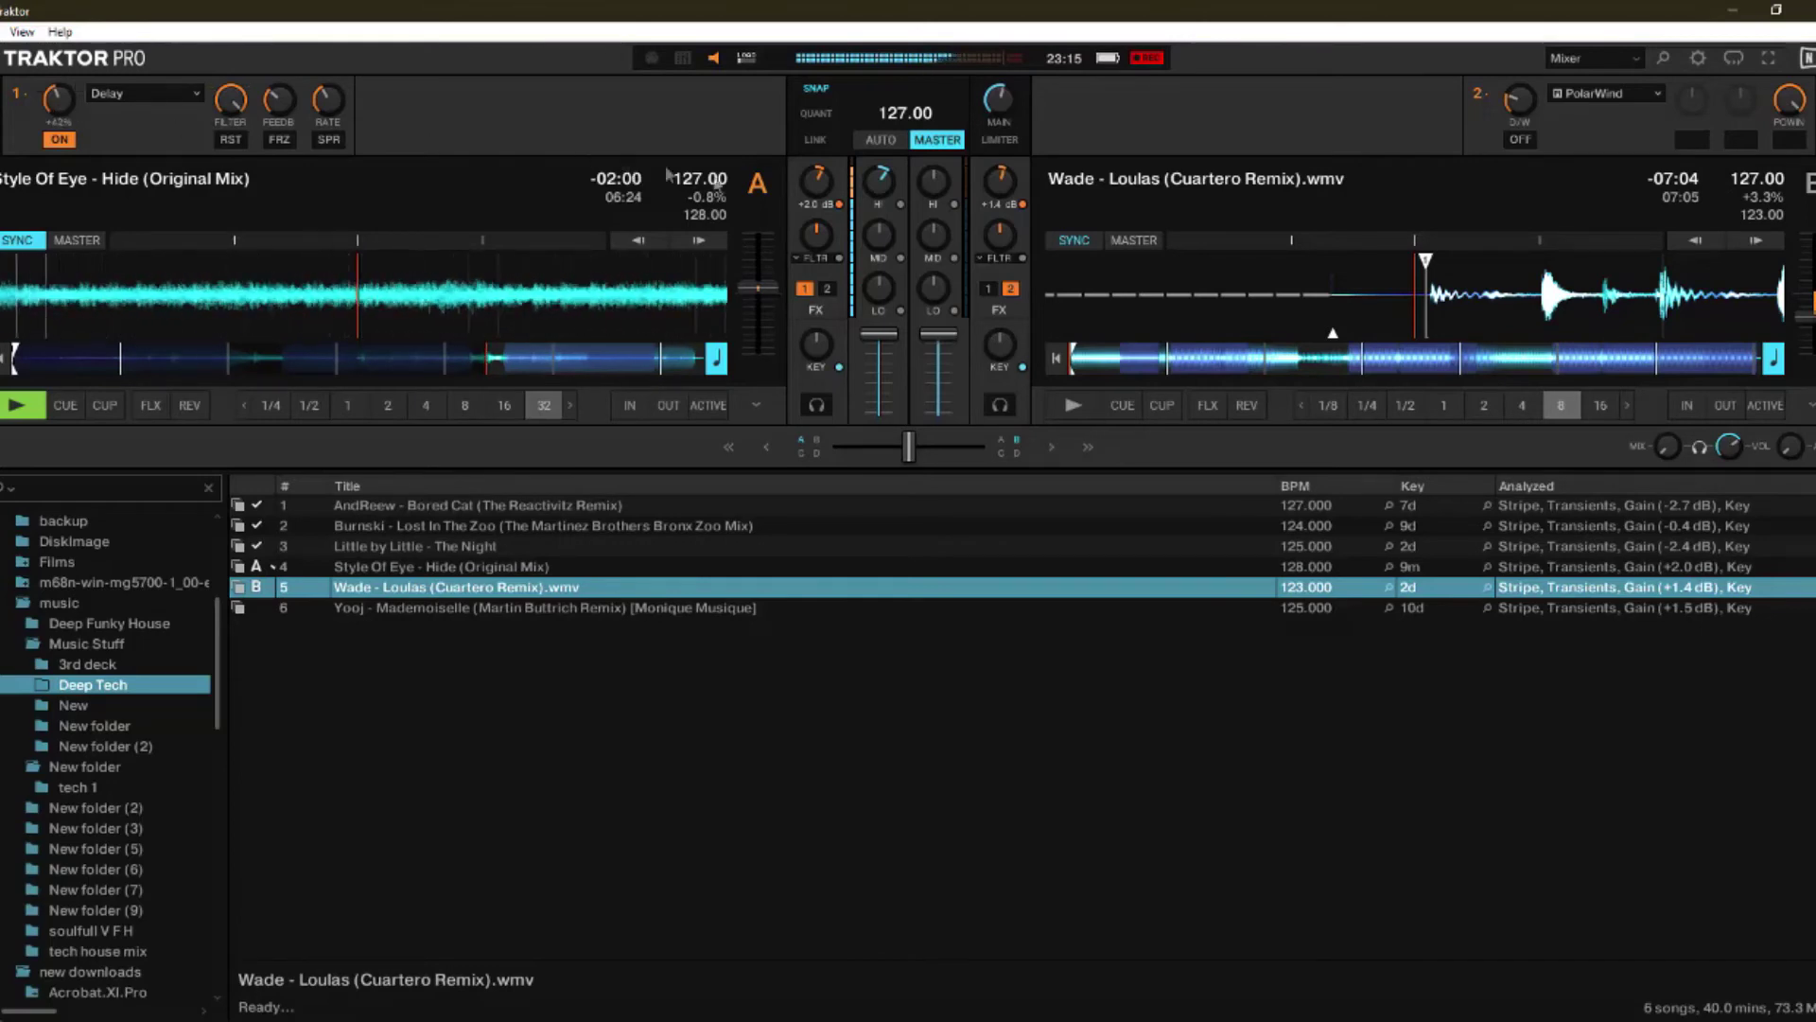
Step: Switch off FX unit 1 and start the Wade track on deck B in sync, with its high and low bands killed
left_click(955, 311)
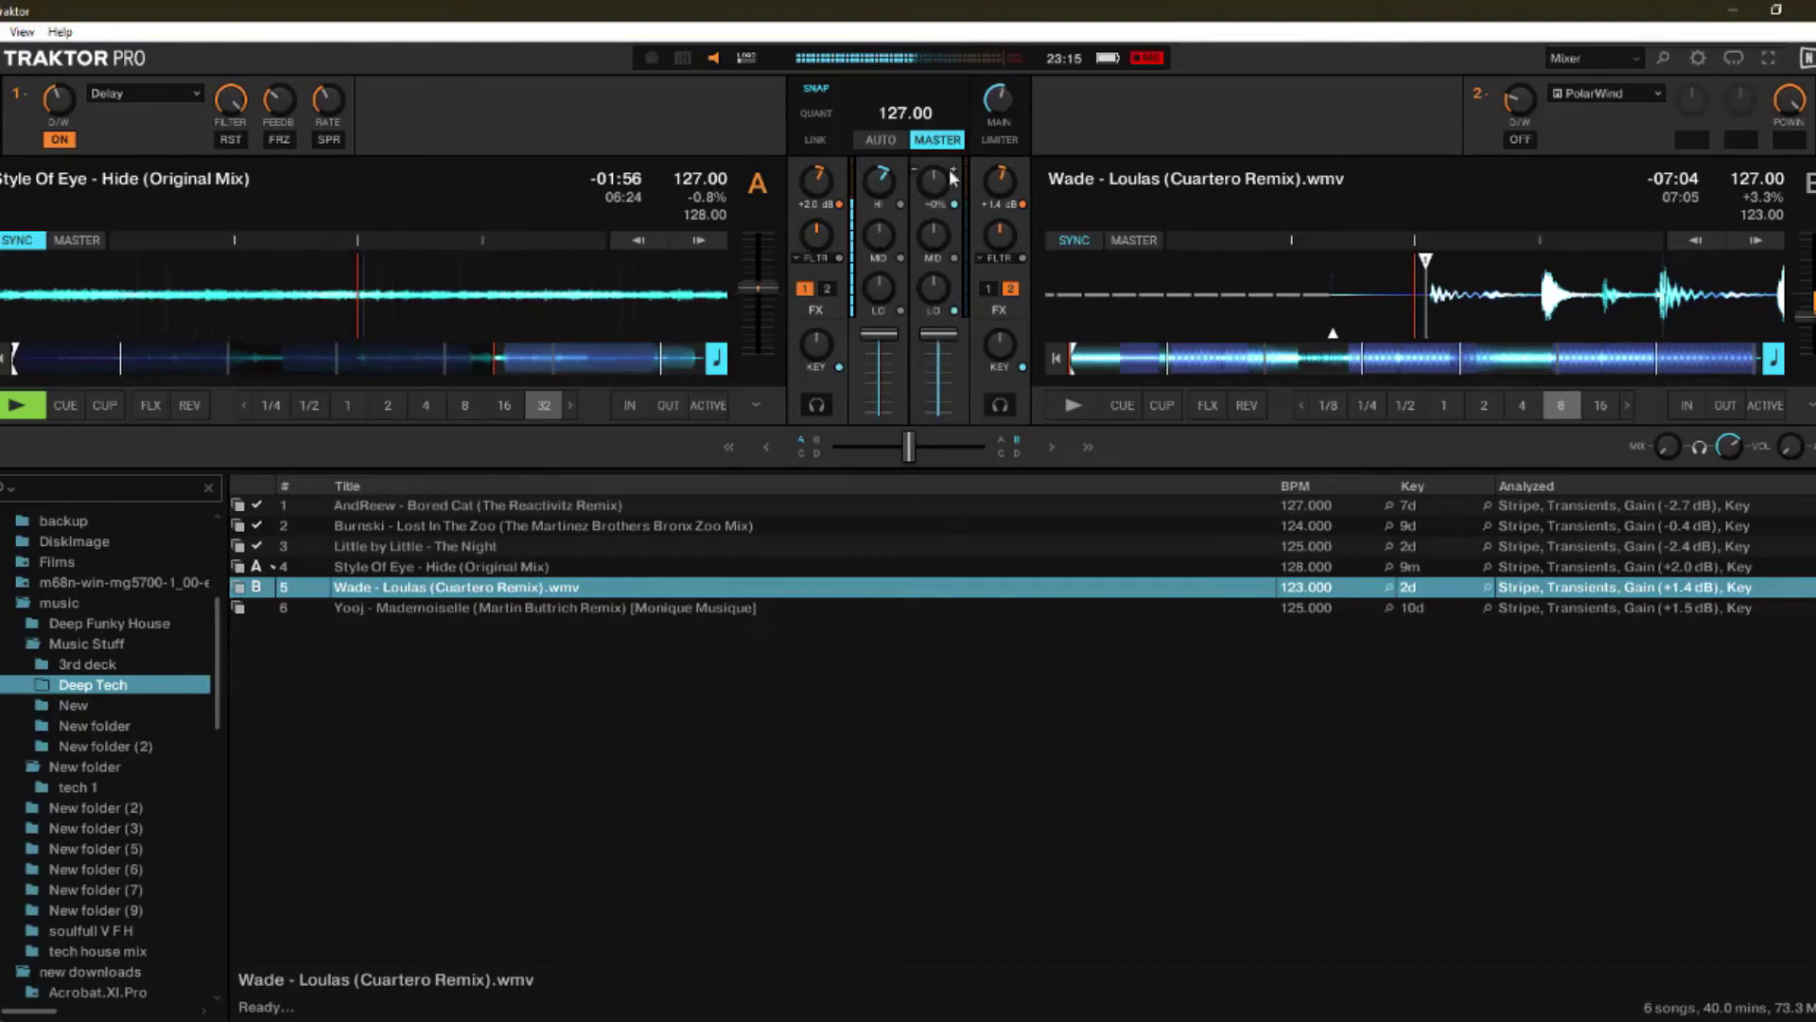
left_click(72, 142)
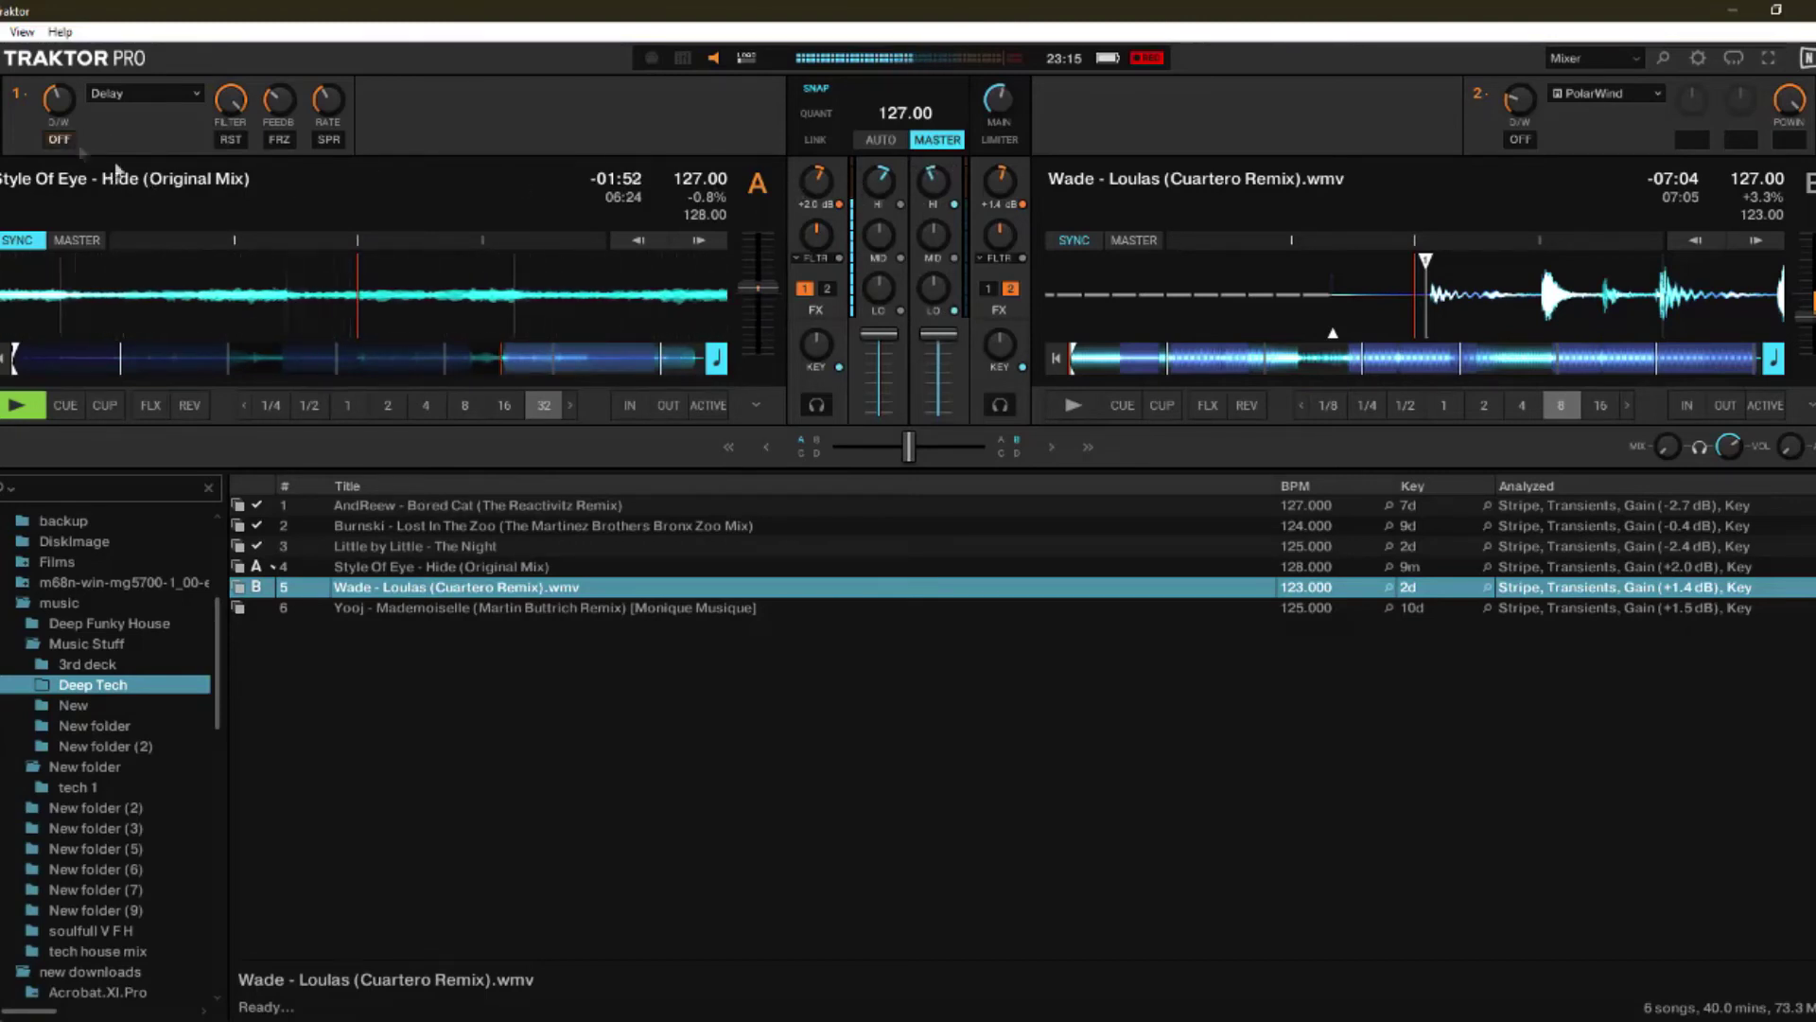
left_click(1070, 405)
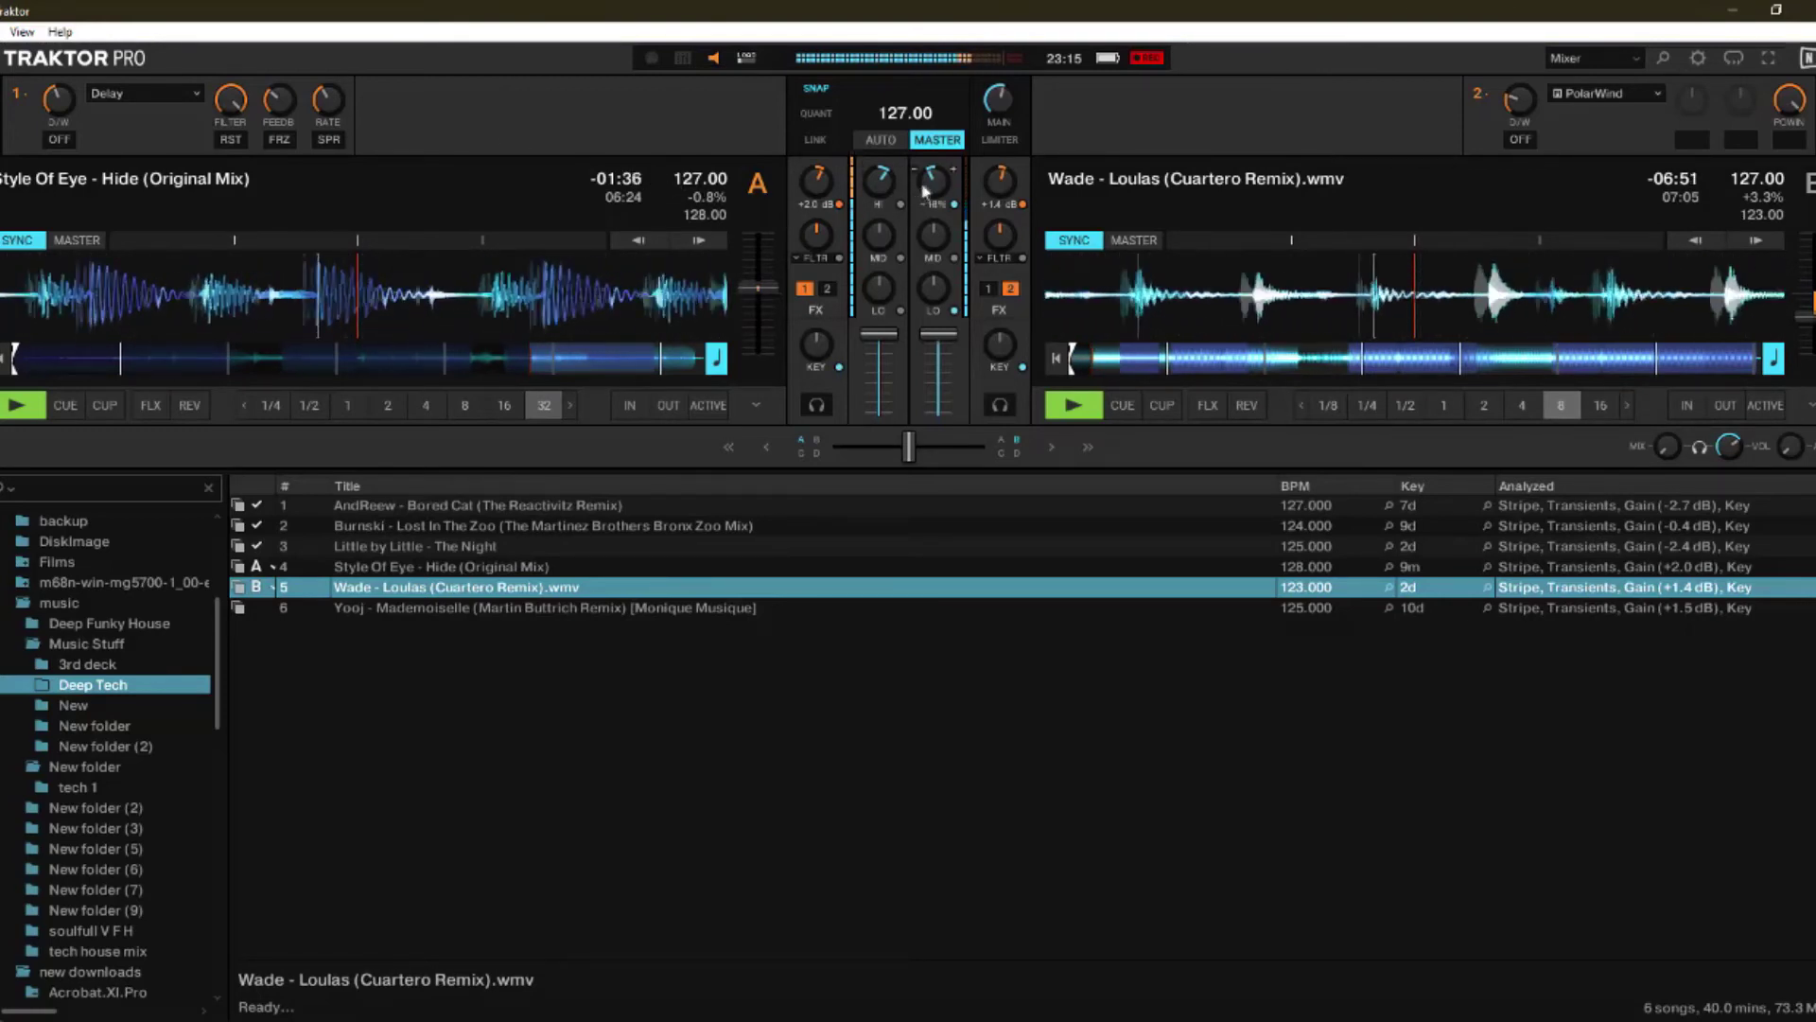
Step: Bring in deck B's highs from a reduced level while cutting deck A's highs to -55% and mids to about -14%
left_click_drag(926, 192, 926, 196)
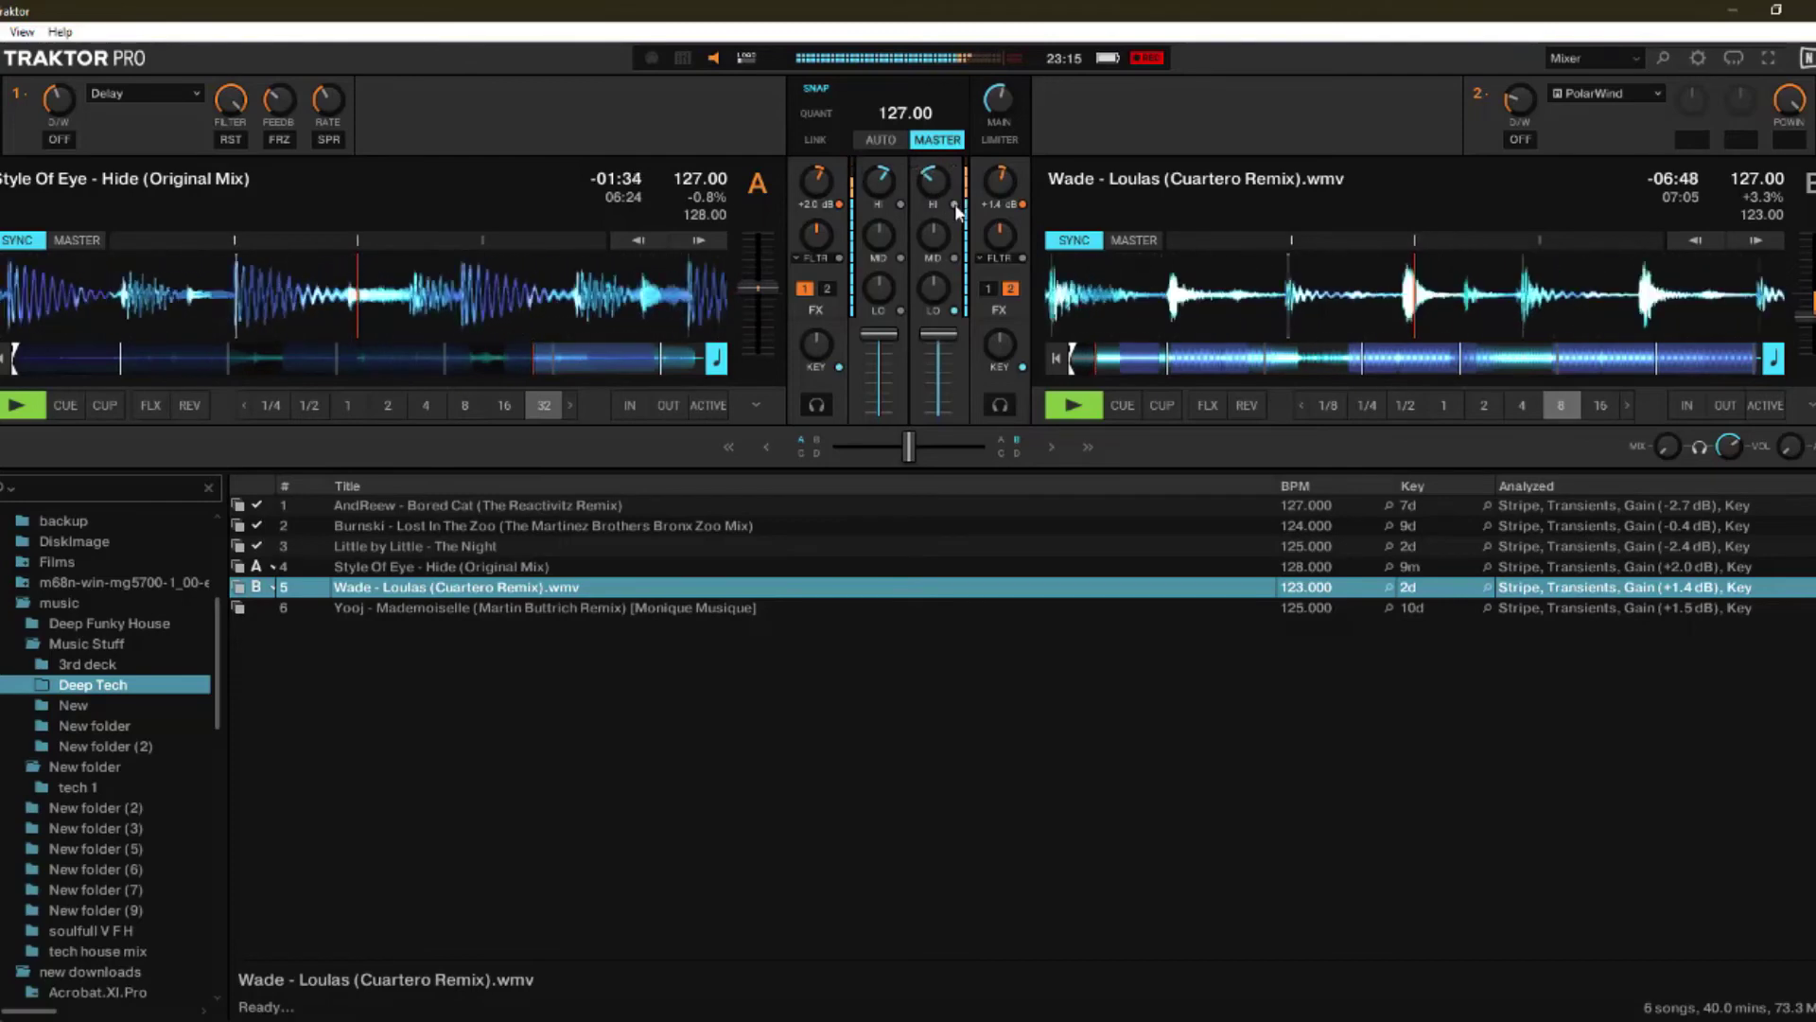
mouse_move(878, 192)
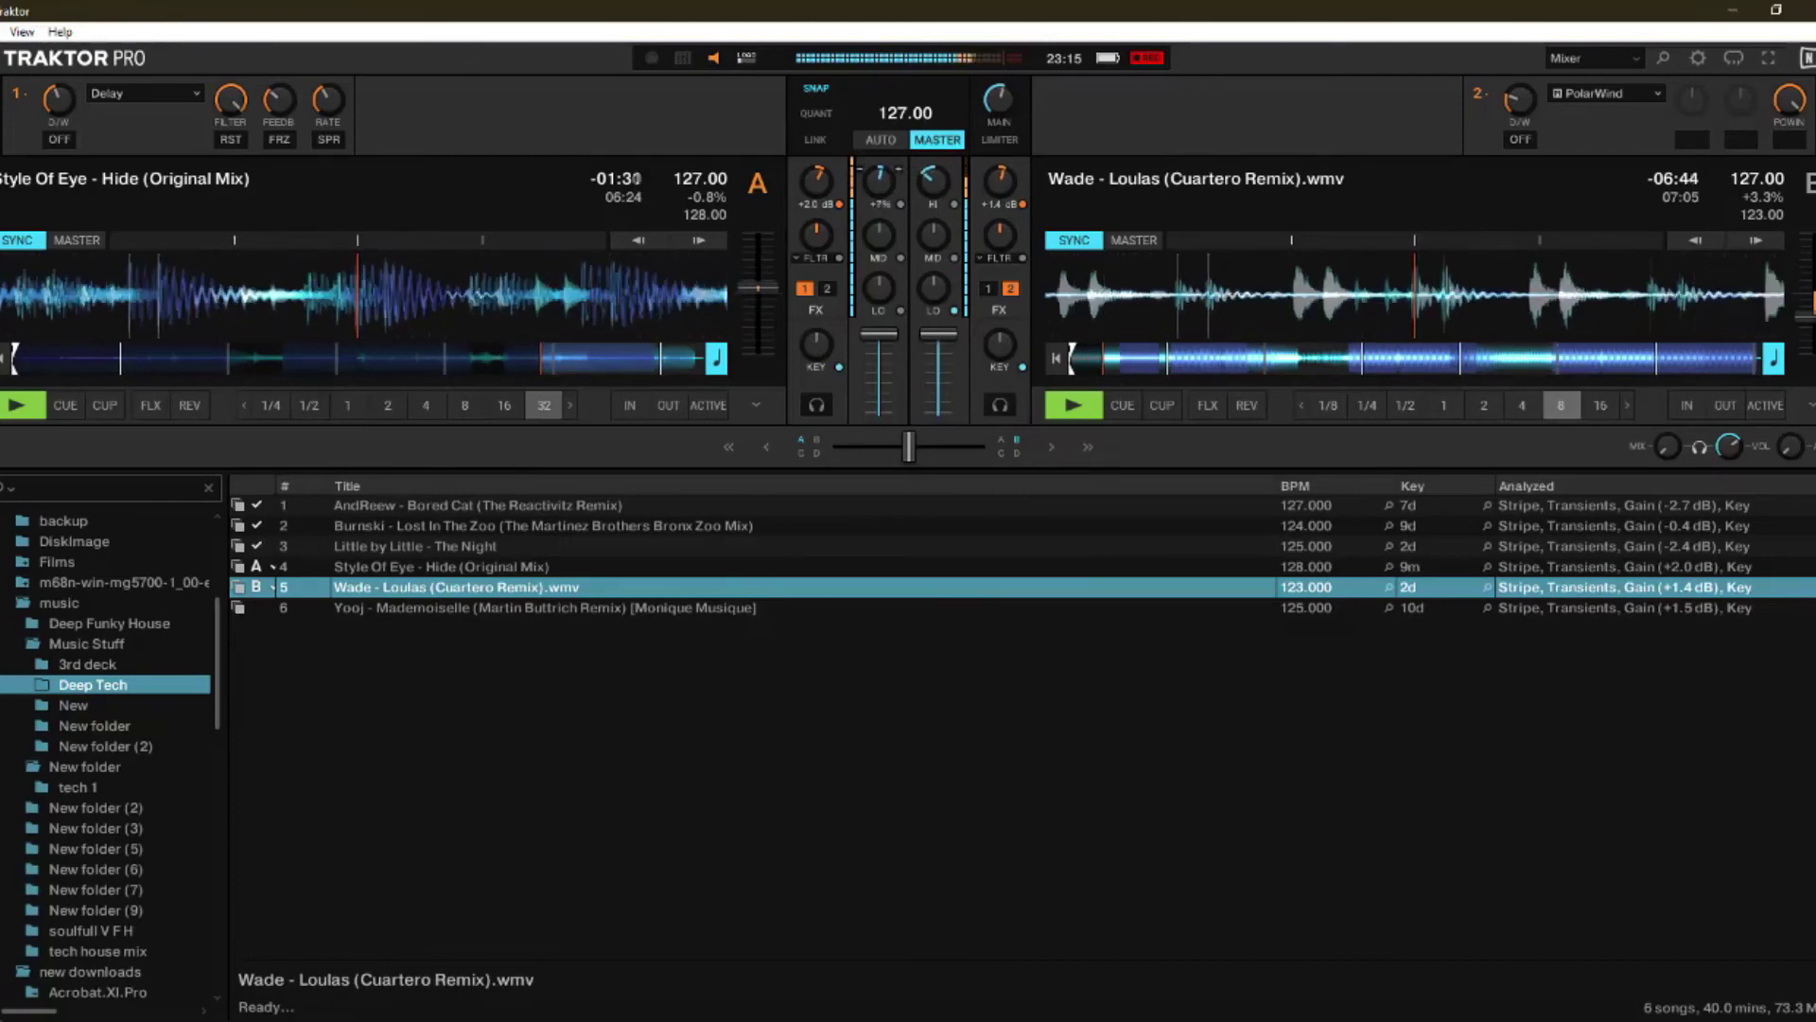
mouse_move(886, 185)
left_mouse_down()
mouse_move(927, 183)
mouse_move(880, 192)
left_mouse_up()
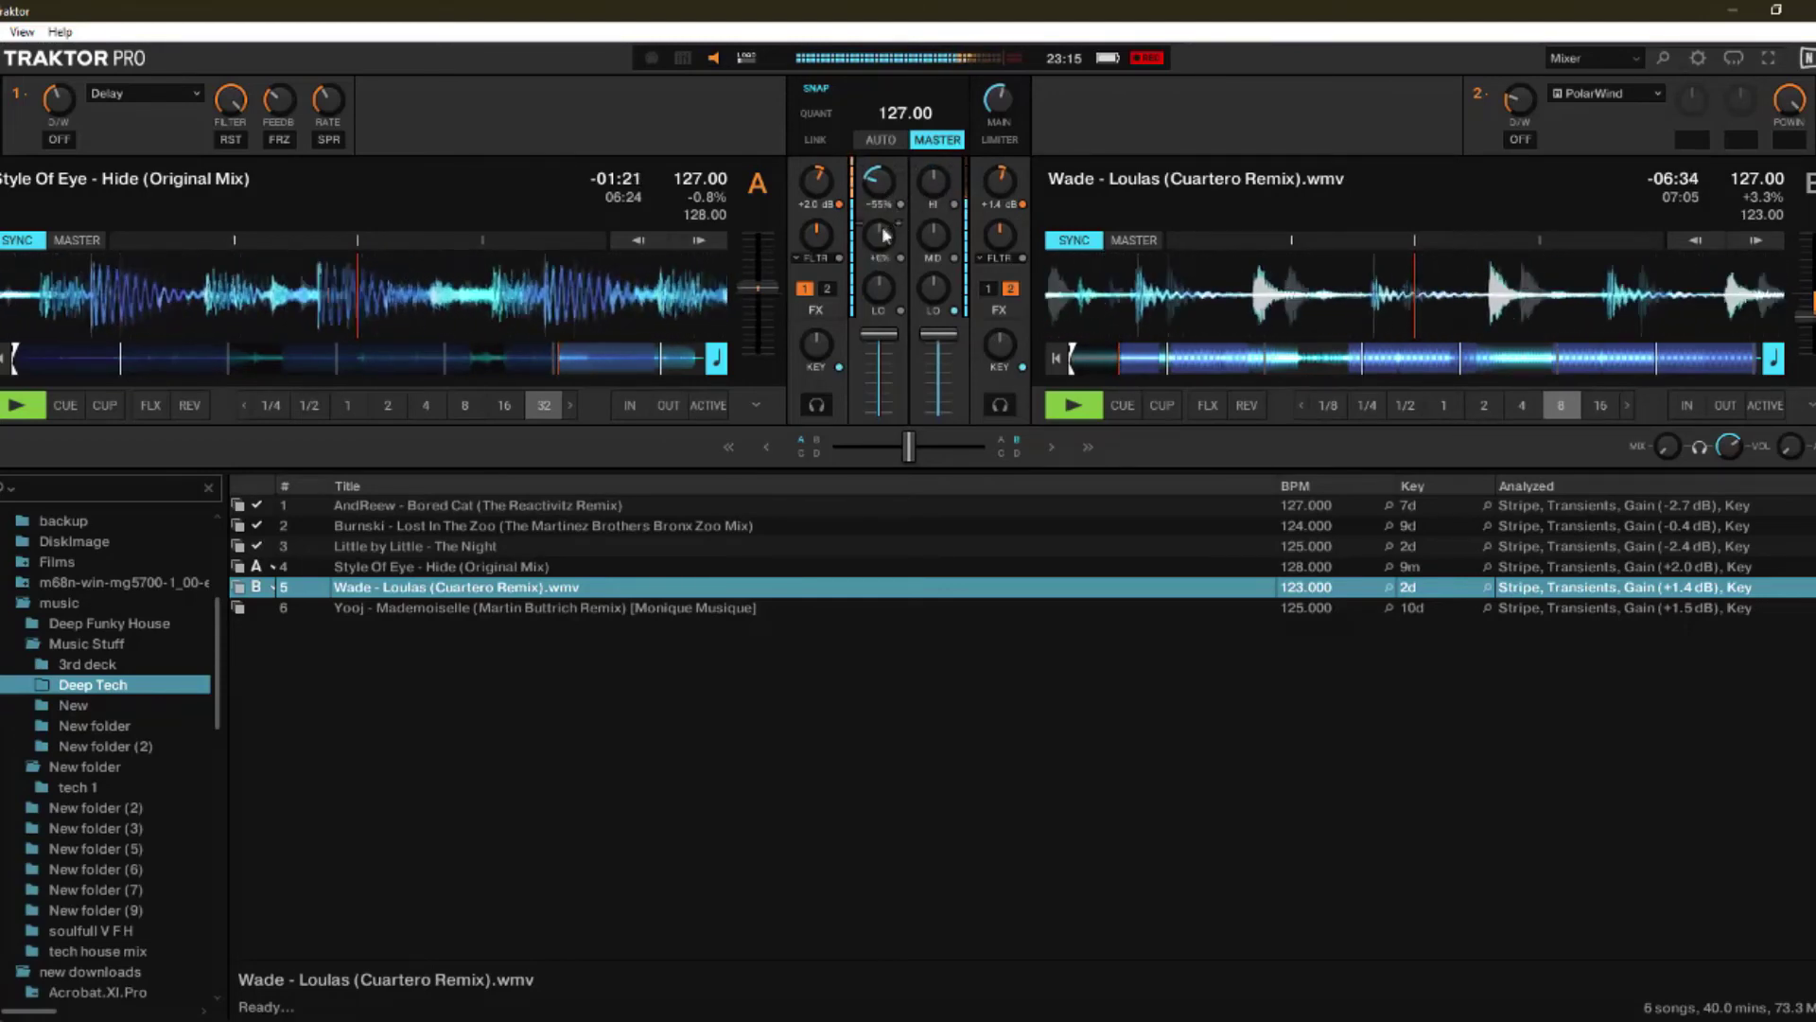
left_click_drag(879, 233, 880, 234)
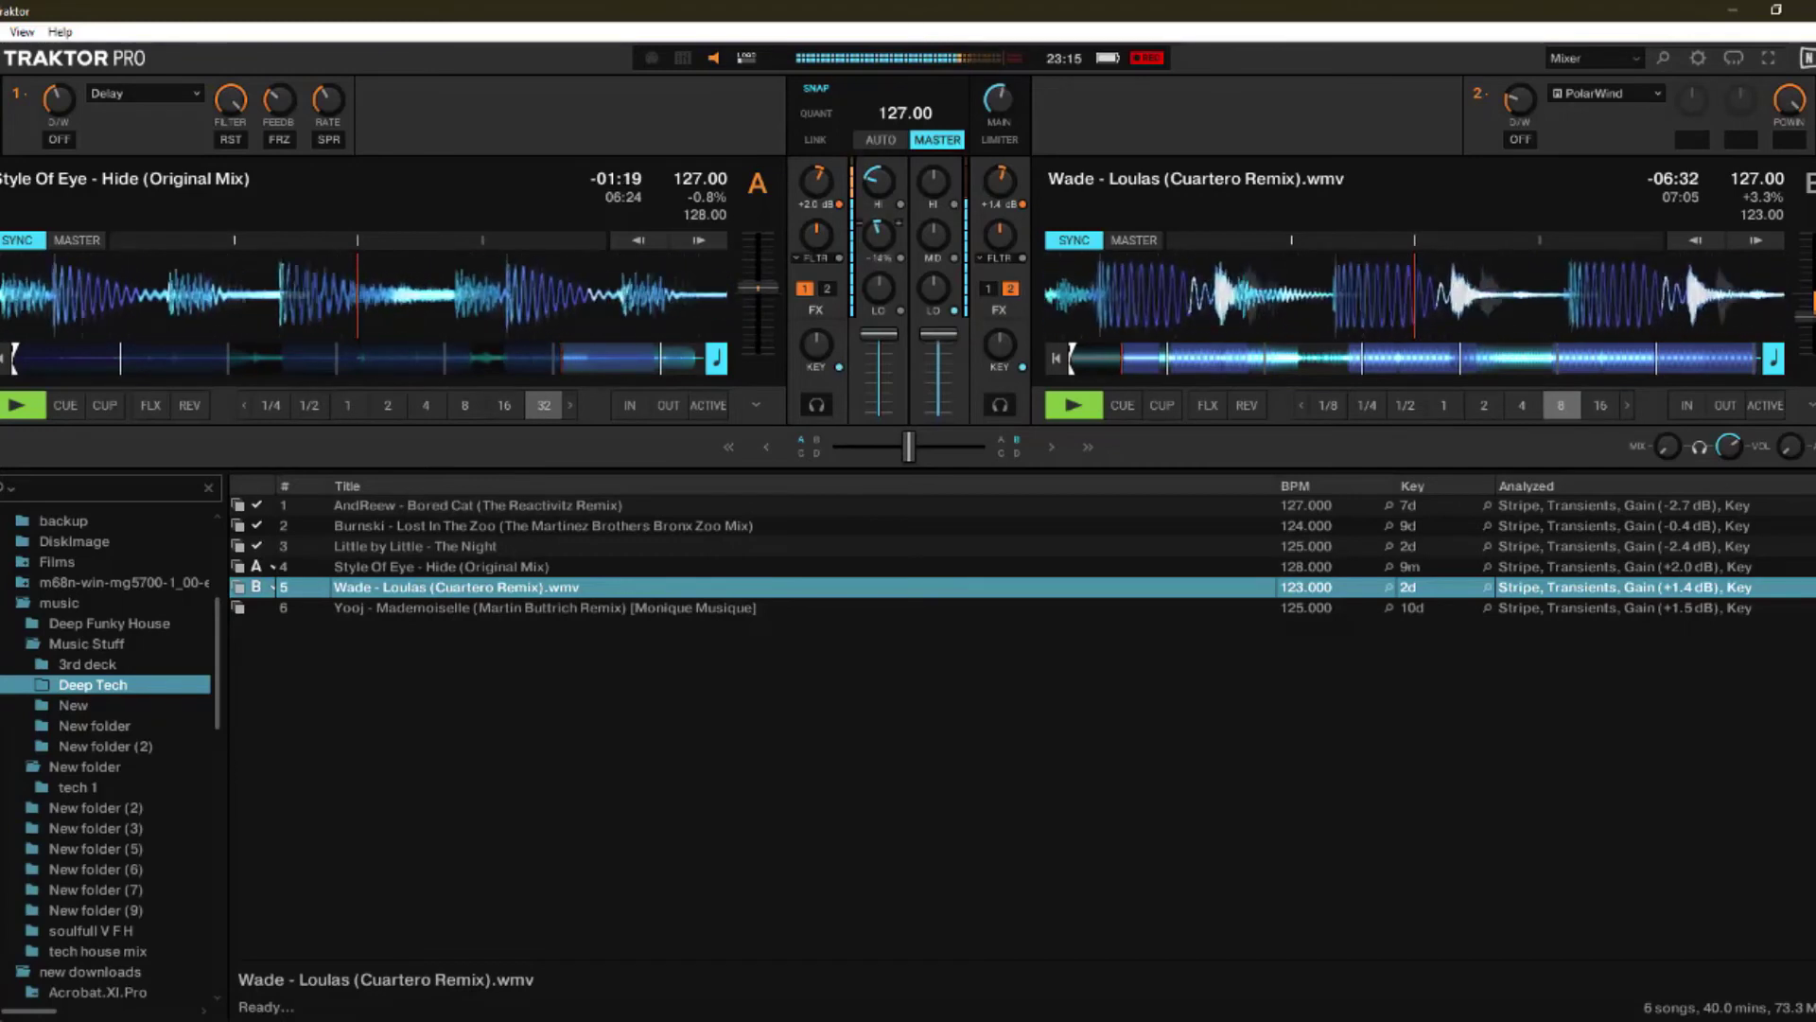
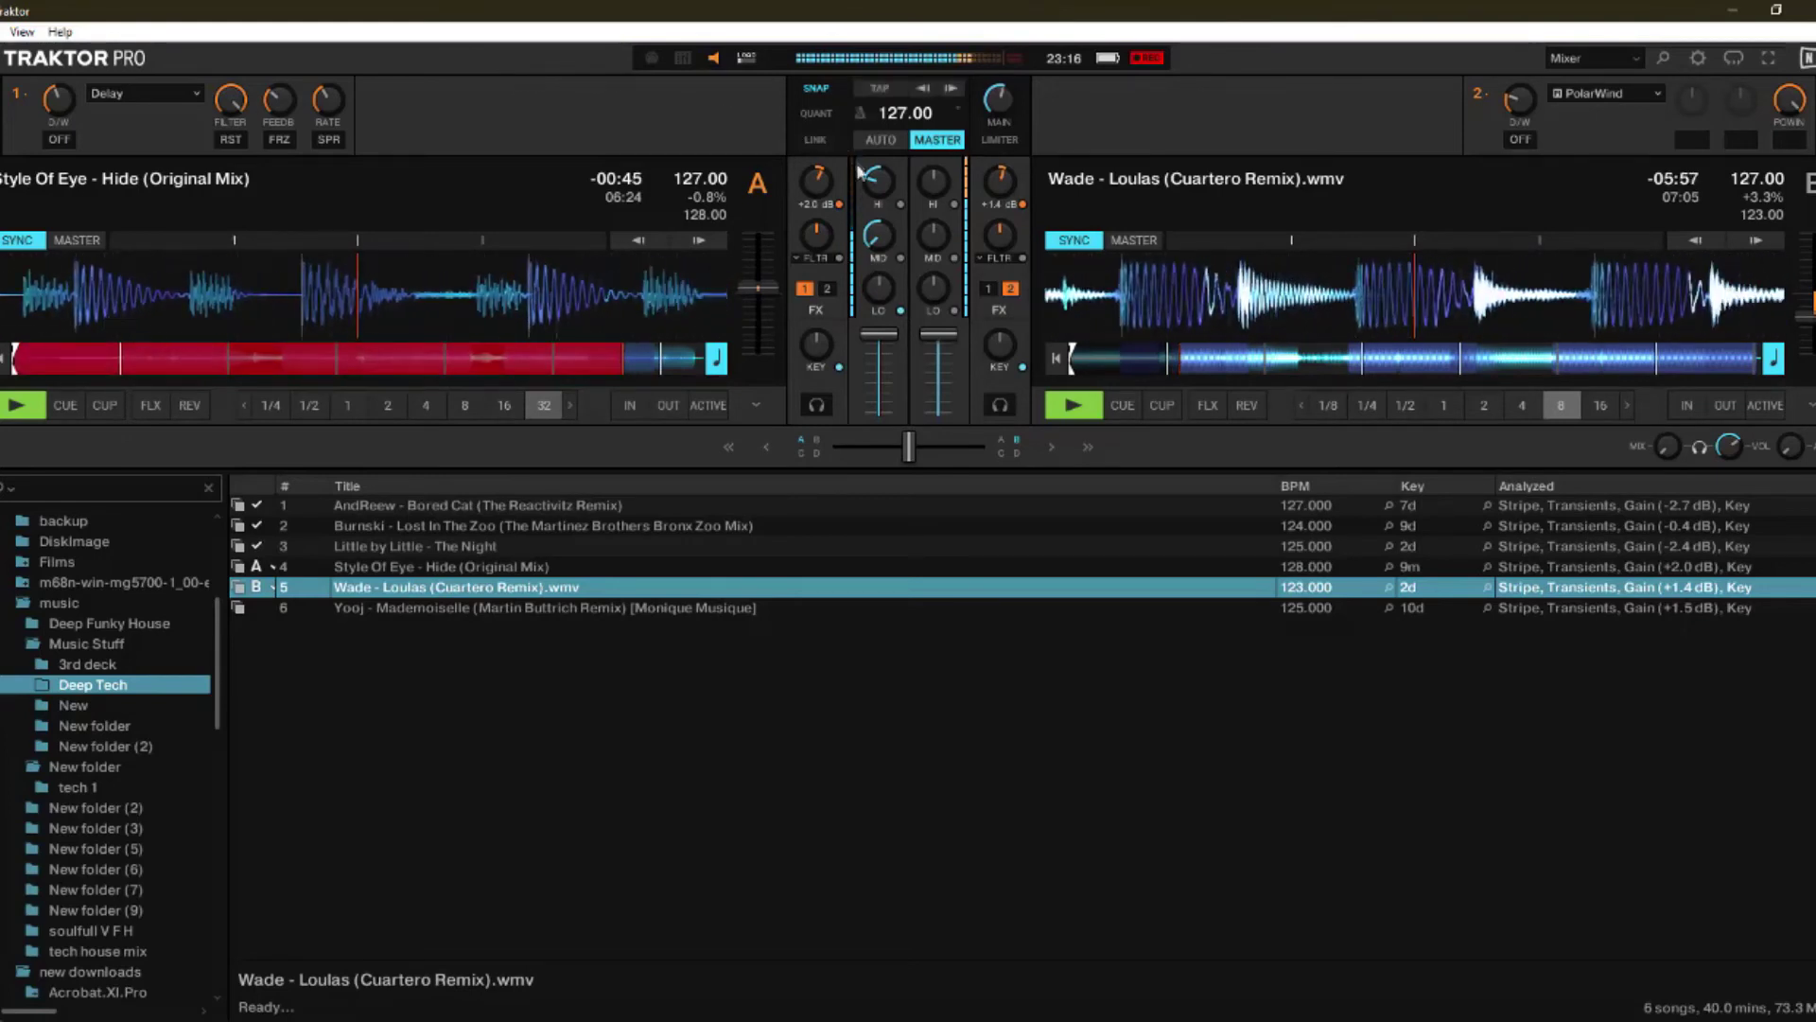
Step: Crossfade fully to deck B and replace the stopped deck A track with Yooj - Mademoiselle (Martin Buttrich Remix)
left_click_drag(877, 179, 887, 261)
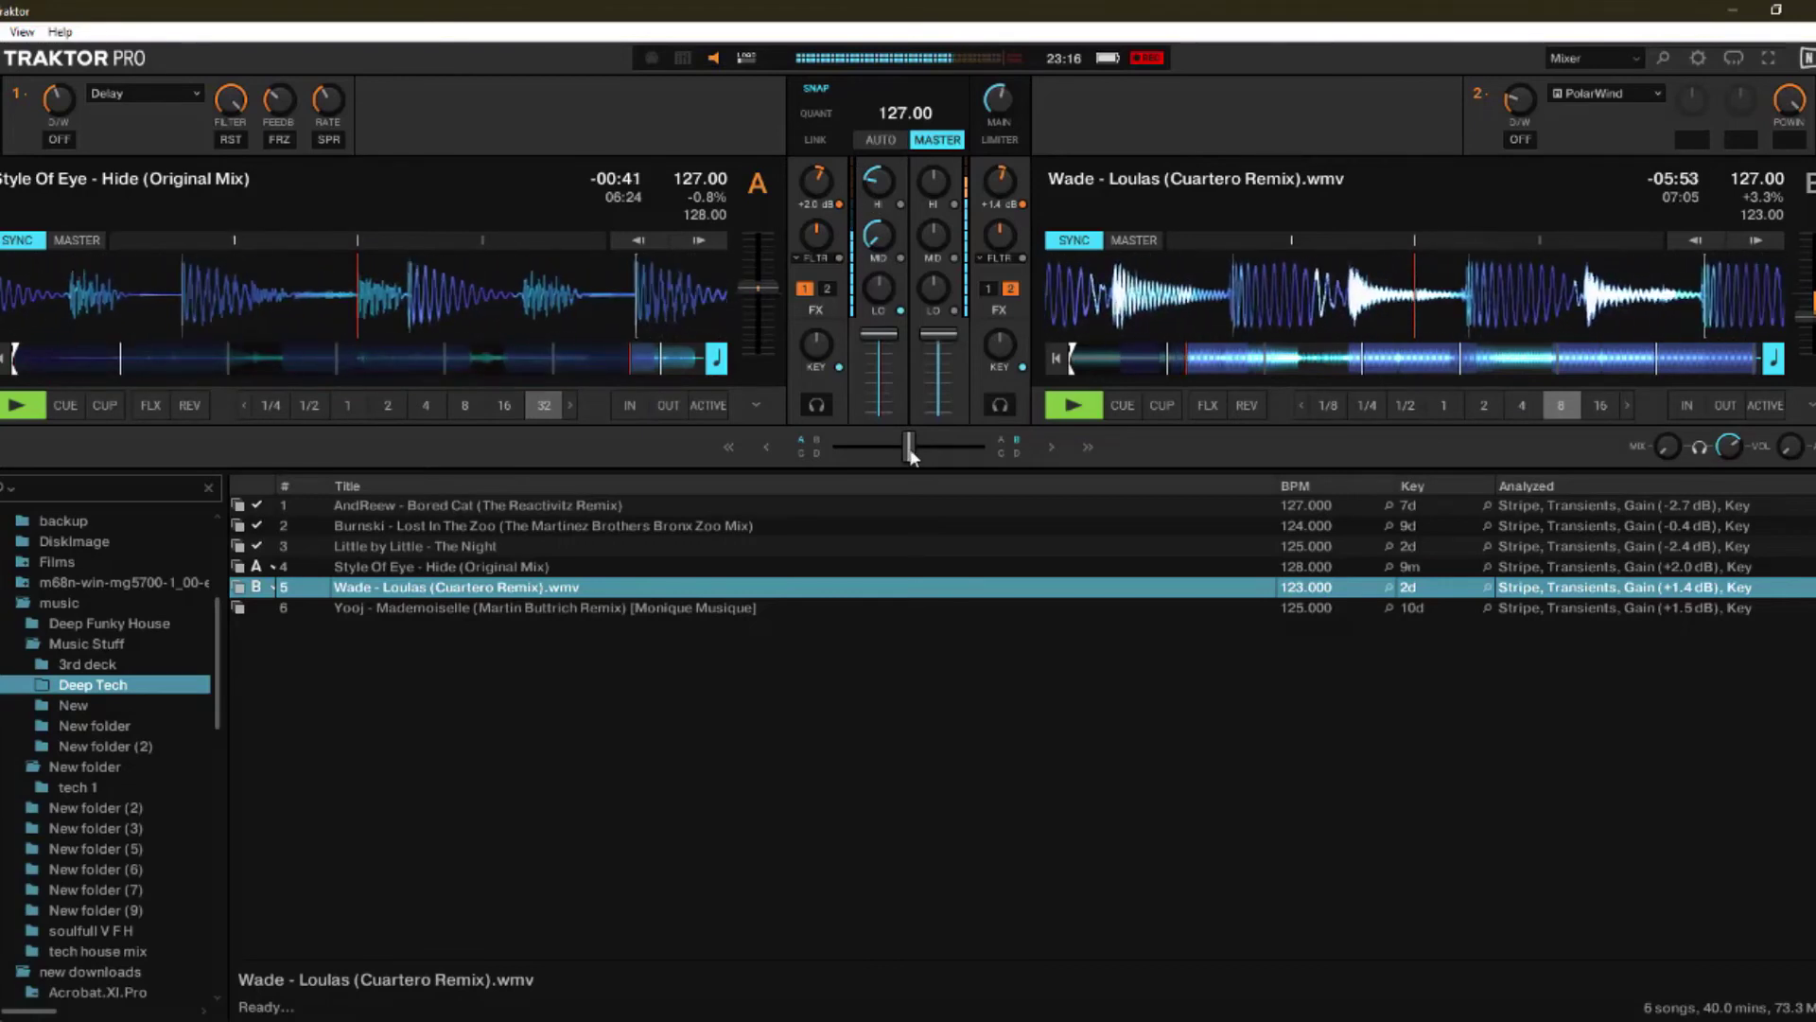
left_click_drag(908, 446, 983, 446)
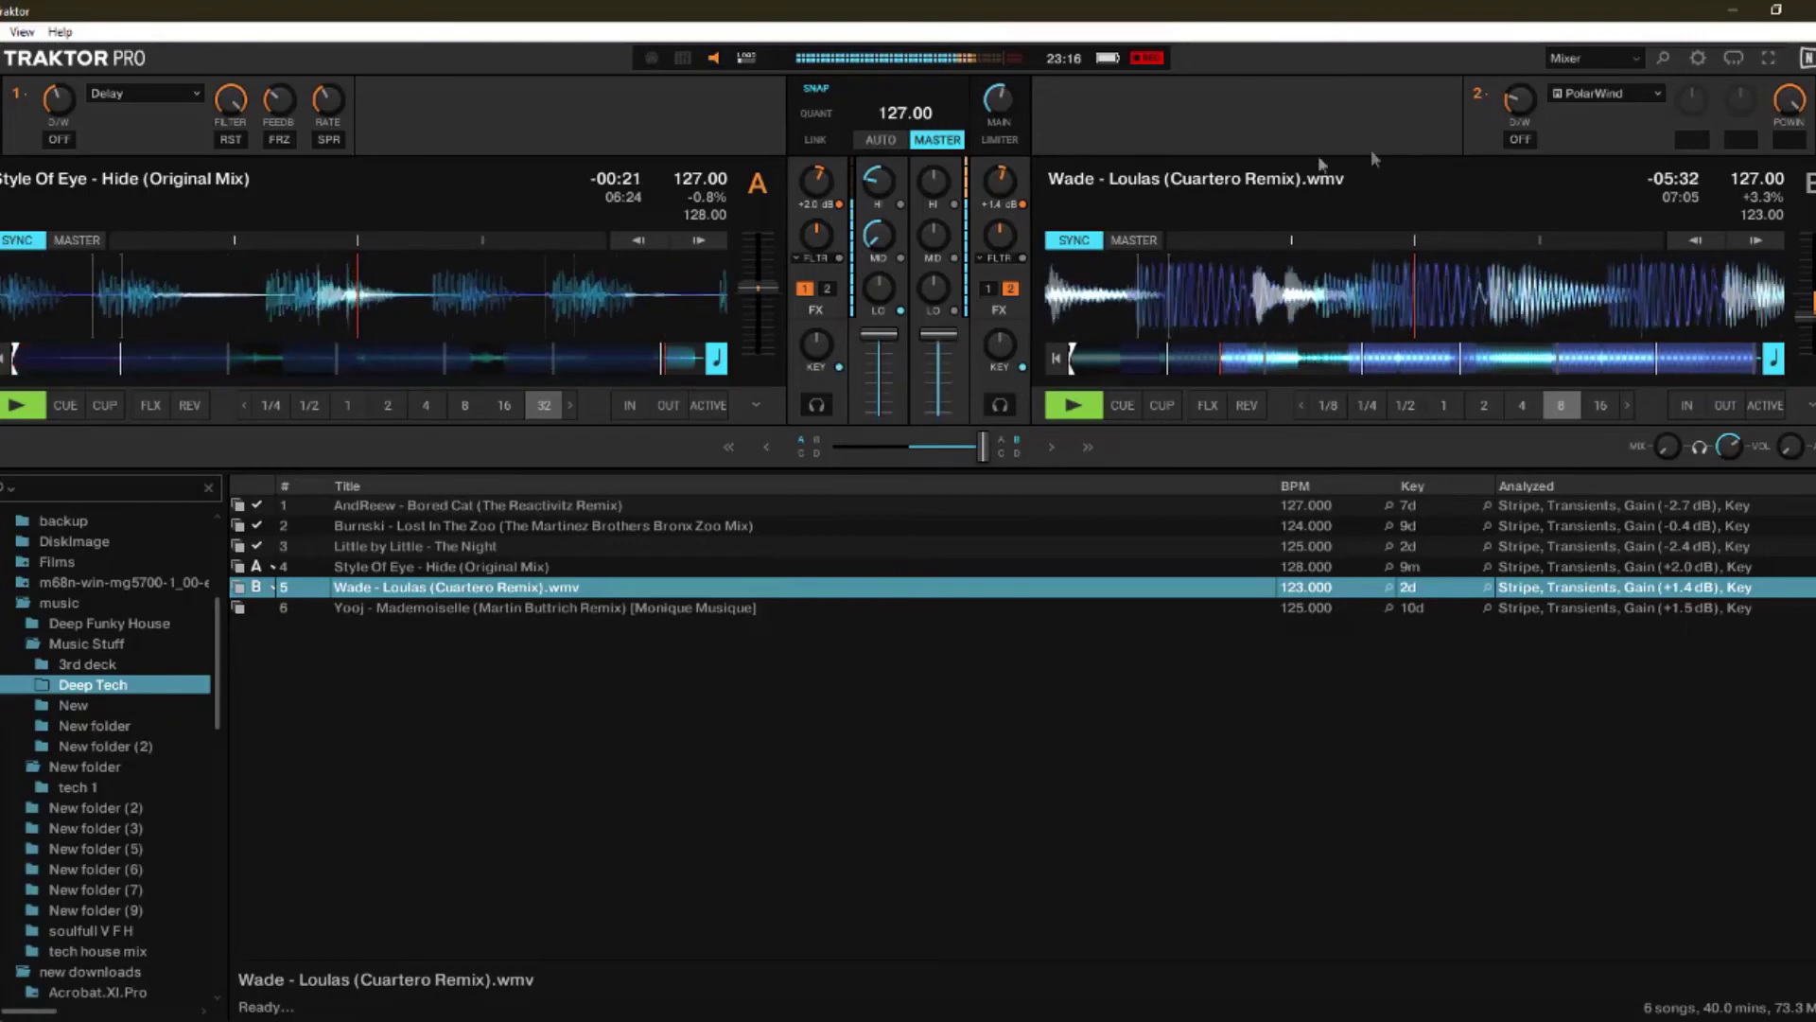
left_click(16, 405)
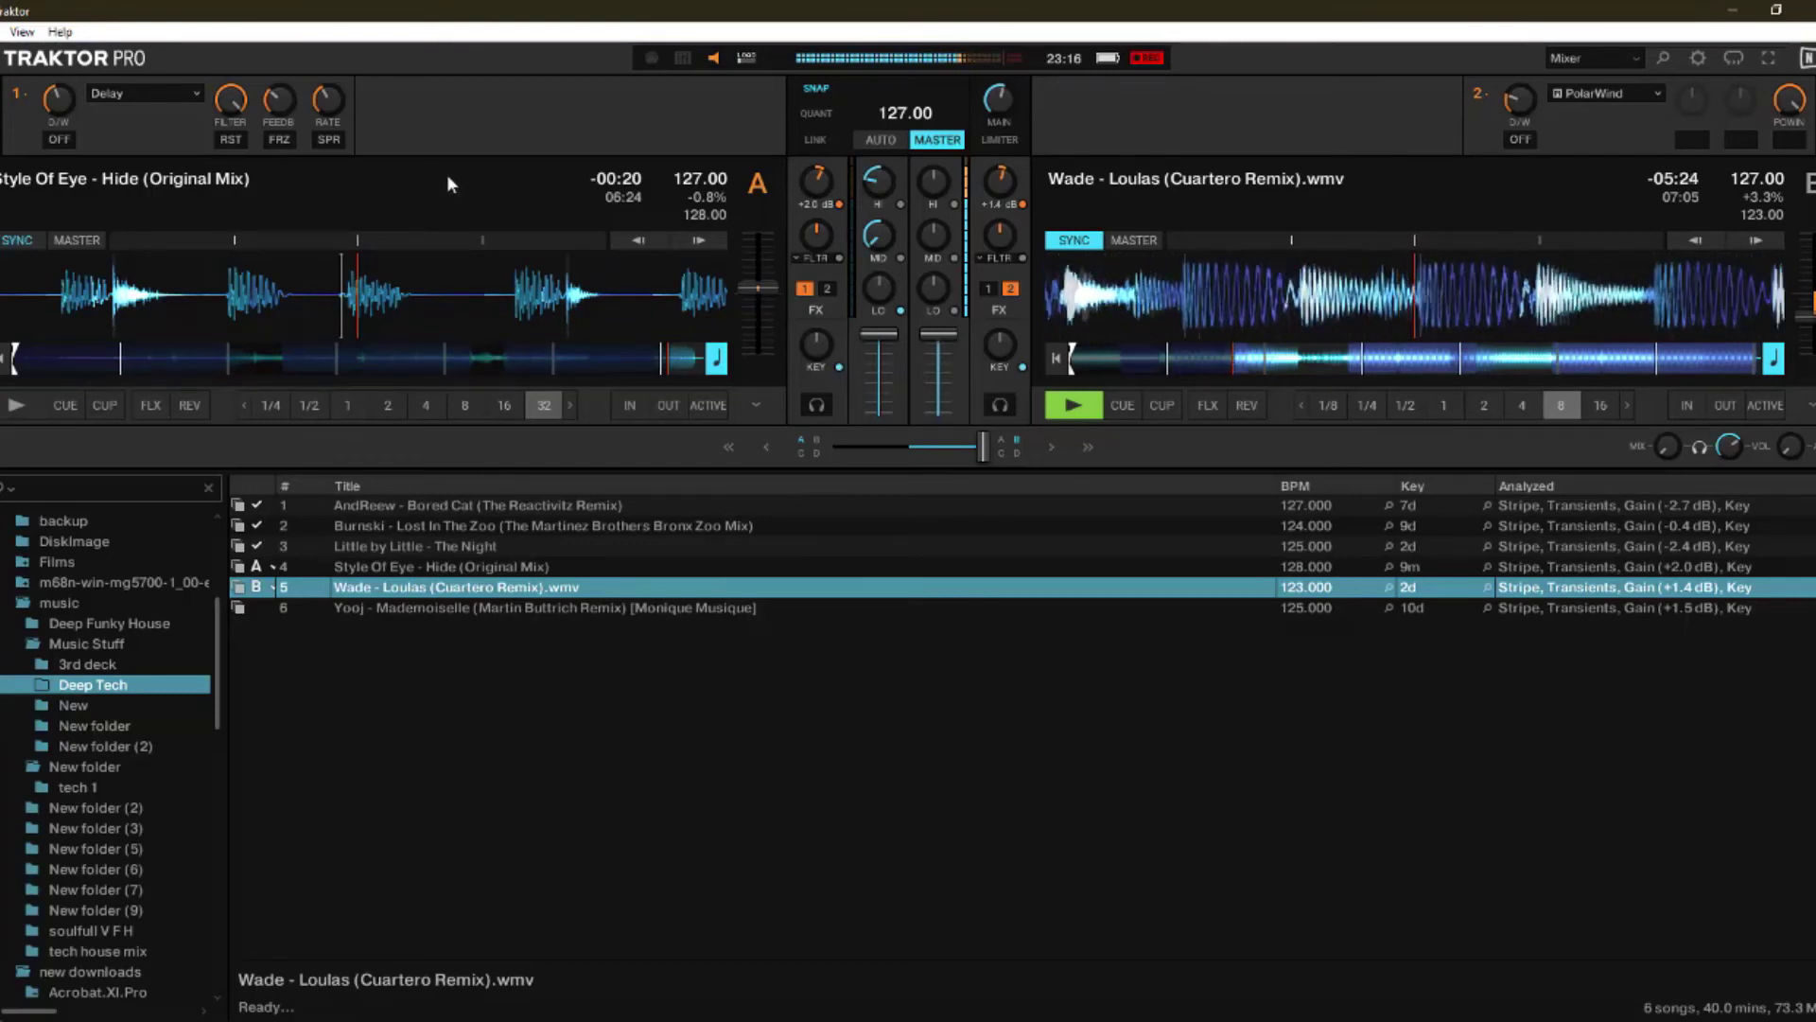
left_click_drag(406, 605, 417, 297)
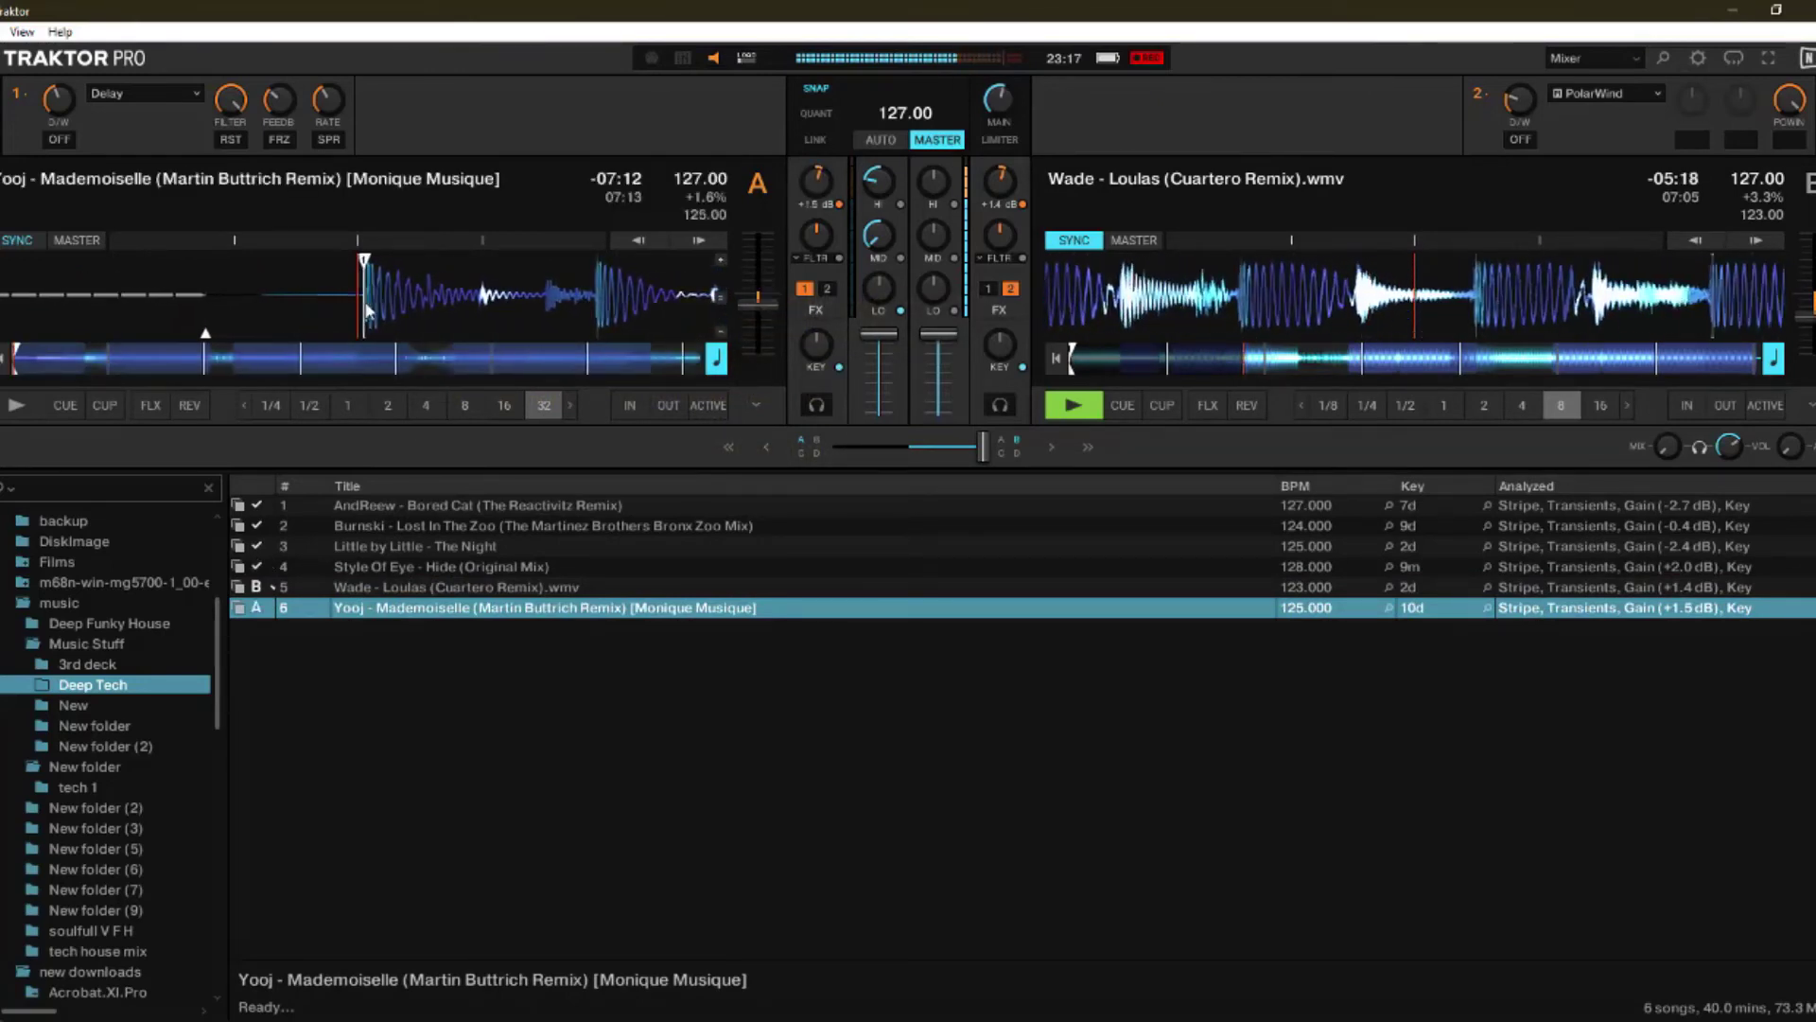
Step: Switch on FX unit 2 and load Reverb into it for deck B
left_click(1520, 139)
left_click(1606, 93)
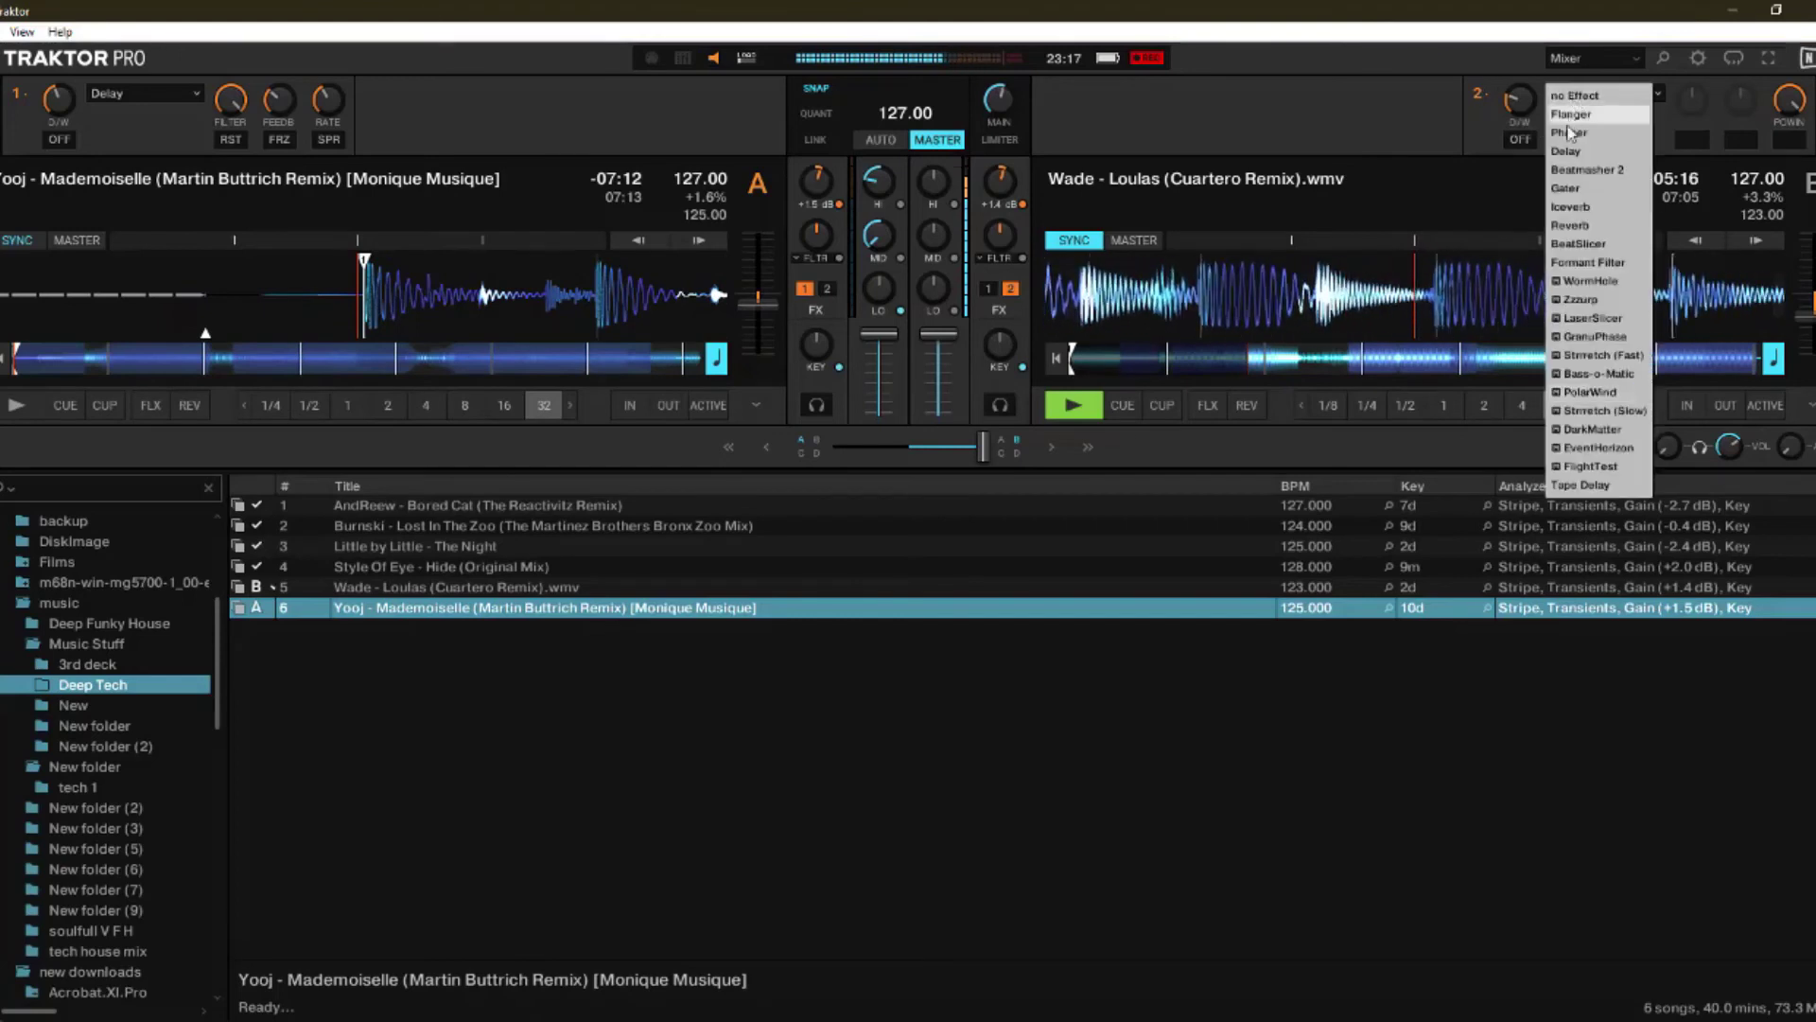
left_click(1567, 227)
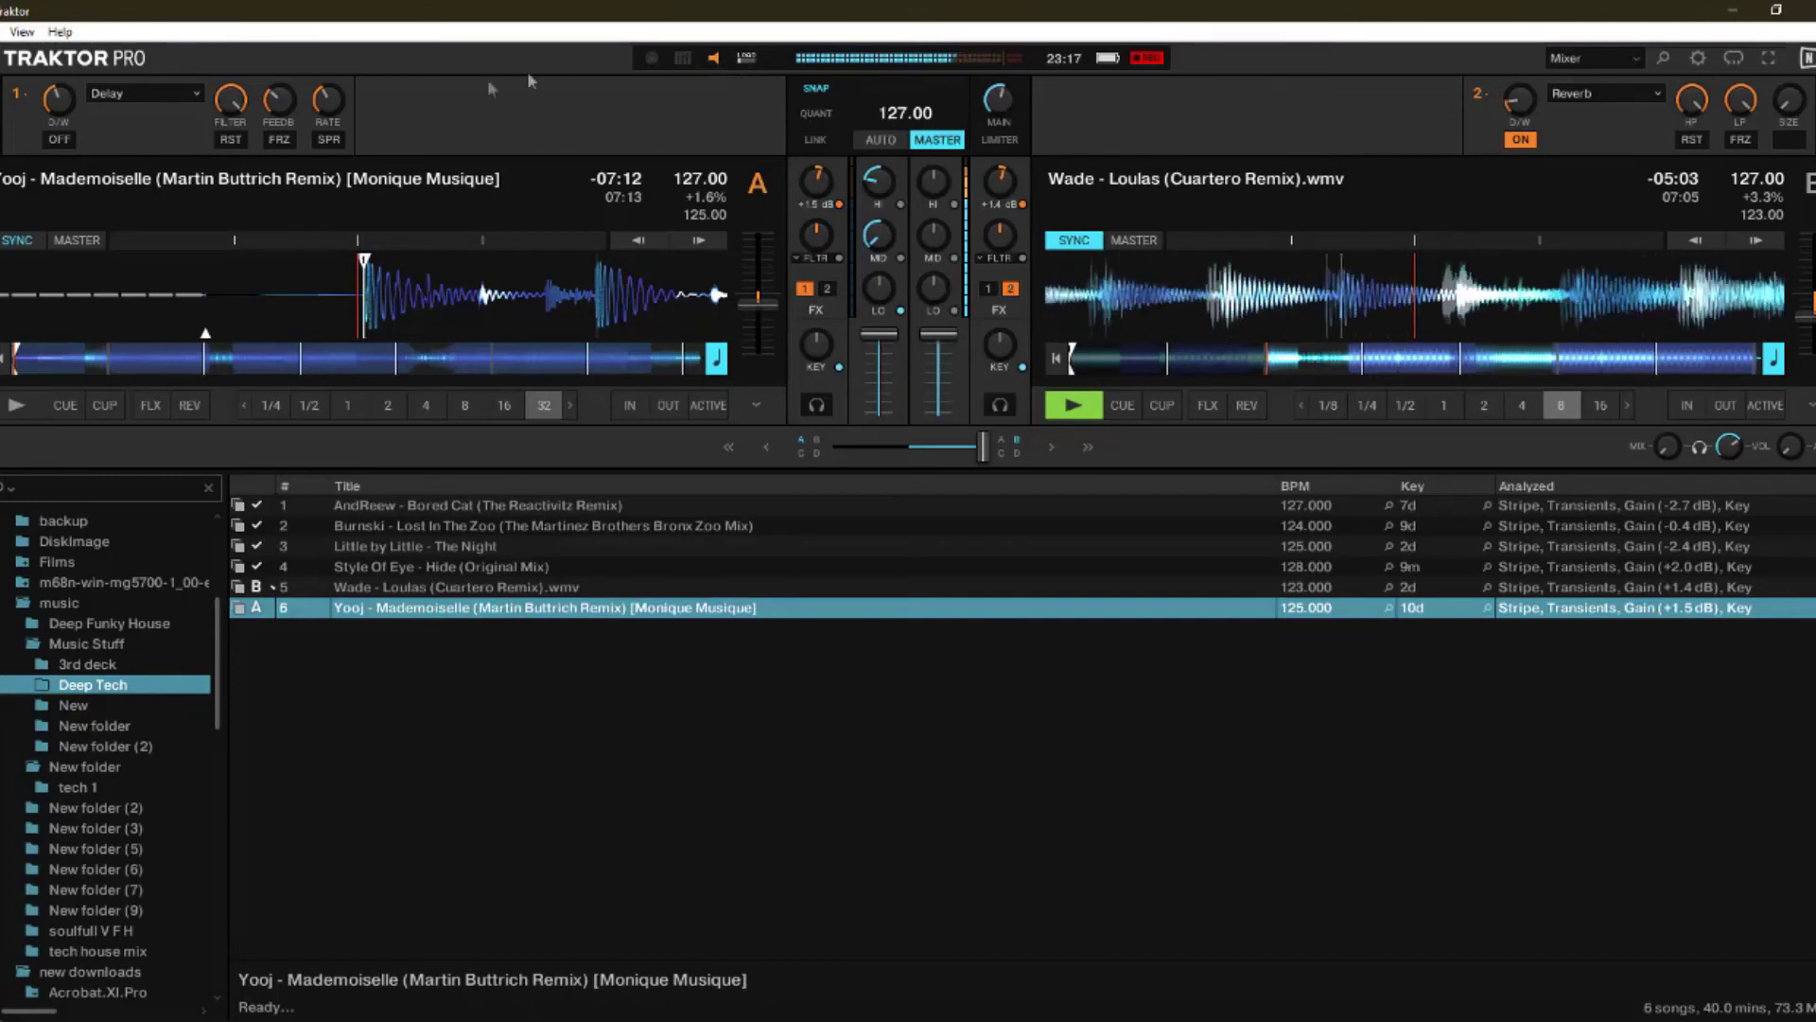
Step: Raise deck A's highs and reset its mids to neutral, and return the crossfader to the centre
mouse_move(878, 191)
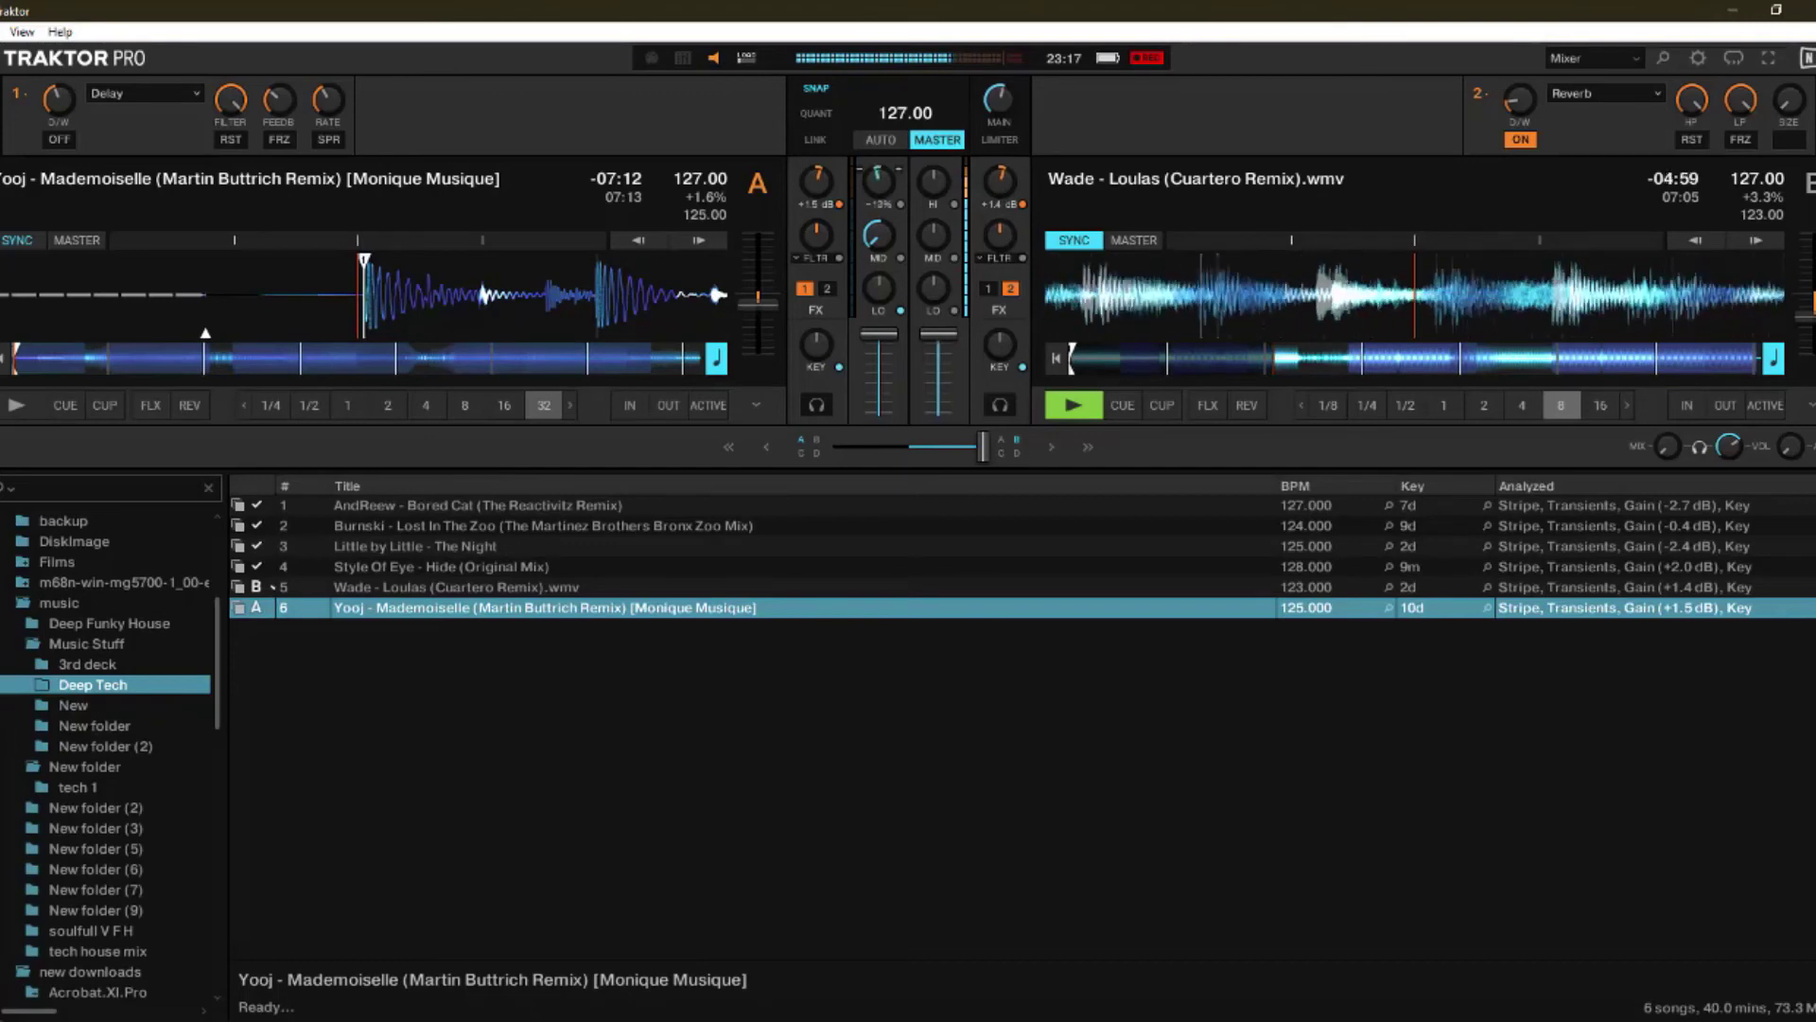
left_click_drag(880, 232, 882, 204)
double_click(882, 243)
left_click_drag(984, 445, 910, 445)
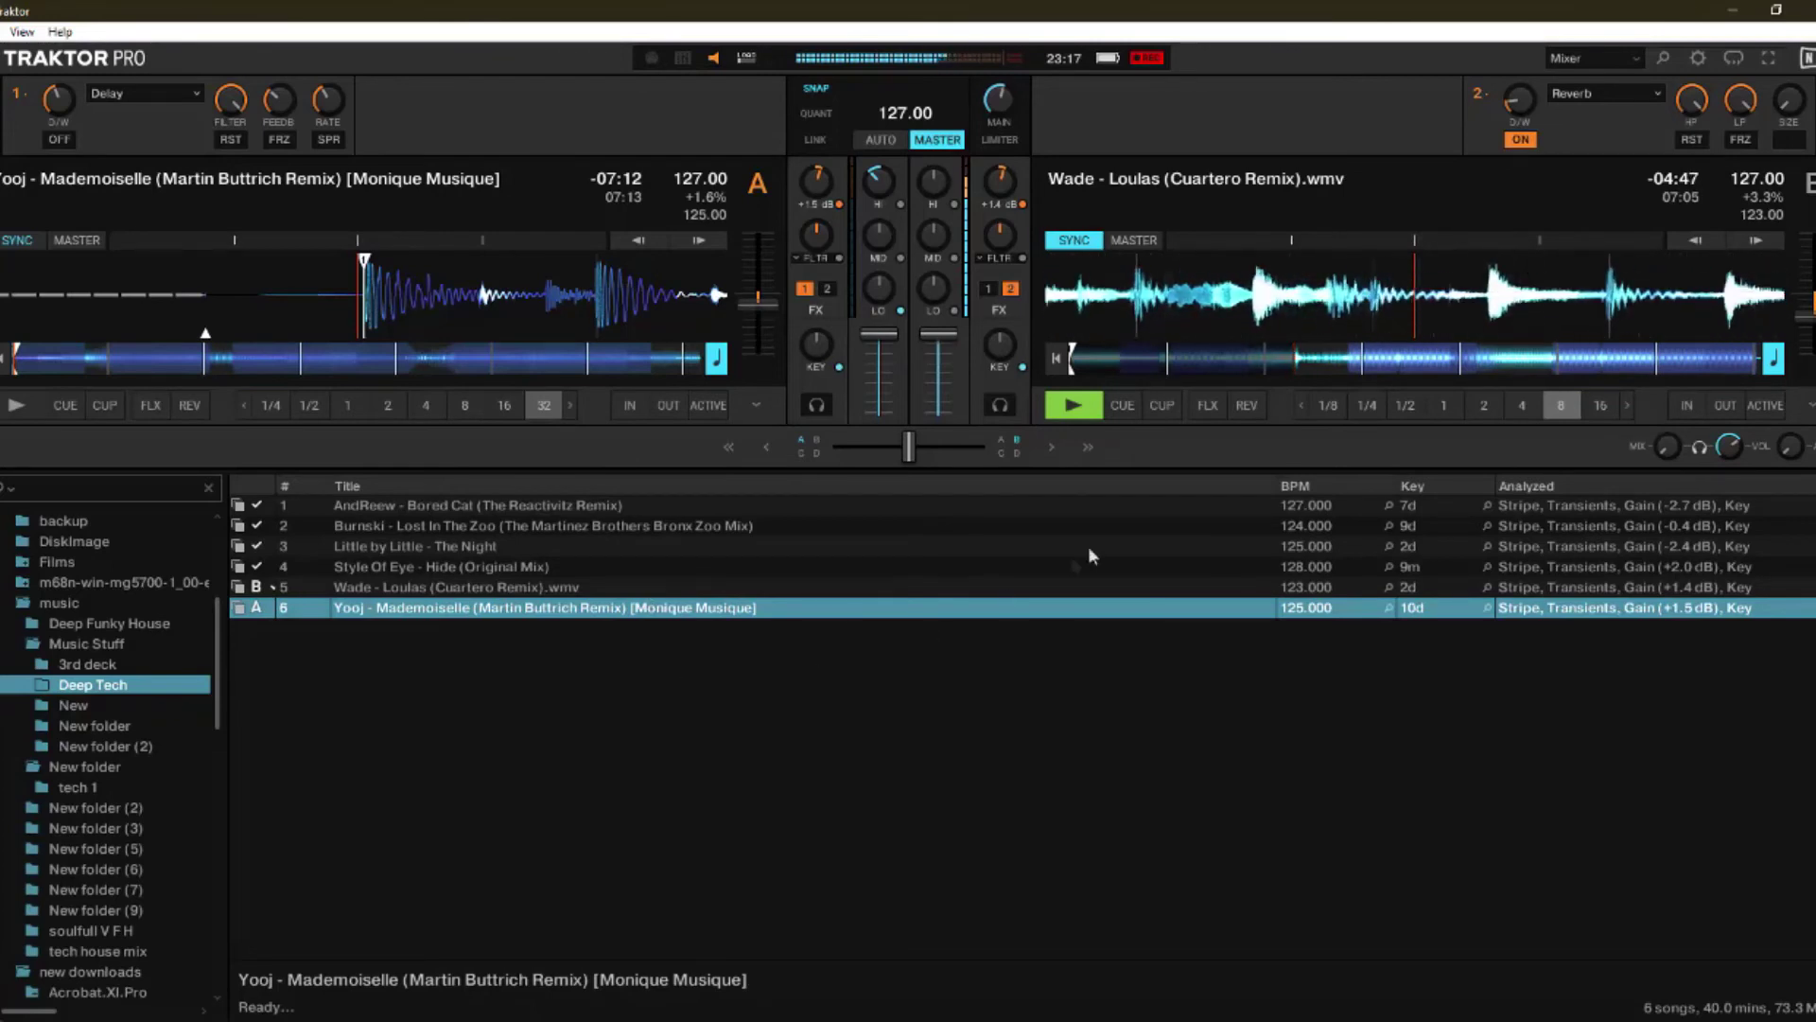
Step: Replace Reverb with Delay in FX unit 2, and check the recording's size and length in the audio recorder
left_click(1568, 94)
left_click(1575, 142)
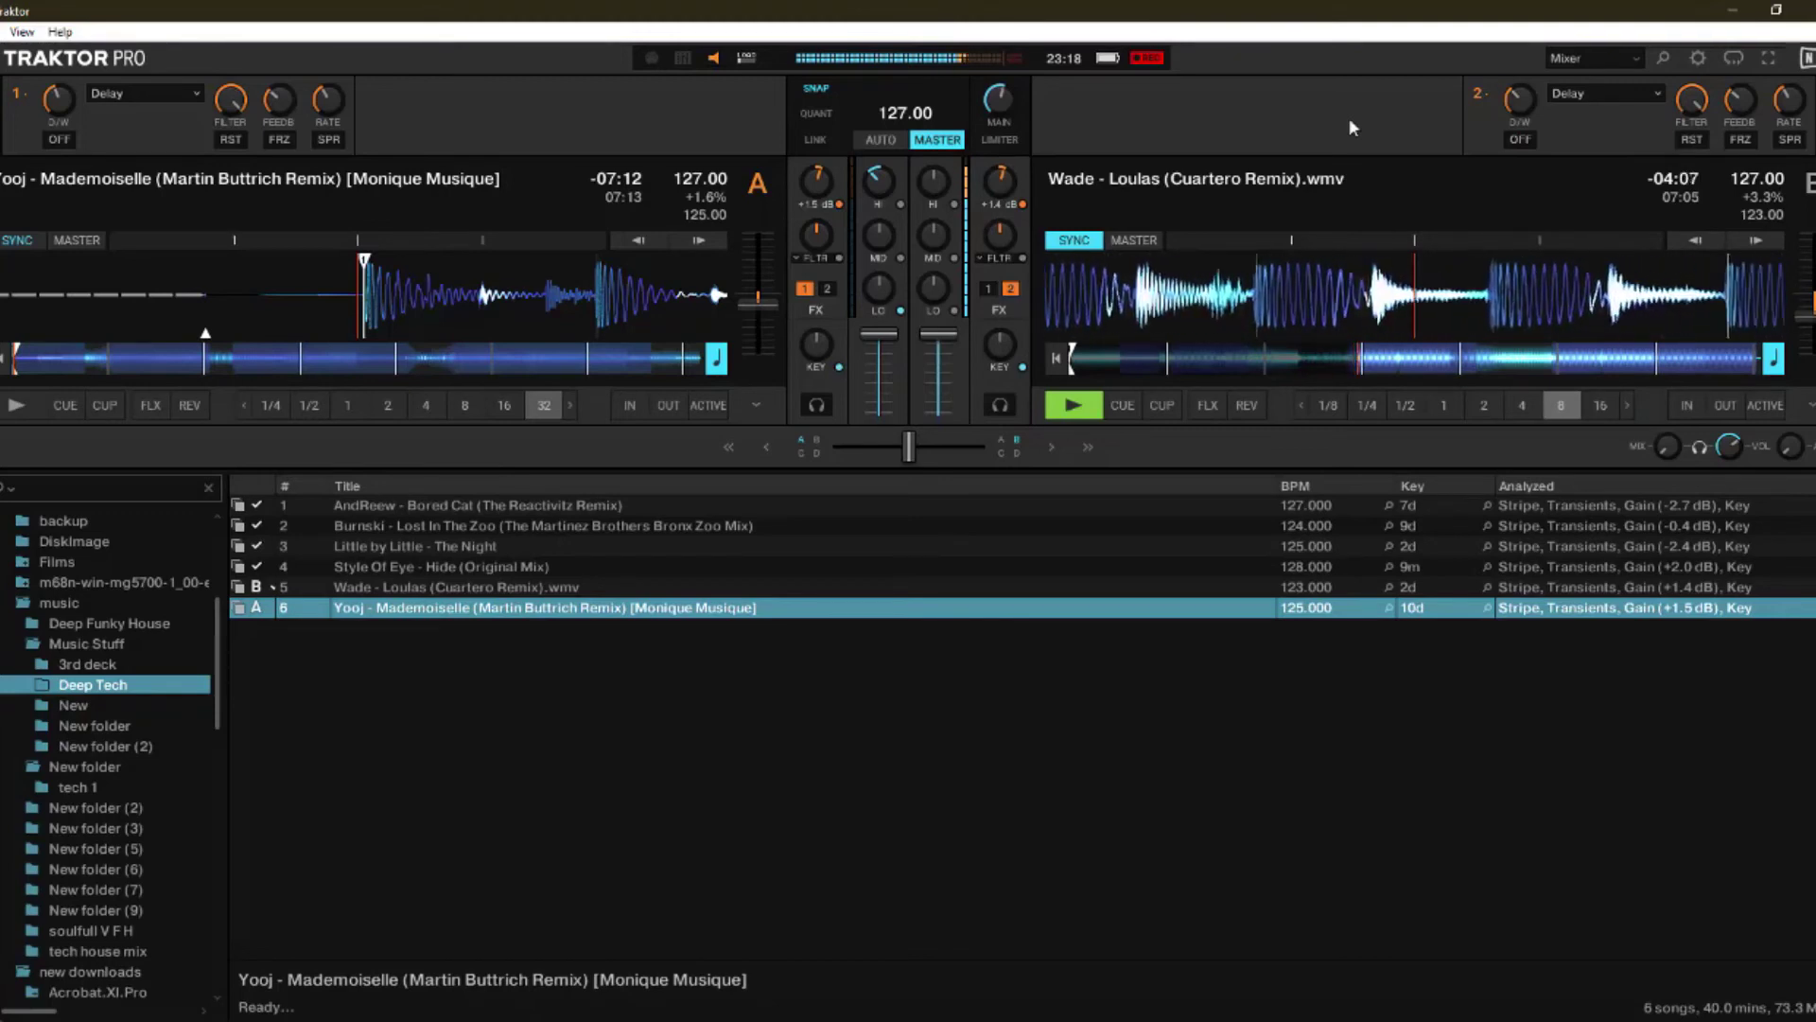
left_click(1814, 139)
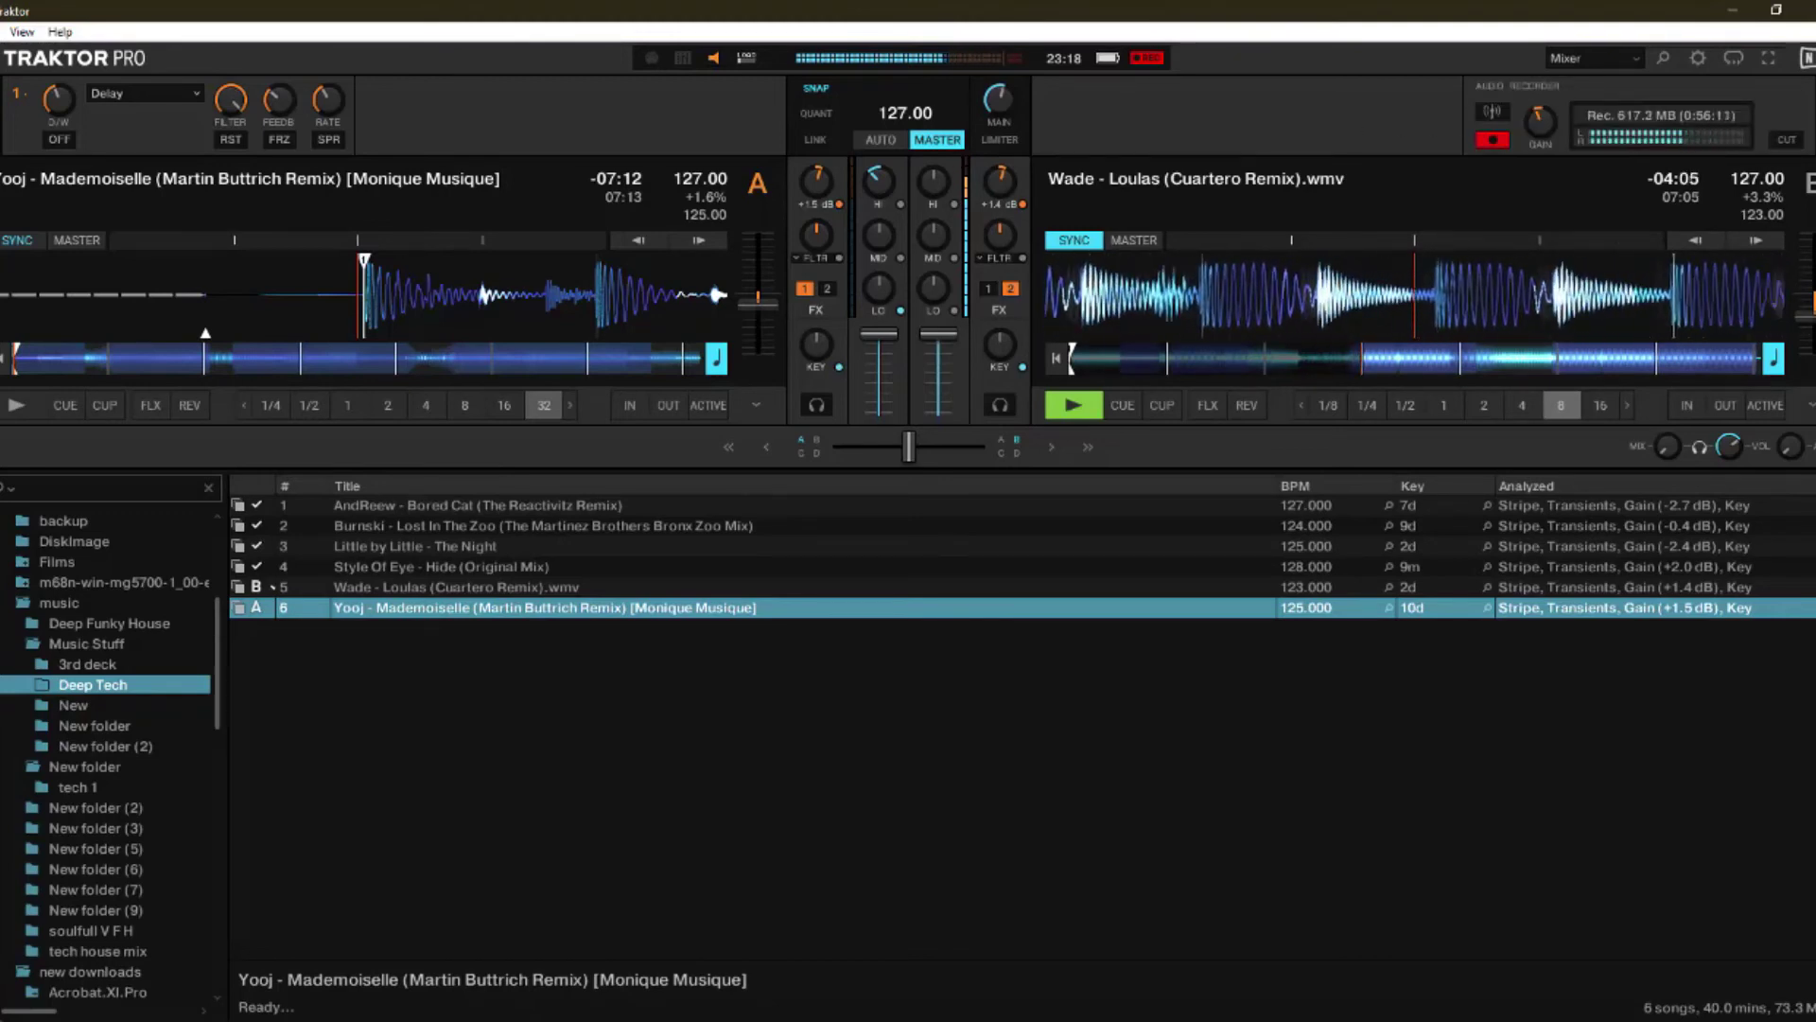
left_click(1815, 94)
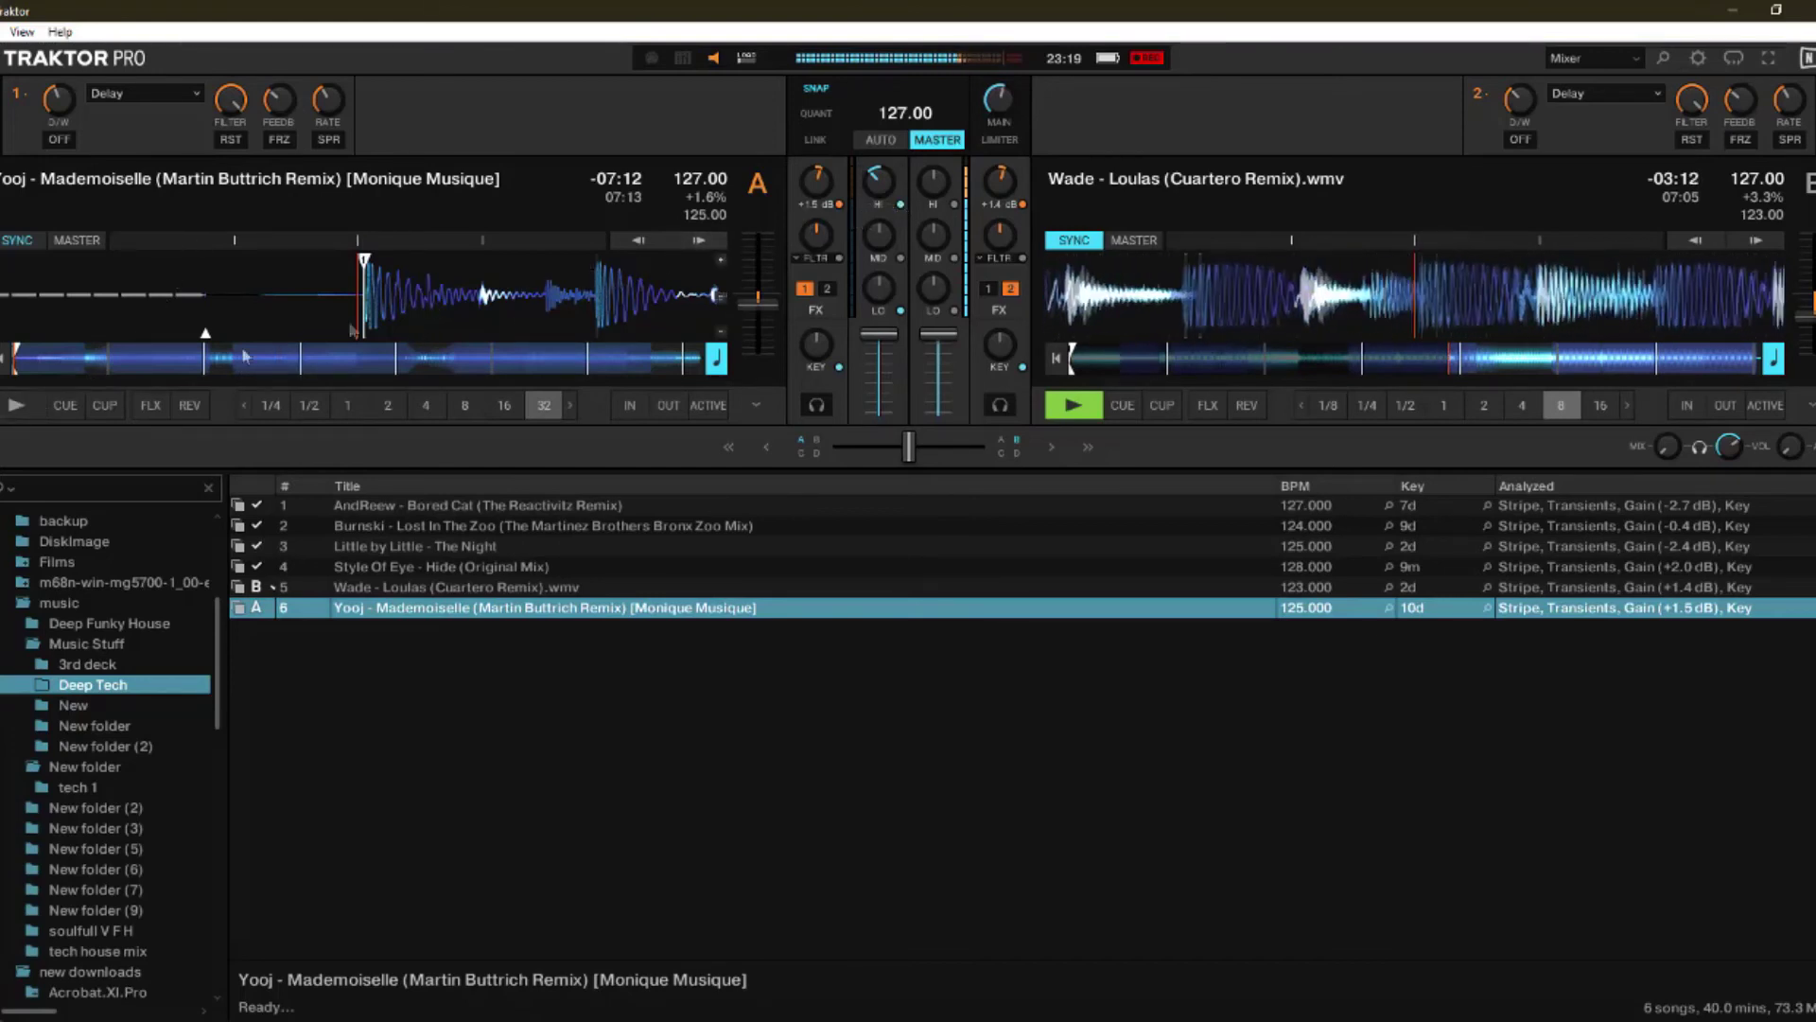
Step: Start the Yooj track on deck A in sync and cut deck B's mids to about -25%
left_click(16, 405)
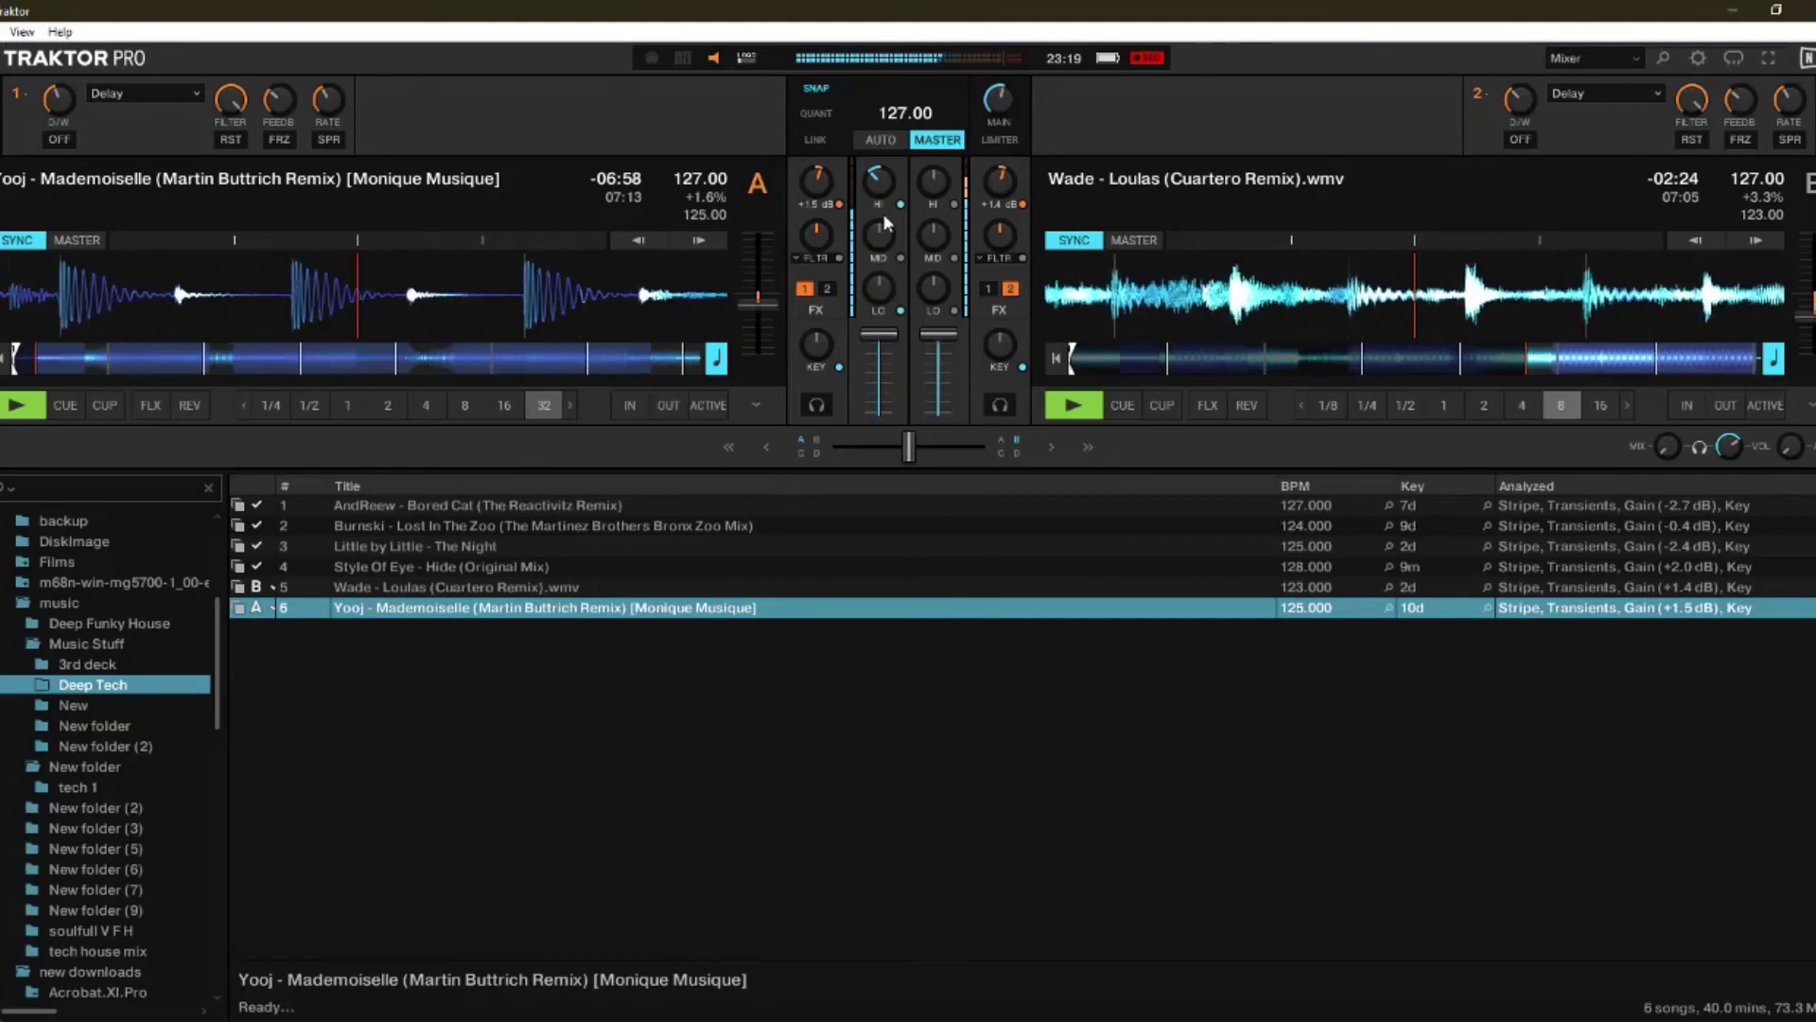
left_click_drag(932, 235, 932, 258)
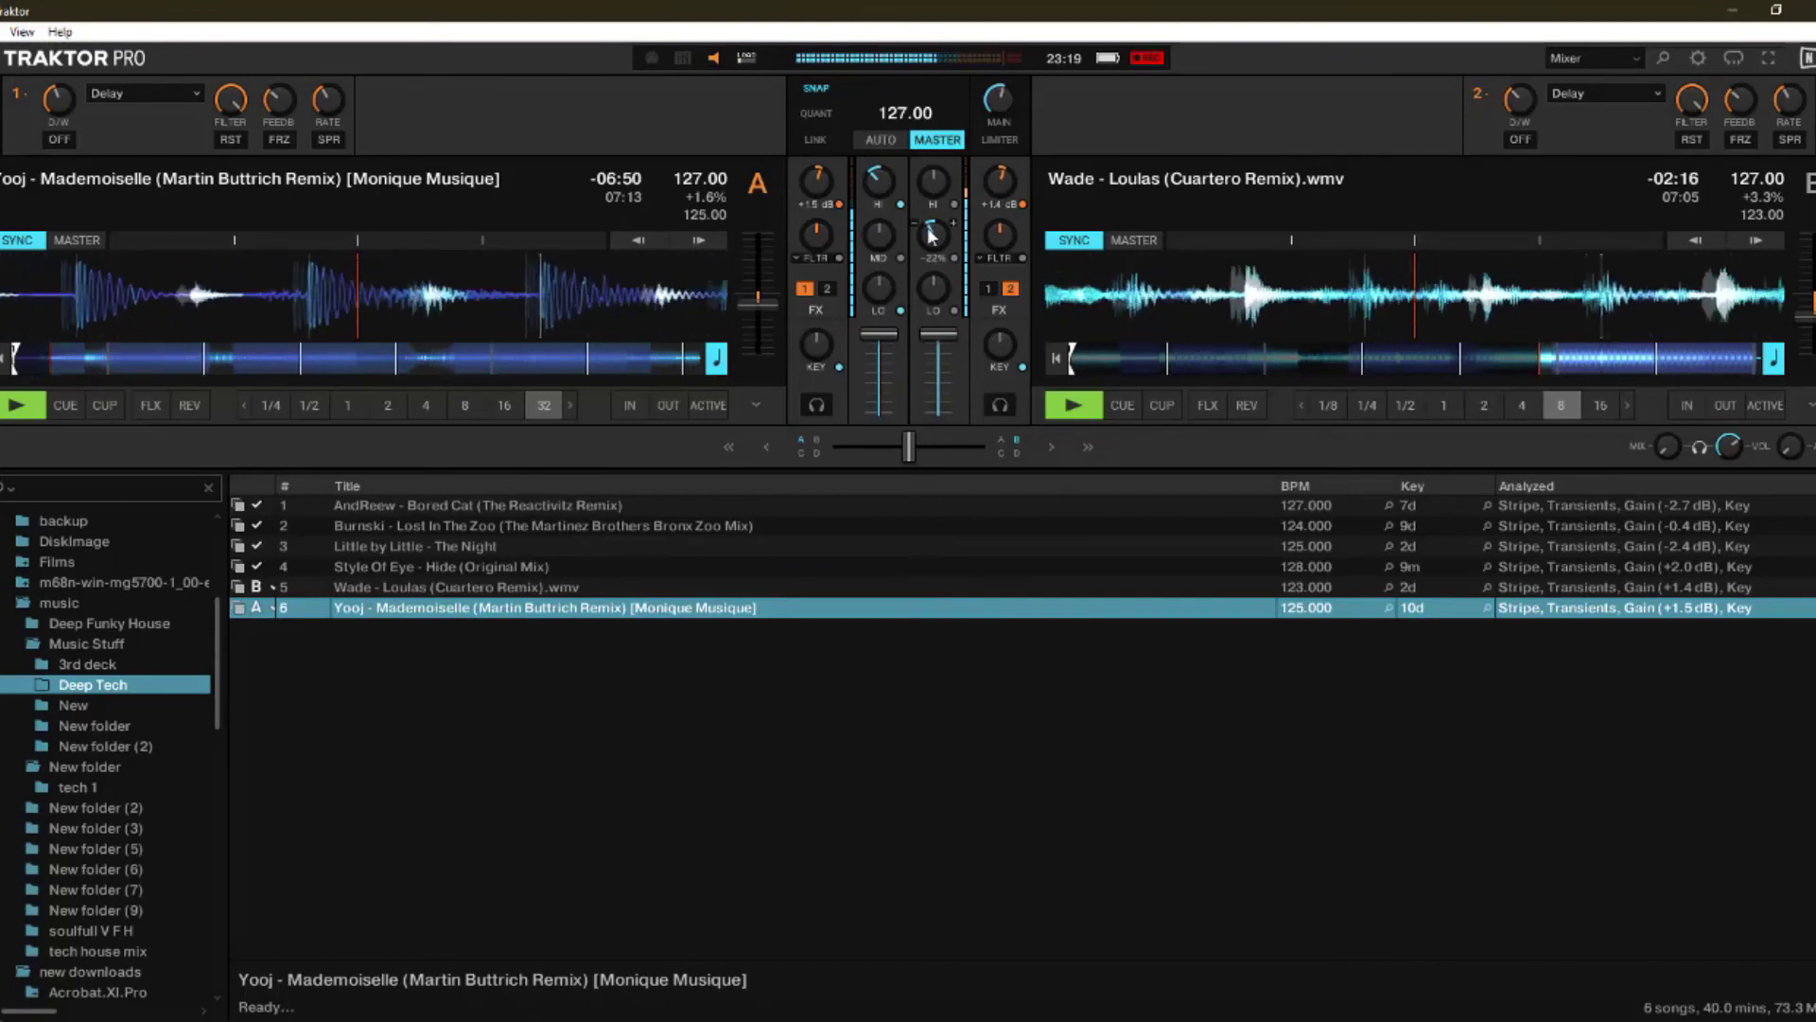
left_click_drag(931, 229, 931, 236)
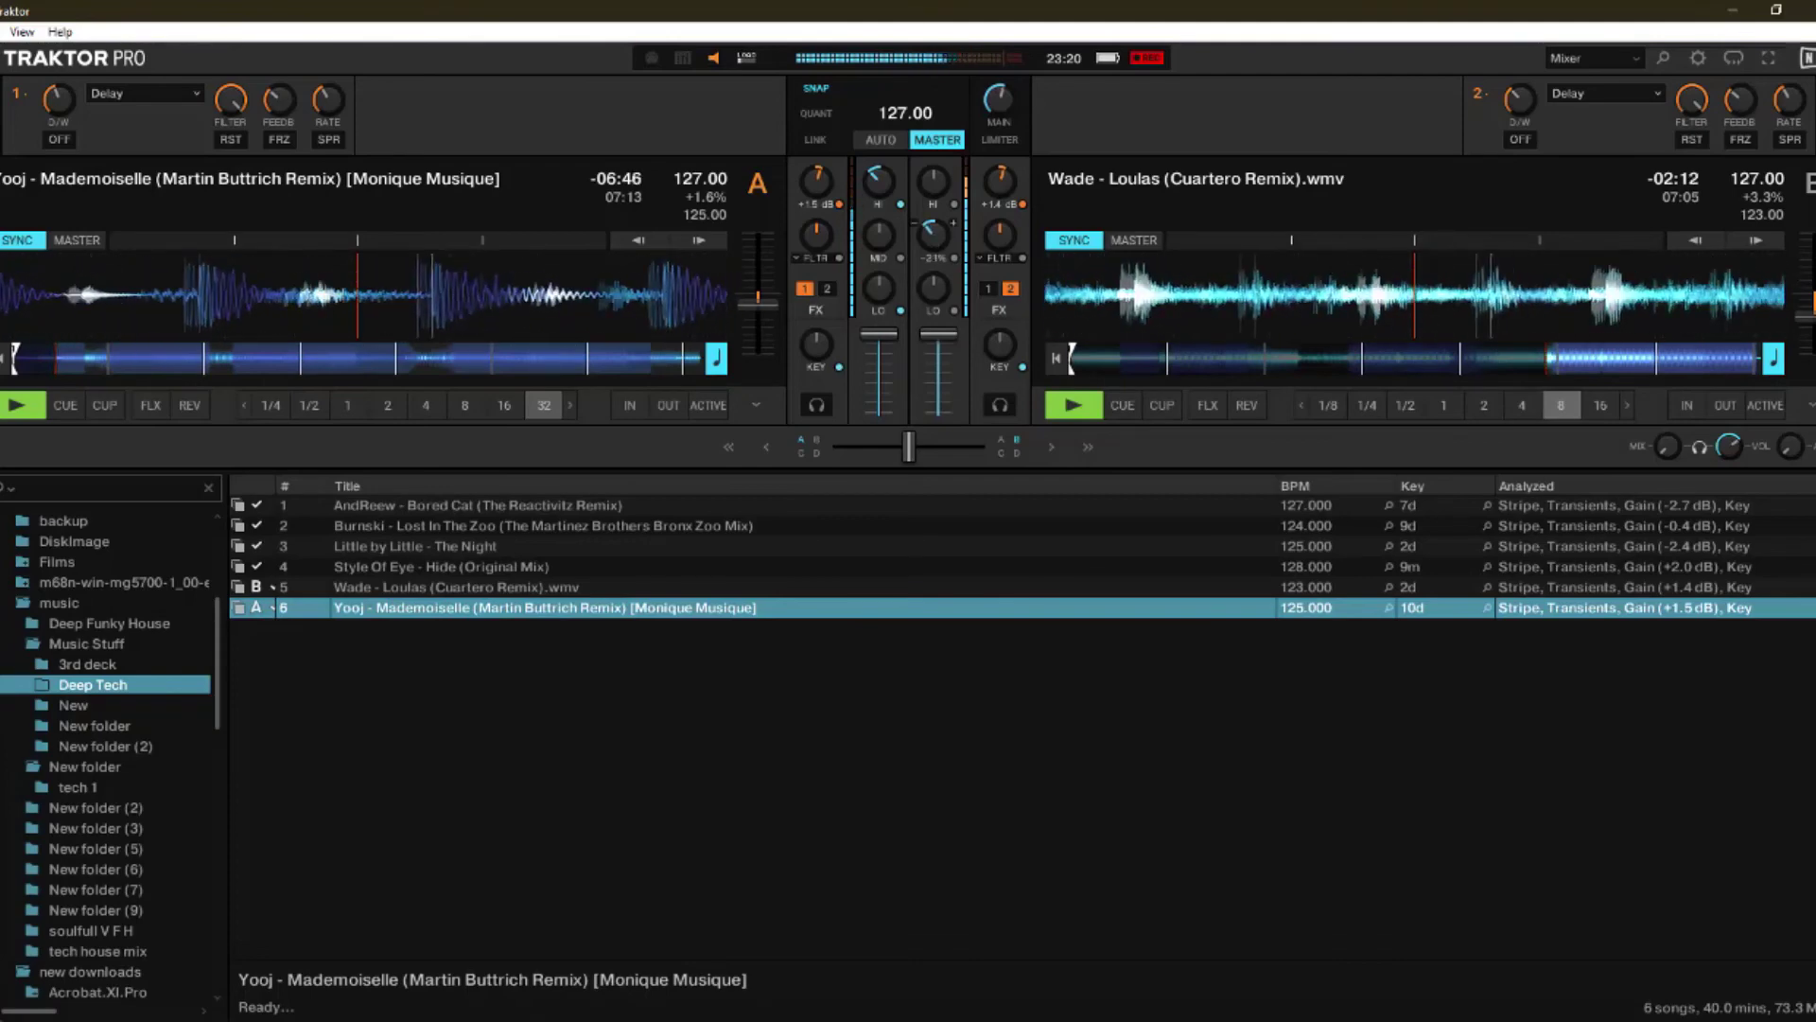
Step: Bring in deck A's highs up to about +11% while cutting deck B's highs slightly and its mids to about -40%
left_click(901, 205)
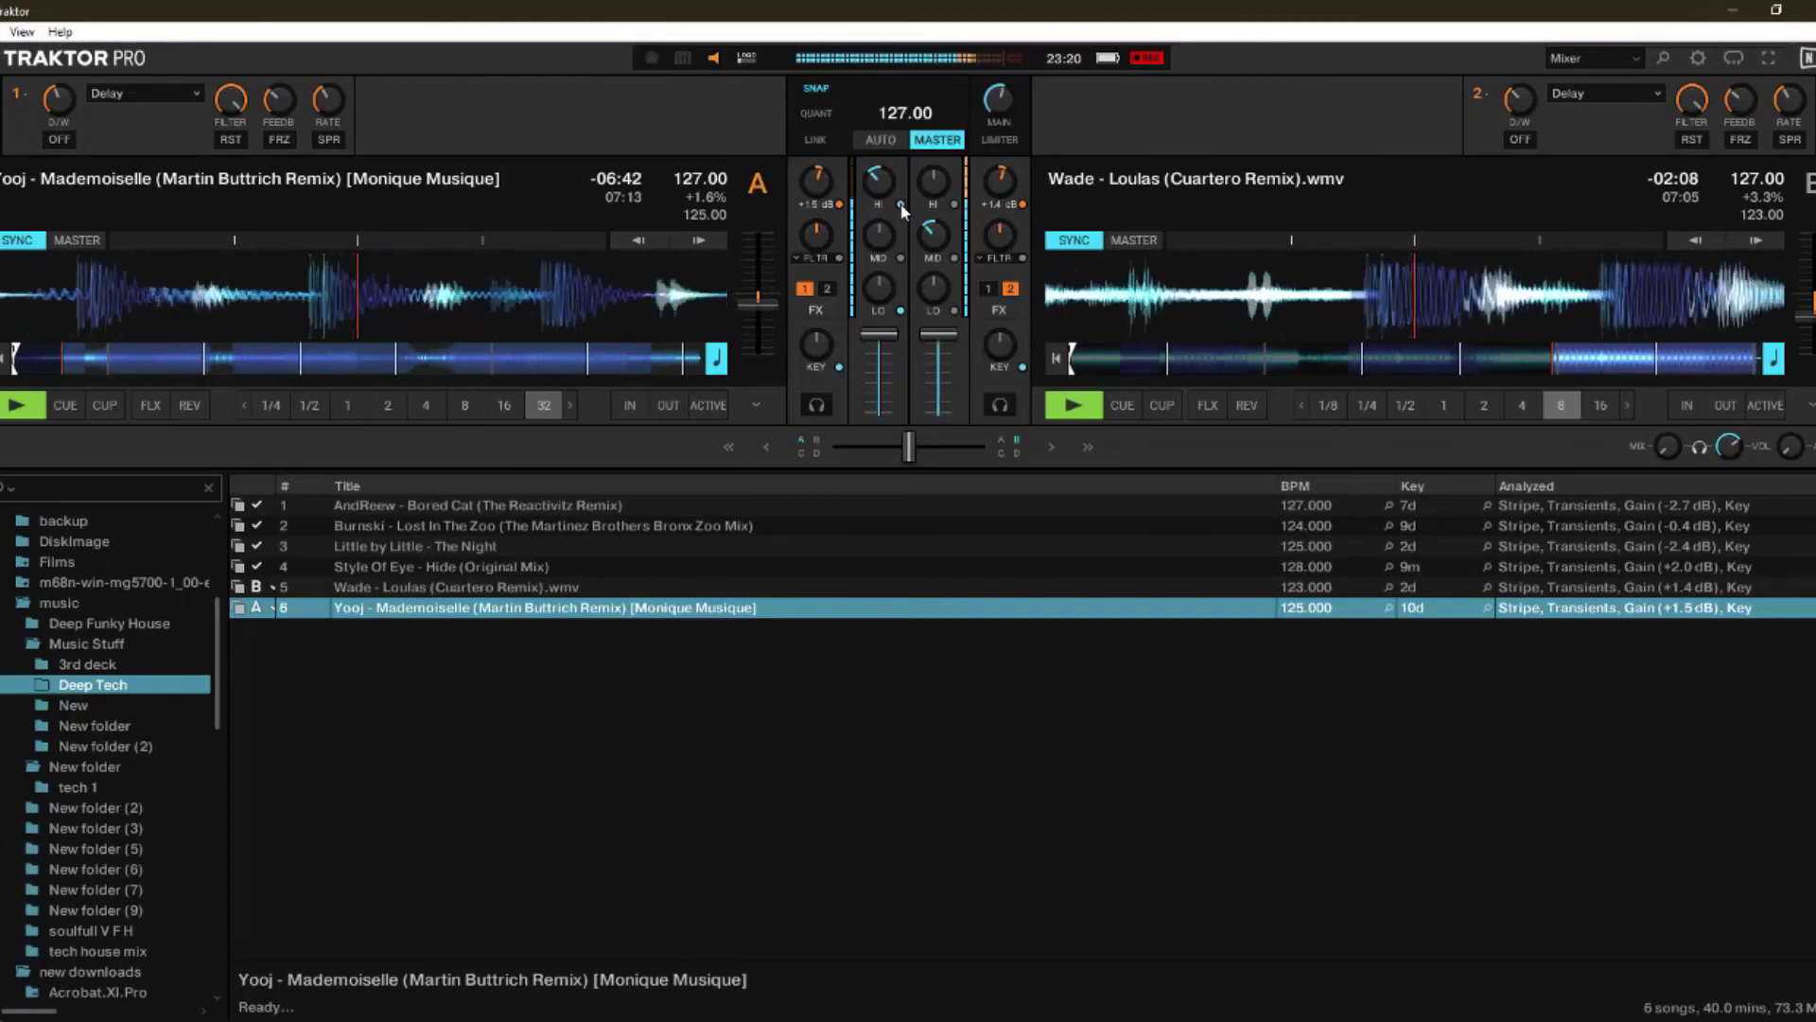
left_click_drag(877, 186, 933, 196)
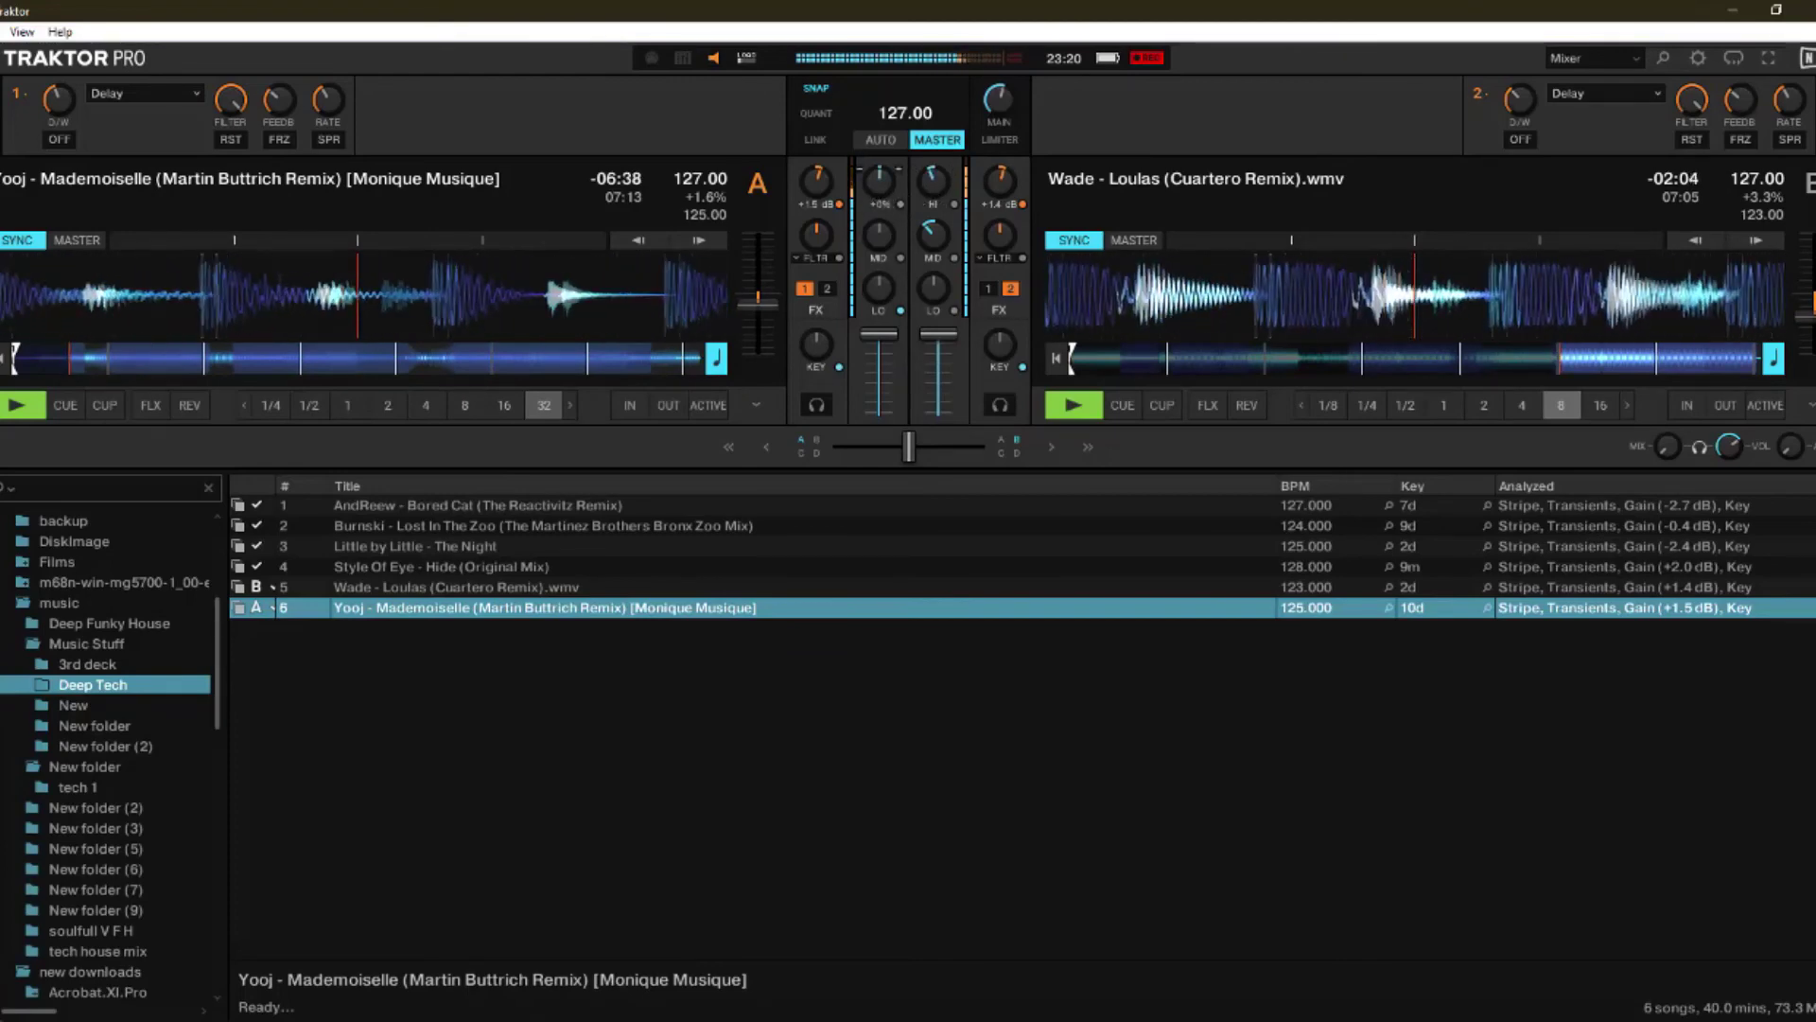
left_click_drag(927, 227, 932, 239)
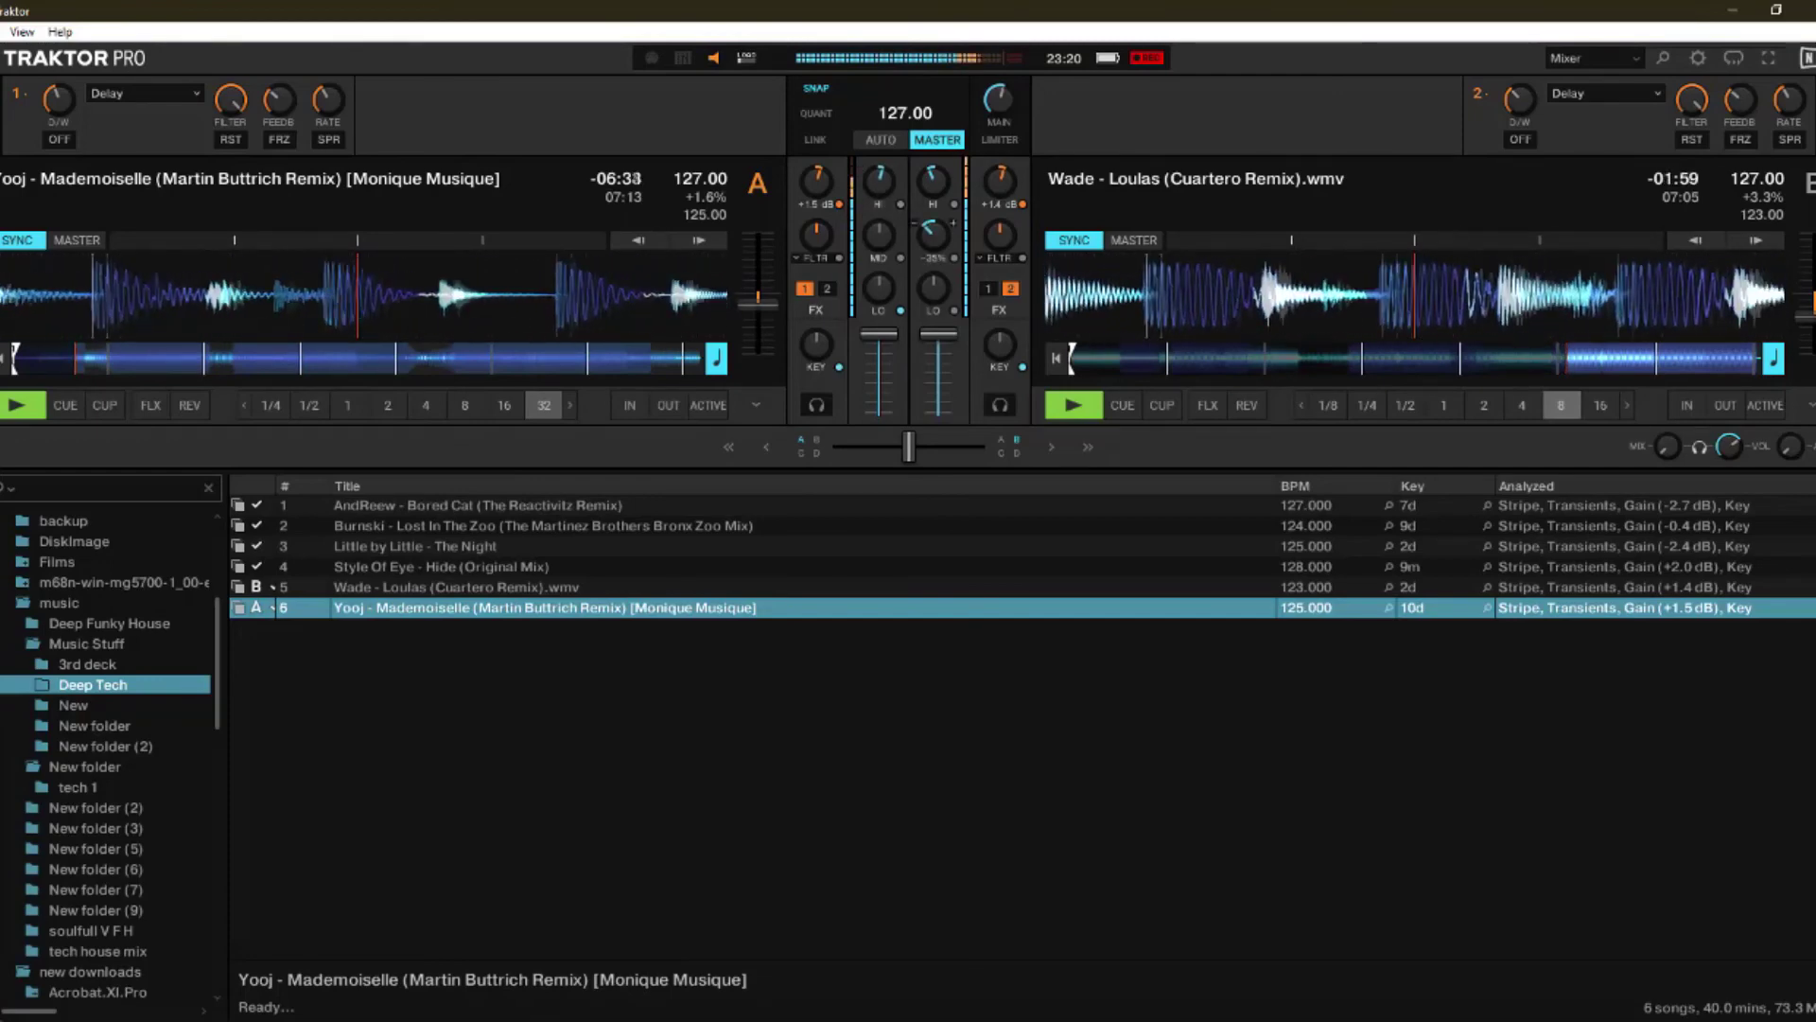
left_click_drag(933, 240, 932, 244)
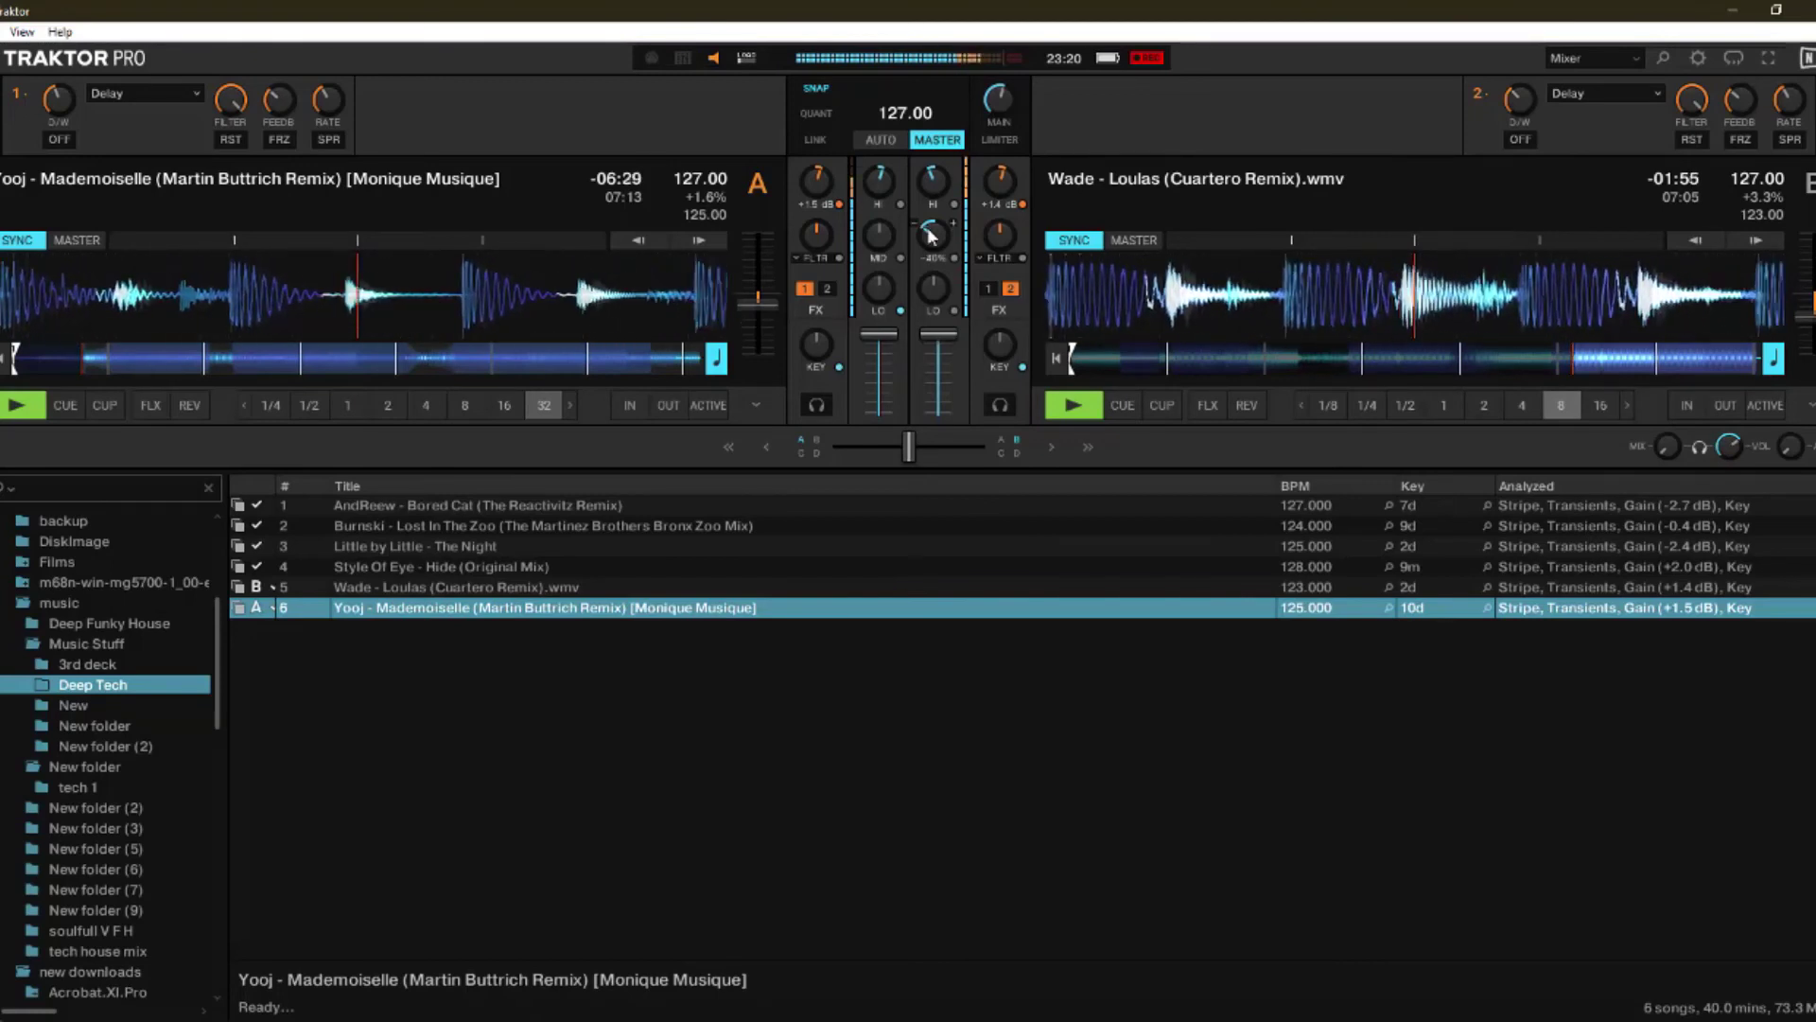
mouse_move(883, 185)
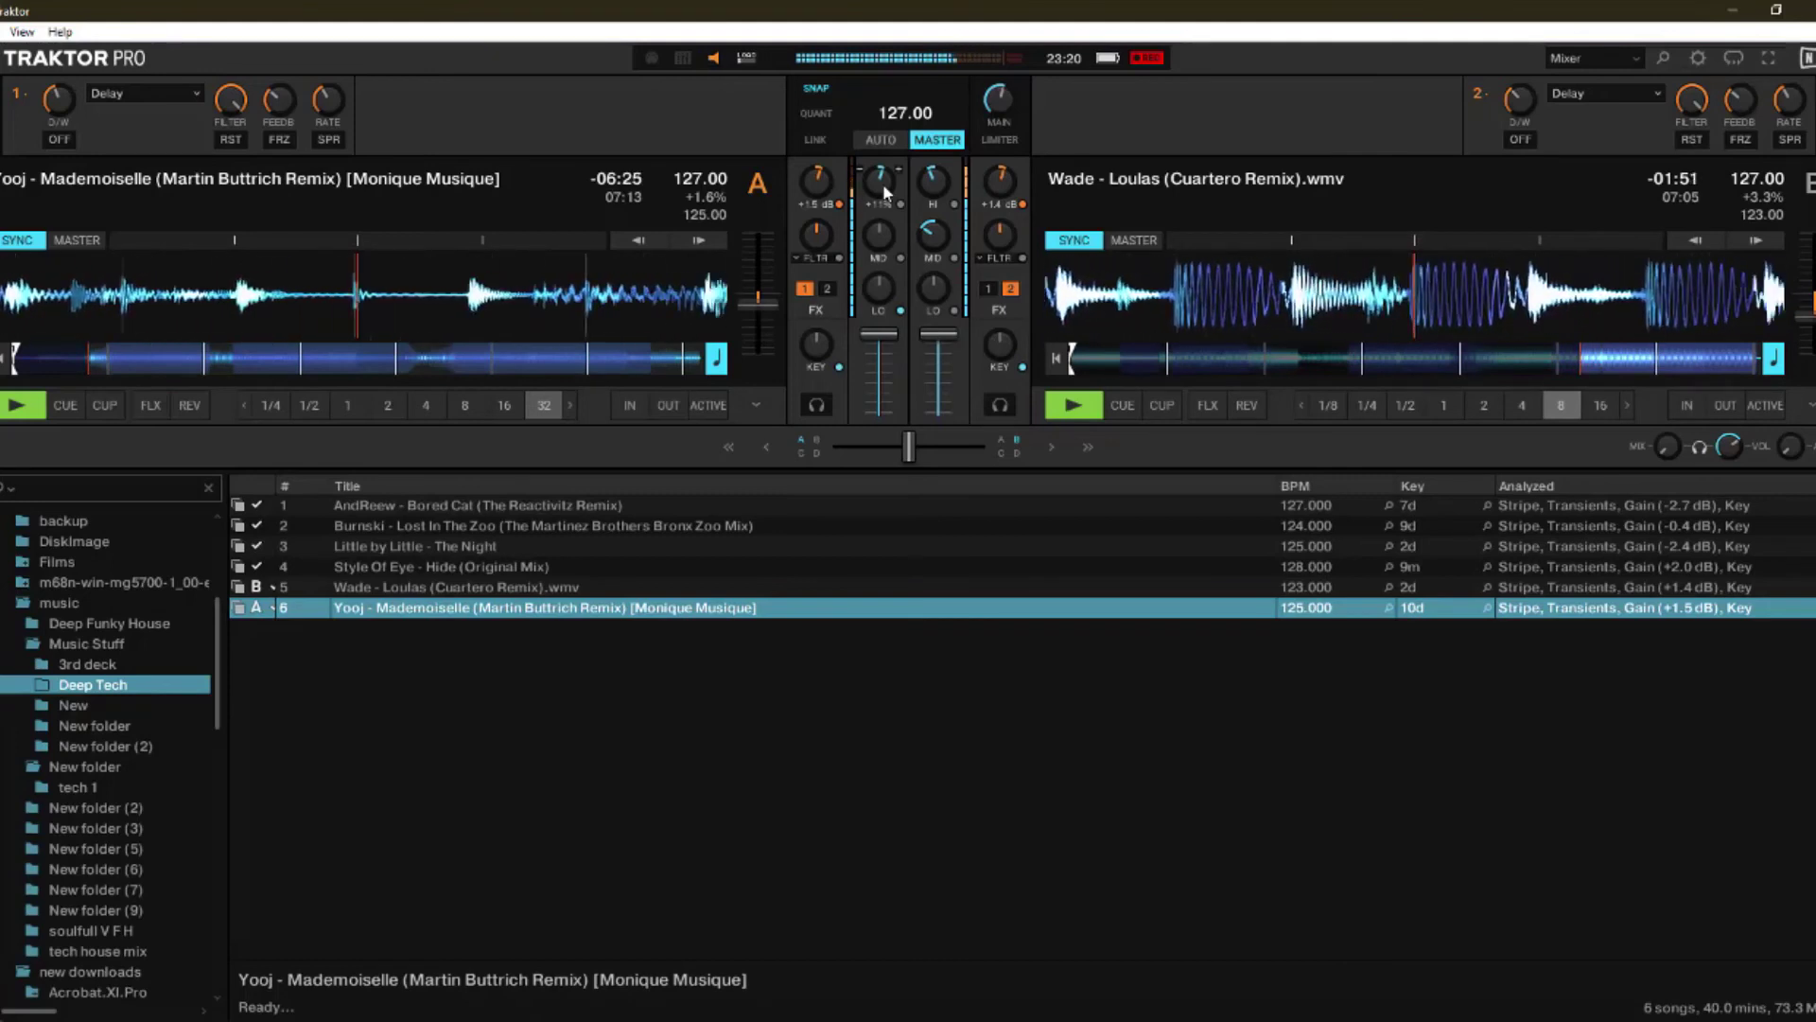
Step: Cut deck B's mids further in small stages and swap the low end from deck B to deck A
left_click_drag(932, 236, 932, 250)
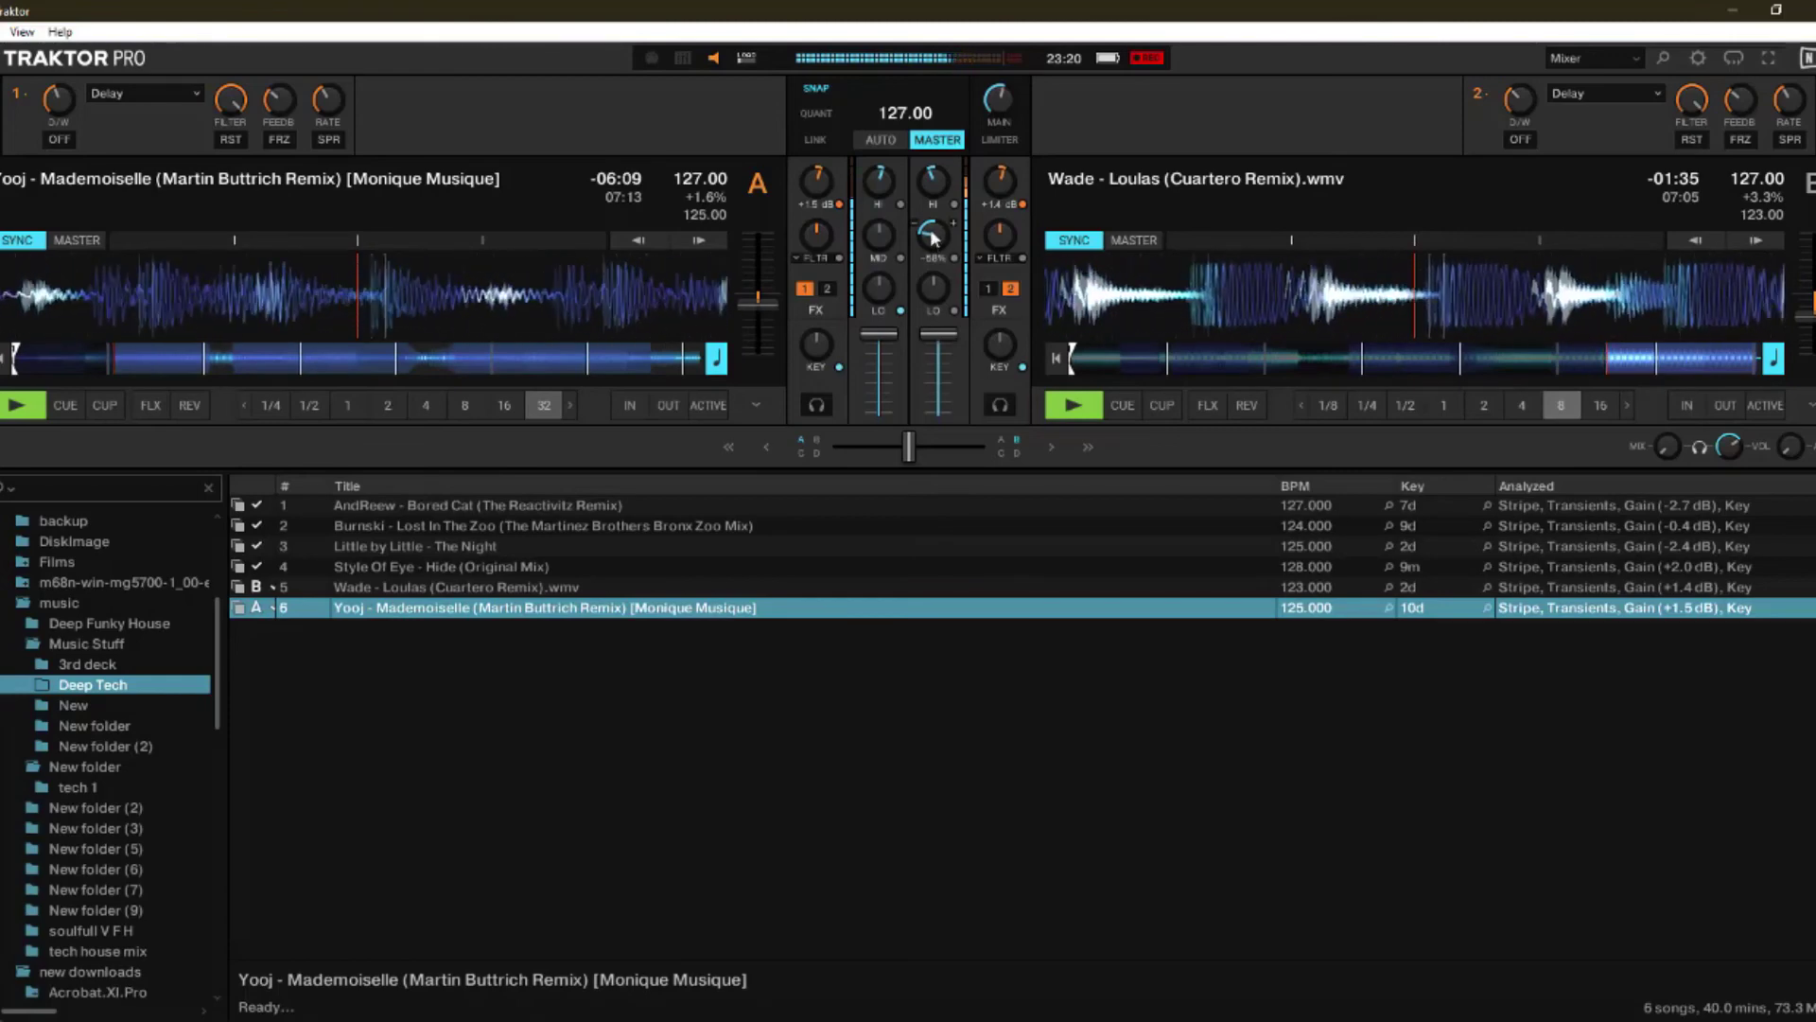
left_click_drag(932, 235, 933, 239)
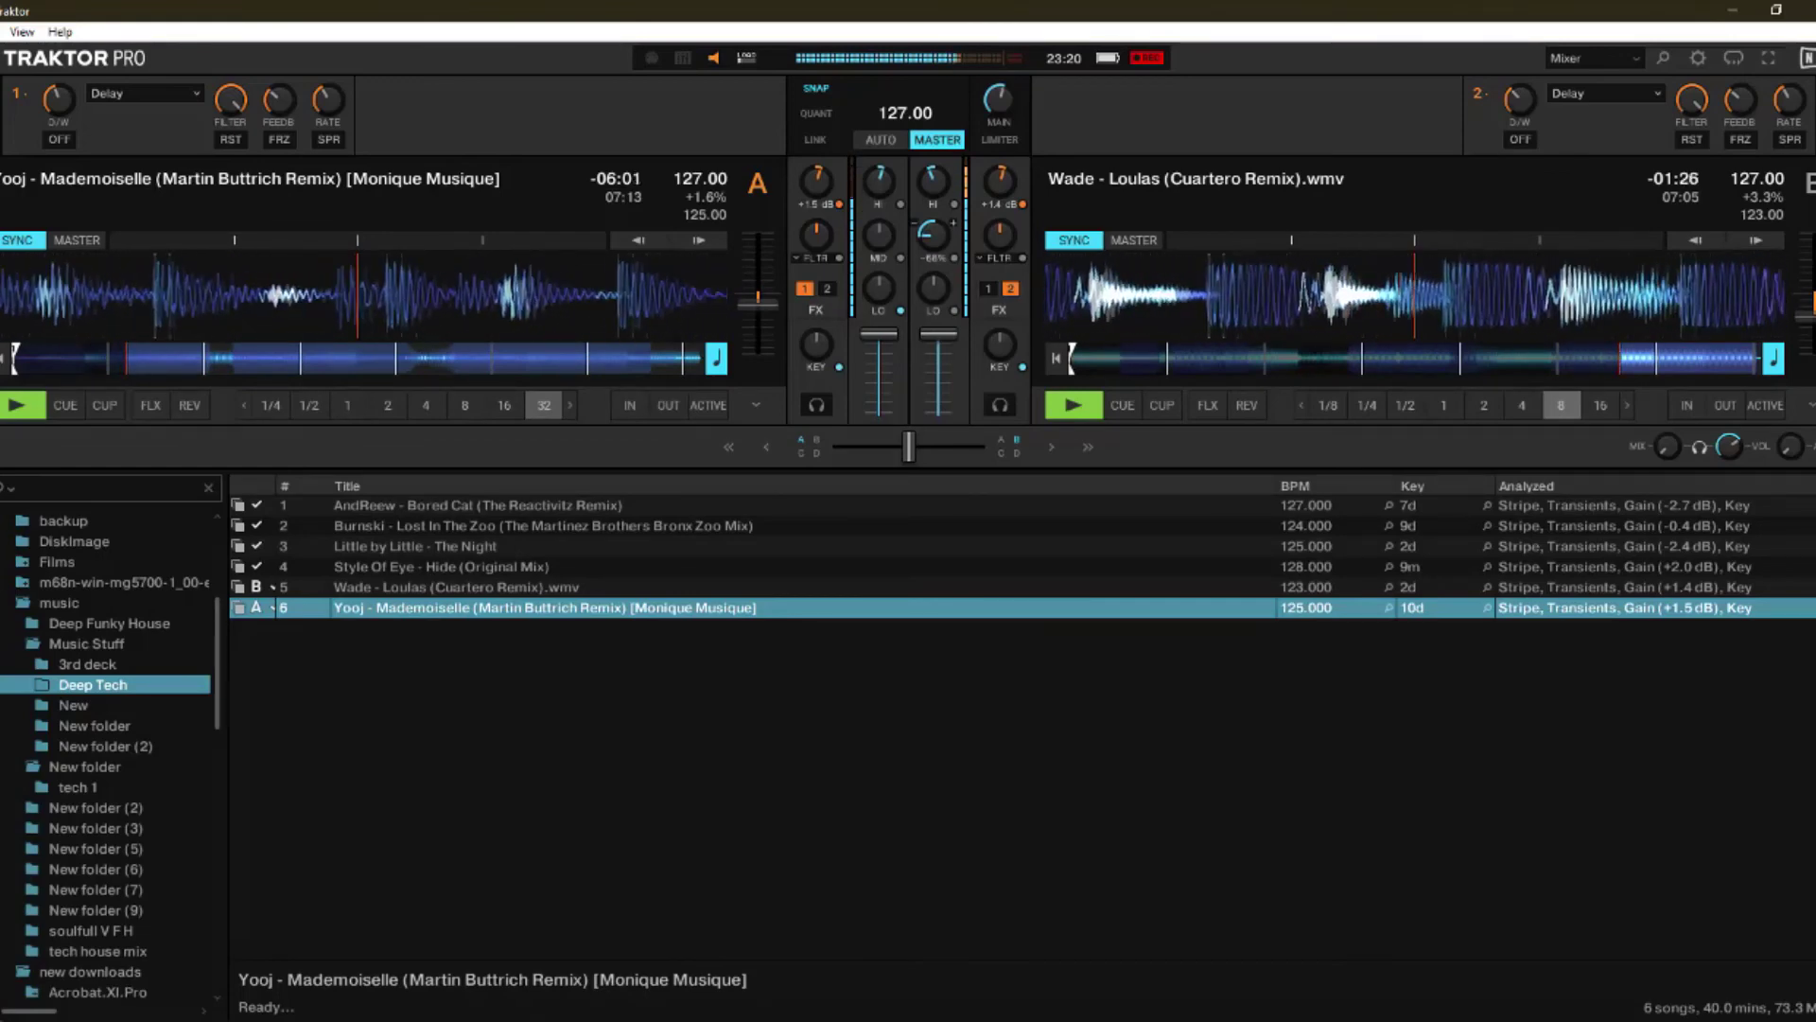
left_click_drag(933, 238, 933, 239)
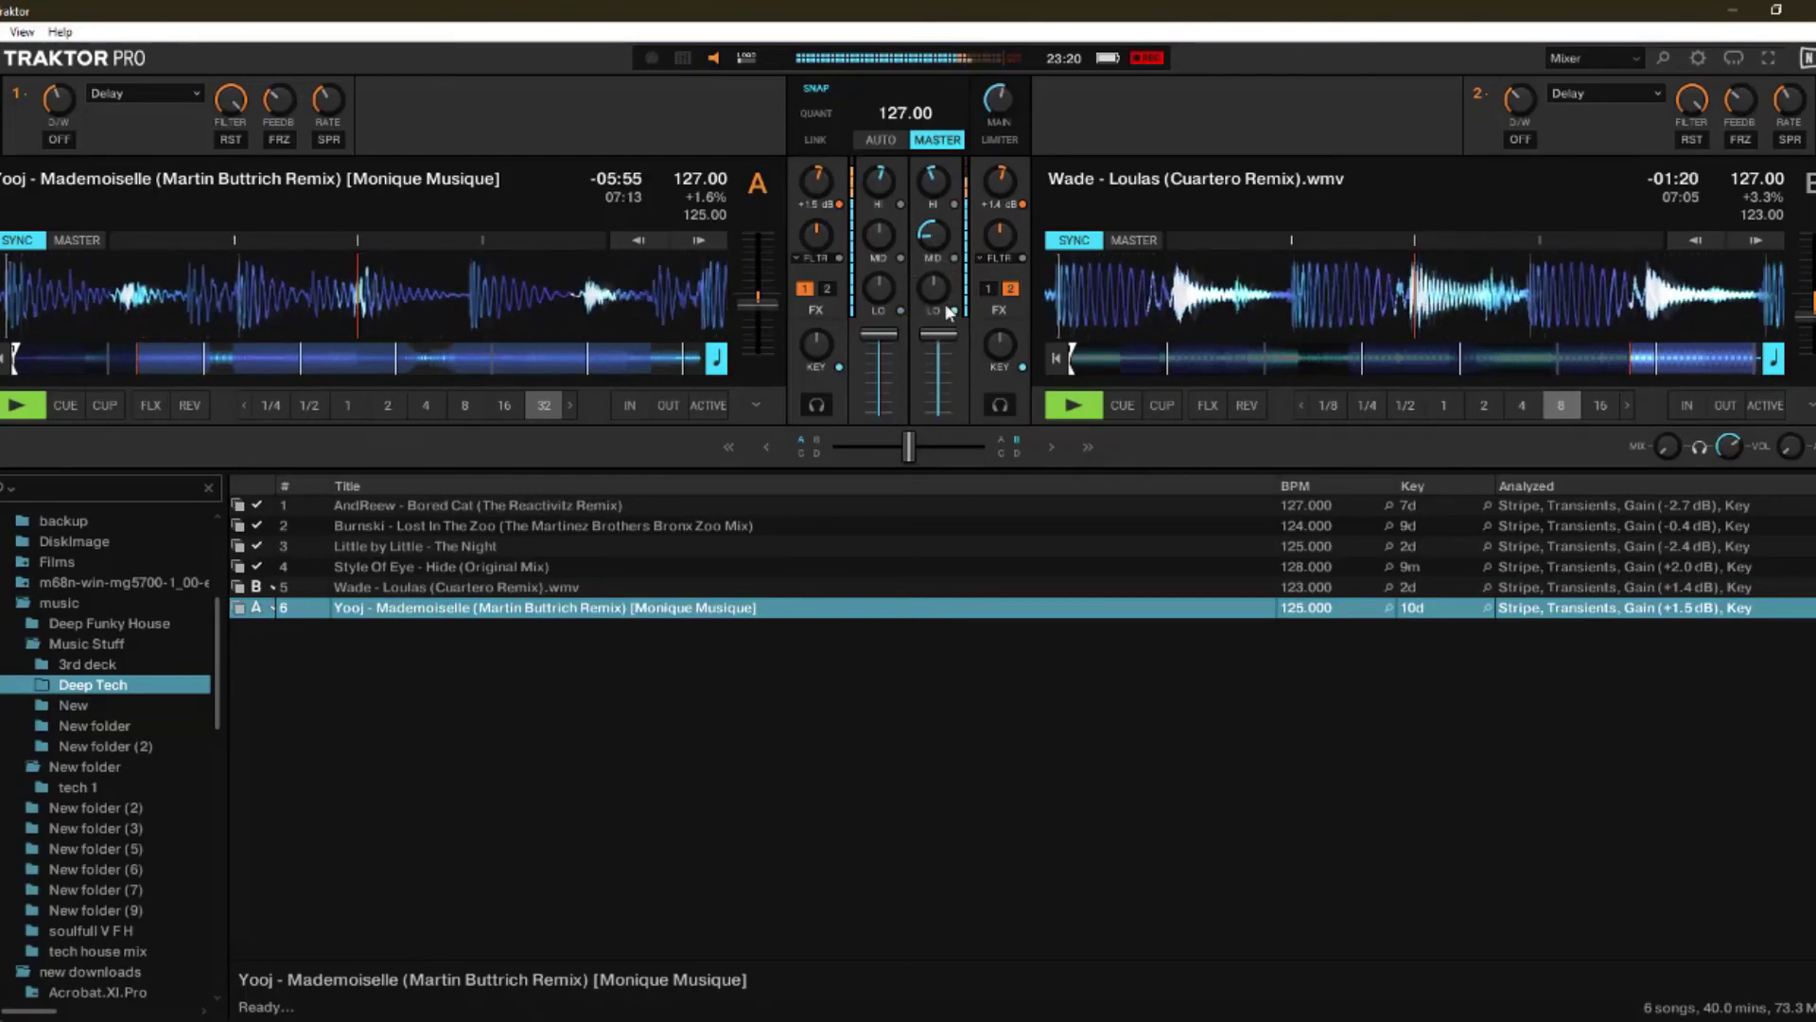
left_click_drag(928, 235, 929, 247)
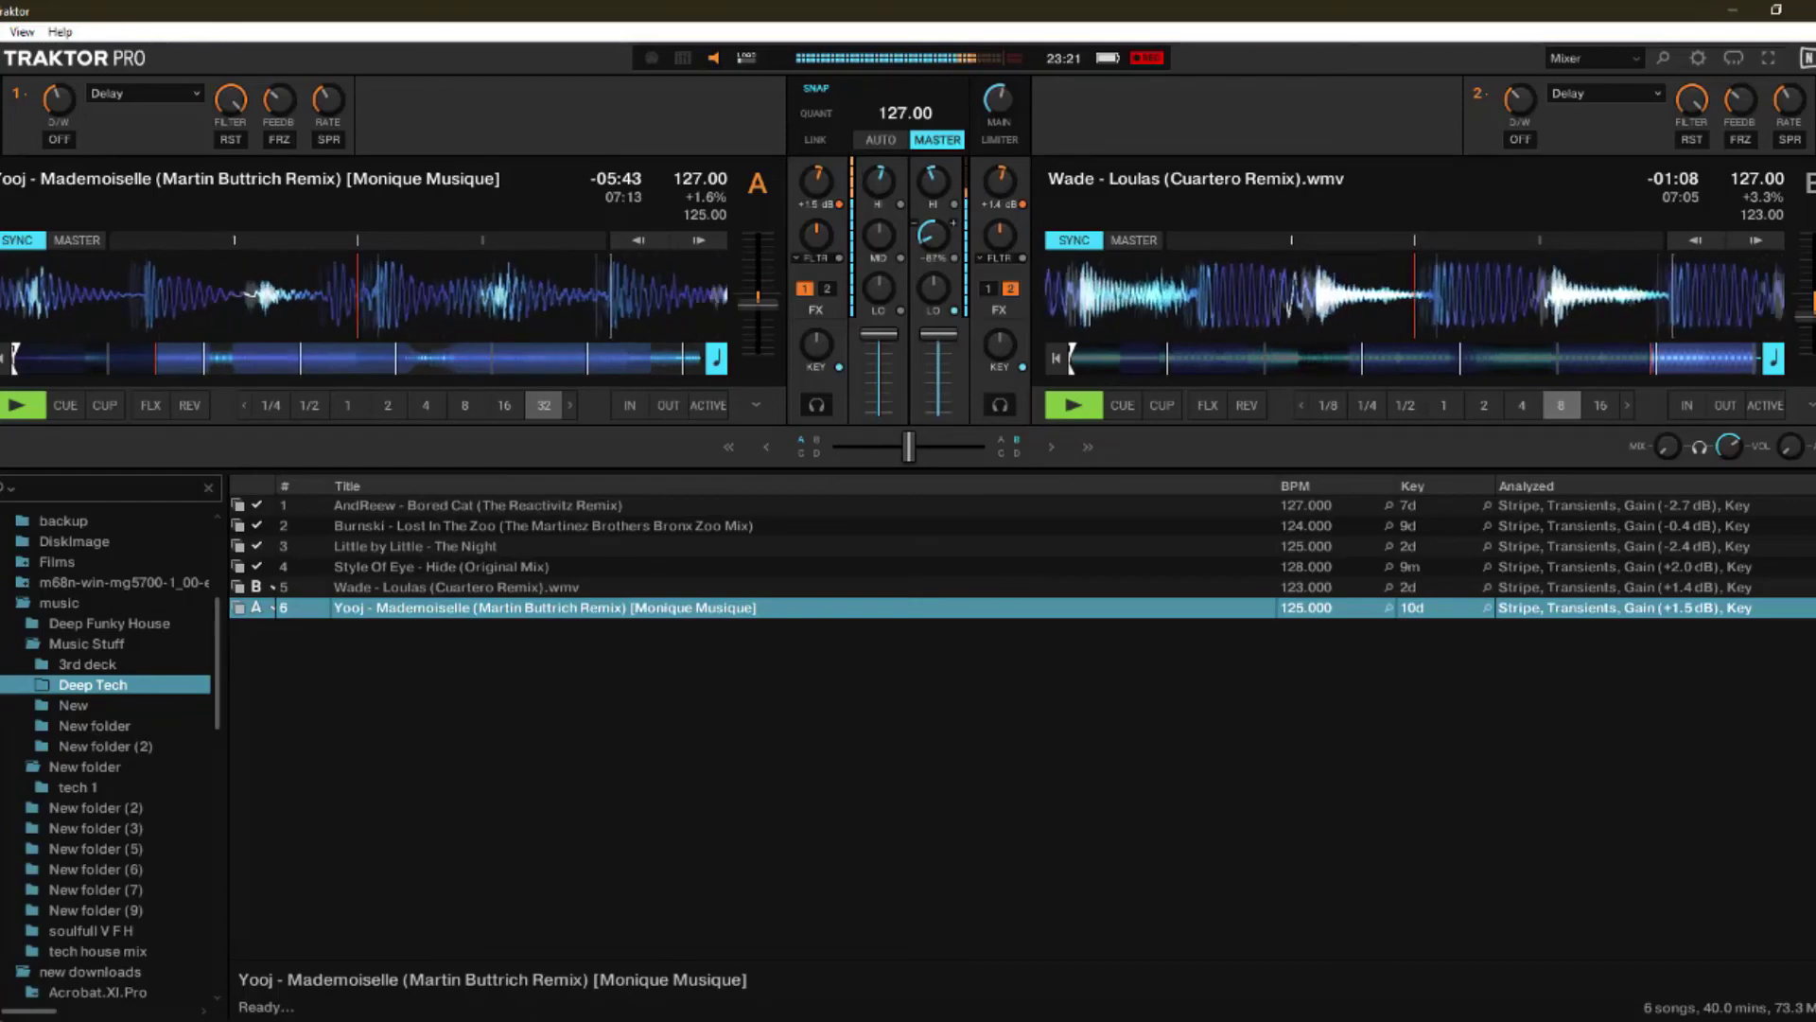
Step: Kill deck B's high band and boost deck A's highs to about +38%
left_click_drag(953, 223, 890, 187)
left_click(954, 207)
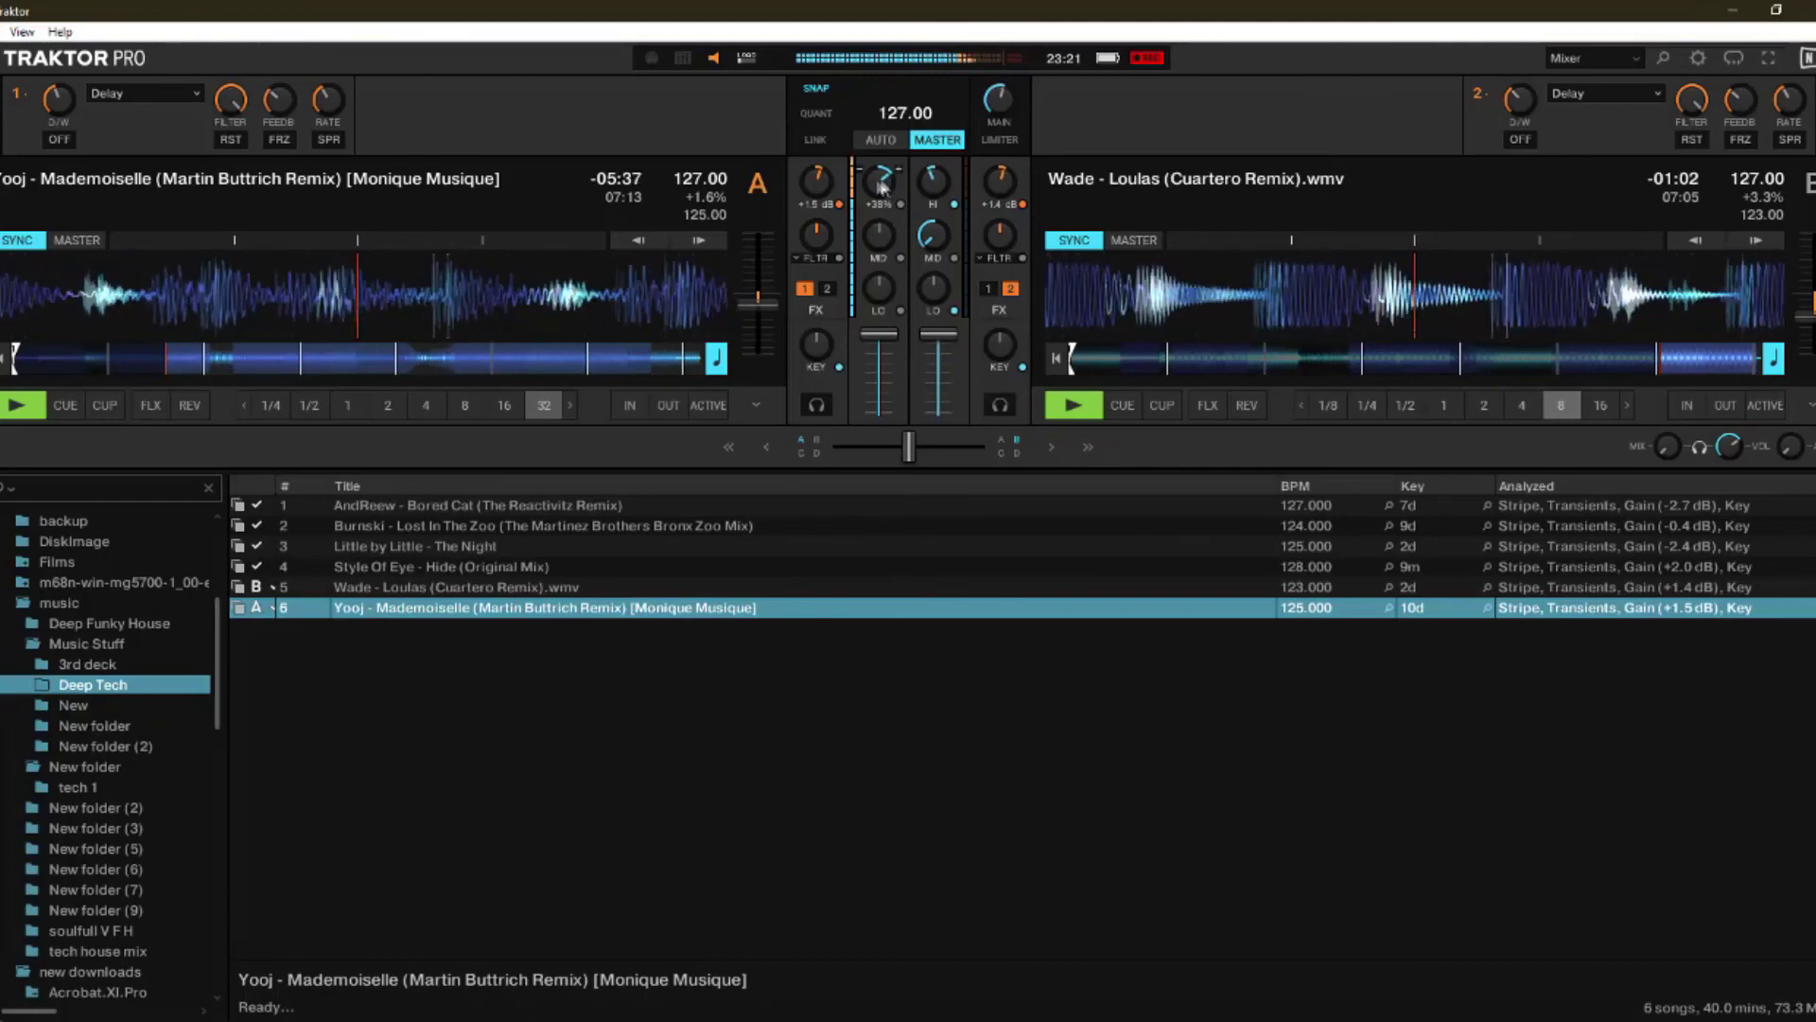
left_click_drag(871, 183, 871, 176)
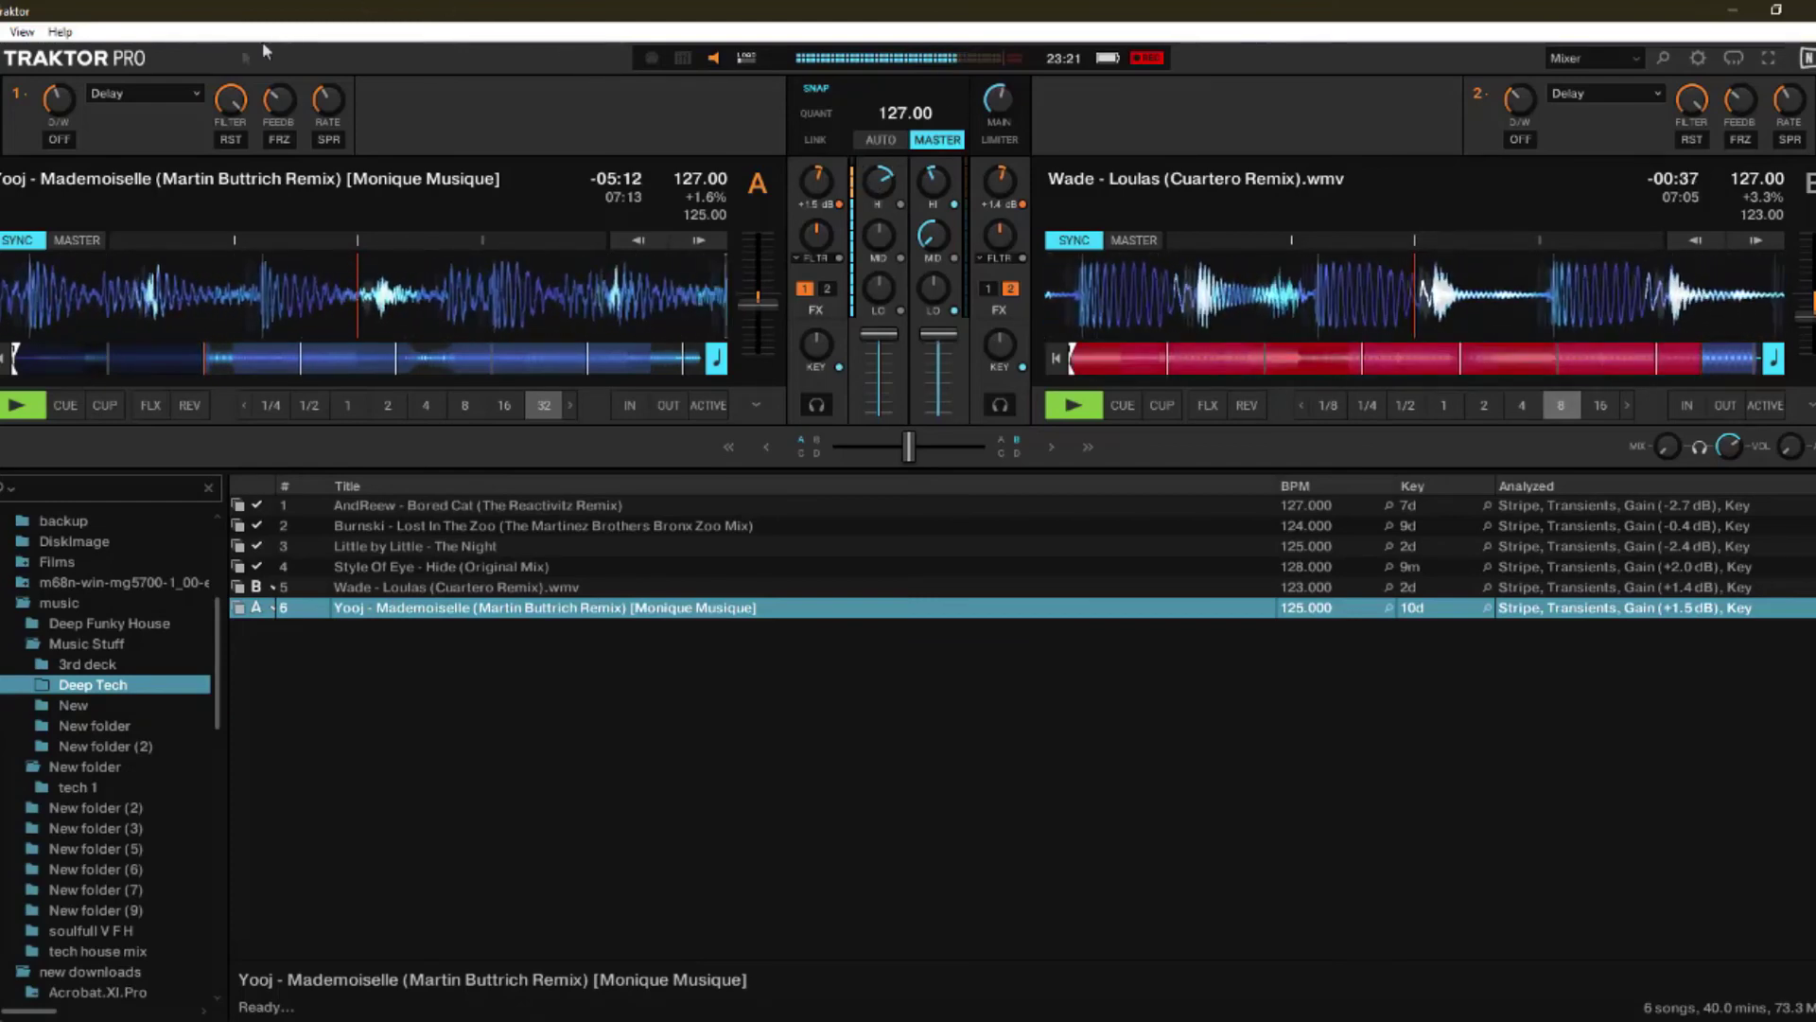
Step: Load Zzzurp into FX unit 1, run it on deck A with its amount swept up to 100, and switch it off
left_click(142, 93)
left_click(116, 300)
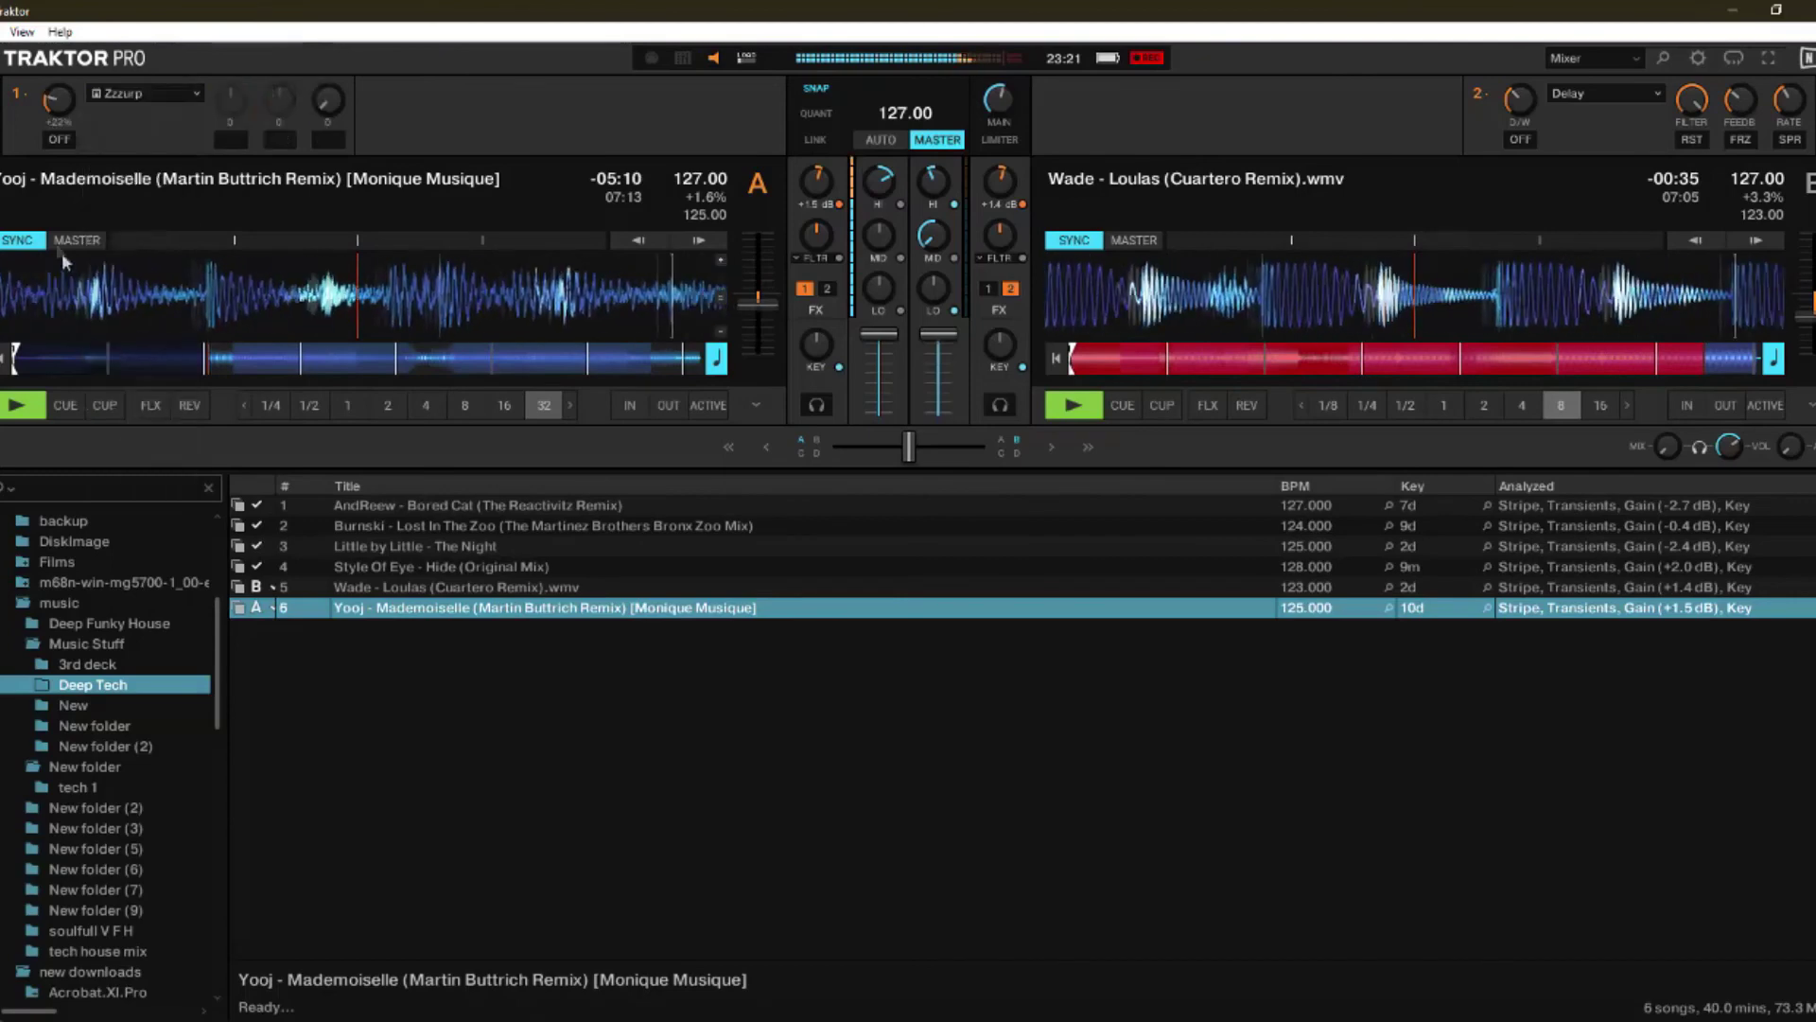
left_click(59, 139)
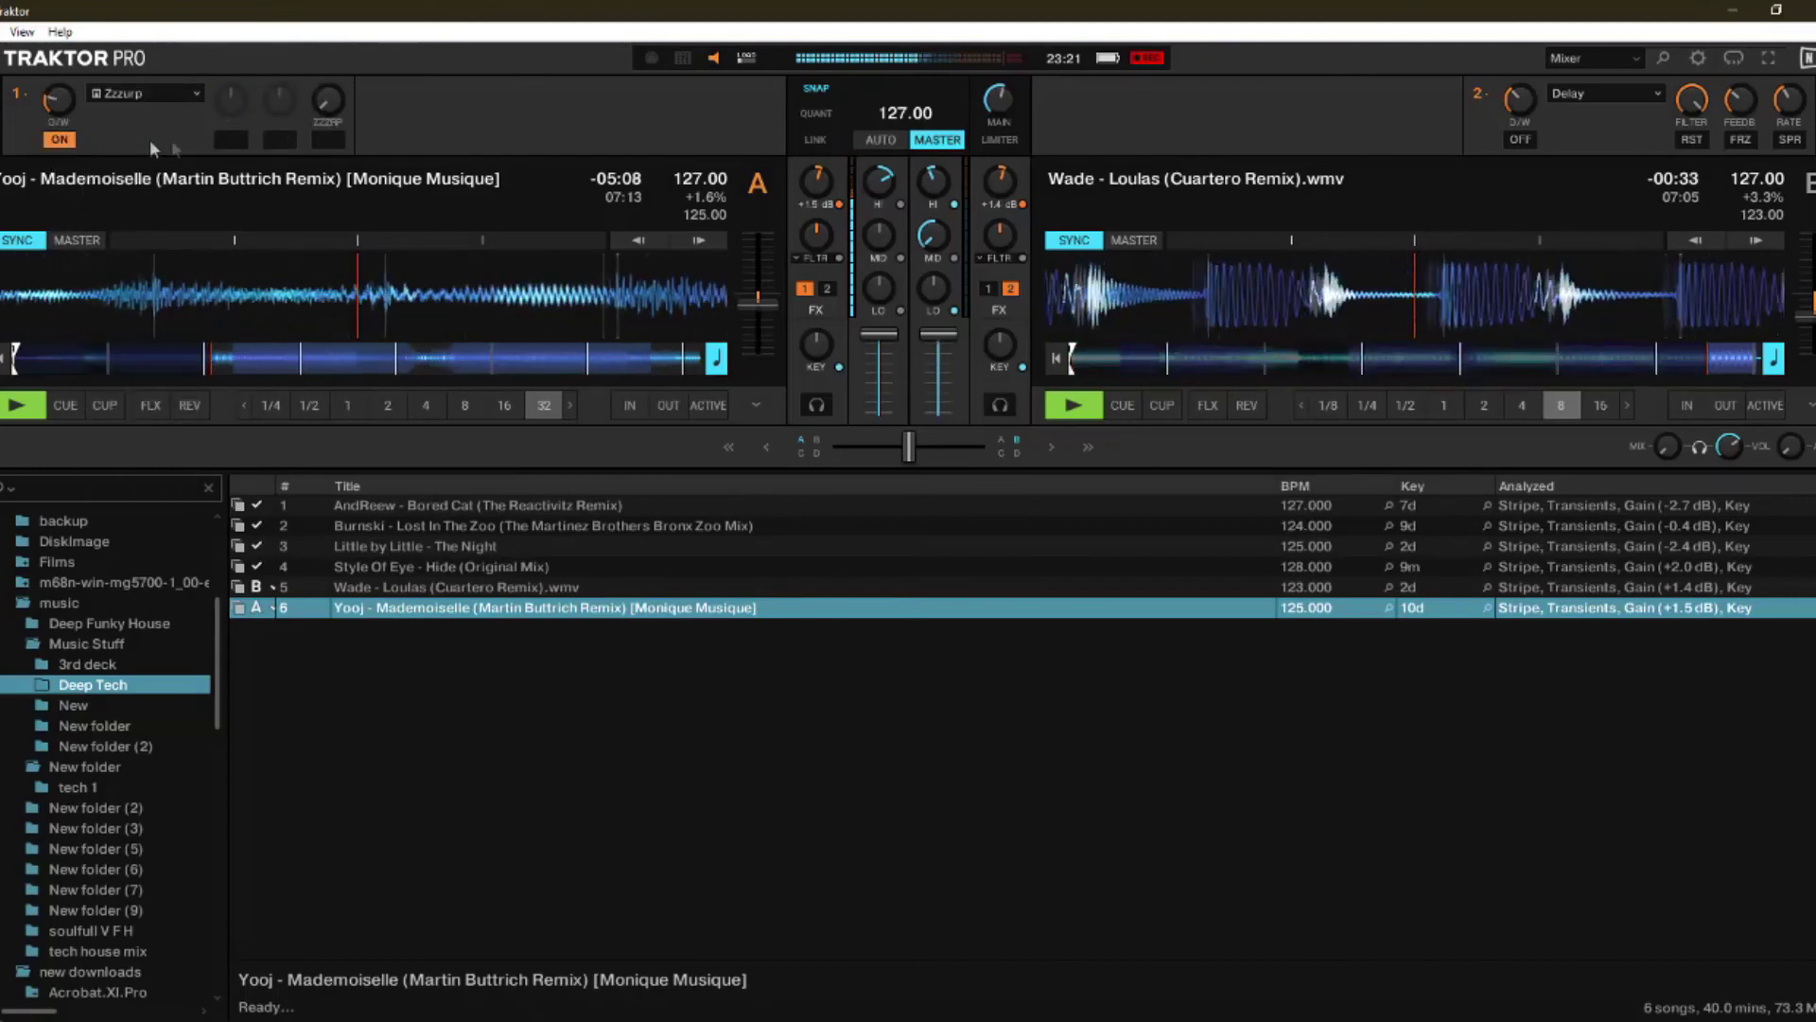
left_click_drag(323, 106, 323, 101)
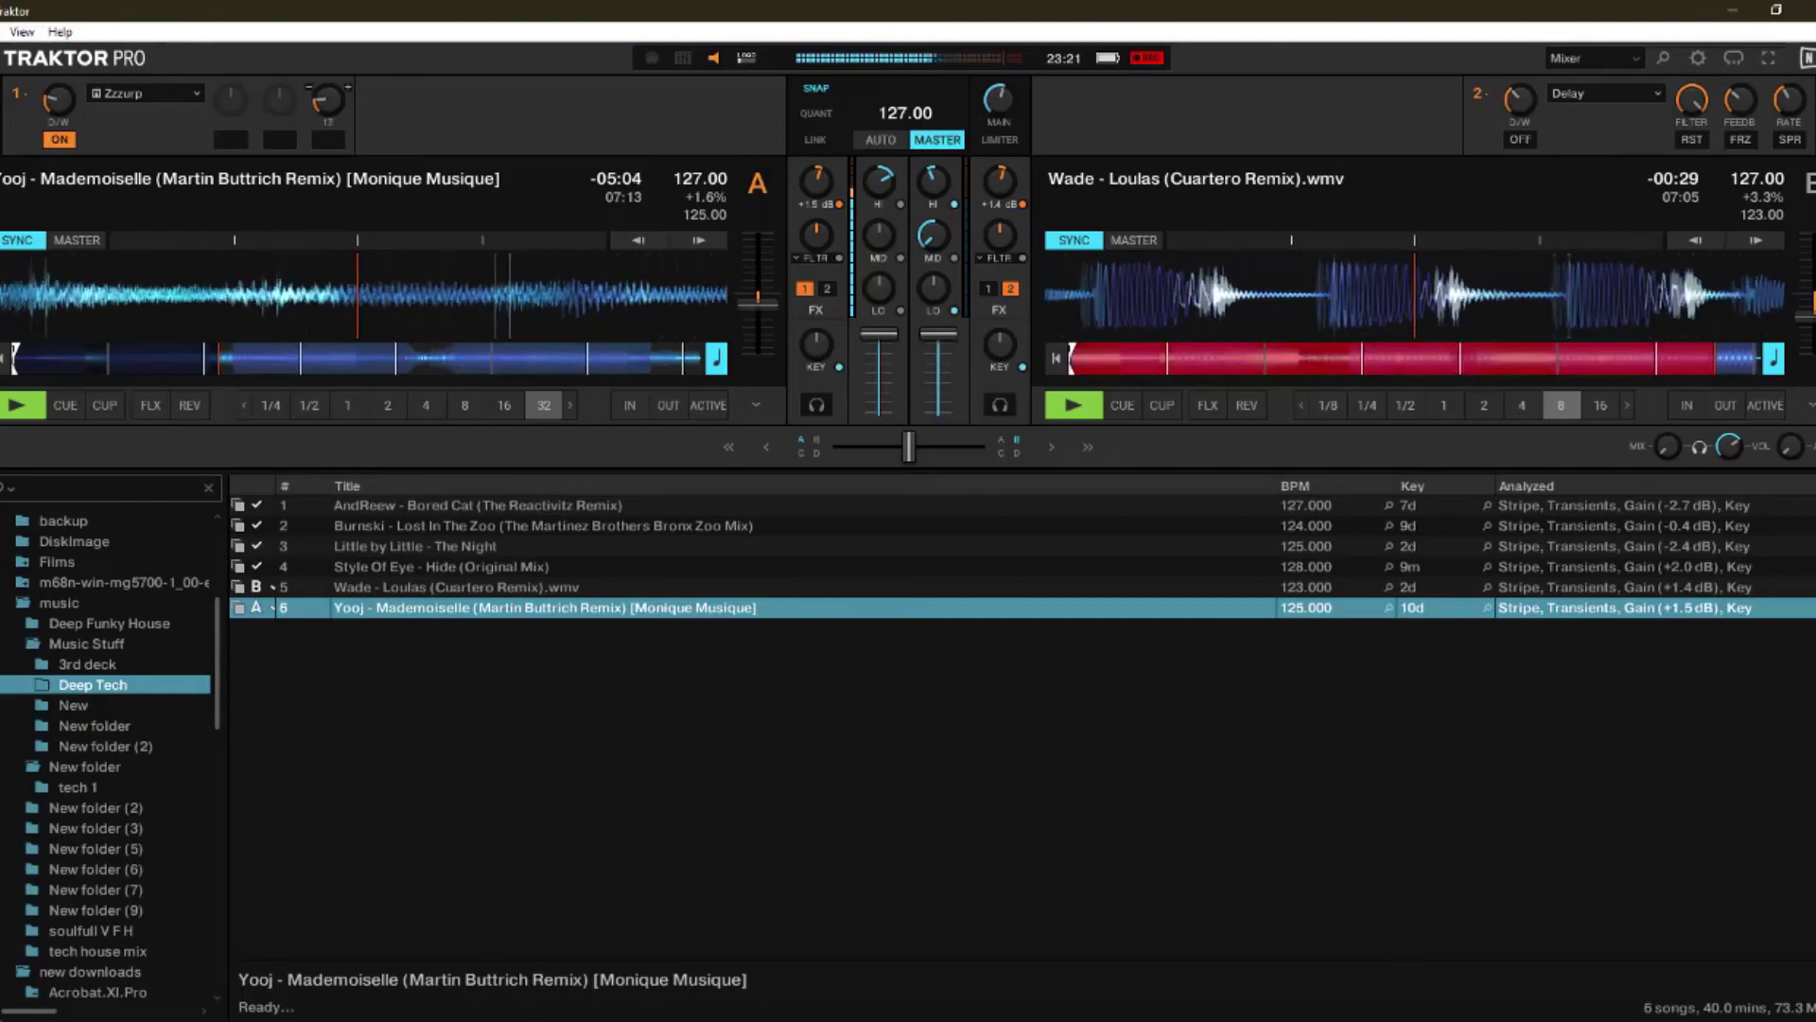
left_click_drag(326, 100, 327, 79)
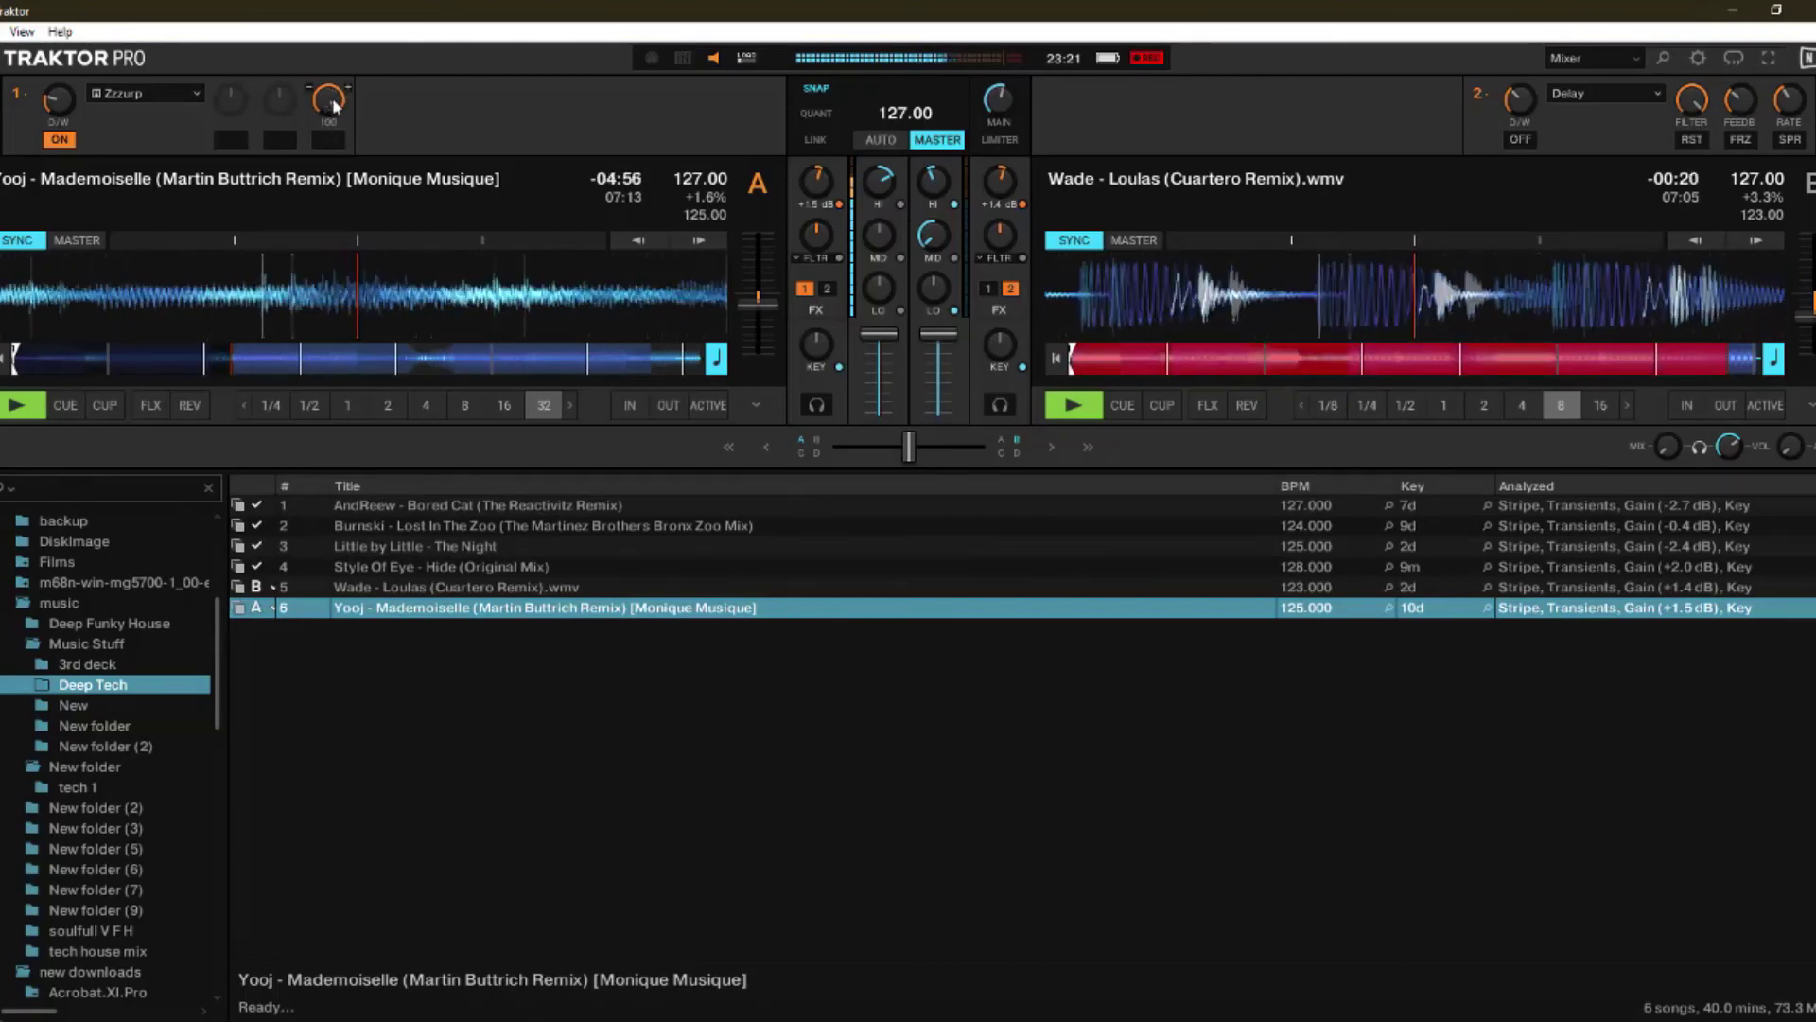
left_click(66, 140)
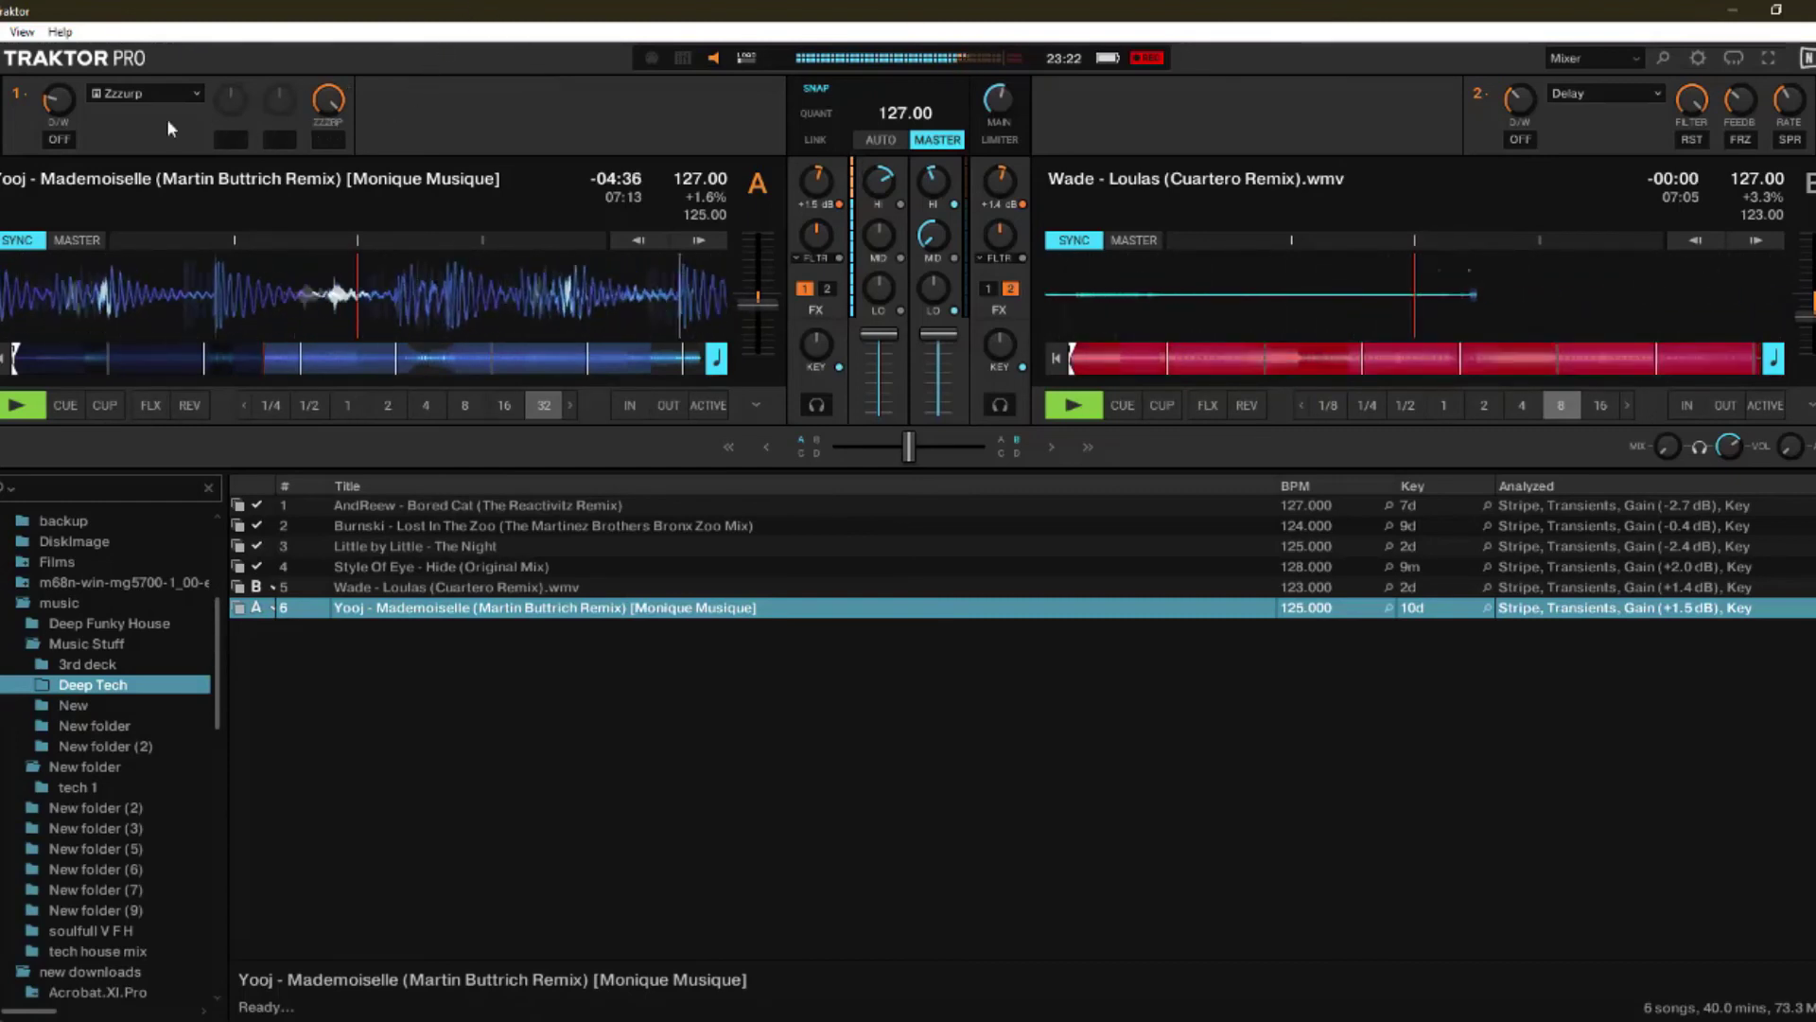
Step: Load Reverb into FX unit 1, run it on deck A with its size raised to maximum, and switch it off
left_click(161, 94)
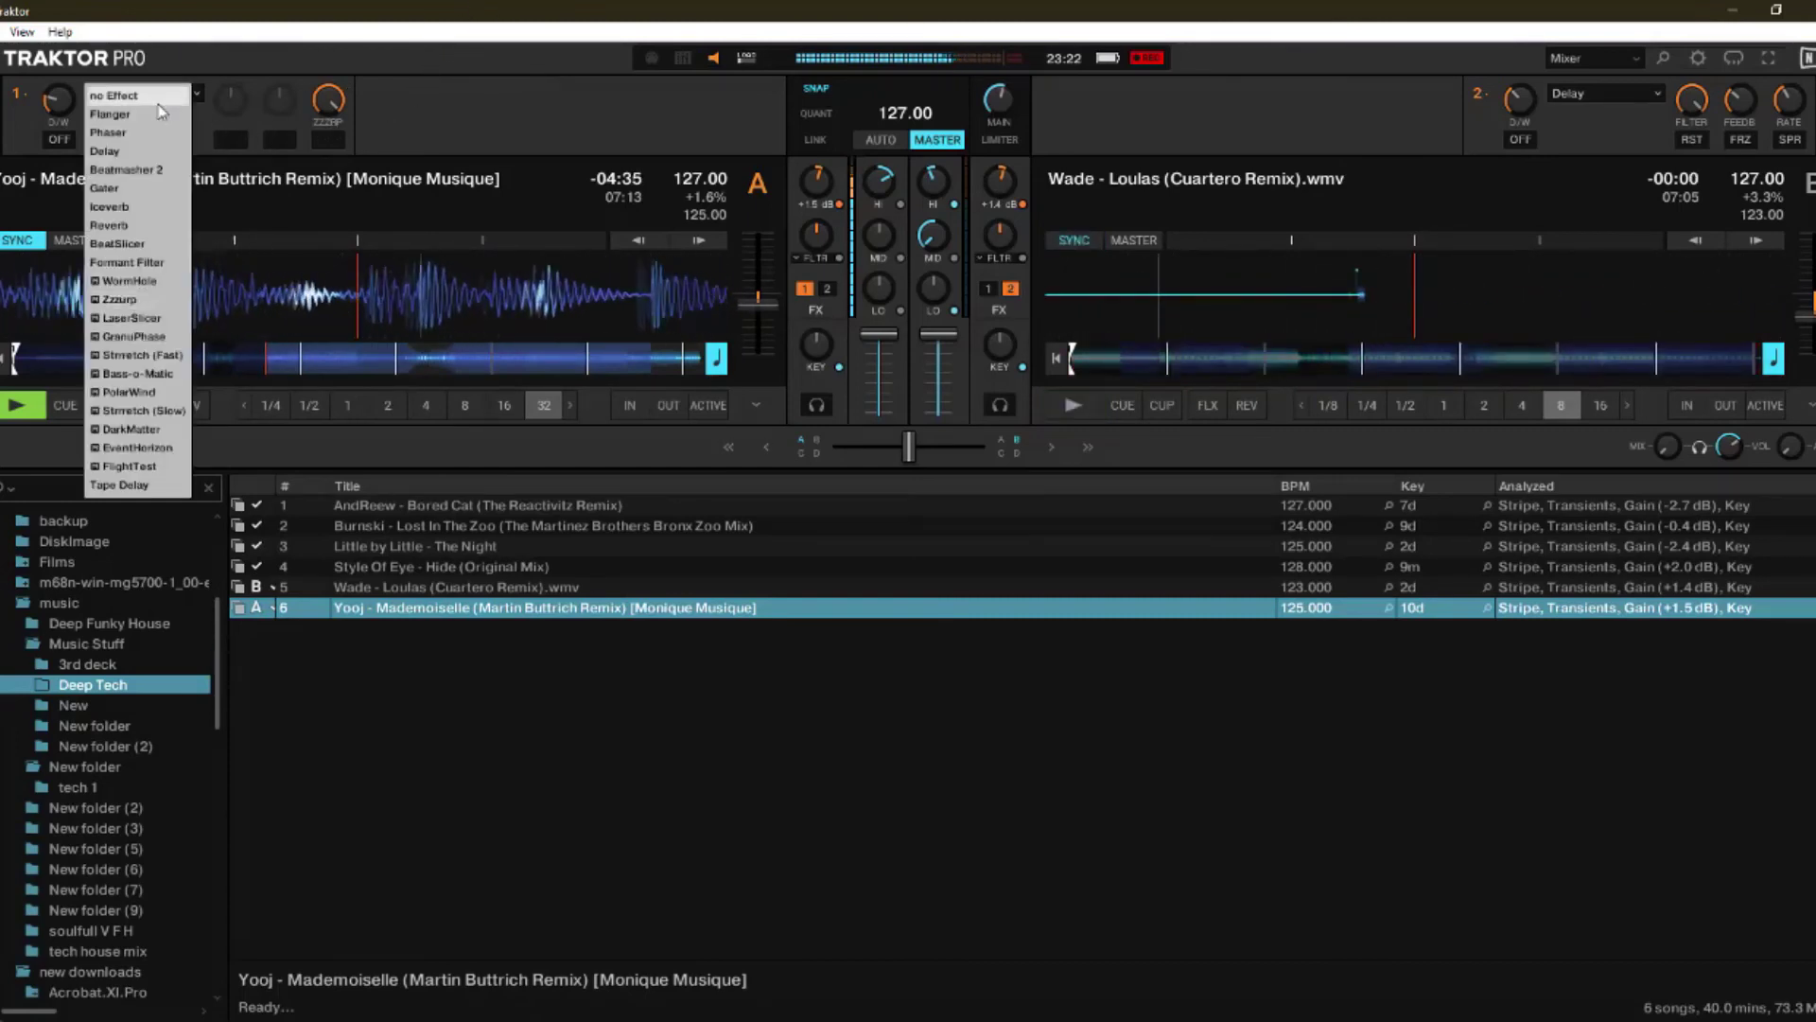
left_click(110, 225)
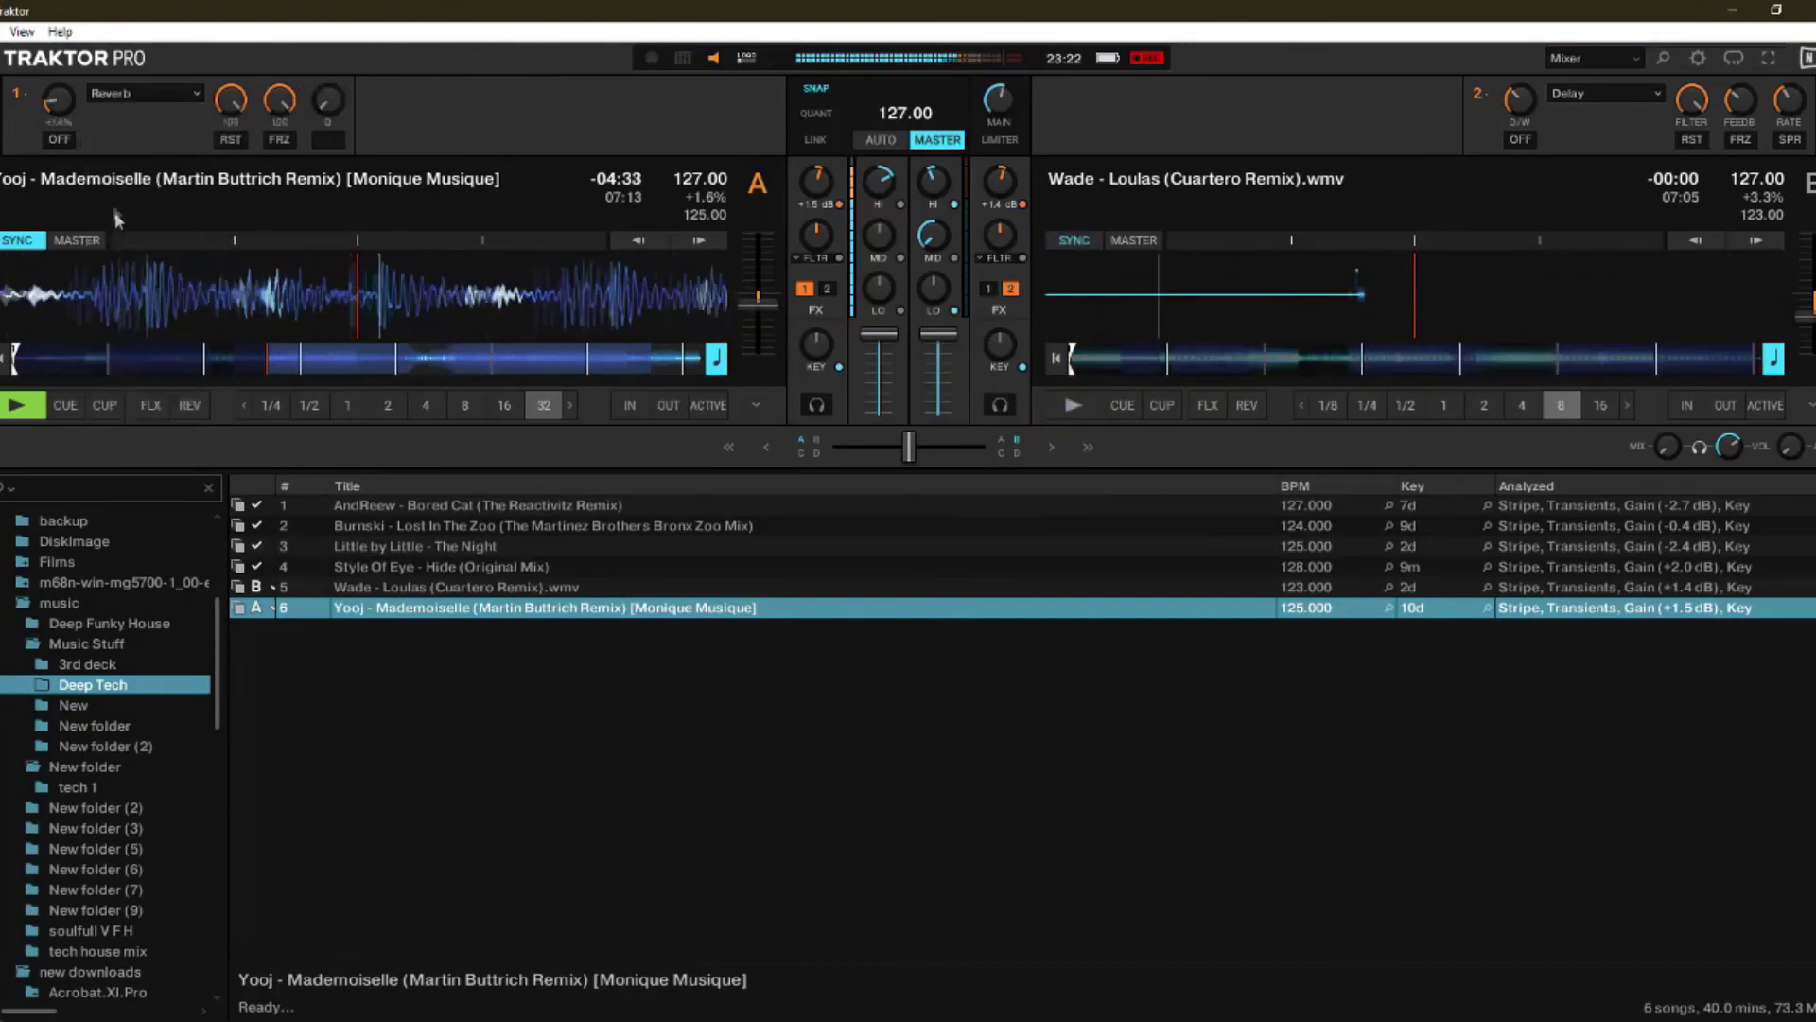
left_click(59, 140)
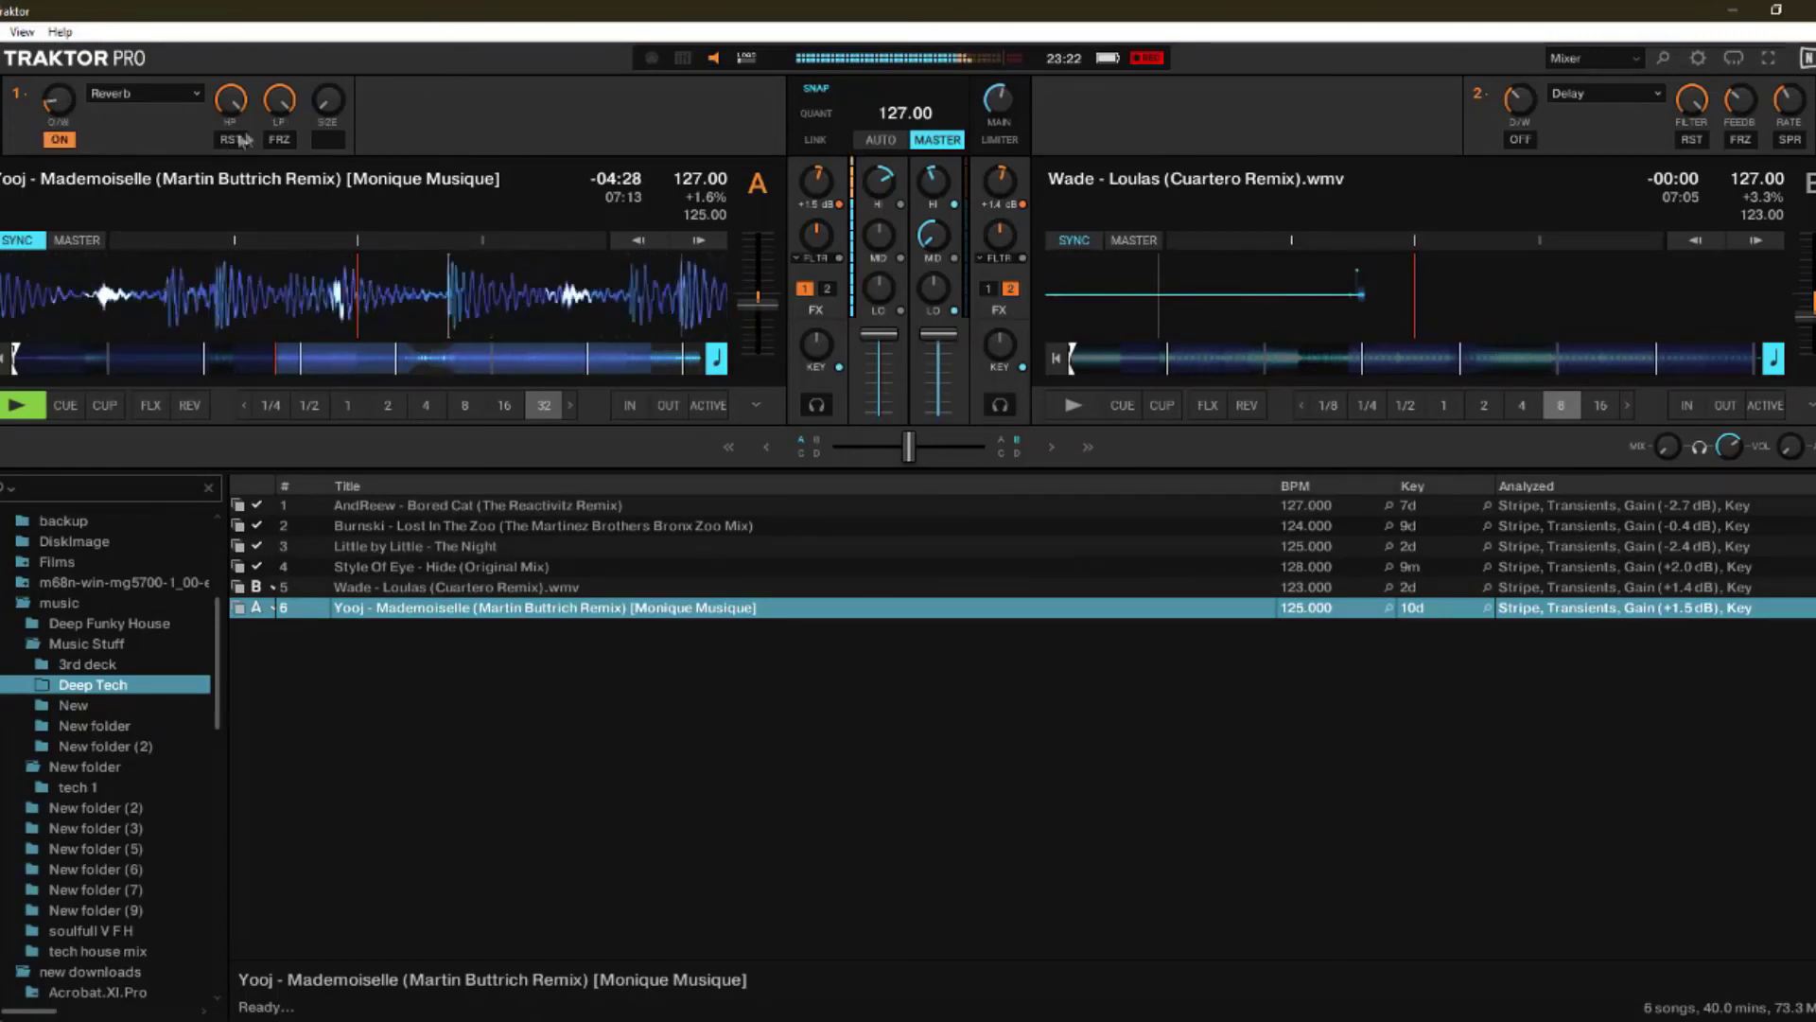
left_click_drag(322, 100, 323, 29)
left_click(63, 139)
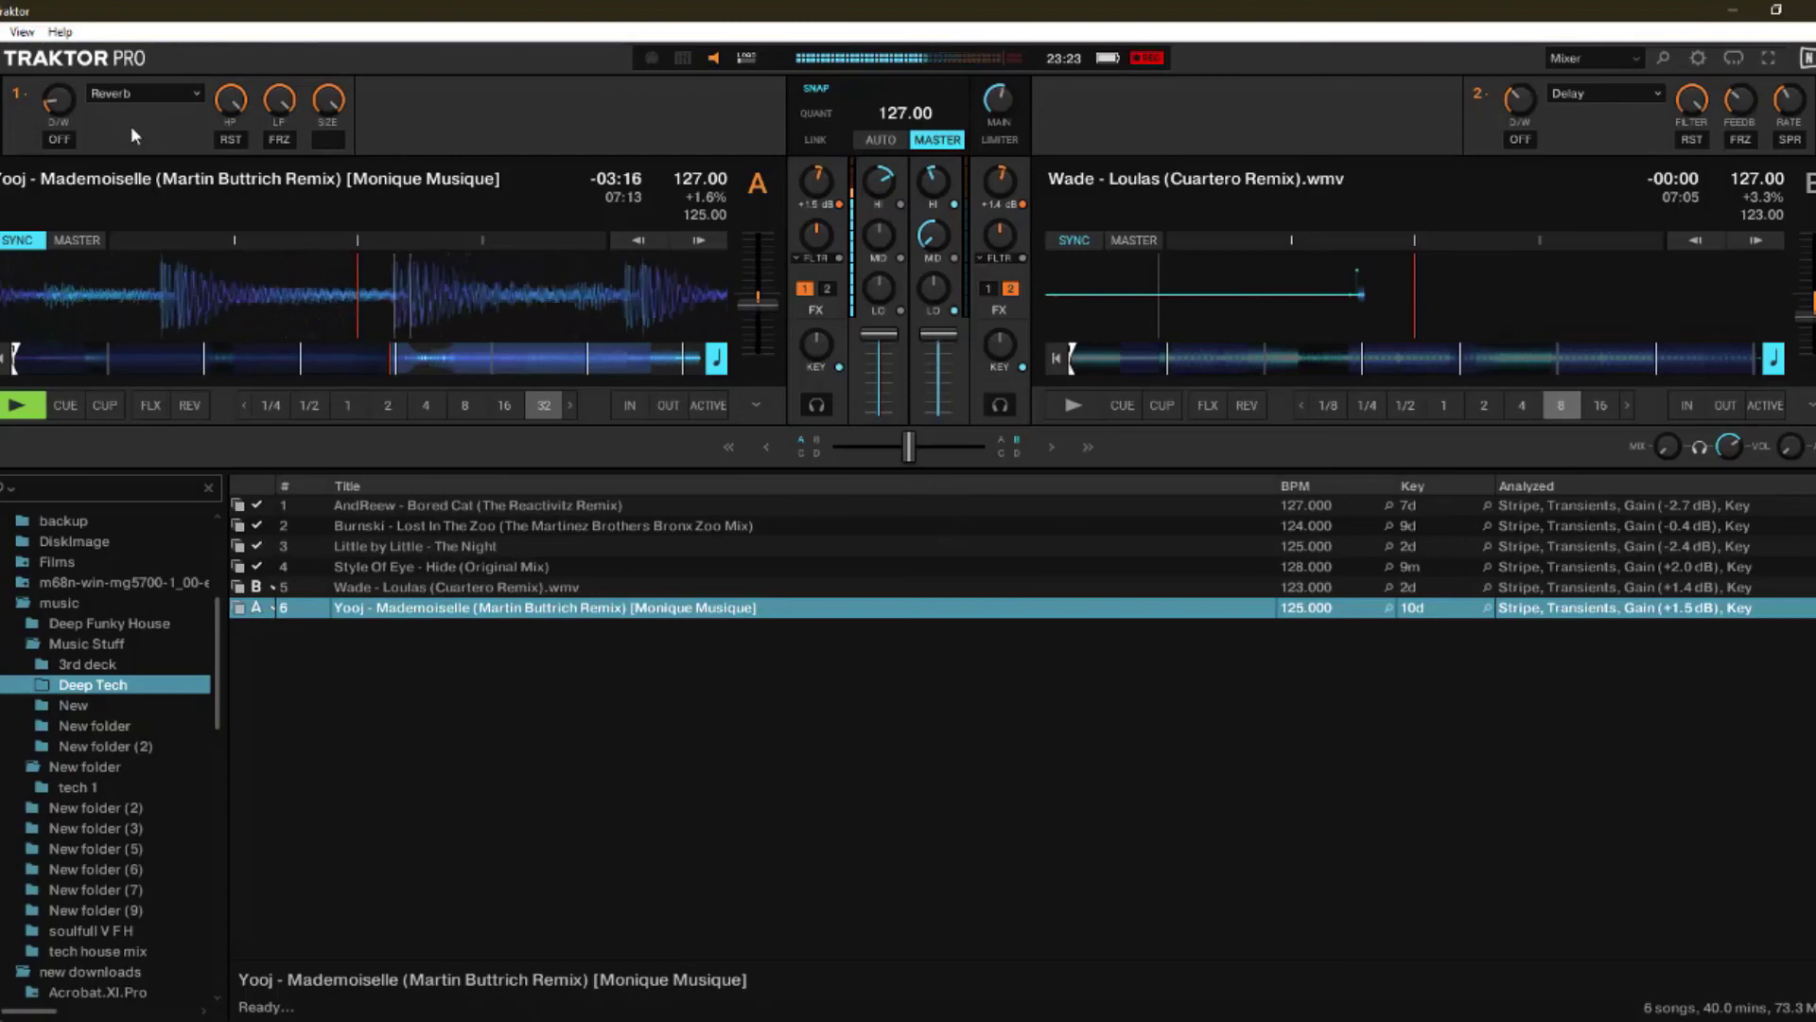
Step: Load Strrretch (Fast) into FX unit 1, lower its stretch amount to minimum and switch the unit on for deck A
left_click(135, 95)
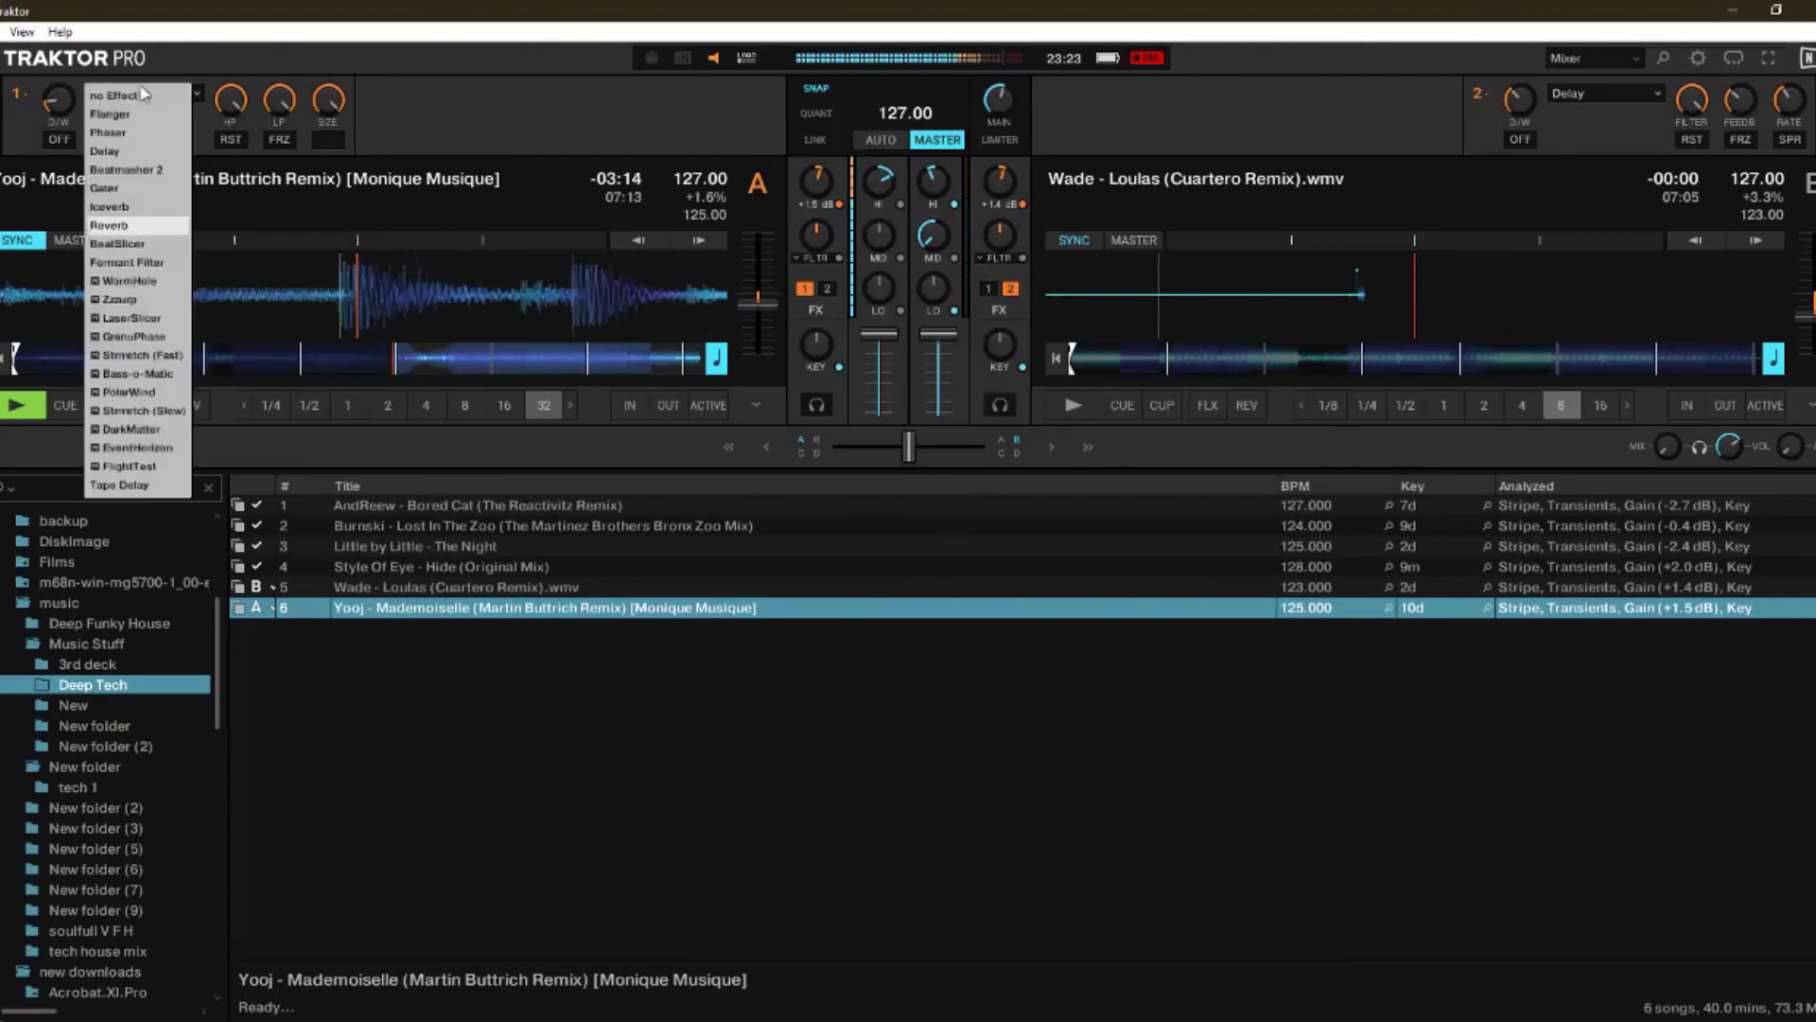
left_click(108, 355)
scroll(50, 102, "down", 2)
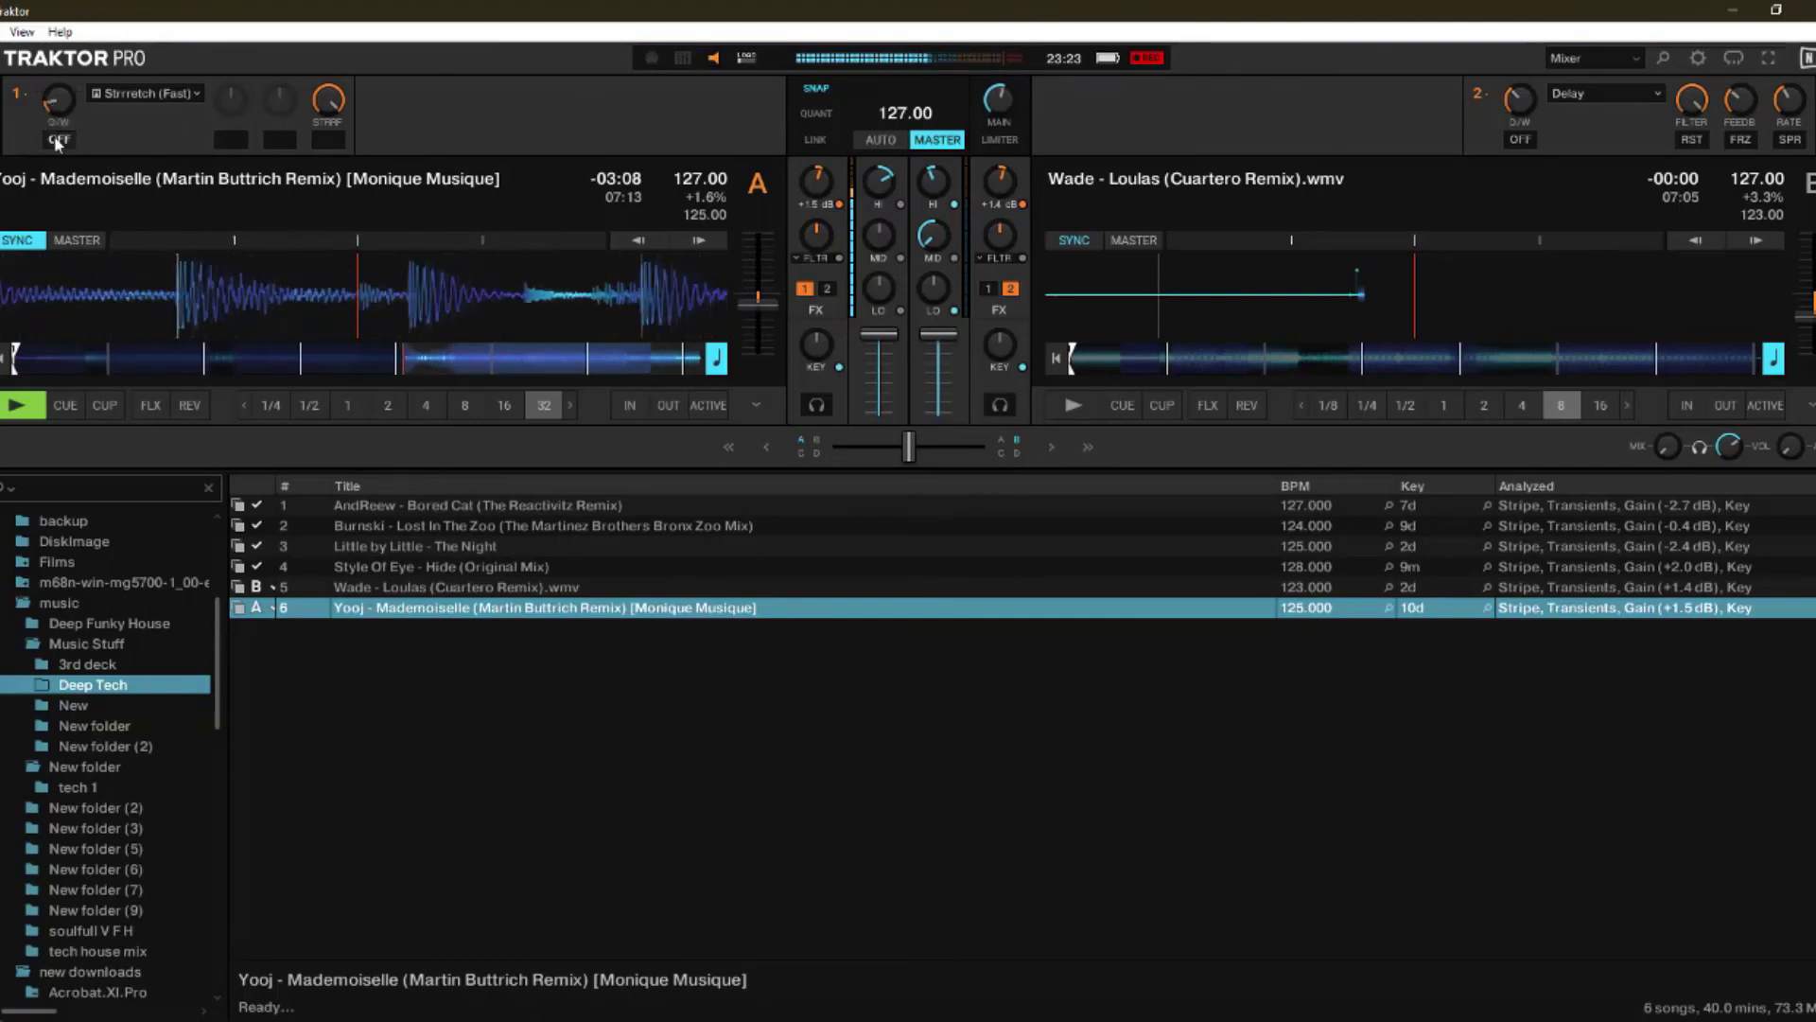
left_click_drag(324, 104, 324, 171)
left_click(60, 140)
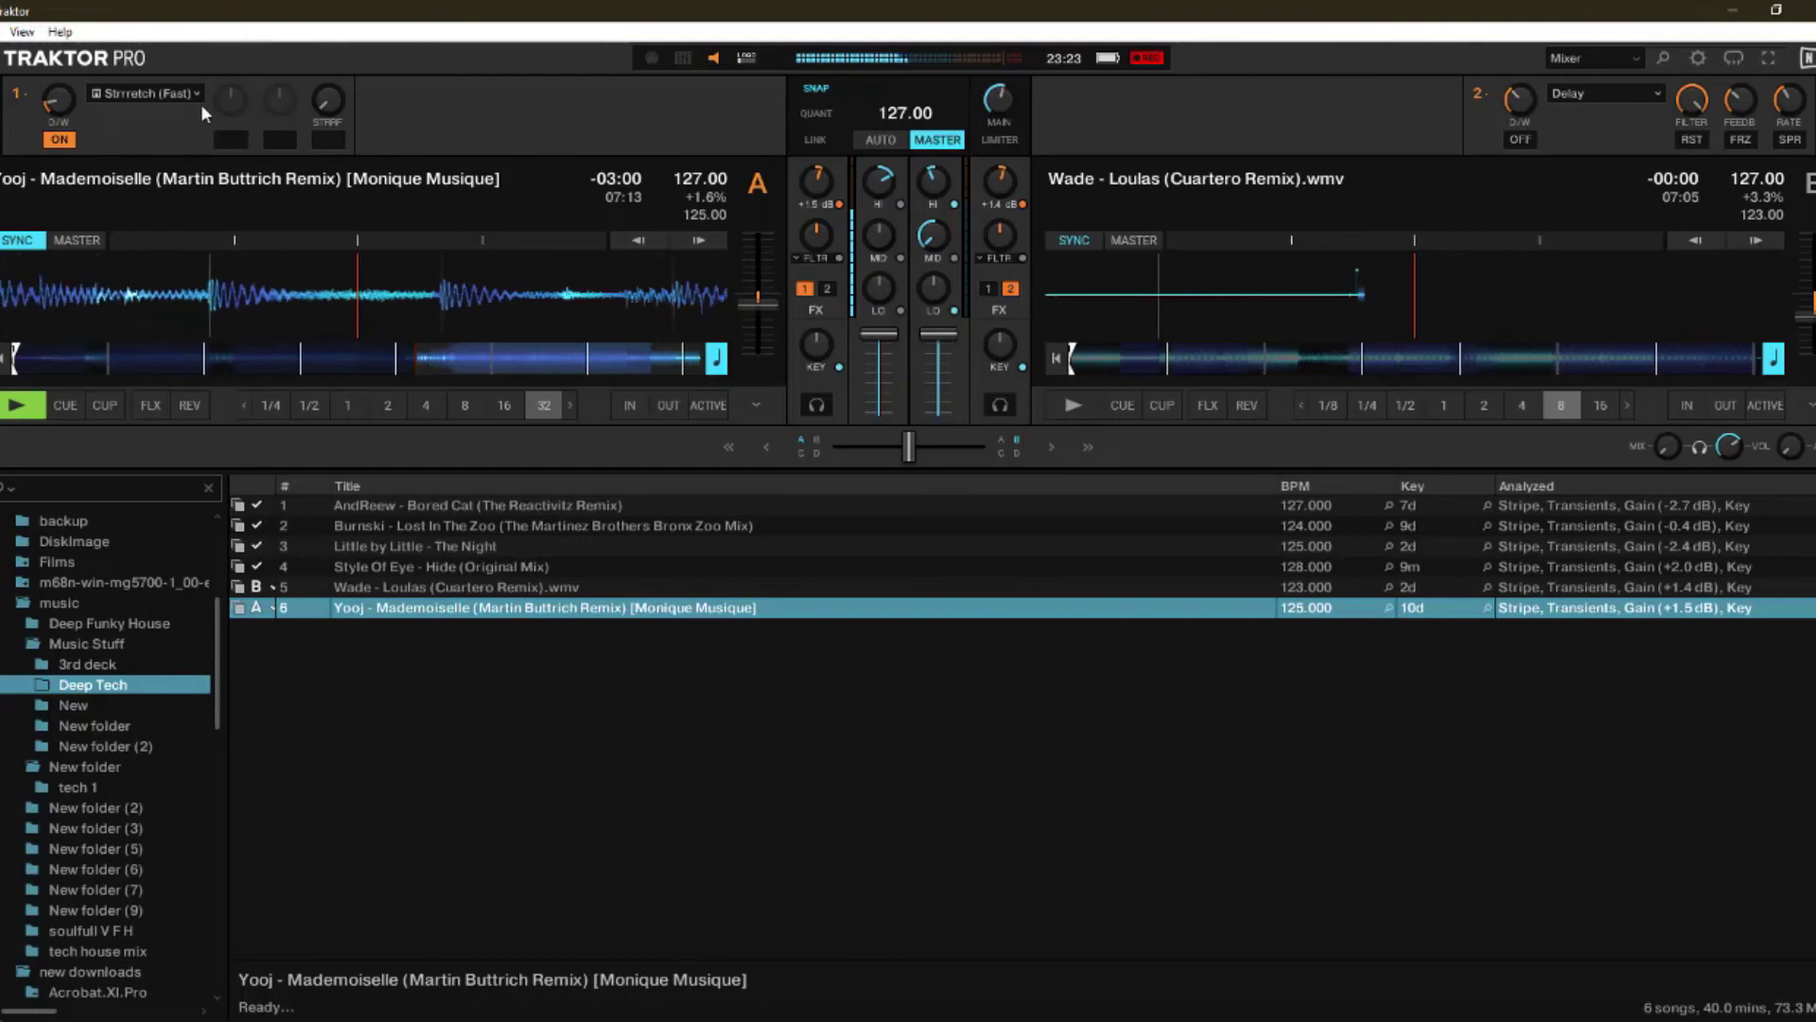
Step: Sweep the stretch amount of FX unit 1 up in stages to 100 and switch the unit off
left_click_drag(321, 106, 327, 89)
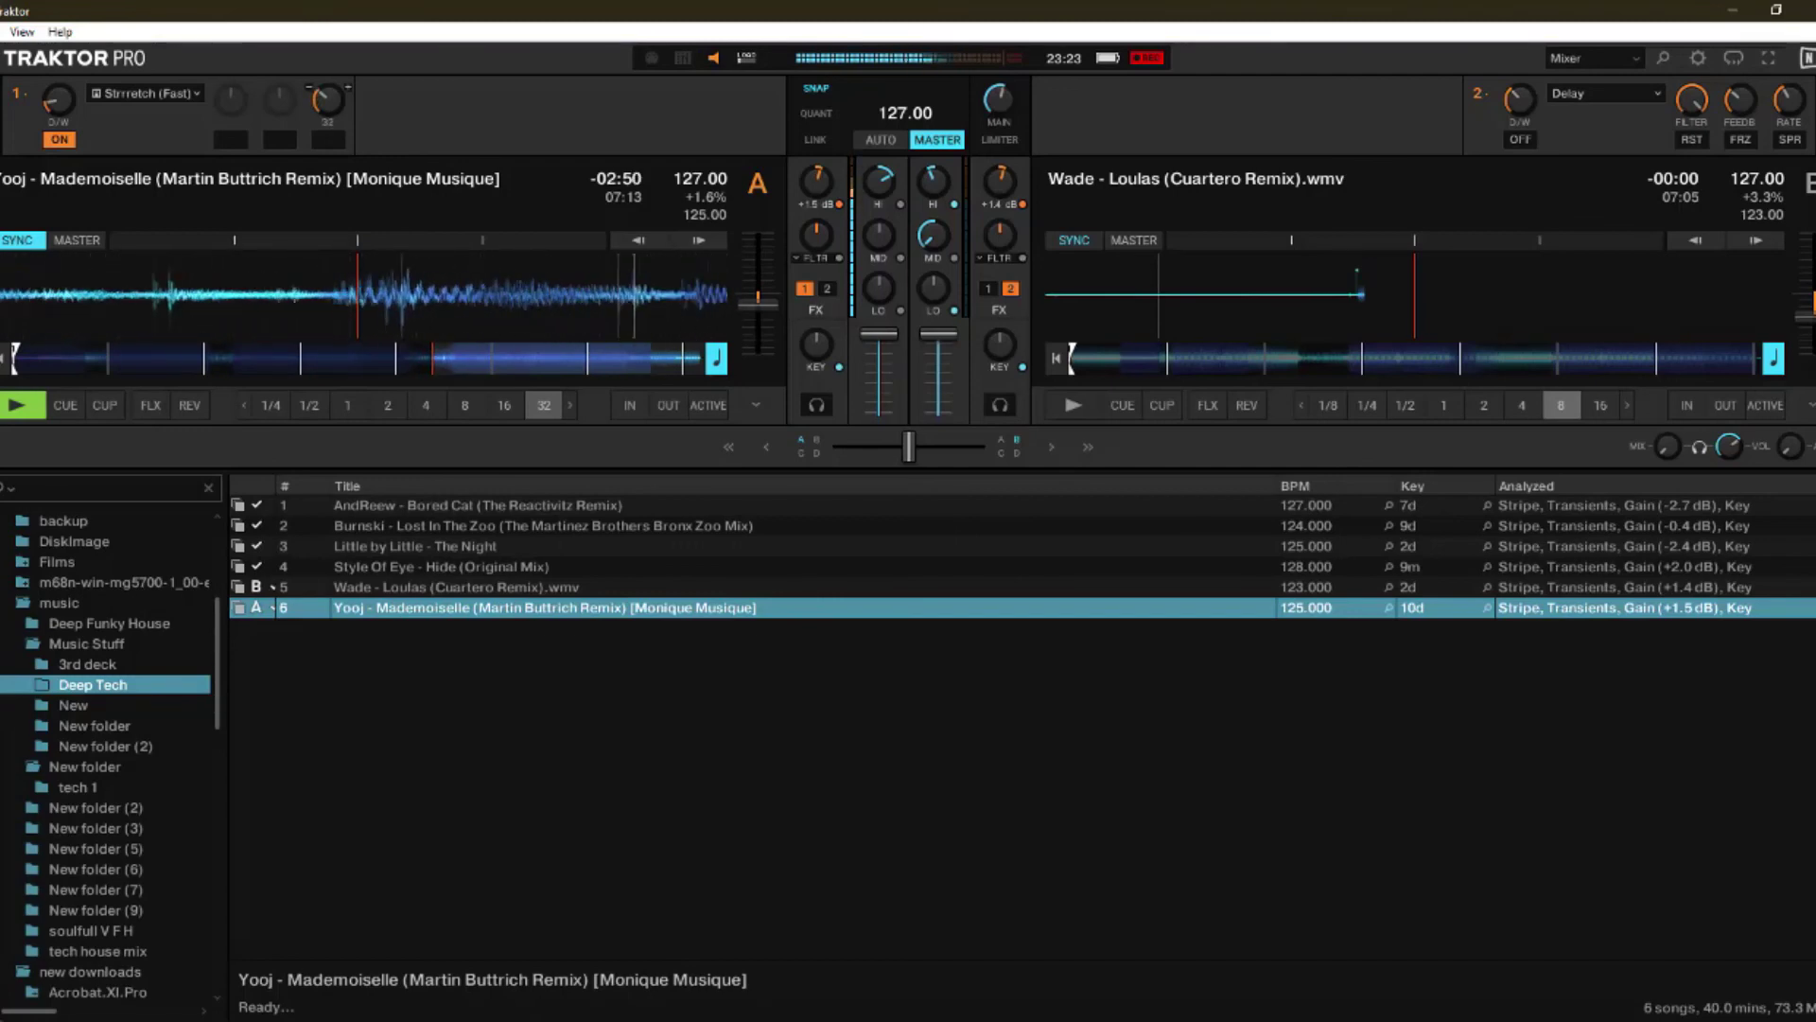
left_click_drag(327, 89, 328, 86)
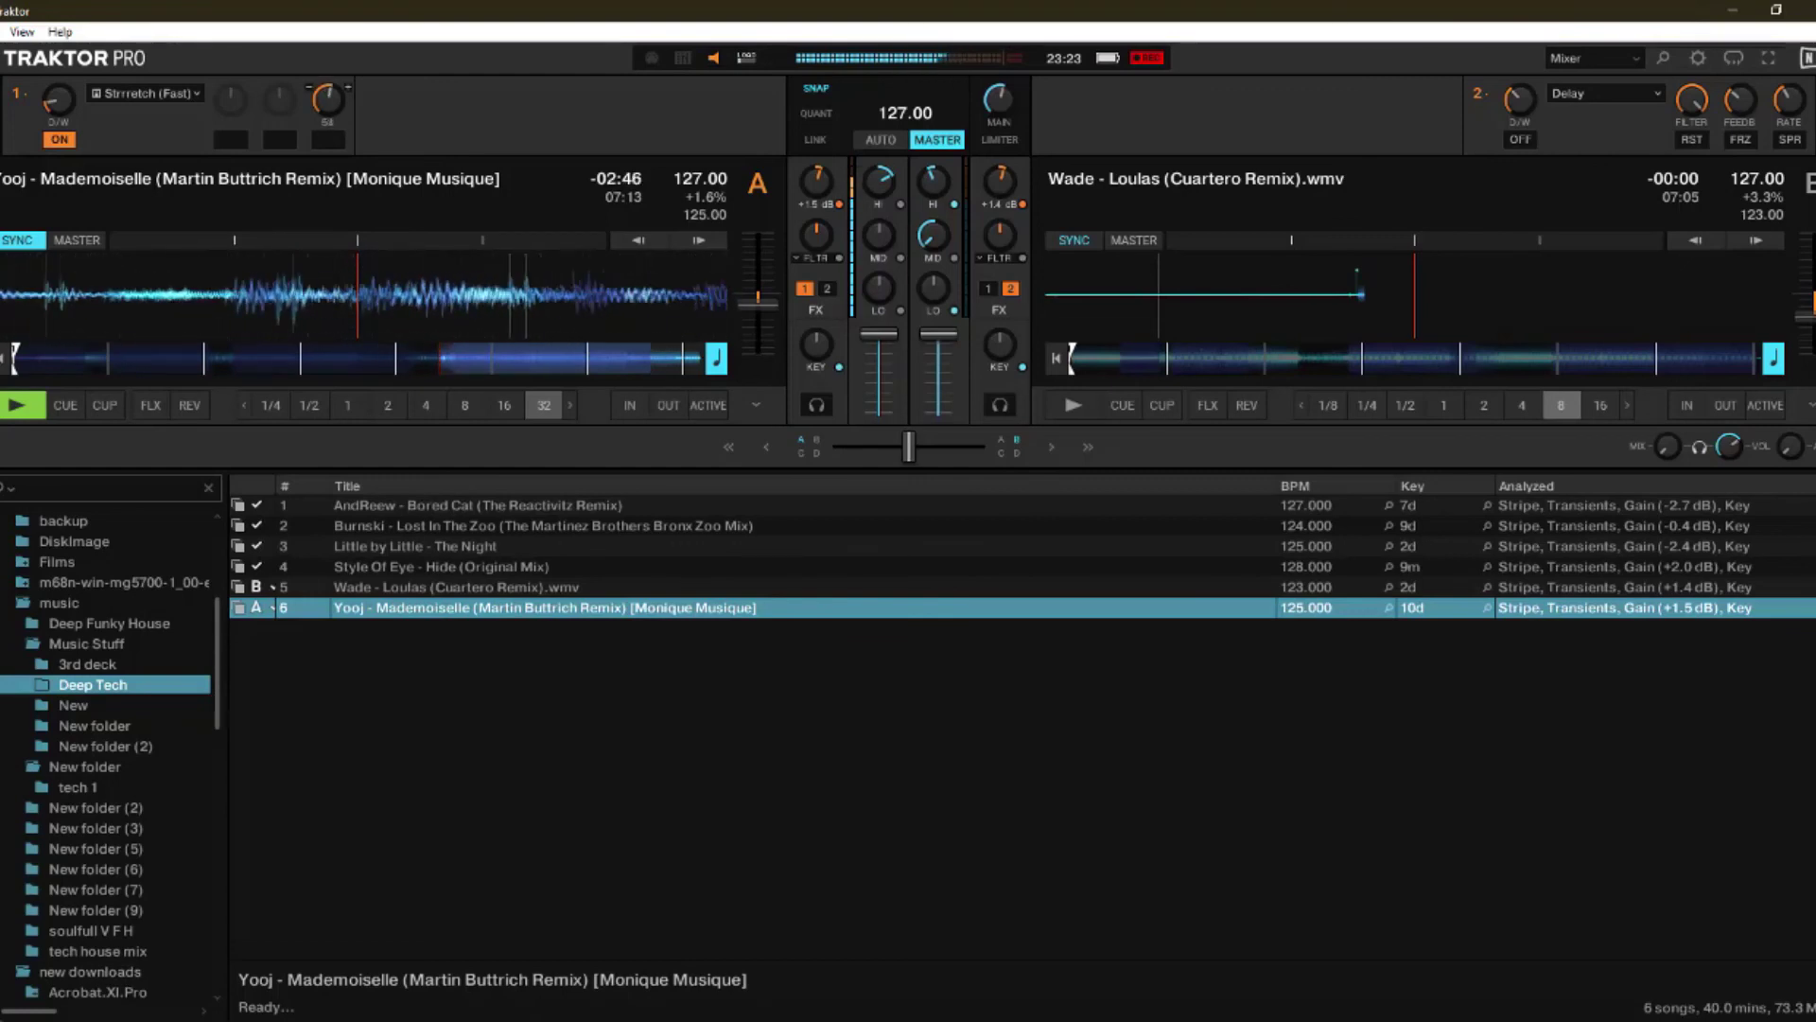
left_click_drag(328, 86, 328, 86)
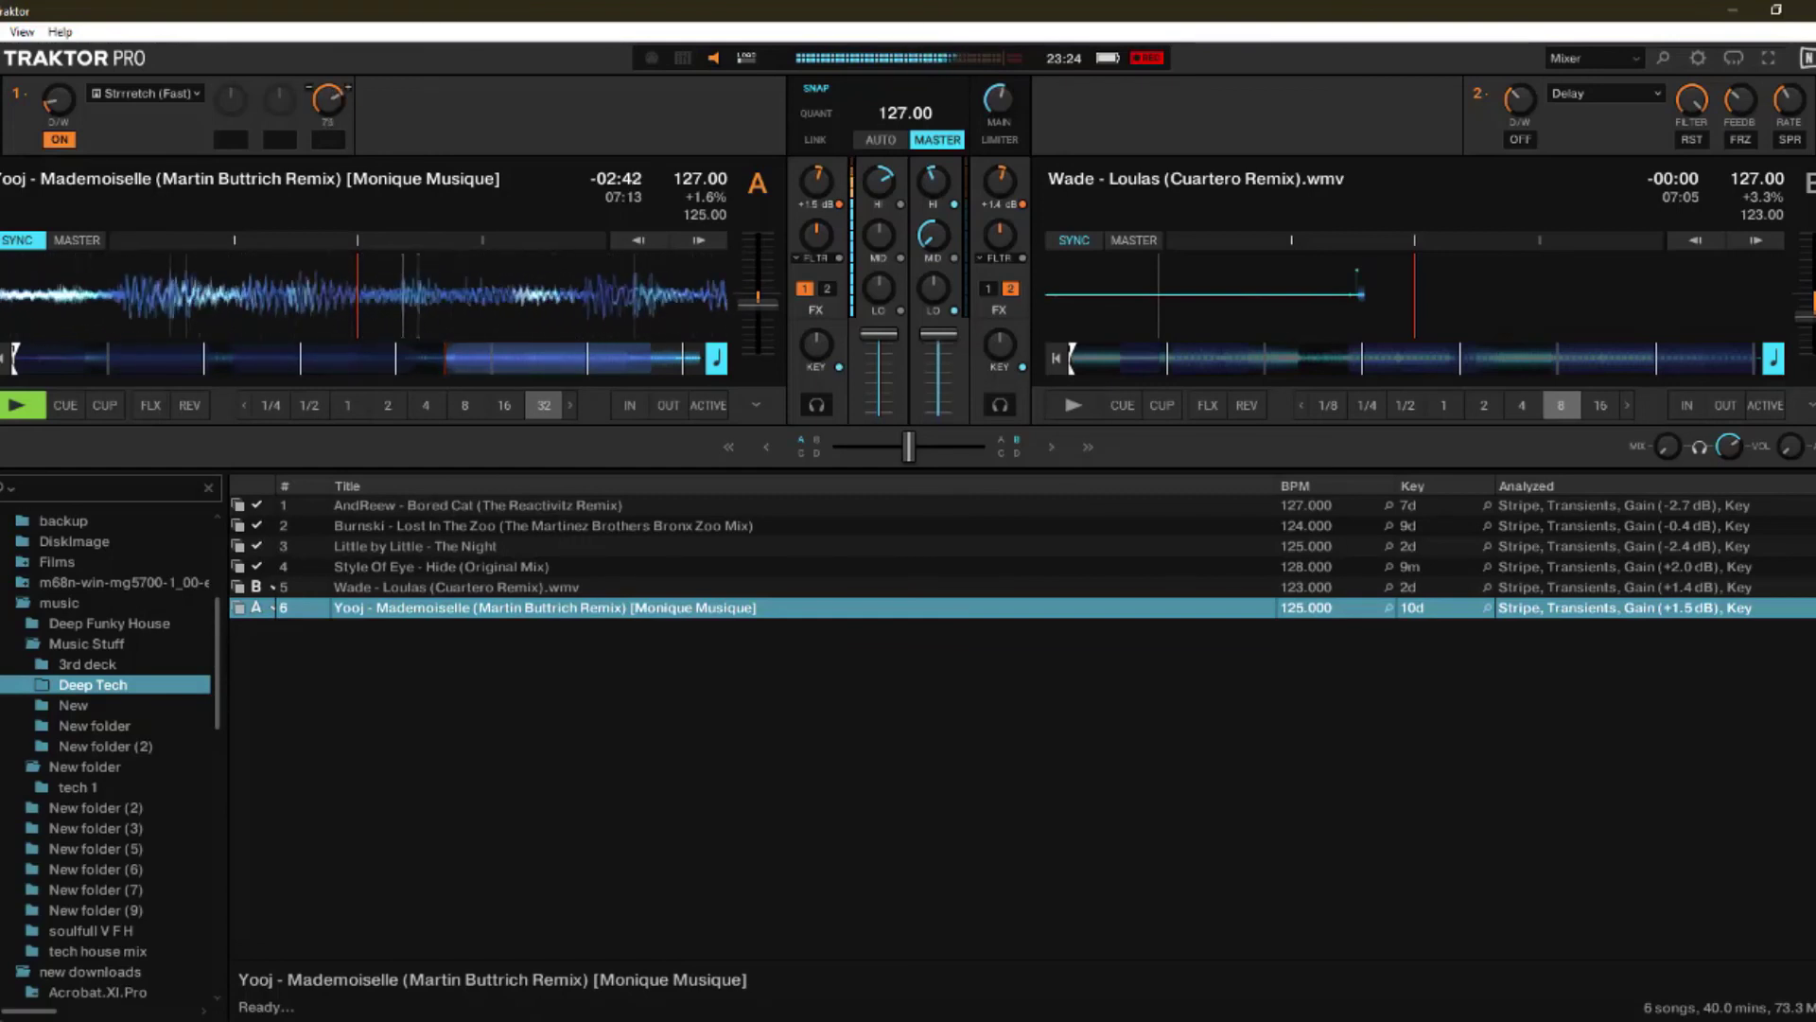
left_click_drag(327, 99, 328, 81)
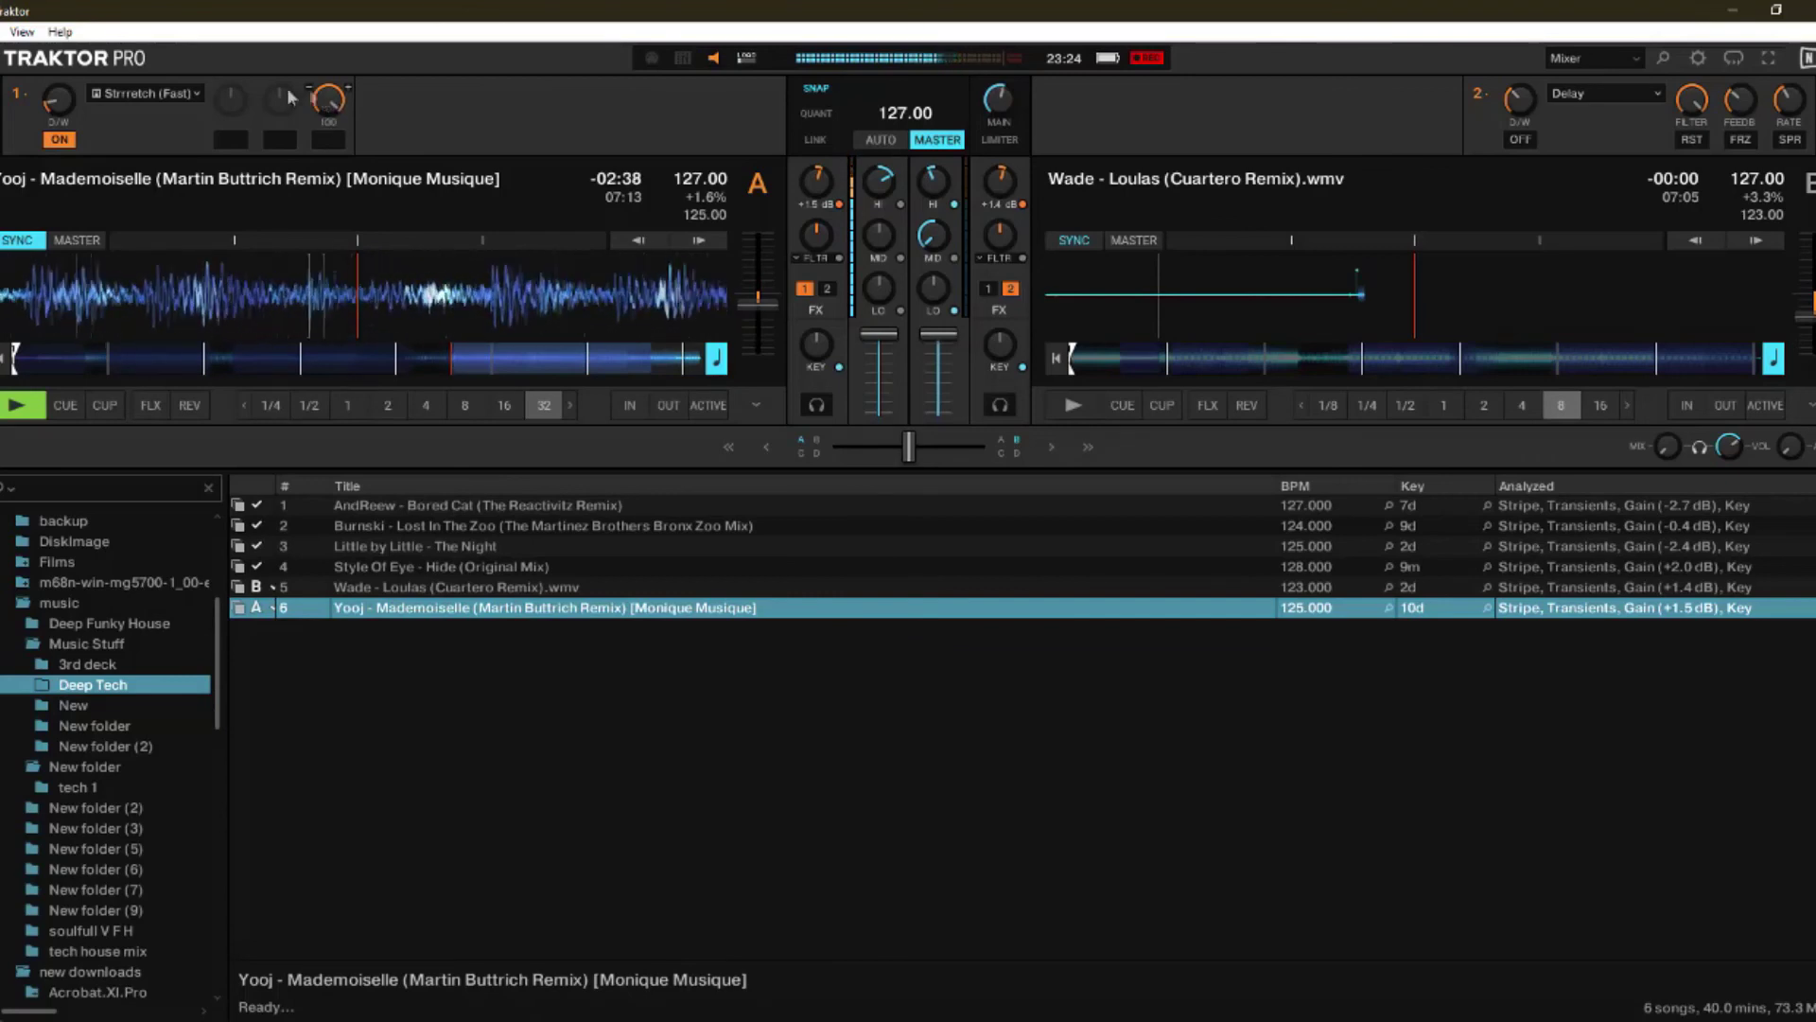
left_click(67, 143)
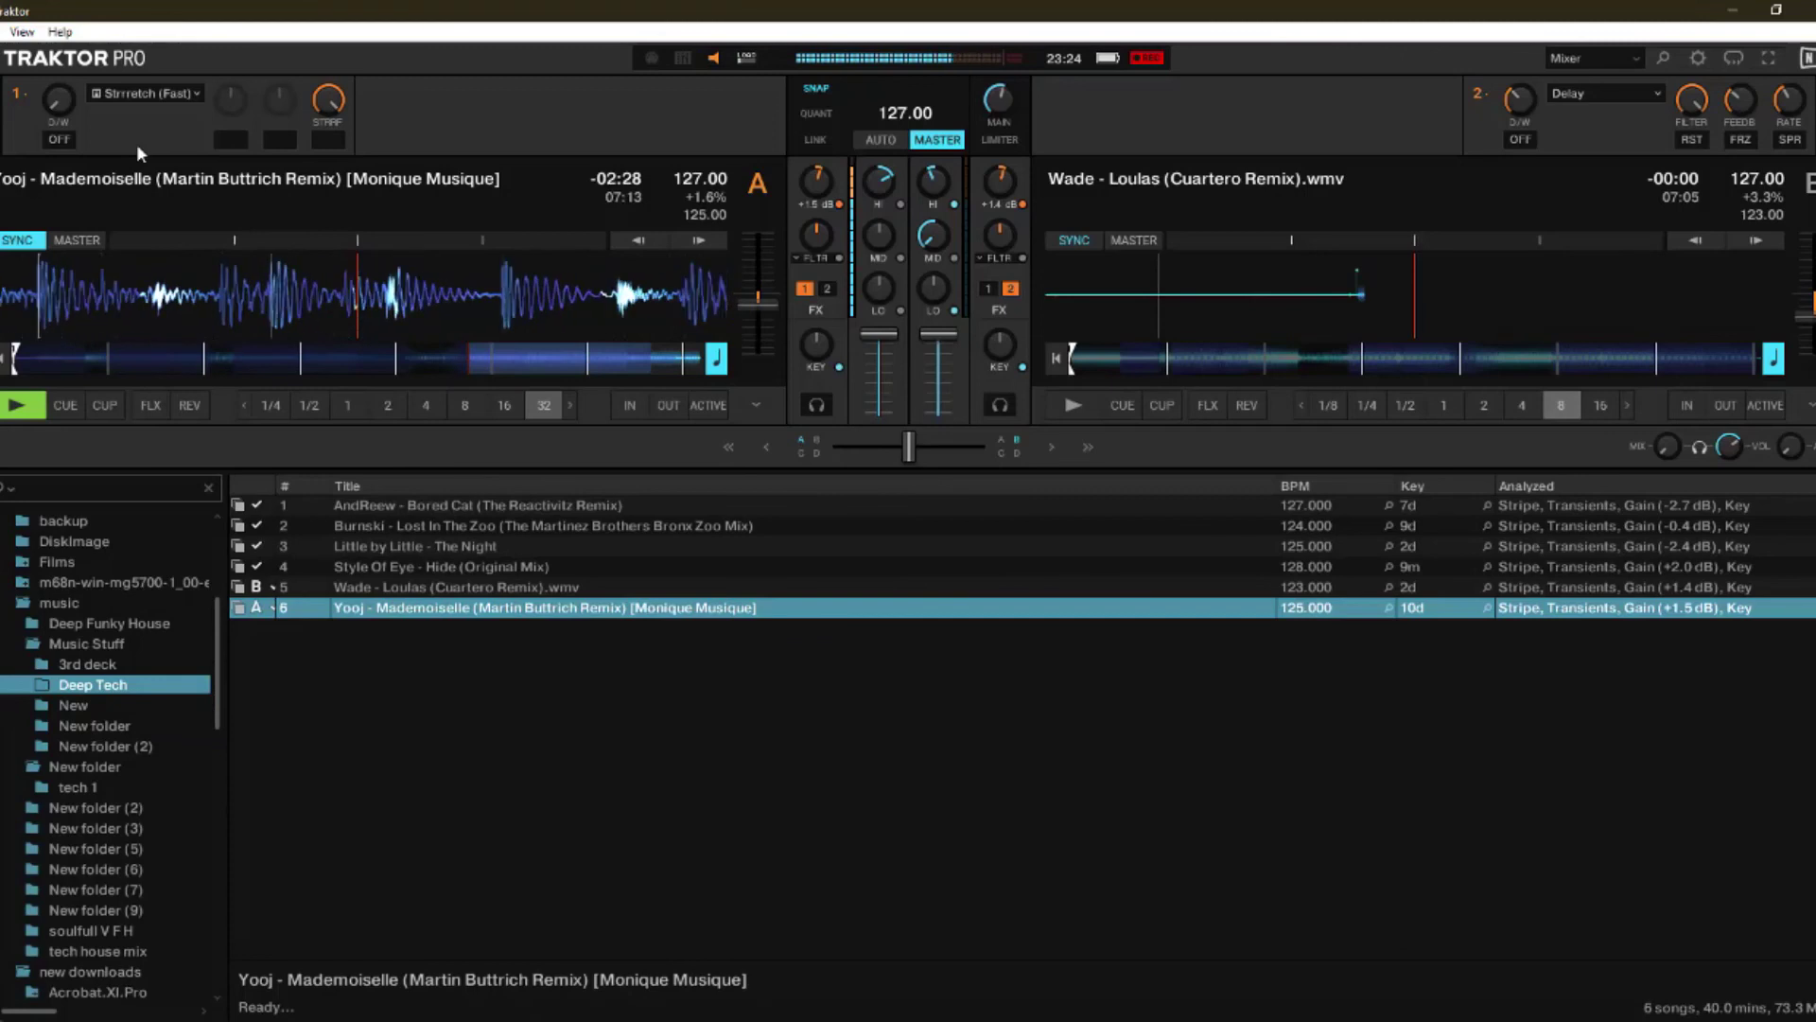
Step: Load Reverb into FX unit 1, run it on deck A with its size raised to 100, and switch it off
left_click(119, 93)
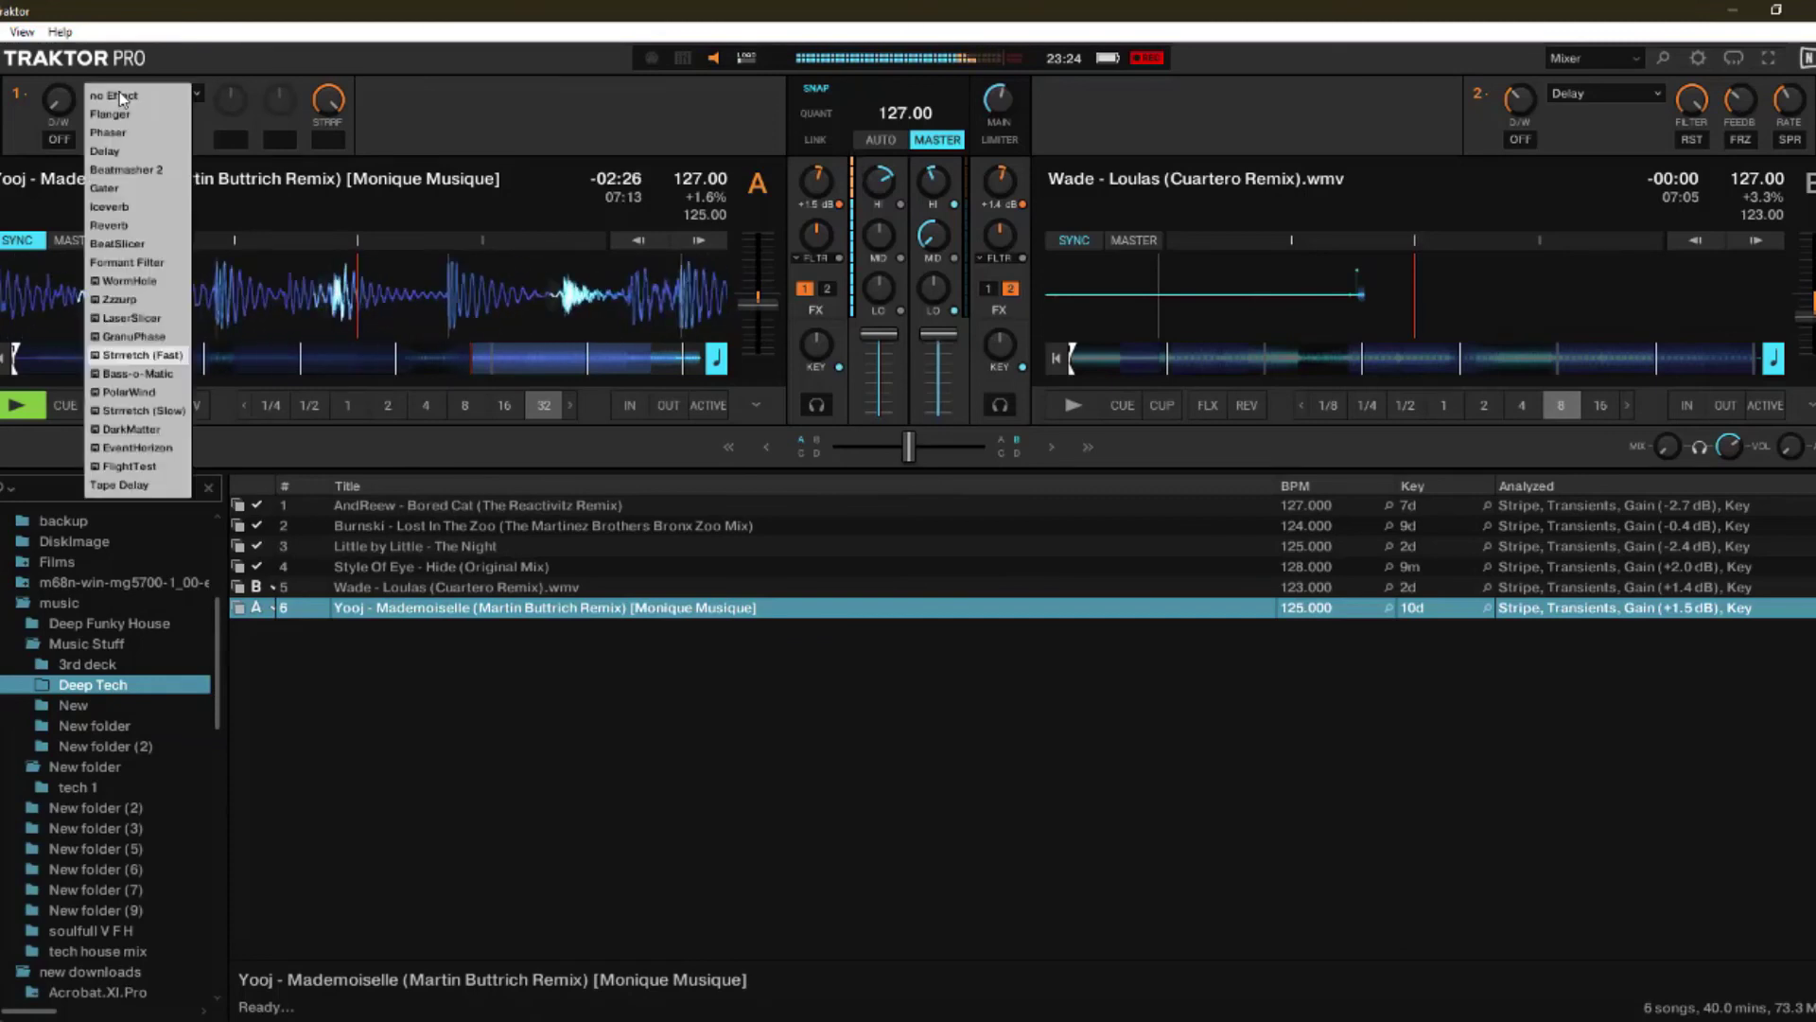
left_click(109, 225)
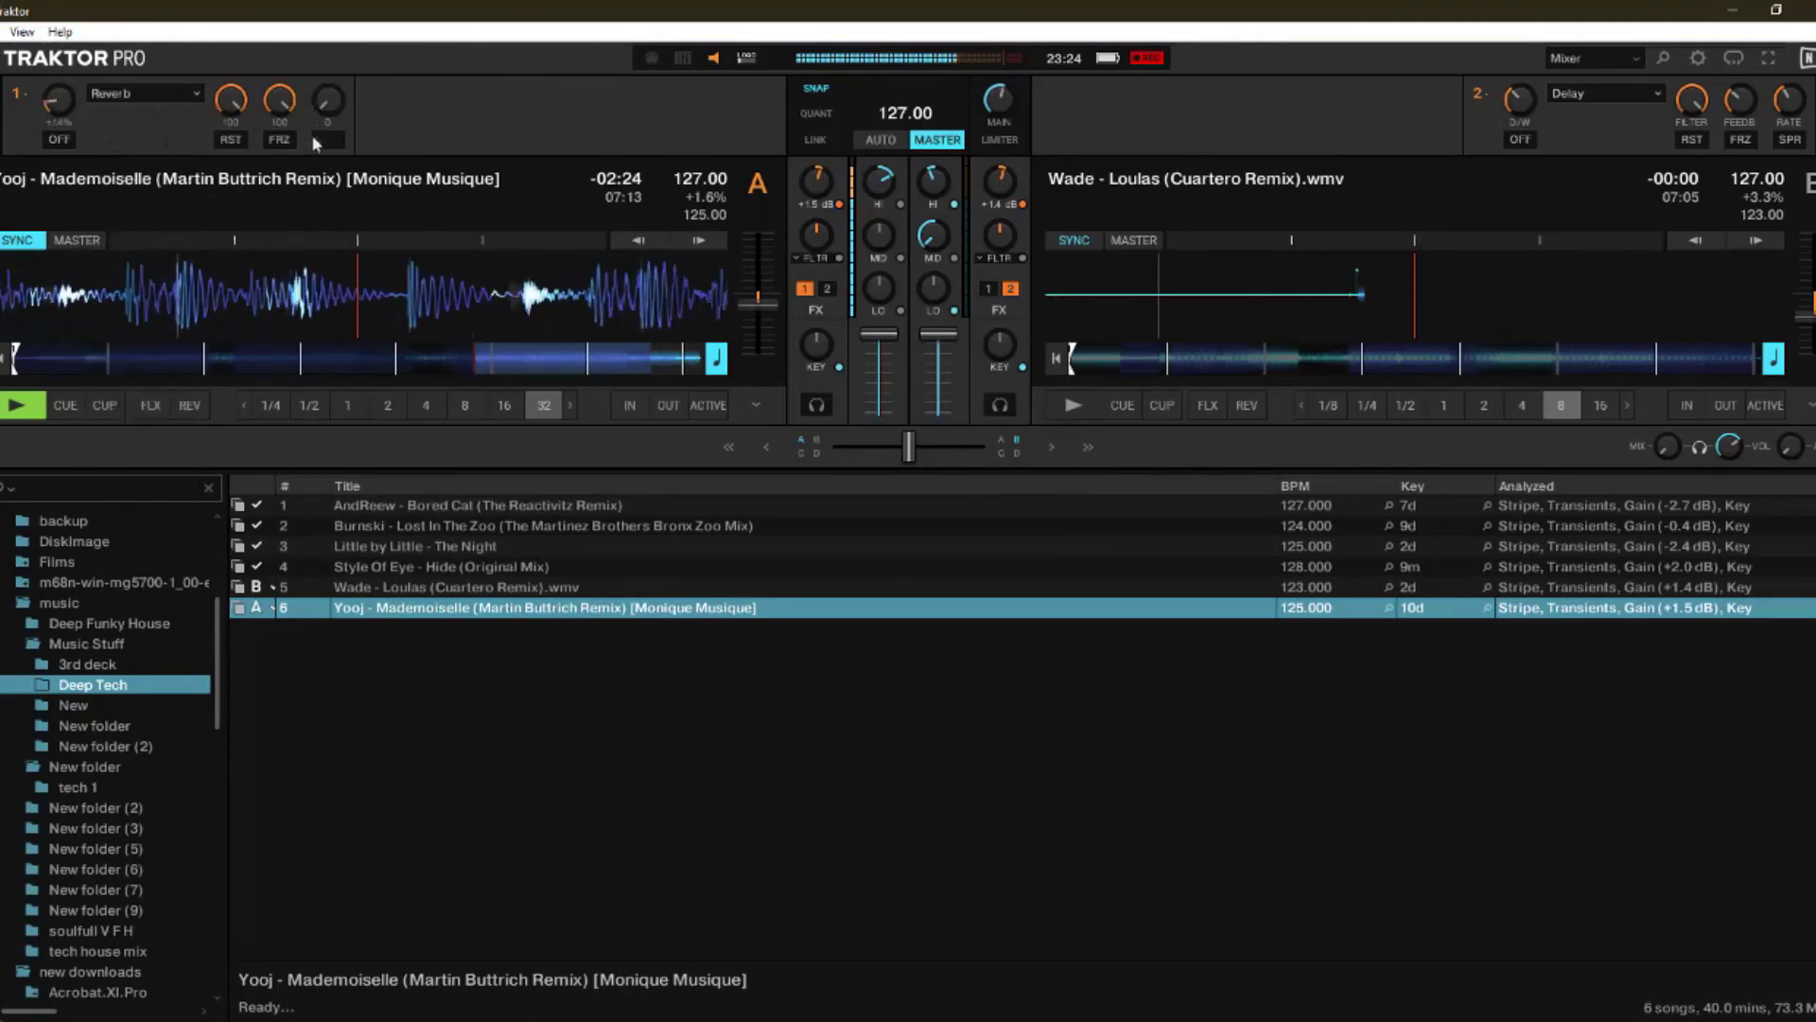
left_click(58, 139)
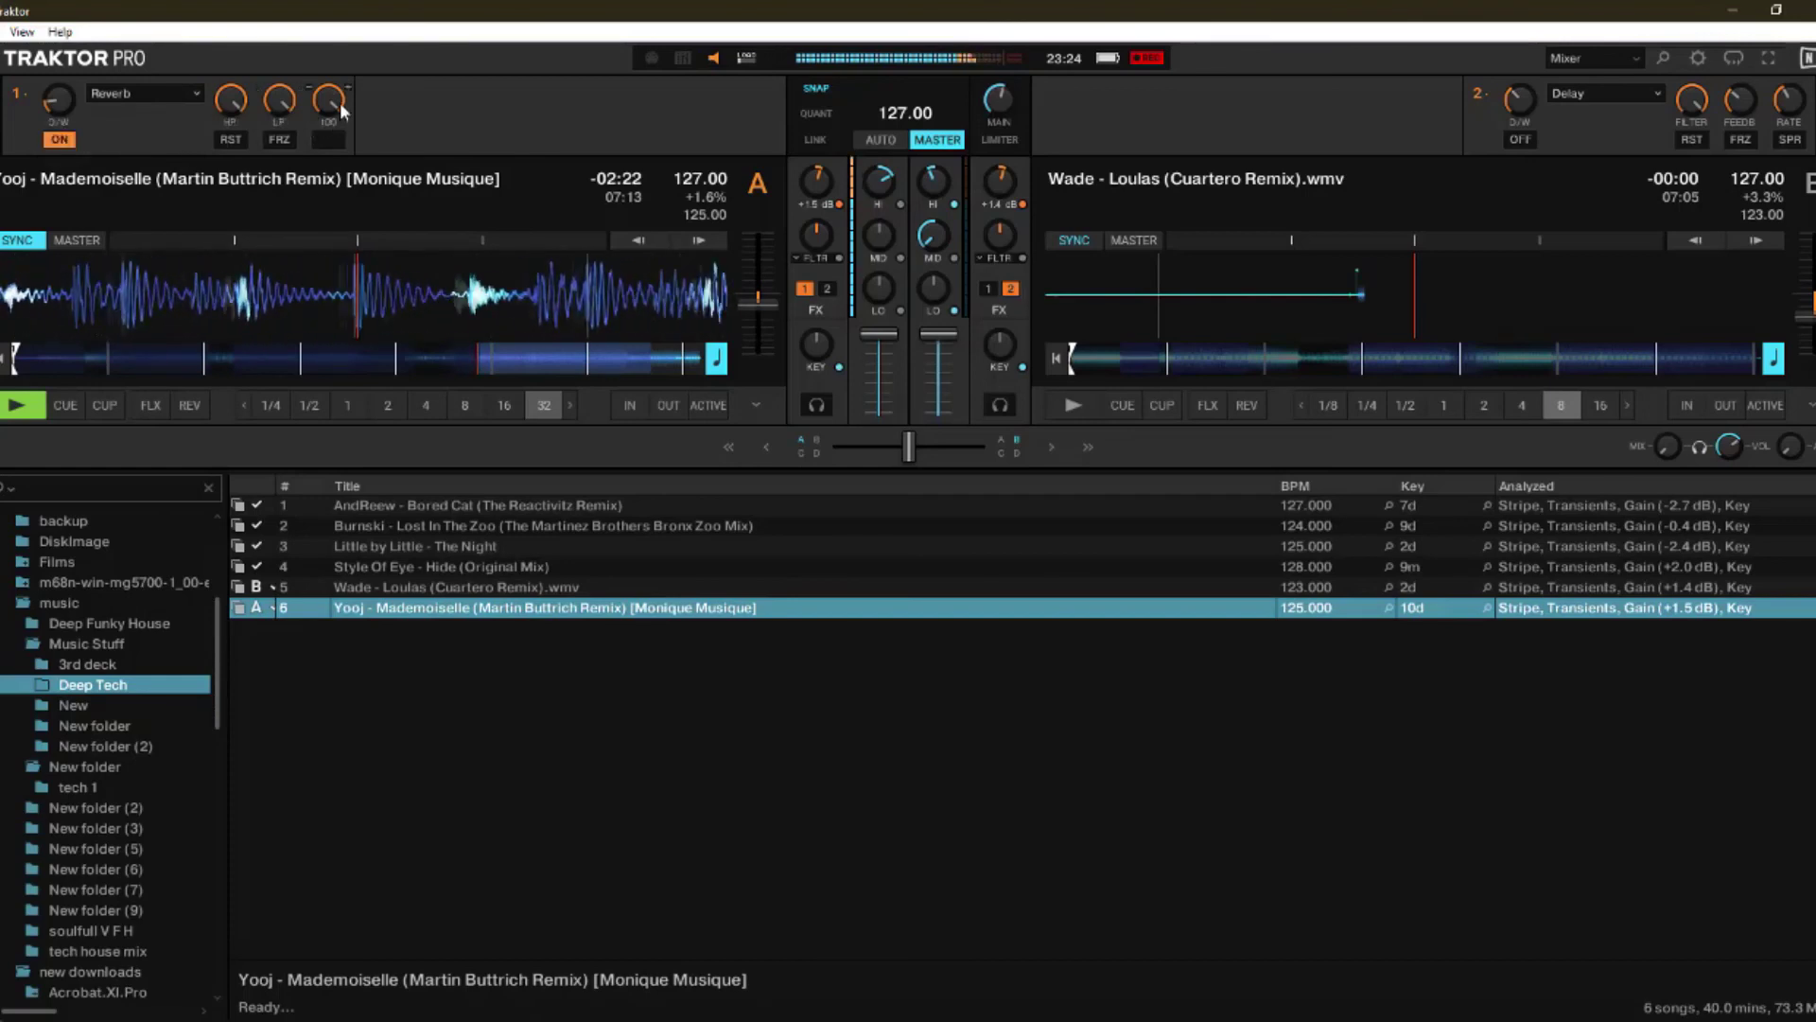
left_click(59, 139)
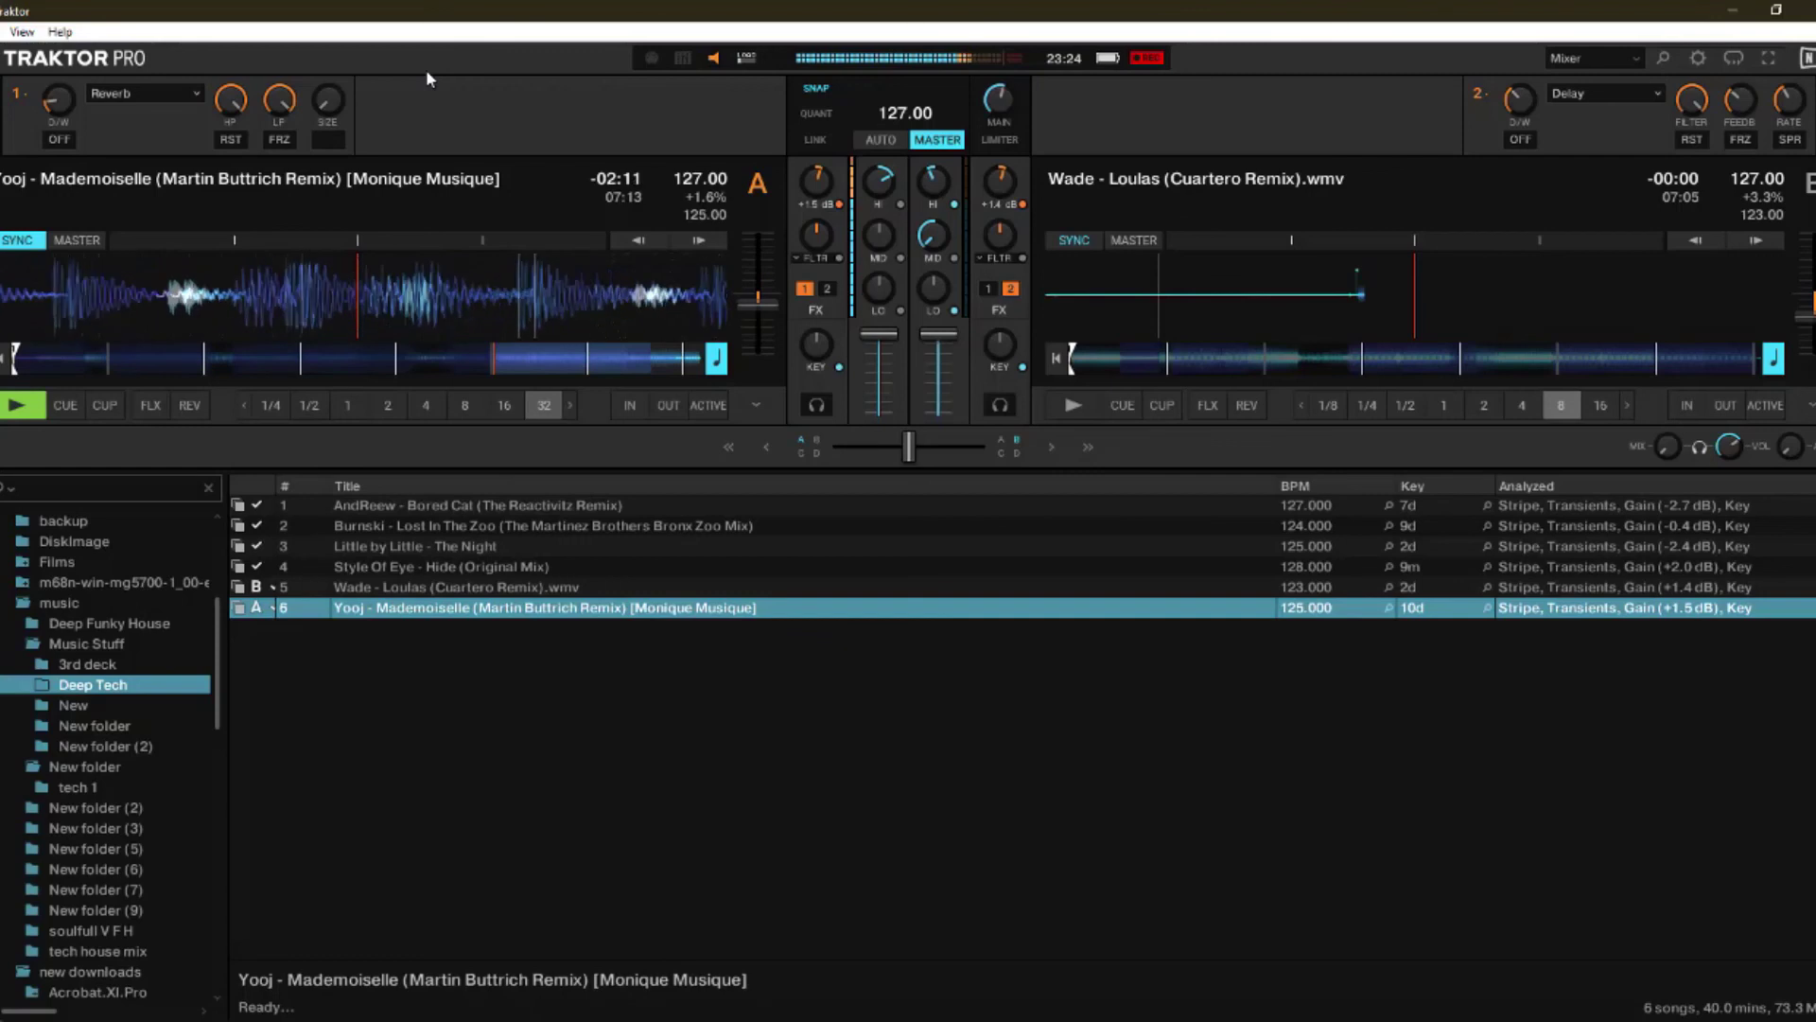
Step: Check the mix recording in the audio recorder and bring FX unit 2 back into view
left_click(1814, 140)
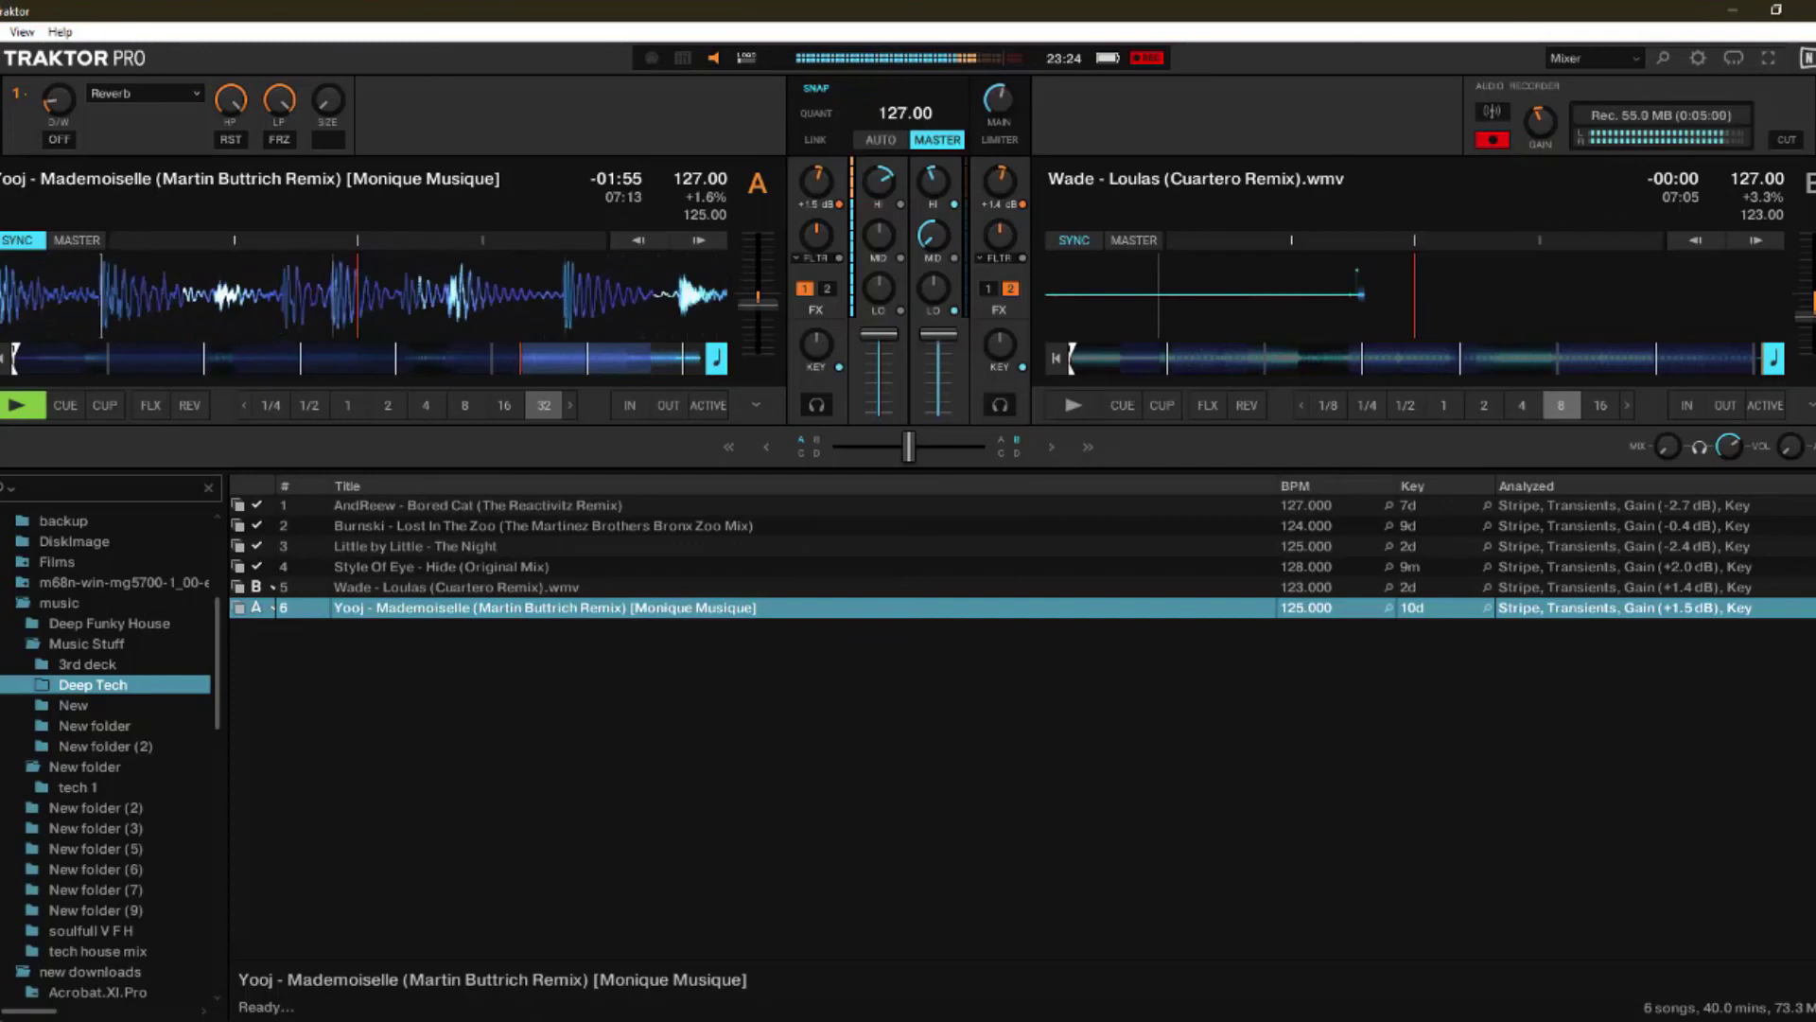
left_click(1813, 93)
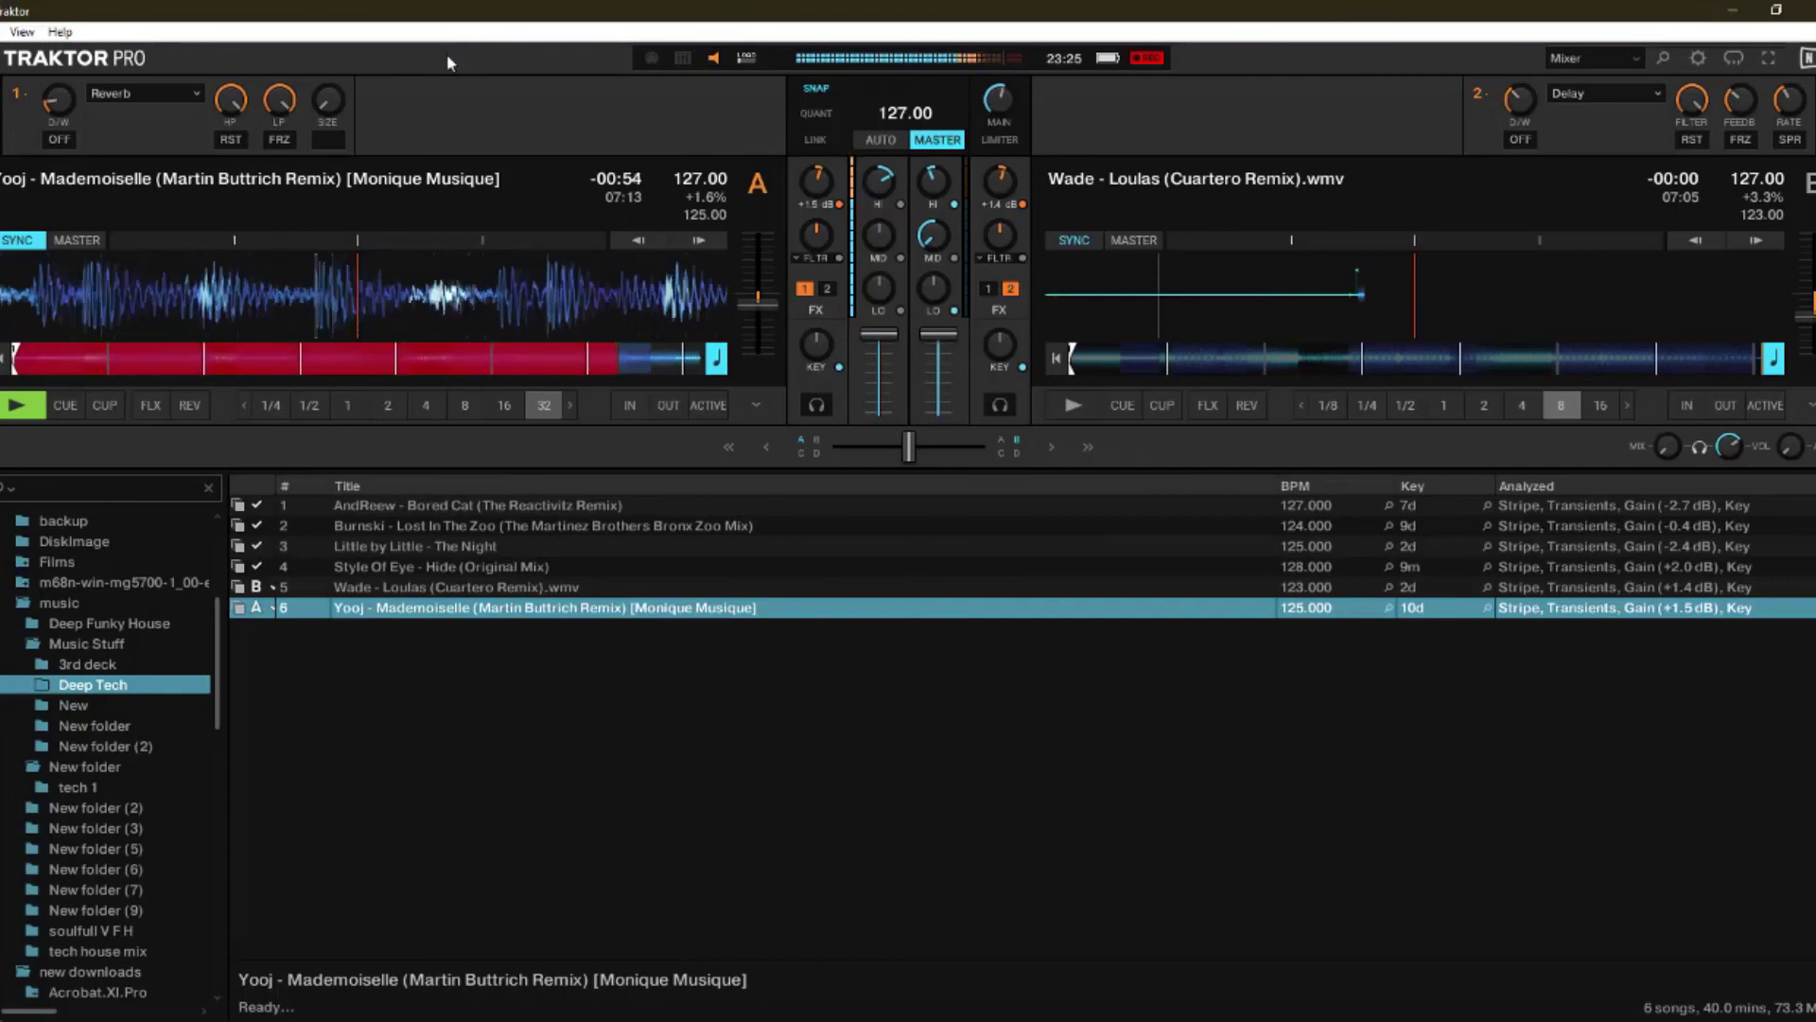
Step: Load Delay into FX unit 1, run it on deck A's outro with the dry/wet mix raised partway, and leave it off after the track ends
left_click(134, 95)
left_click(121, 148)
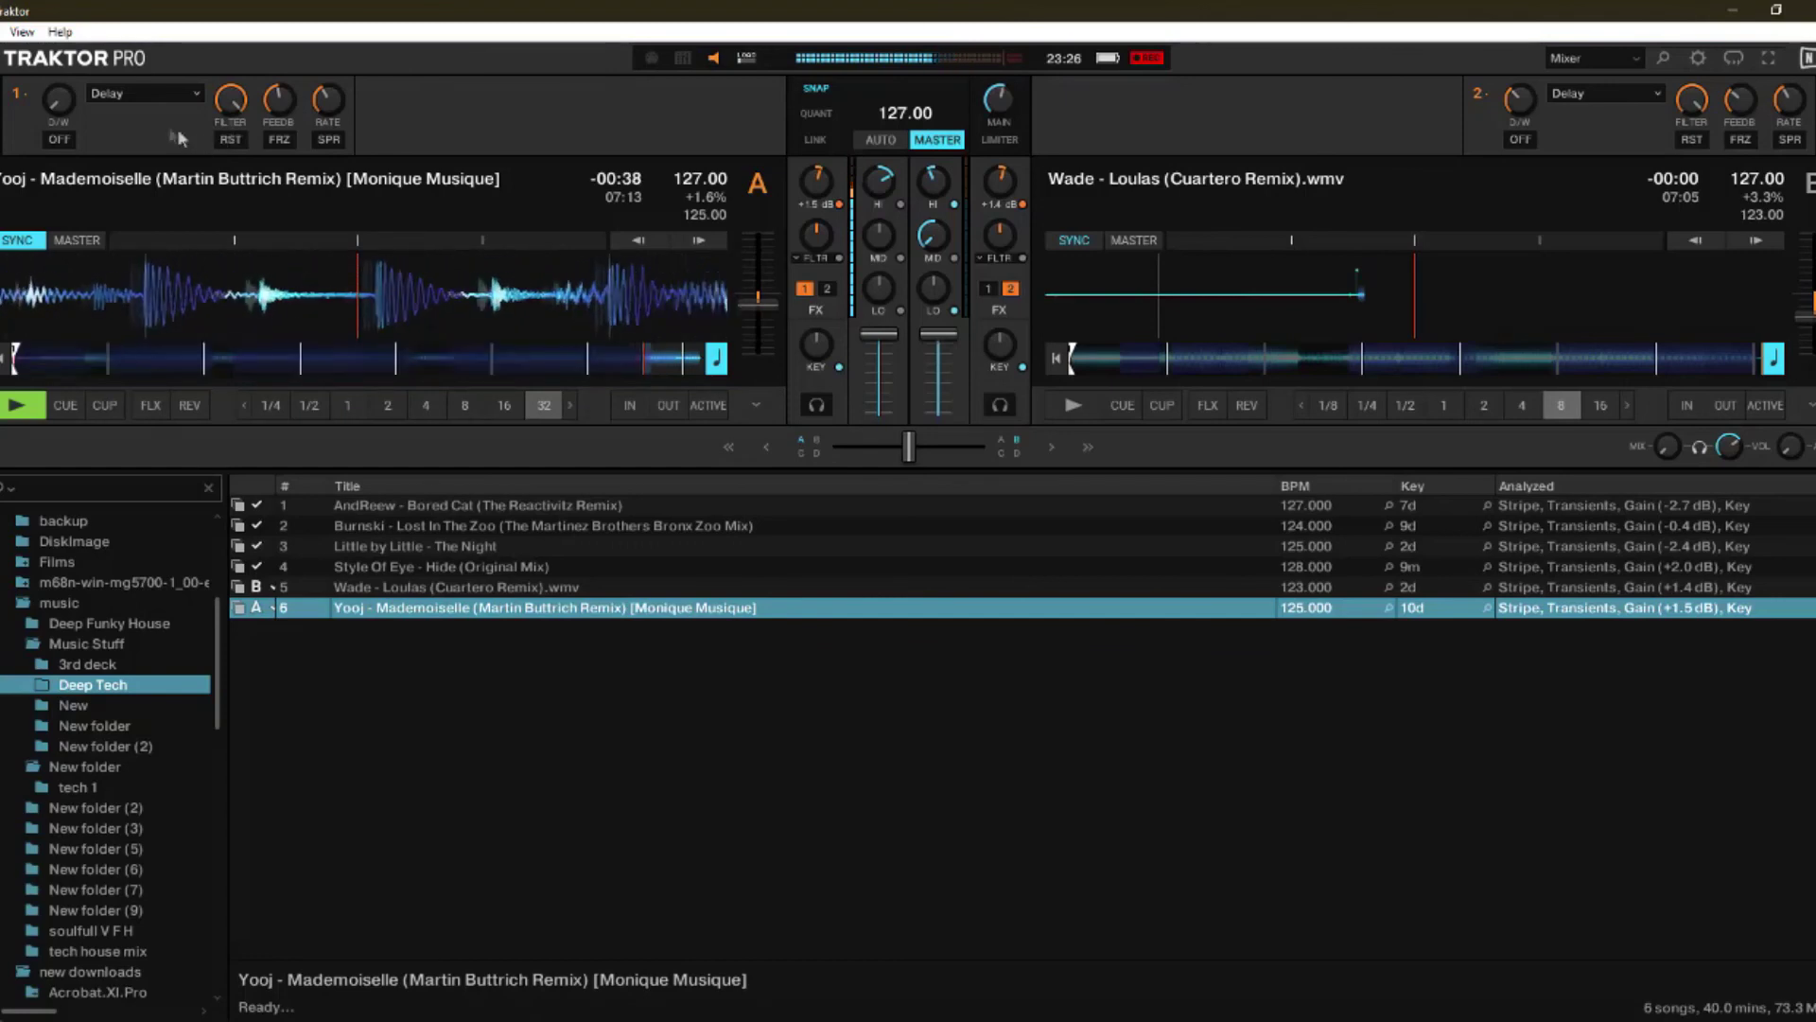
left_click(59, 139)
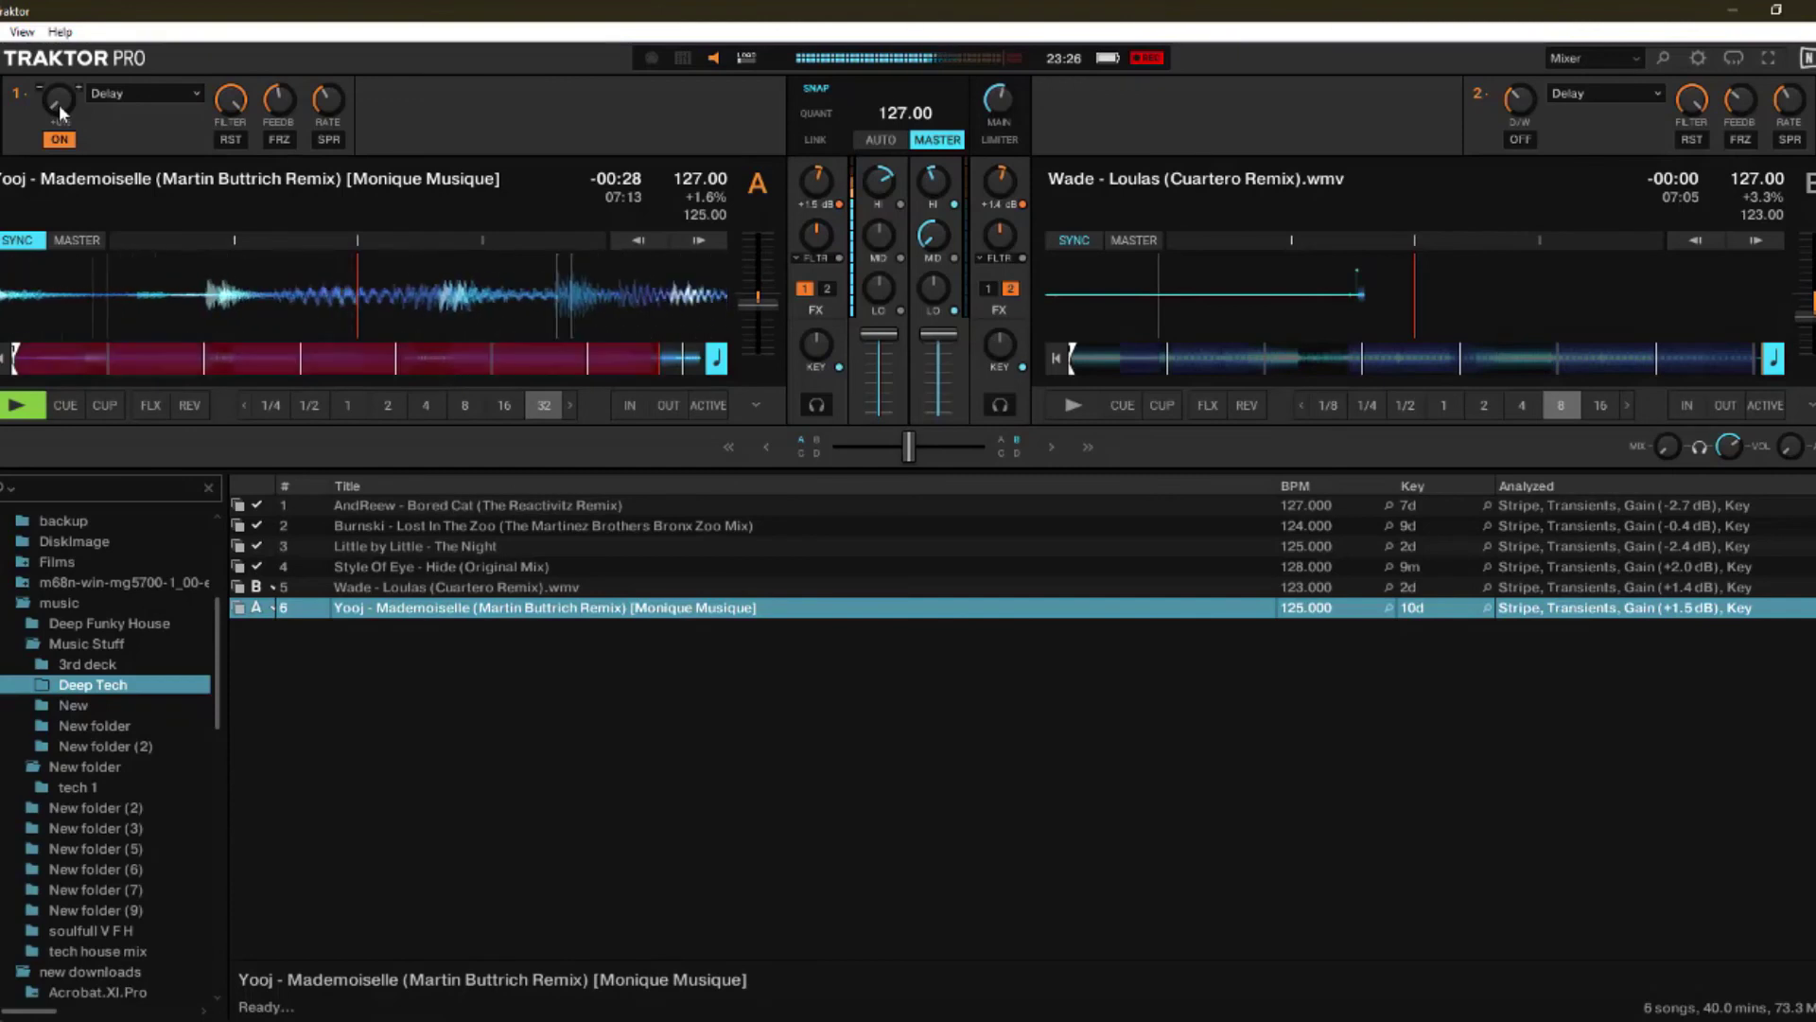
left_click(59, 139)
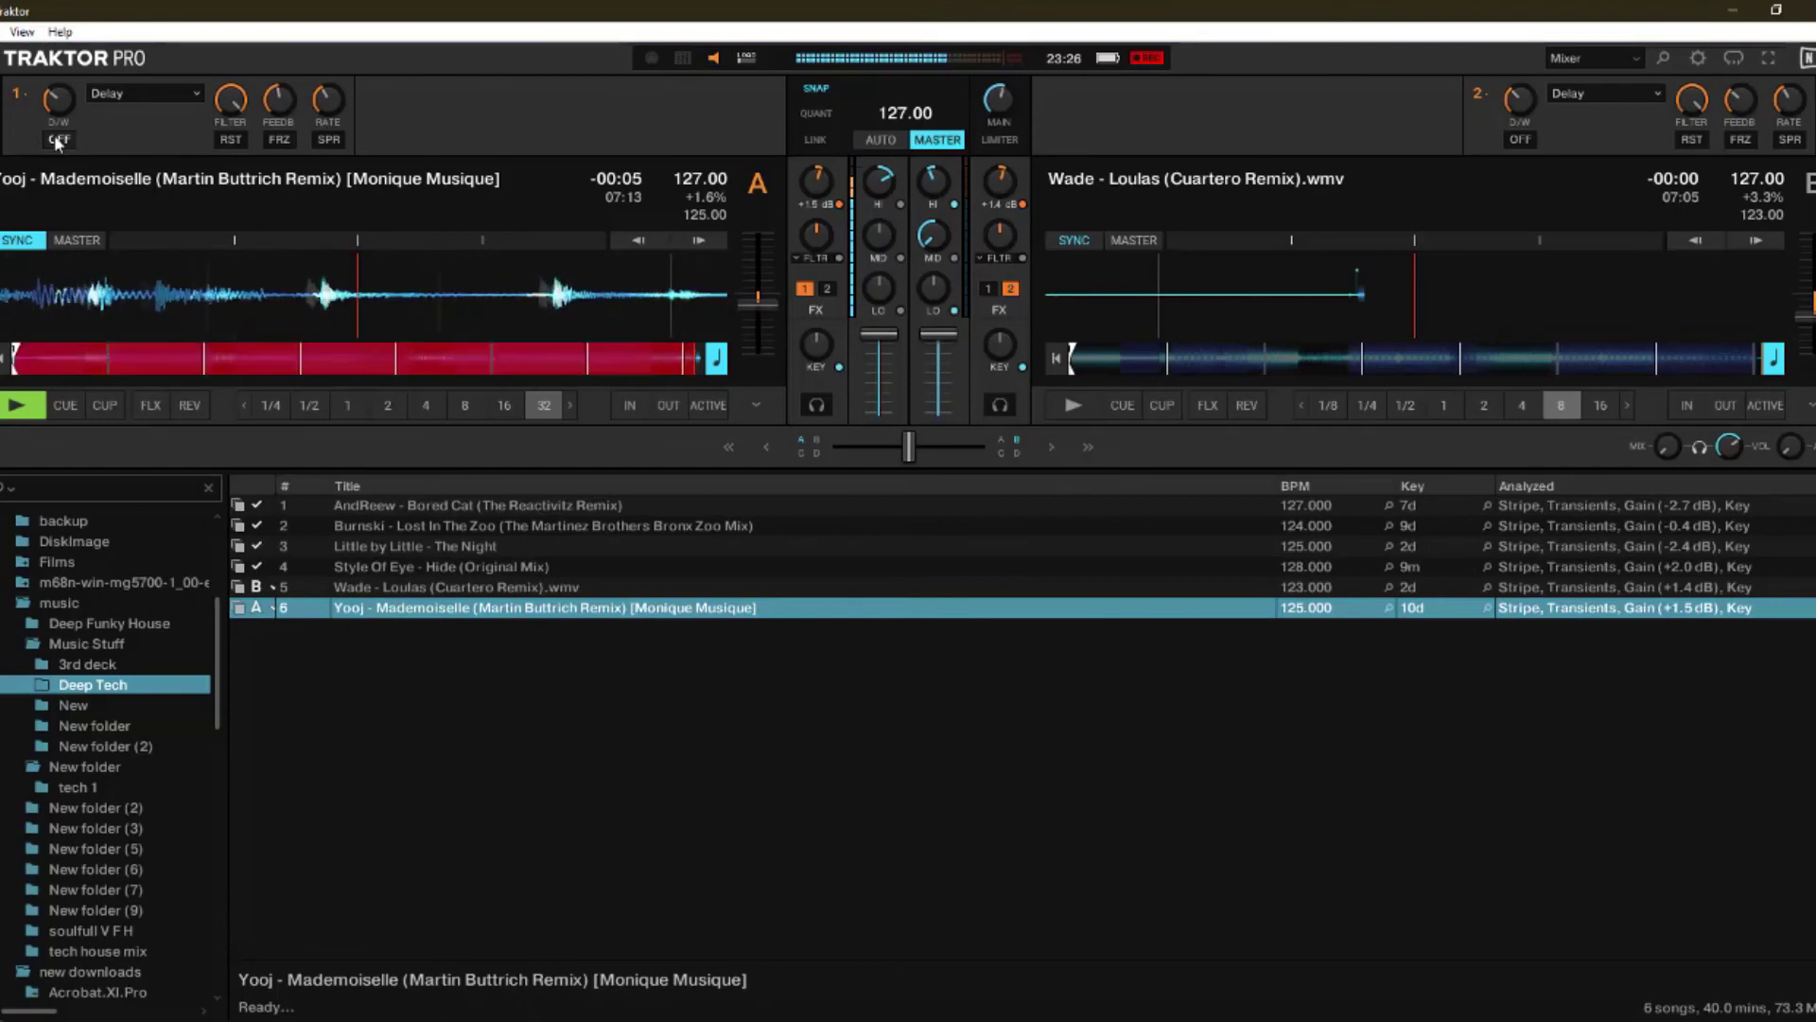
left_click(57, 140)
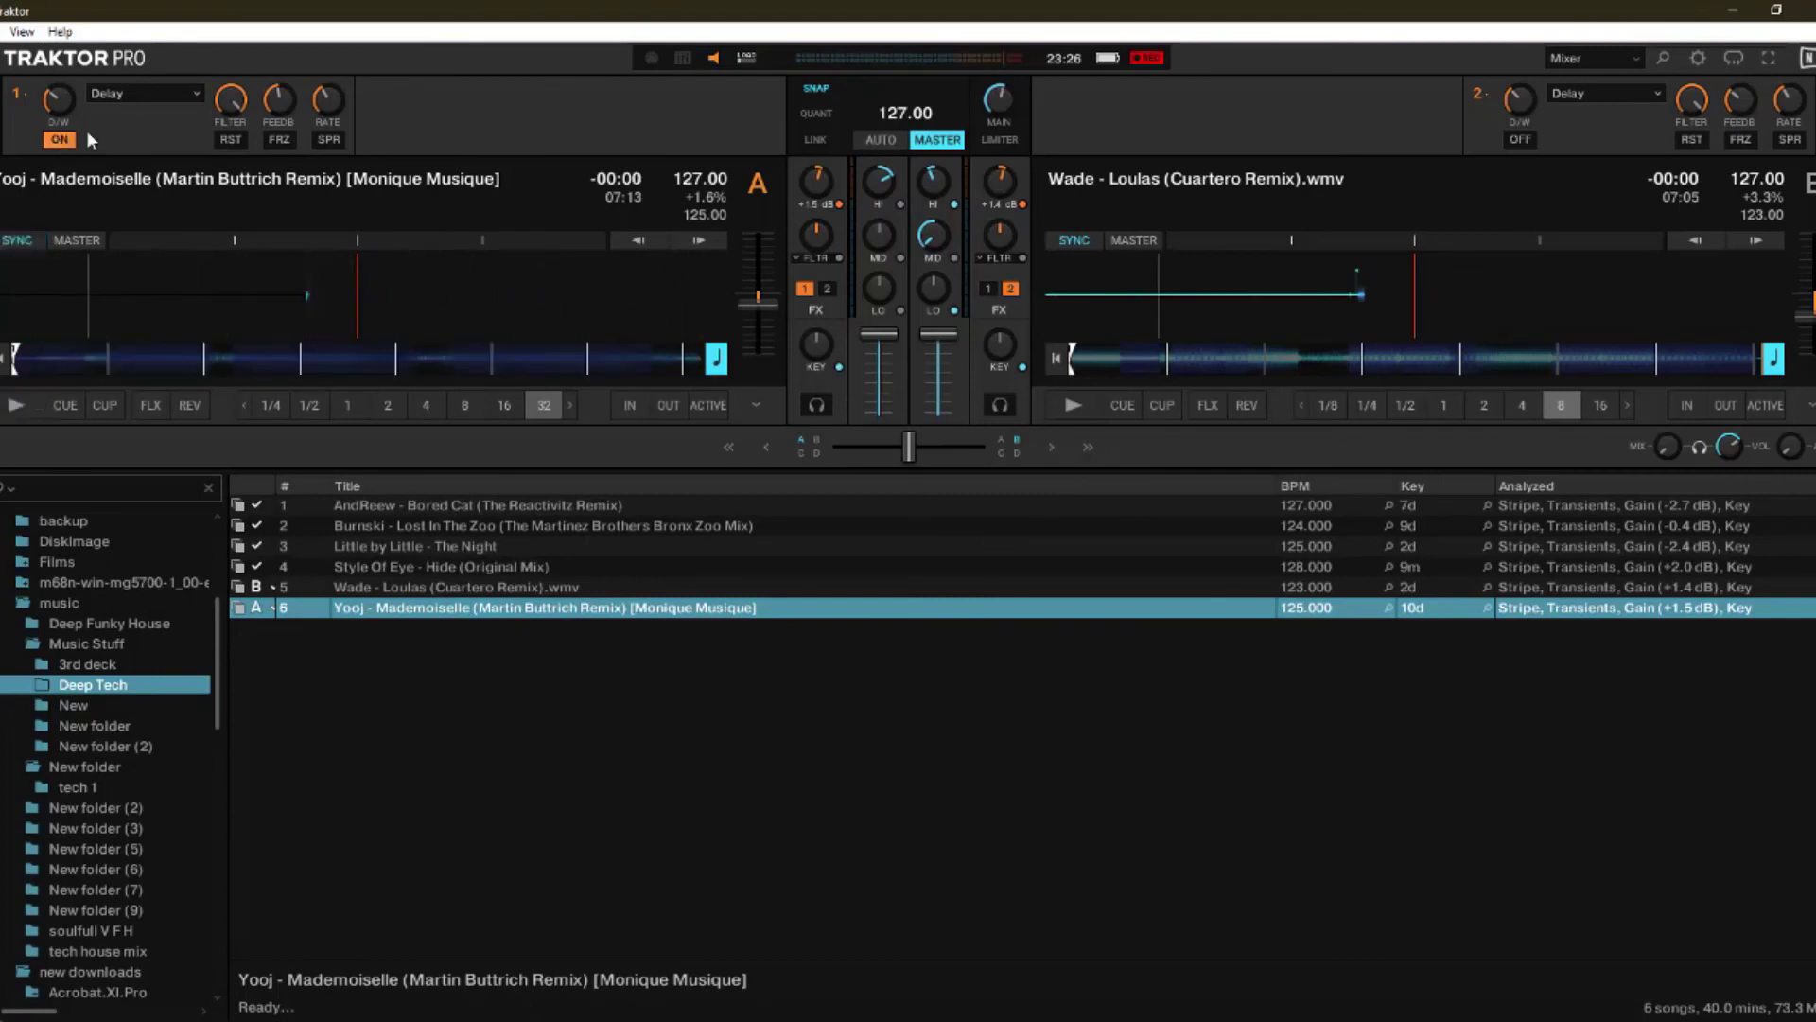
left_click(66, 140)
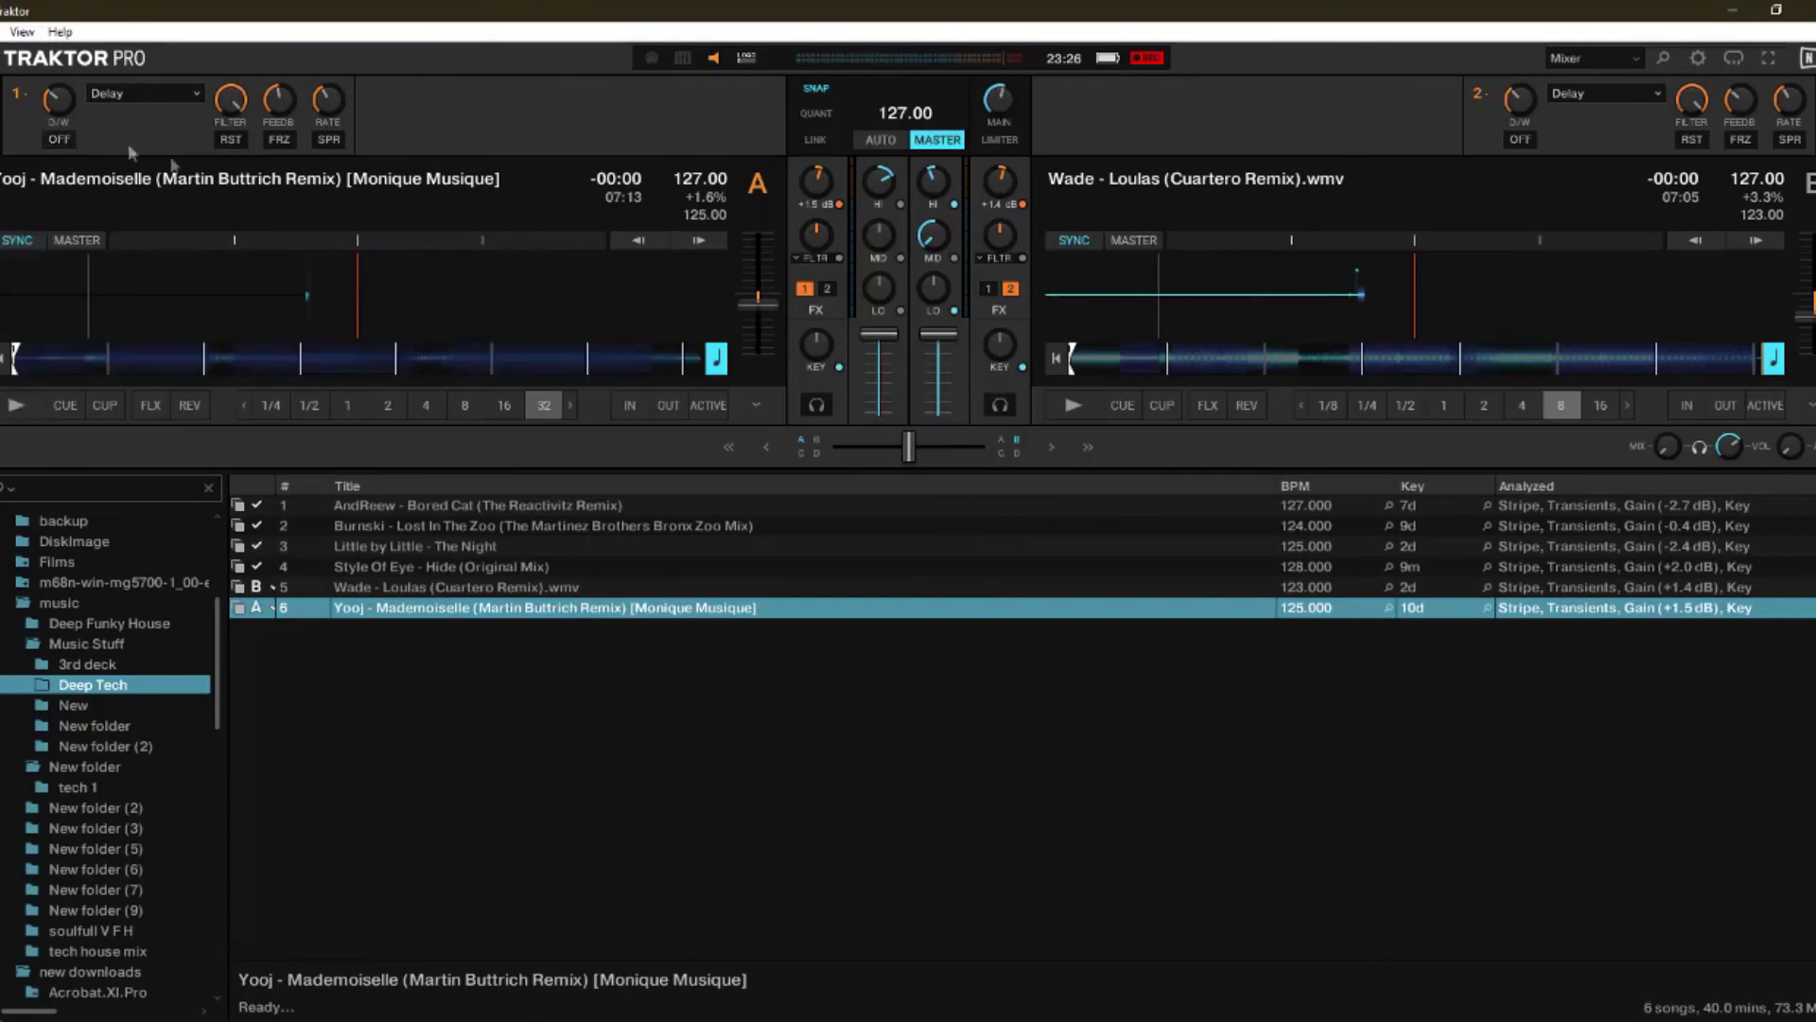